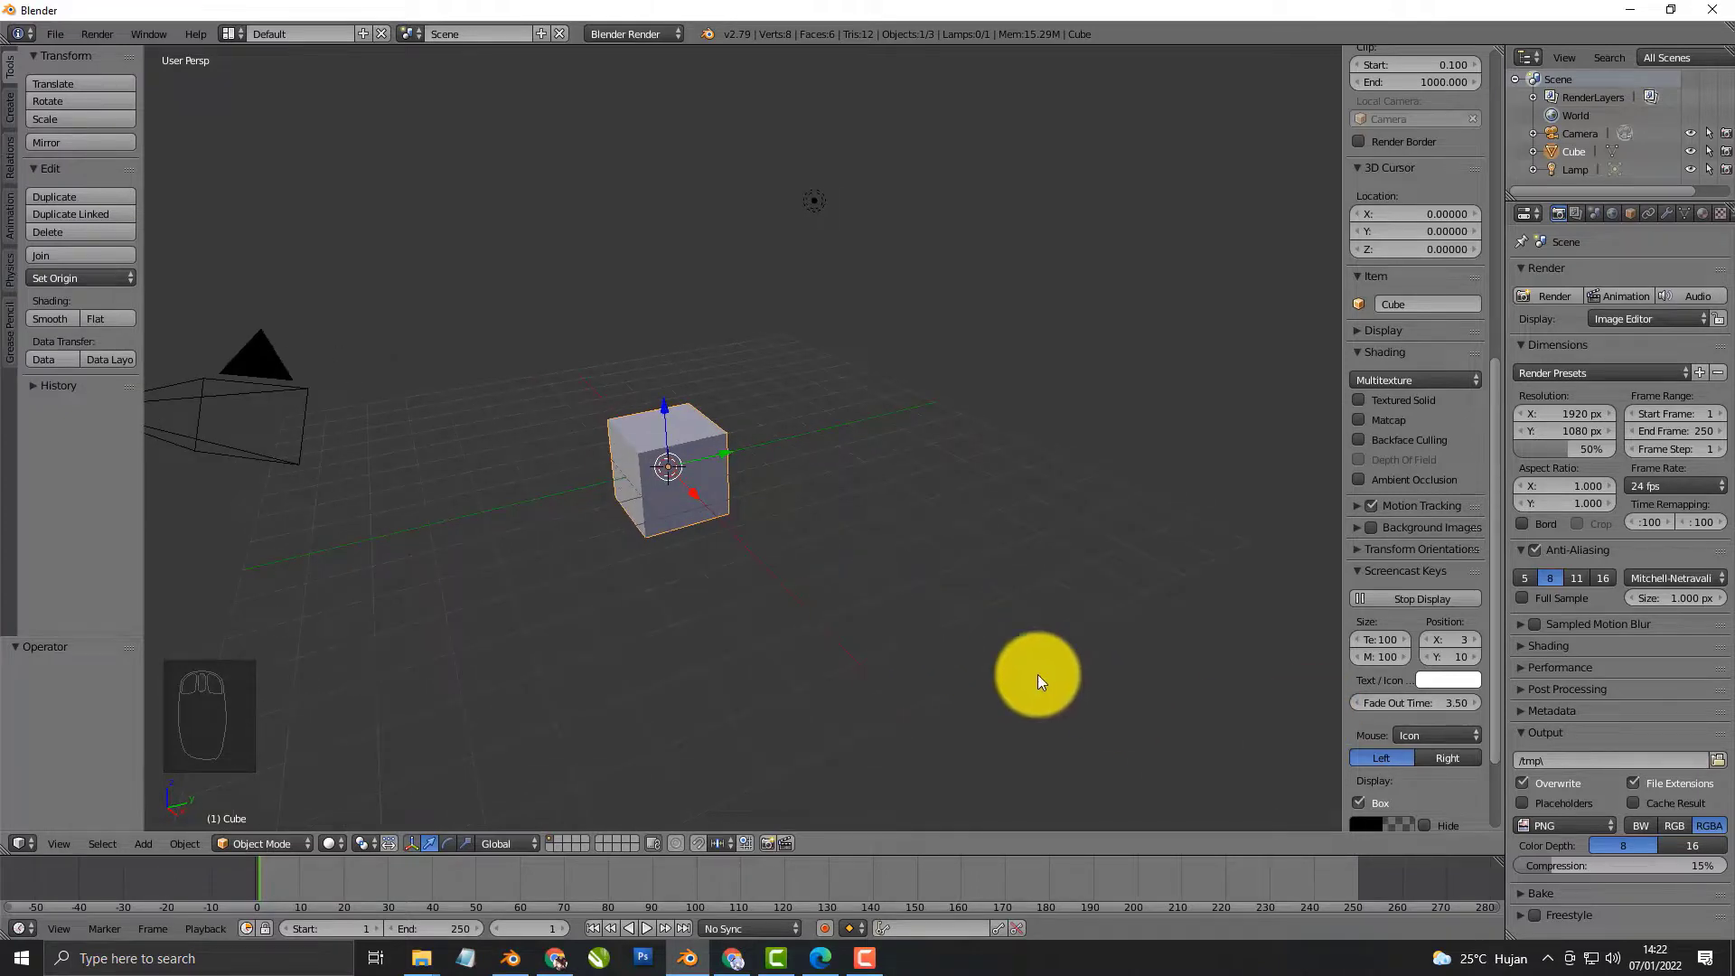
# Delete the default cube from the scene
pyautogui.press('x')
pyautogui.click(881, 629)
pyautogui.hotkey('shift', 'a')
pyautogui.moveTo(598, 464)
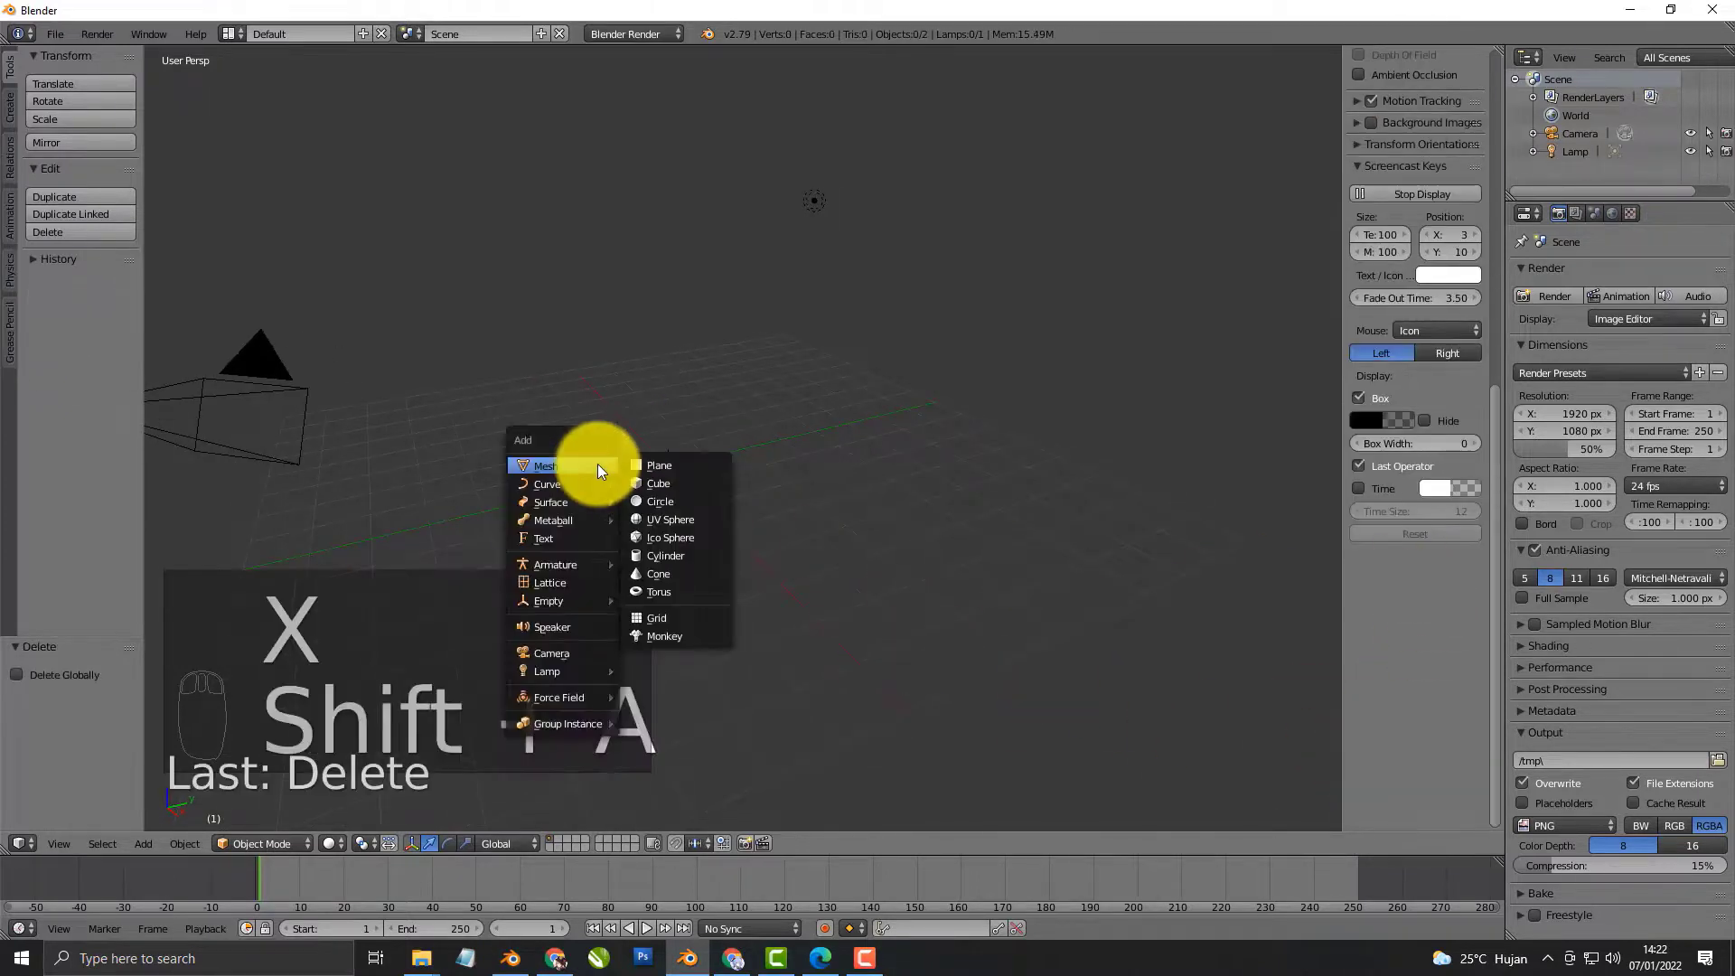
pyautogui.click(658, 460)
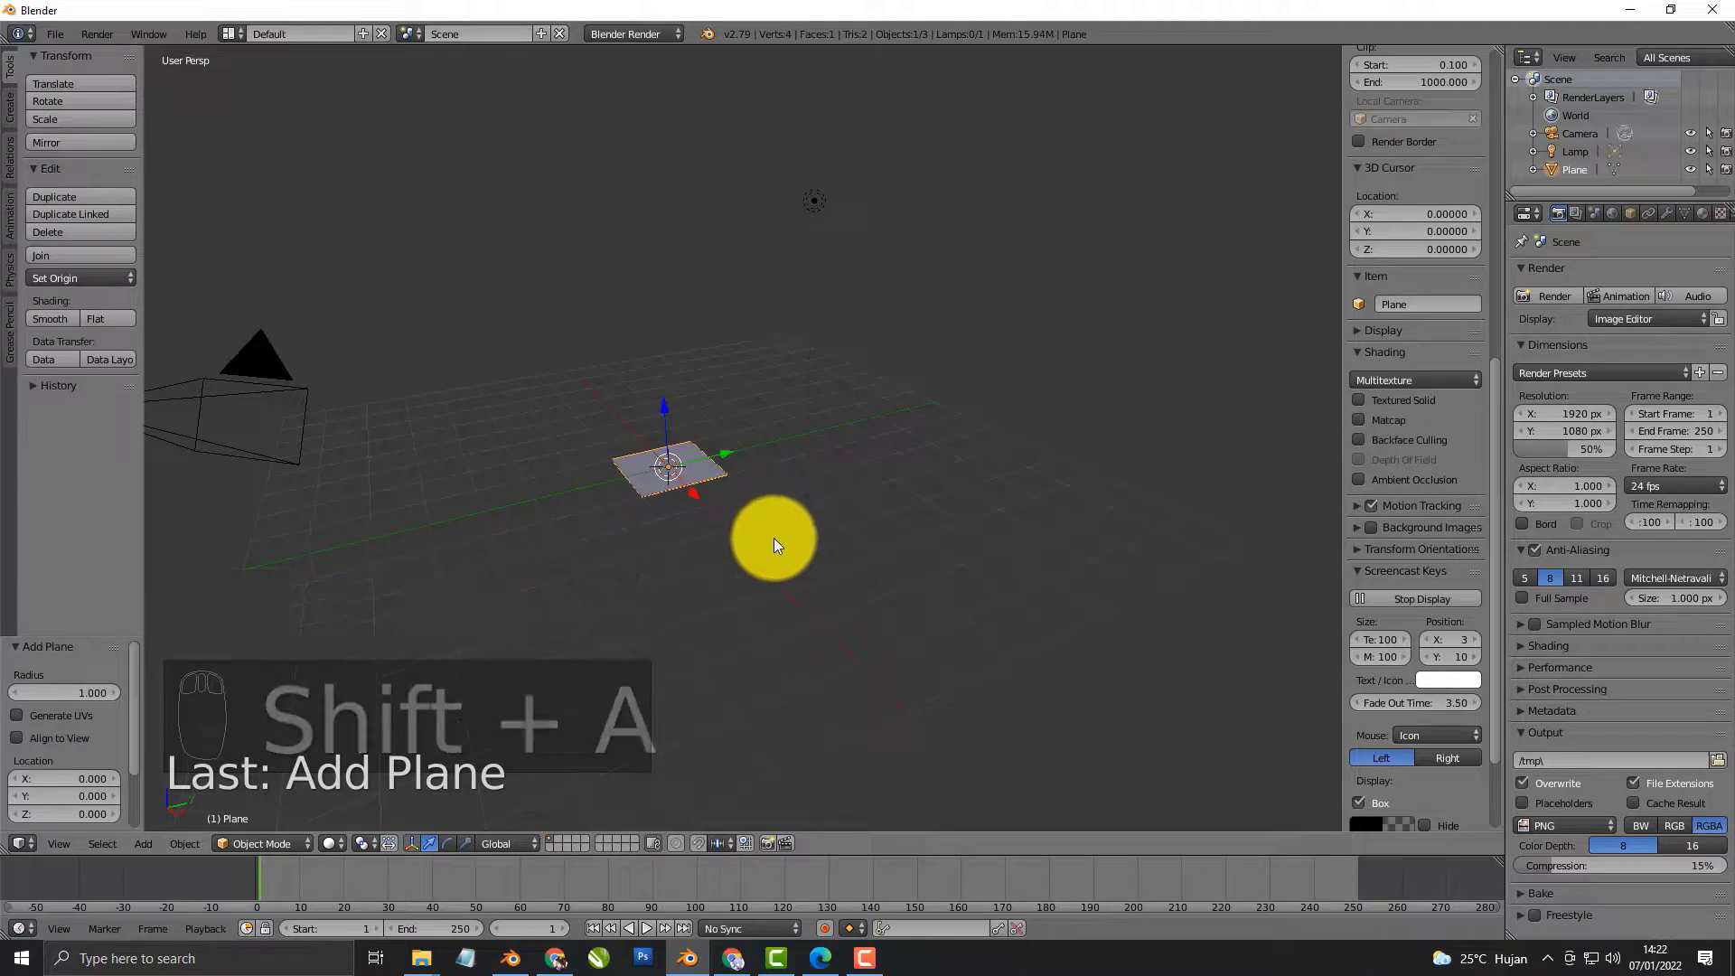
pyautogui.hotkey('ctrl', 'z')
# Add a cylinder mesh at the origin and view it from the front in orthographic projection
pyautogui.hotkey('shift', 'a')
pyautogui.moveTo(747, 511)
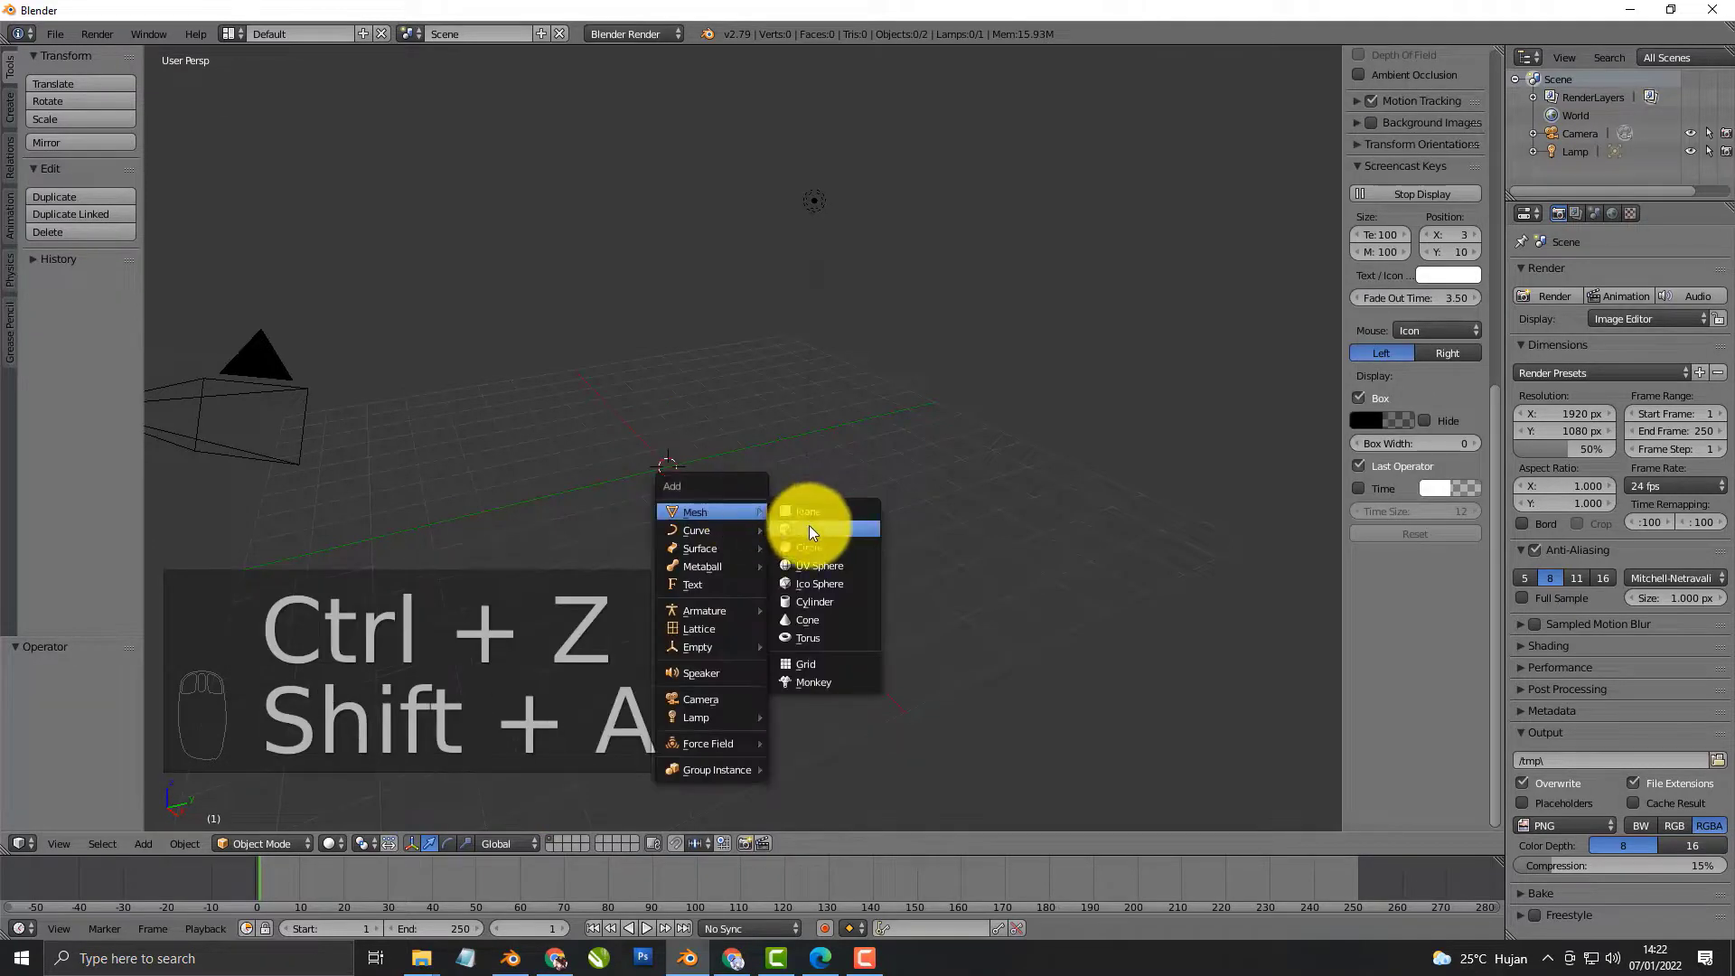
pyautogui.click(821, 604)
pyautogui.press('KP_1')
pyautogui.press('KP_5')
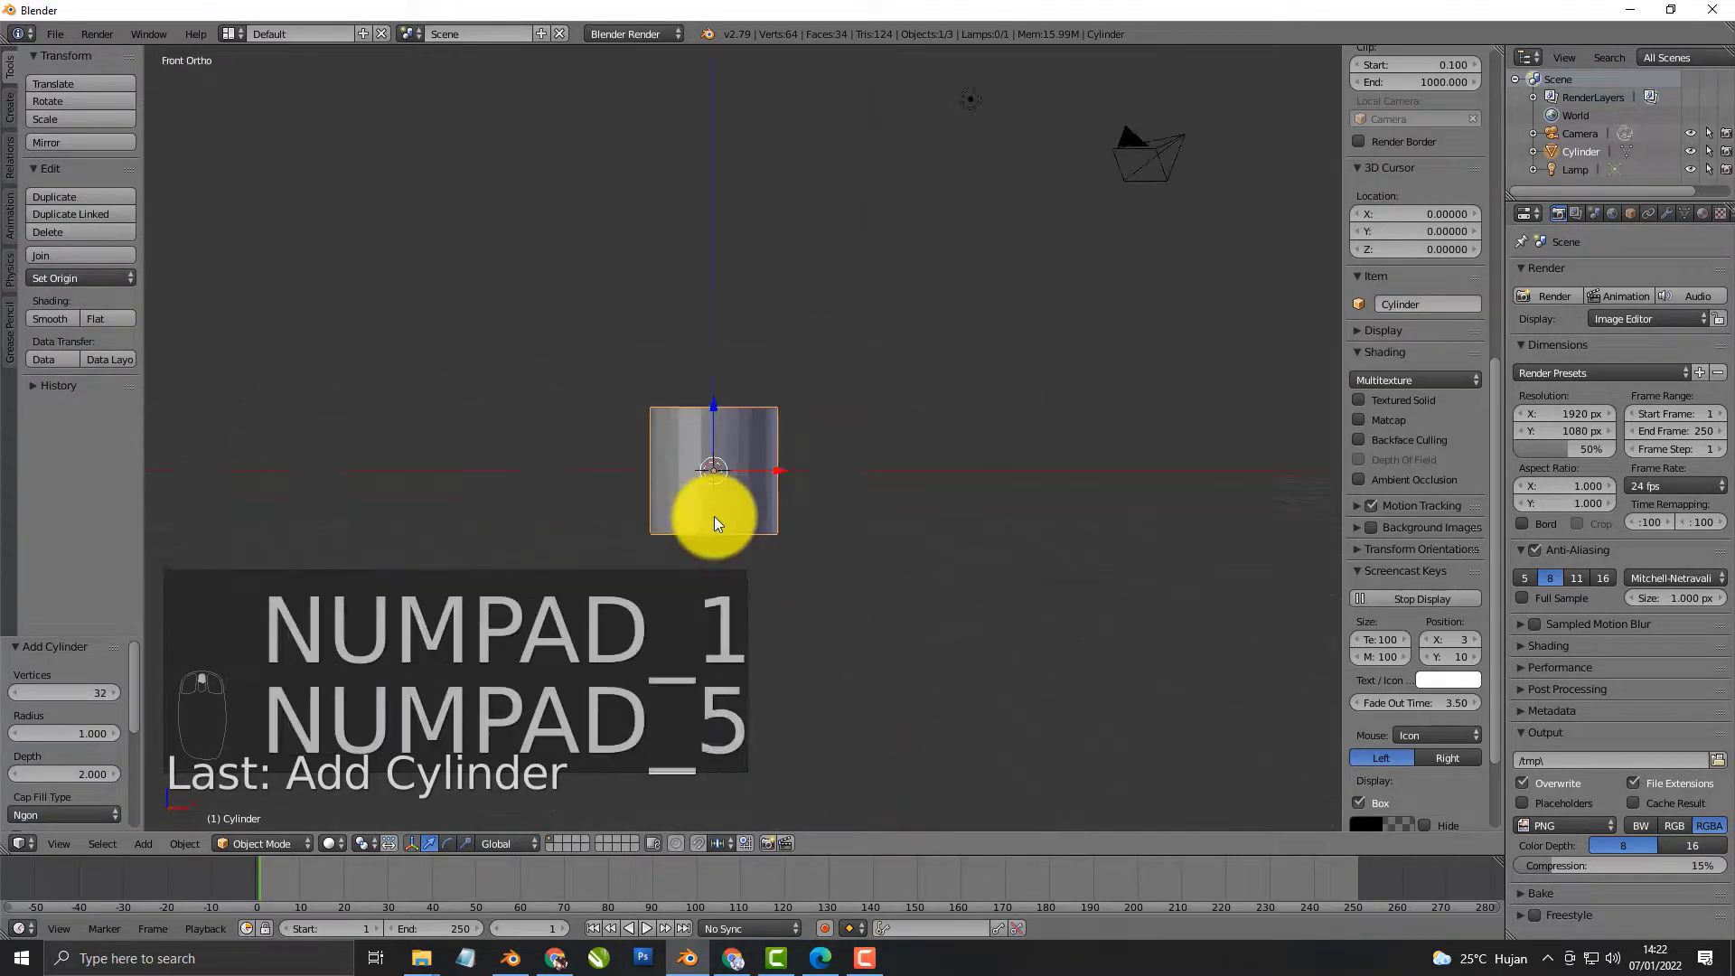
# Stretch the whole cylinder mesh in Edit Mode along Z by a factor of about 5.86
pyautogui.press('Tab')
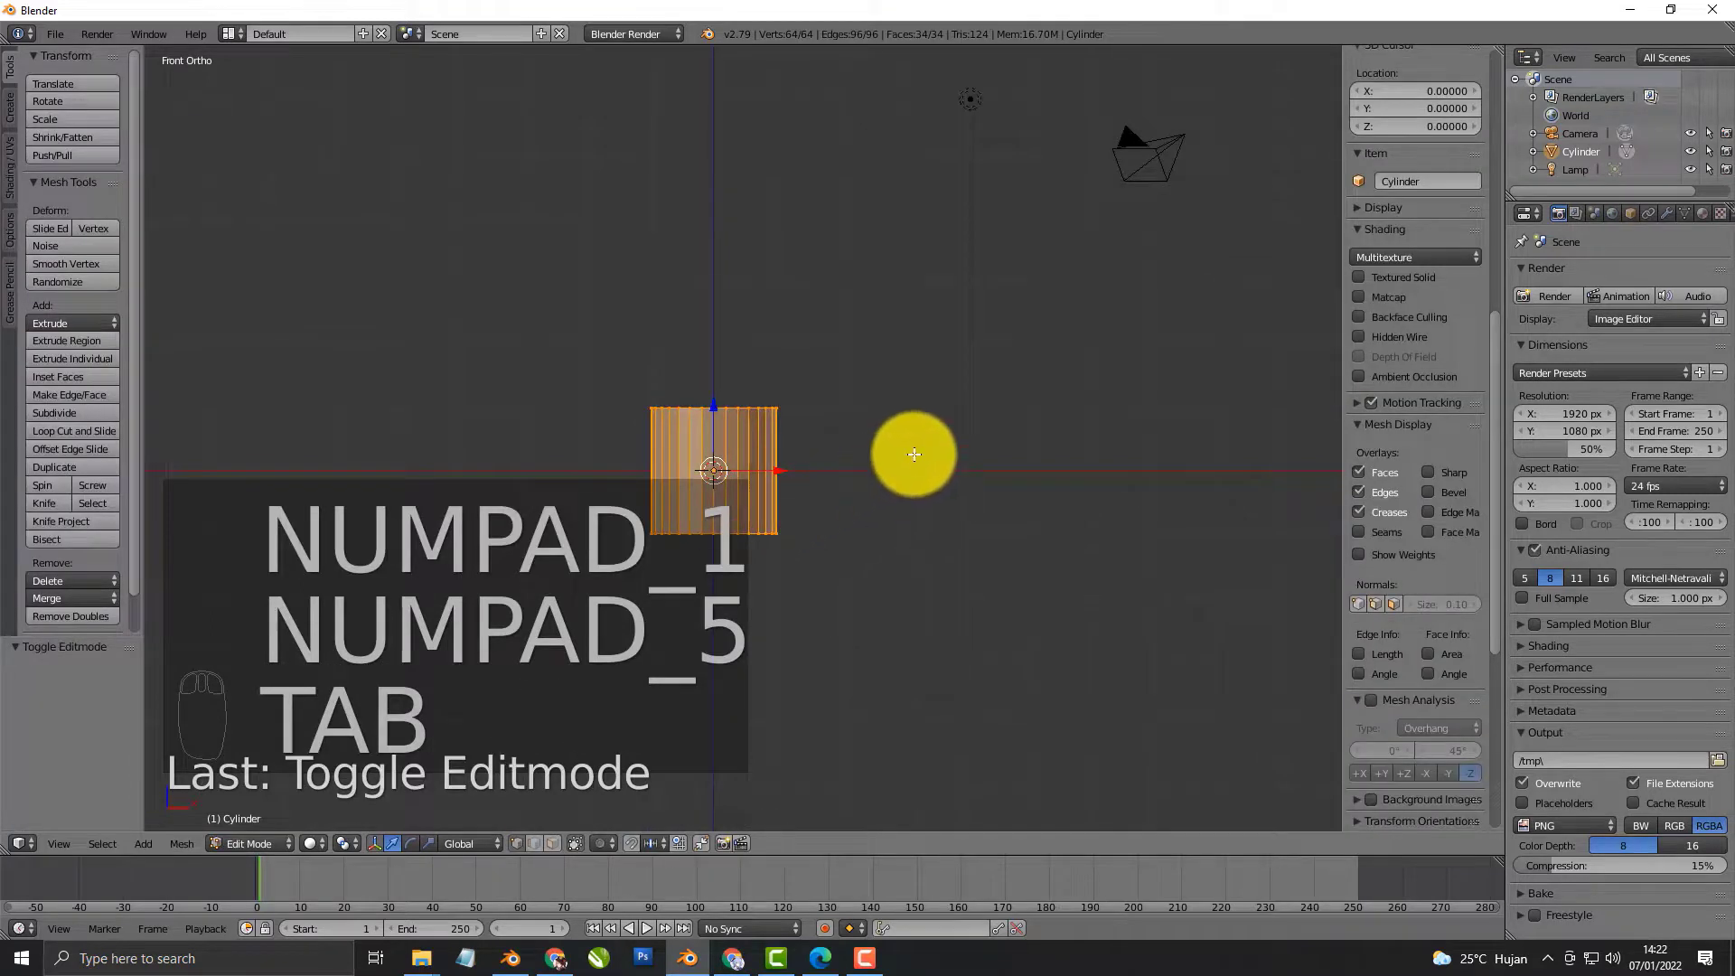
pyautogui.press('s')
pyautogui.press('z')
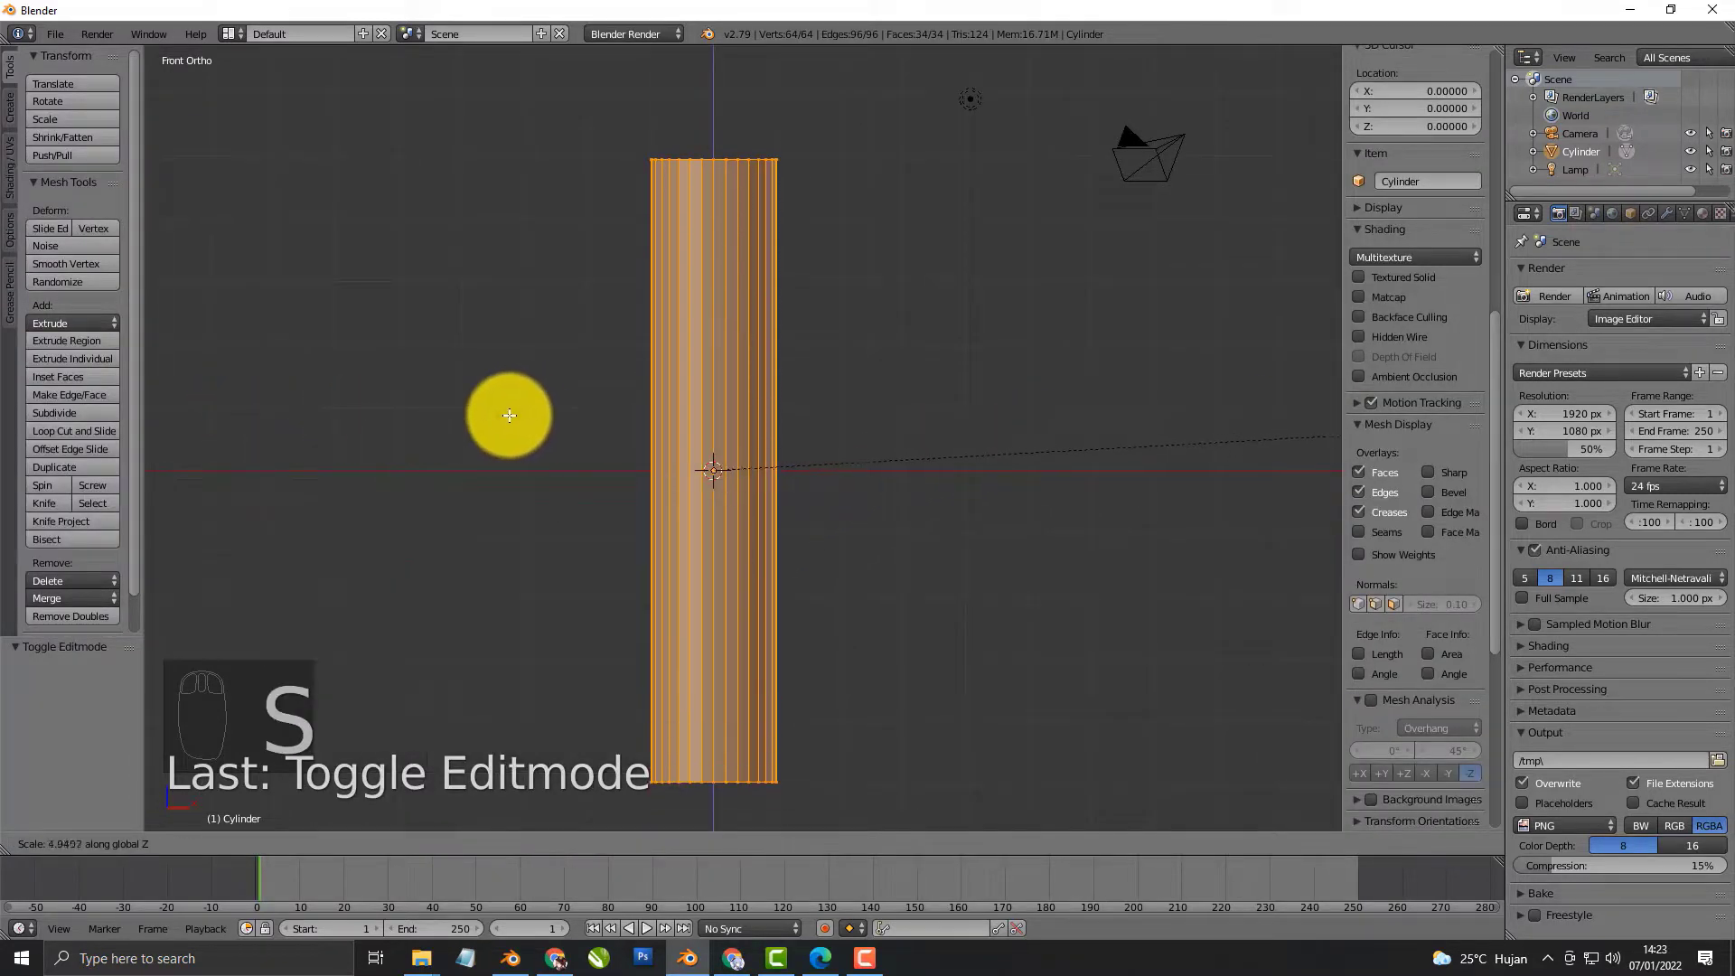
pyautogui.click(698, 420)
pyautogui.scroll(-3, 705, 356)
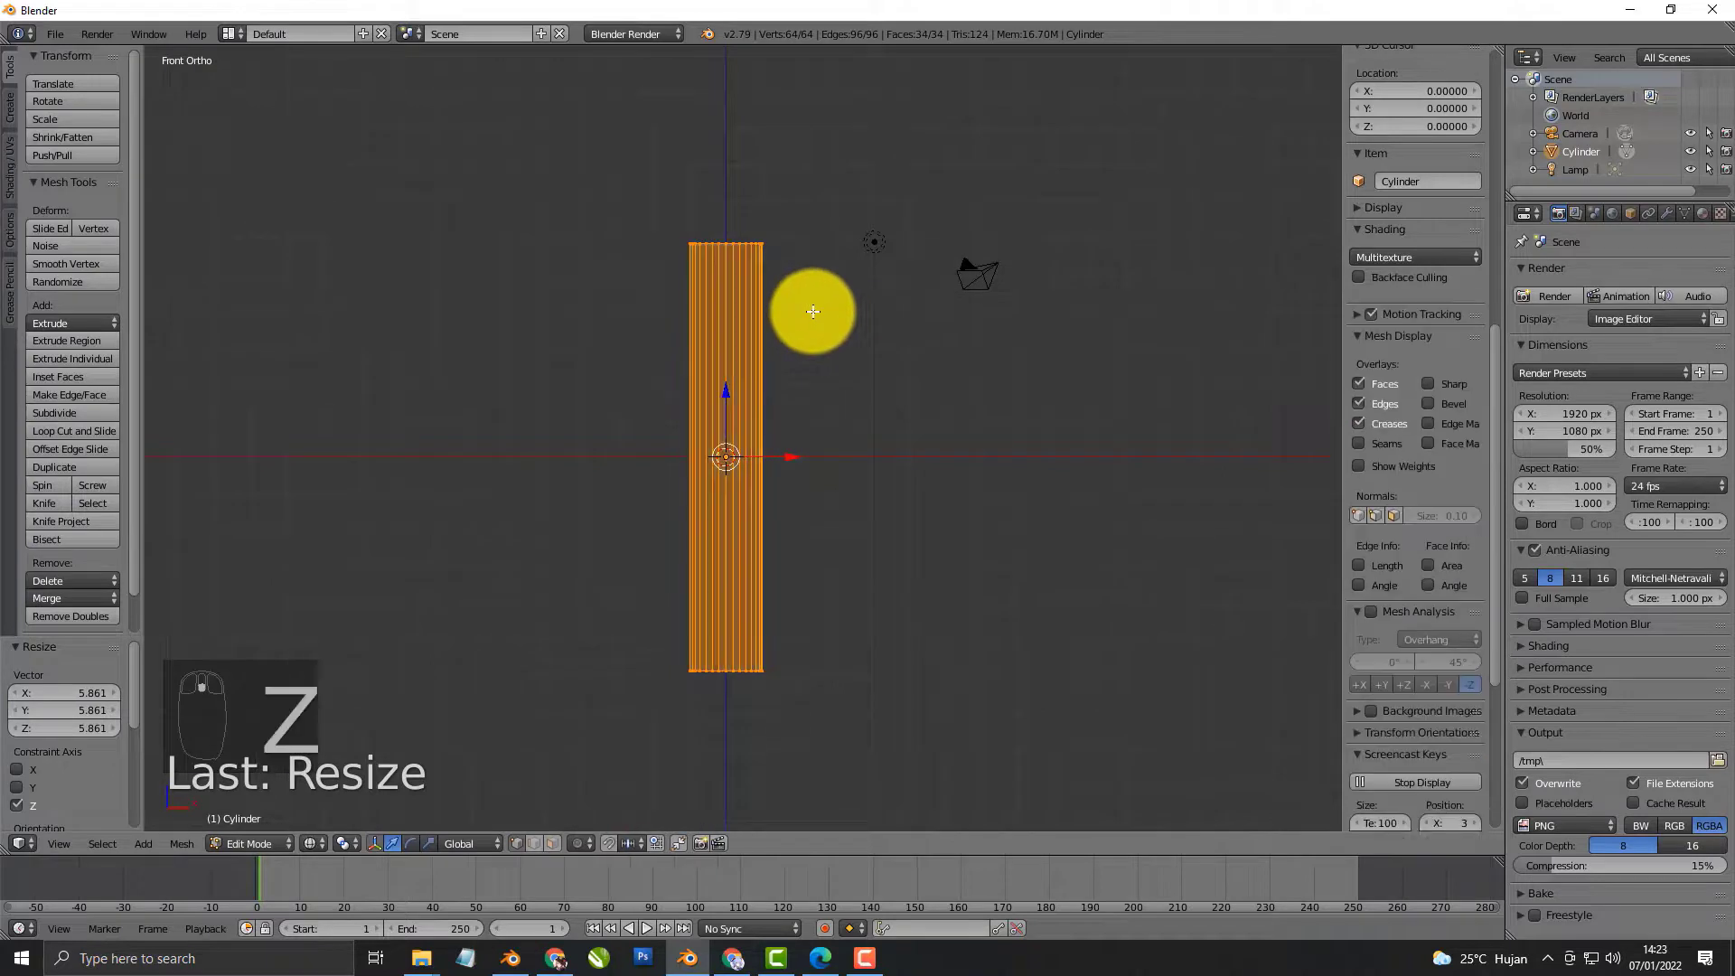
# Round the cylinder's top rim with a 4-segment bevel, offset about 0.79, and return to Object Mode
pyautogui.press('a')
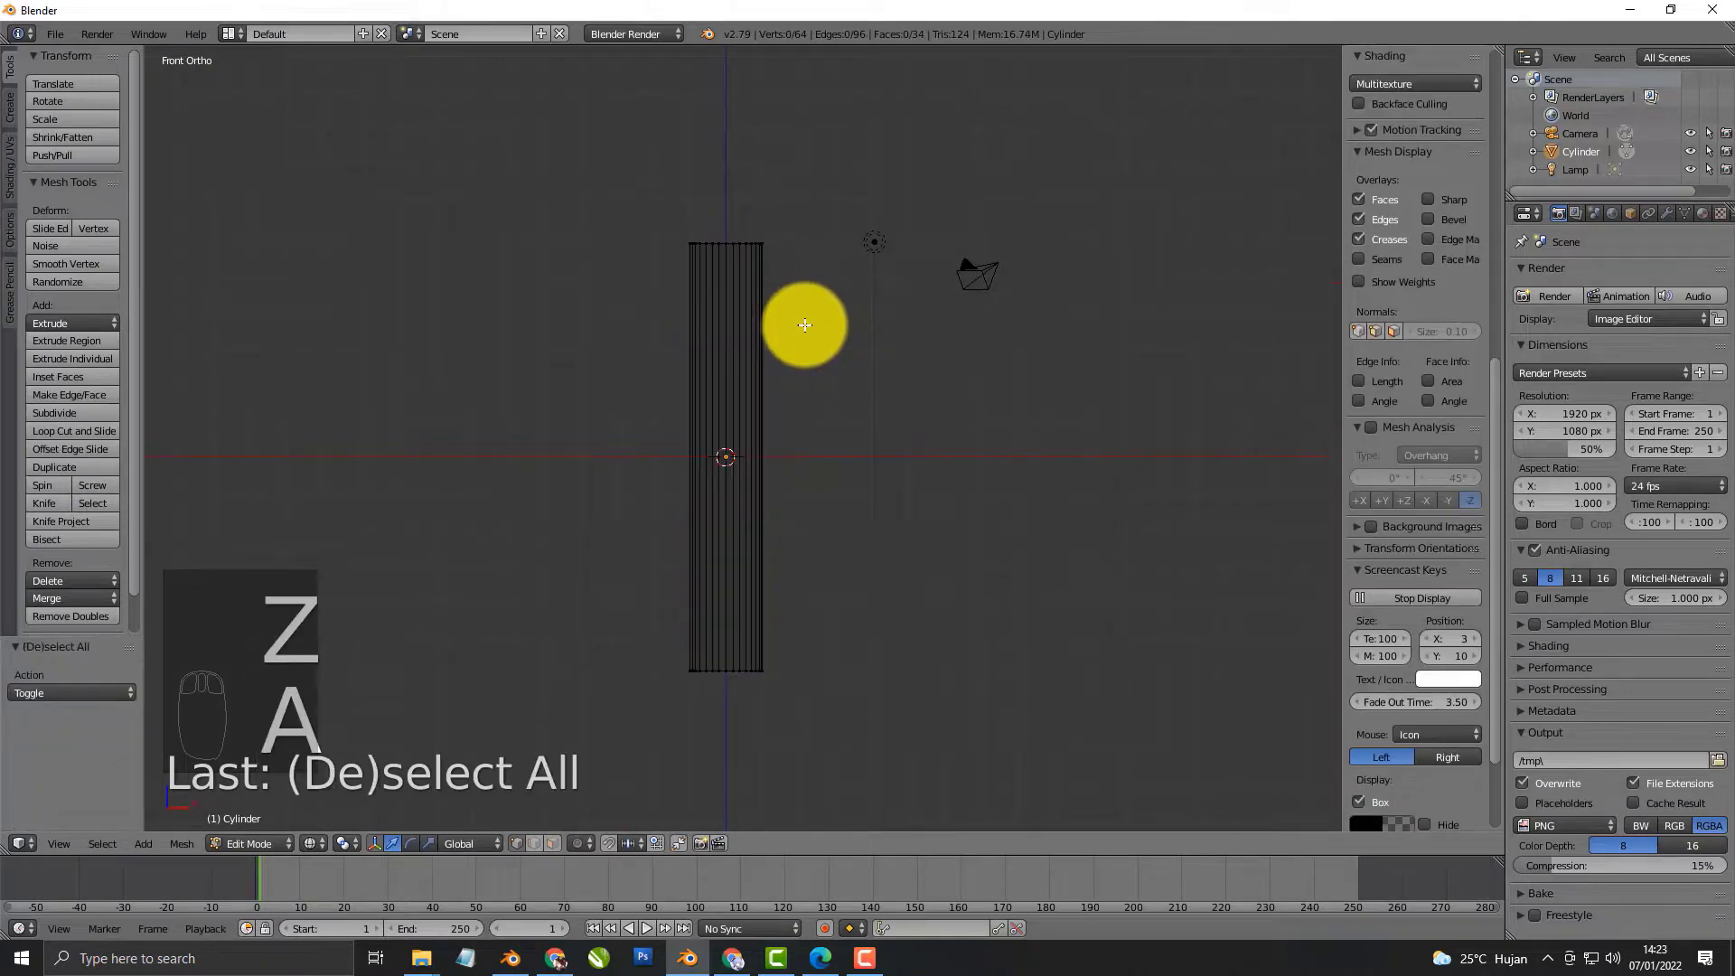
pyautogui.press('b')
pyautogui.moveTo(583, 222); pyautogui.dragTo(814, 337)
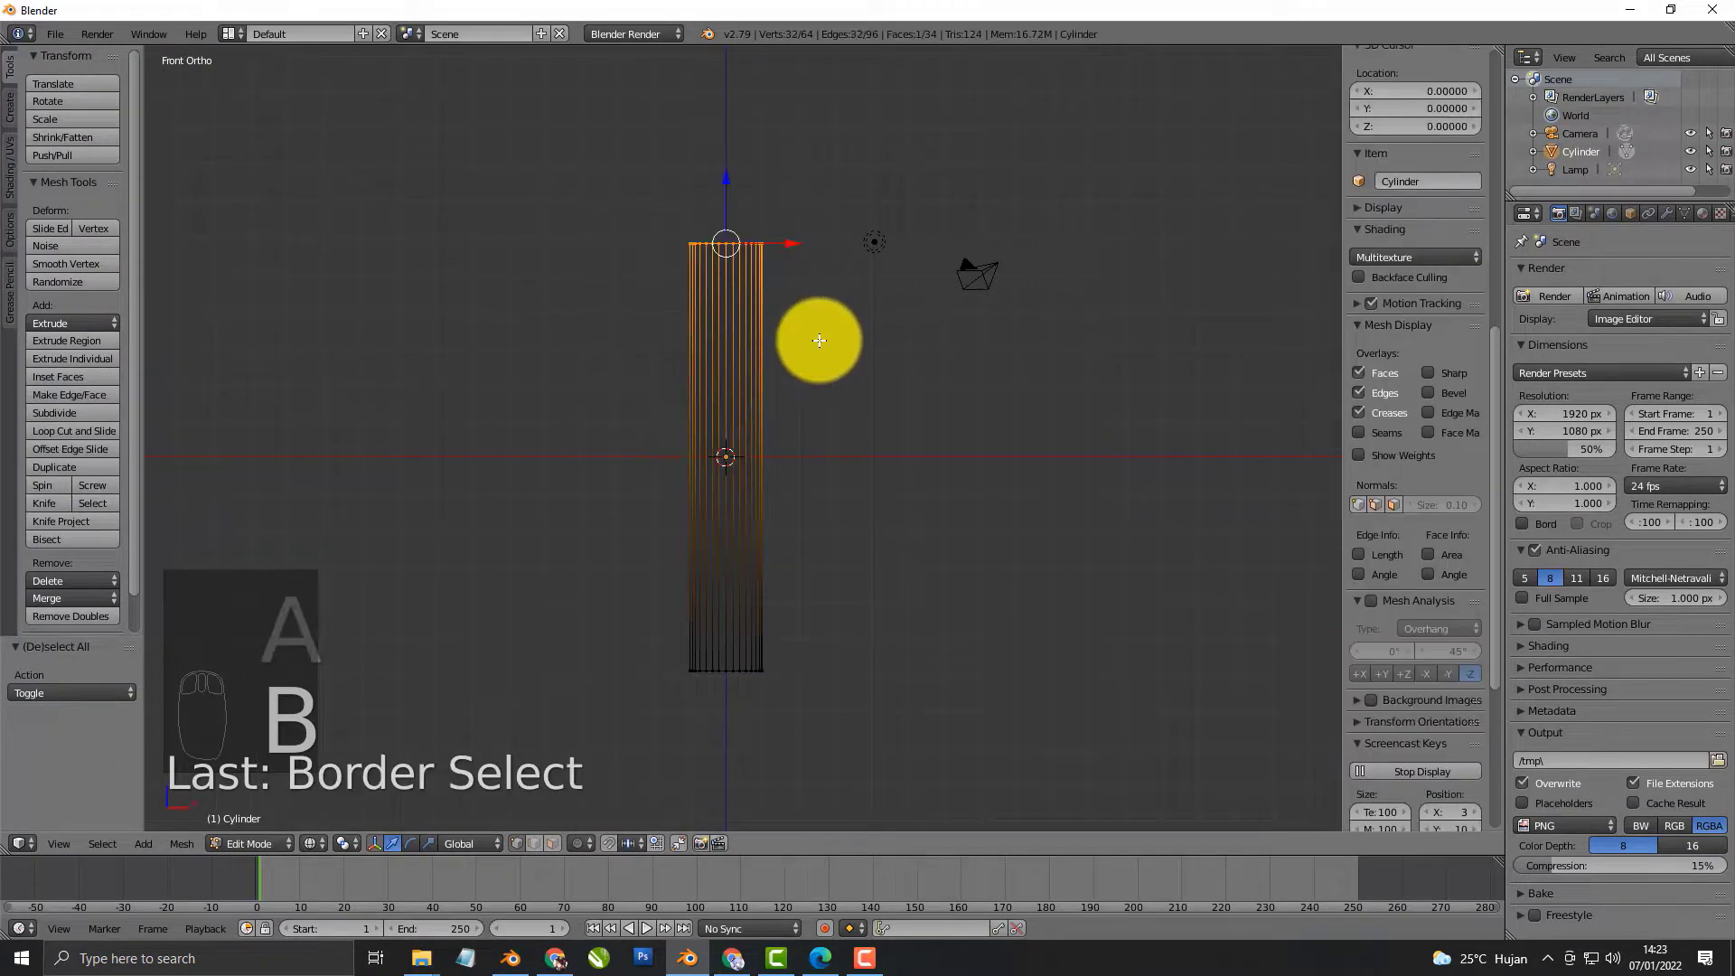
pyautogui.hotkey('ctrl', 'b')
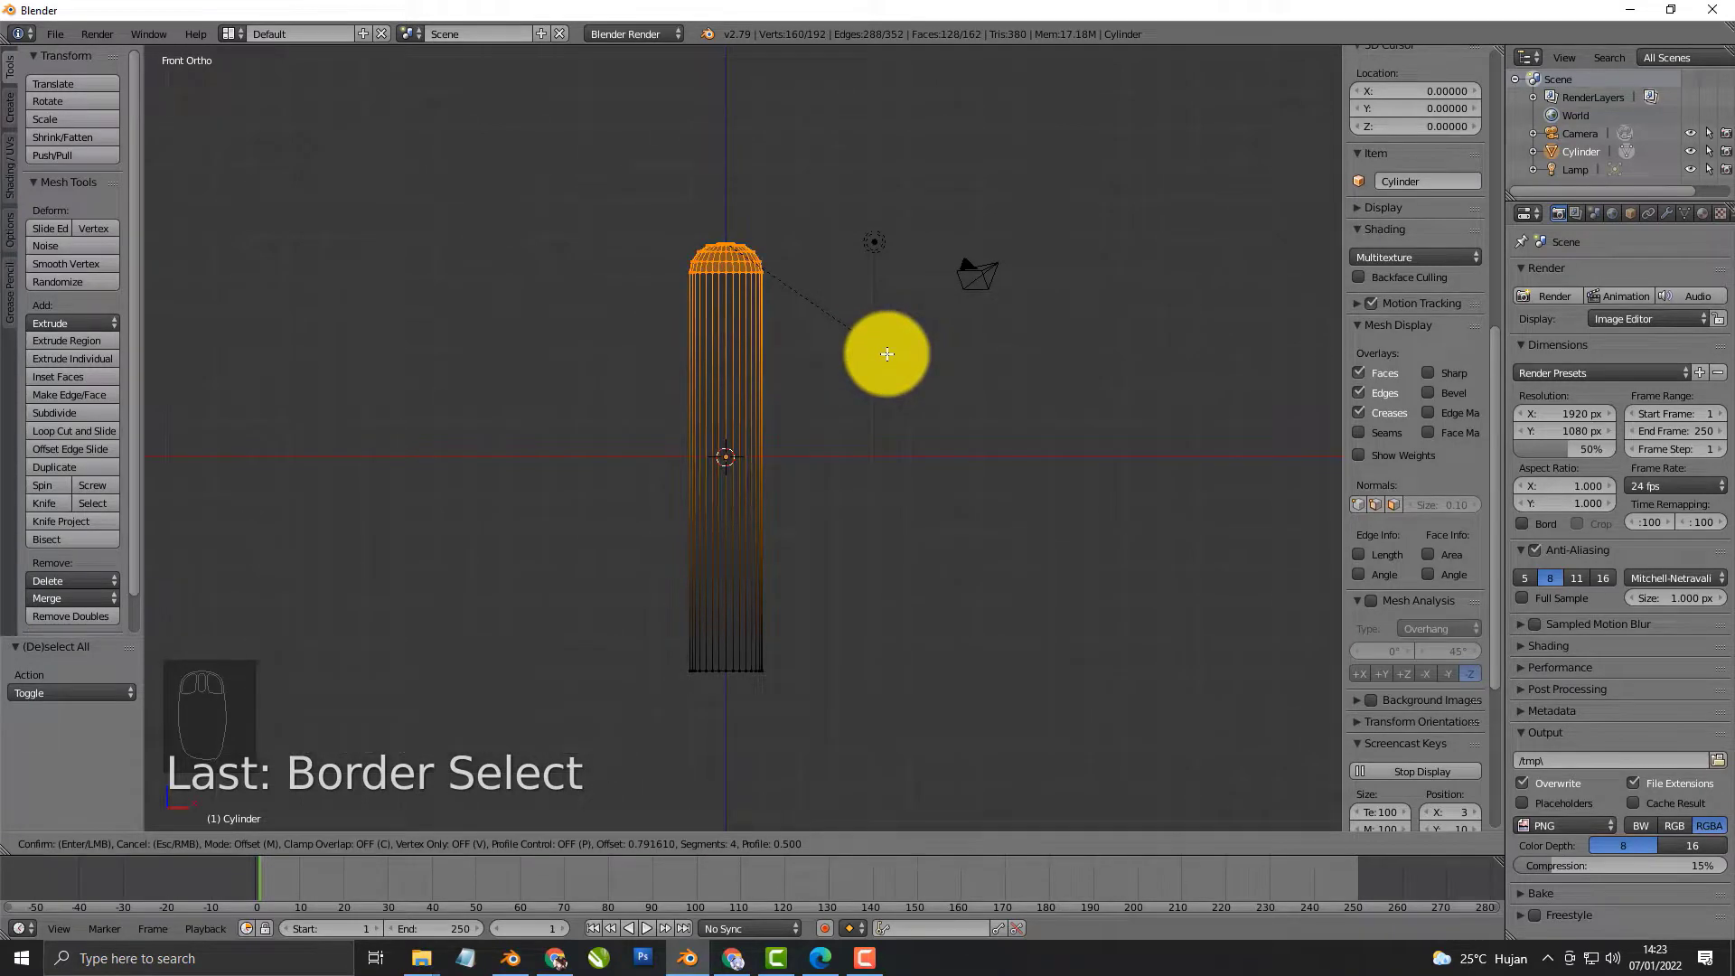
pyautogui.click(886, 353)
pyautogui.press('Tab')
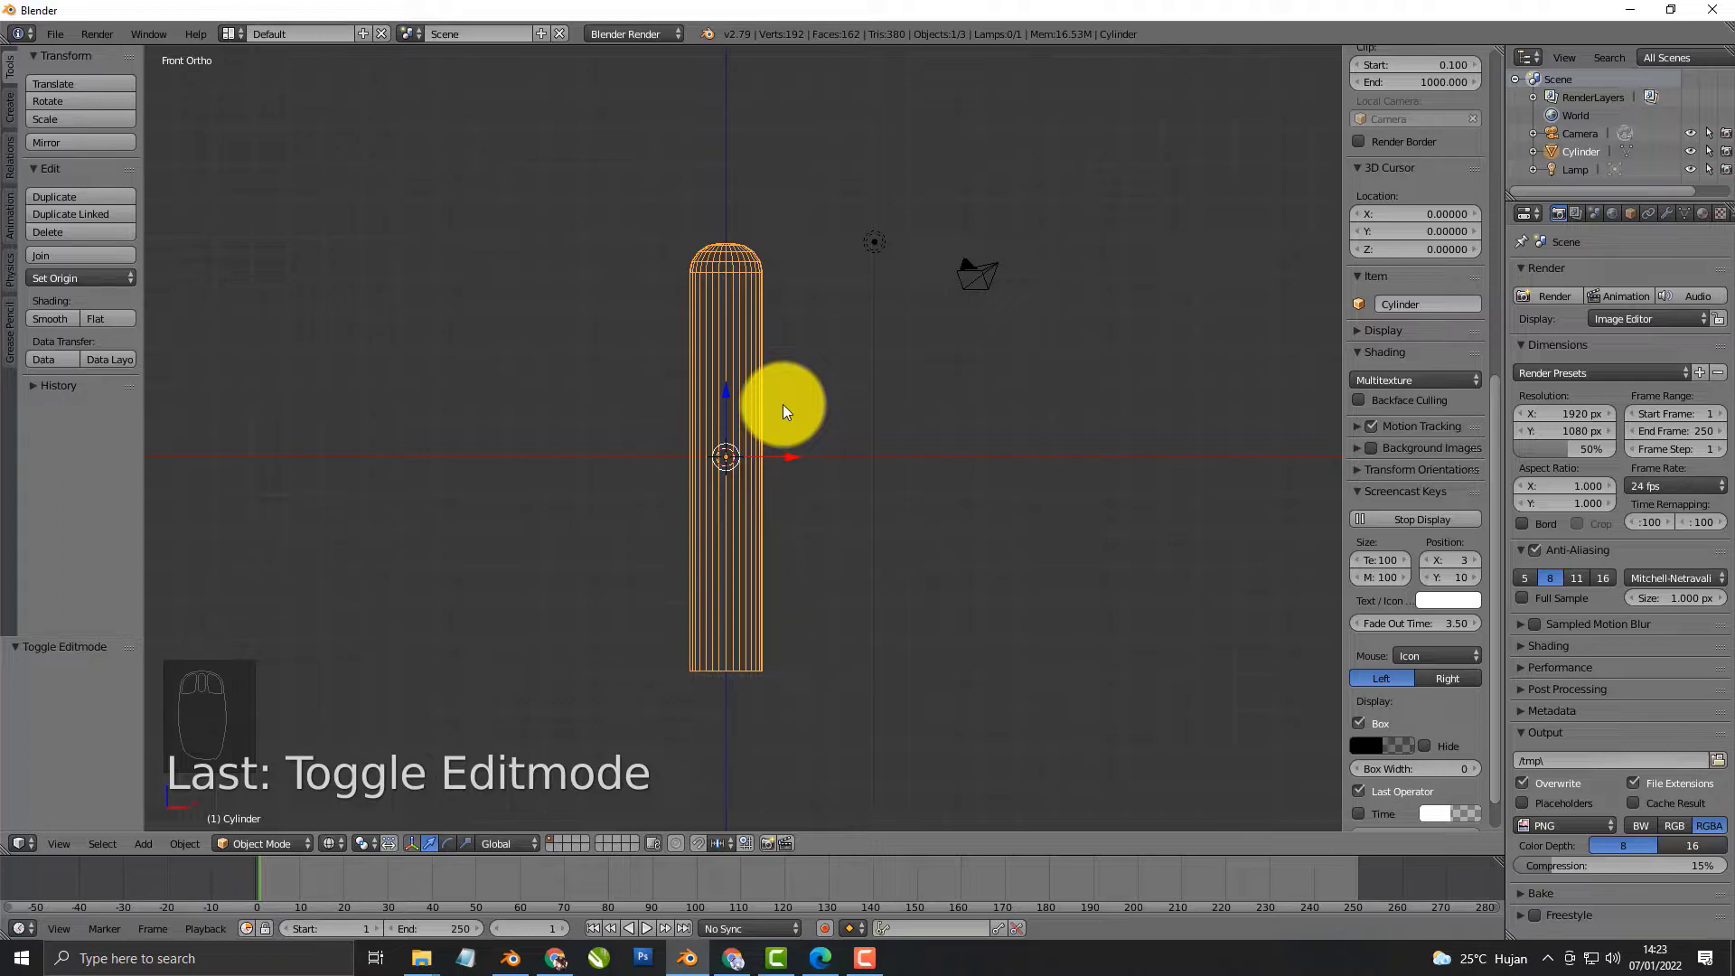
# Show the cylinder in solid shading and add a Subdivision Surface modifier to it
pyautogui.keyDown('shift'); pyautogui.moveTo(766, 492); pyautogui.dragTo(734, 534, button='middle'); pyautogui.keyUp('shift')
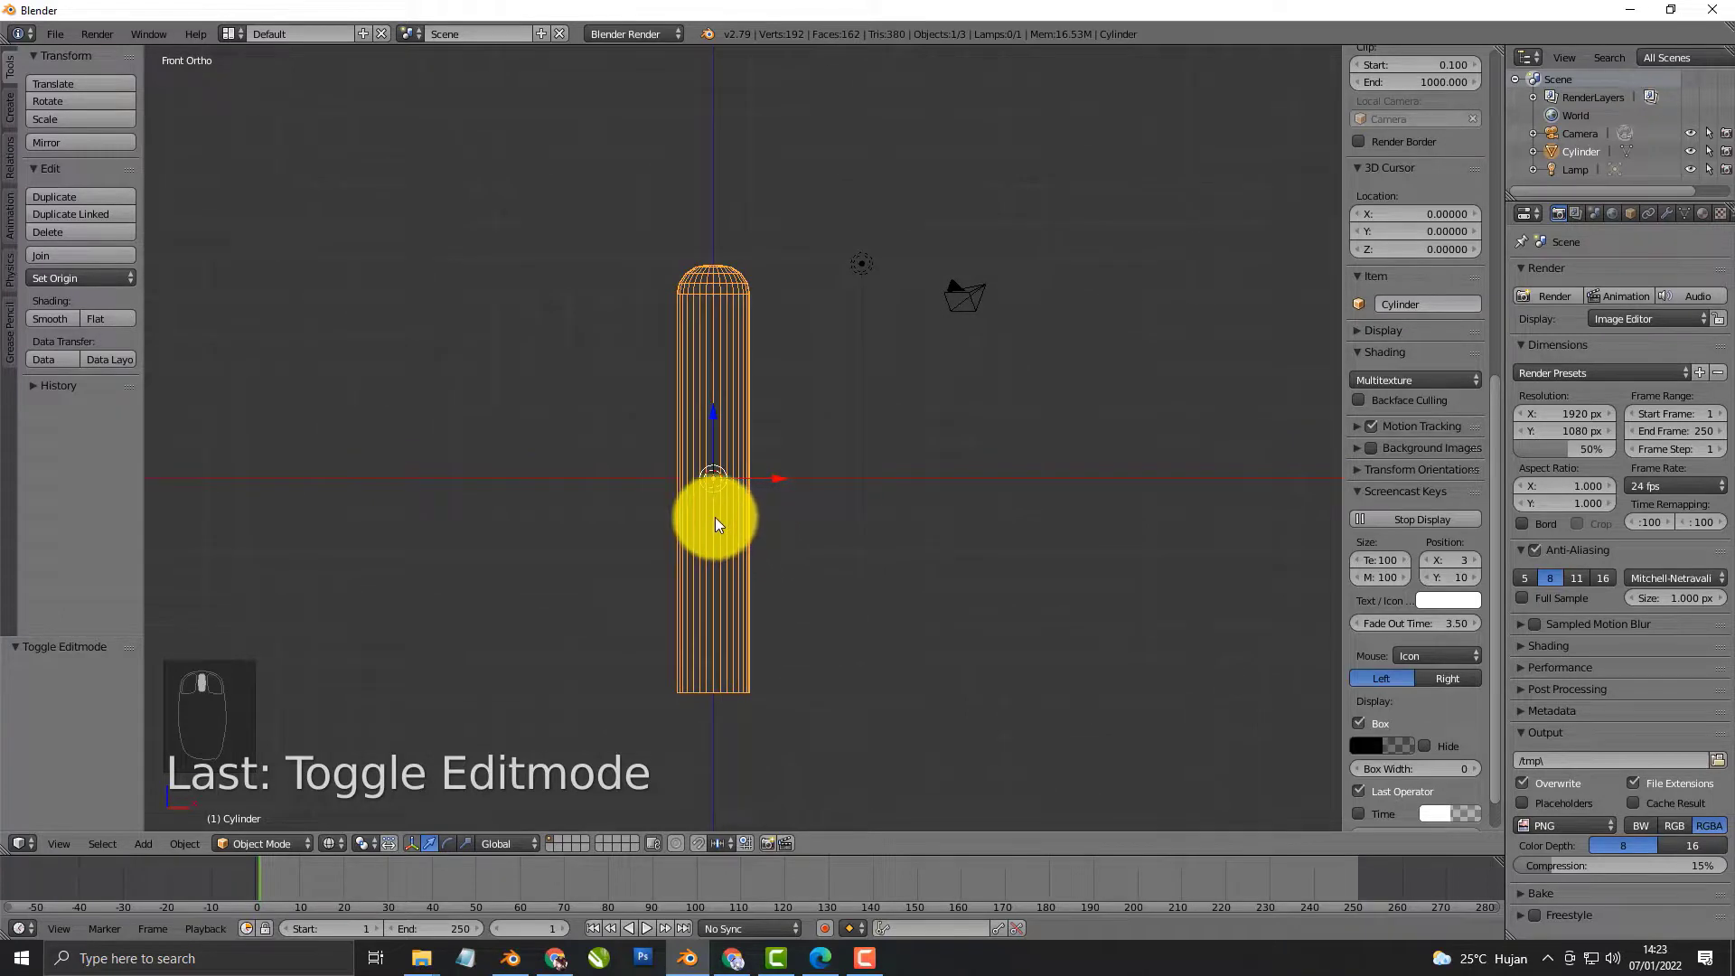
pyautogui.hotkey('shift', 'z')
pyautogui.press('z')
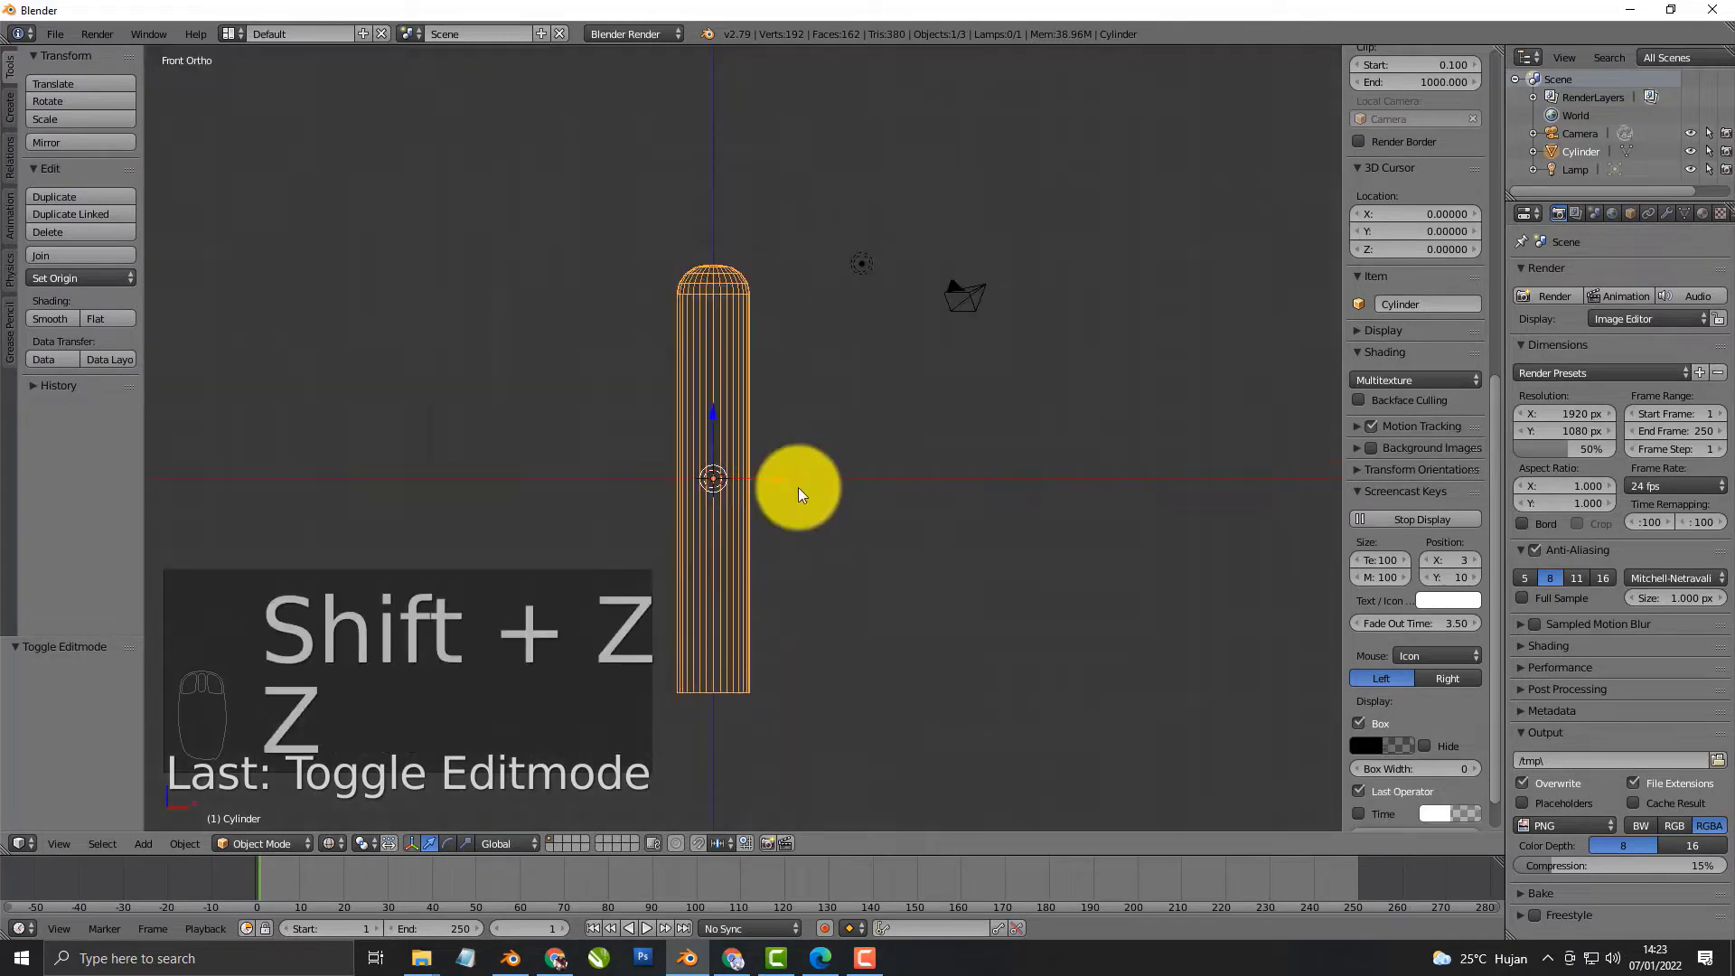
pyautogui.press('z')
pyautogui.click(1665, 213)
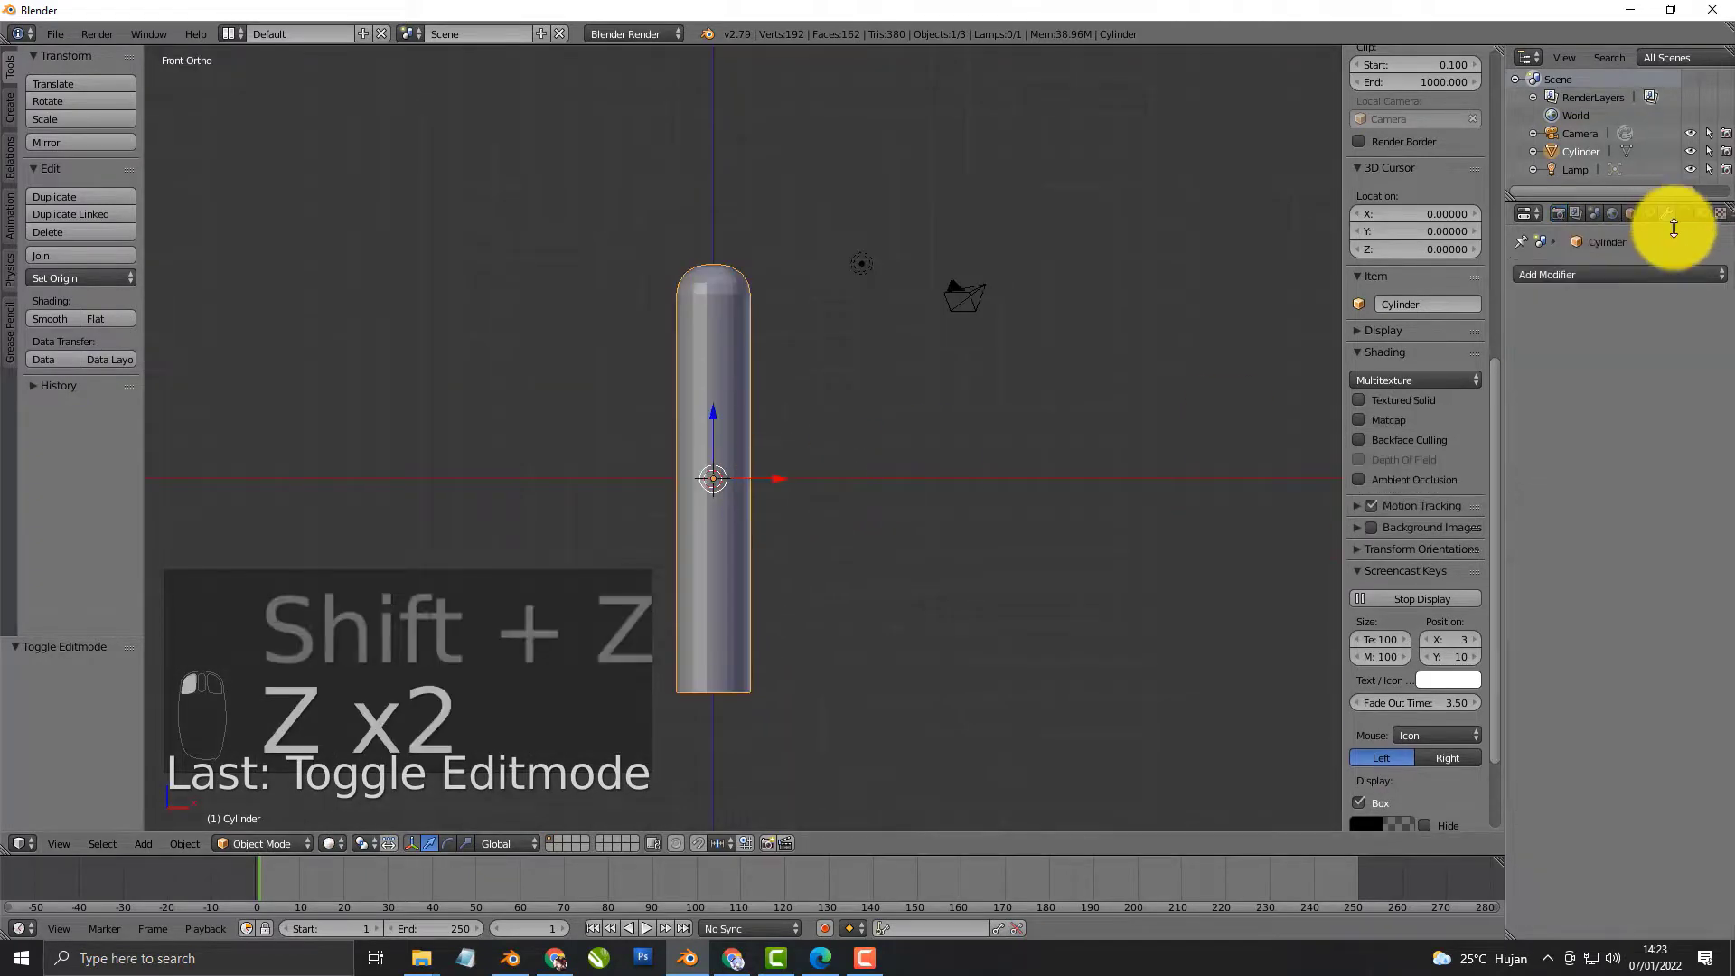
pyautogui.click(1634, 275)
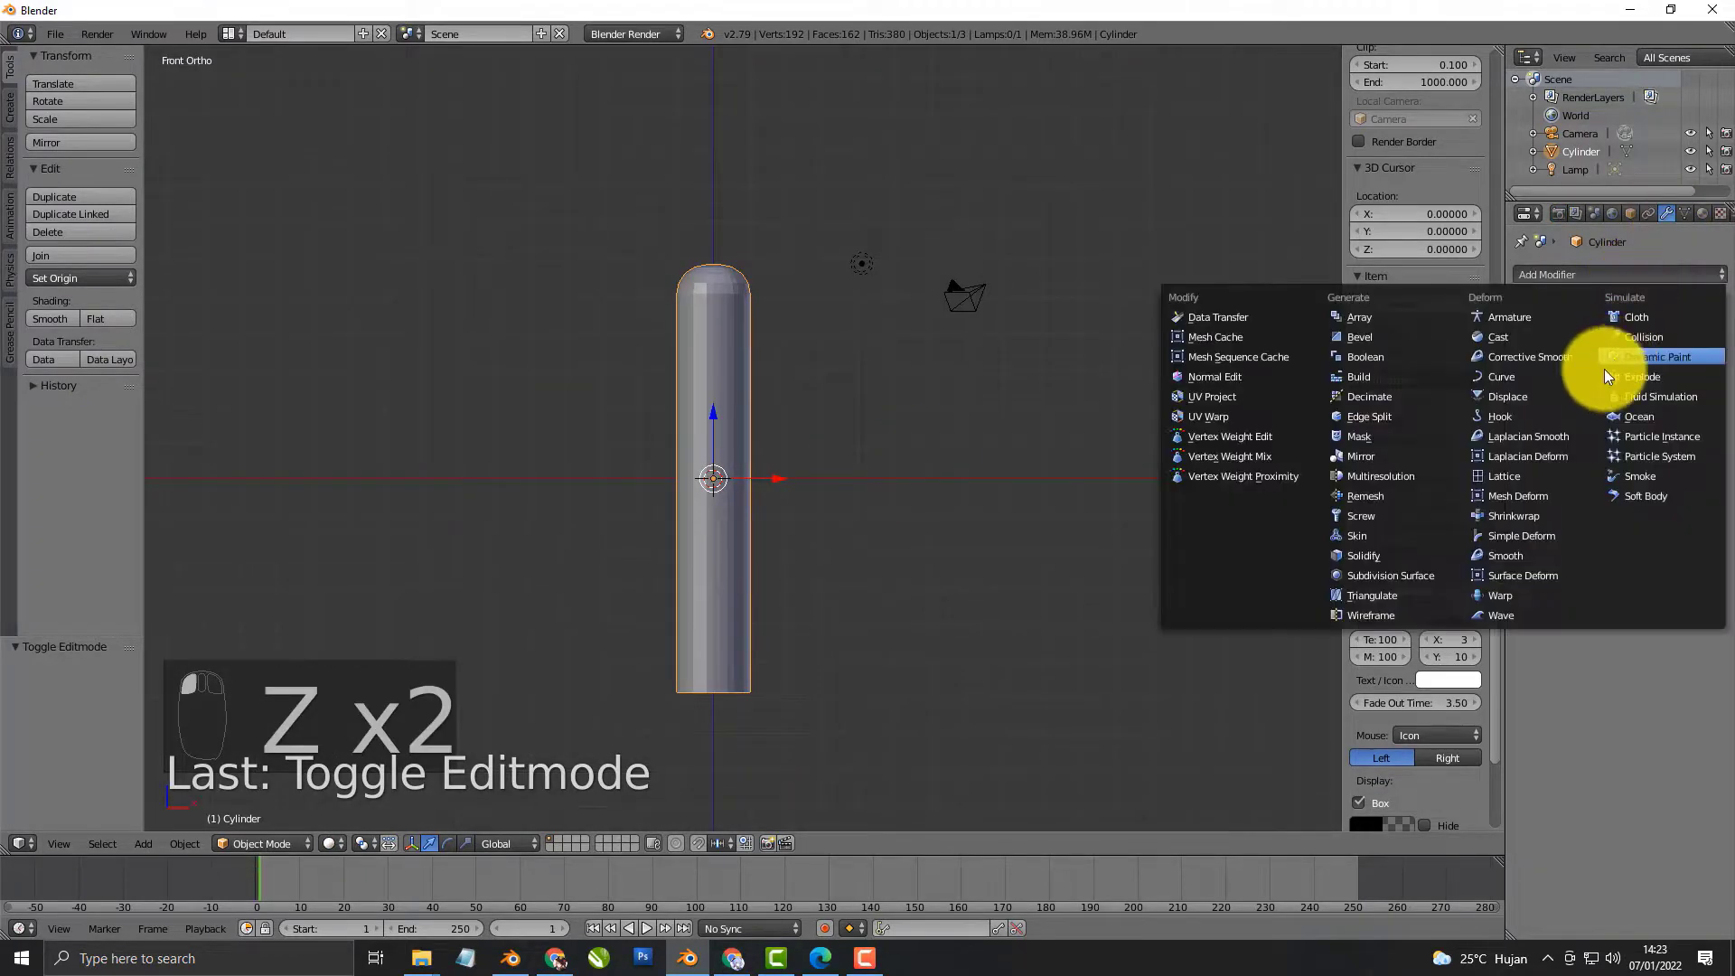
pyautogui.click(1375, 575)
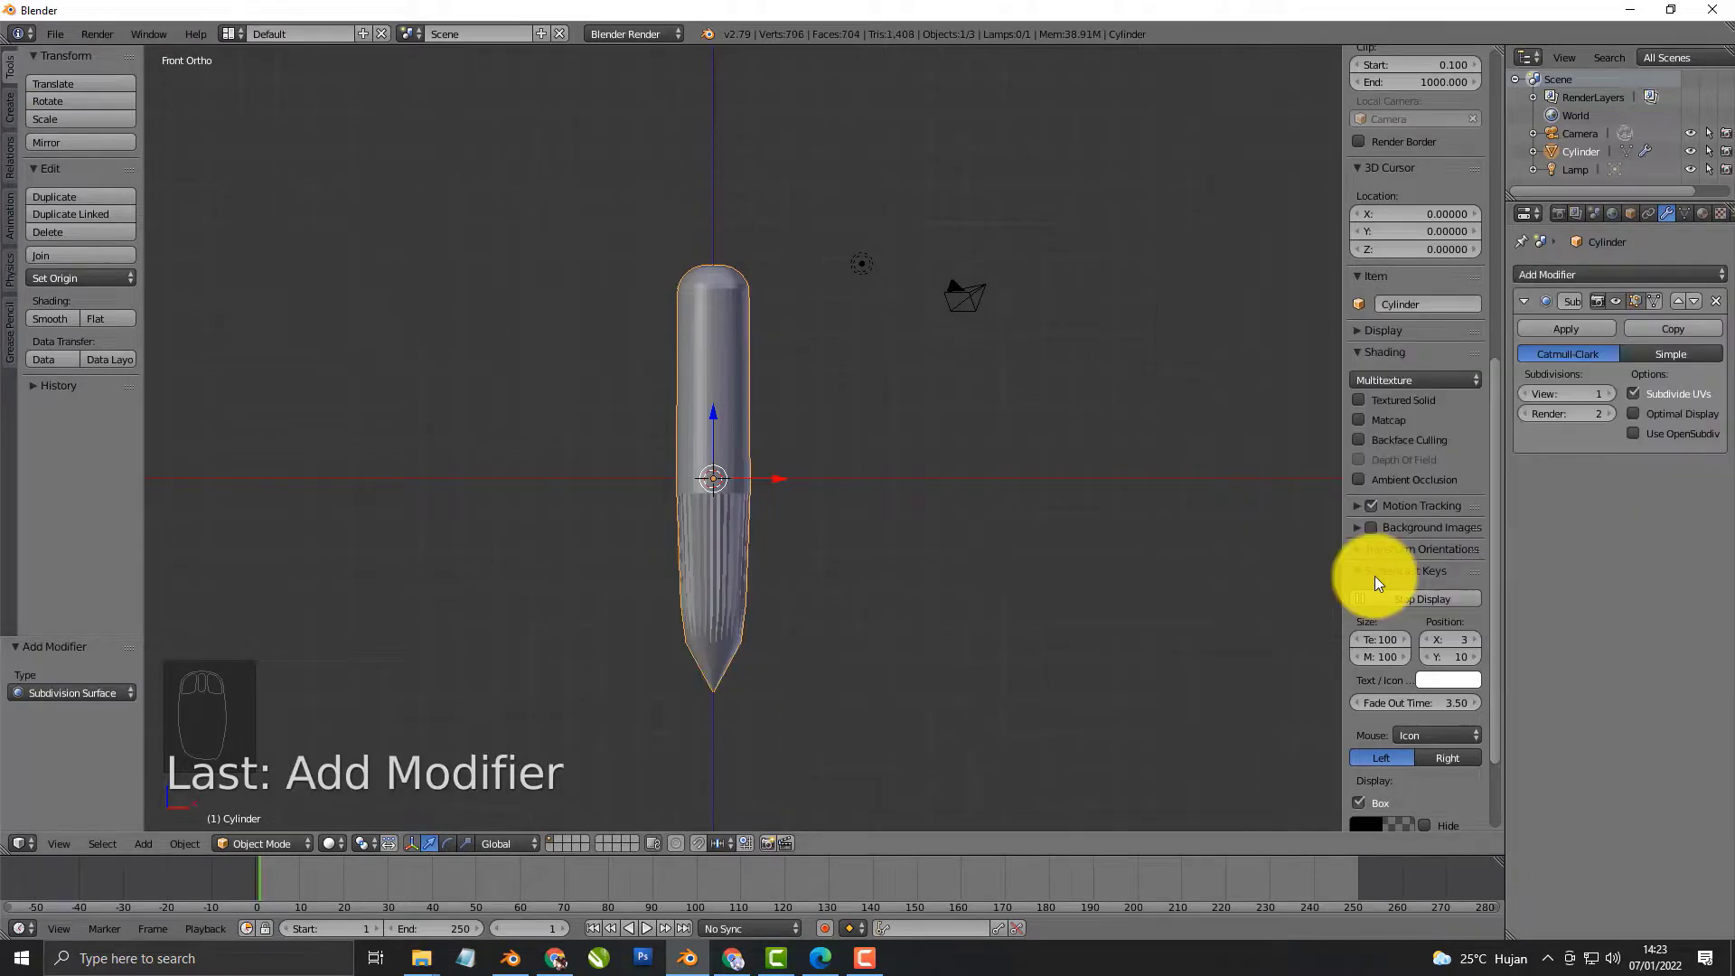
# Select only the cylinder's bottom ring in Edit Mode and bevel it about 0.048 with one segment
pyautogui.keyDown('shift'); pyautogui.moveTo(833, 631); pyautogui.dragTo(852, 503, button='middle'); pyautogui.keyUp('shift')
pyautogui.press('Tab')
pyautogui.press('z')
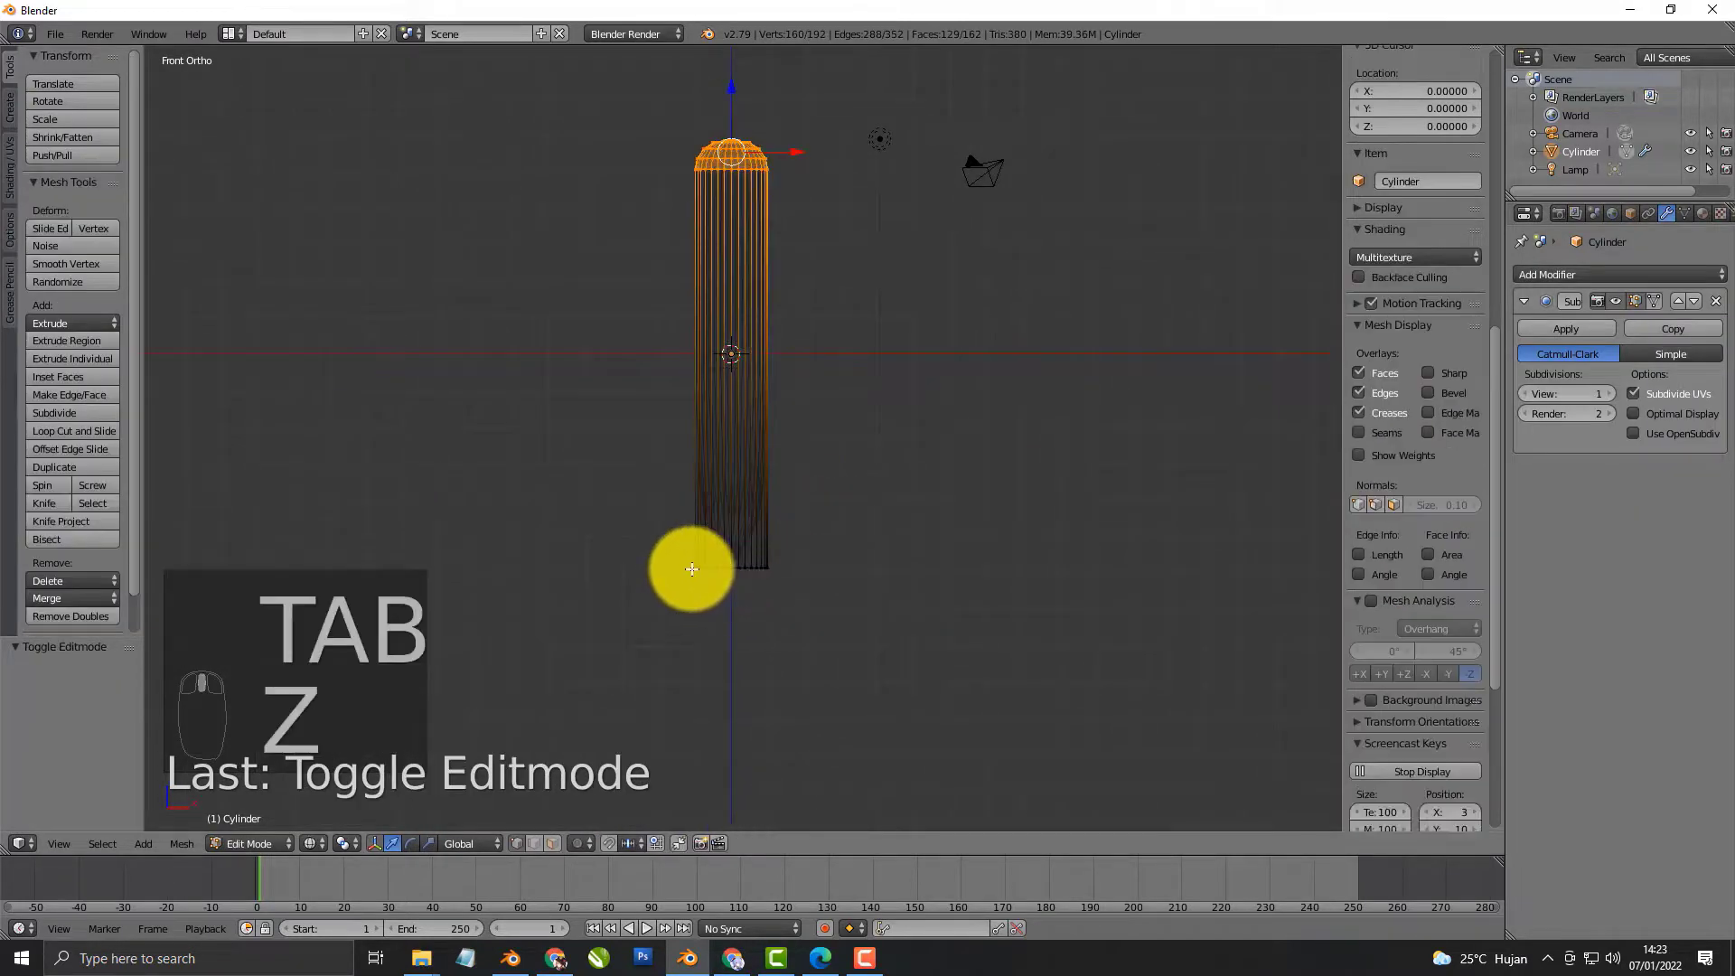
pyautogui.press('a')
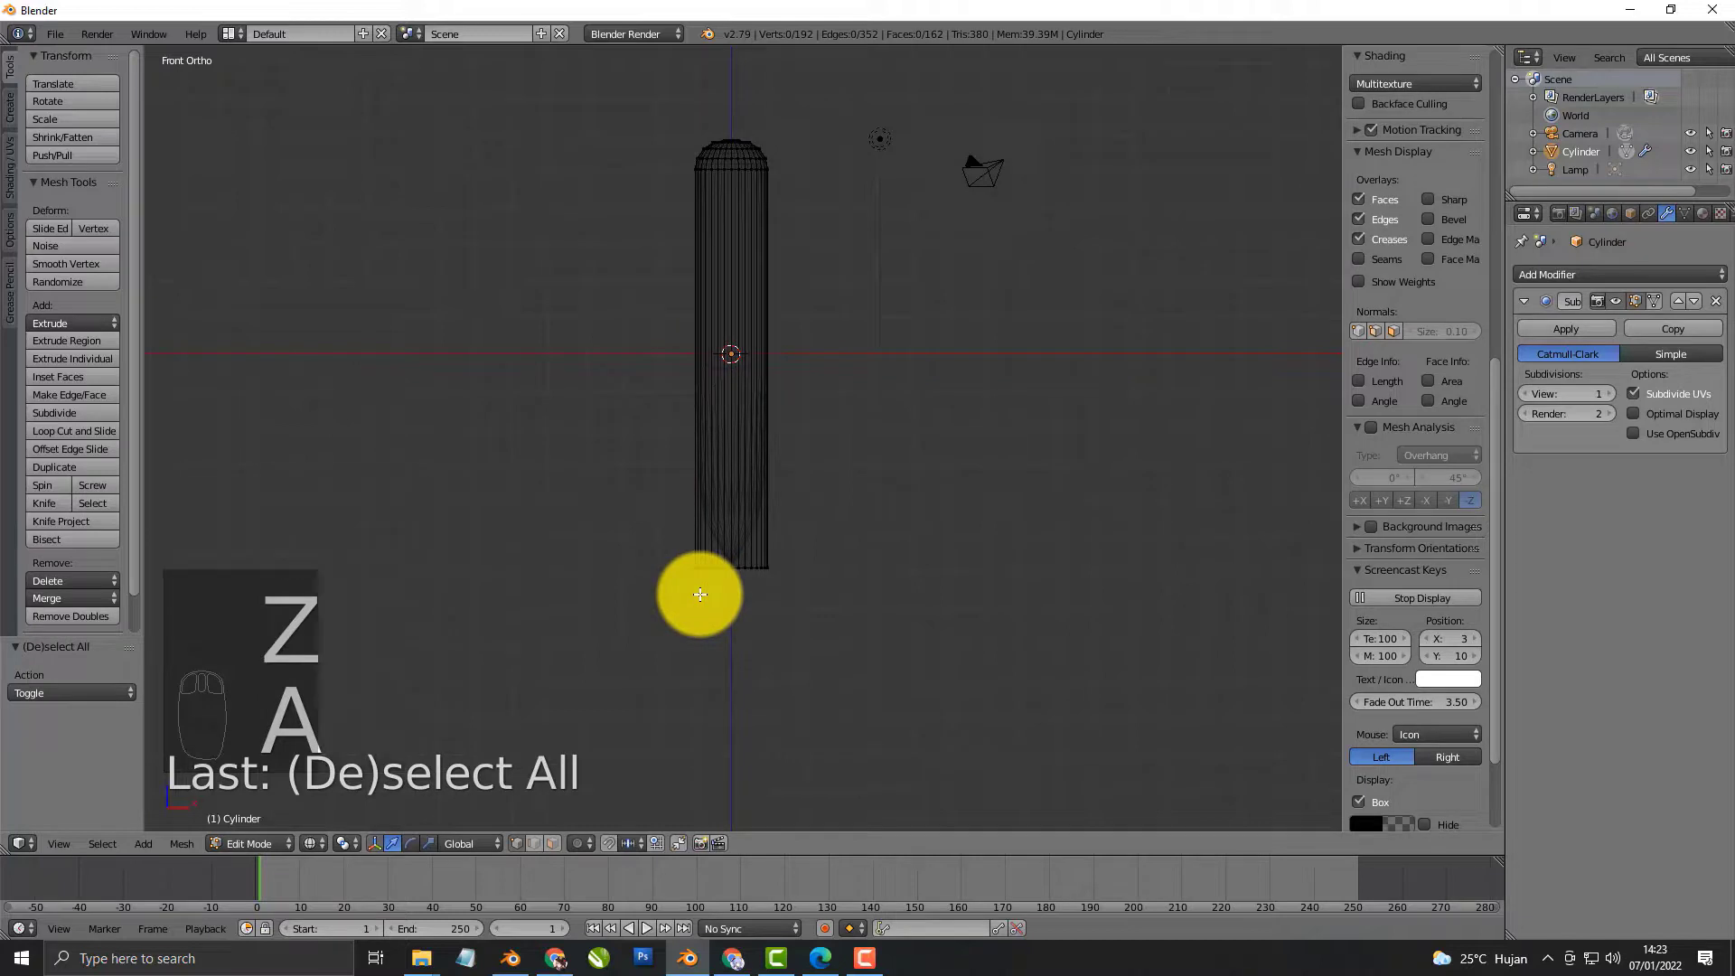
pyautogui.press('b')
pyautogui.moveTo(678, 563); pyautogui.dragTo(965, 728)
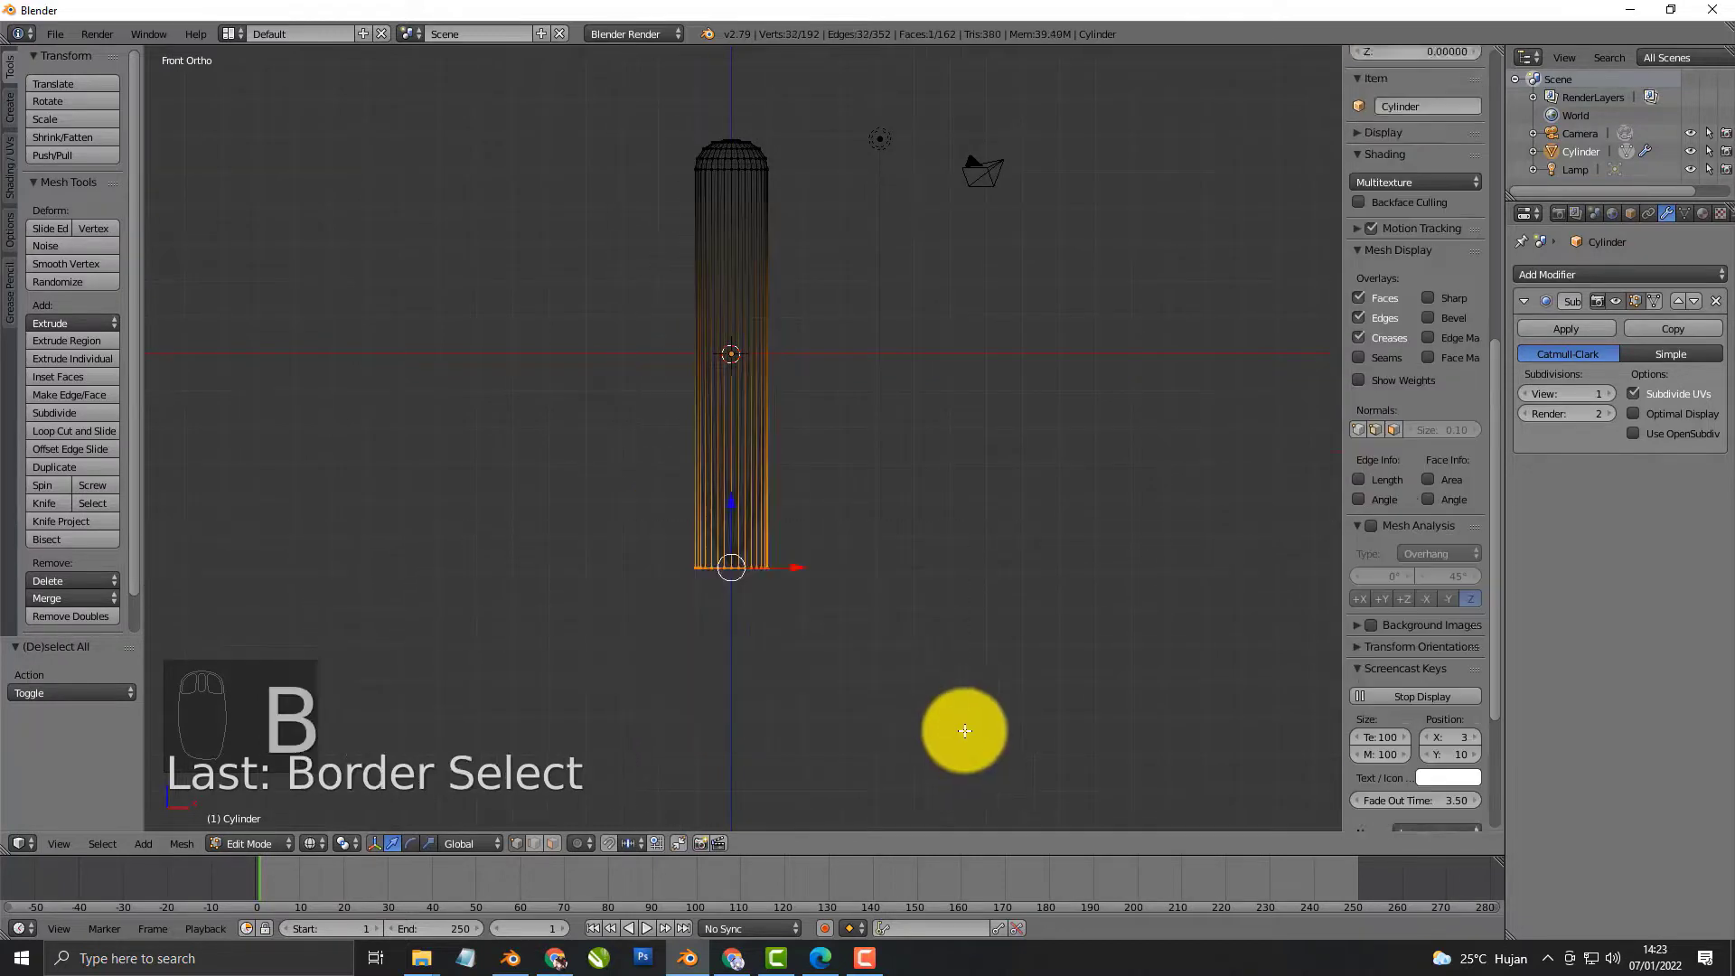
pyautogui.press('z')
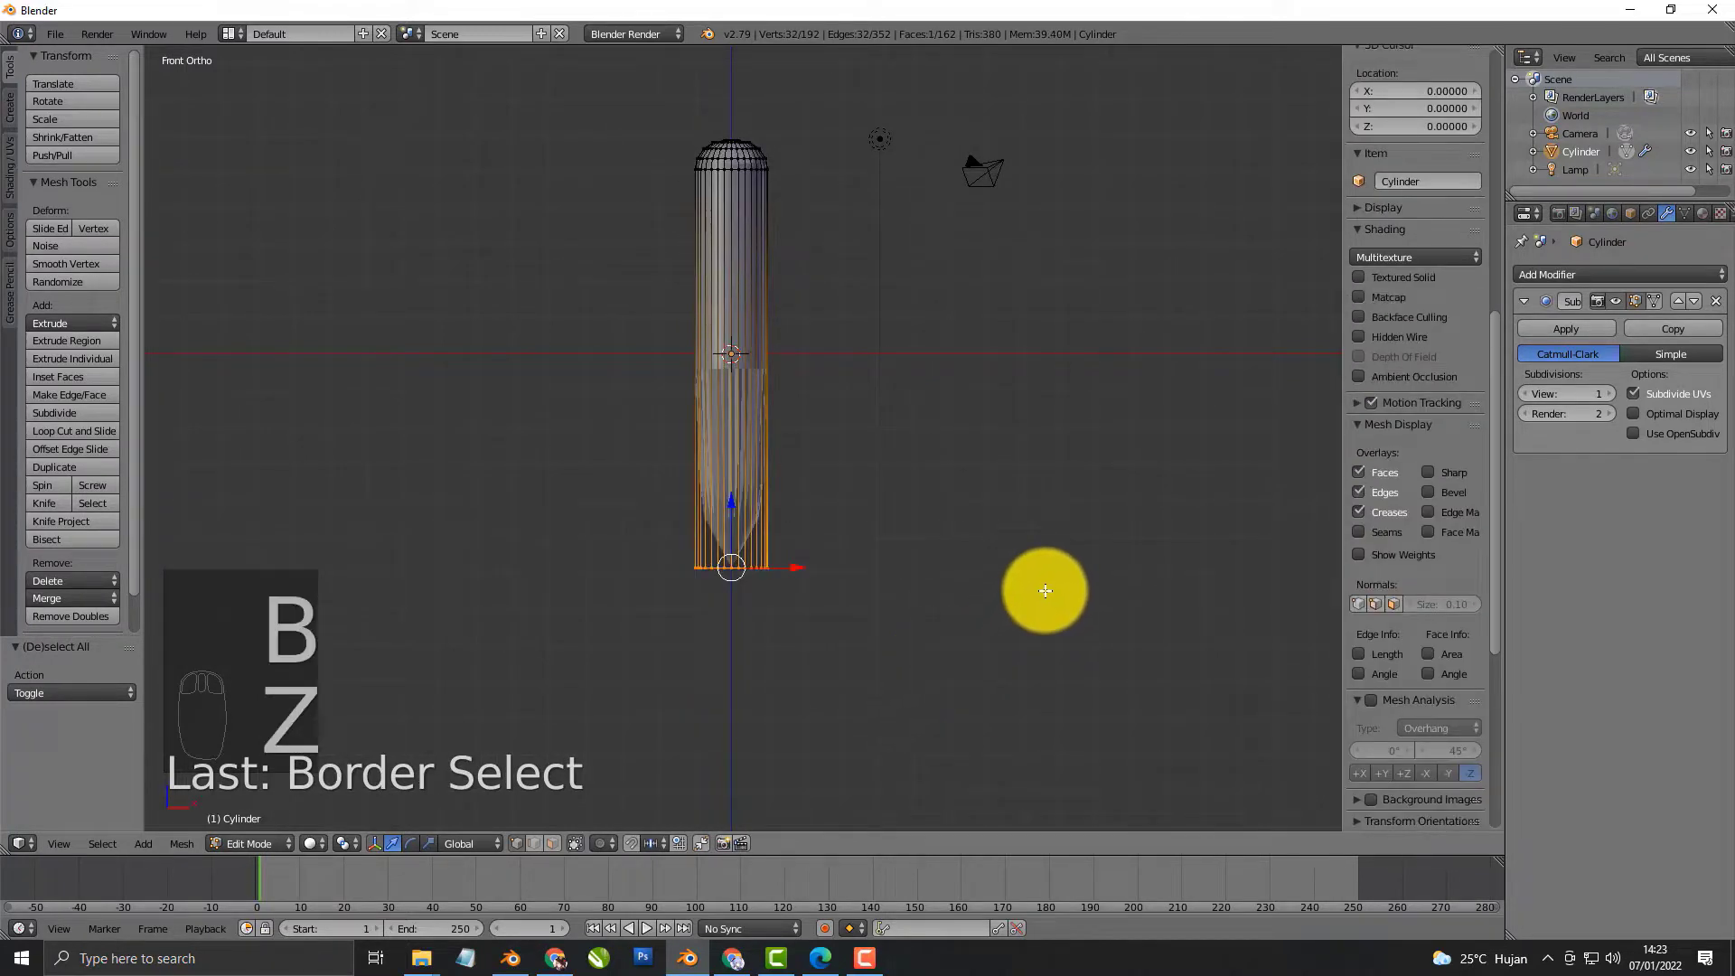
pyautogui.hotkey('ctrl', 'b')
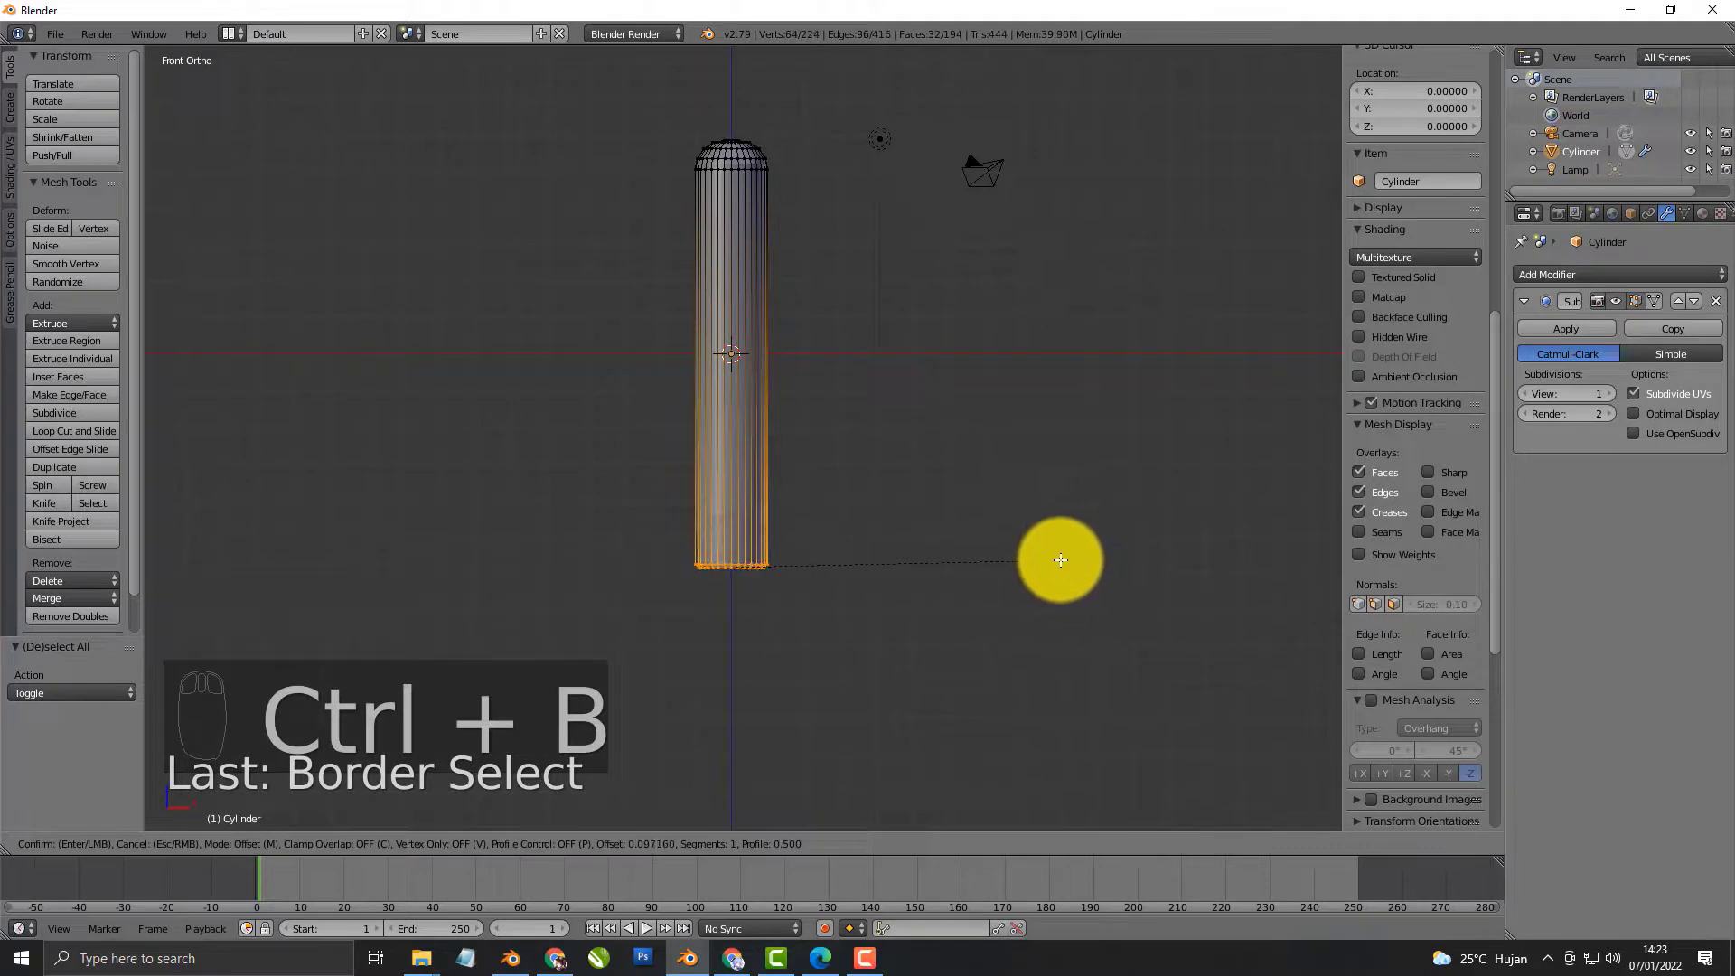
pyautogui.click(1060, 560)
# Inset the cylinder's bottom cap face to about two thirds of its size and return to Object Mode
pyautogui.scroll(3, 904, 608)
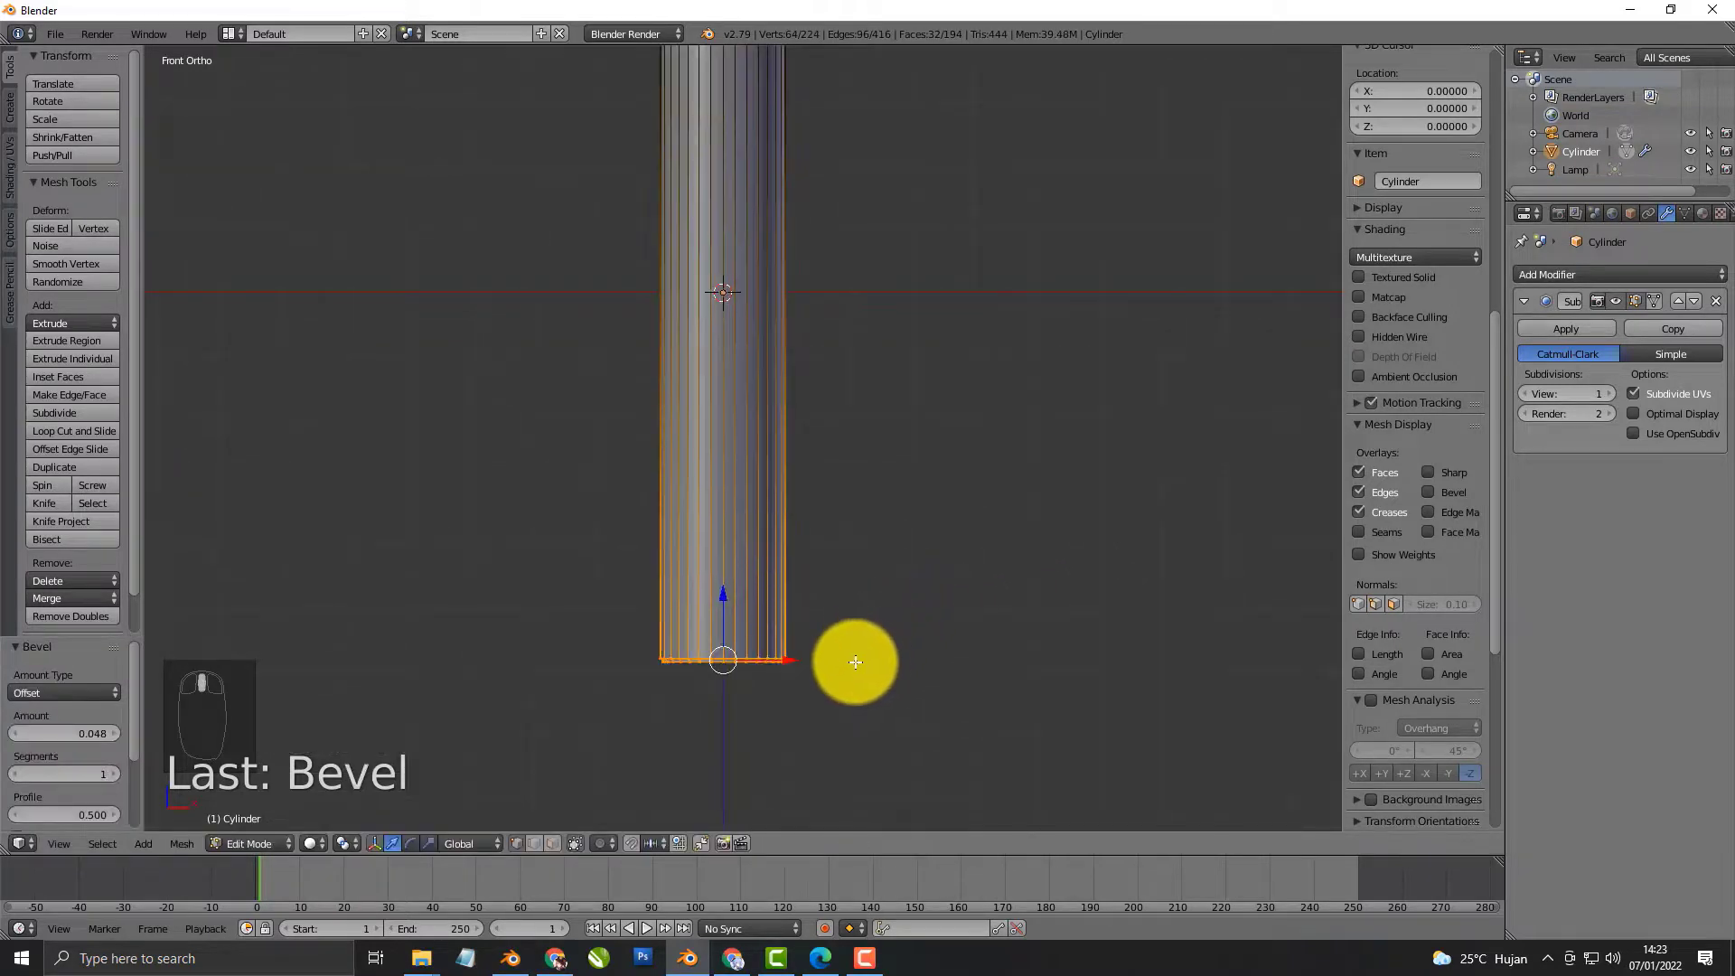
pyautogui.moveTo(853, 659); pyautogui.dragTo(779, 513, button='middle')
pyautogui.keyDown('alt'); pyautogui.rightClick(781, 511); pyautogui.keyUp('alt')
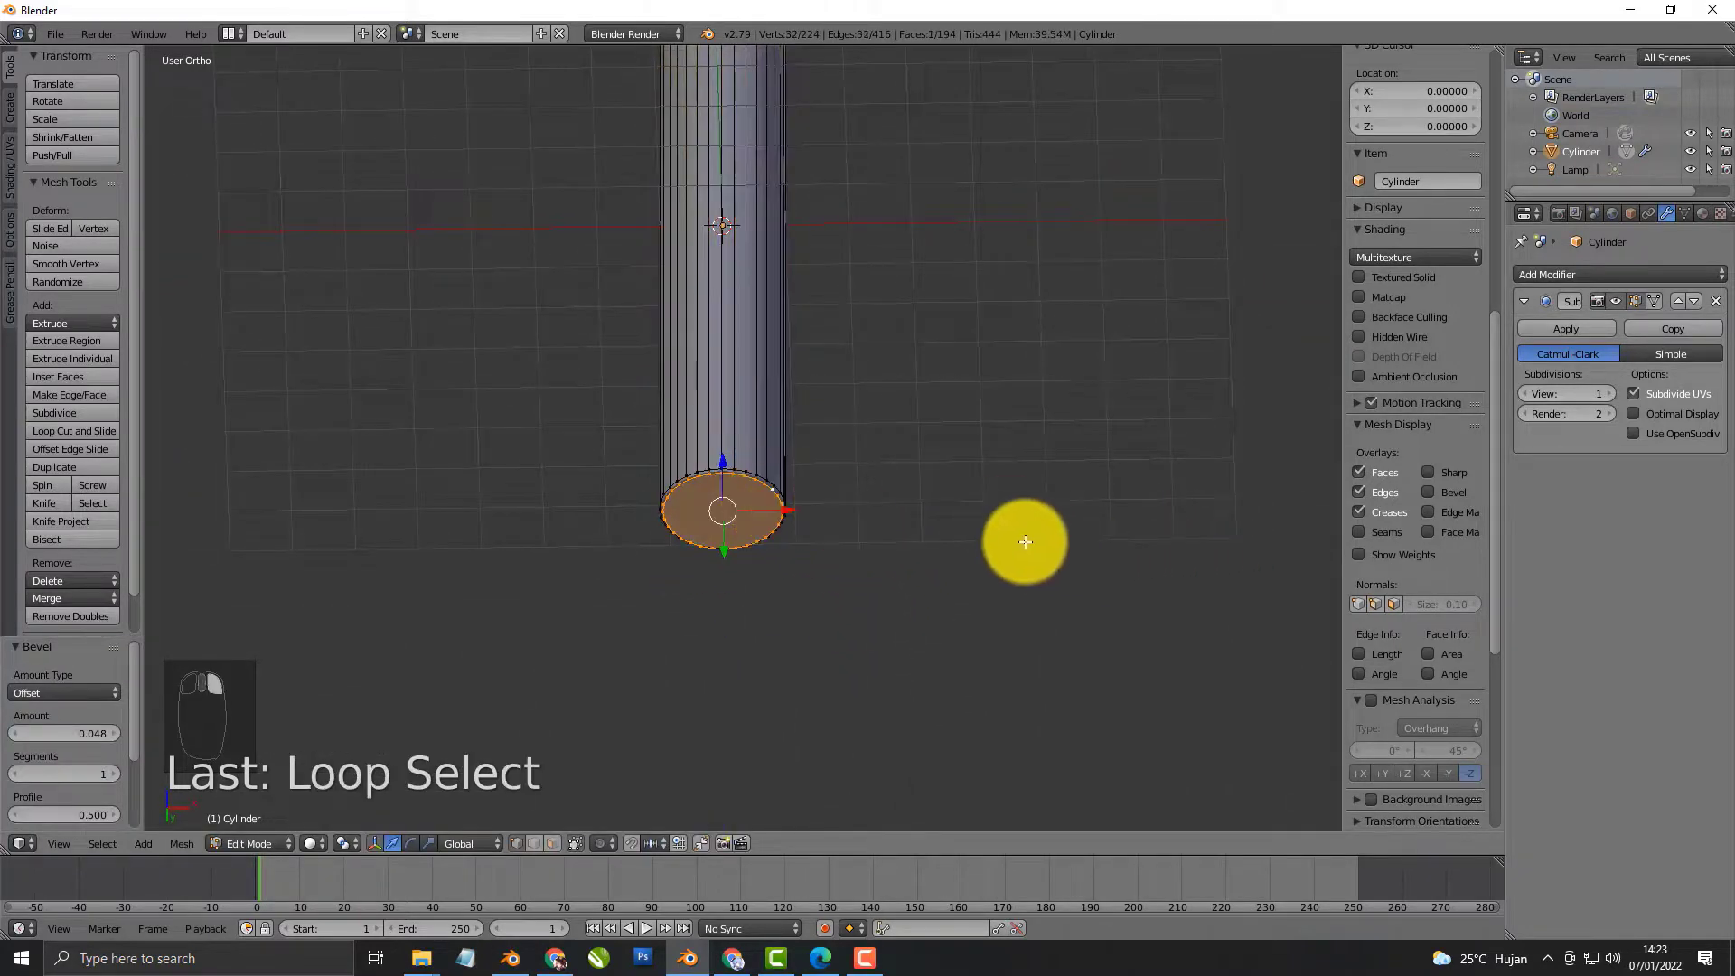
pyautogui.press('i')
pyautogui.click(1060, 495)
pyautogui.press('`')
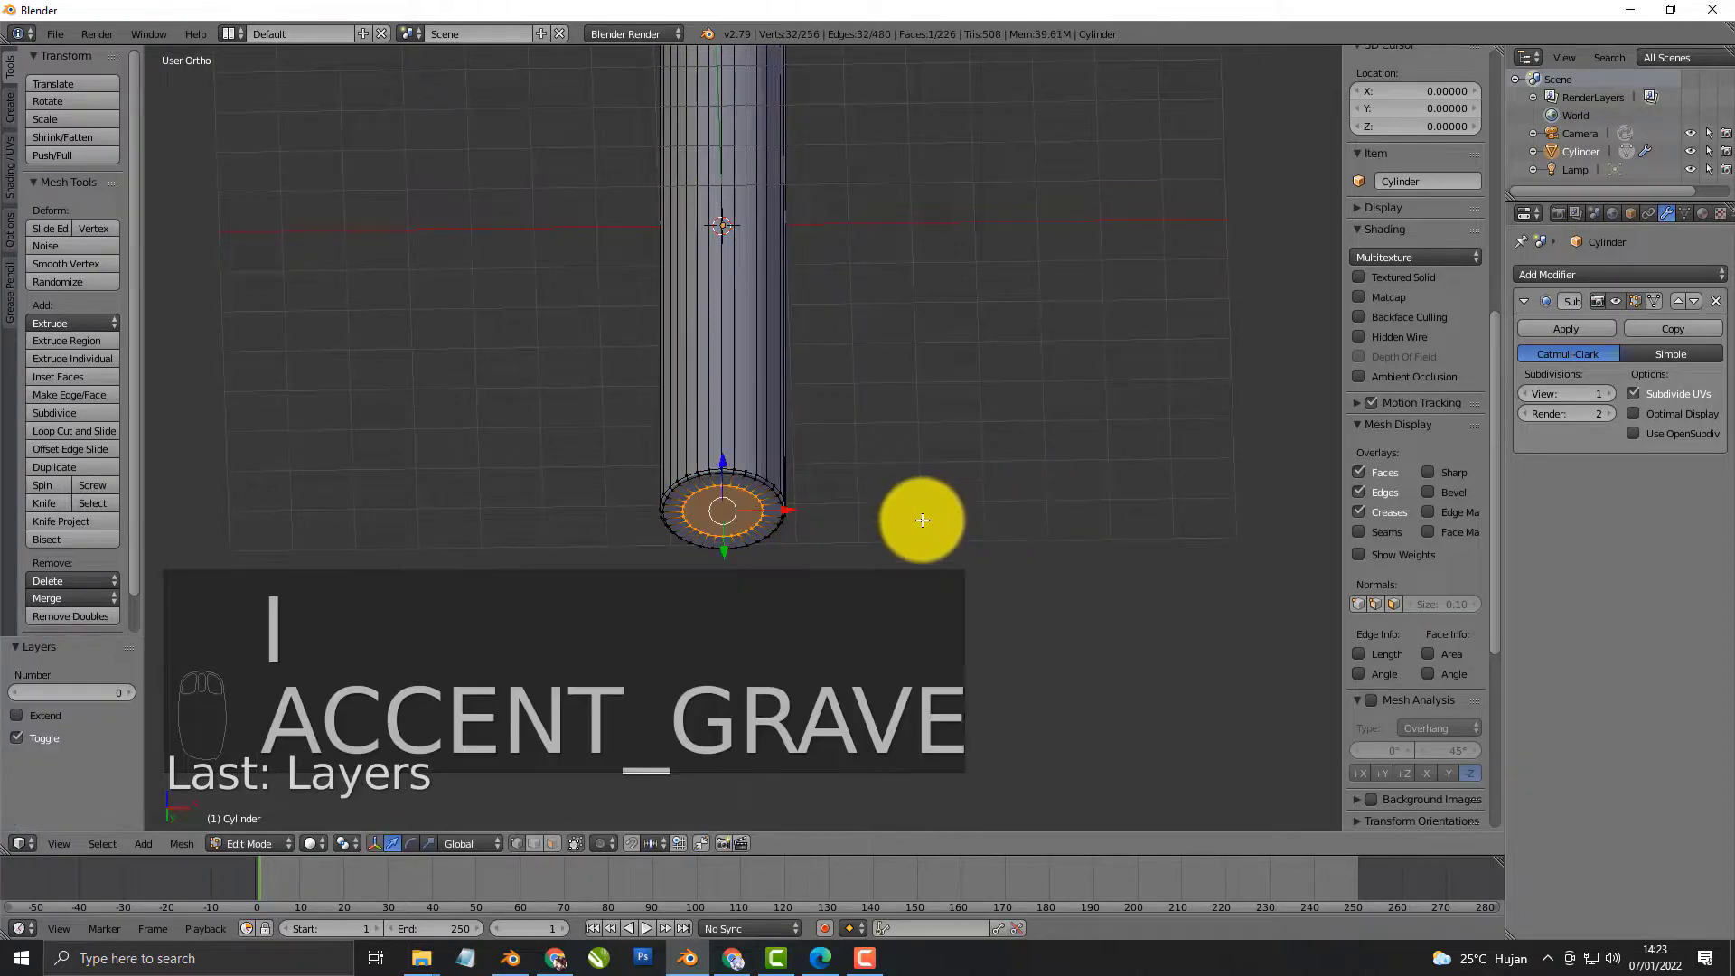
pyautogui.press('Tab')
pyautogui.scroll(-3, 892, 502)
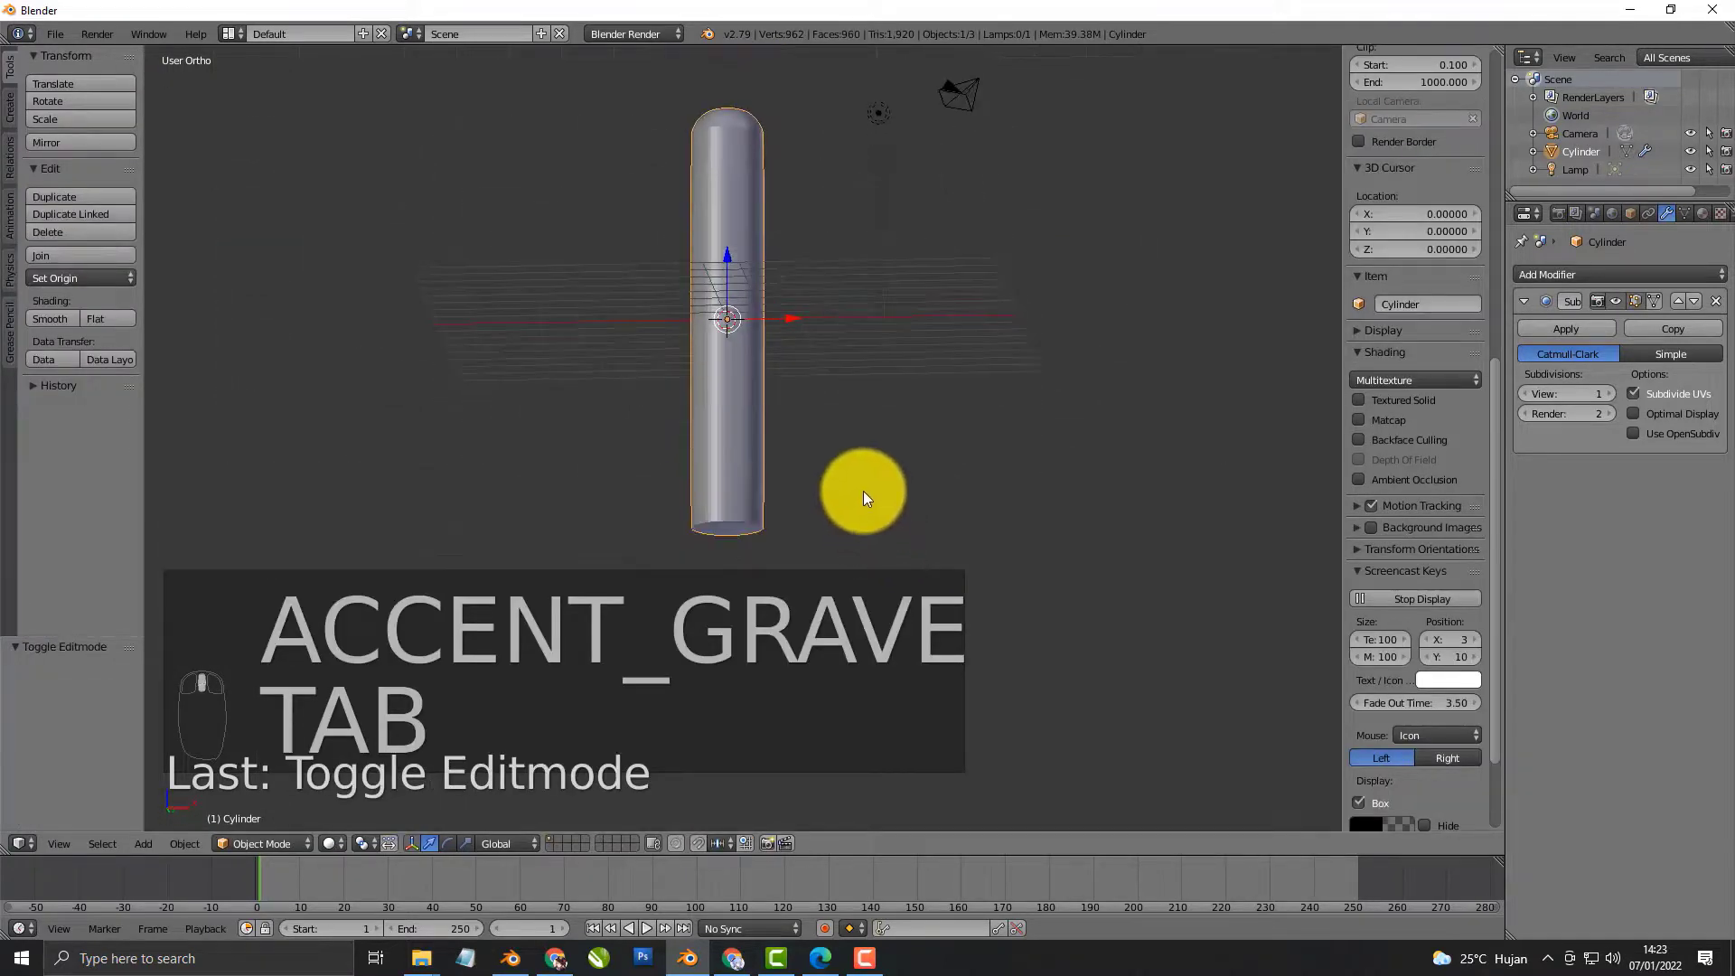
# In front view, raise the cylinder along Z until its base sits just above the origin
pyautogui.press('KP_1')
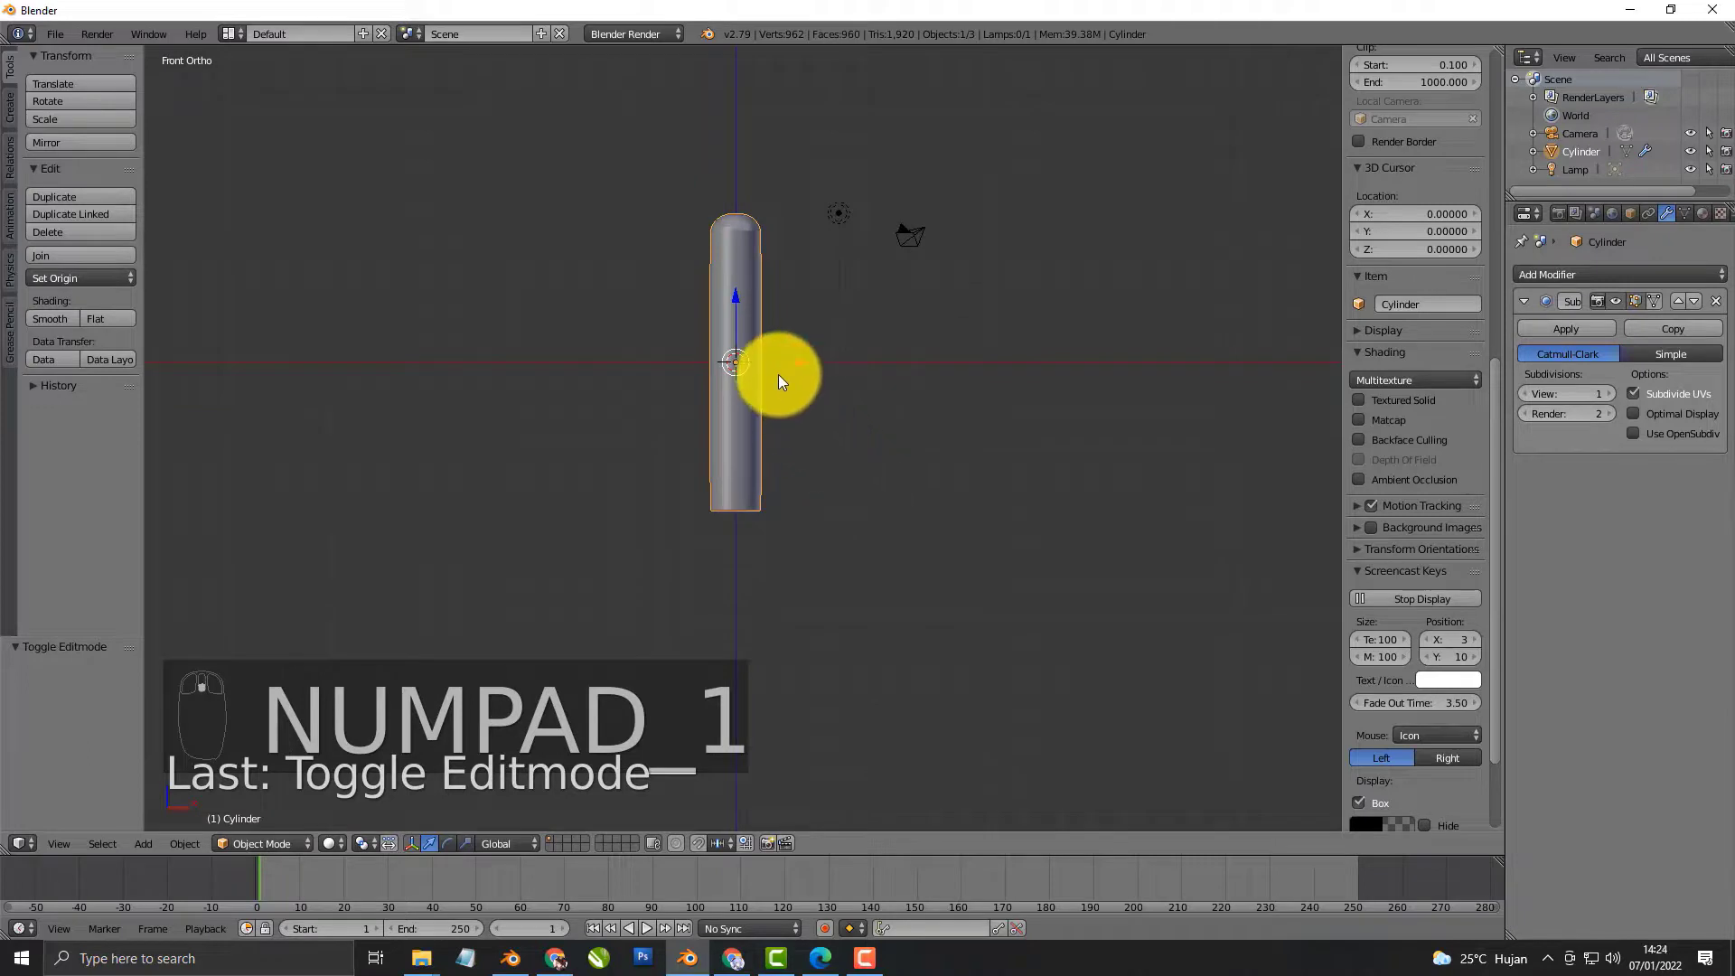
pyautogui.moveTo(733, 302); pyautogui.dragTo(775, 155)
pyautogui.scroll(3, 774, 342)
# Add a horizontal loop cut around the cylinder, slid down close to its bottom edge, and leave Edit Mode
pyautogui.press('Tab')
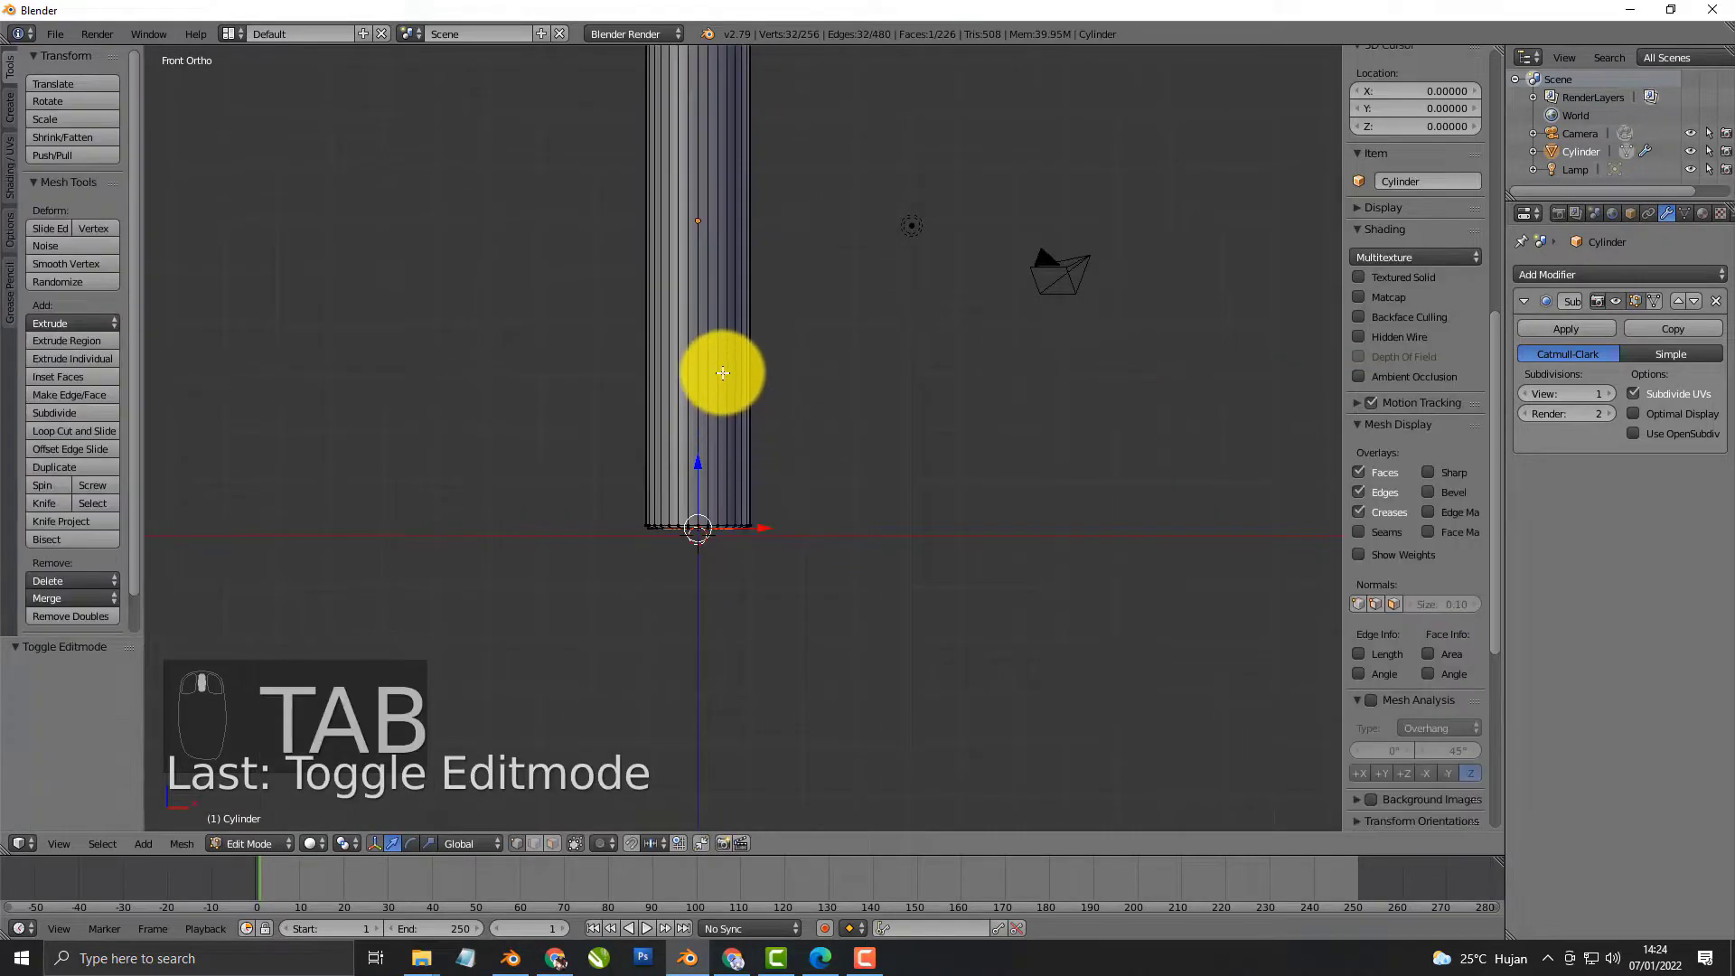
pyautogui.hotkey('ctrl', 'r')
pyautogui.click(735, 361)
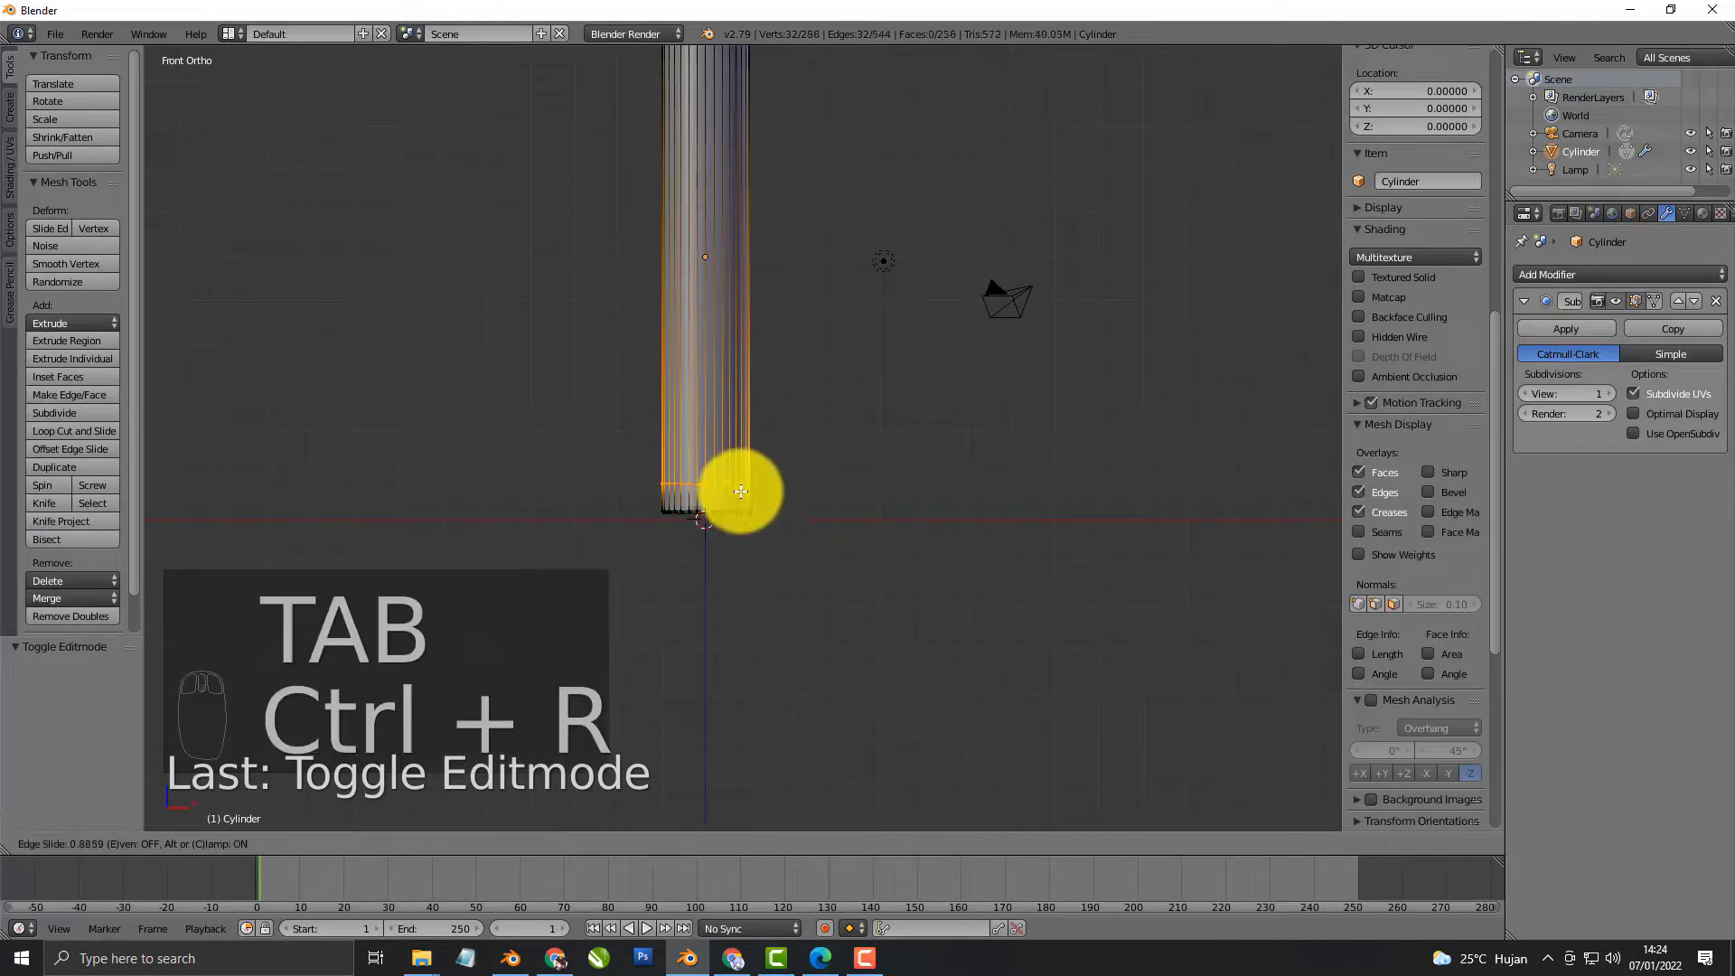
pyautogui.click(742, 506)
pyautogui.press('Tab')
# Add a cube mesh at the origin, at the base of the cylinder
pyautogui.scroll(-2, 804, 452)
pyautogui.hotkey('shift', 'a')
pyautogui.moveTo(804, 452)
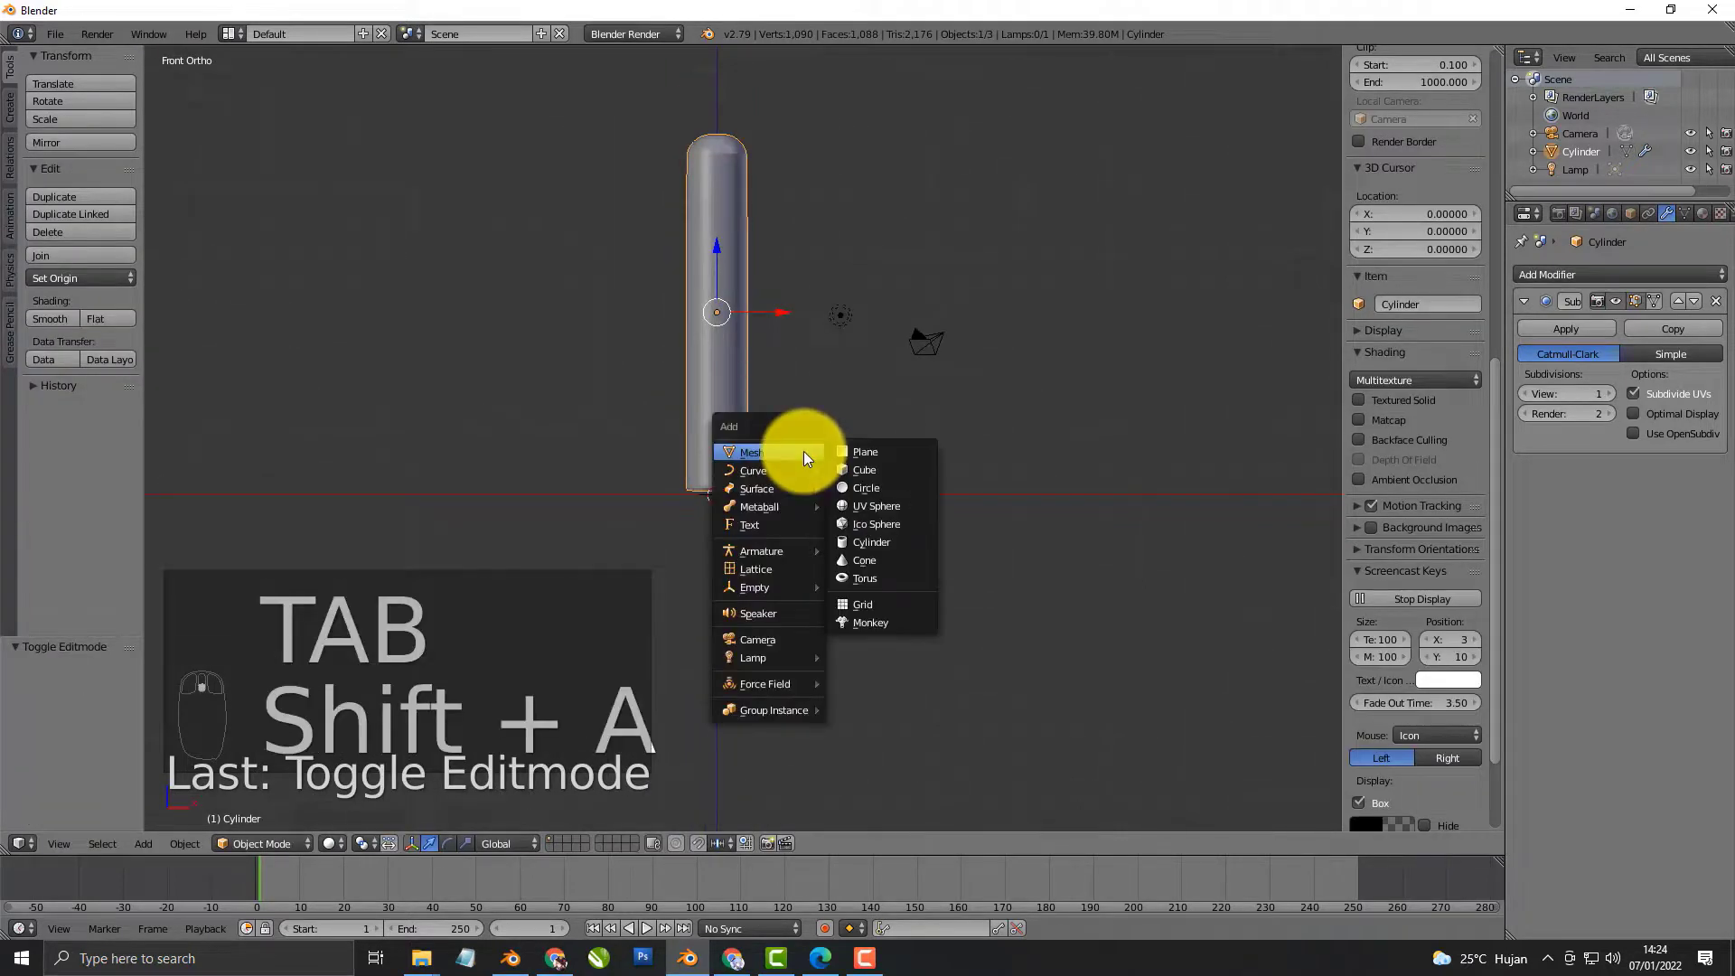
pyautogui.click(854, 470)
pyautogui.scroll(2, 841, 488)
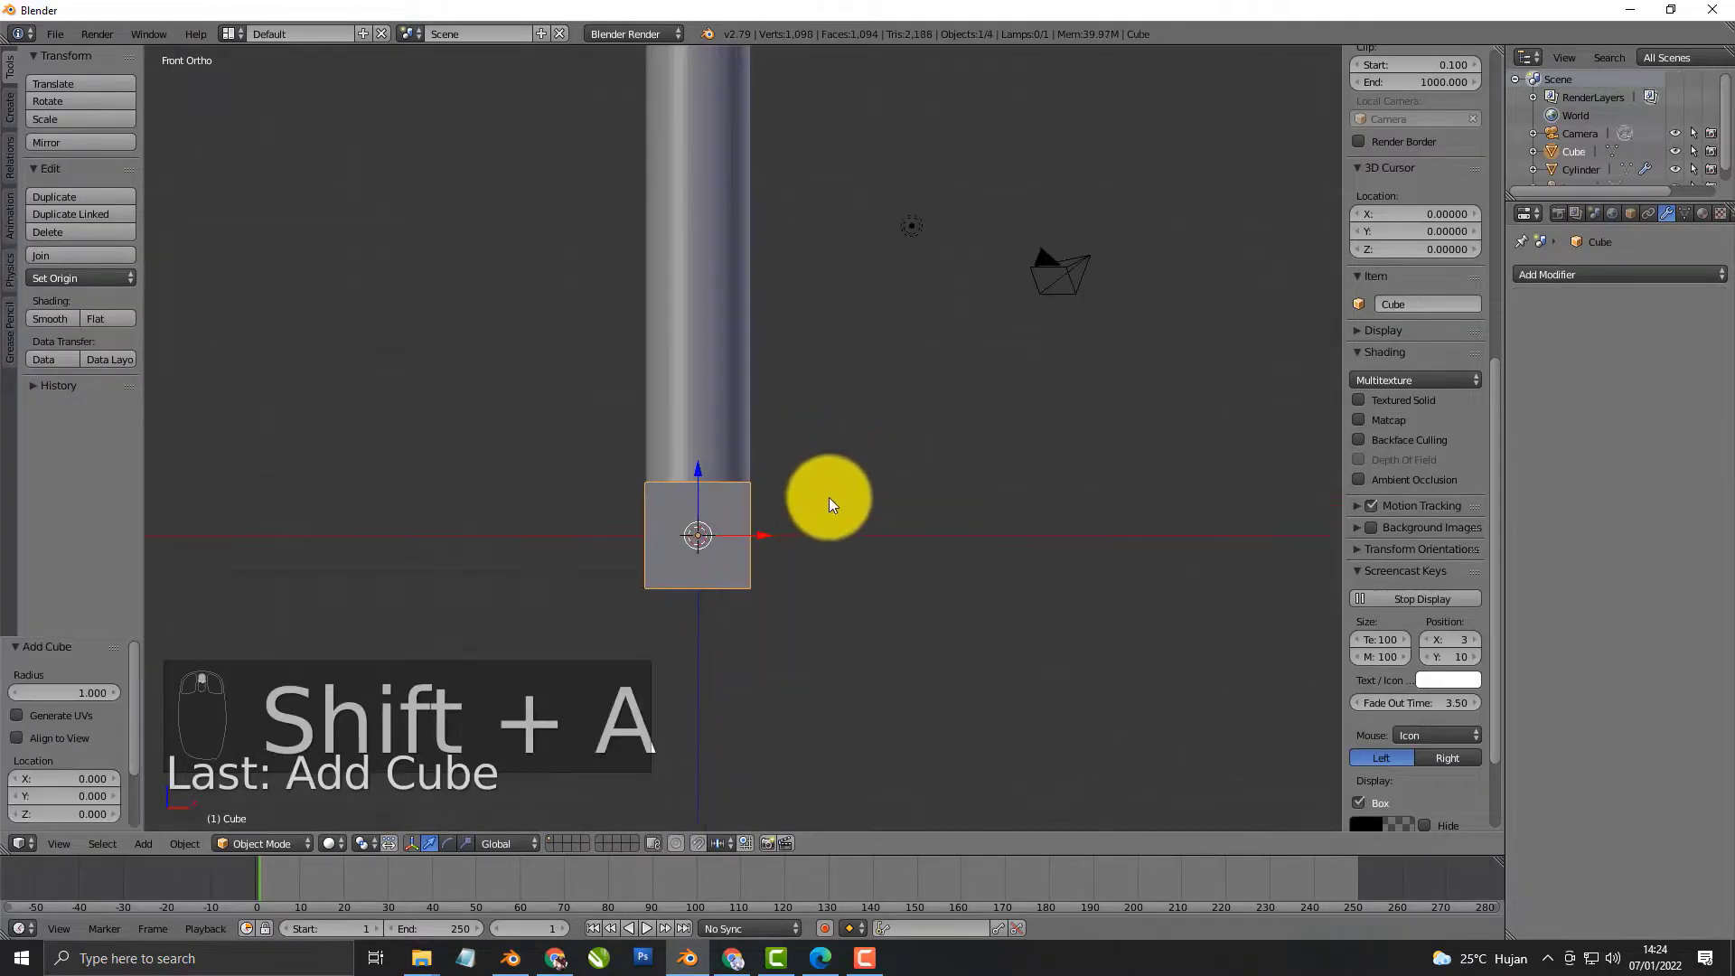
# Widen the cube mesh in Edit Mode by a factor of about 2.42 in X and Y only
pyautogui.press('Tab')
pyautogui.press('s')
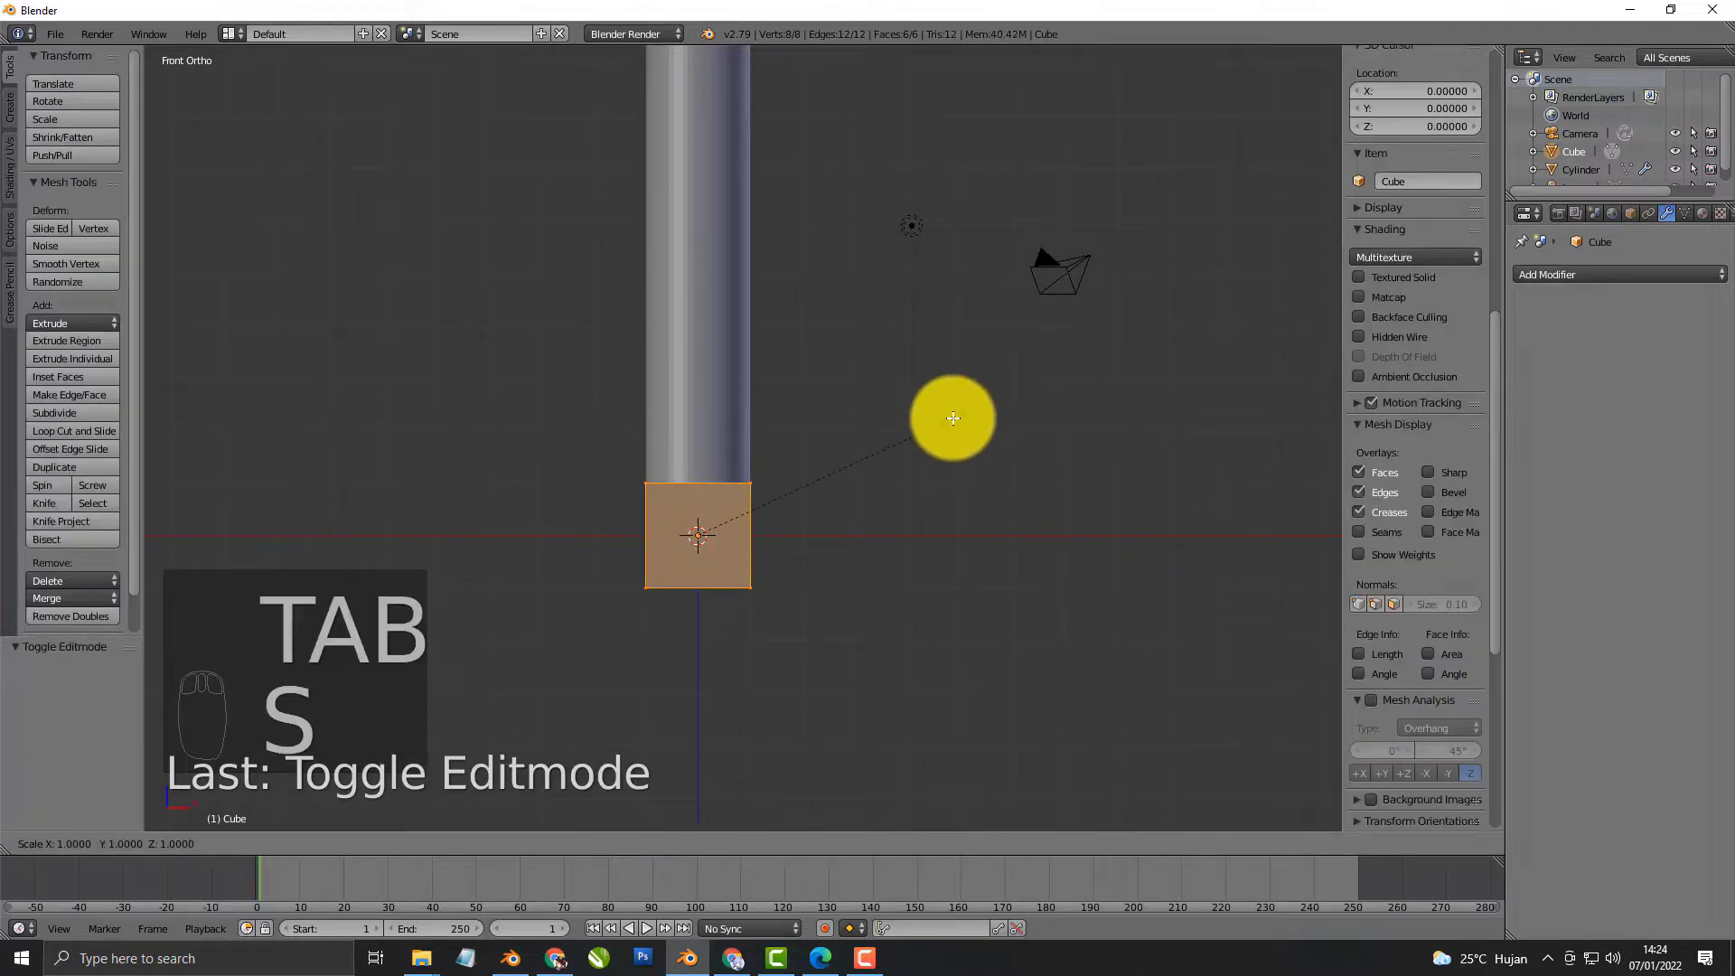
pyautogui.click(207, 486)
# Select the cube's four bottom vertices in front view and scale them up by a factor of about 1.67
pyautogui.keyDown('alt'); pyautogui.rightClick(664, 588); pyautogui.keyUp('alt')
pyautogui.press('z')
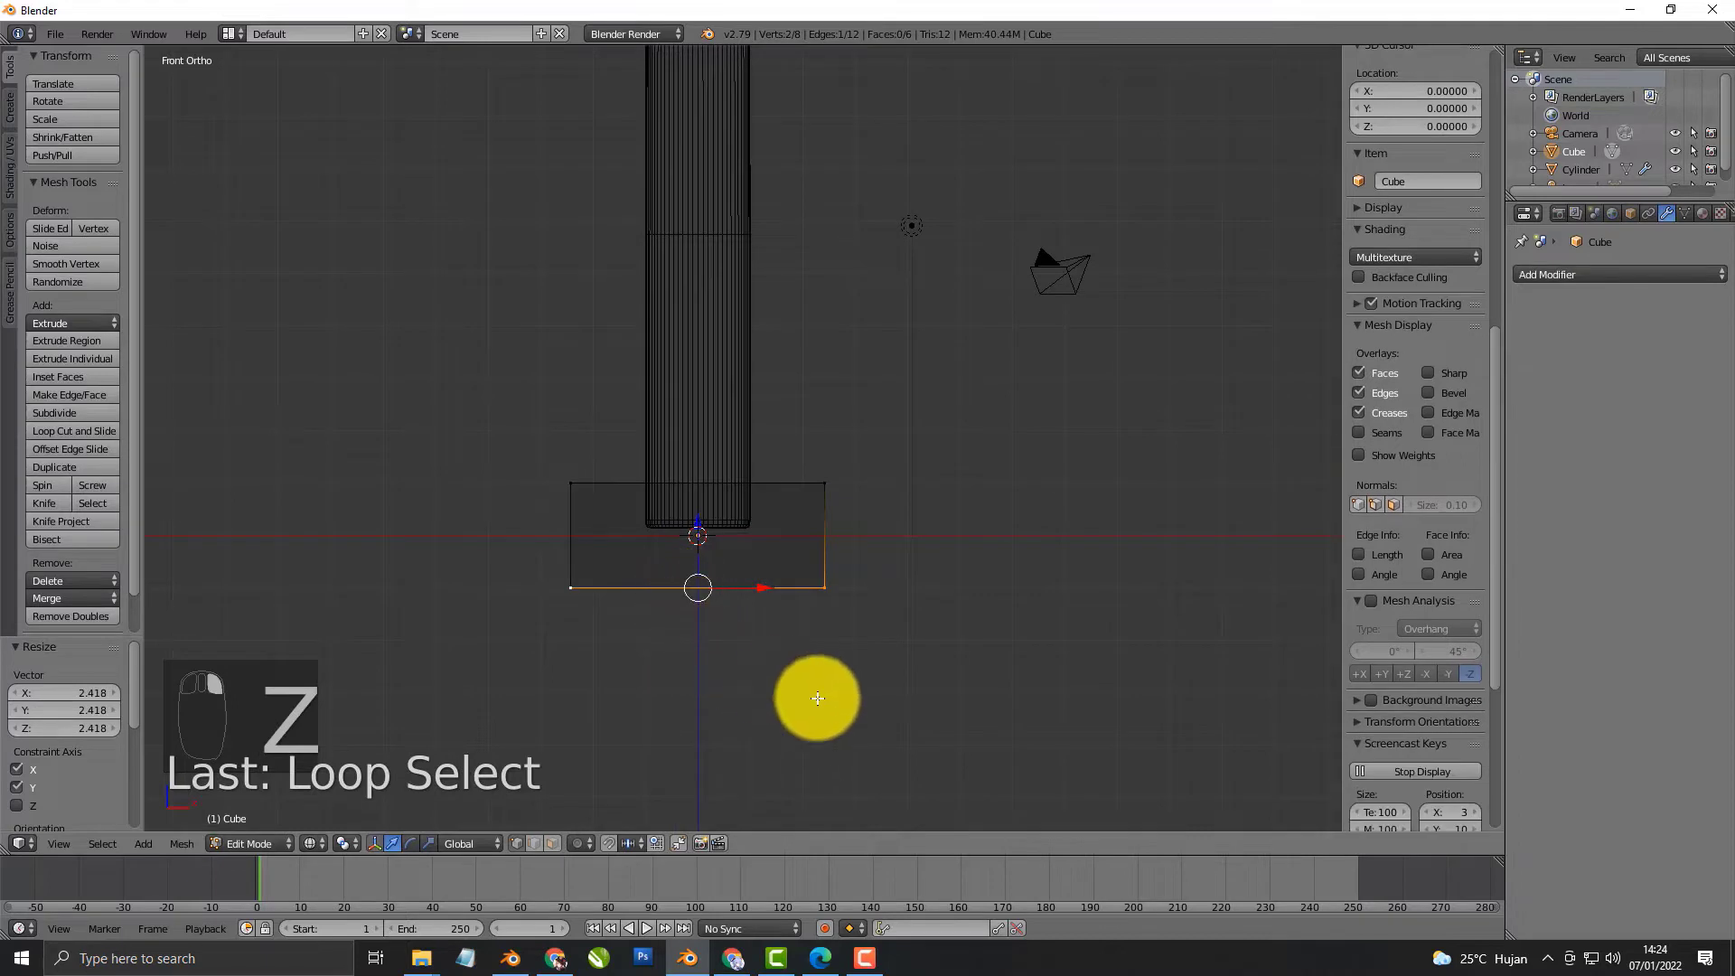
pyautogui.press('b')
pyautogui.moveTo(921, 666); pyautogui.dragTo(371, 554)
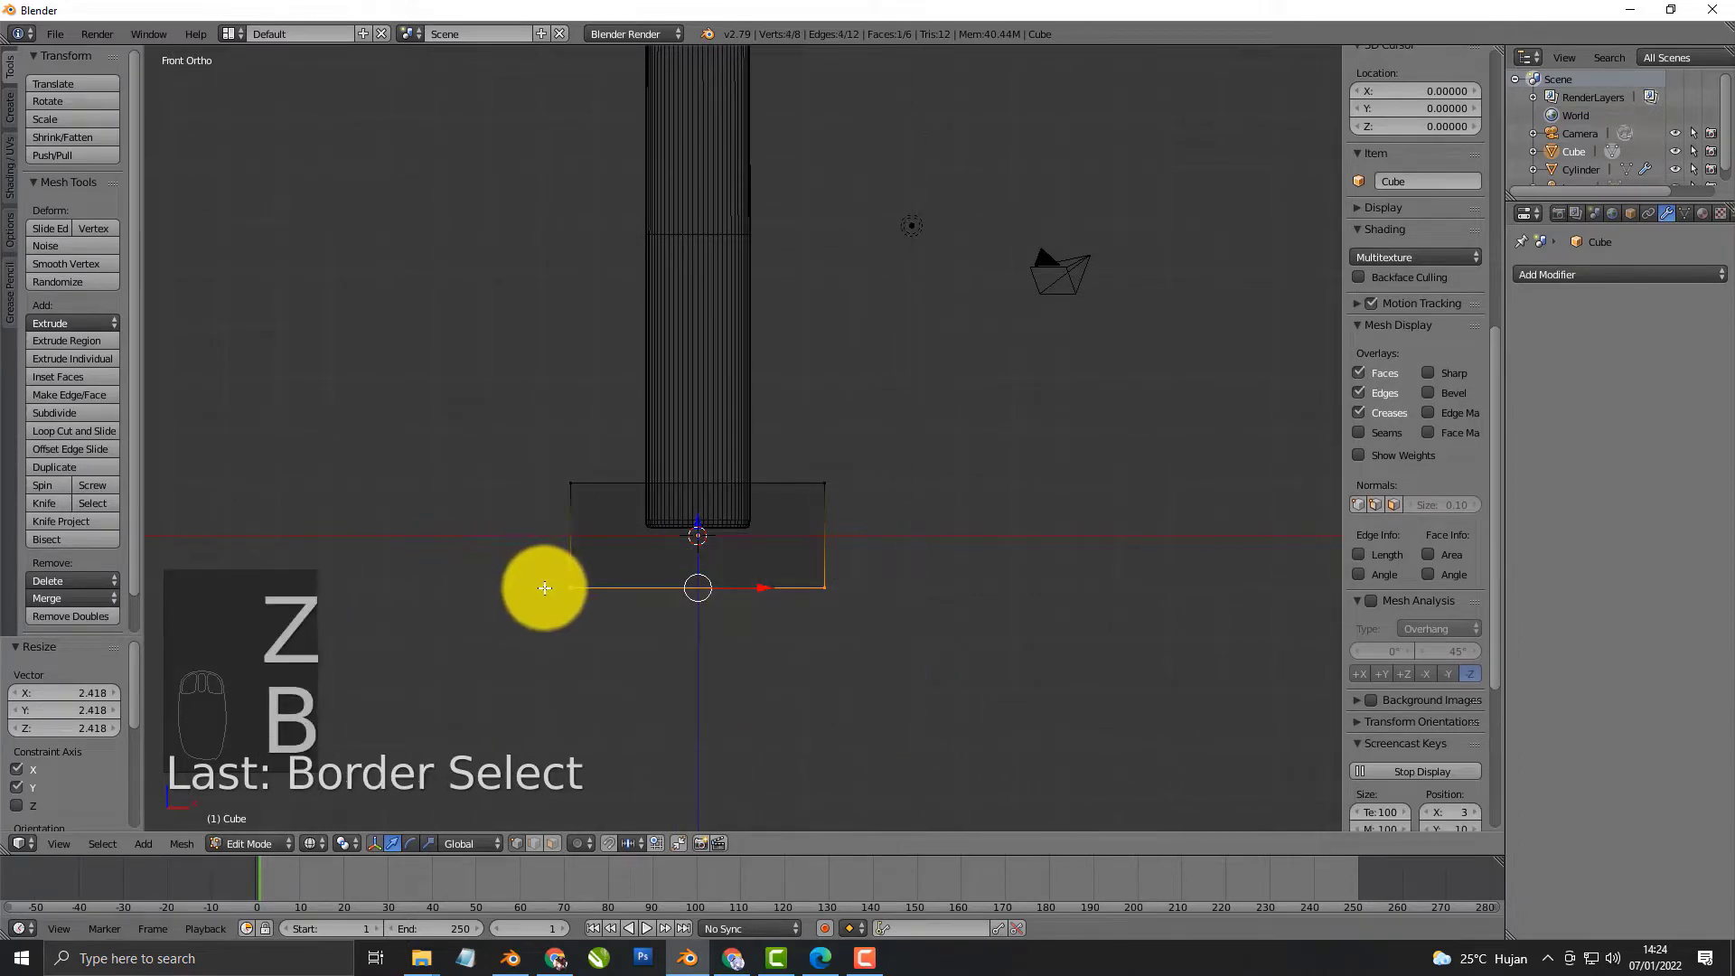
pyautogui.press('x')
pyautogui.press('z')
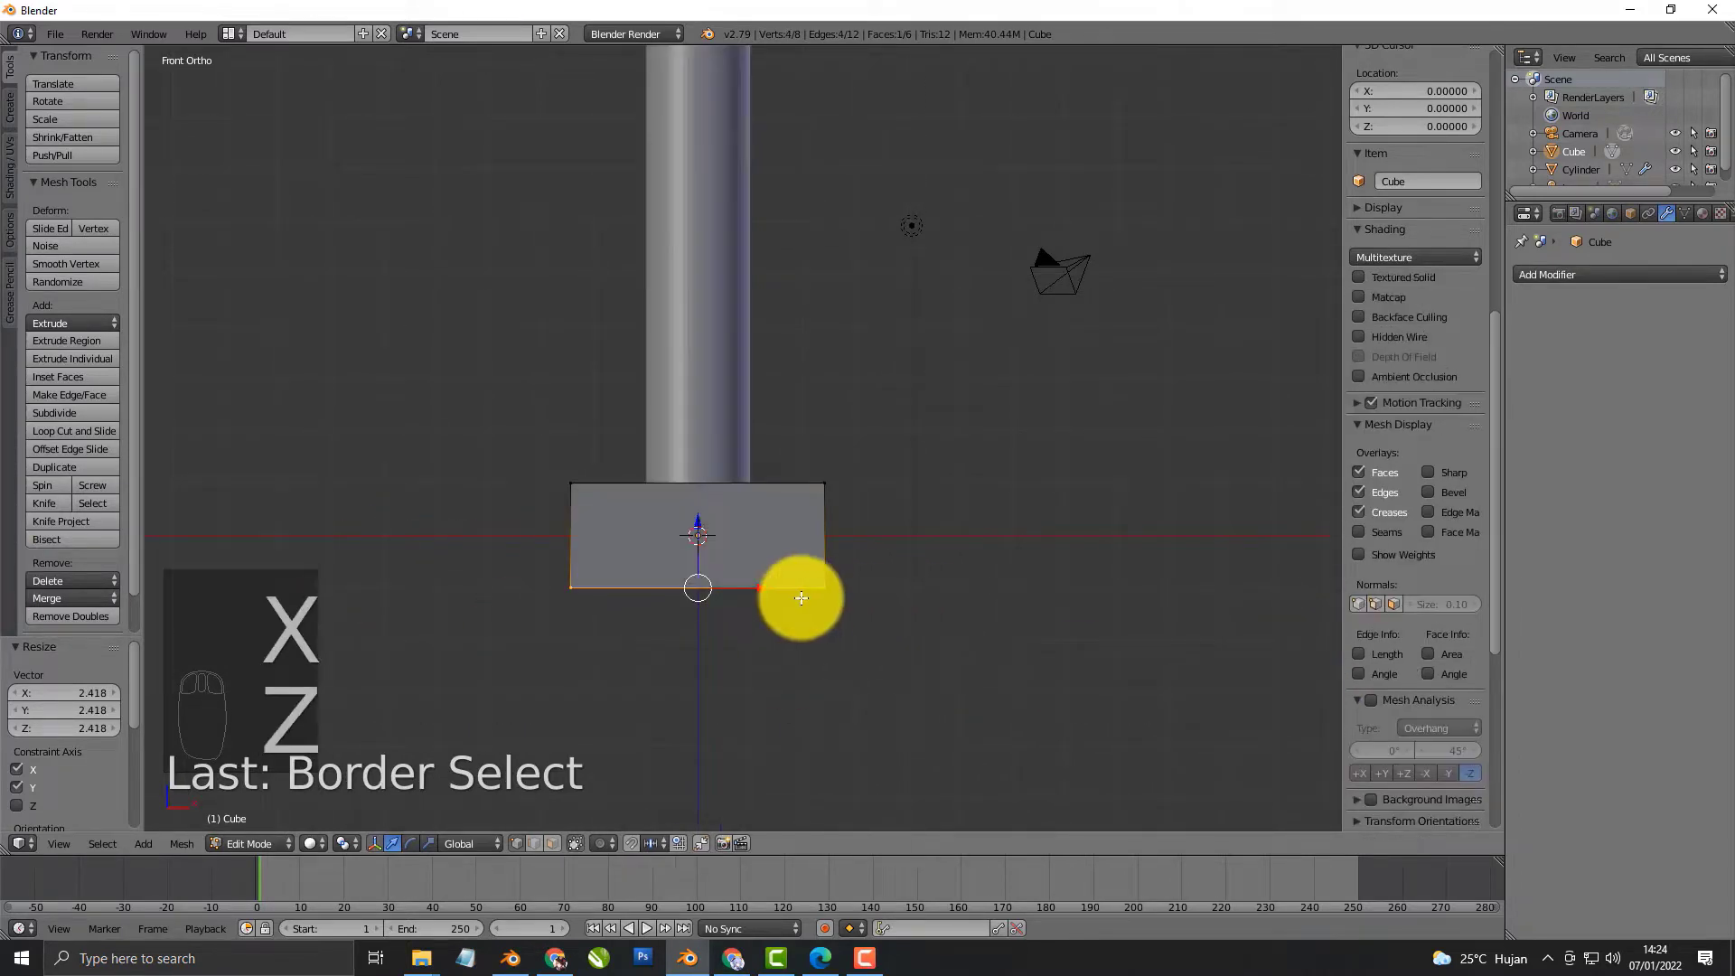
pyautogui.press('s')
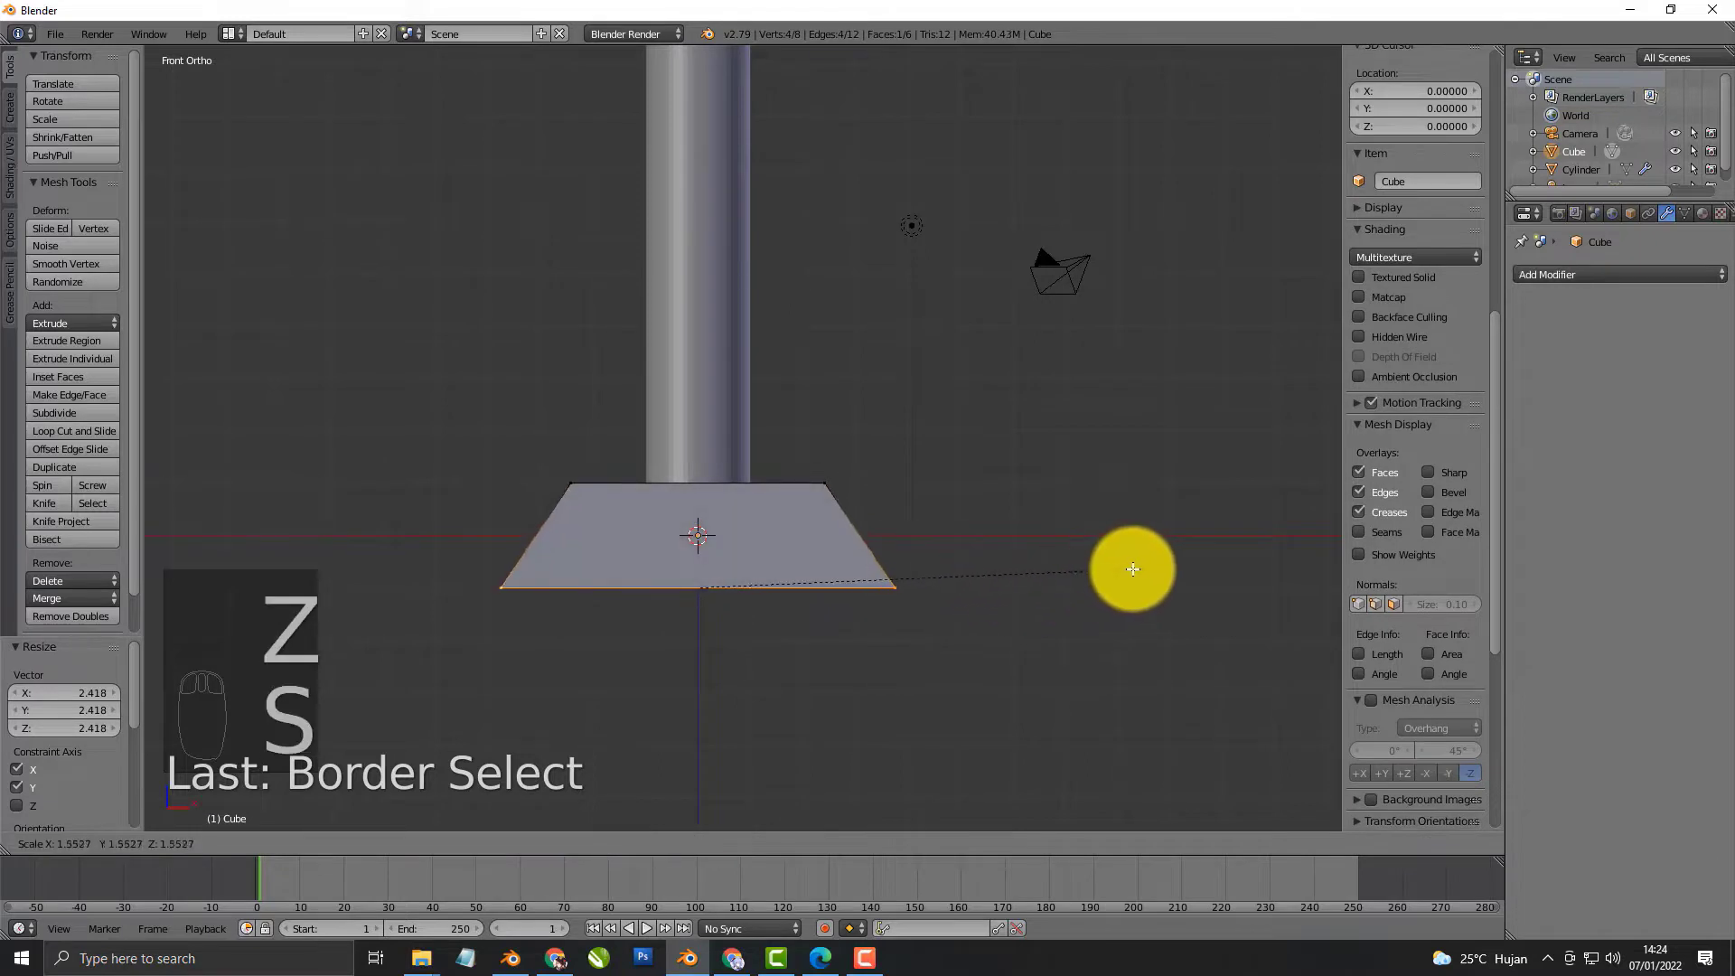
pyautogui.click(1162, 576)
# Select the base block's four top vertices, scale them by a factor of about 0.9, and leave Edit Mode
pyautogui.scroll(-1, 719, 495)
pyautogui.press('z')
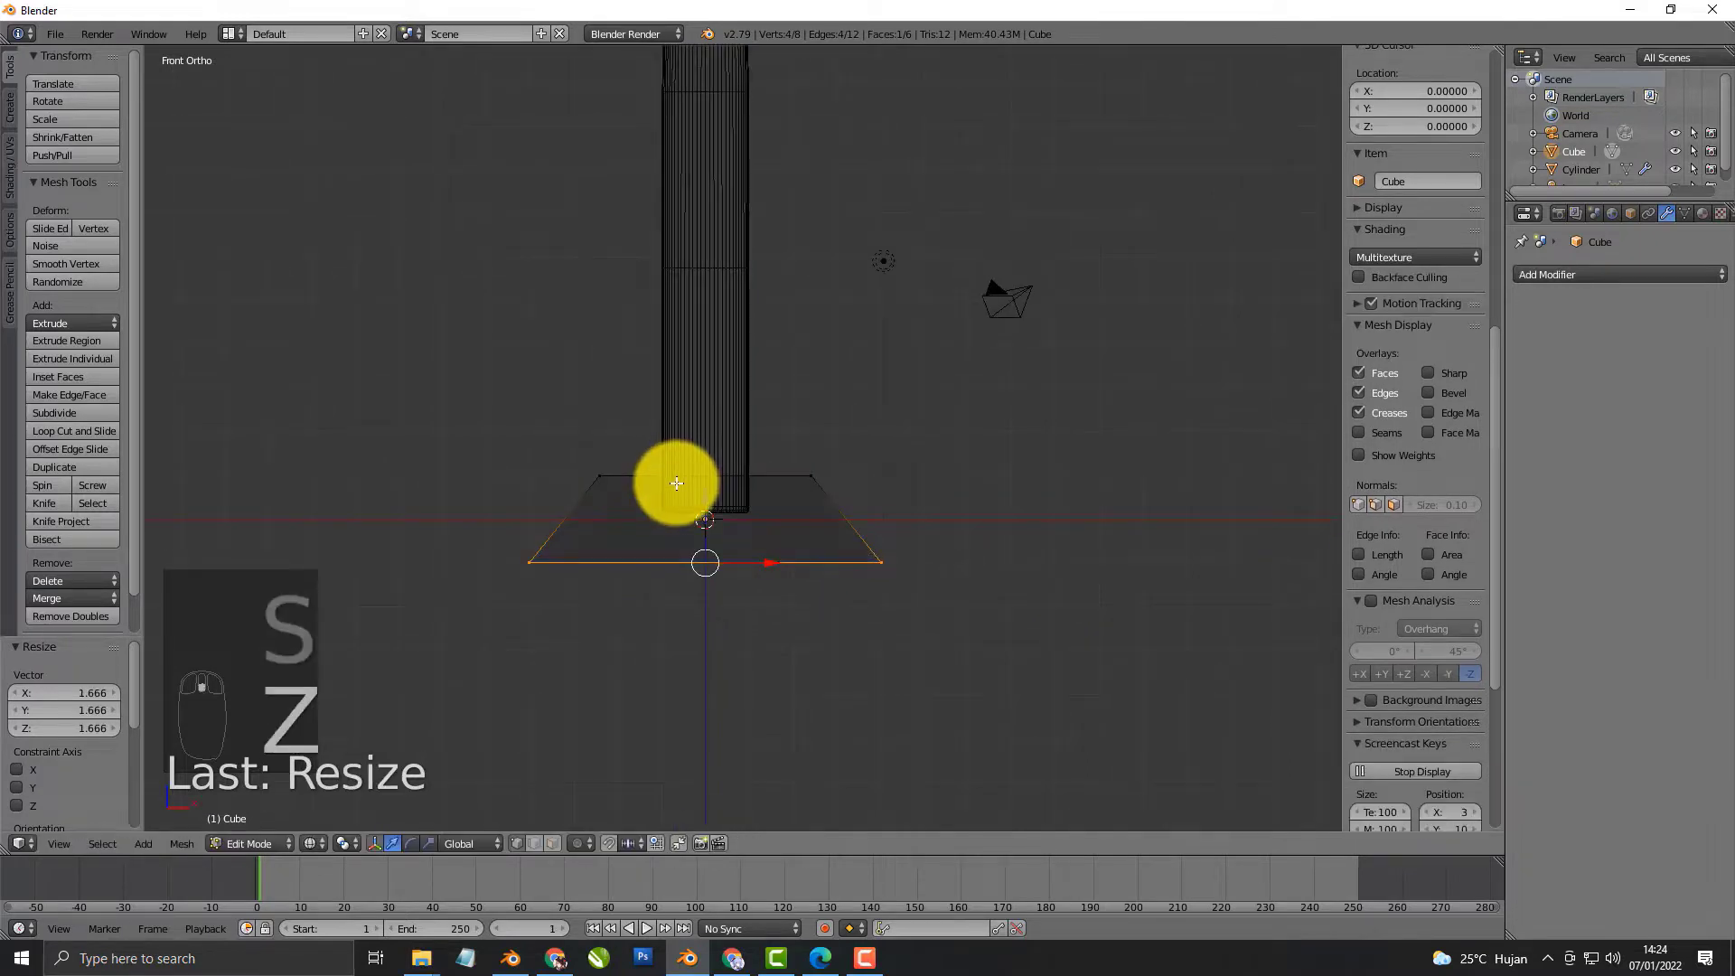
pyautogui.press('a')
pyautogui.press('b')
pyautogui.moveTo(554, 457); pyautogui.dragTo(860, 527)
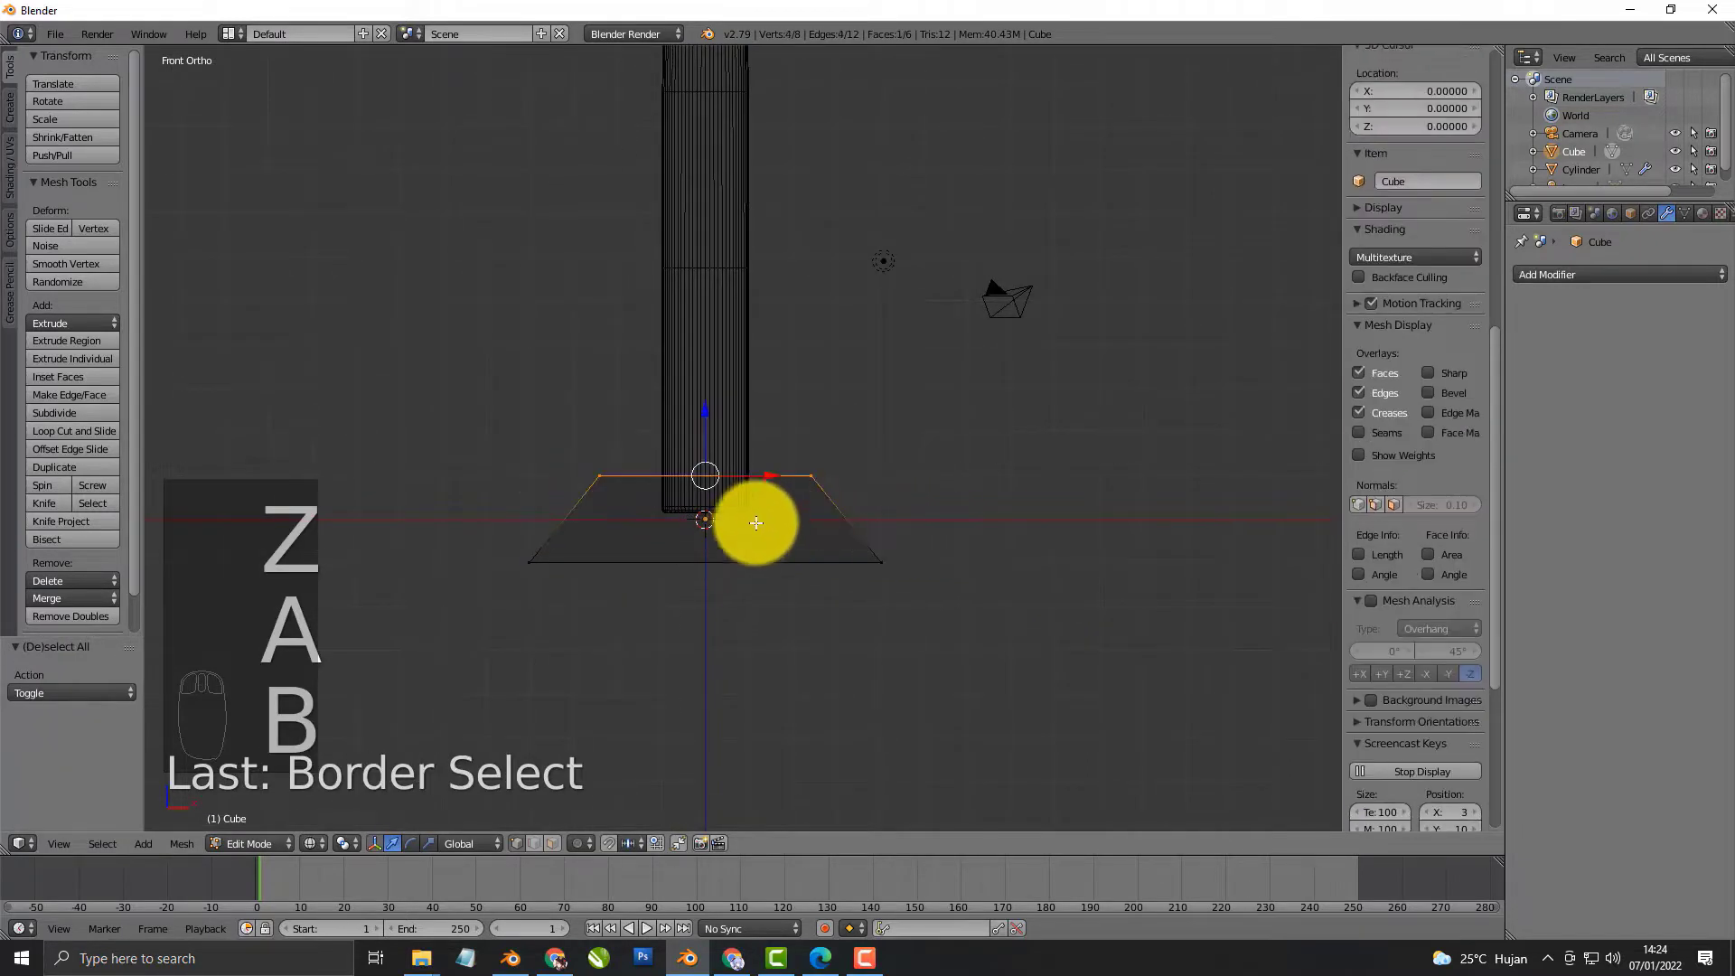
pyautogui.press('z')
pyautogui.press('s')
pyautogui.click(921, 480)
pyautogui.scroll(-3, 800, 506)
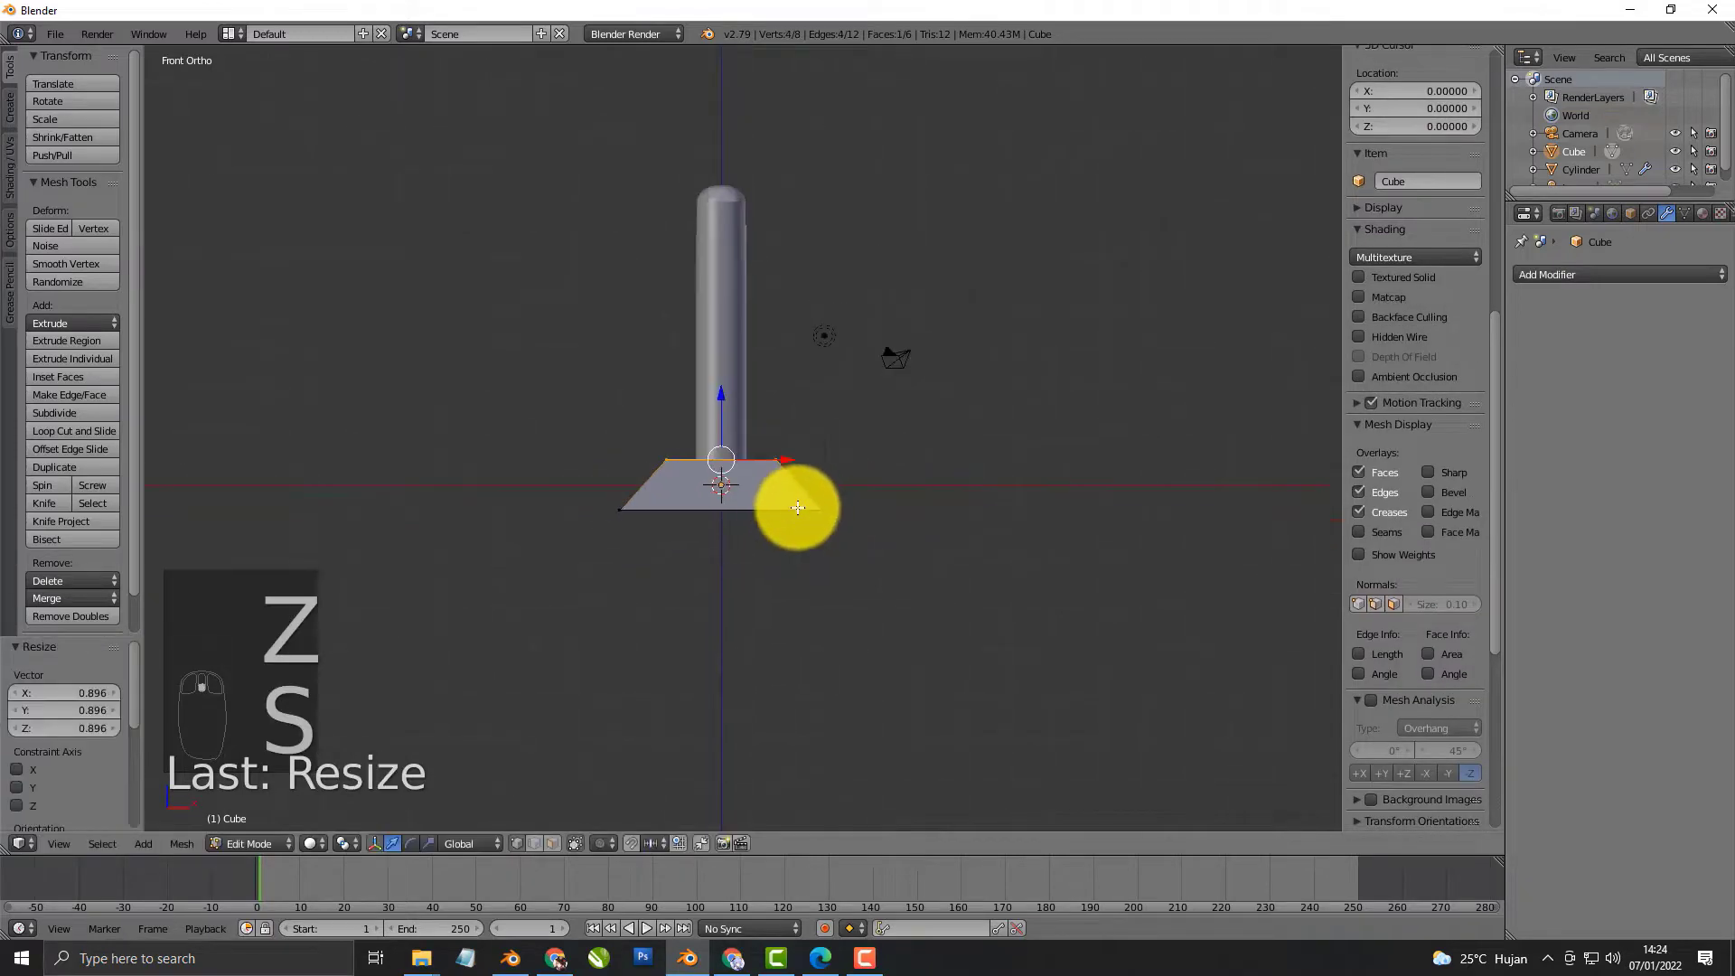
pyautogui.moveTo(798, 507); pyautogui.dragTo(789, 556, button='middle')
pyautogui.press('Tab')
# Lengthen the cylinder by raising its rounded-top vertices along Z in front view, and return to Object Mode
pyautogui.rightClick(761, 422)
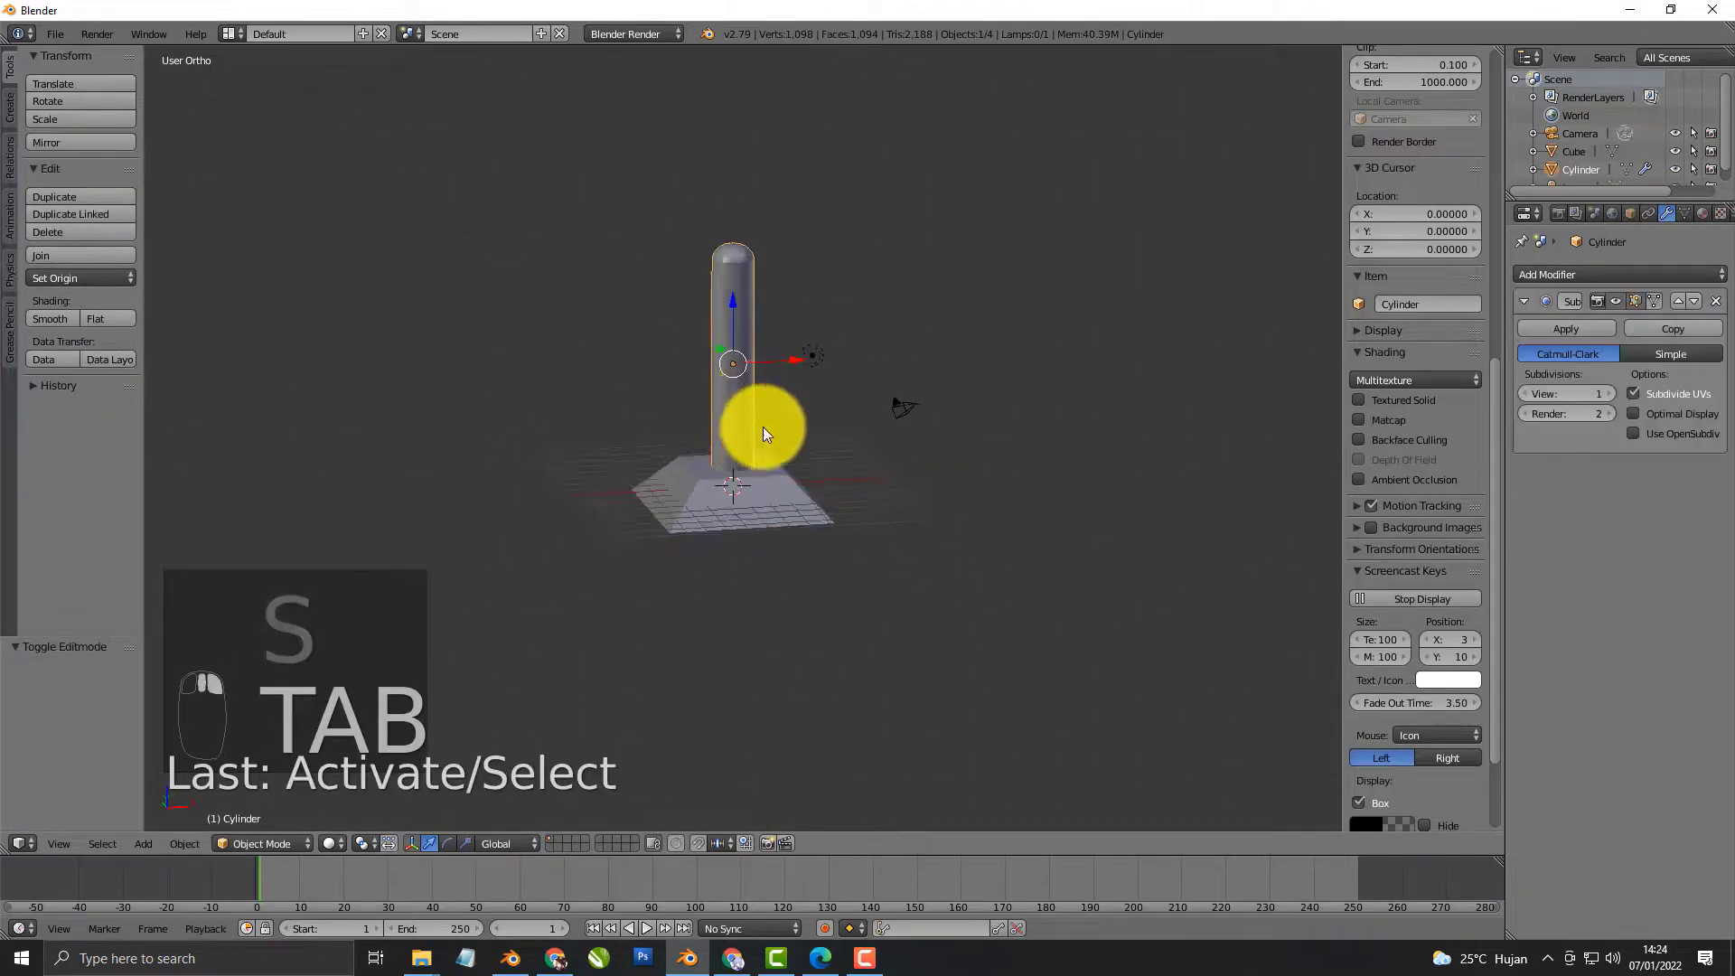
pyautogui.scroll(1, 751, 365)
pyautogui.keyDown('shift'); pyautogui.moveTo(752, 365); pyautogui.dragTo(728, 437, button='middle'); pyautogui.keyUp('shift')
pyautogui.press('Tab')
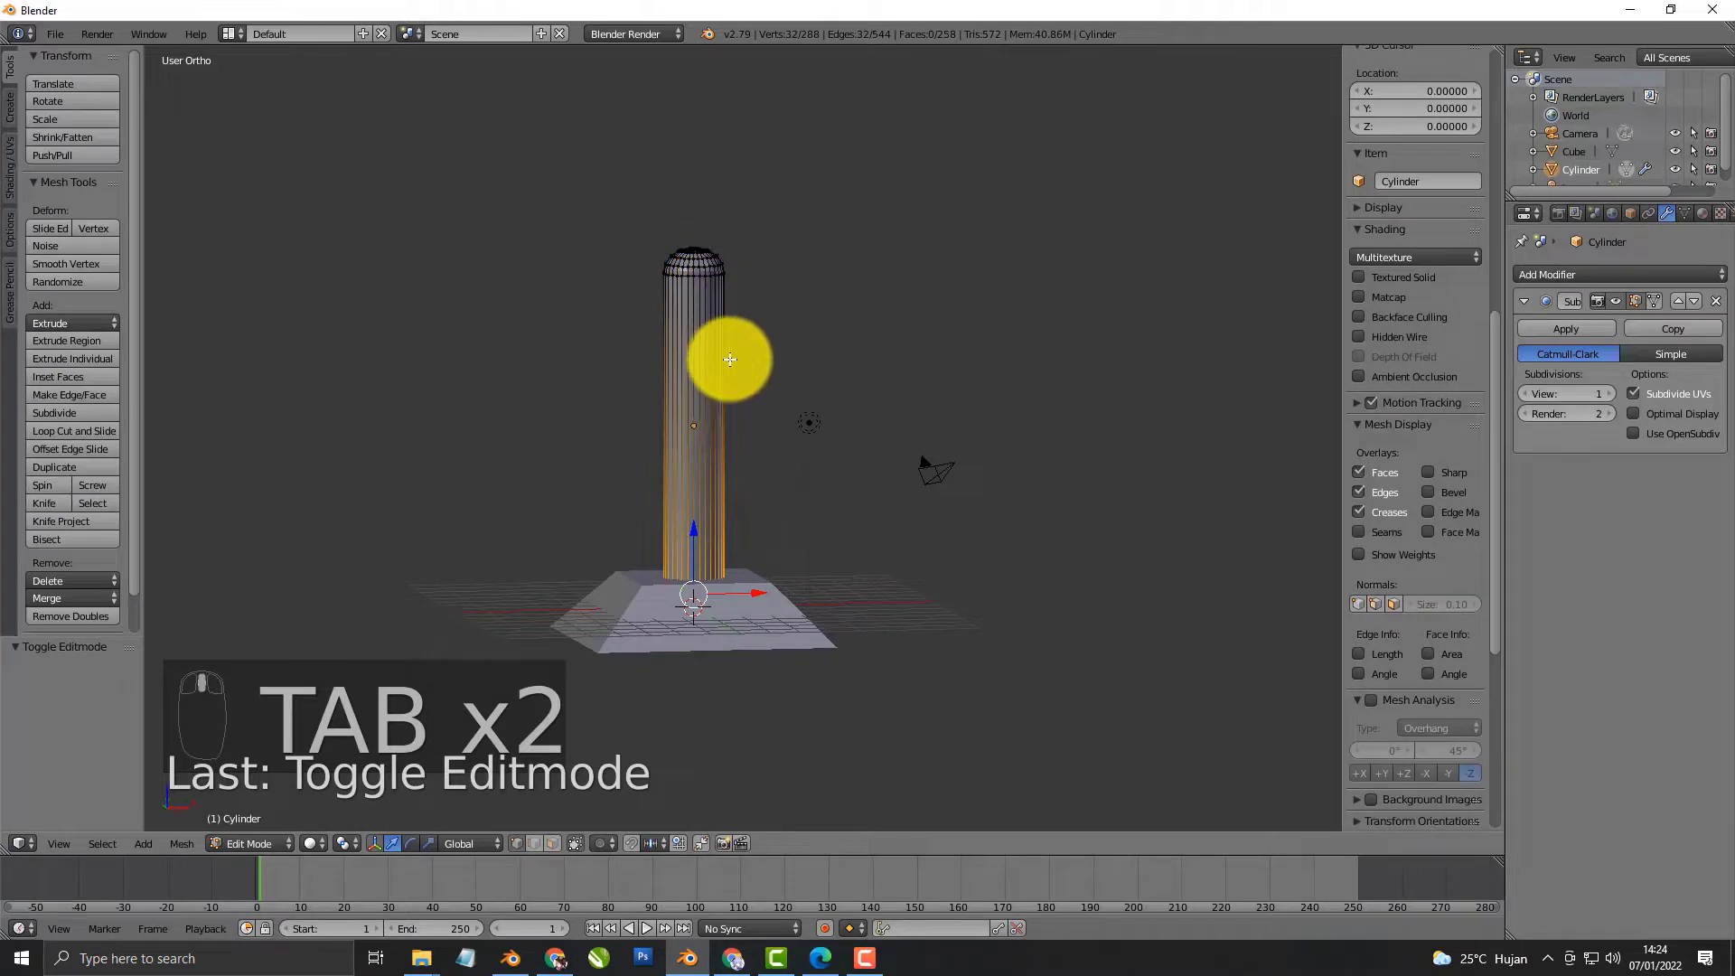
pyautogui.press('KP_1')
pyautogui.press('a')
pyautogui.press('a')
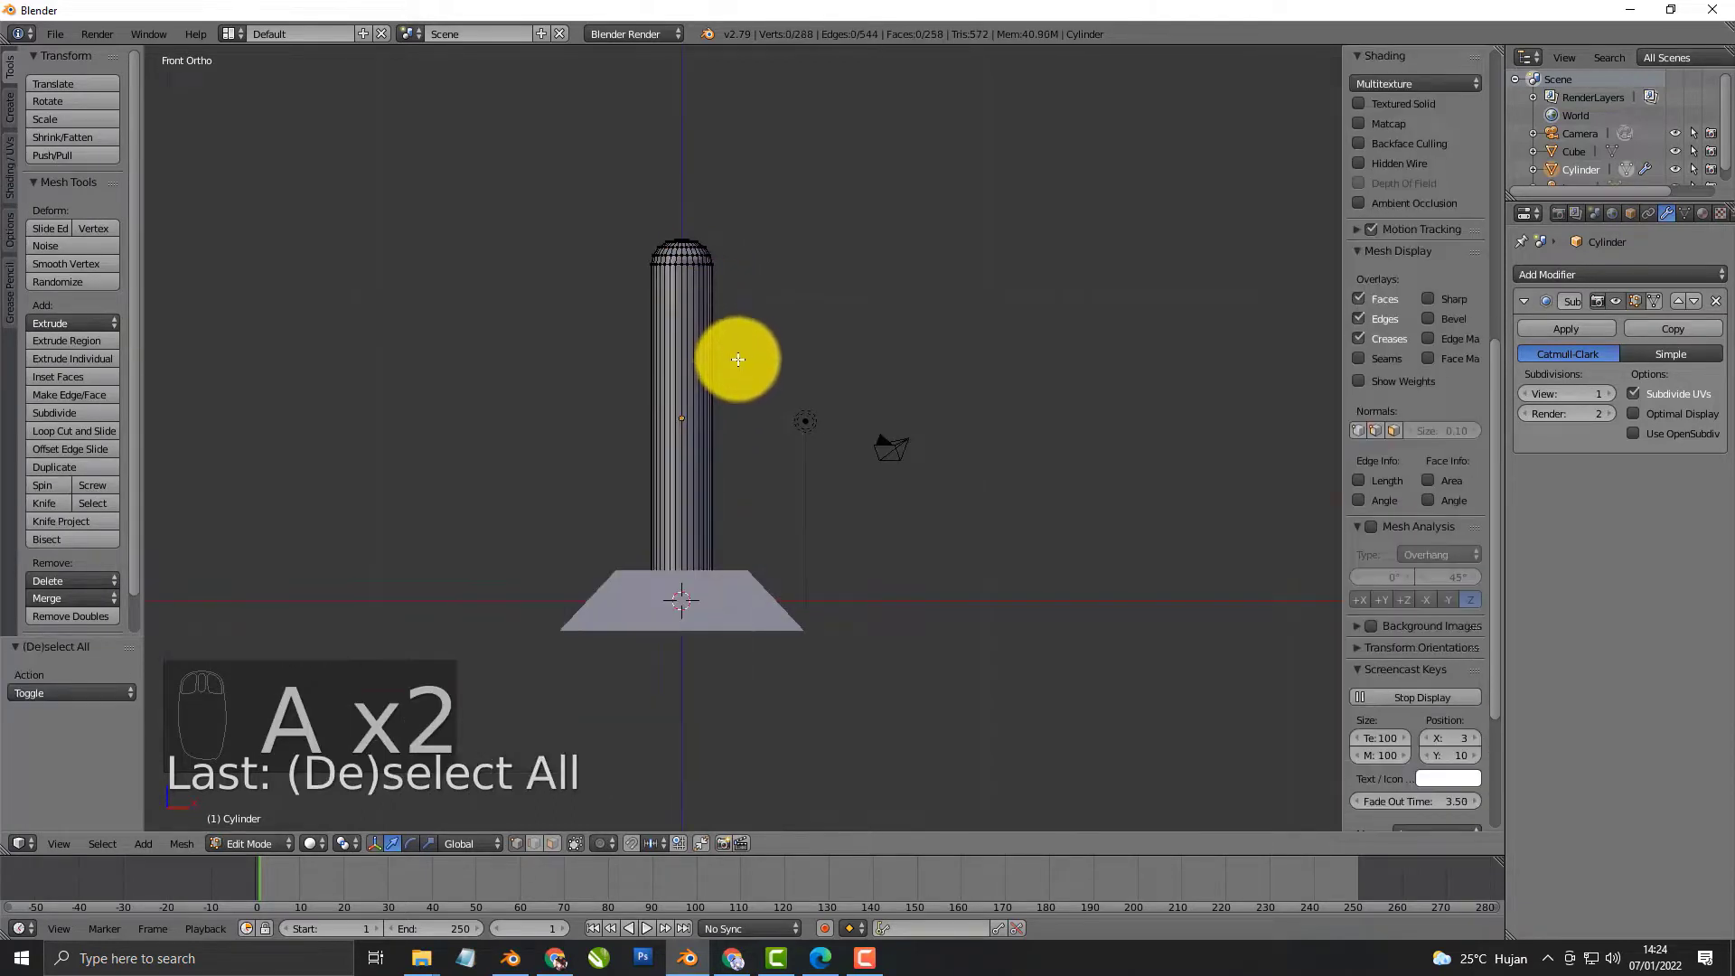
pyautogui.press('z')
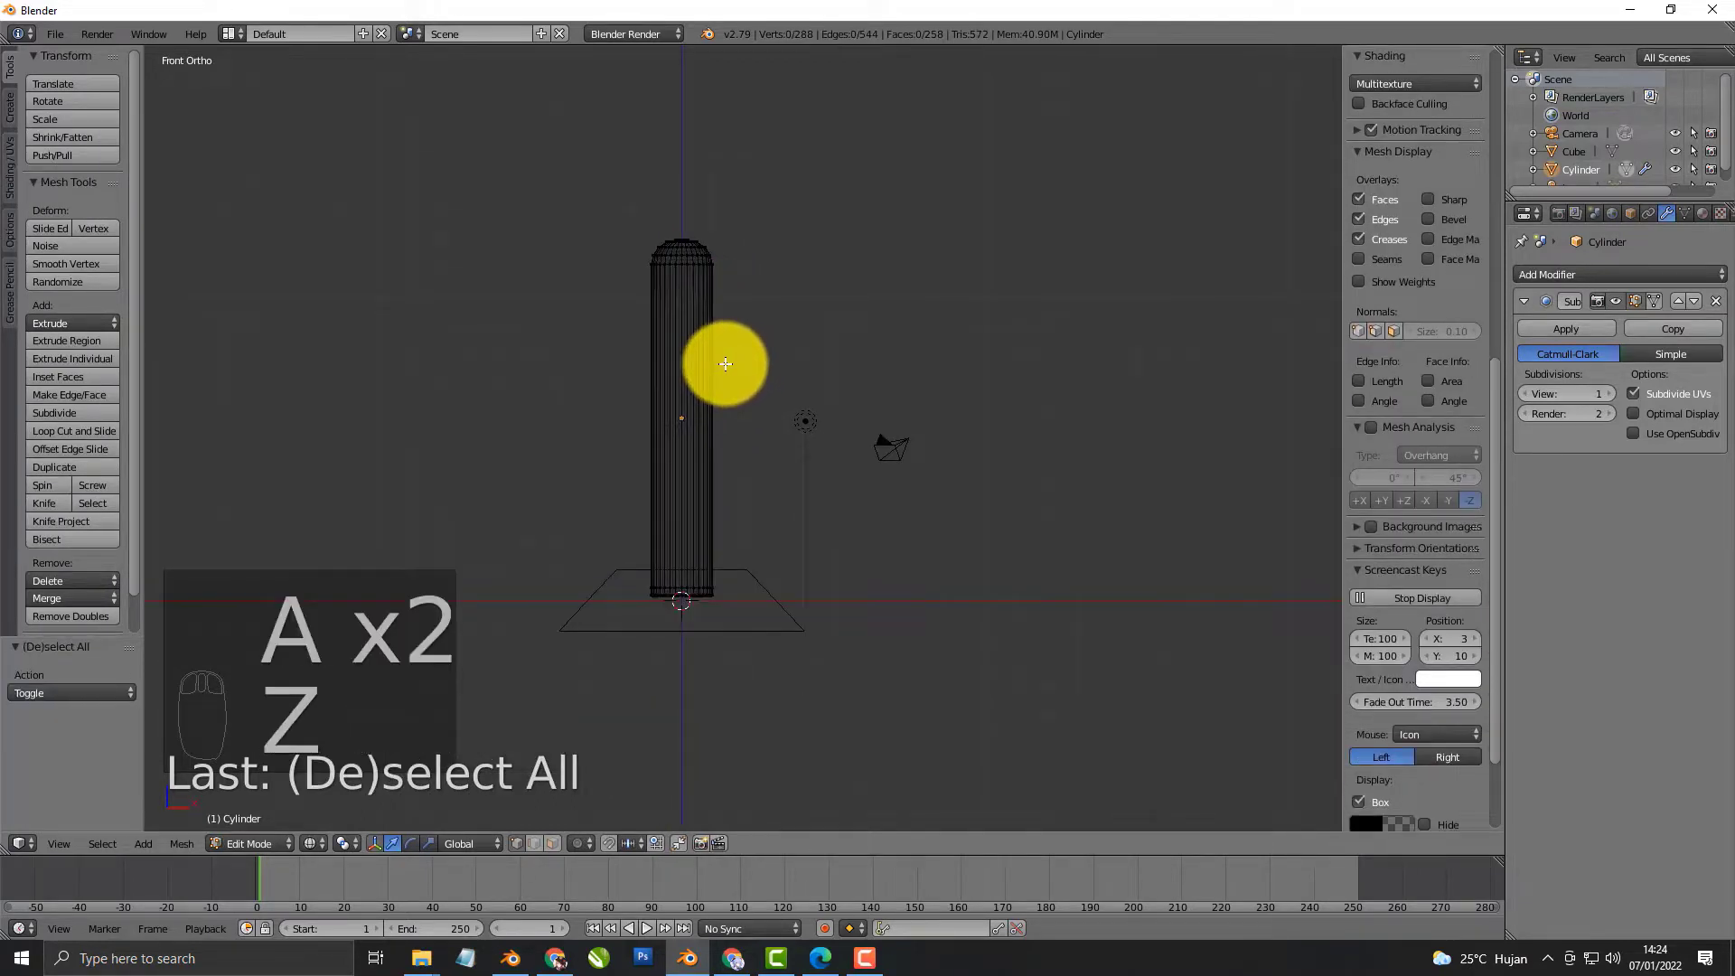
pyautogui.press('b')
pyautogui.moveTo(573, 170); pyautogui.dragTo(693, 240)
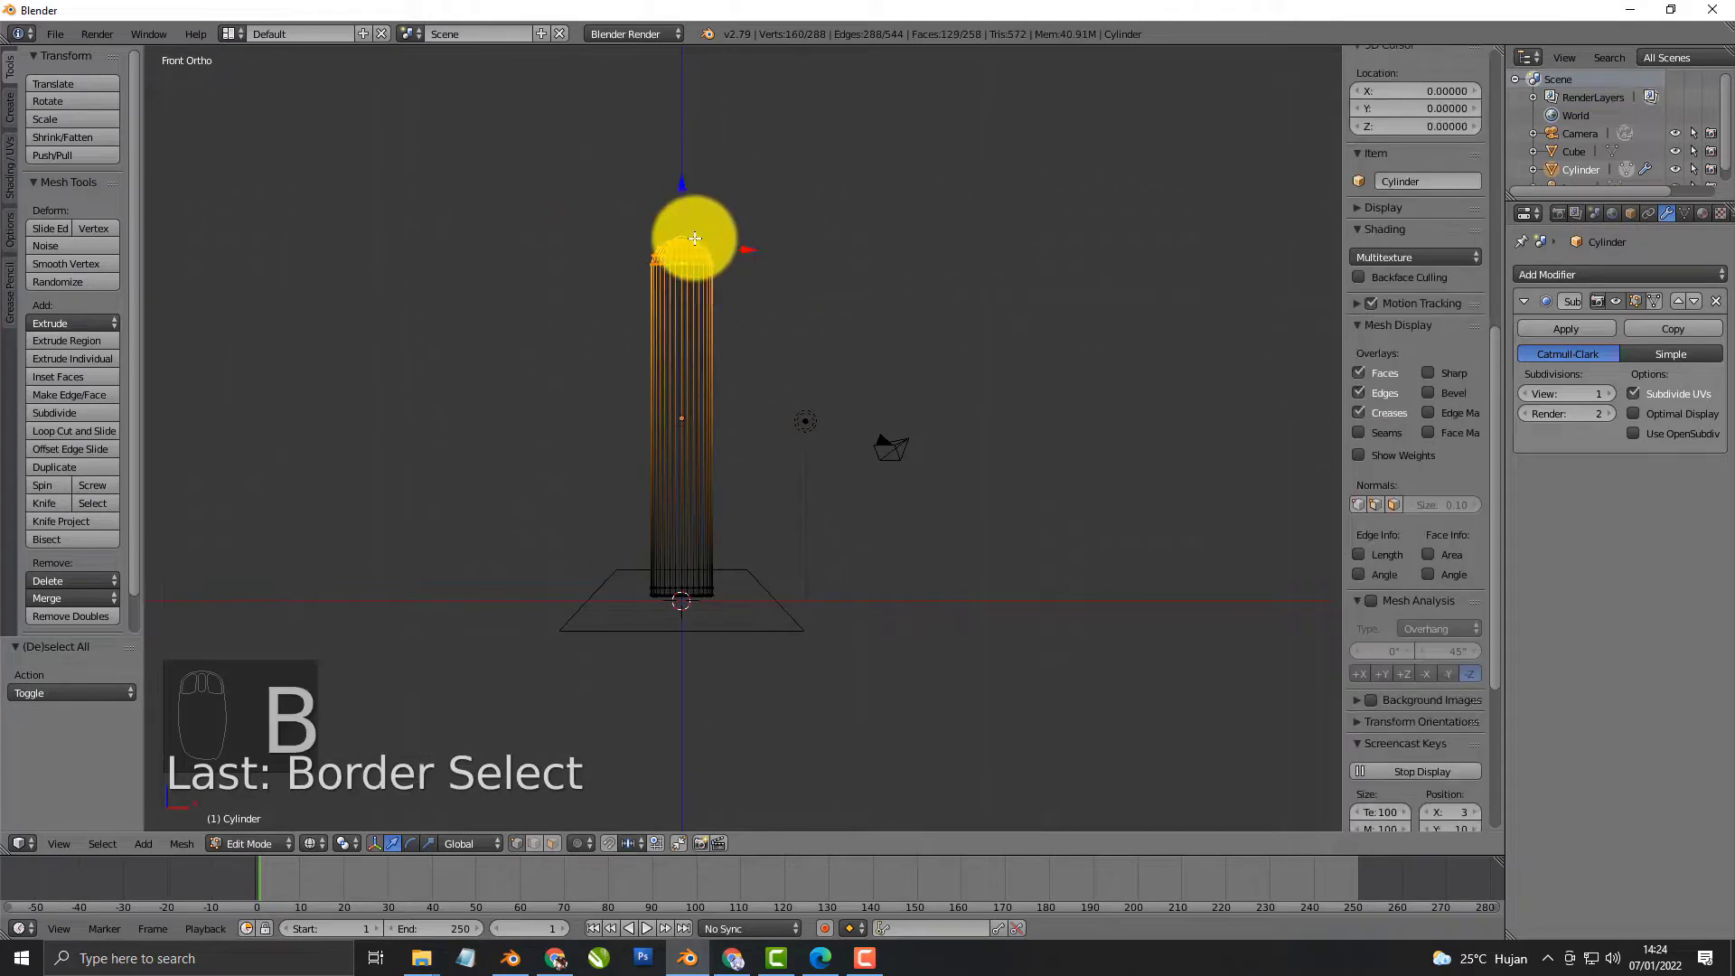
pyautogui.moveTo(682, 182); pyautogui.dragTo(748, 57)
pyautogui.scroll(-3, 789, 678)
pyautogui.press('Tab')
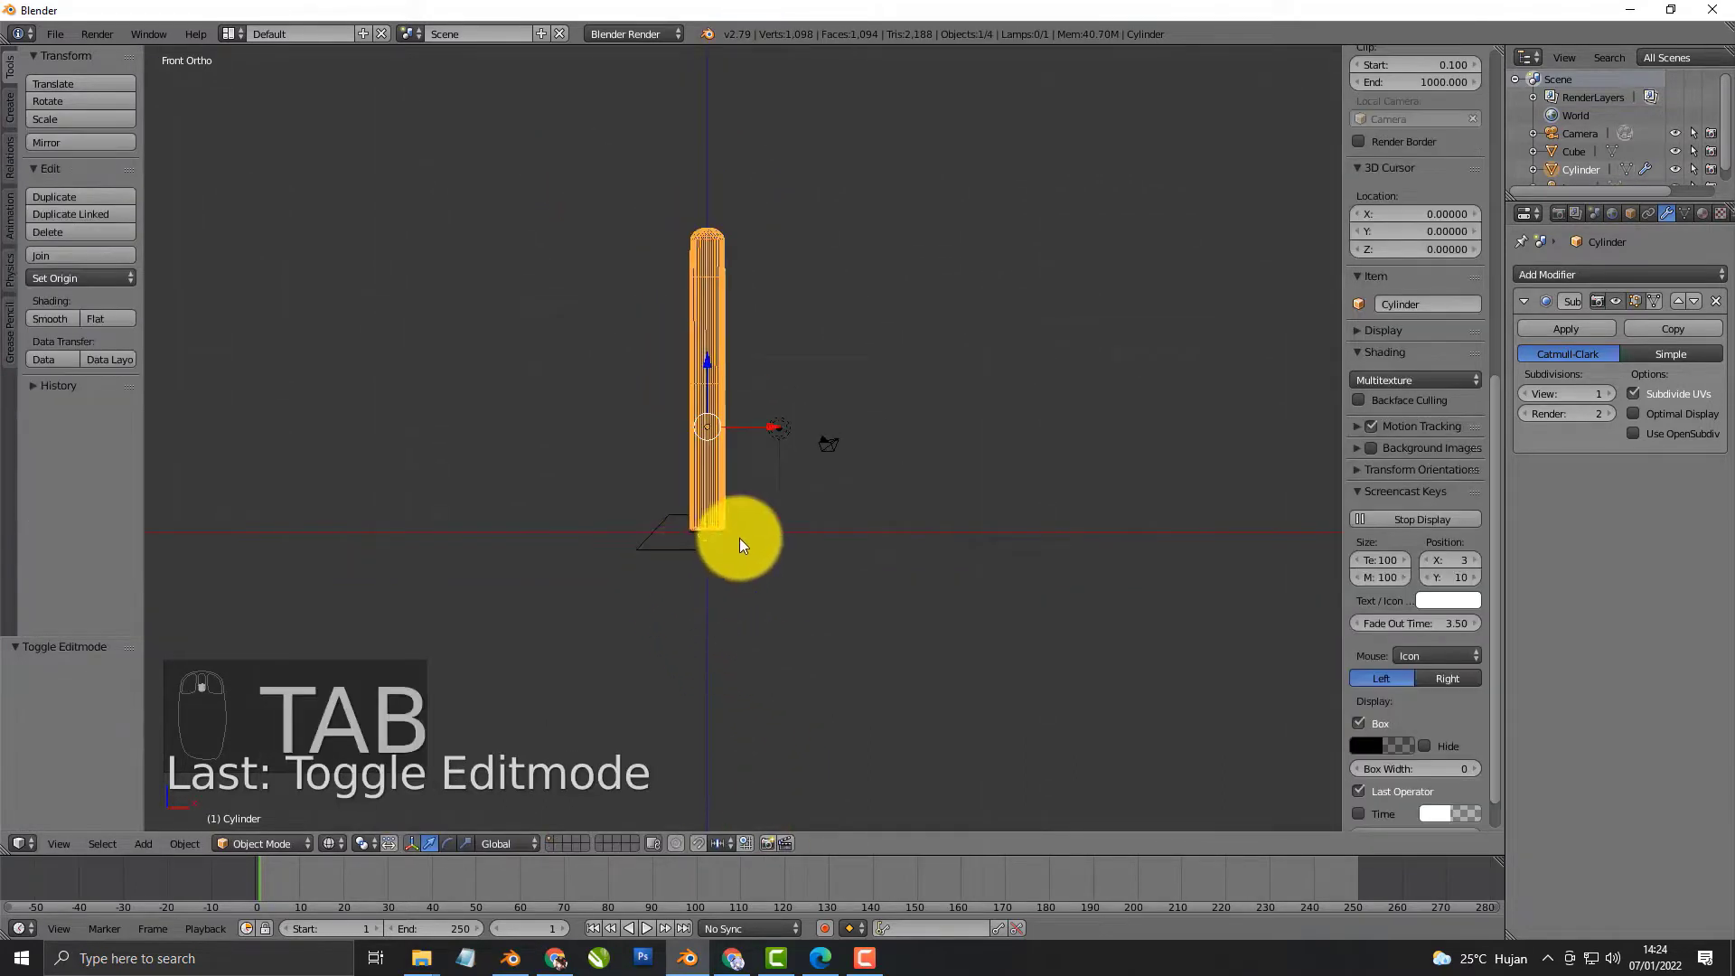
# Scale the cylinder and the base block together by a factor of about 0.345
pyautogui.keyDown('shift'); pyautogui.rightClick(739, 539); pyautogui.keyUp('shift')
pyautogui.press('s')
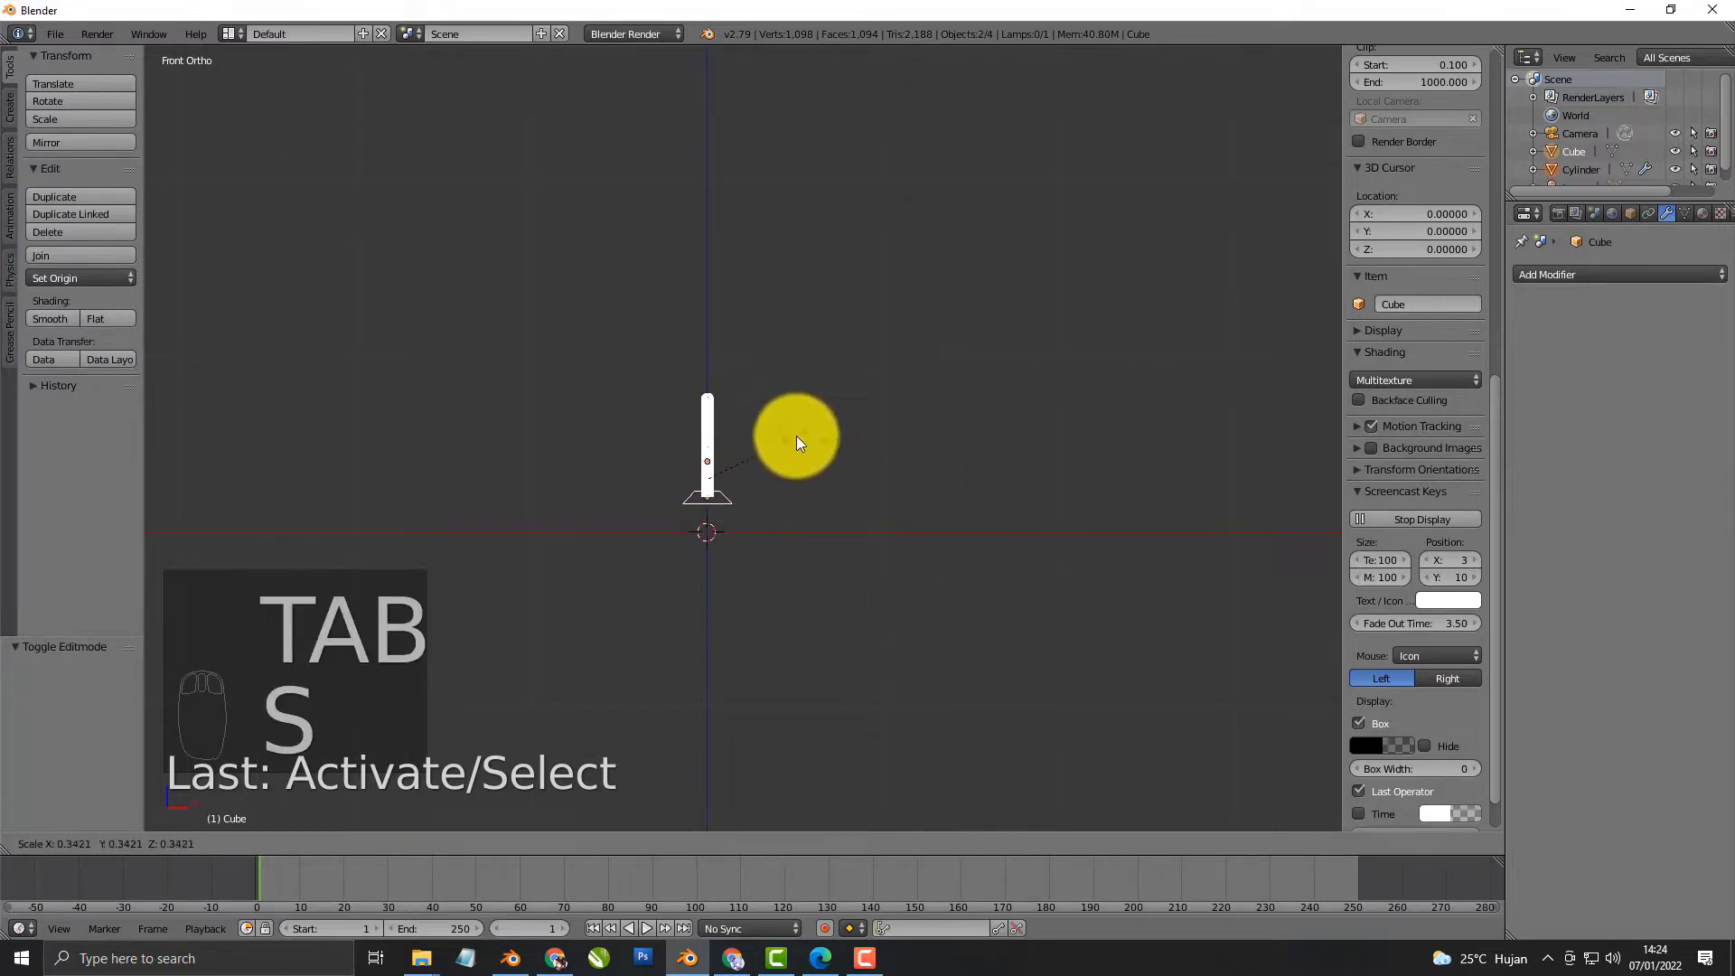
pyautogui.click(788, 438)
pyautogui.scroll(3, 759, 443)
# Lower the cylinder and base block about 1.55 along Z, scale both by about 0.9, and restore solid shading
pyautogui.moveTo(683, 446); pyautogui.dragTo(690, 493)
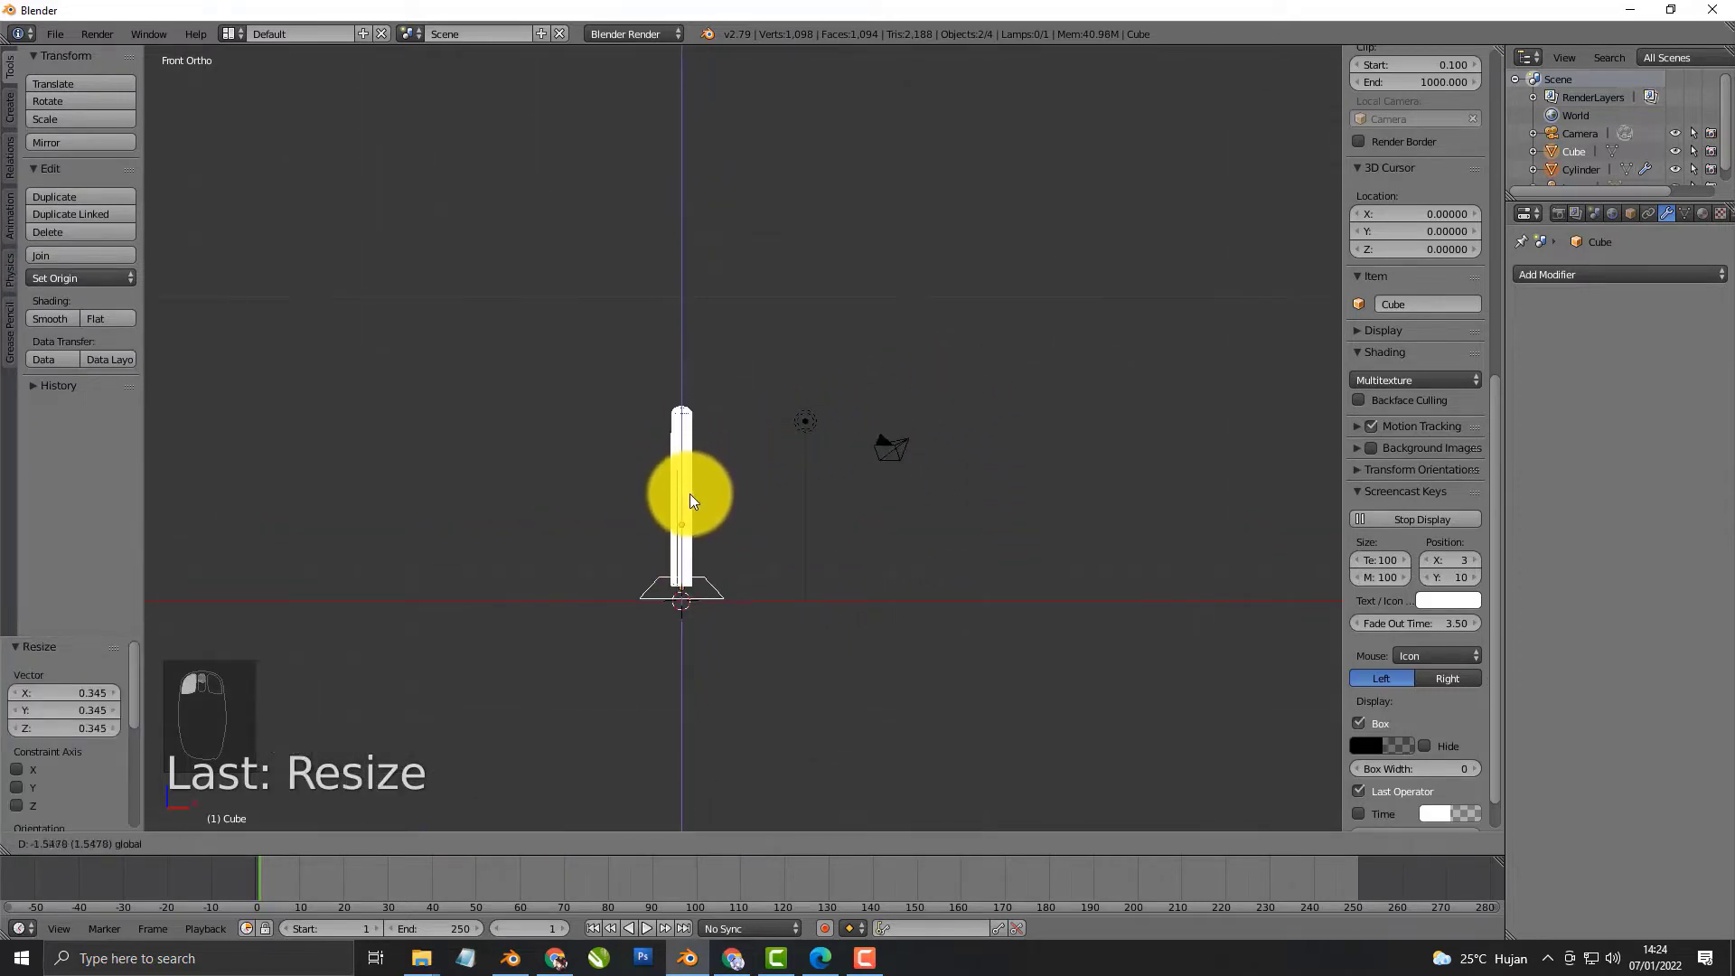
pyautogui.press('s')
pyautogui.click(795, 508)
pyautogui.press('z')
pyautogui.scroll(4, 713, 569)
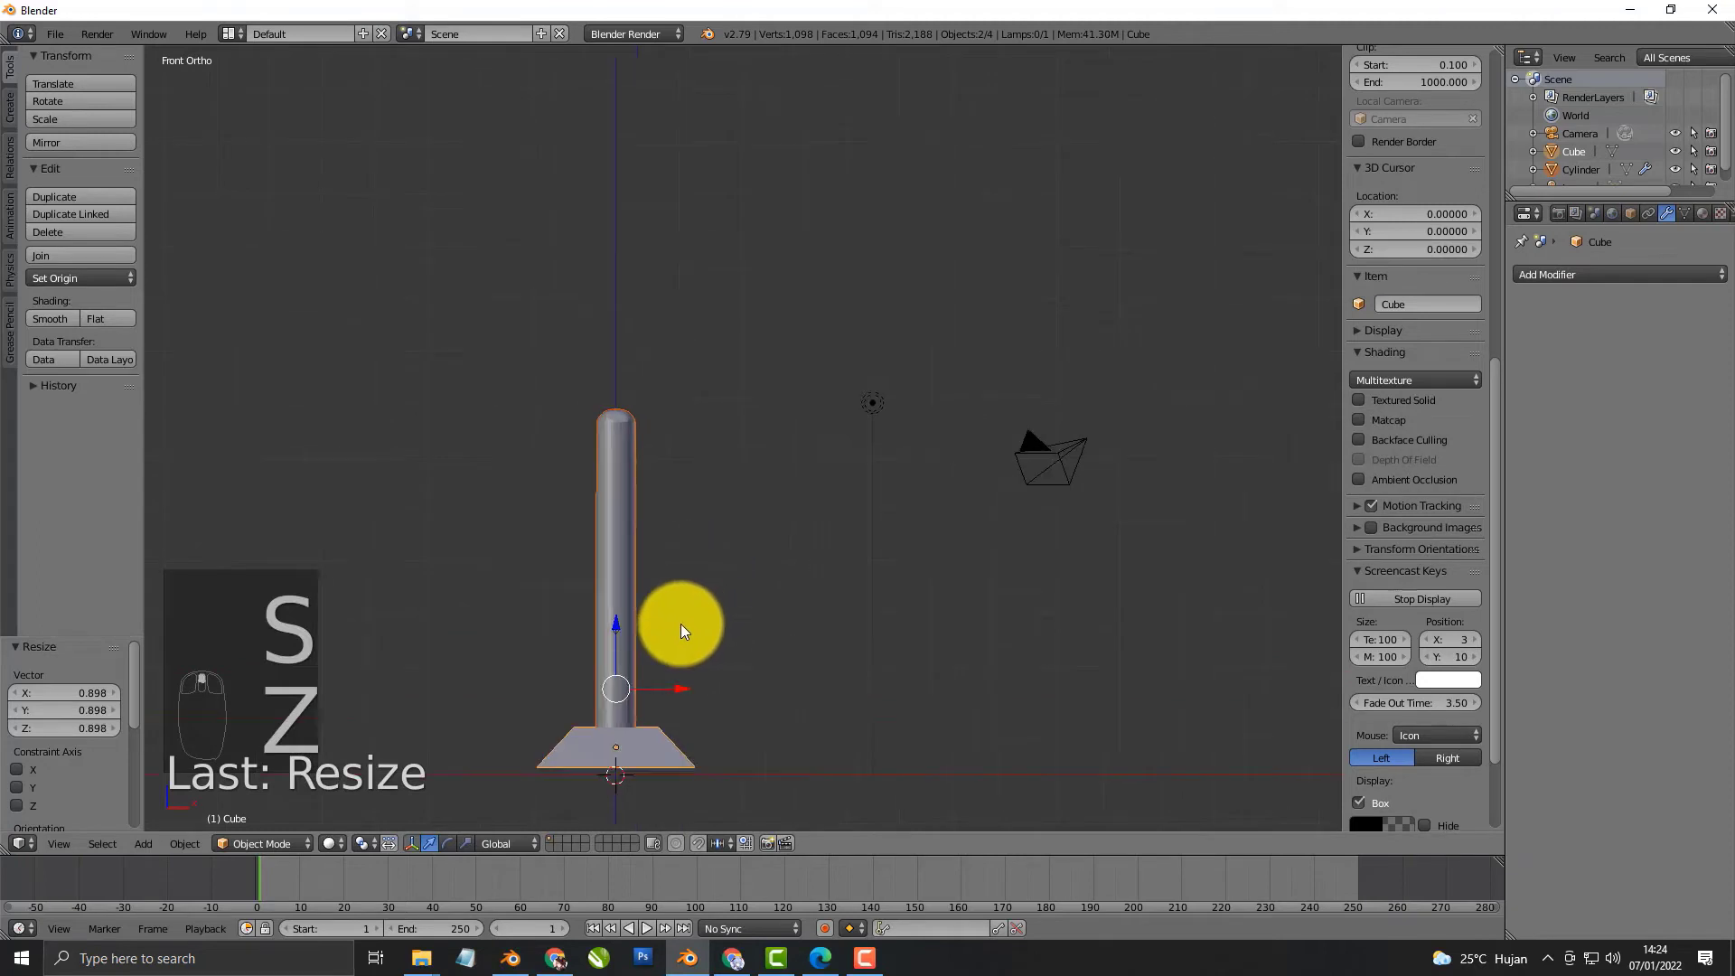
# Select only the cylinder, switch to the Compositing screen layout, and set the render engine to Cycles Render
pyautogui.rightClick(716, 578)
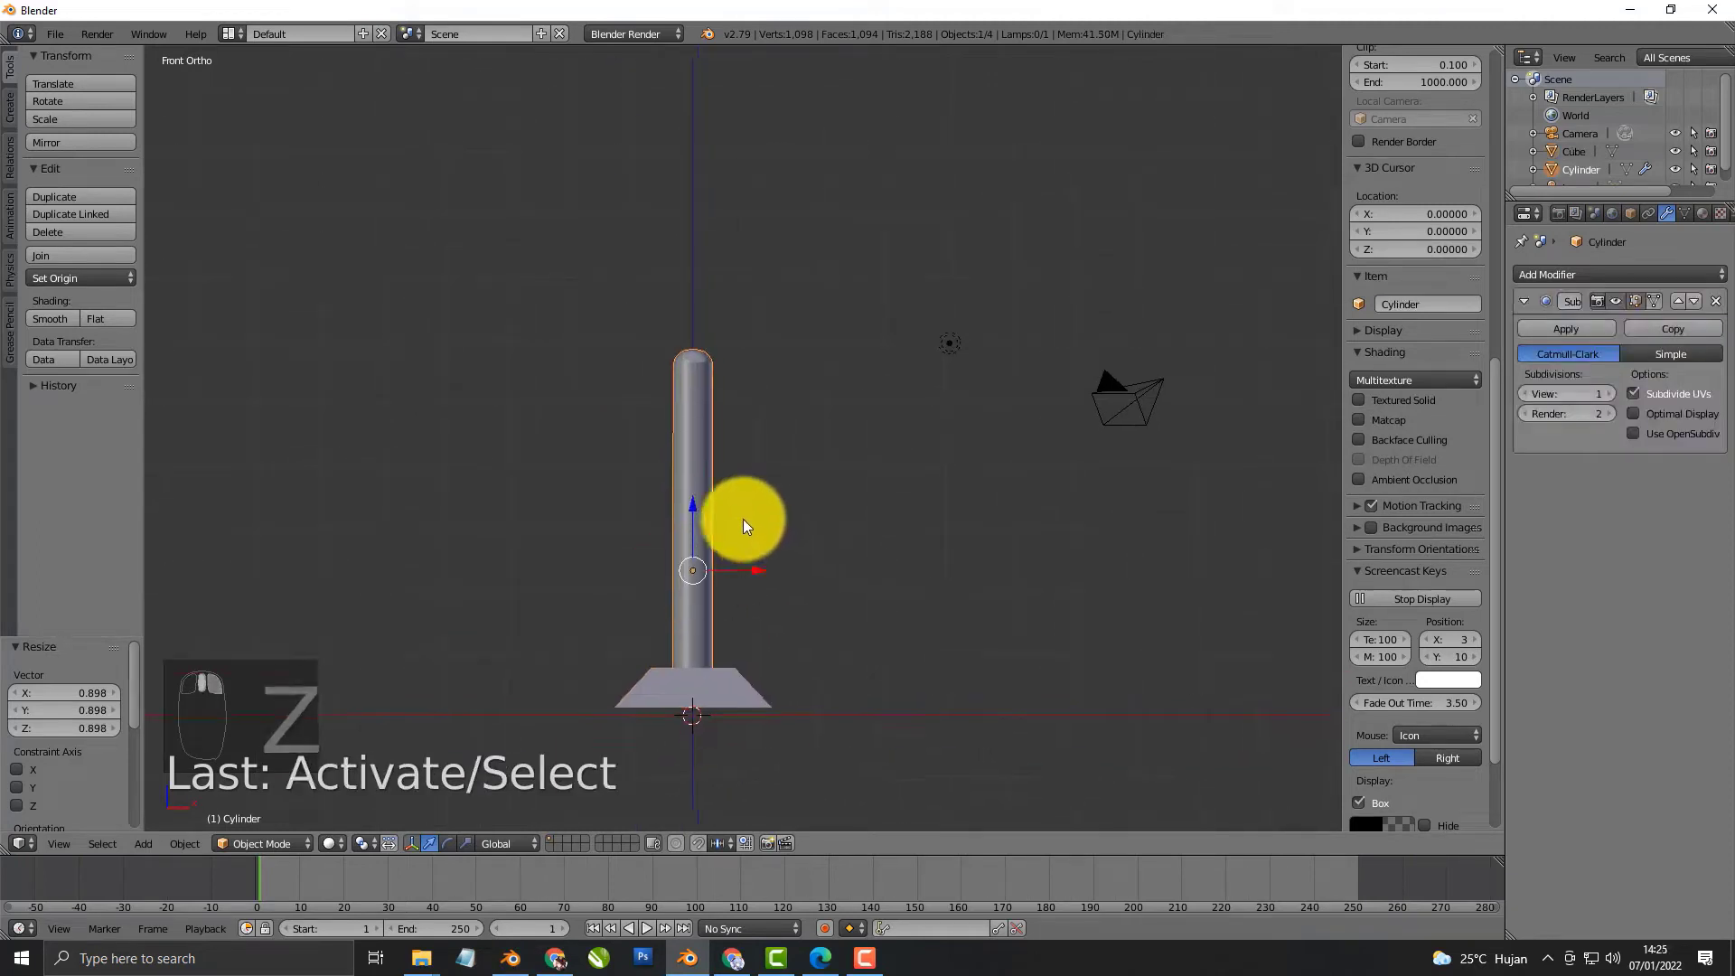
pyautogui.keyDown('shift'); pyautogui.moveTo(743, 518); pyautogui.dragTo(679, 473, button='middle'); pyautogui.keyUp('shift')
pyautogui.click(263, 41)
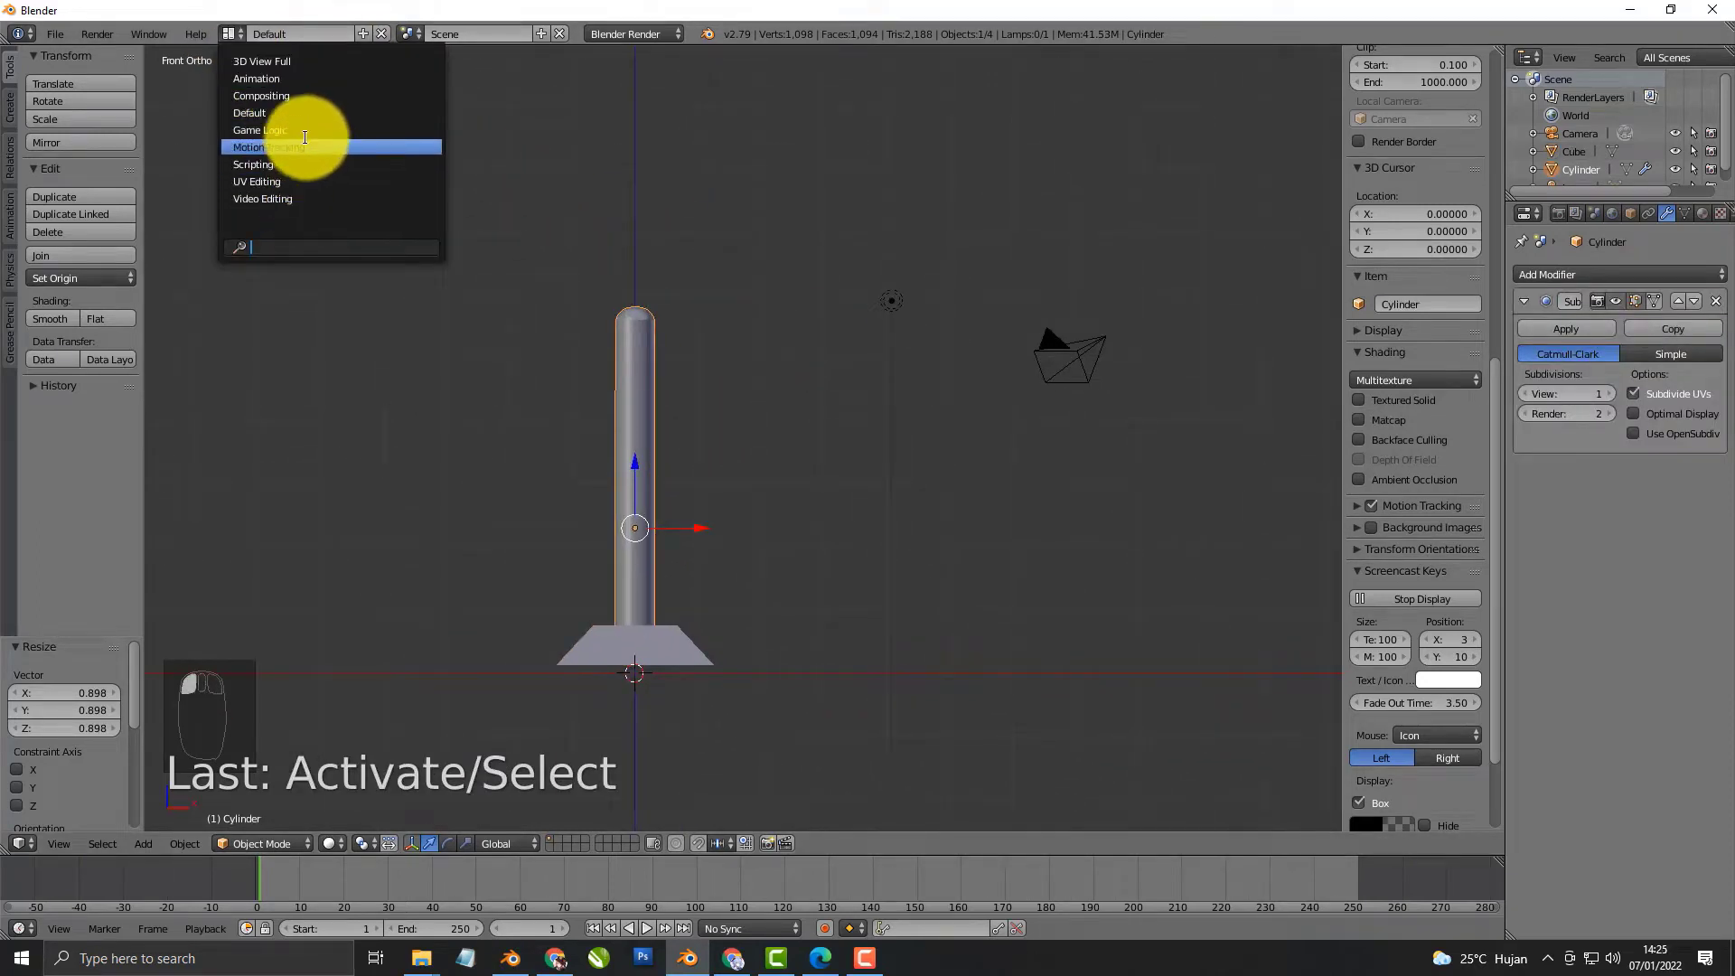
pyautogui.click(301, 96)
pyautogui.click(652, 34)
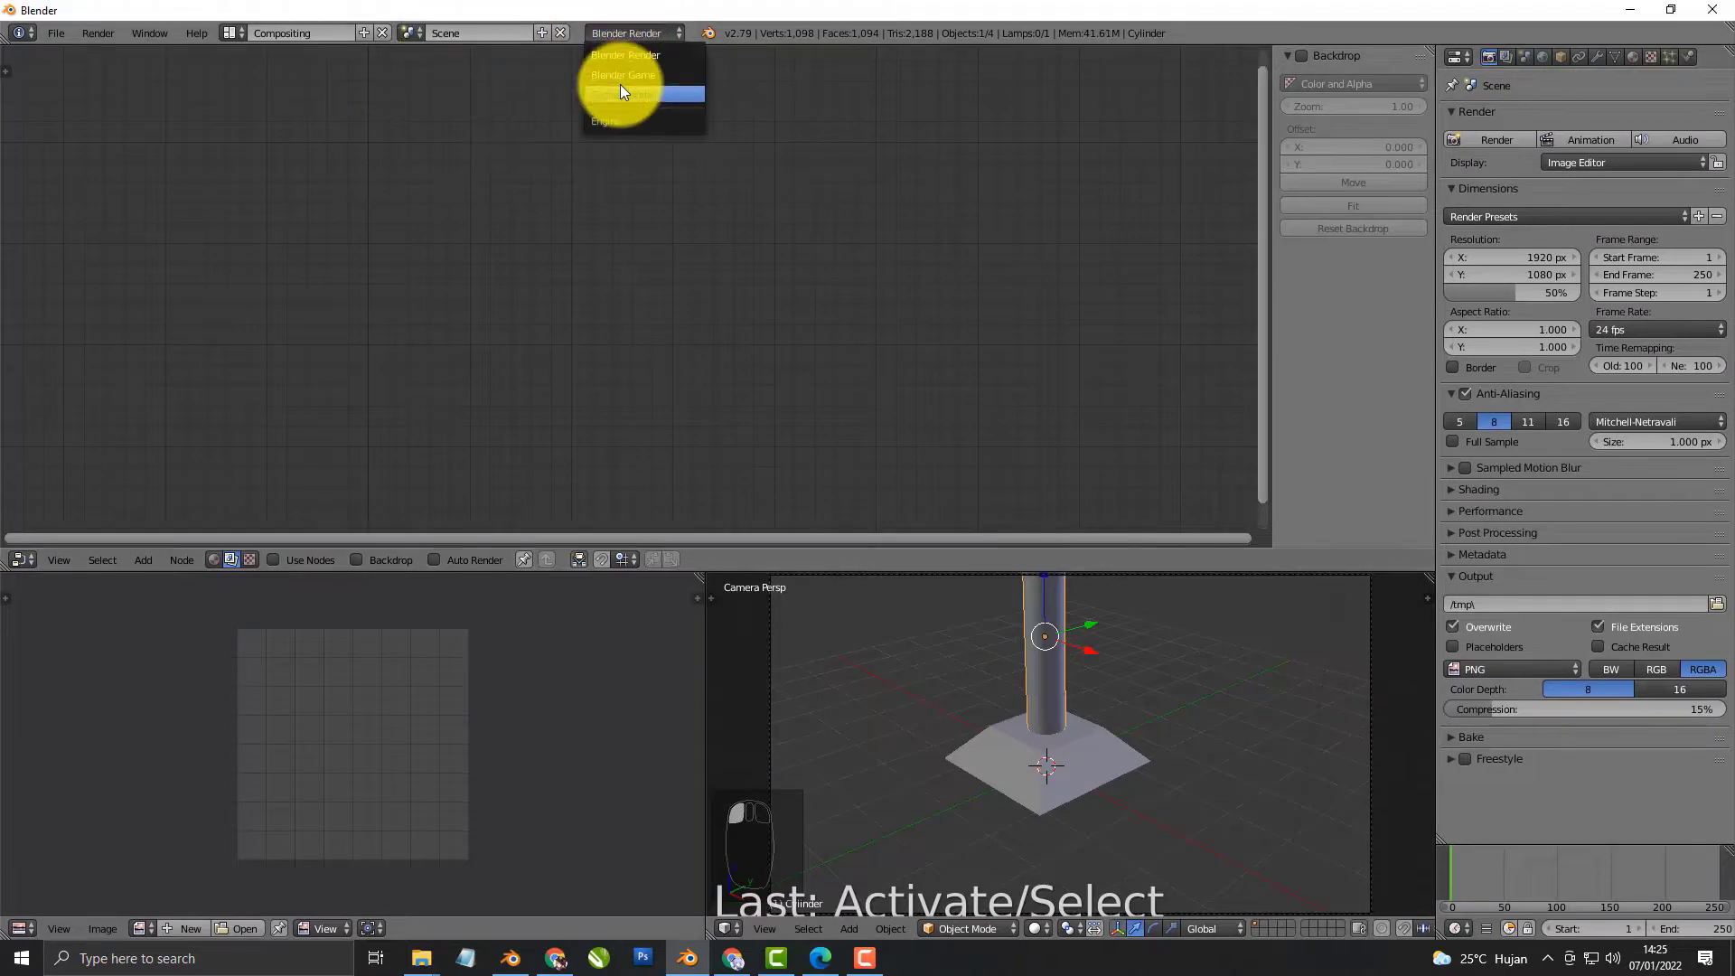
pyautogui.click(620, 84)
# Add a plane mesh at the origin beneath the base block
pyautogui.scroll(-5, 1033, 696)
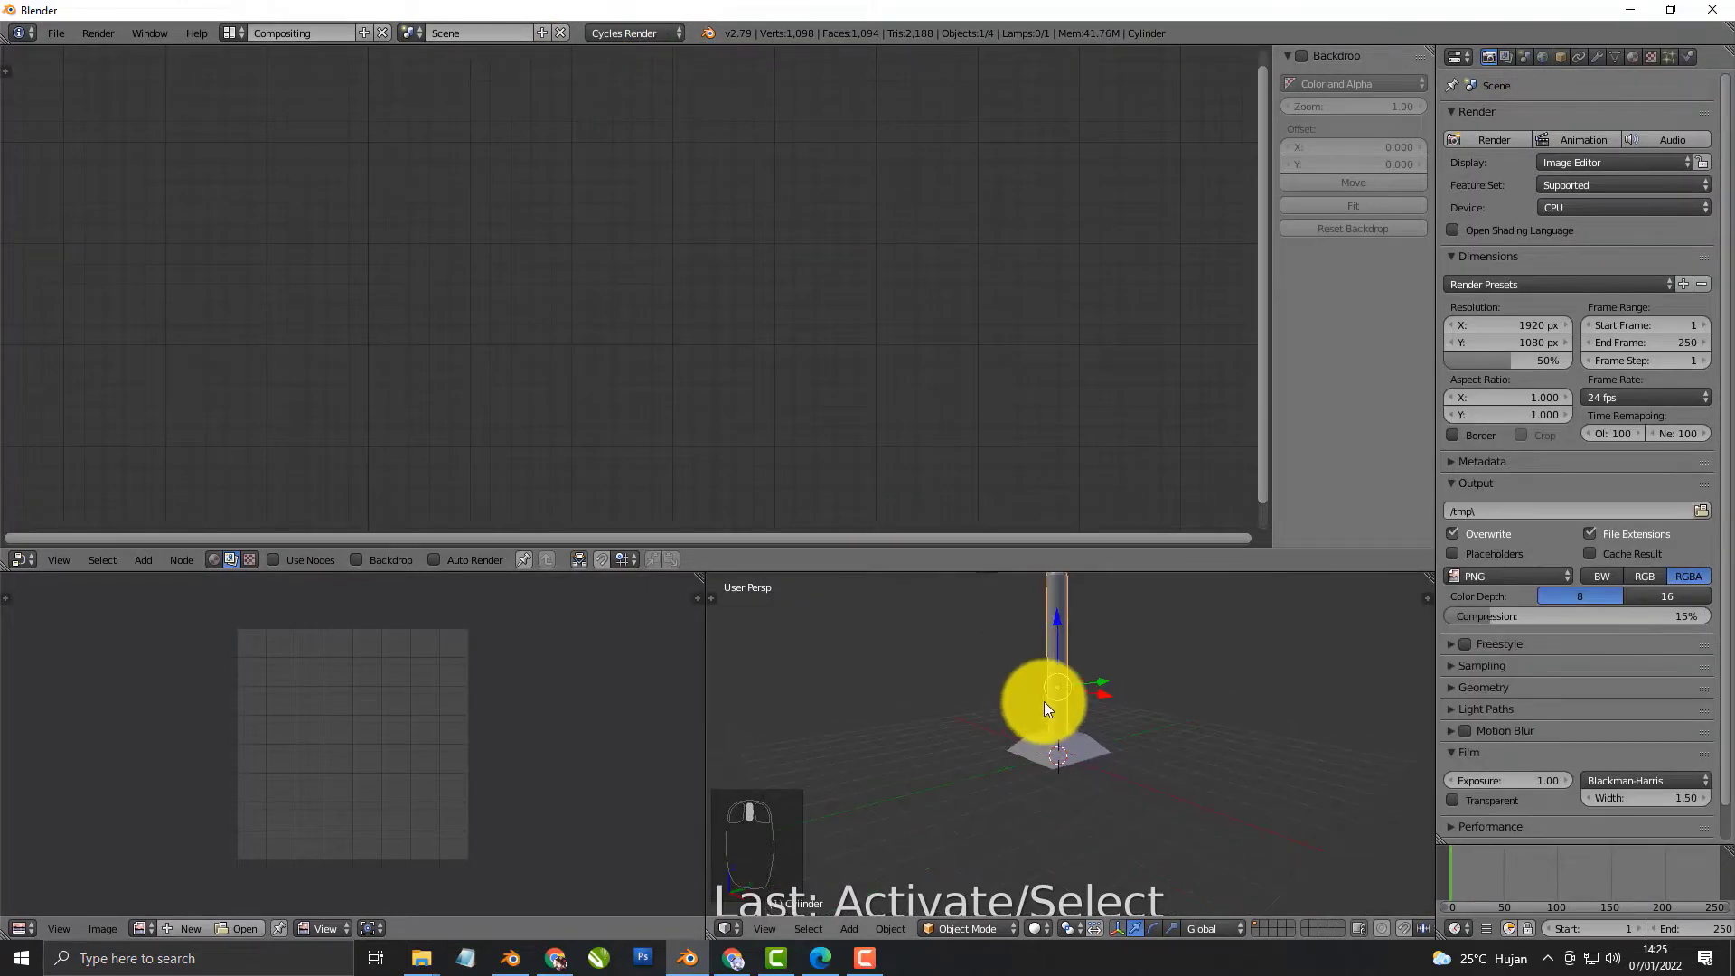
pyautogui.moveTo(1044, 701)
pyautogui.mouseDown(button='middle')
pyautogui.moveTo(1065, 737)
pyautogui.moveTo(1070, 723)
pyautogui.mouseUp(button='middle')
pyautogui.scroll(2, 1070, 723)
pyautogui.hotkey('shift', 'a')
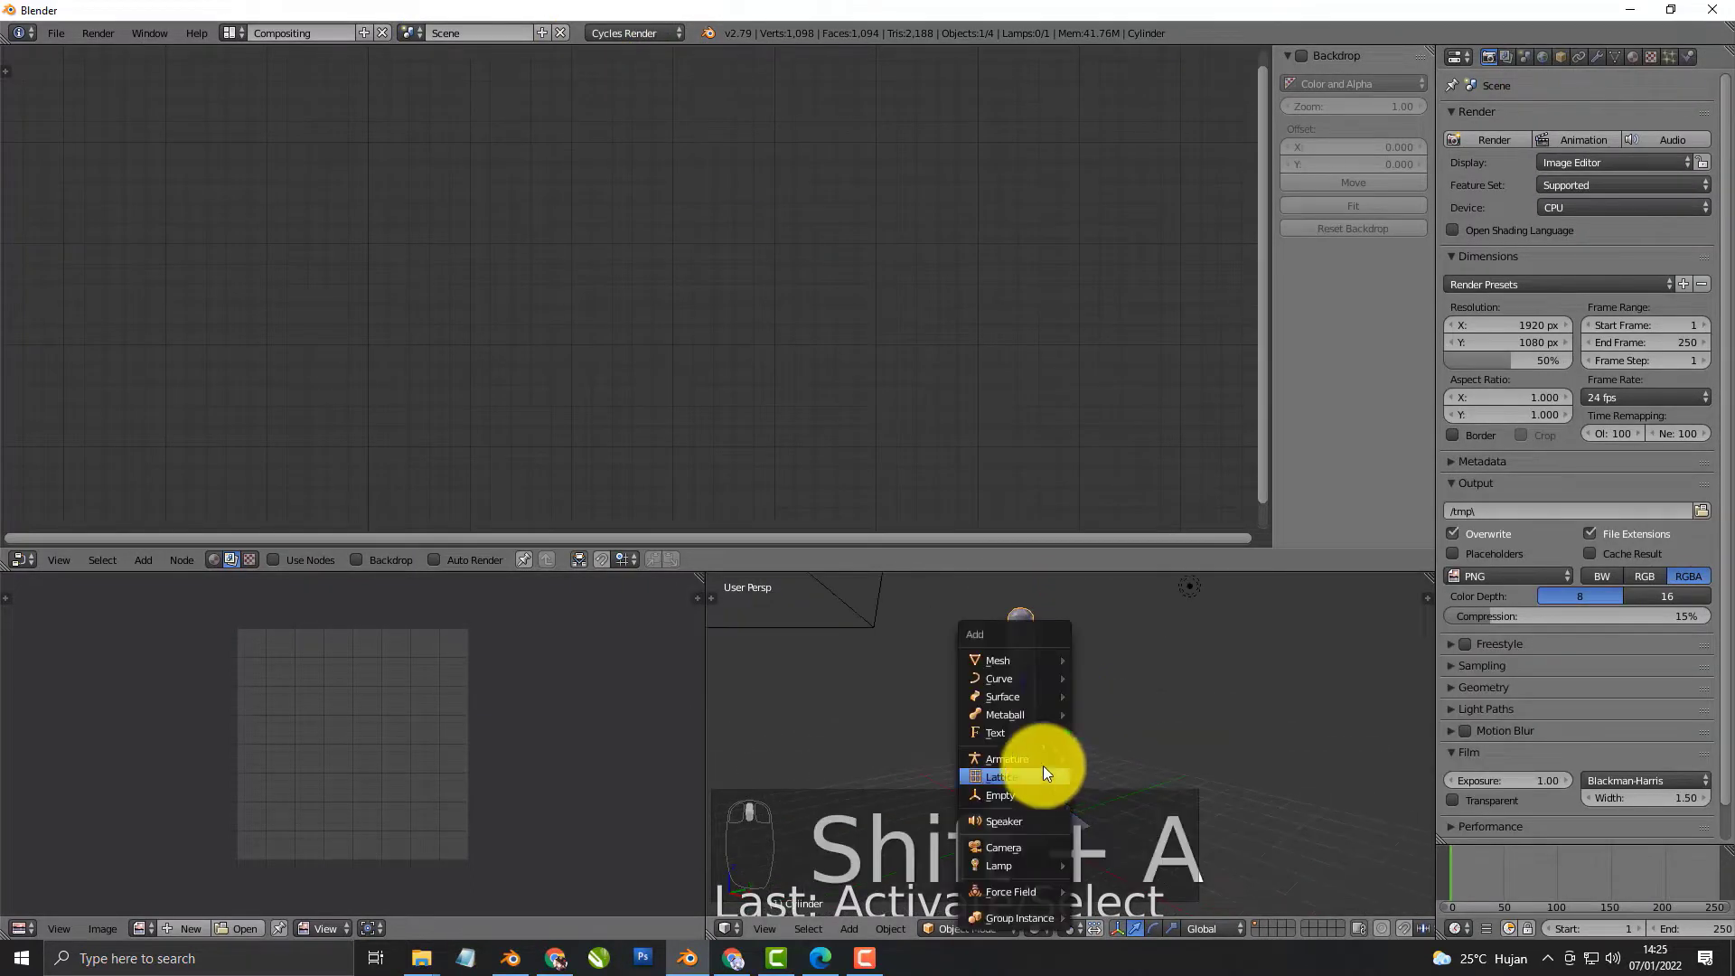
pyautogui.moveTo(1007, 661)
pyautogui.click(1107, 659)
pyautogui.scroll(3, 1093, 759)
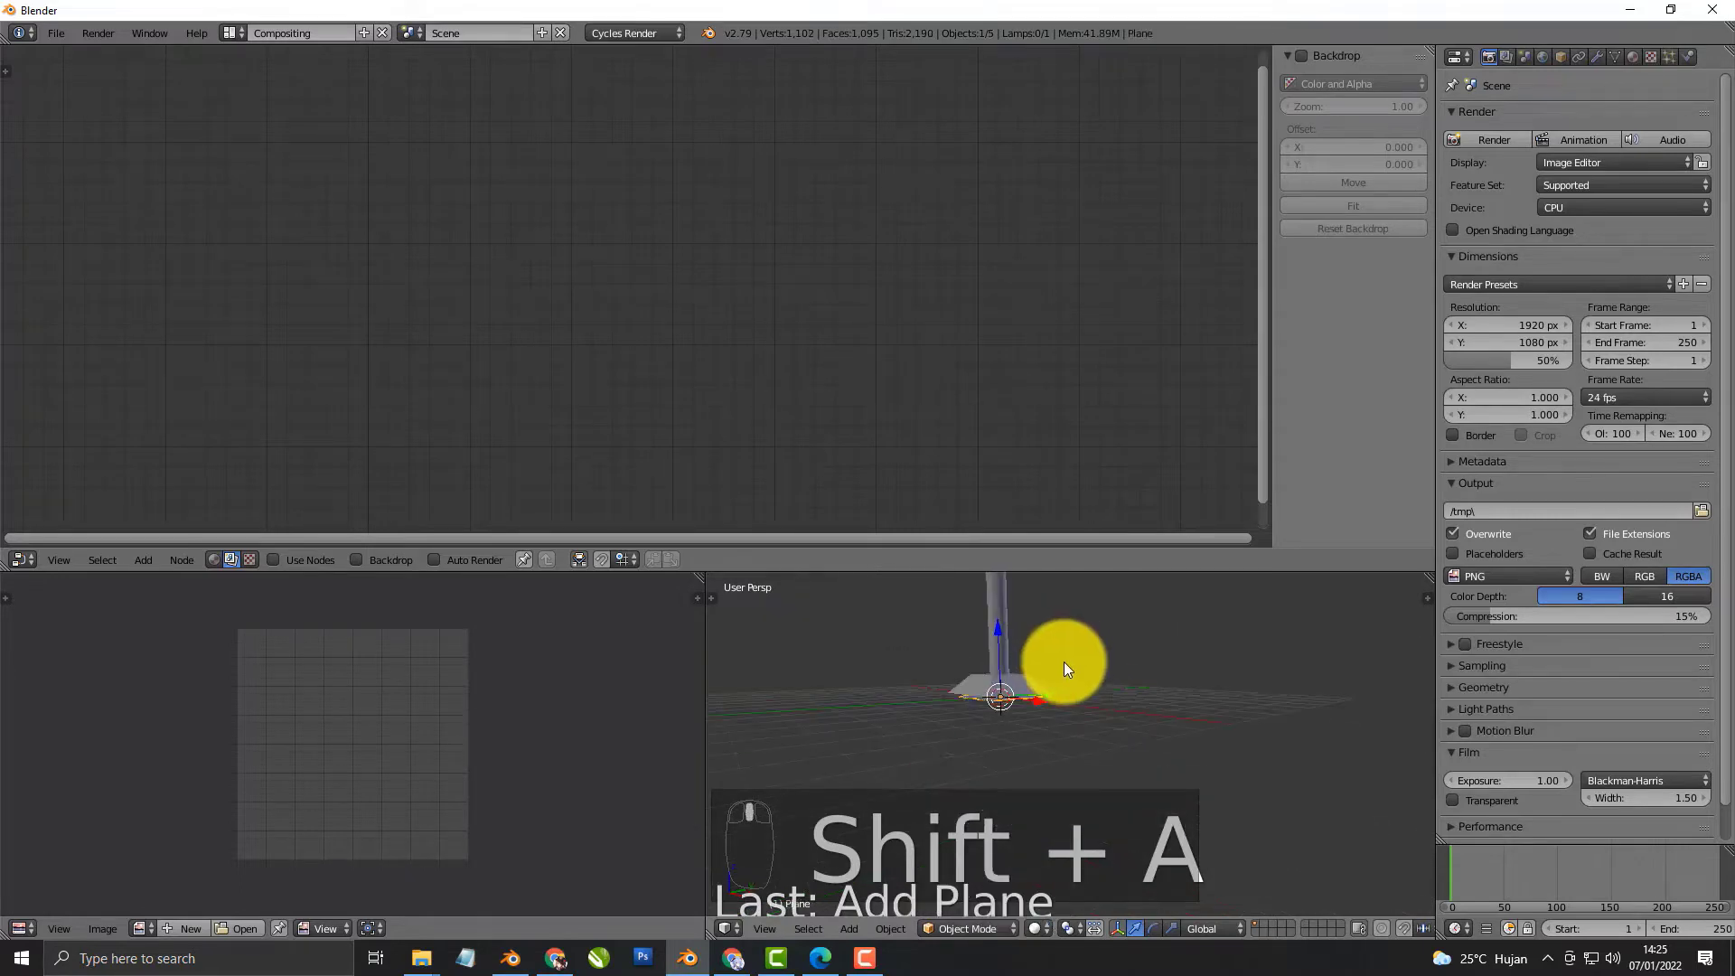
# Scale the plane by a factor of 15 in front orthographic view to form a ground surface
pyautogui.press('KP_1')
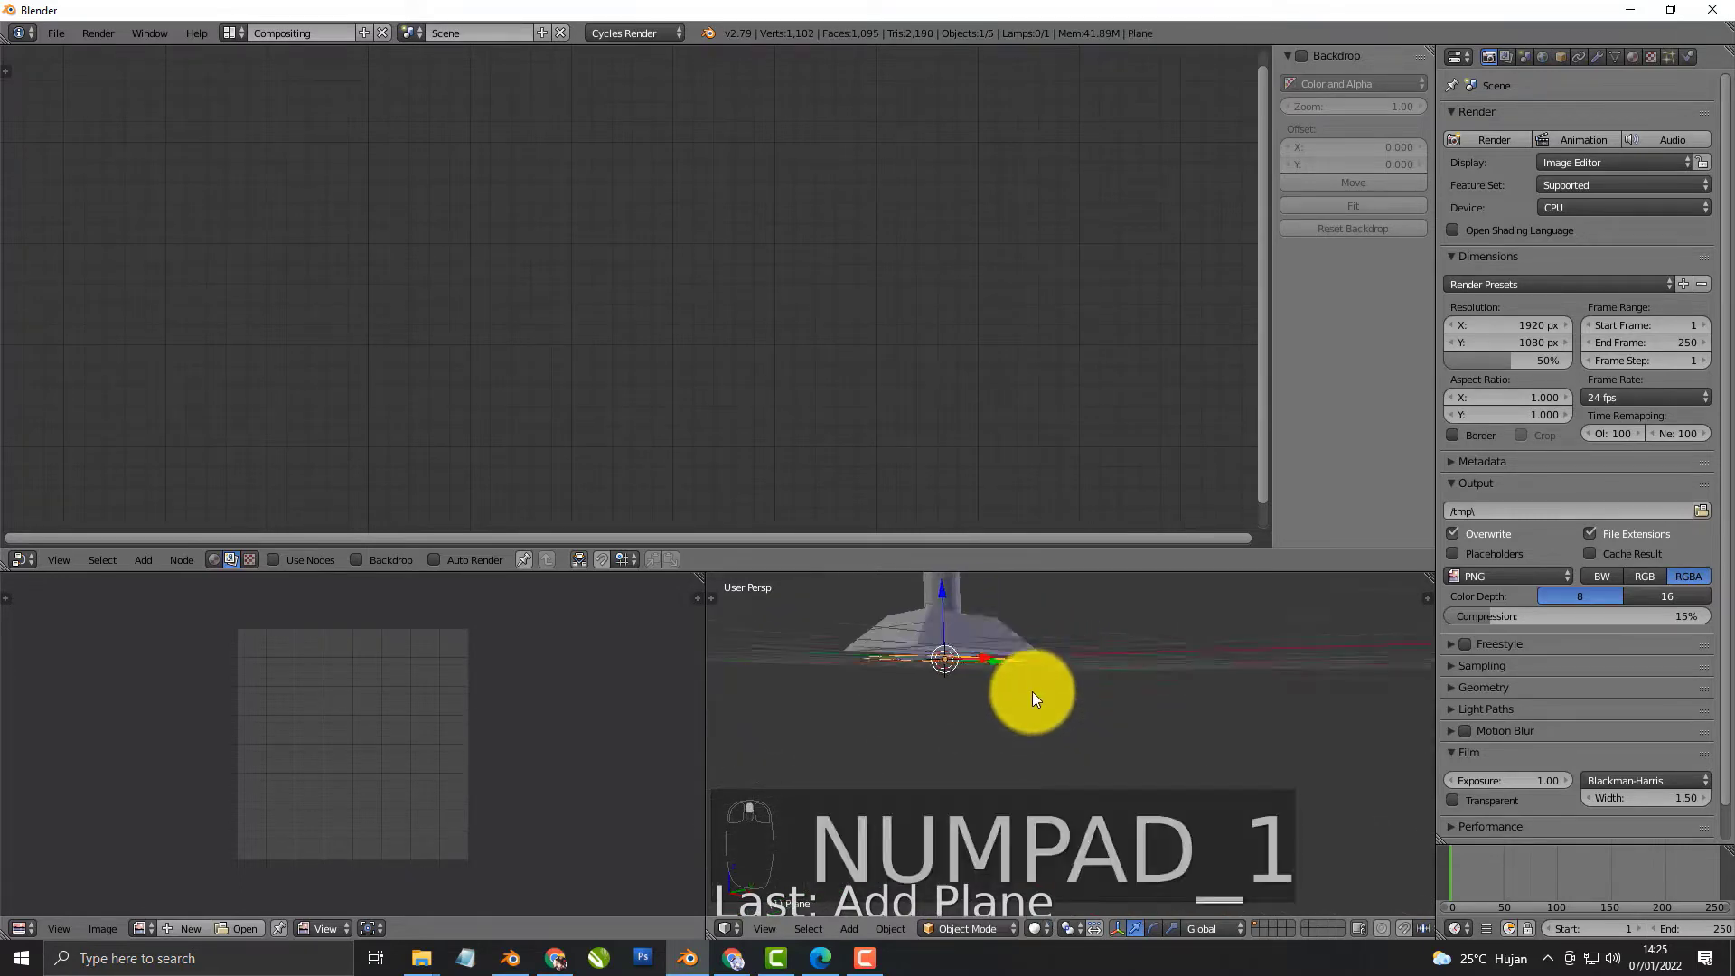
pyautogui.press('KP_5')
pyautogui.write('s')
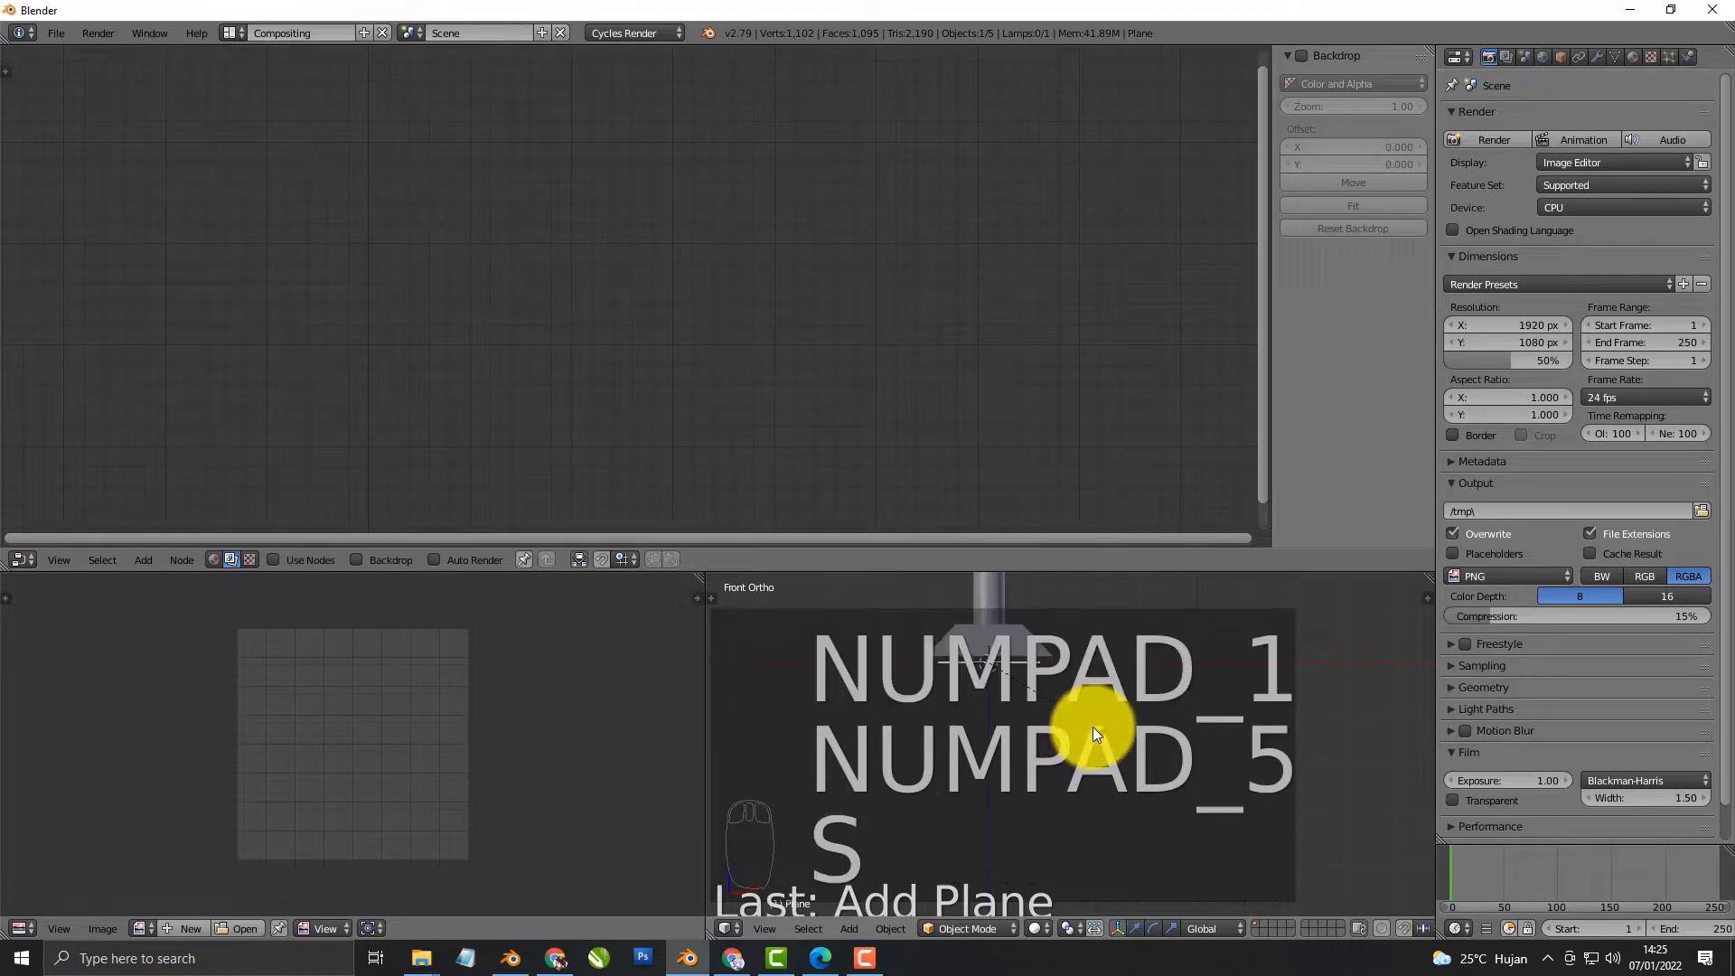
pyautogui.write('15')
pyautogui.press('Return')
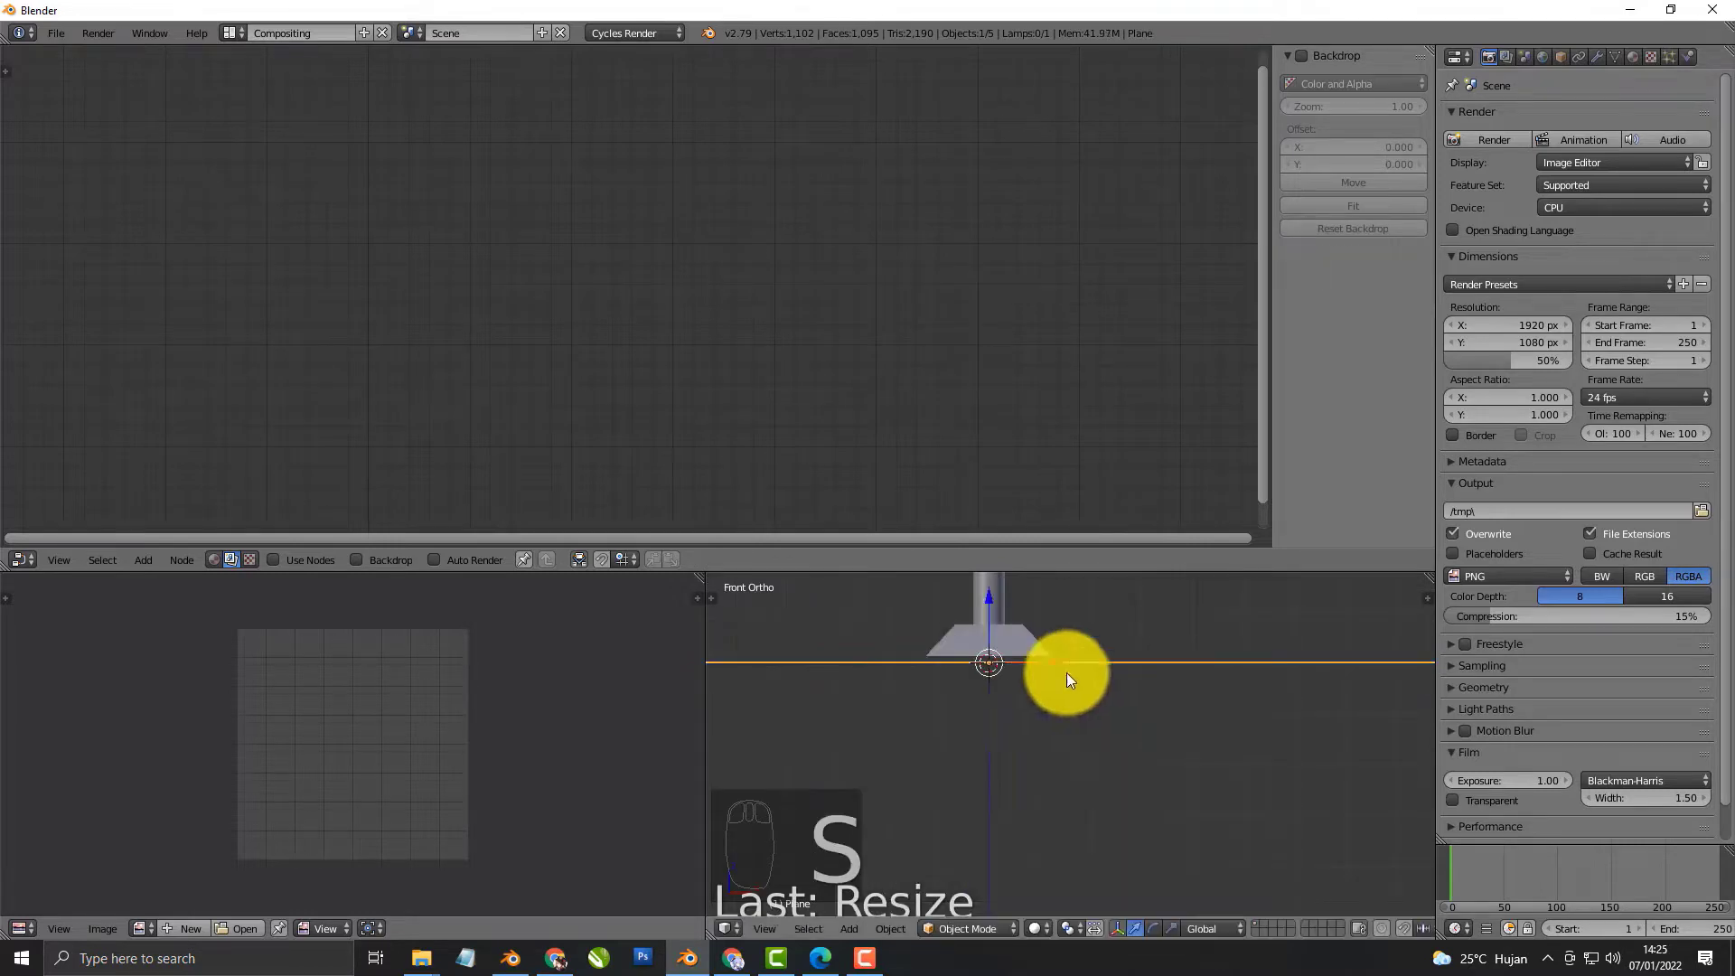
# Select the cylinder and base block and lower them along Z until the base rests on the ground plane
pyautogui.keyDown('shift'); pyautogui.rightClick(984, 601); pyautogui.keyUp('shift')
pyautogui.scroll(4, 1005, 625)
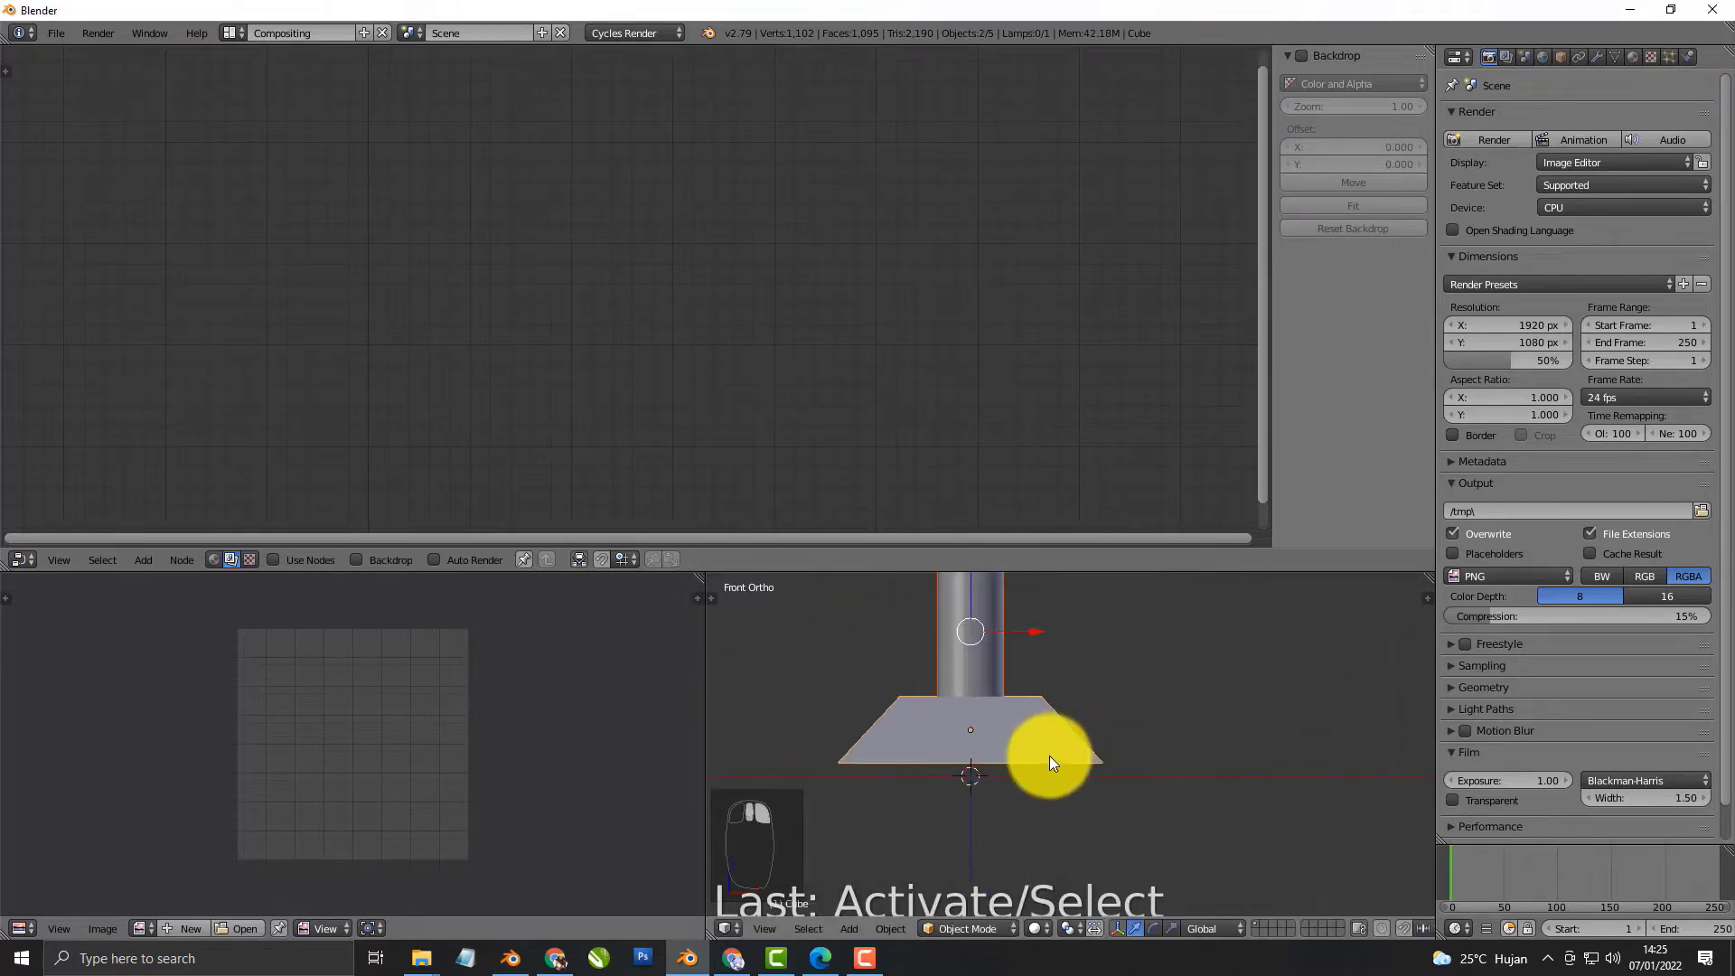
pyautogui.press('g')
pyautogui.press('z')
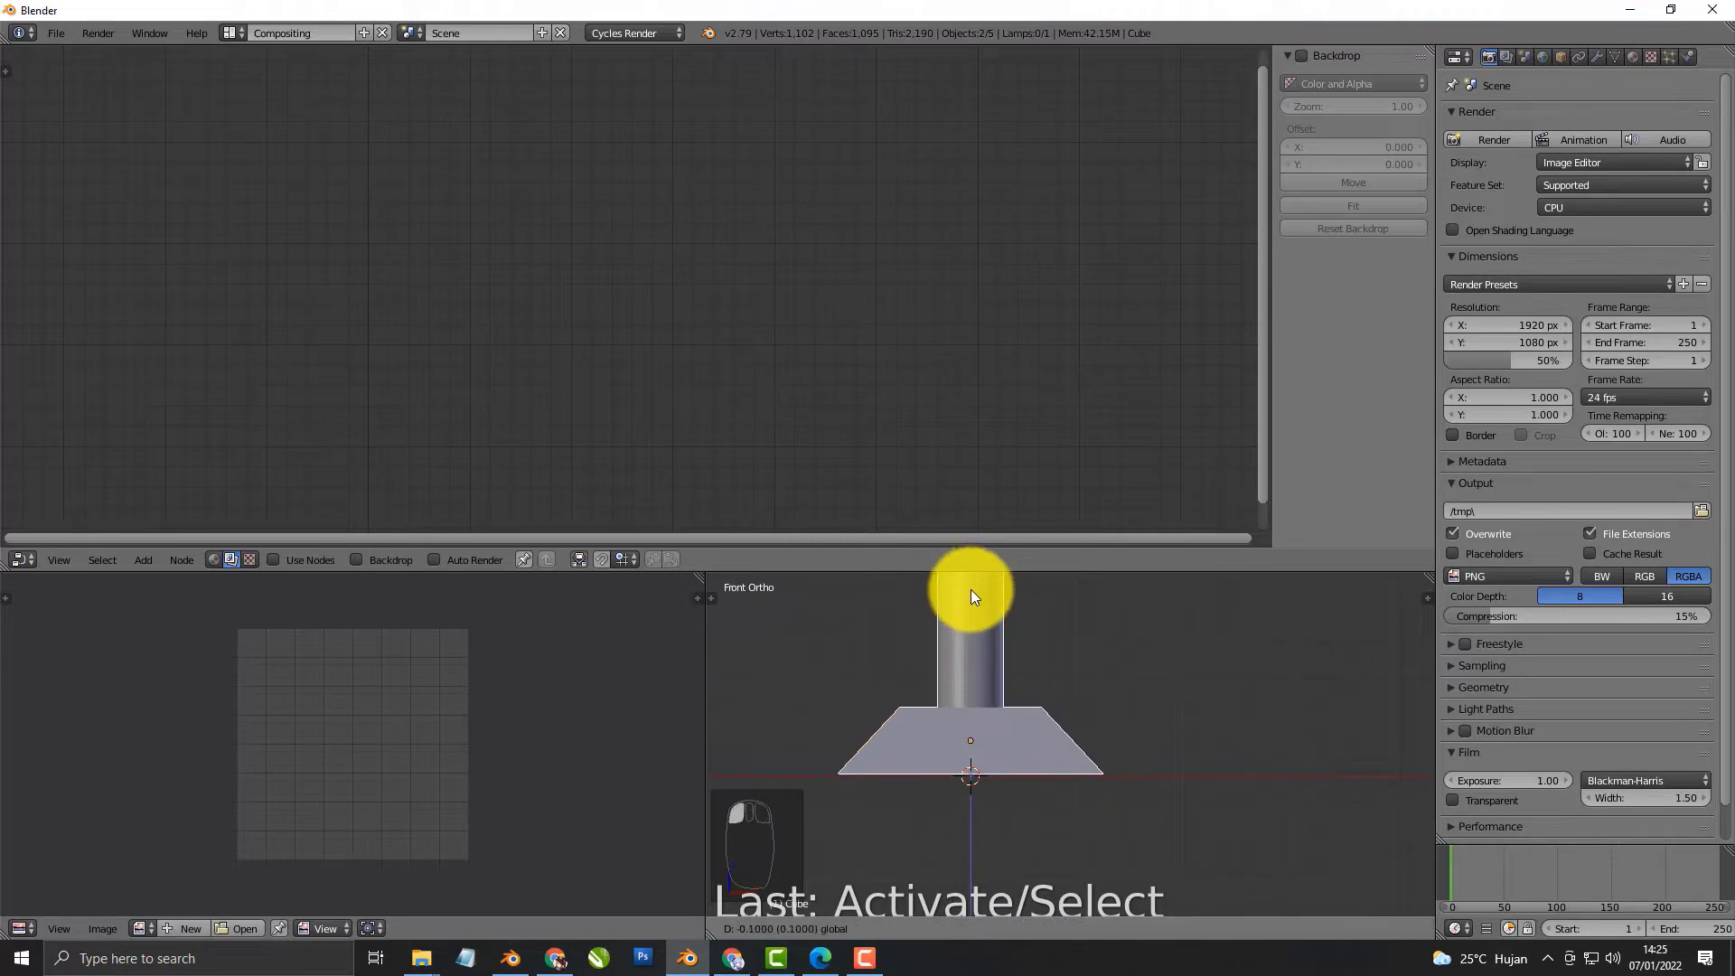
pyautogui.click(976, 673)
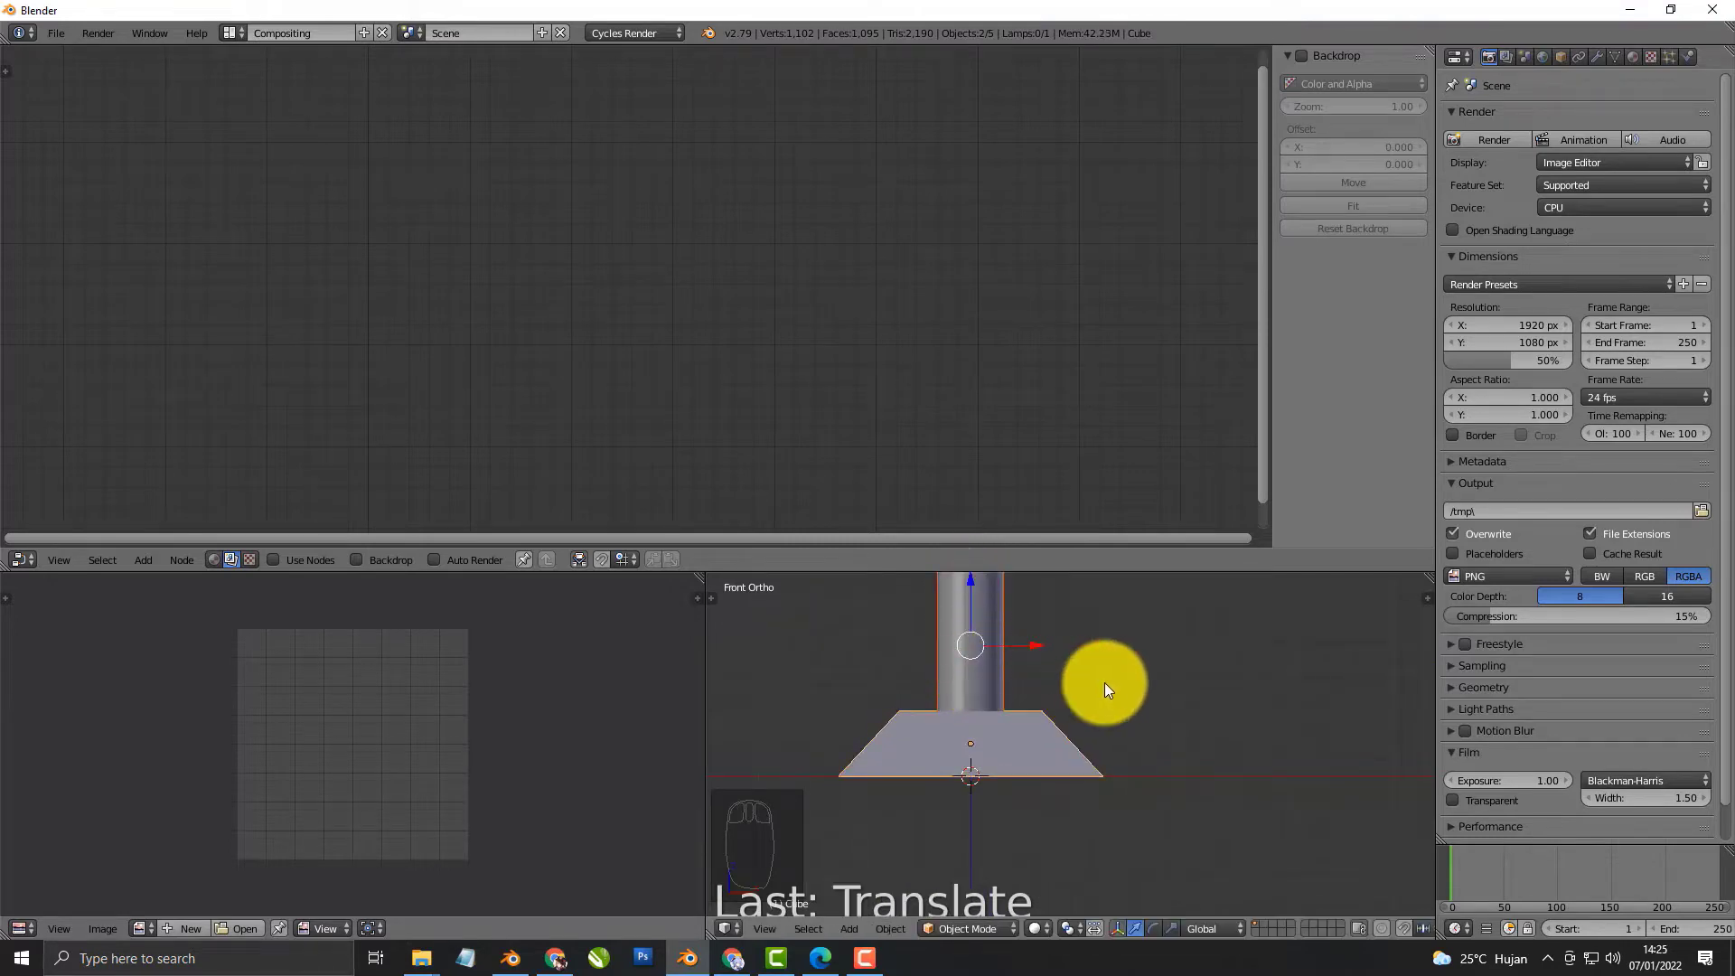
# Select only the cylinder and create a new node-based material for it in the shader node editor
pyautogui.moveTo(1104, 682); pyautogui.dragTo(1100, 747, button='middle')
pyautogui.press('a')
pyautogui.press('a')
pyautogui.press('a')
pyautogui.press('a')
pyautogui.rightClick(1061, 707)
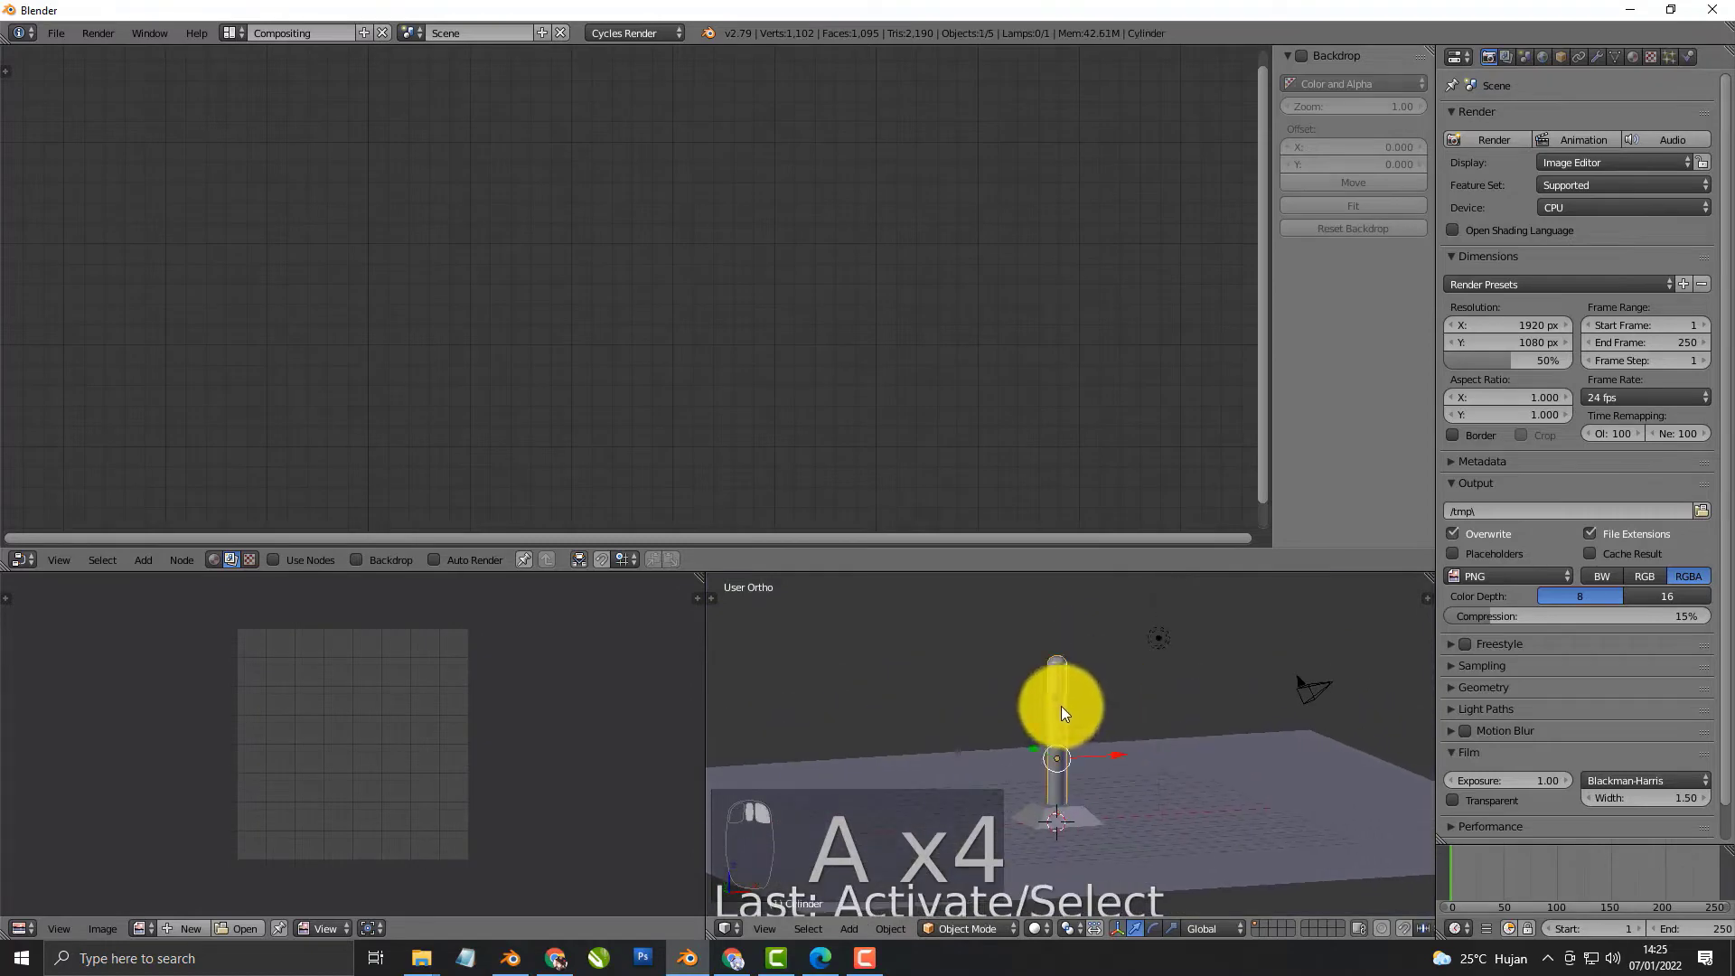
pyautogui.click(213, 559)
pyautogui.click(339, 559)
pyautogui.click(409, 560)
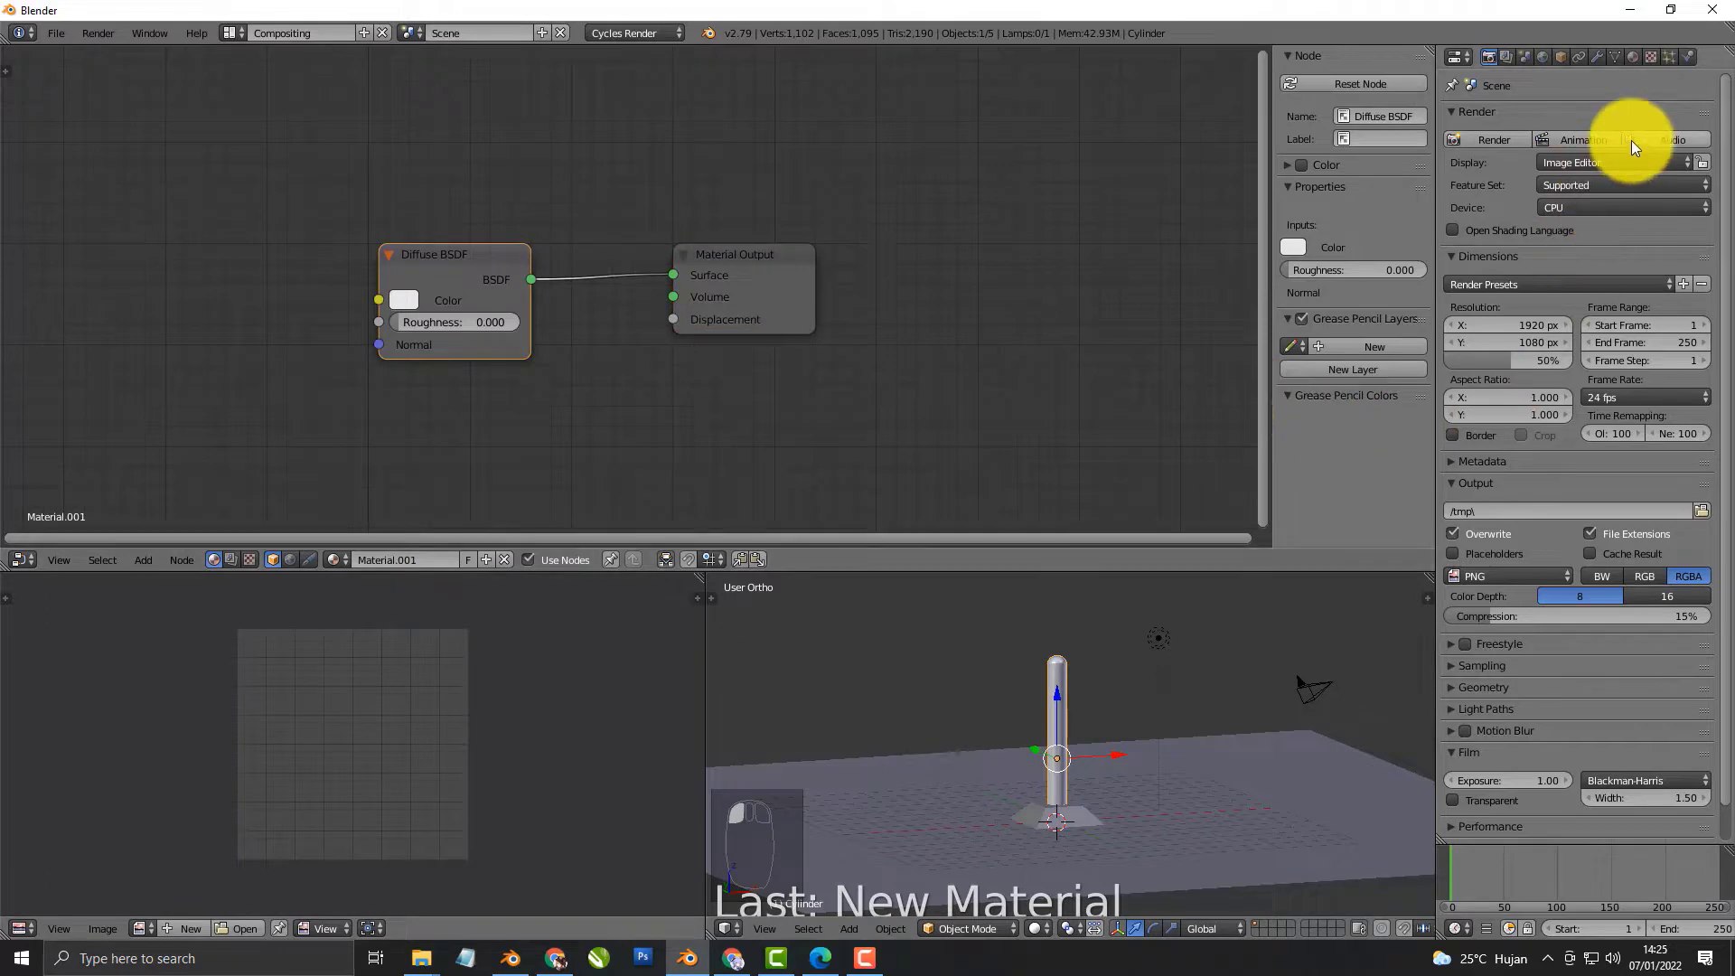
# Change the cylinder material's surface shader to Principled BSDF
pyautogui.click(1633, 56)
pyautogui.click(1590, 273)
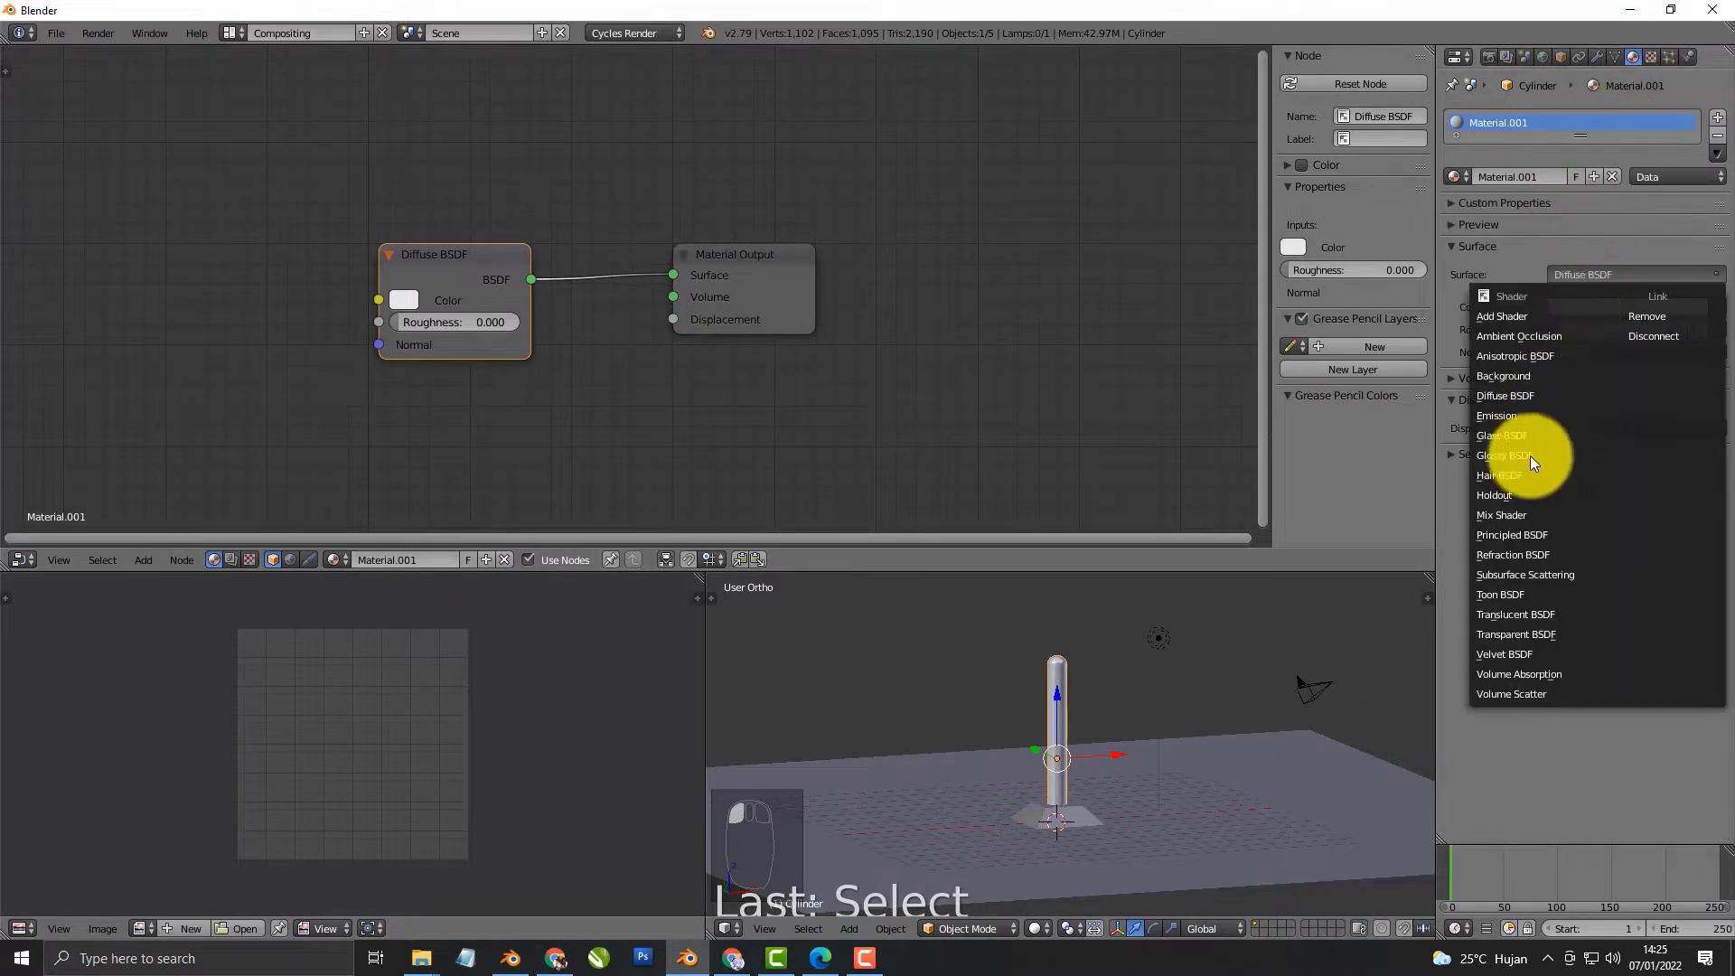
pyautogui.click(1514, 539)
# Add a Wave Texture node beside the Principled BSDF and connect its Fac output to the Base Color input
pyautogui.moveTo(427, 338); pyautogui.dragTo(517, 228, button='middle')
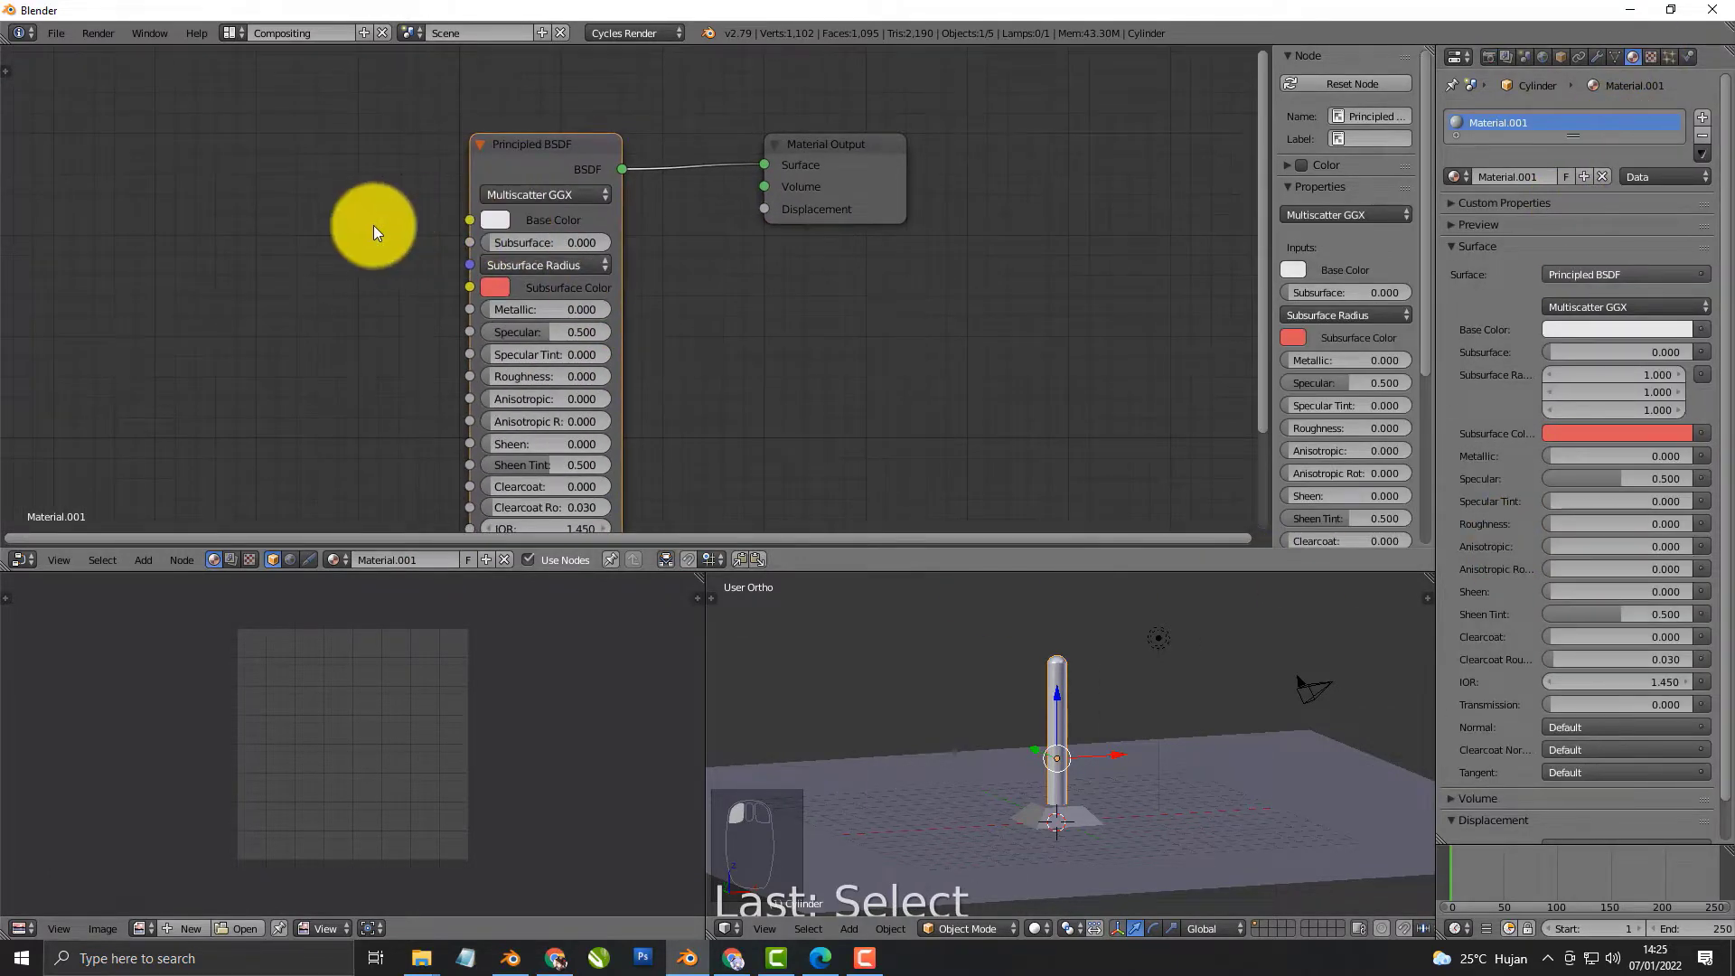
pyautogui.hotkey('shift', 'a')
pyautogui.write('wave')
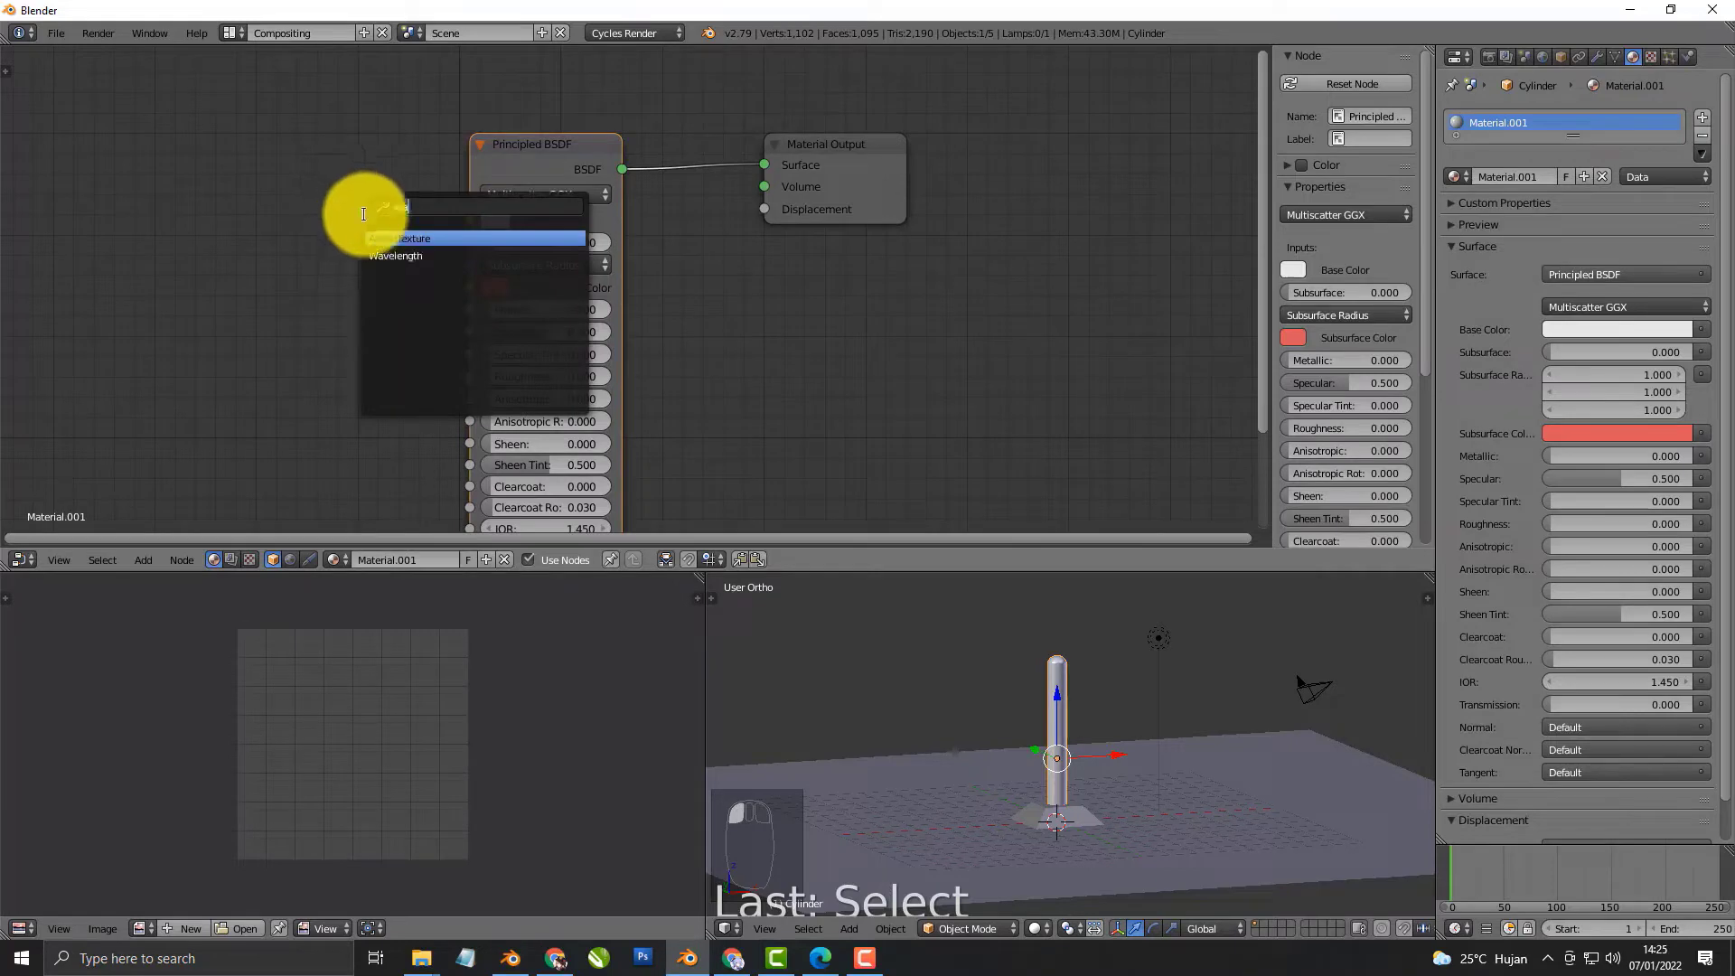
pyautogui.press('Return')
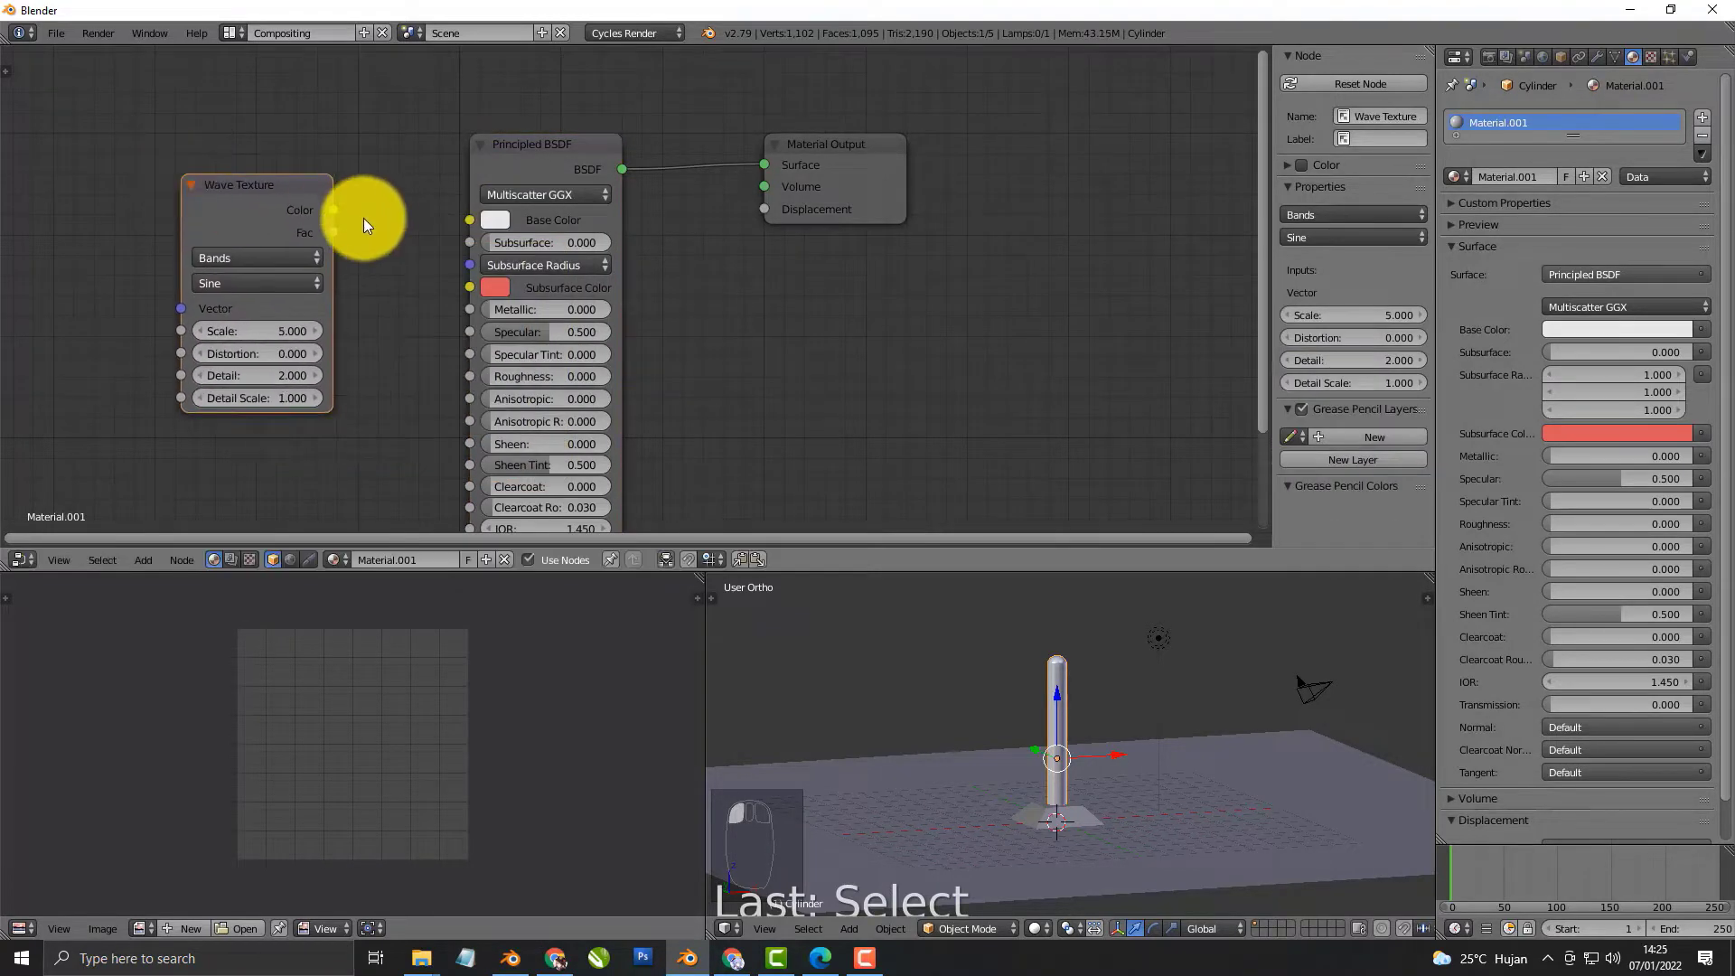
pyautogui.moveTo(334, 233); pyautogui.dragTo(463, 220)
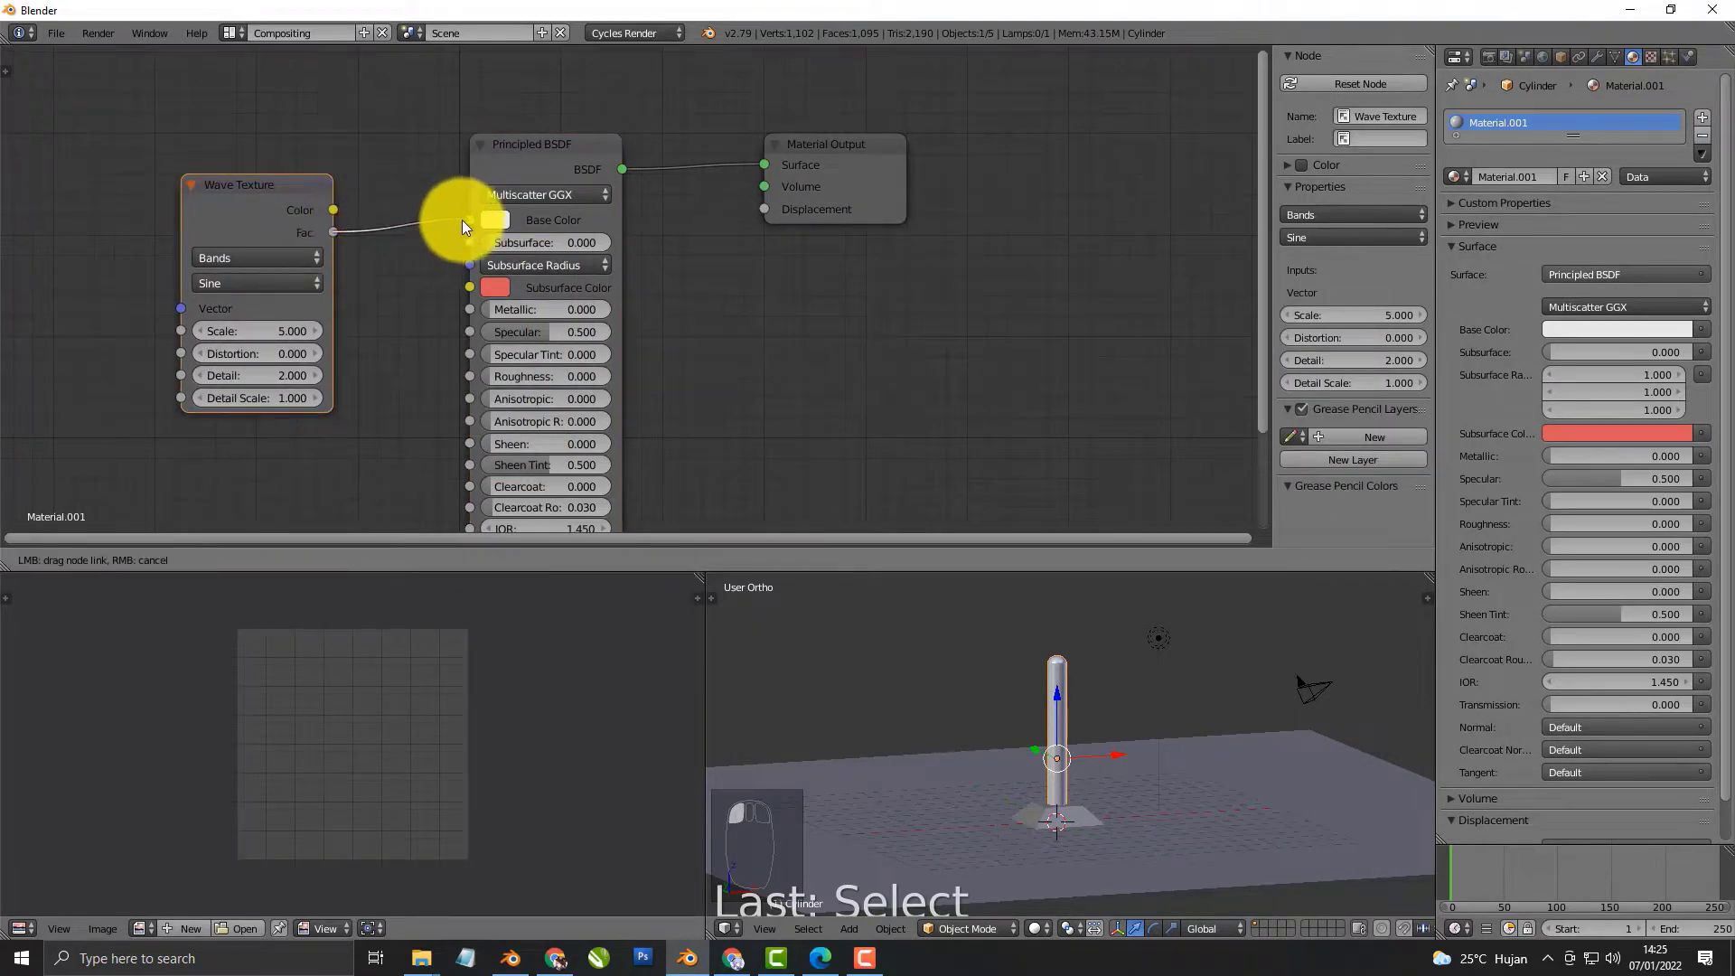
# Preview the viewport in rendered shading and add Texture Coordinate and Mapping nodes to the Wave Texture, feeding Mapping from the Object output
pyautogui.hotkey('shift', 'z')
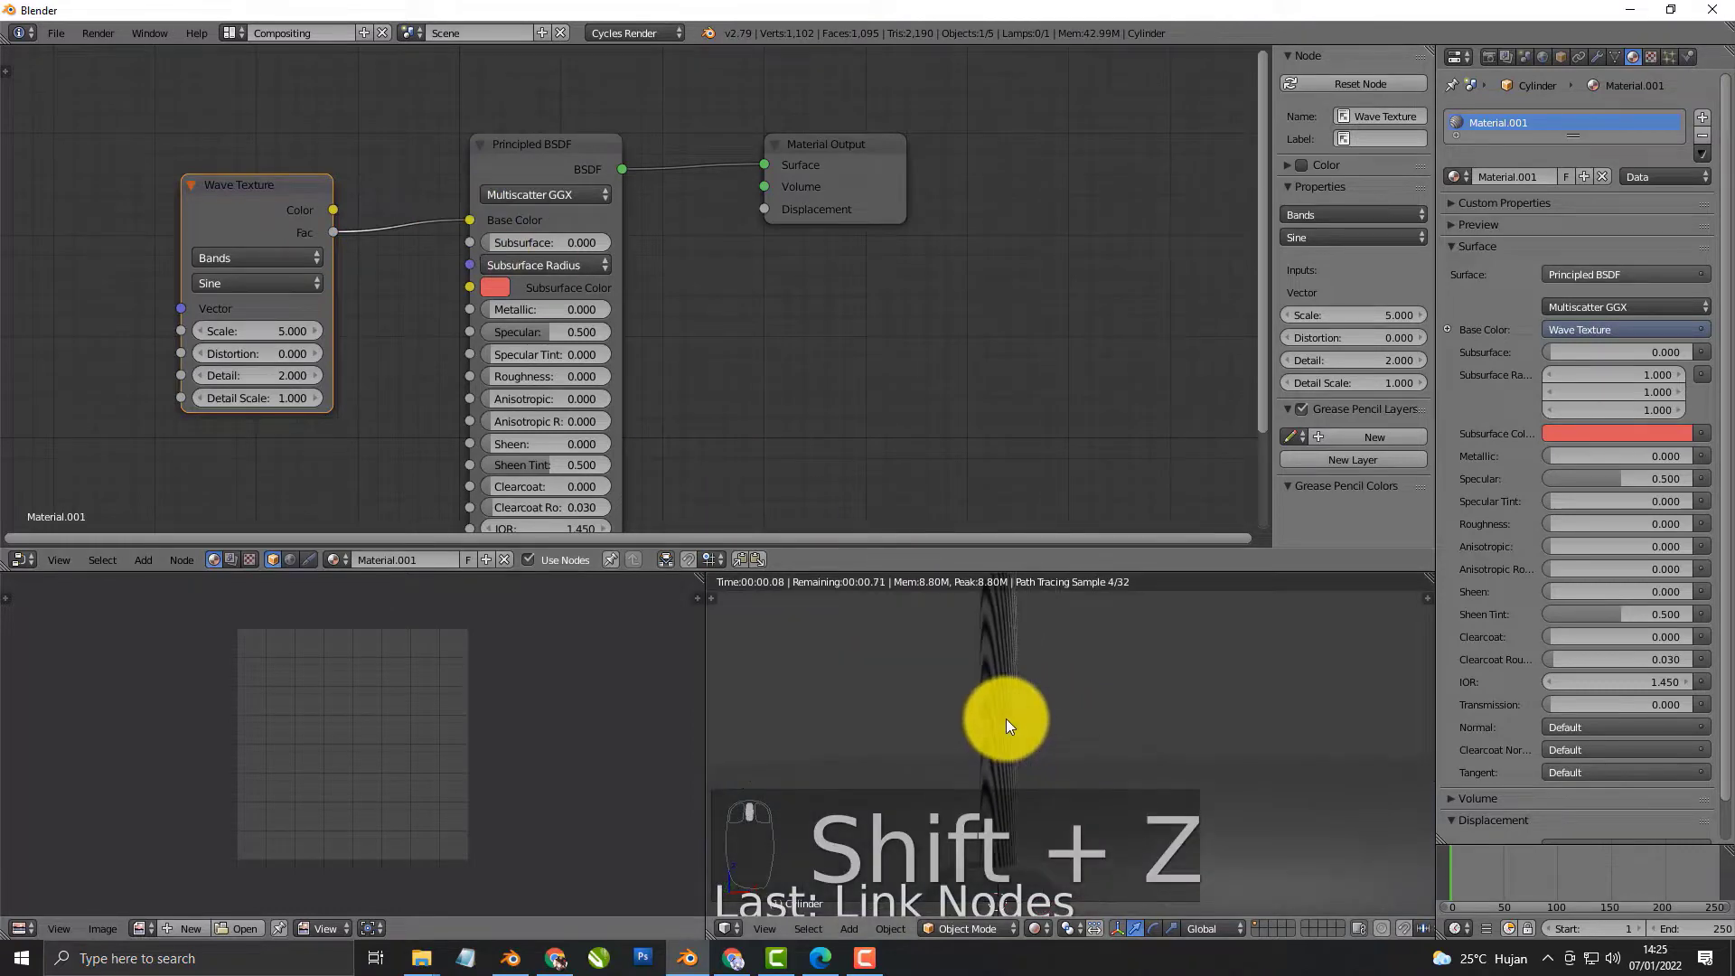
pyautogui.moveTo(241, 236); pyautogui.dragTo(364, 215, button='middle')
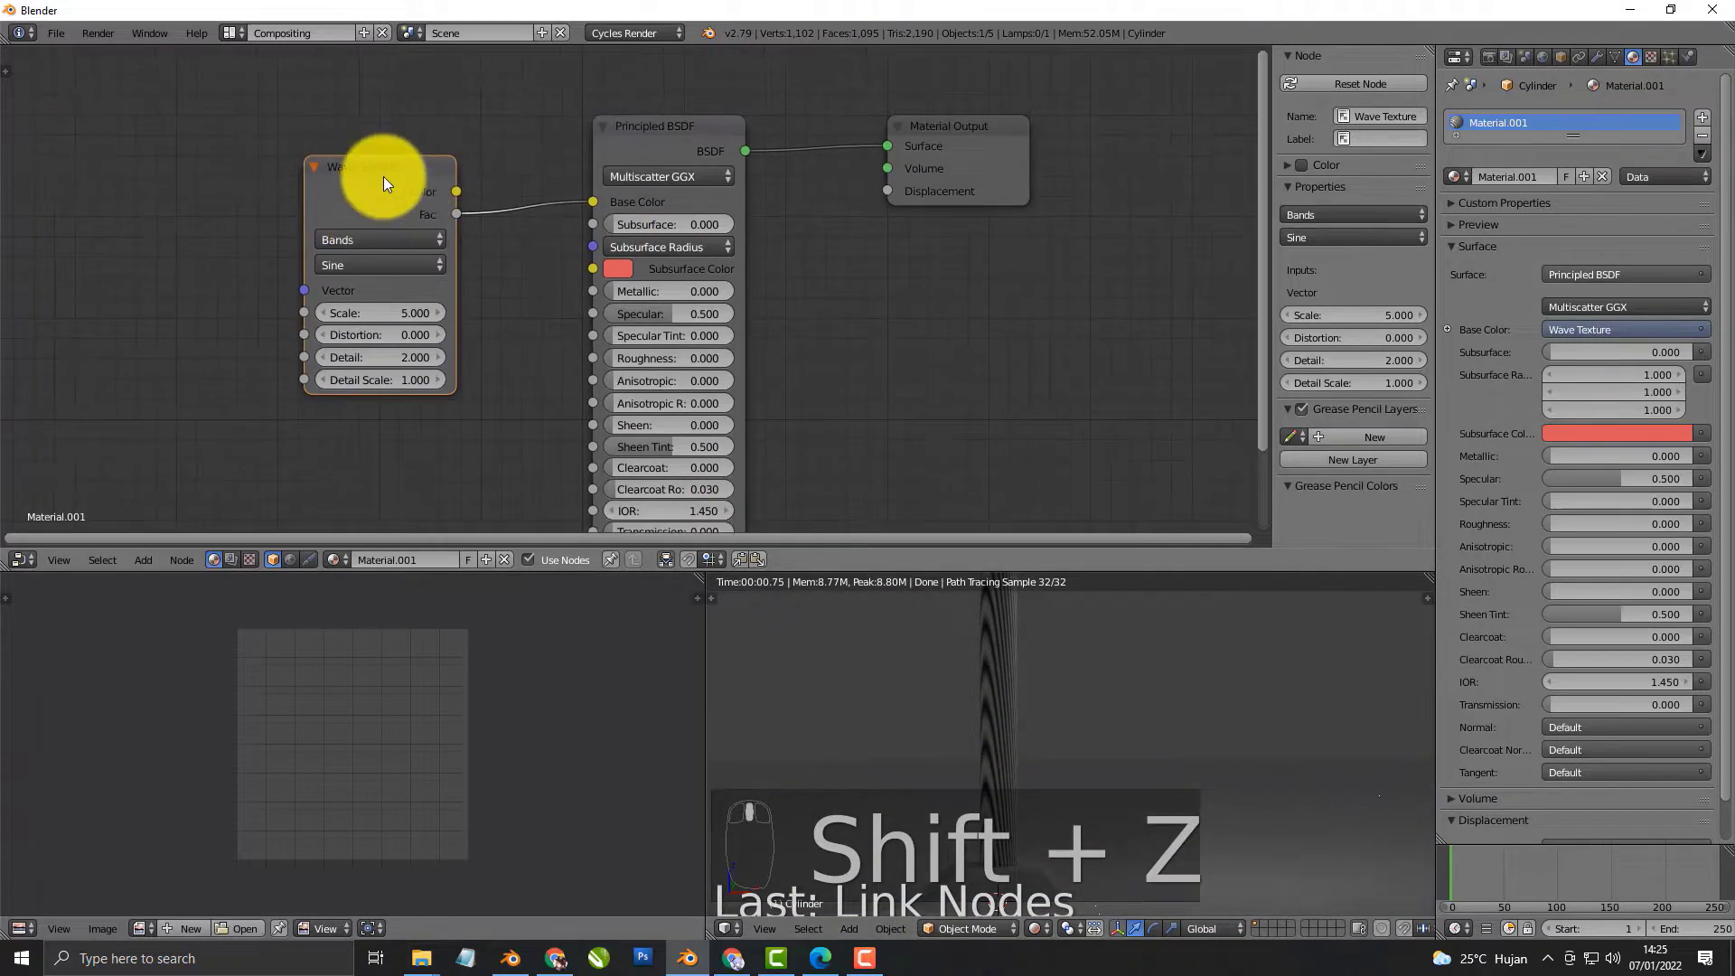
pyautogui.hotkey('ctrl', 't')
pyautogui.moveTo(241, 240); pyautogui.dragTo(496, 213, button='middle')
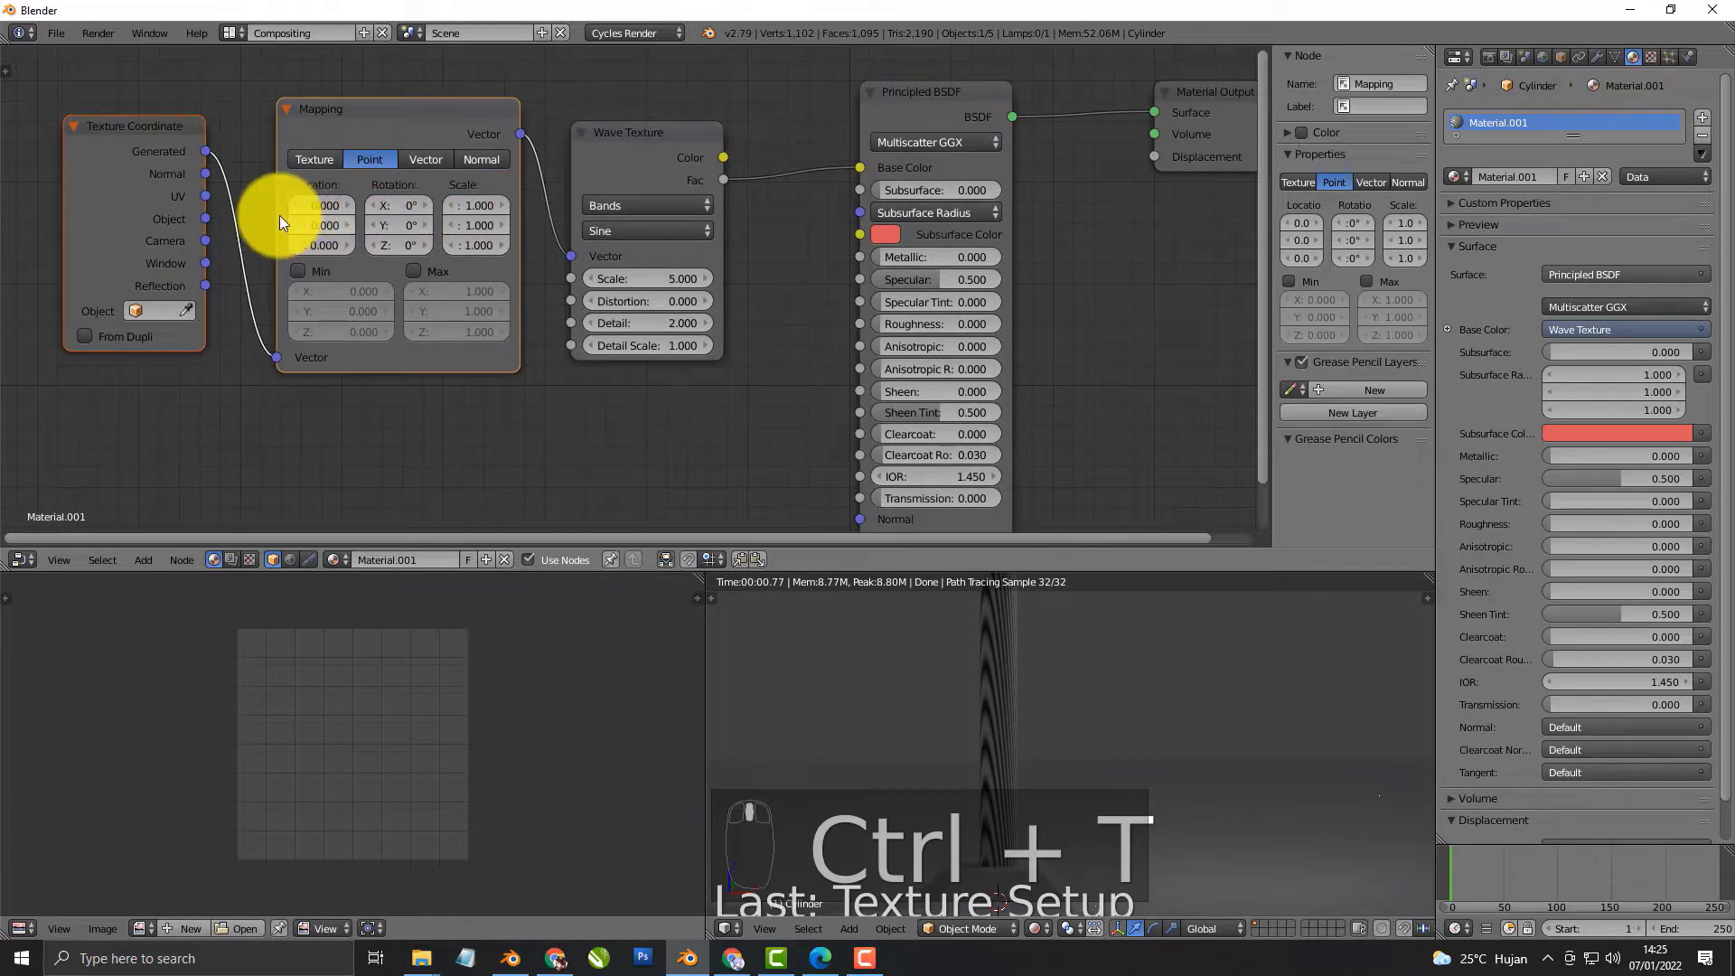
pyautogui.moveTo(207, 218); pyautogui.dragTo(275, 357)
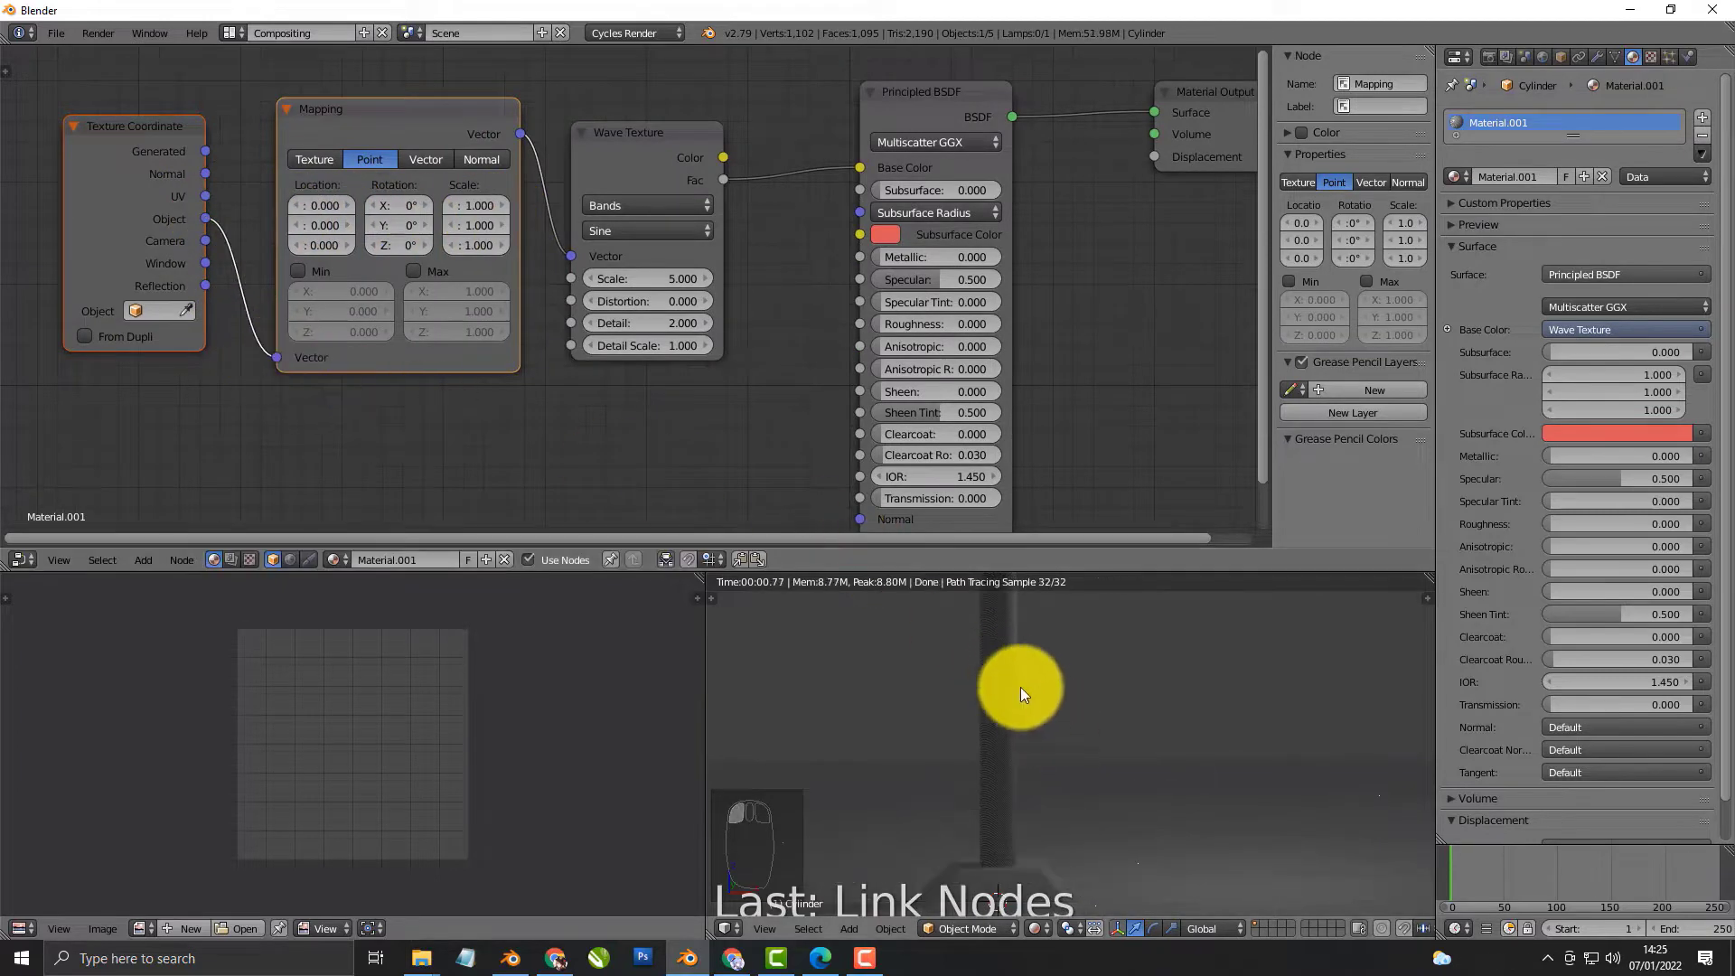
# Examine the wave banding on the cylinder up close from the front, the side and an angled view
pyautogui.scroll(3, 984, 707)
pyautogui.moveTo(1022, 756); pyautogui.dragTo(1051, 718, button='middle')
pyautogui.scroll(-1, 990, 709)
pyautogui.scroll(2, 983, 709)
pyautogui.press('KP_1')
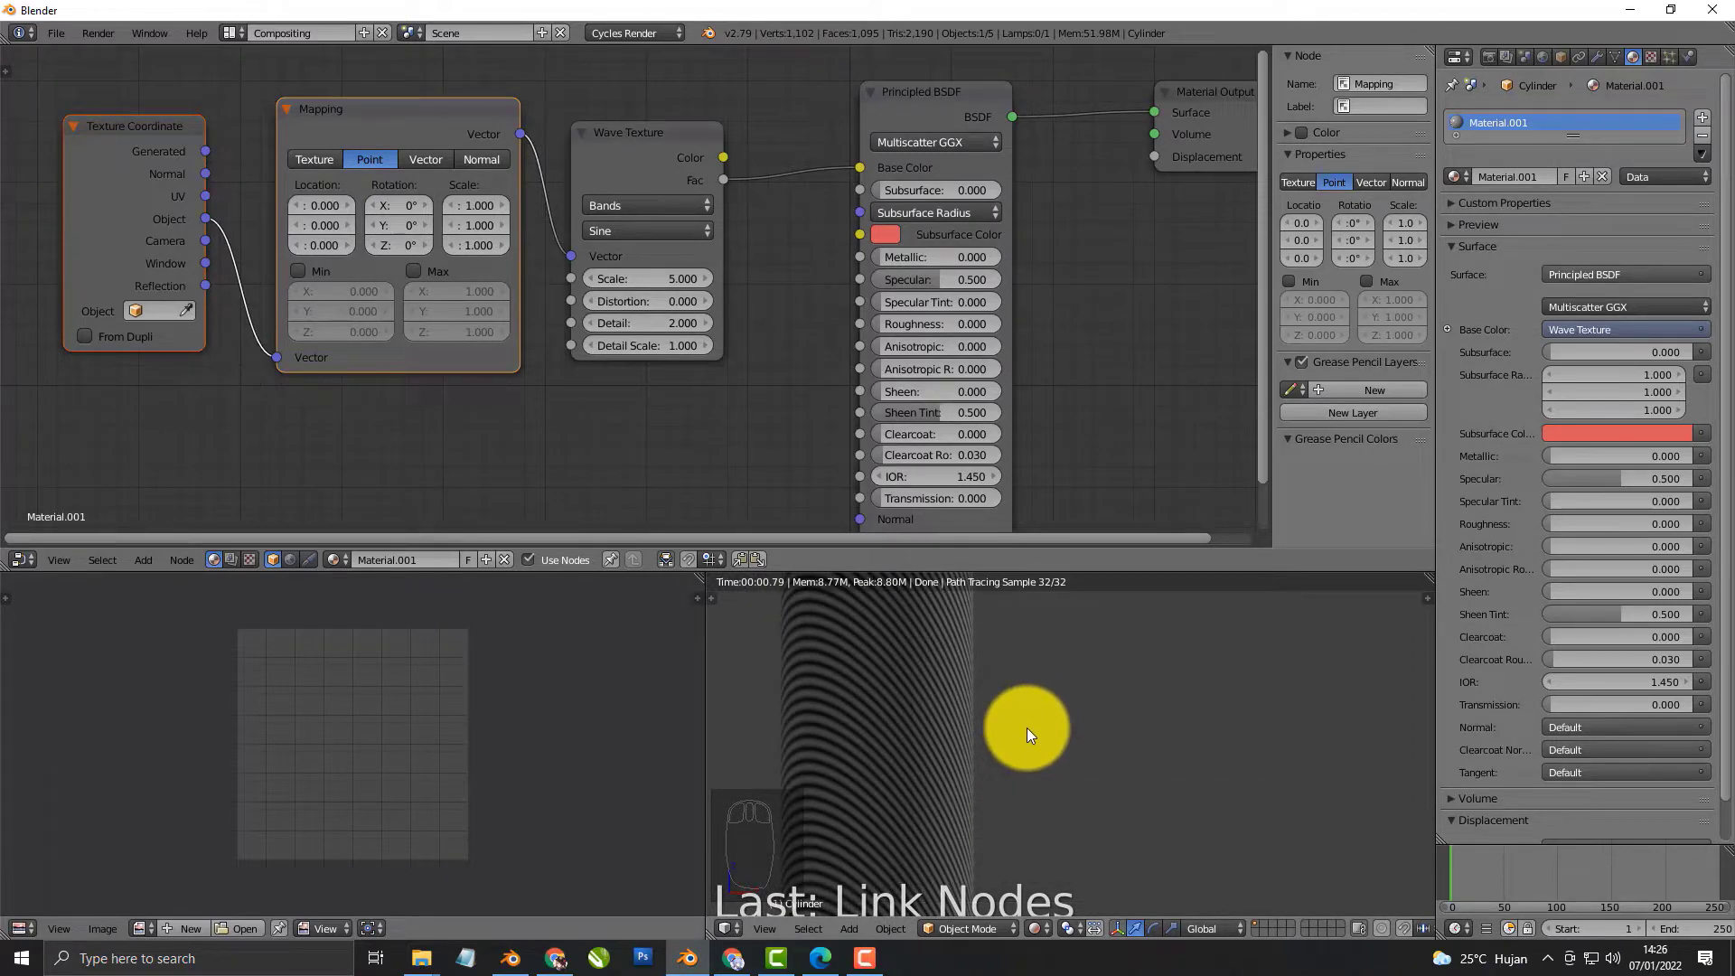
pyautogui.keyDown('shift'); pyautogui.moveTo(1001, 776); pyautogui.dragTo(978, 653, button='middle'); pyautogui.keyUp('shift')
pyautogui.press('KP_3')
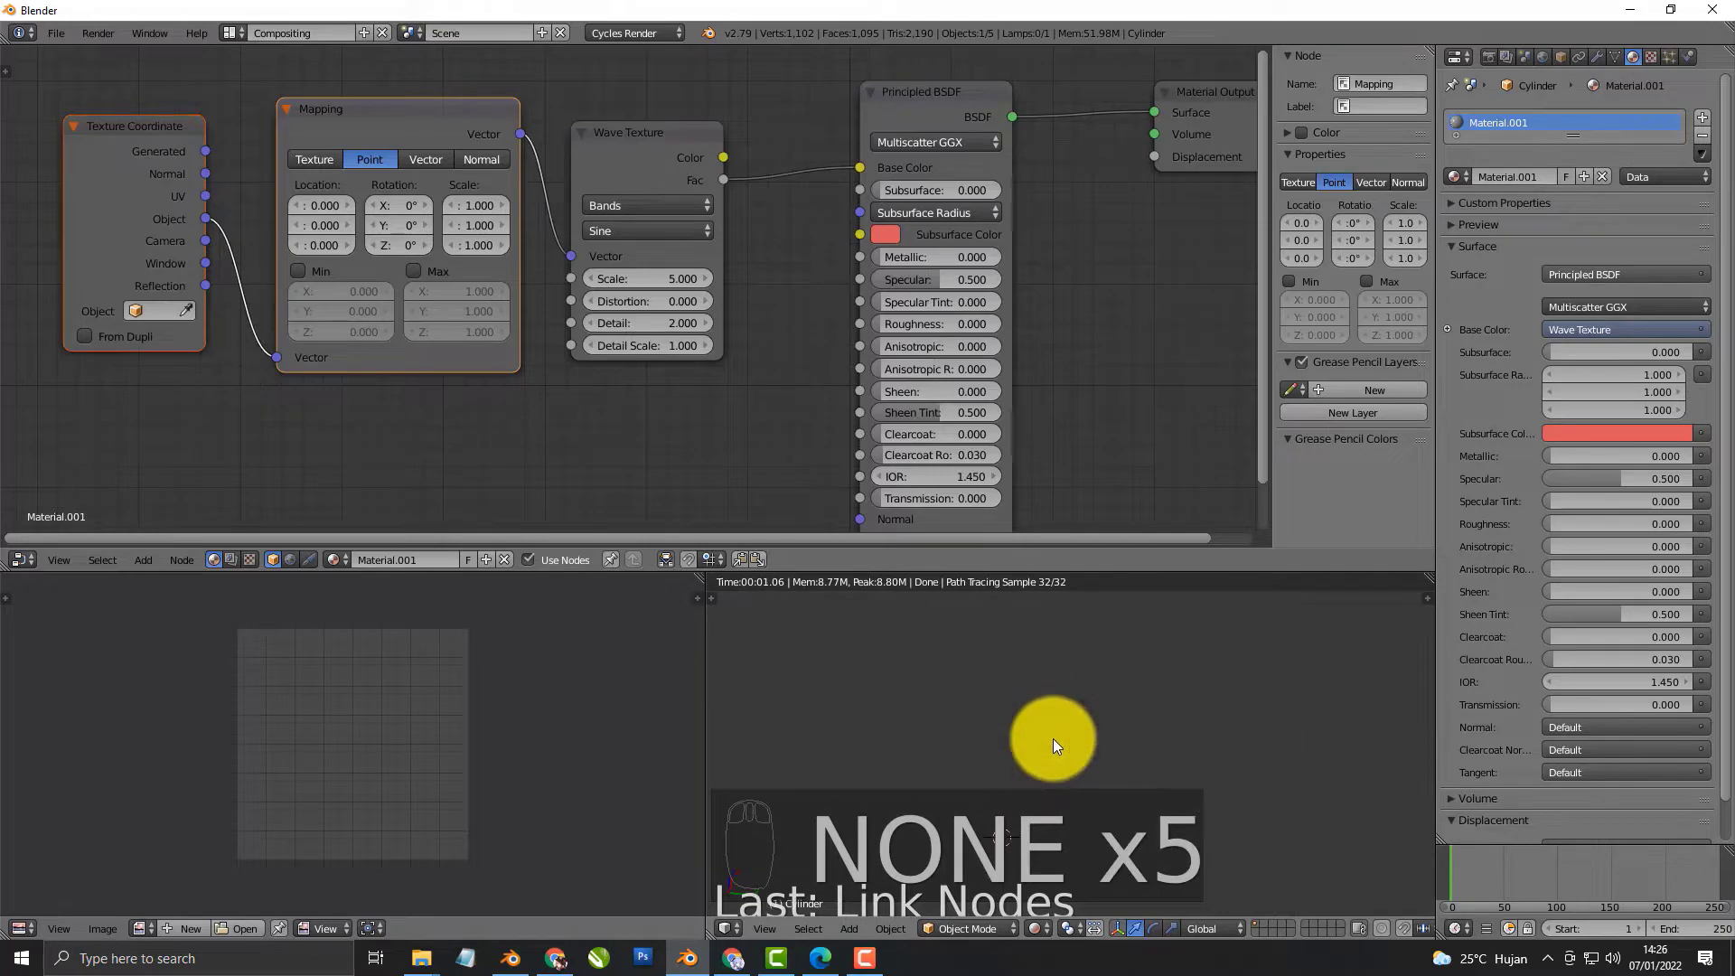
pyautogui.press('KP_3')
pyautogui.press('KP_1')
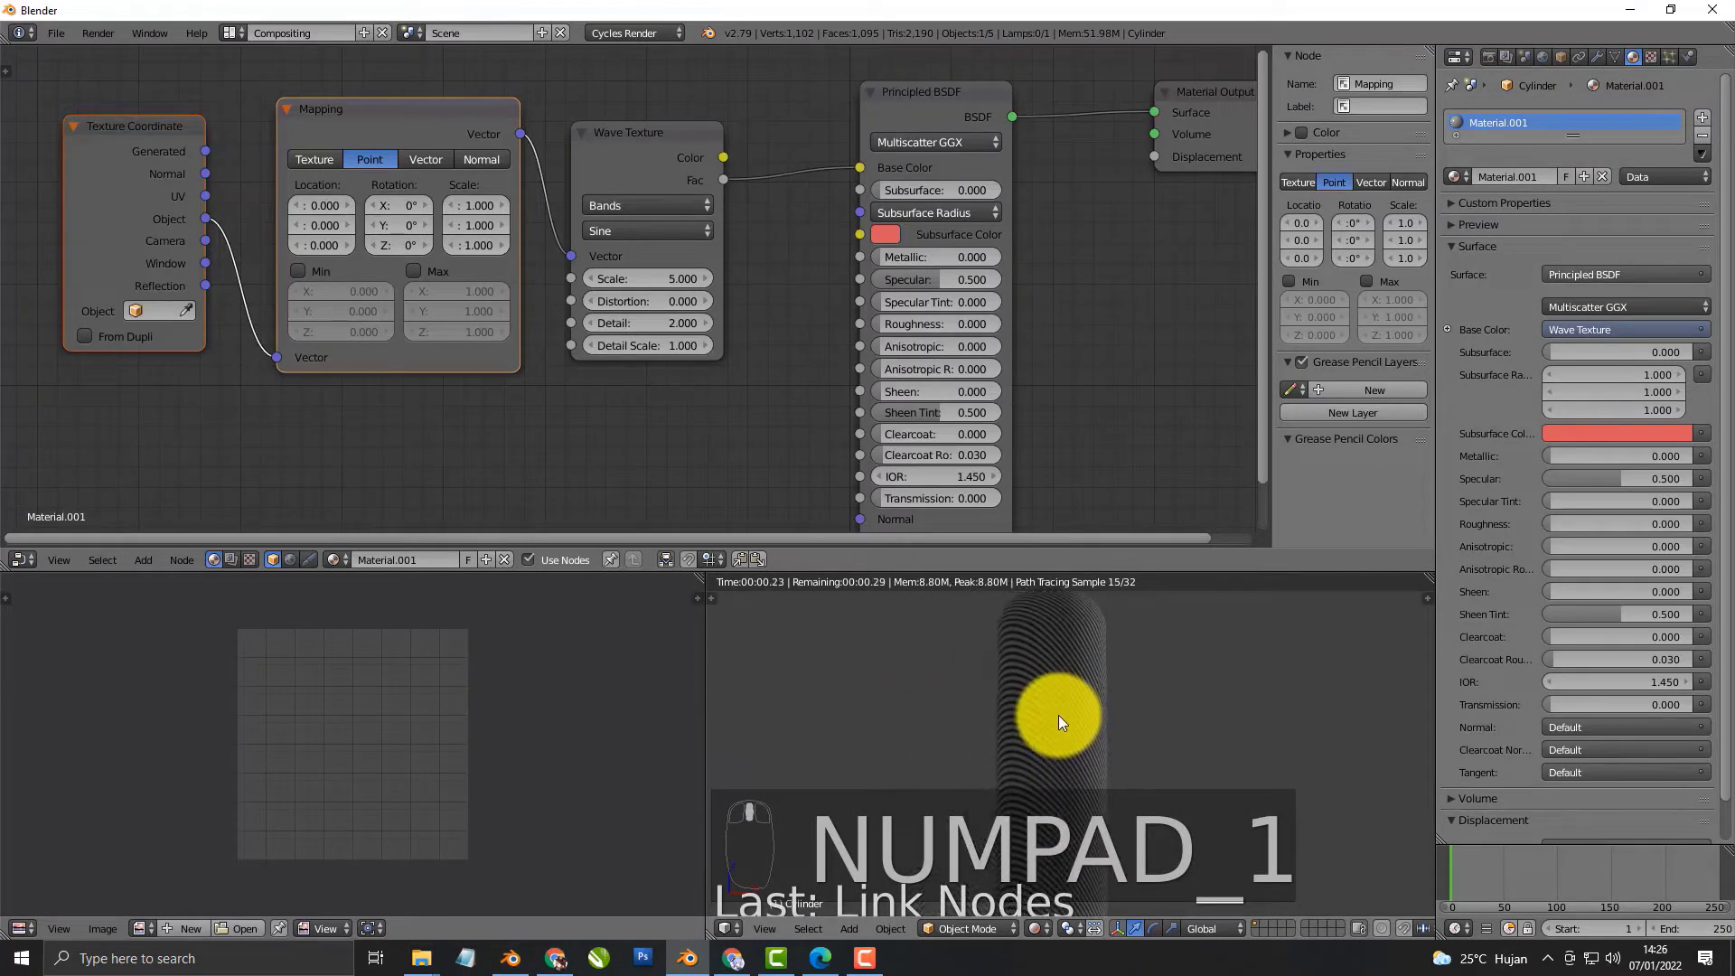
pyautogui.press('KP_3')
pyautogui.moveTo(891, 723); pyautogui.dragTo(968, 697, button='middle')
pyautogui.scroll(1, 232, 329)
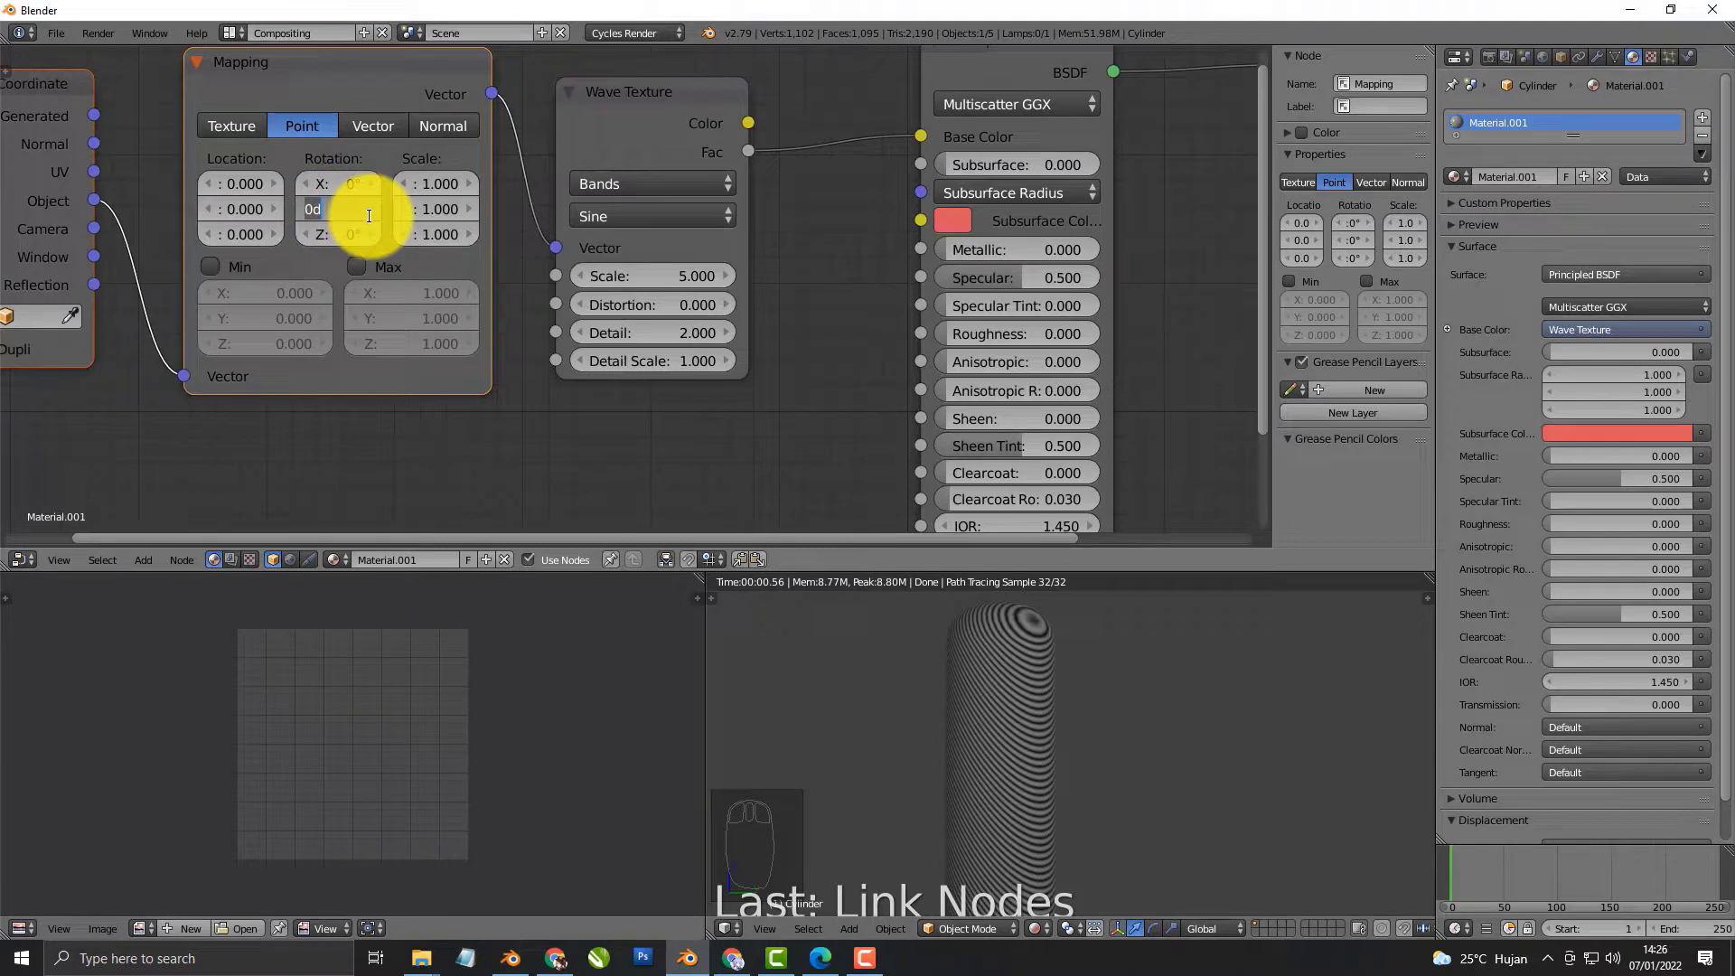
# Set the Mapping node's Y rotation and X rotation to 45° each
pyautogui.press('Return')
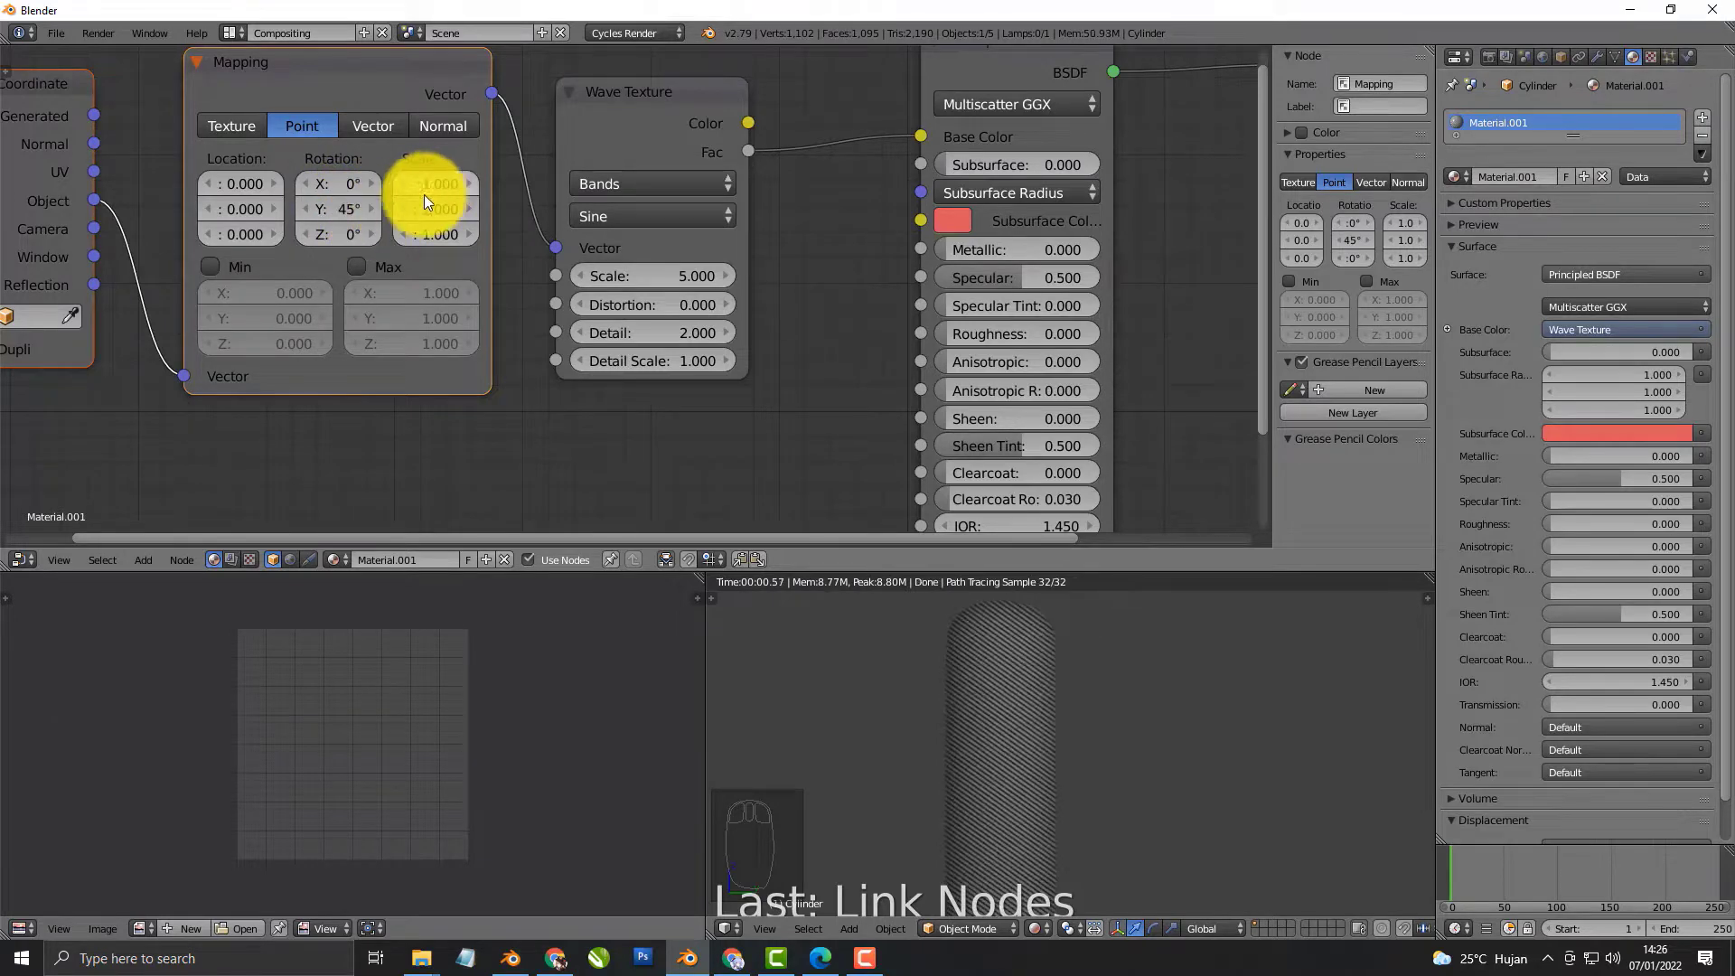
pyautogui.click(351, 188)
pyautogui.write('4')
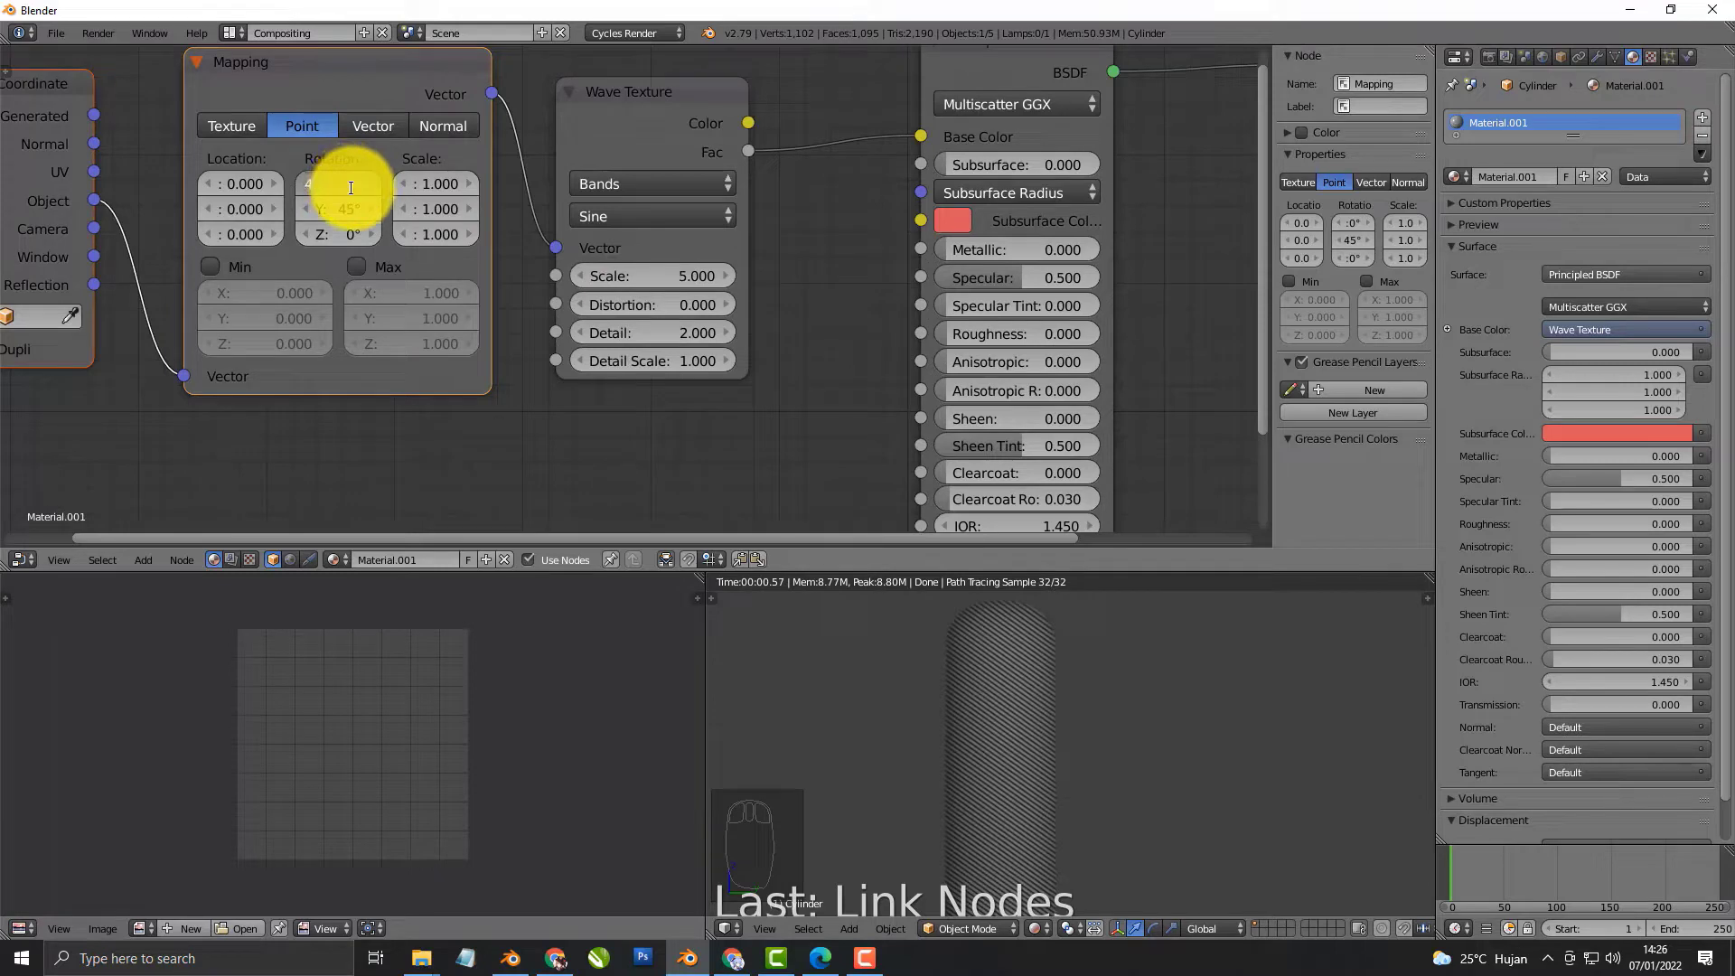
pyautogui.write('5')
pyautogui.press('Return')
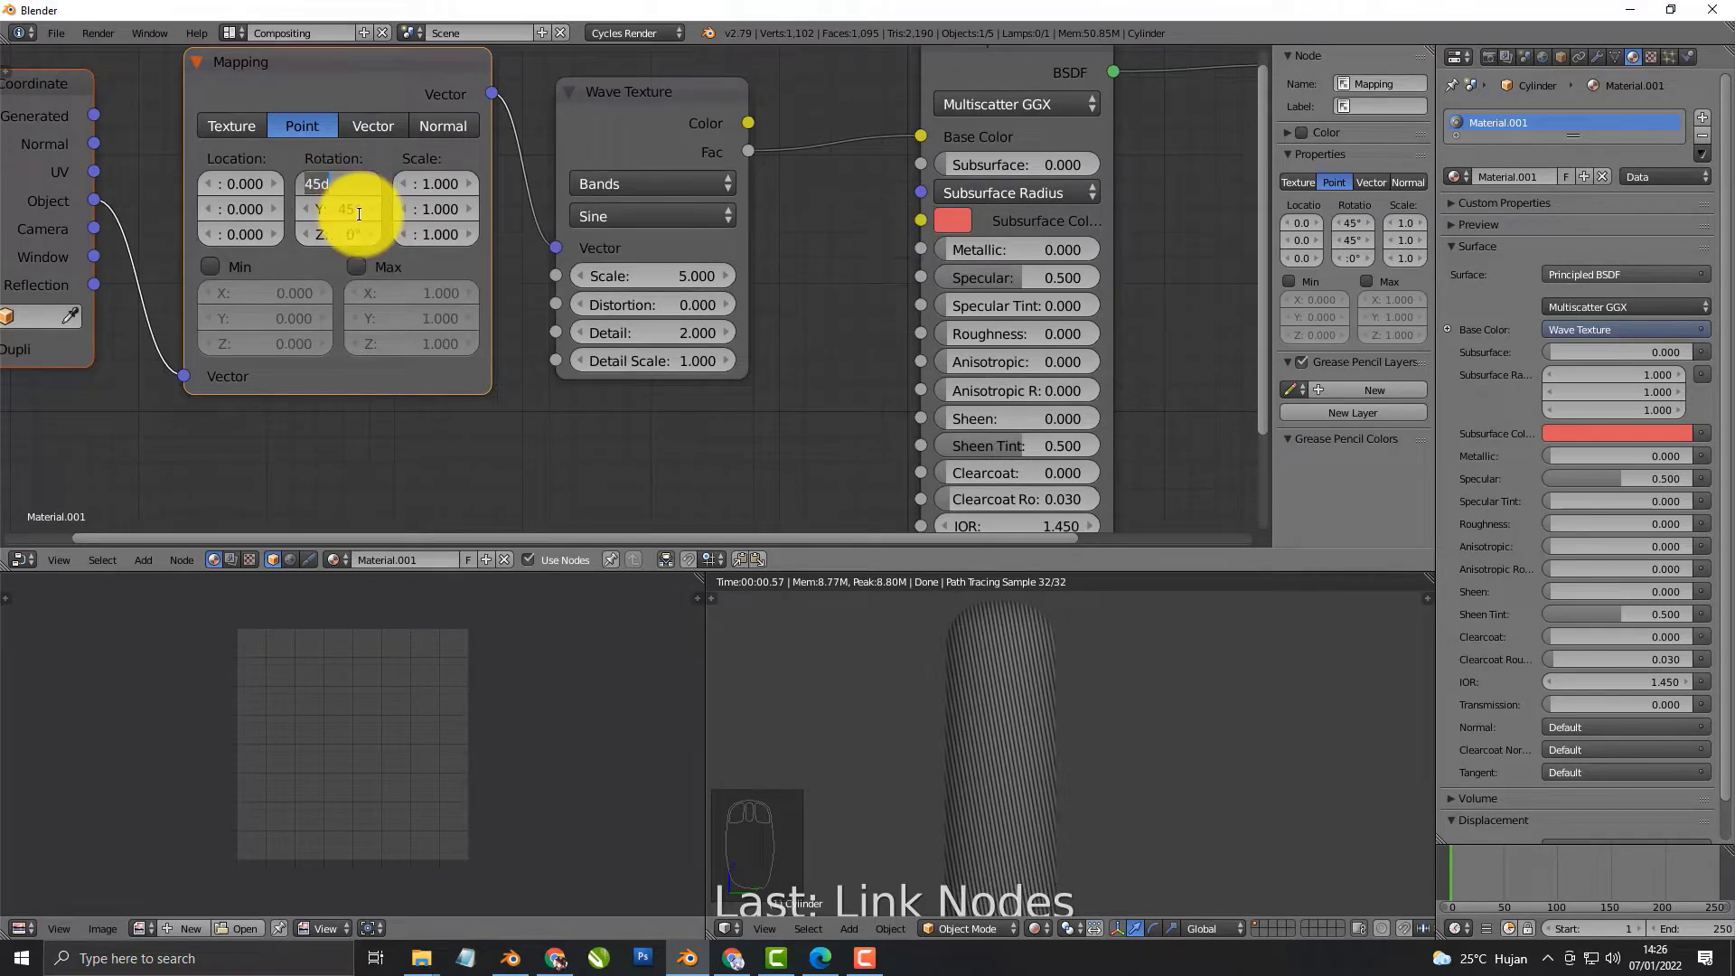
# Reset the Mapping node's X rotation to 0° and set its Z rotation to 45°
pyautogui.write('0')
pyautogui.press('Return')
pyautogui.click(347, 243)
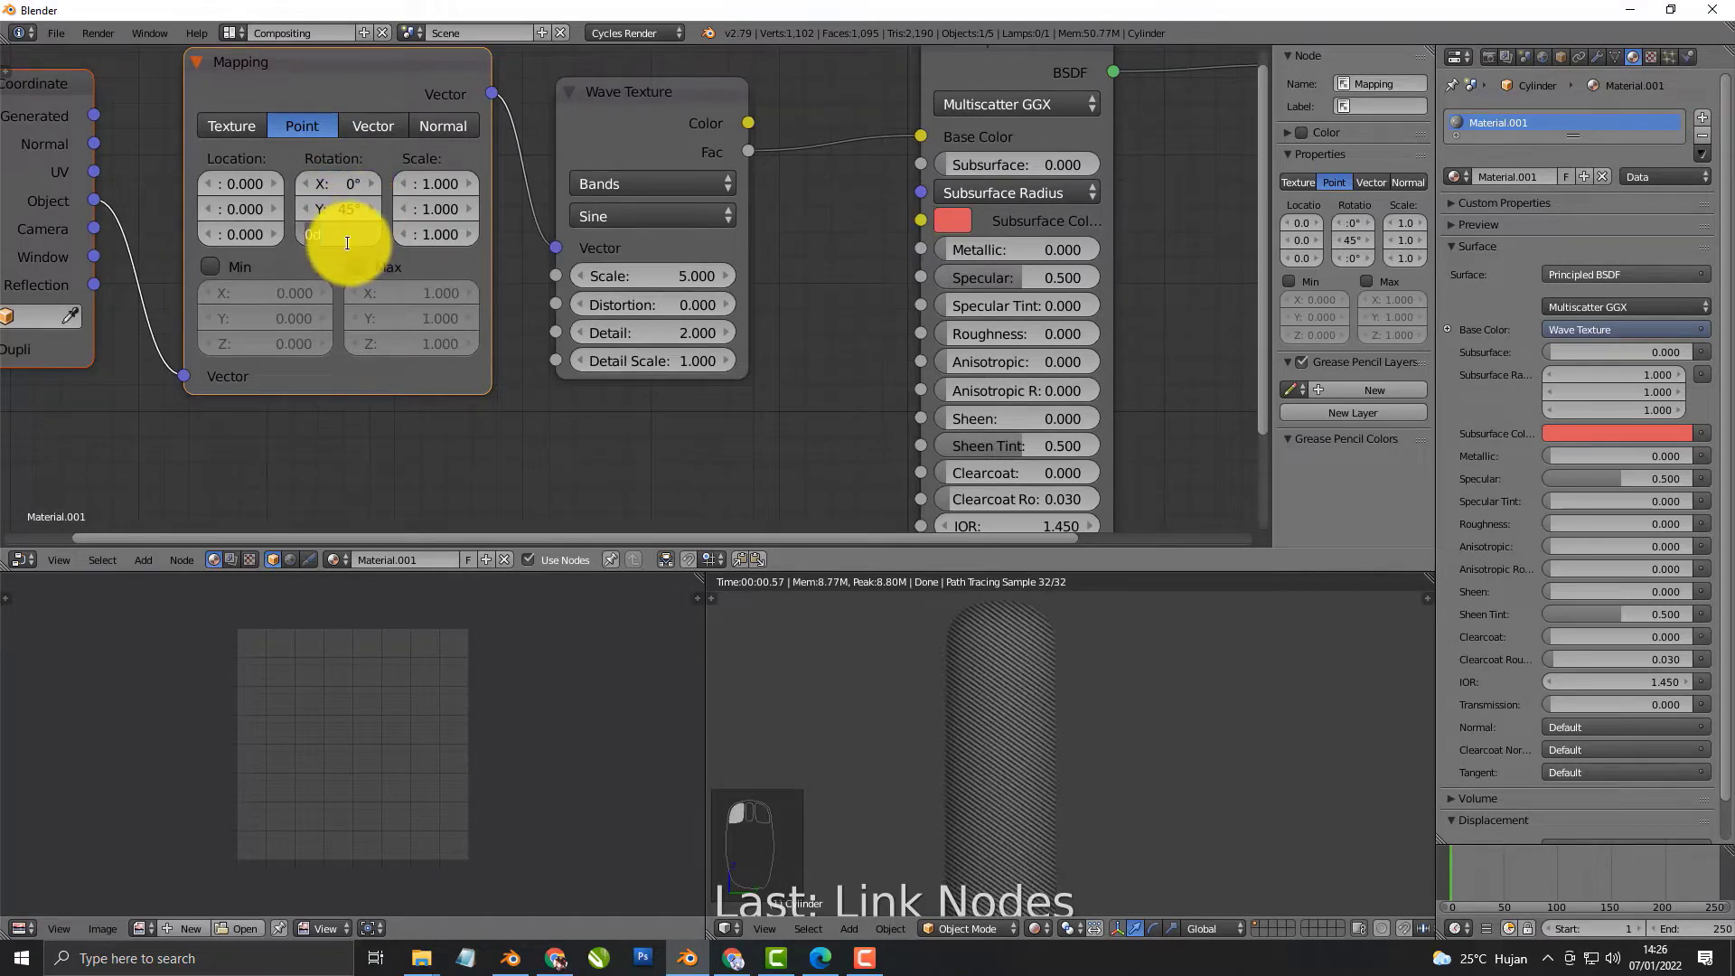
pyautogui.write('45')
pyautogui.press('Return')
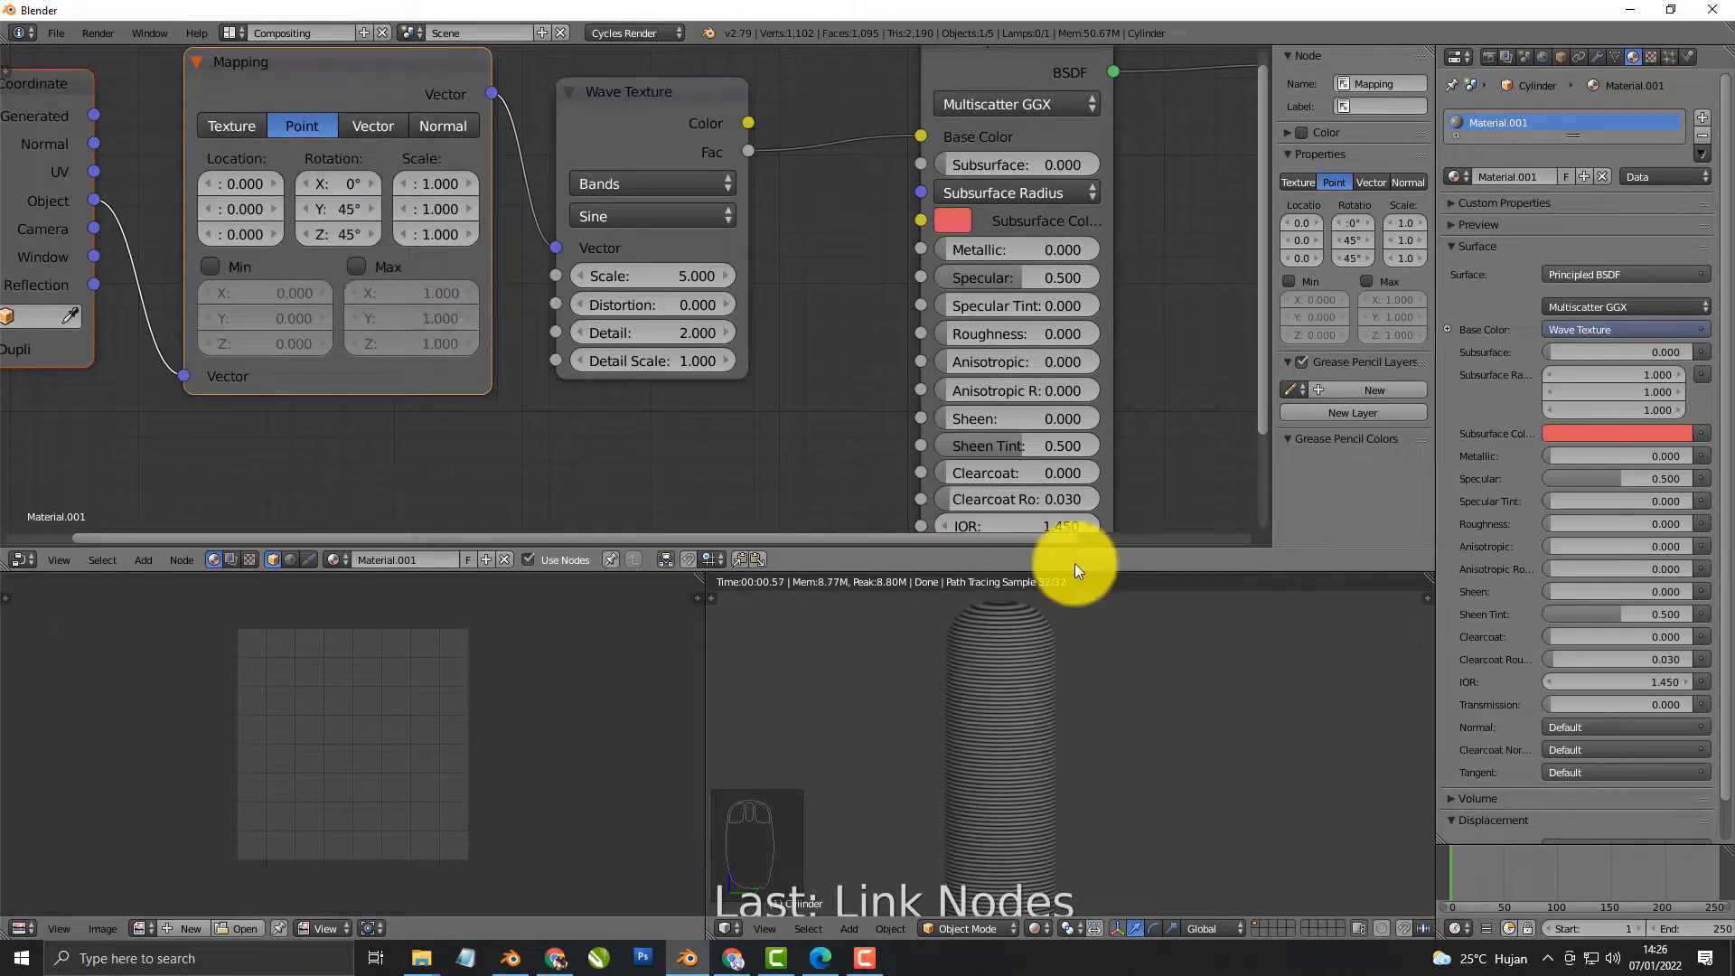
# Set the Wave Texture's scale to 0.05
pyautogui.moveTo(731, 400); pyautogui.dragTo(718, 399, button='middle')
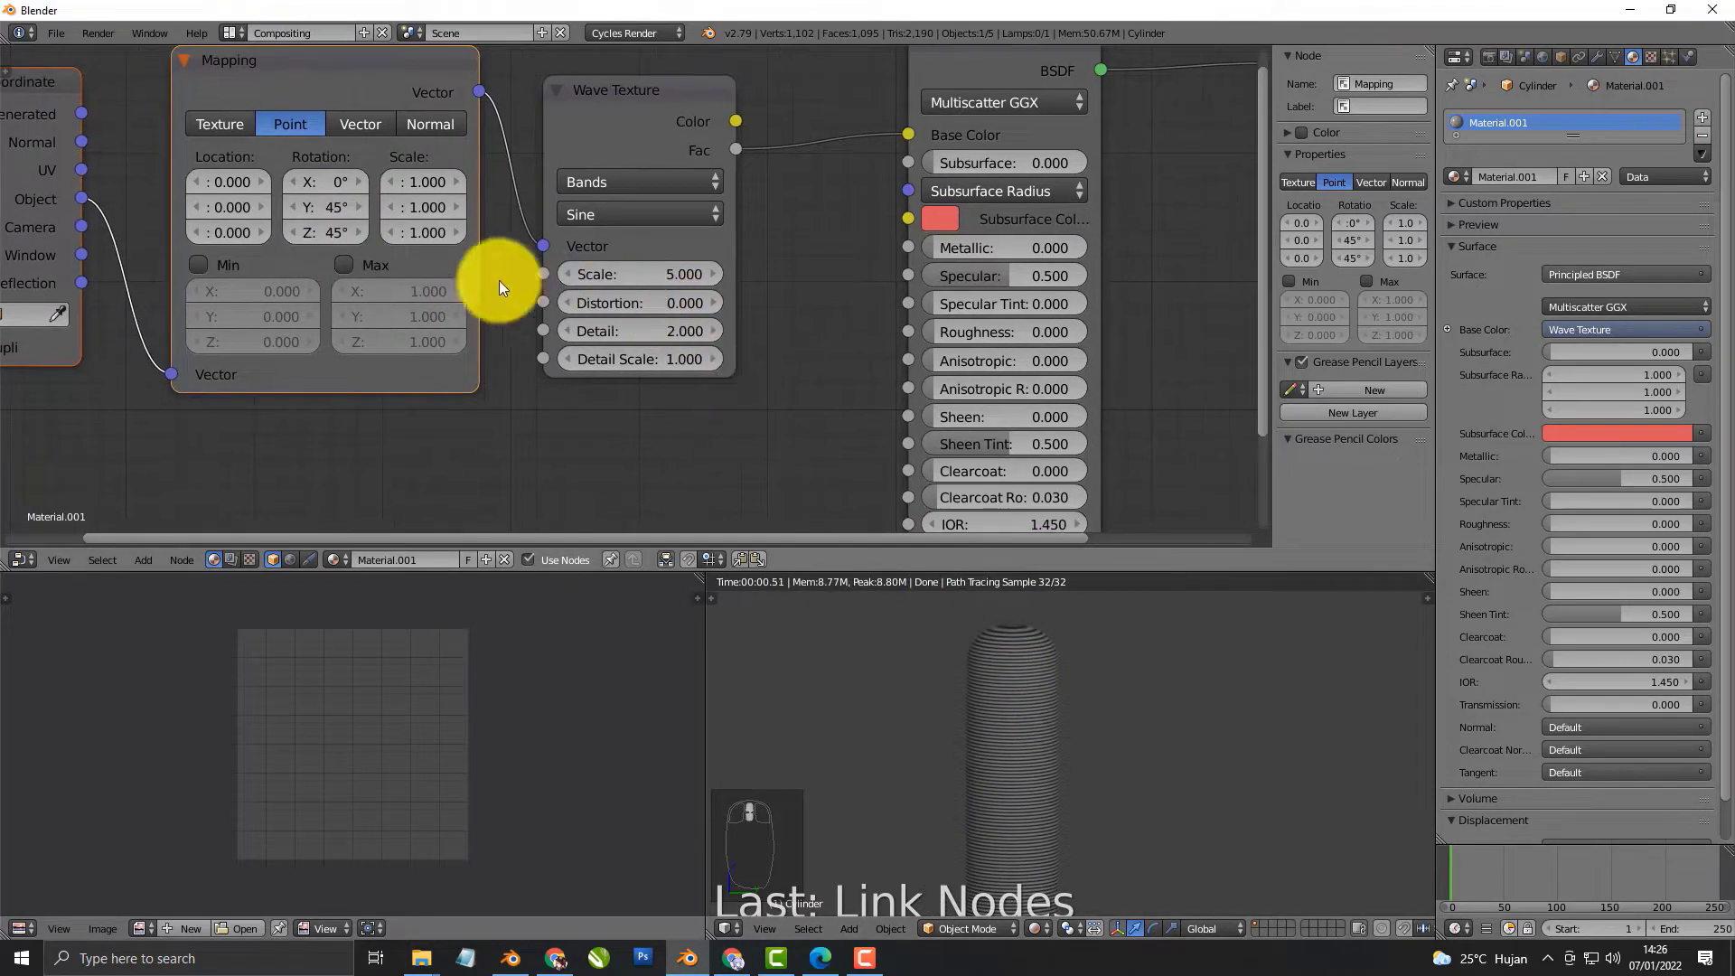
pyautogui.moveTo(638, 274); pyautogui.dragTo(578, 302)
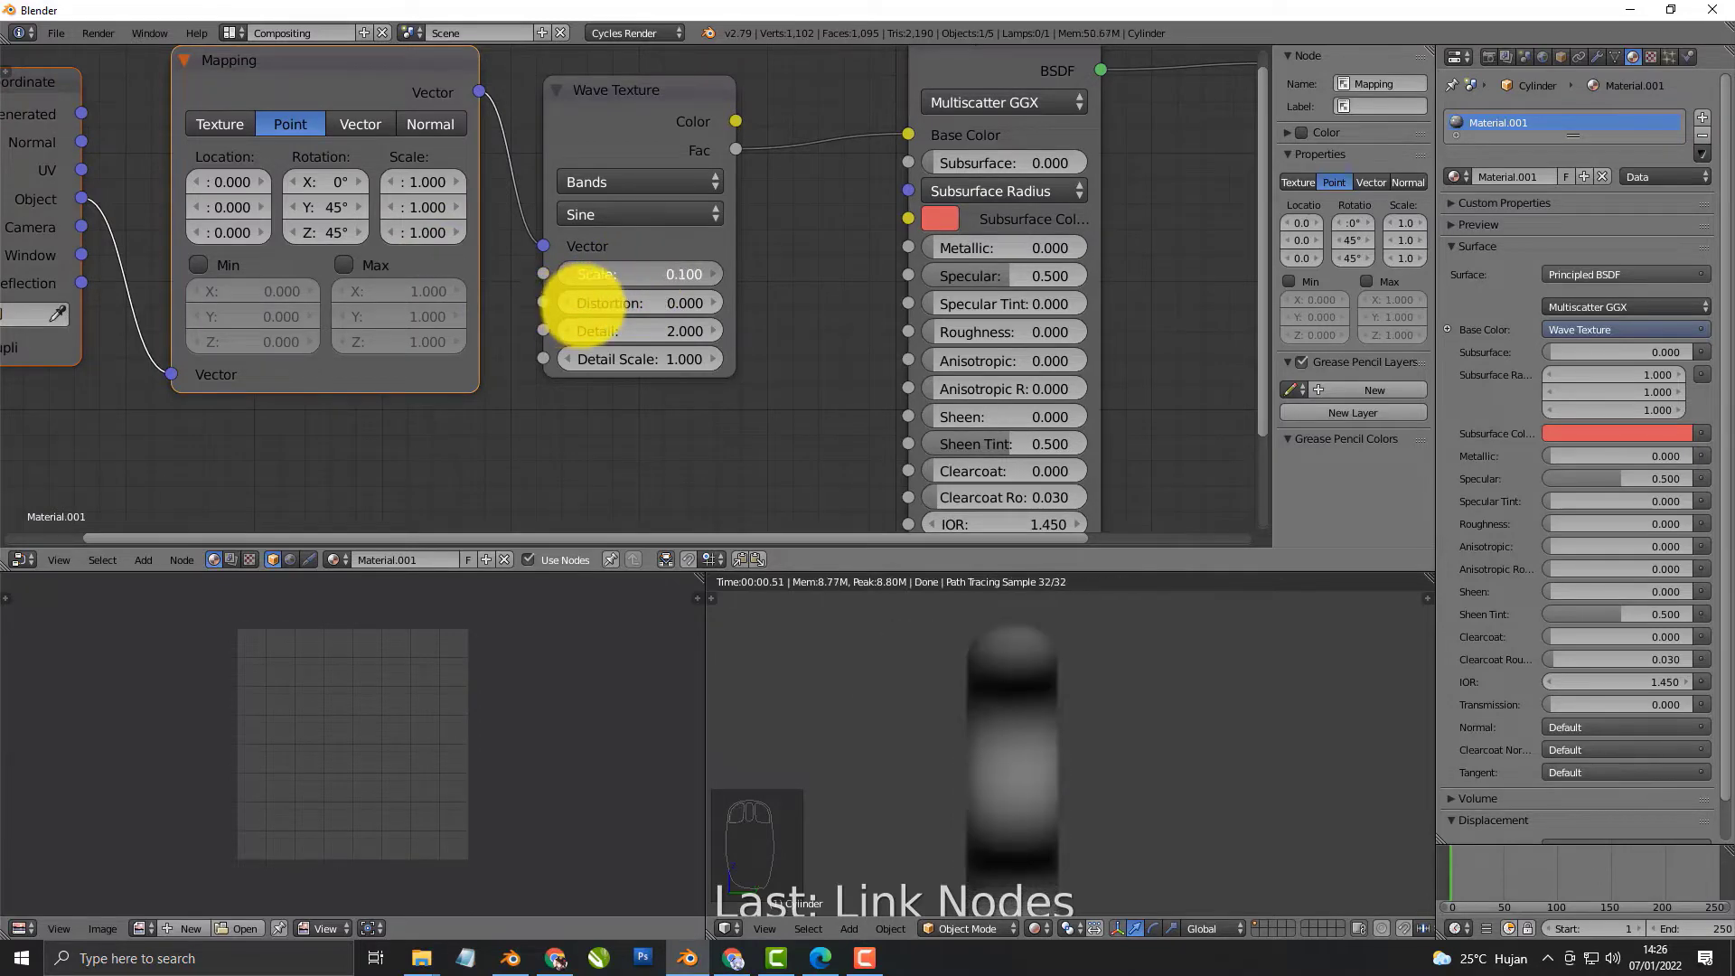
pyautogui.click(668, 280)
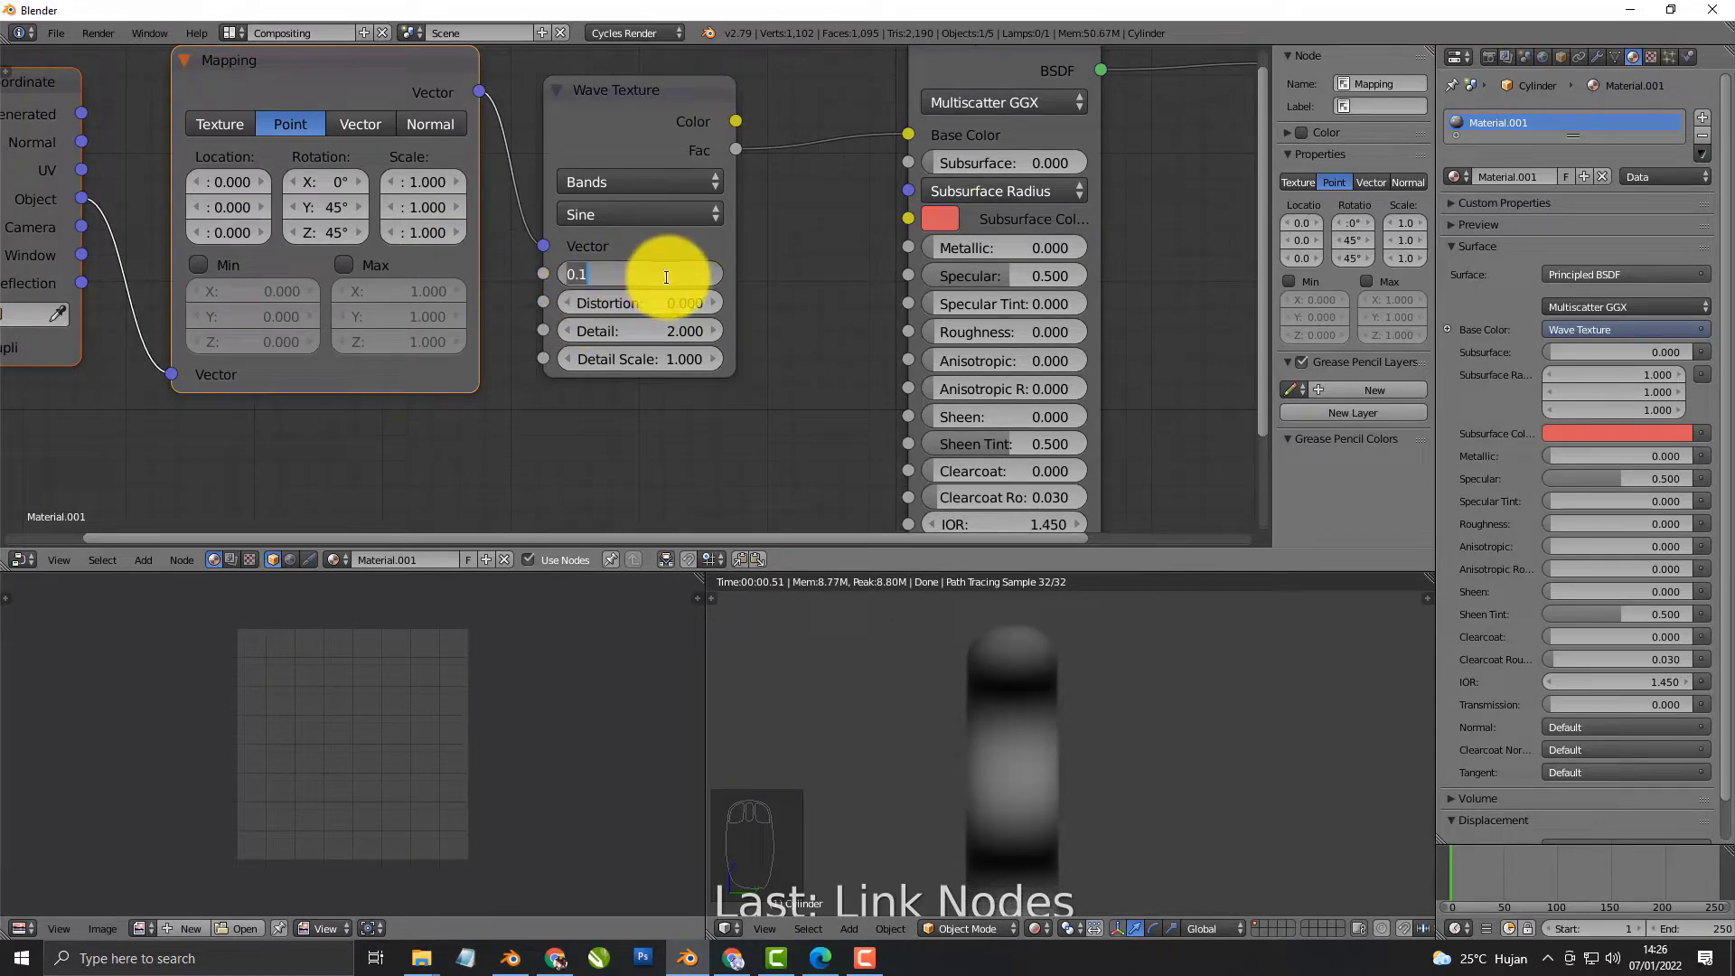
pyautogui.write('.05')
pyautogui.press('Return')
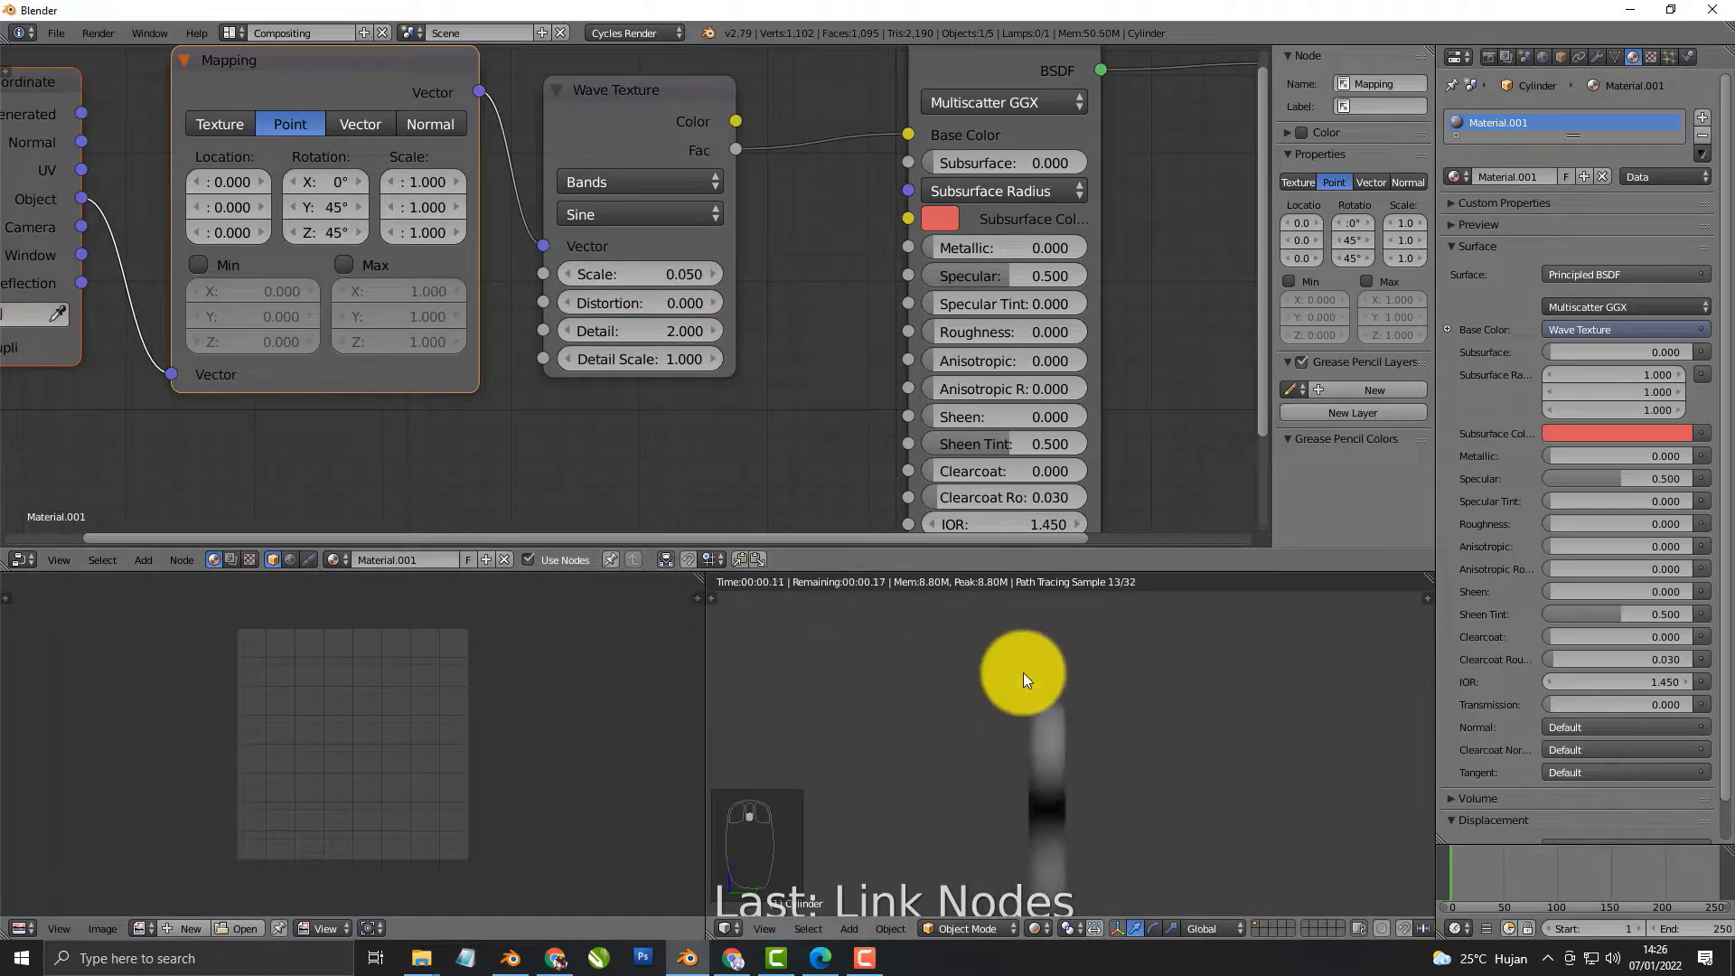
pyautogui.scroll(-2, 1023, 672)
# Insert a ColorRamp node on the link between the Wave Texture and the Principled BSDF
pyautogui.hotkey('shift', 'a')
pyautogui.click(779, 188)
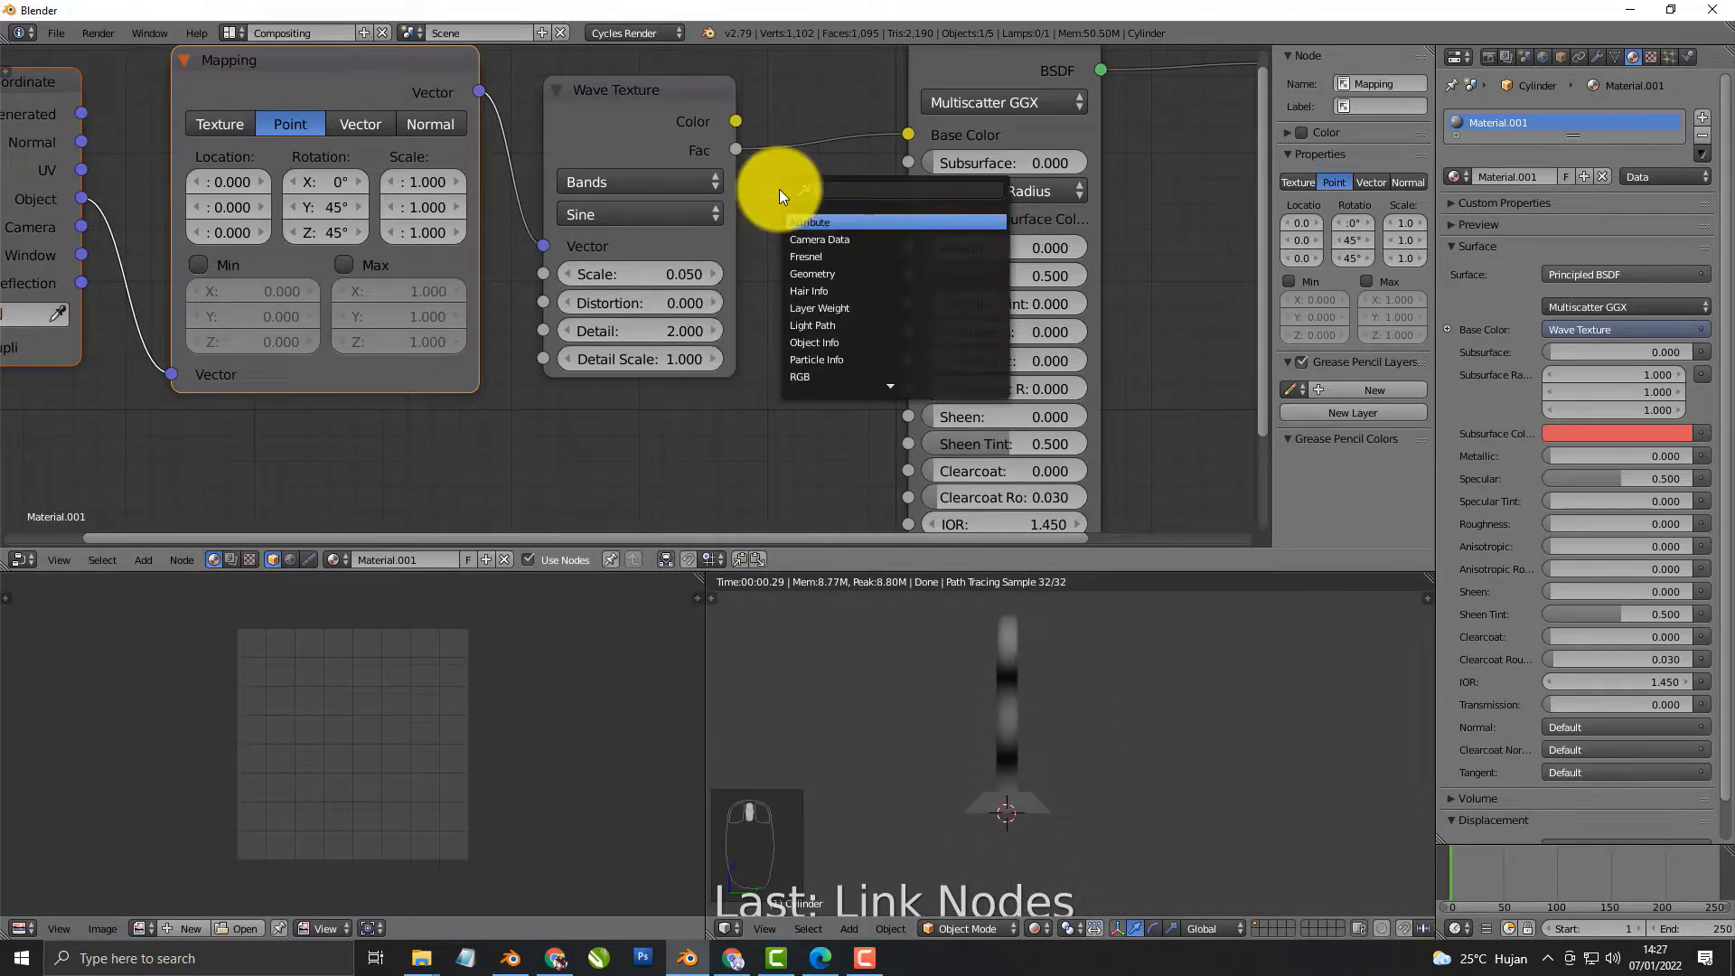
pyautogui.write('color')
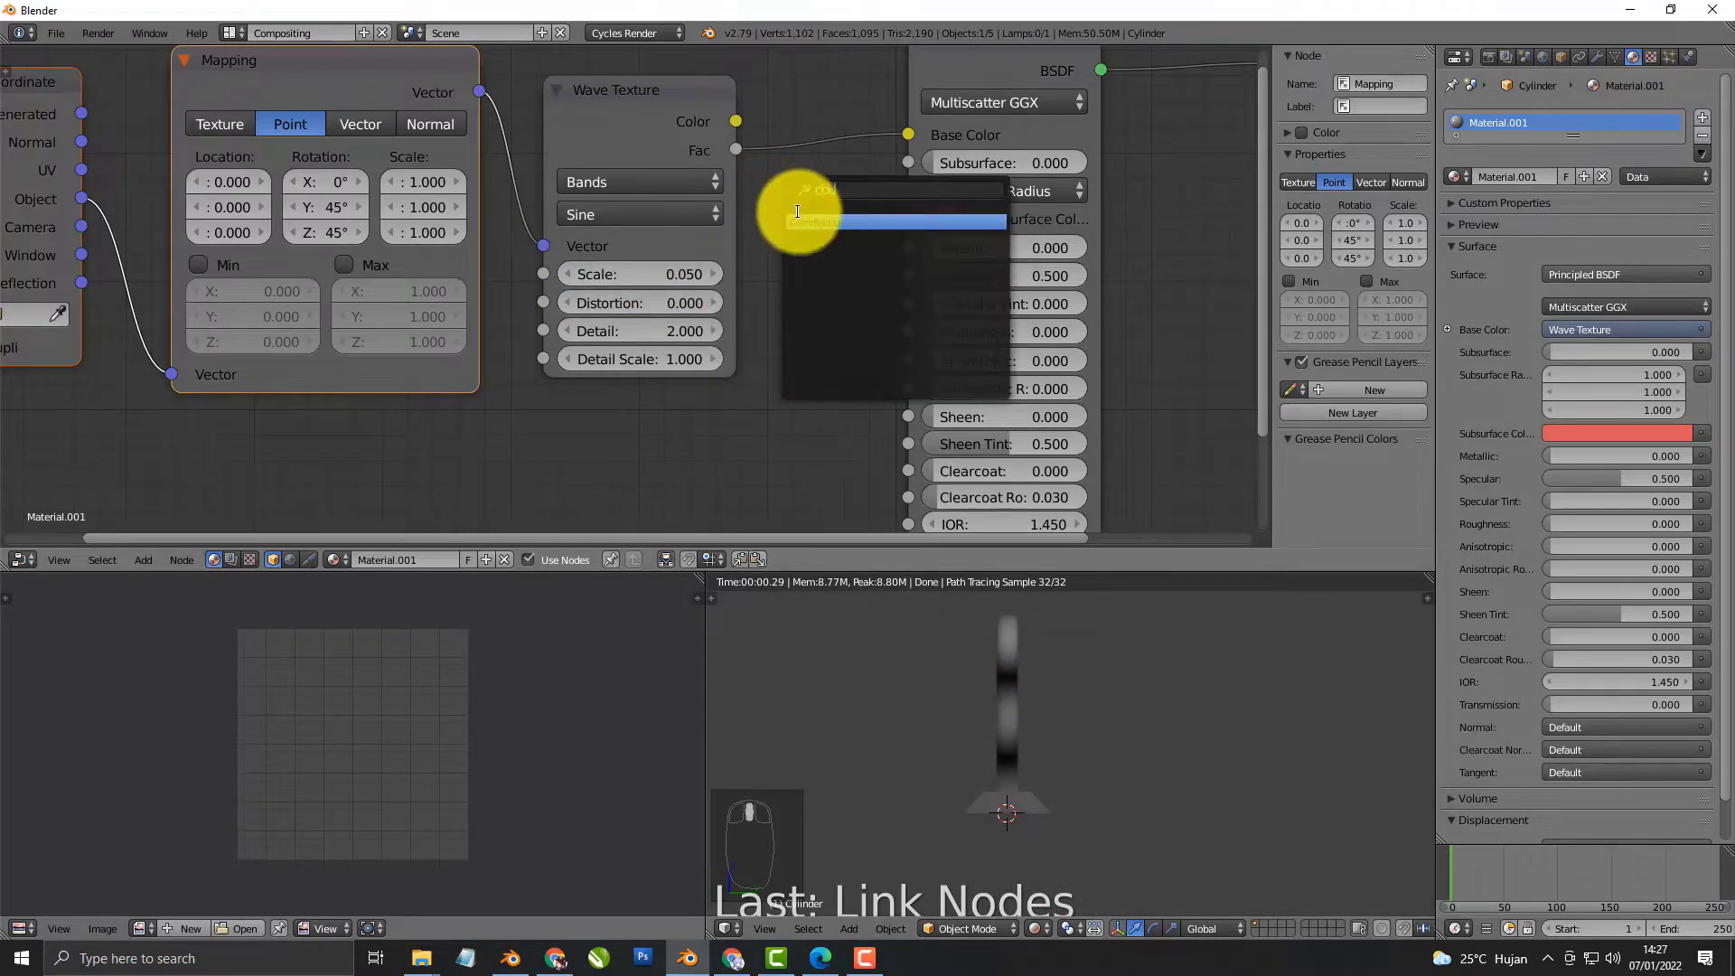
pyautogui.click(834, 227)
pyautogui.click(752, 103)
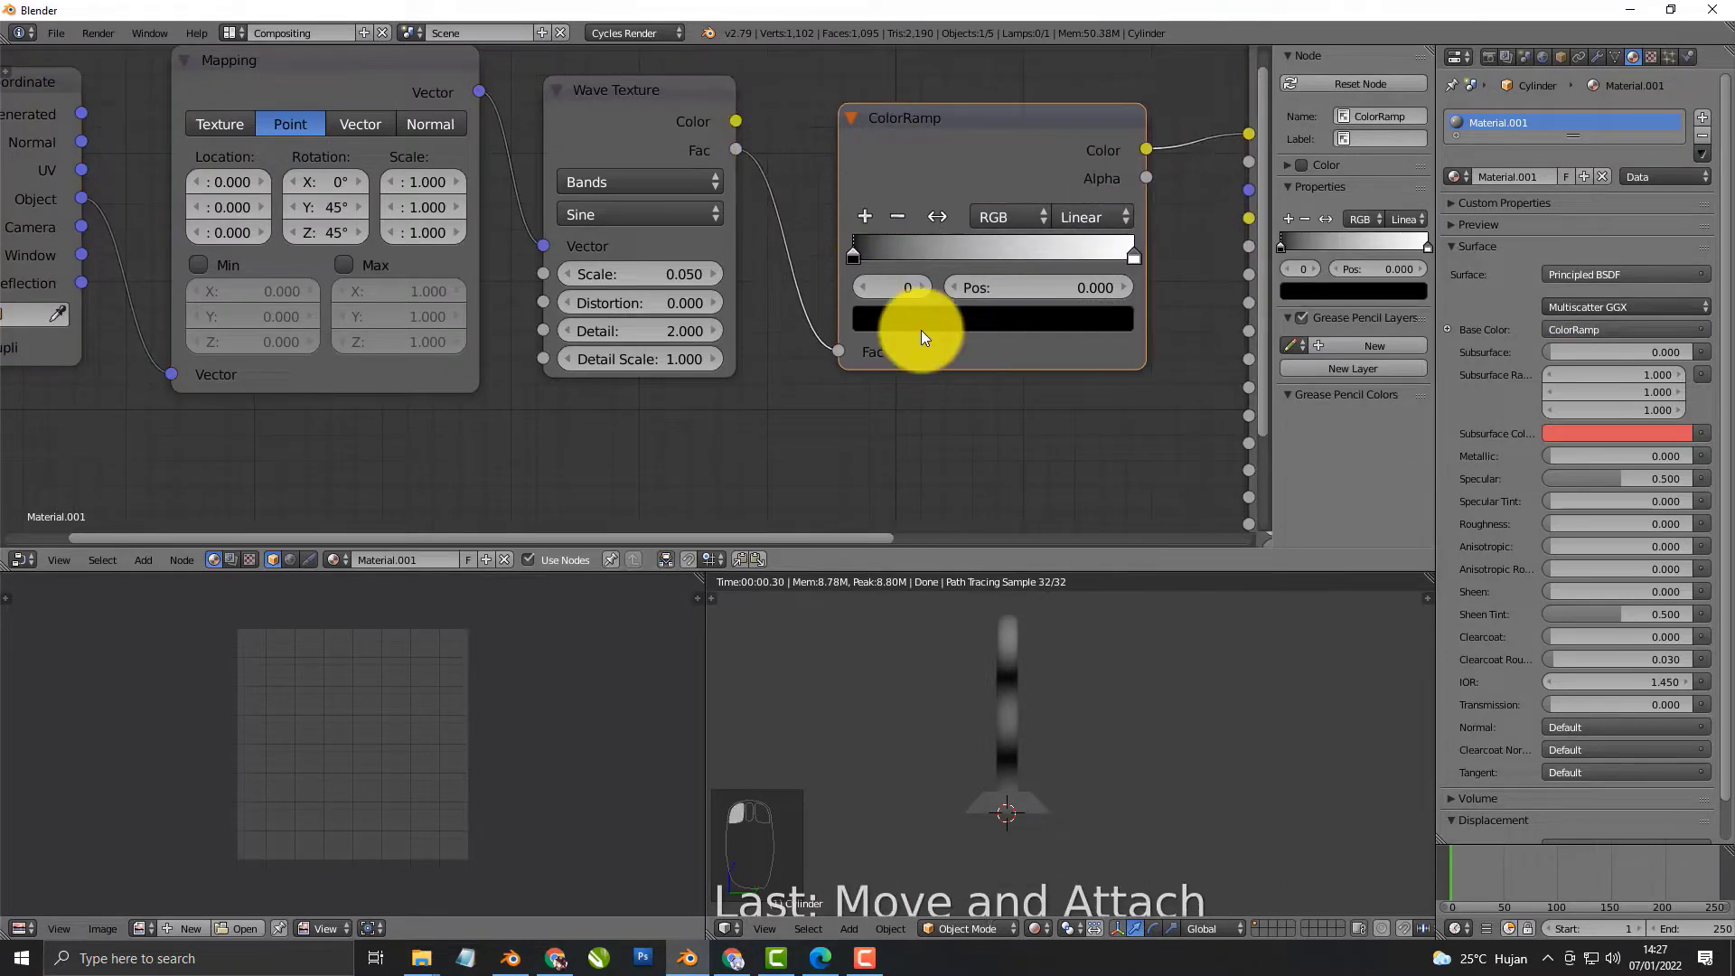
# Set the ColorRamp interpolation to Constant and move its white stop to about position 0.384
pyautogui.scroll(-2, 920, 329)
pyautogui.moveTo(920, 329); pyautogui.dragTo(763, 244, button='middle')
pyautogui.scroll(1, 741, 226)
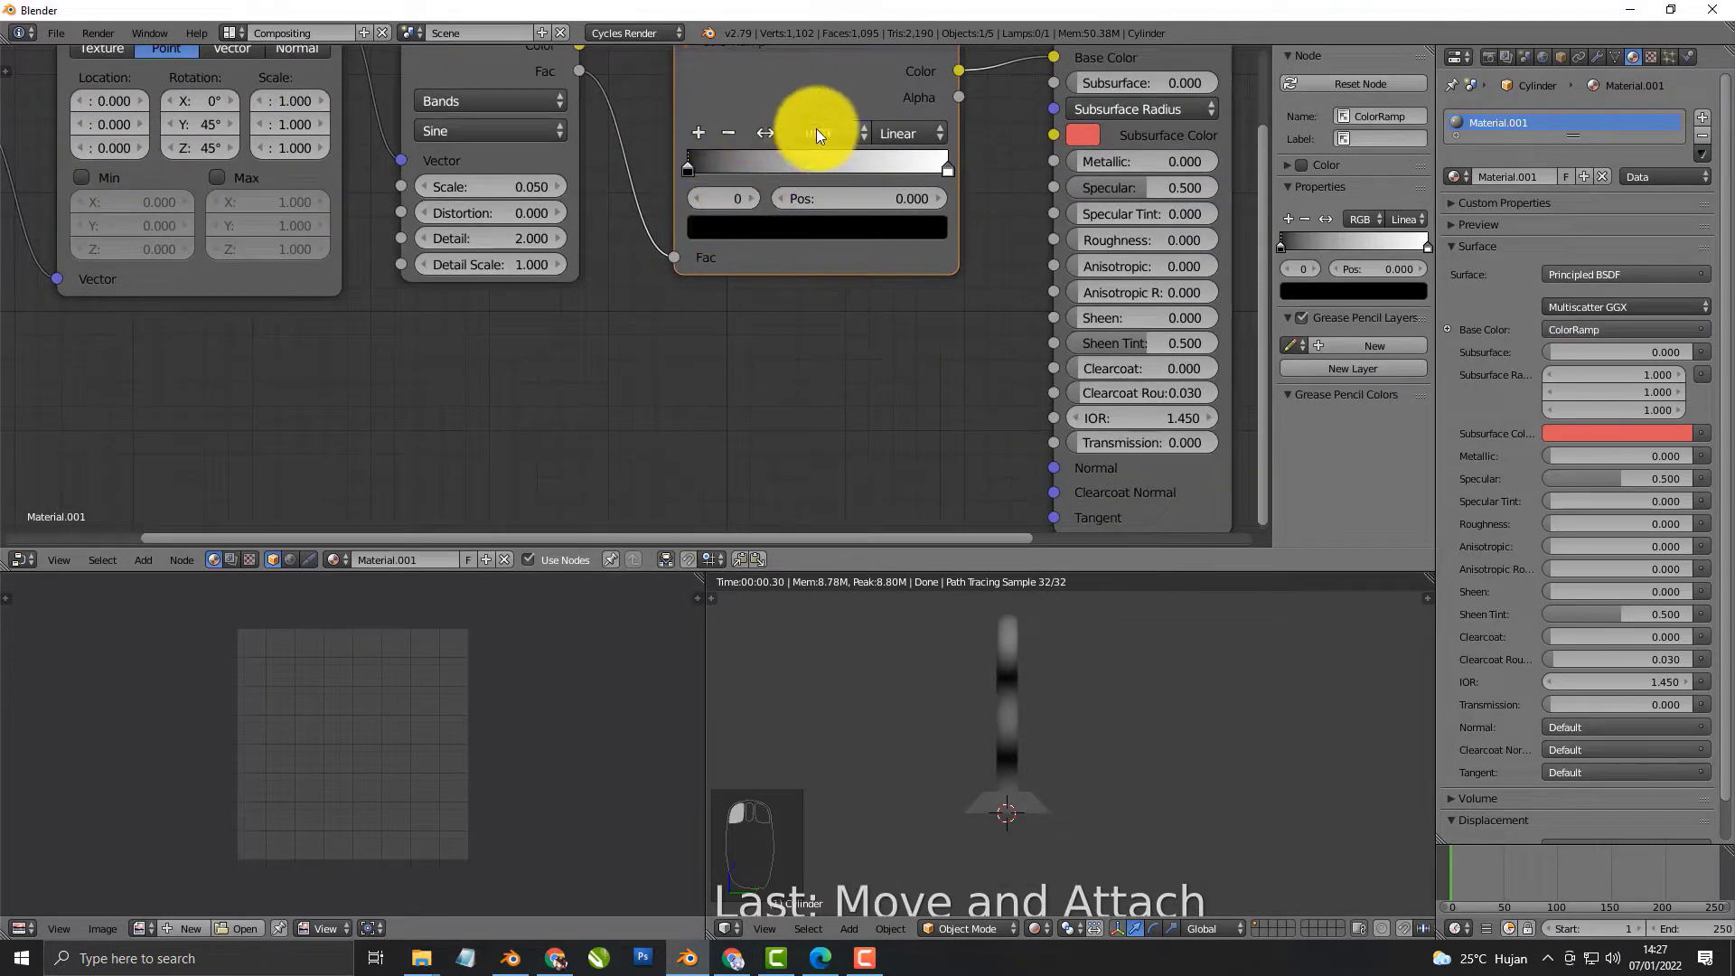
pyautogui.click(882, 132)
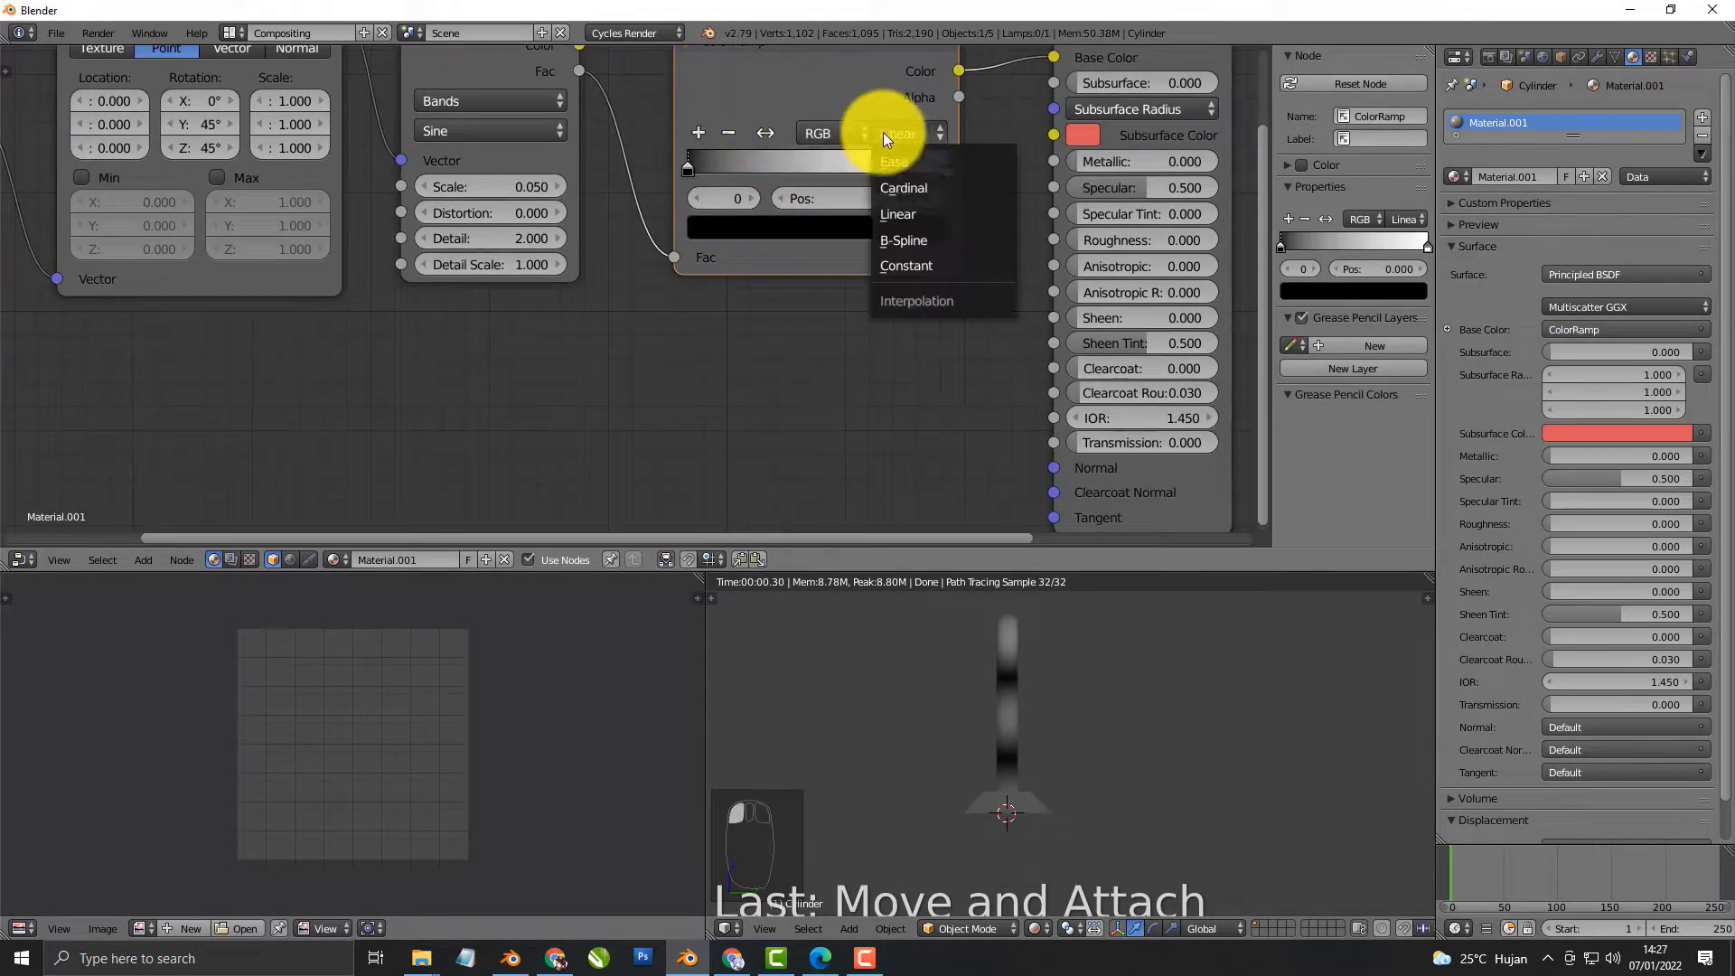
pyautogui.click(926, 260)
pyautogui.moveTo(931, 169); pyautogui.dragTo(785, 177)
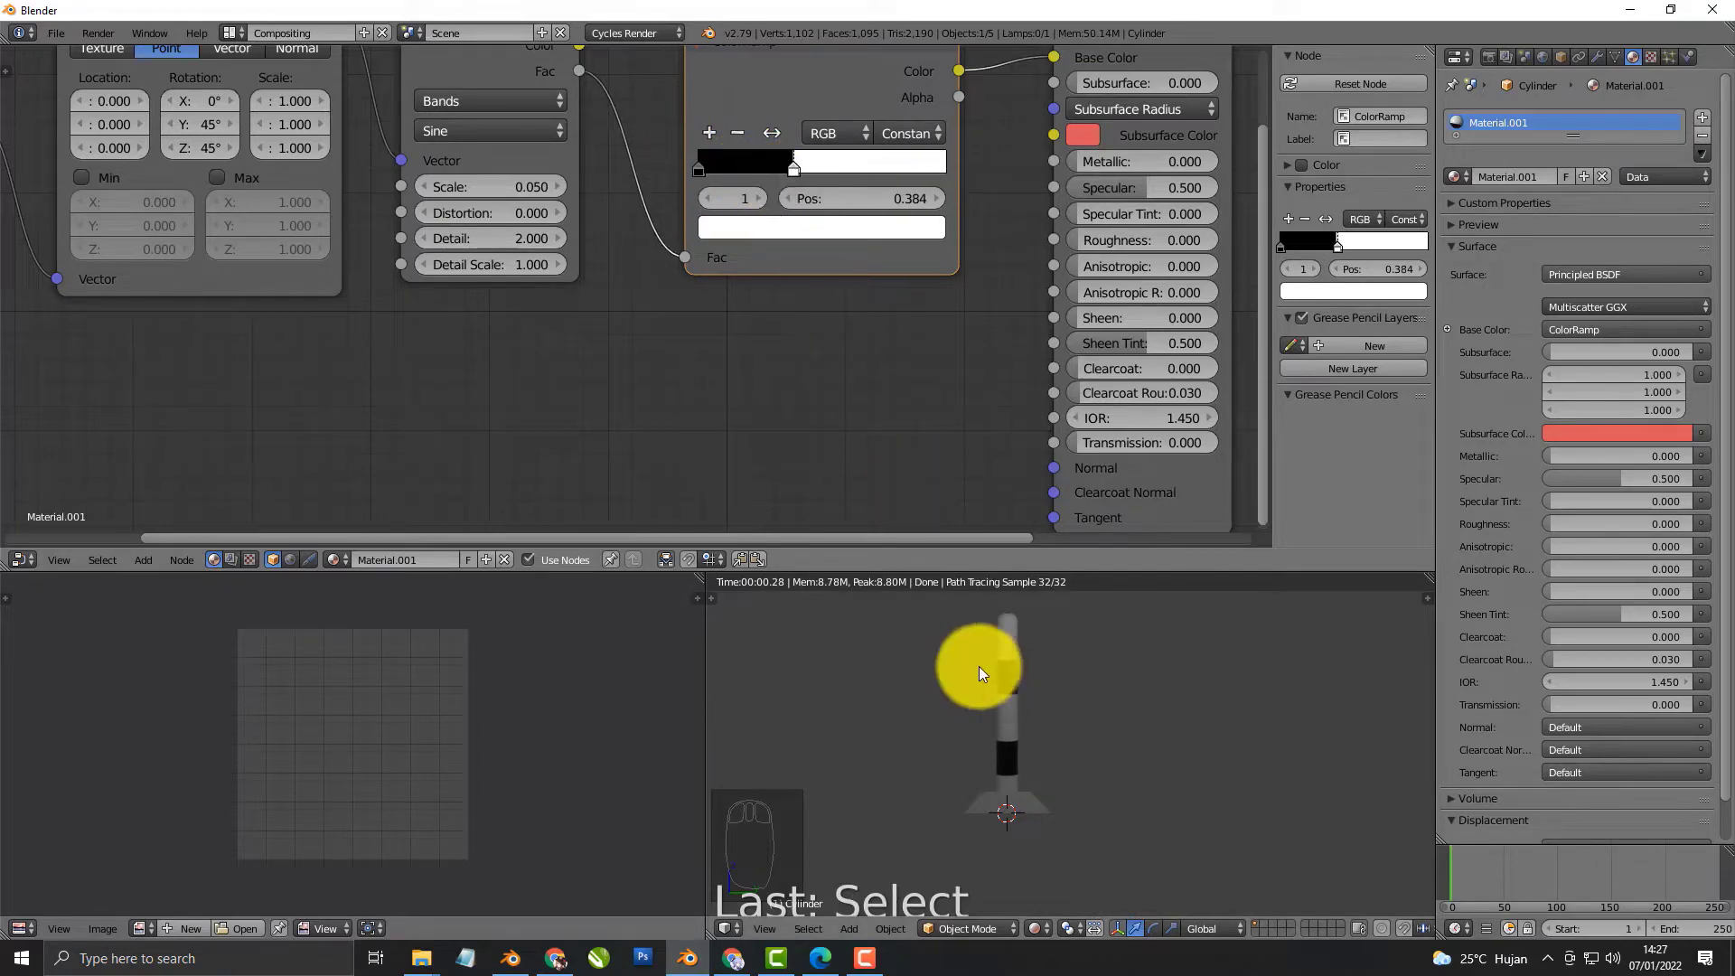
# Set the Mapping node's X location to 0.2 and select the node
pyautogui.moveTo(571, 301); pyautogui.dragTo(676, 413, button='middle')
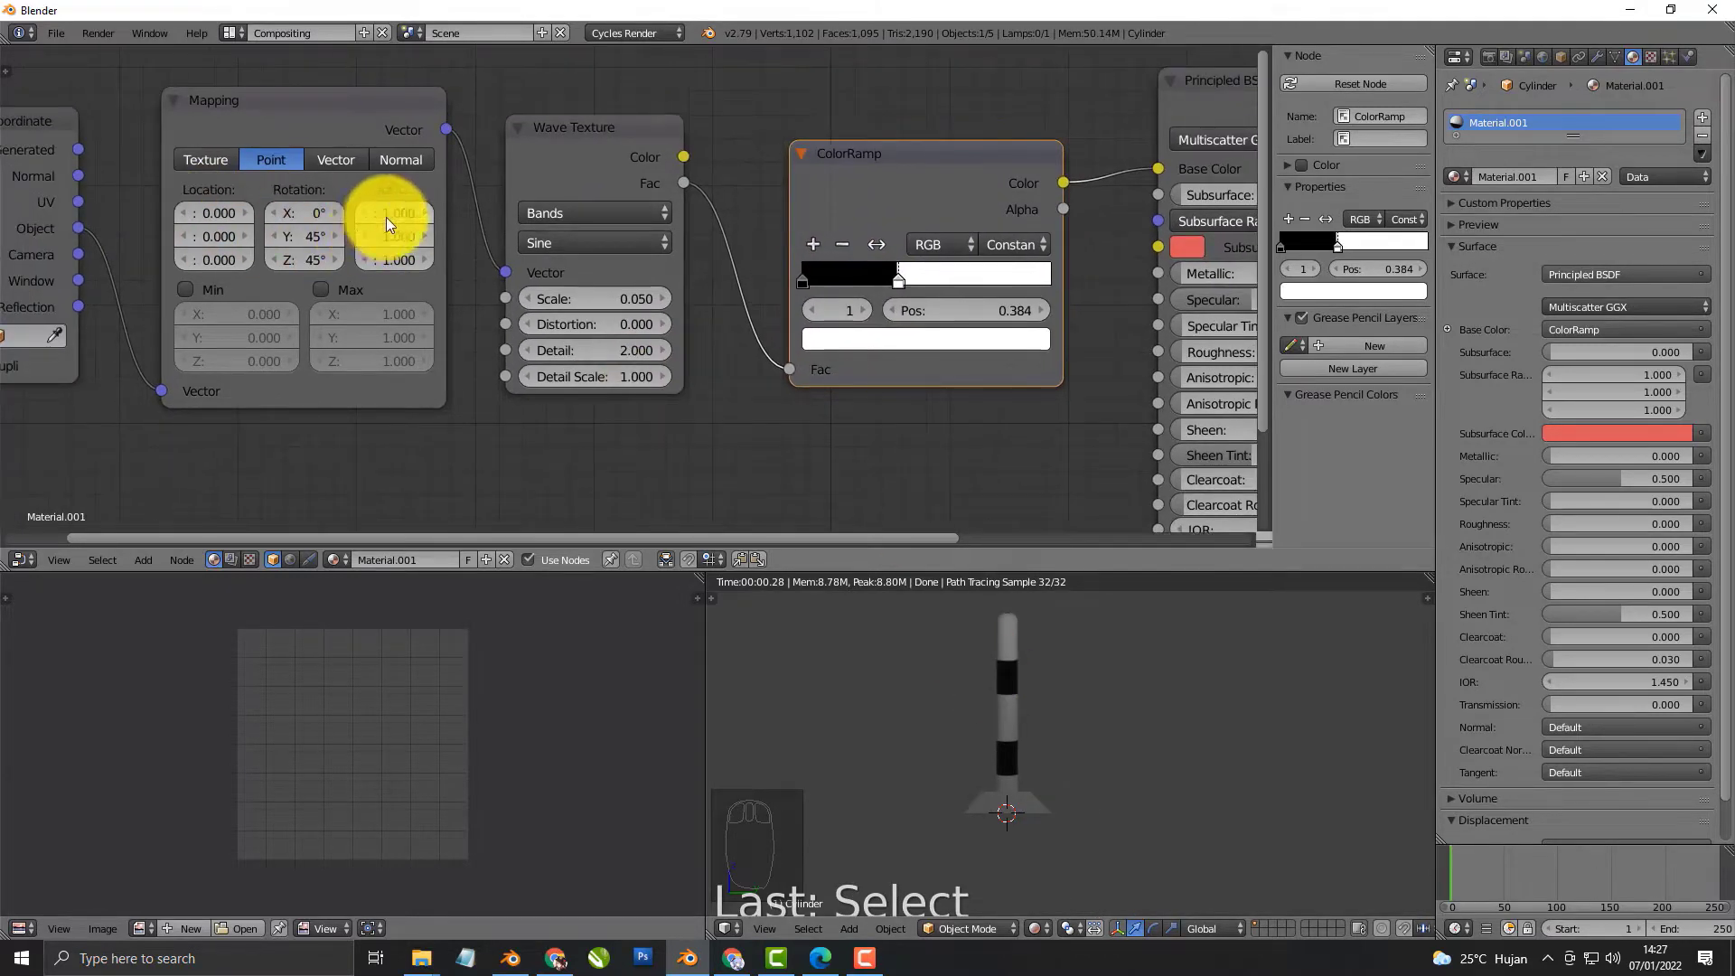
pyautogui.scroll(1, 562, 332)
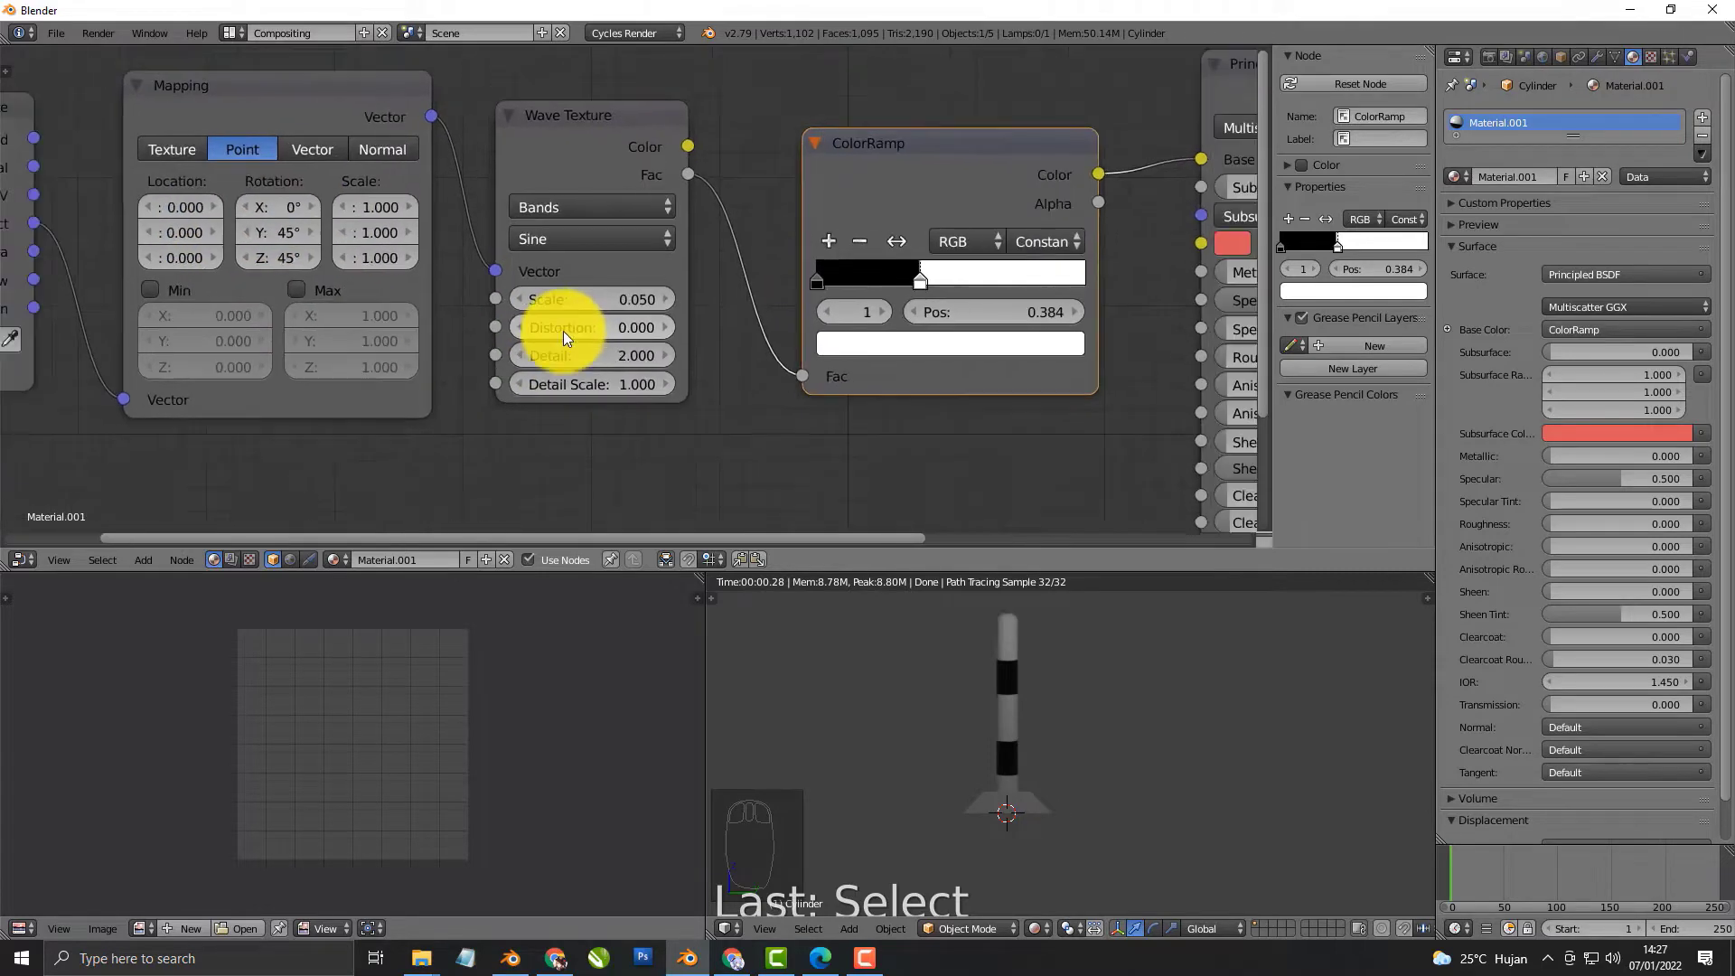
pyautogui.scroll(-2, 562, 332)
pyautogui.moveTo(333, 258); pyautogui.dragTo(462, 274, button='middle')
pyautogui.scroll(1, 463, 274)
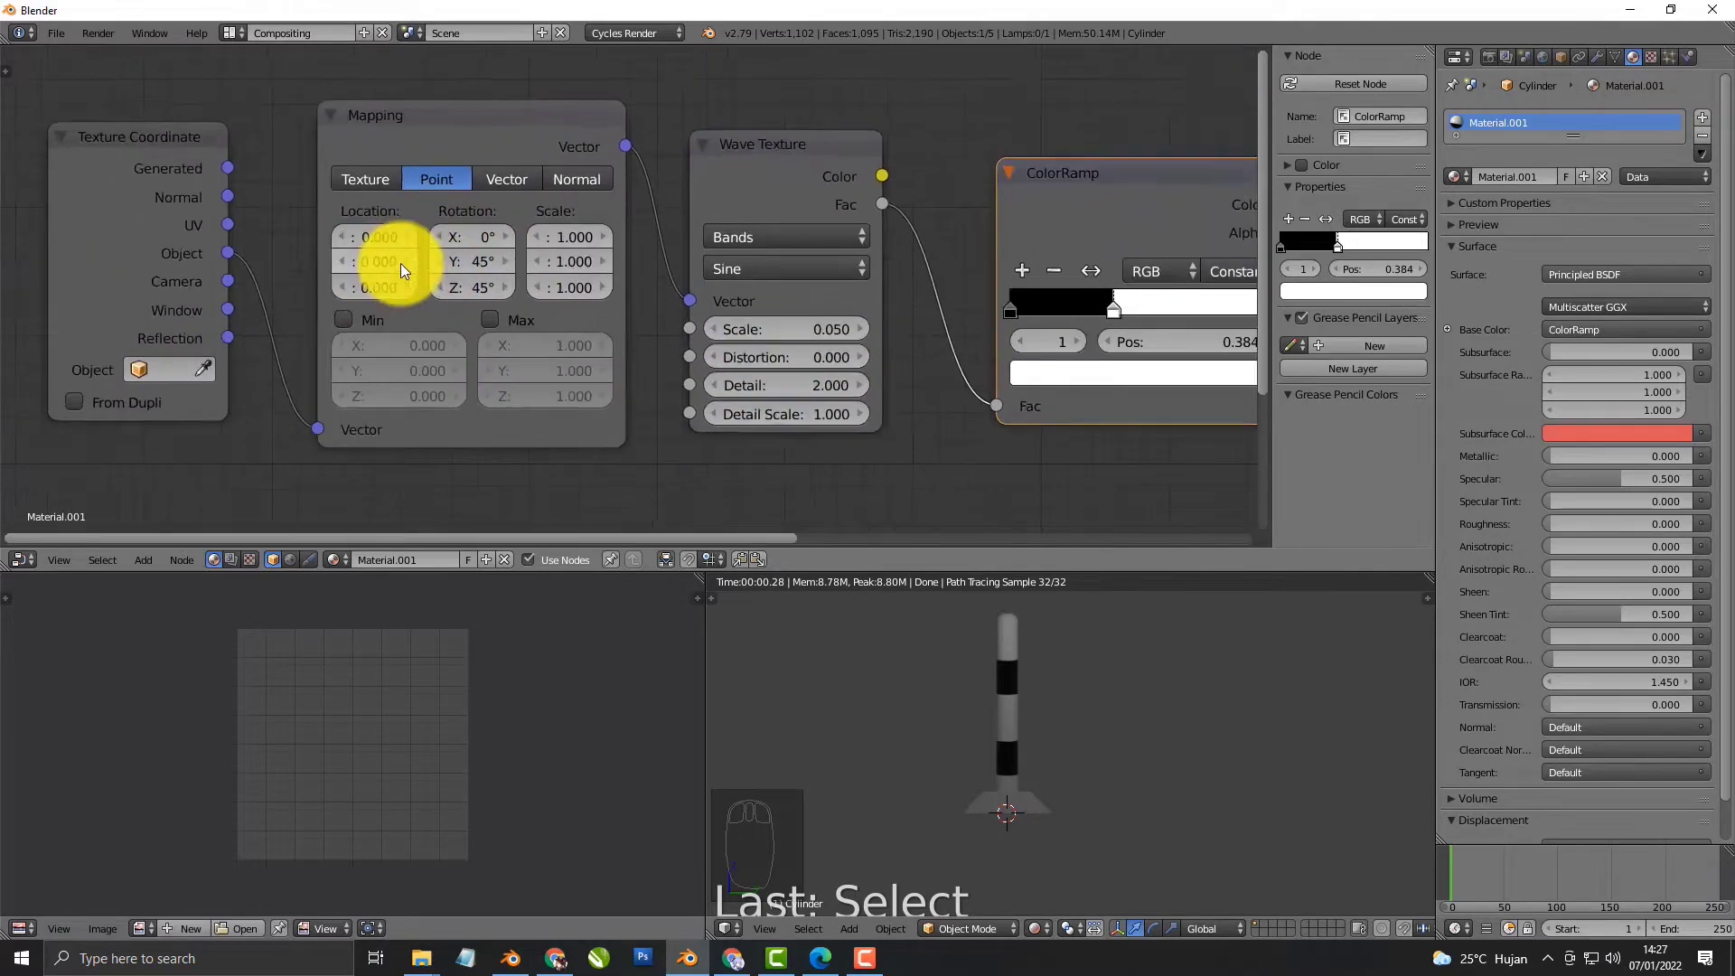
pyautogui.click(412, 238)
pyautogui.click(394, 242)
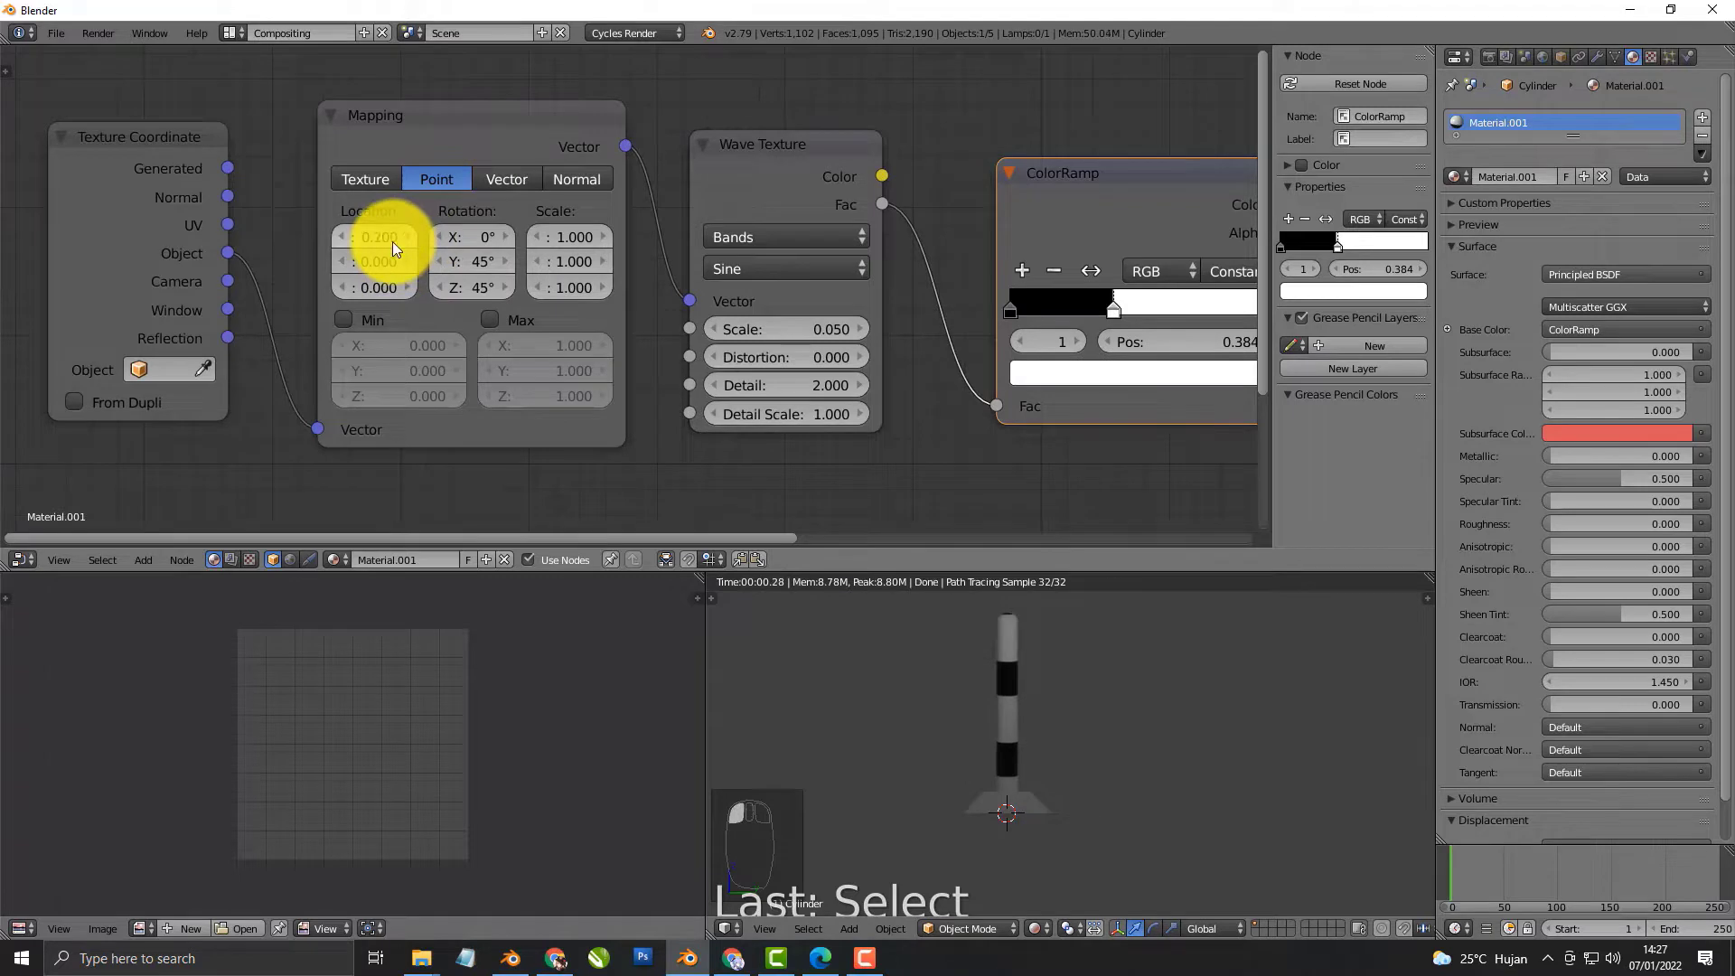
pyautogui.click(465, 133)
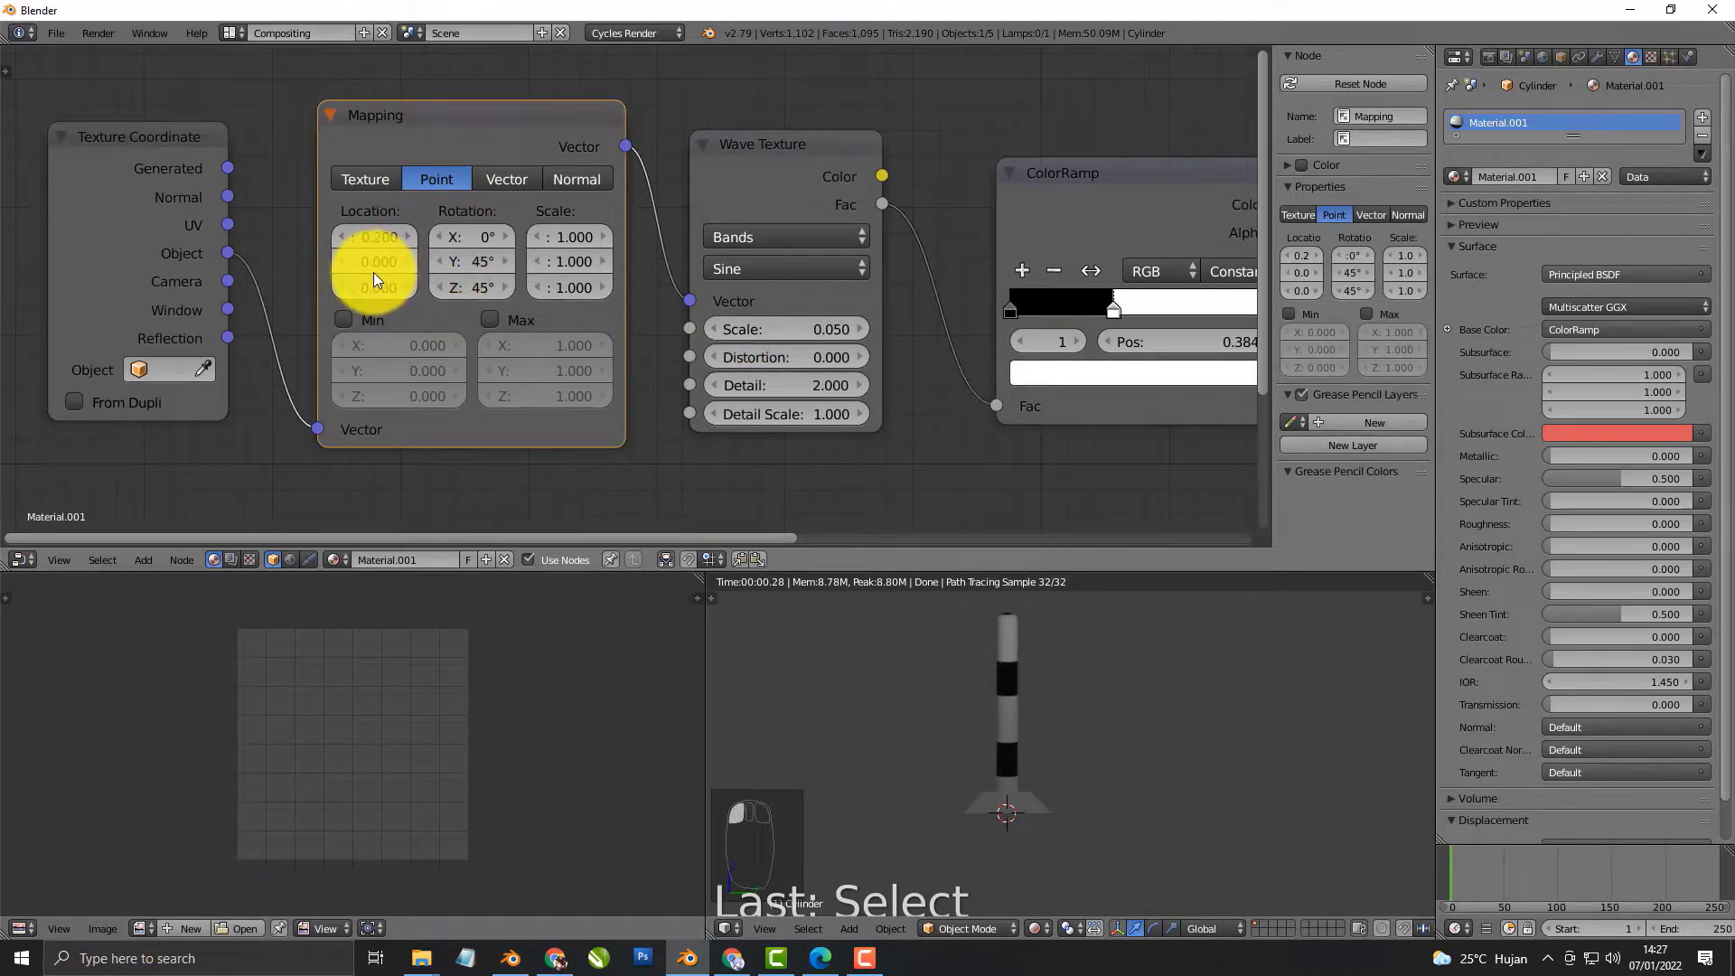
# Widen the Mapping node and set its Z location to -1.2 to shift the stripes along the cylinder
pyautogui.moveTo(322, 196); pyautogui.dragTo(266, 201)
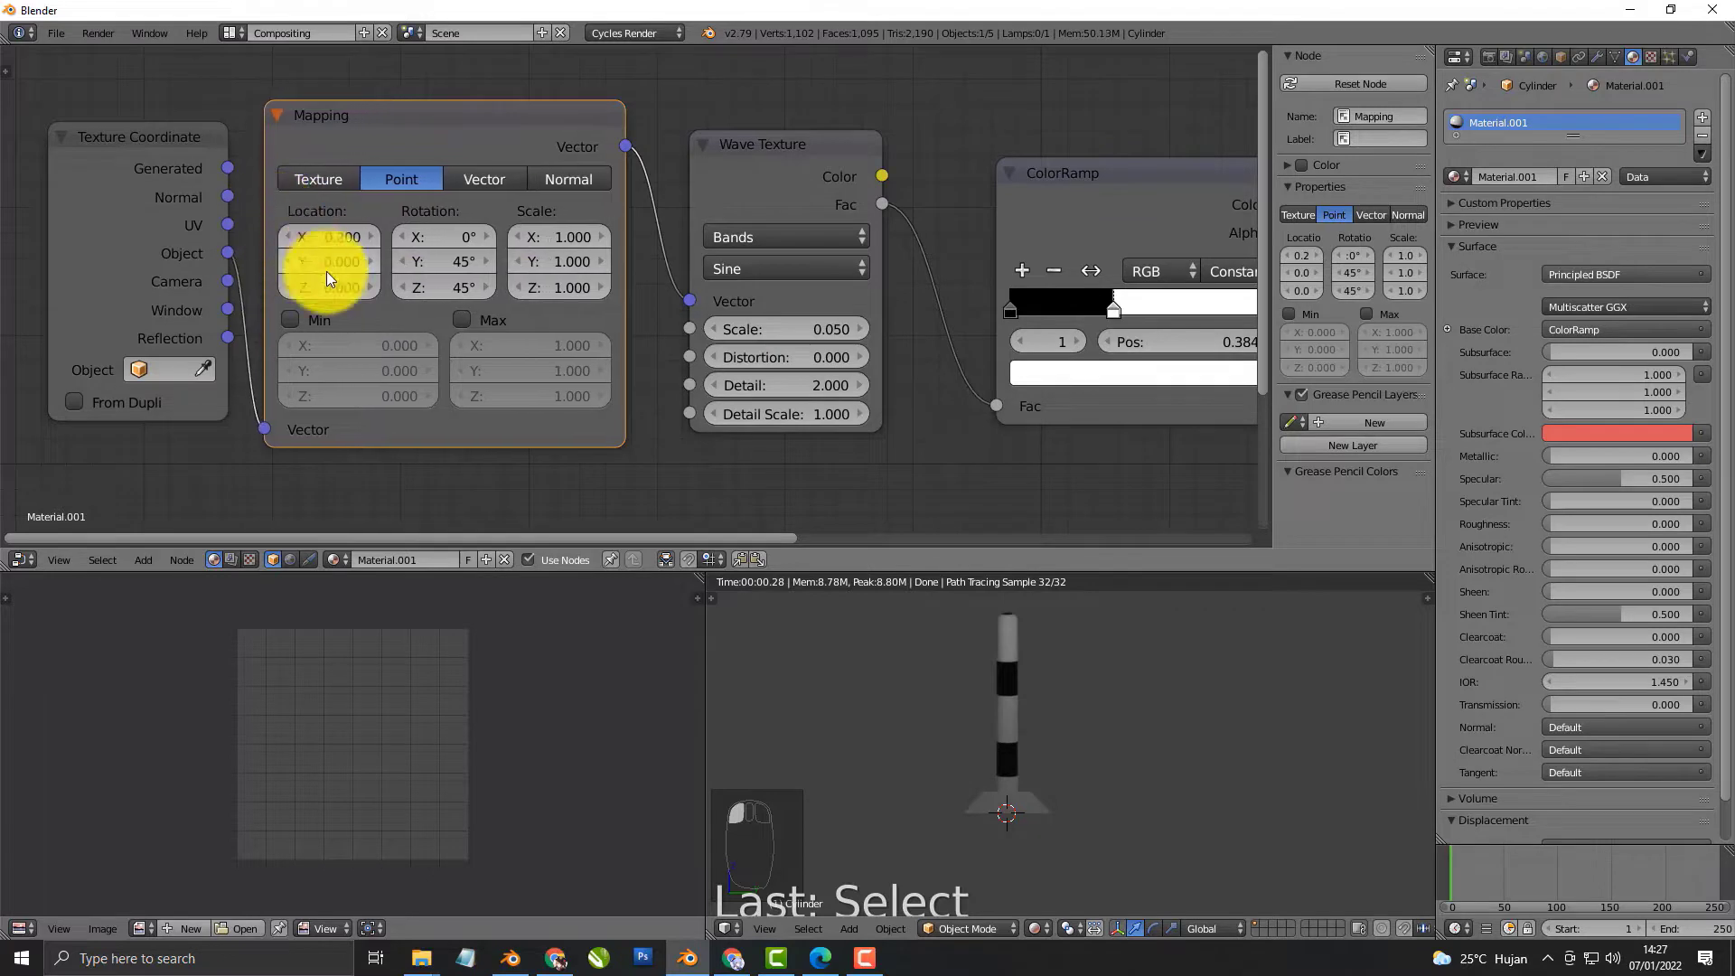
pyautogui.click(365, 285)
pyautogui.moveTo(339, 287)
pyautogui.mouseDown()
pyautogui.moveTo(381, 289)
pyautogui.moveTo(321, 272)
pyautogui.moveTo(338, 273)
pyautogui.mouseUp()
pyautogui.scroll(-3, 958, 714)
pyautogui.scroll(1, 1004, 728)
pyautogui.keyDown('shift'); pyautogui.moveTo(995, 725); pyautogui.dragTo(1011, 743, button='middle'); pyautogui.keyUp('shift')
pyautogui.moveTo(974, 402); pyautogui.dragTo(739, 375, button='middle')
pyautogui.scroll(-4, 895, 314)
pyautogui.moveTo(1084, 332); pyautogui.dragTo(900, 336, button='middle')
# Return the viewport to solid shading, select the lamp and raise it along Z well above the cylinder
pyautogui.hotkey('shift', 'z')
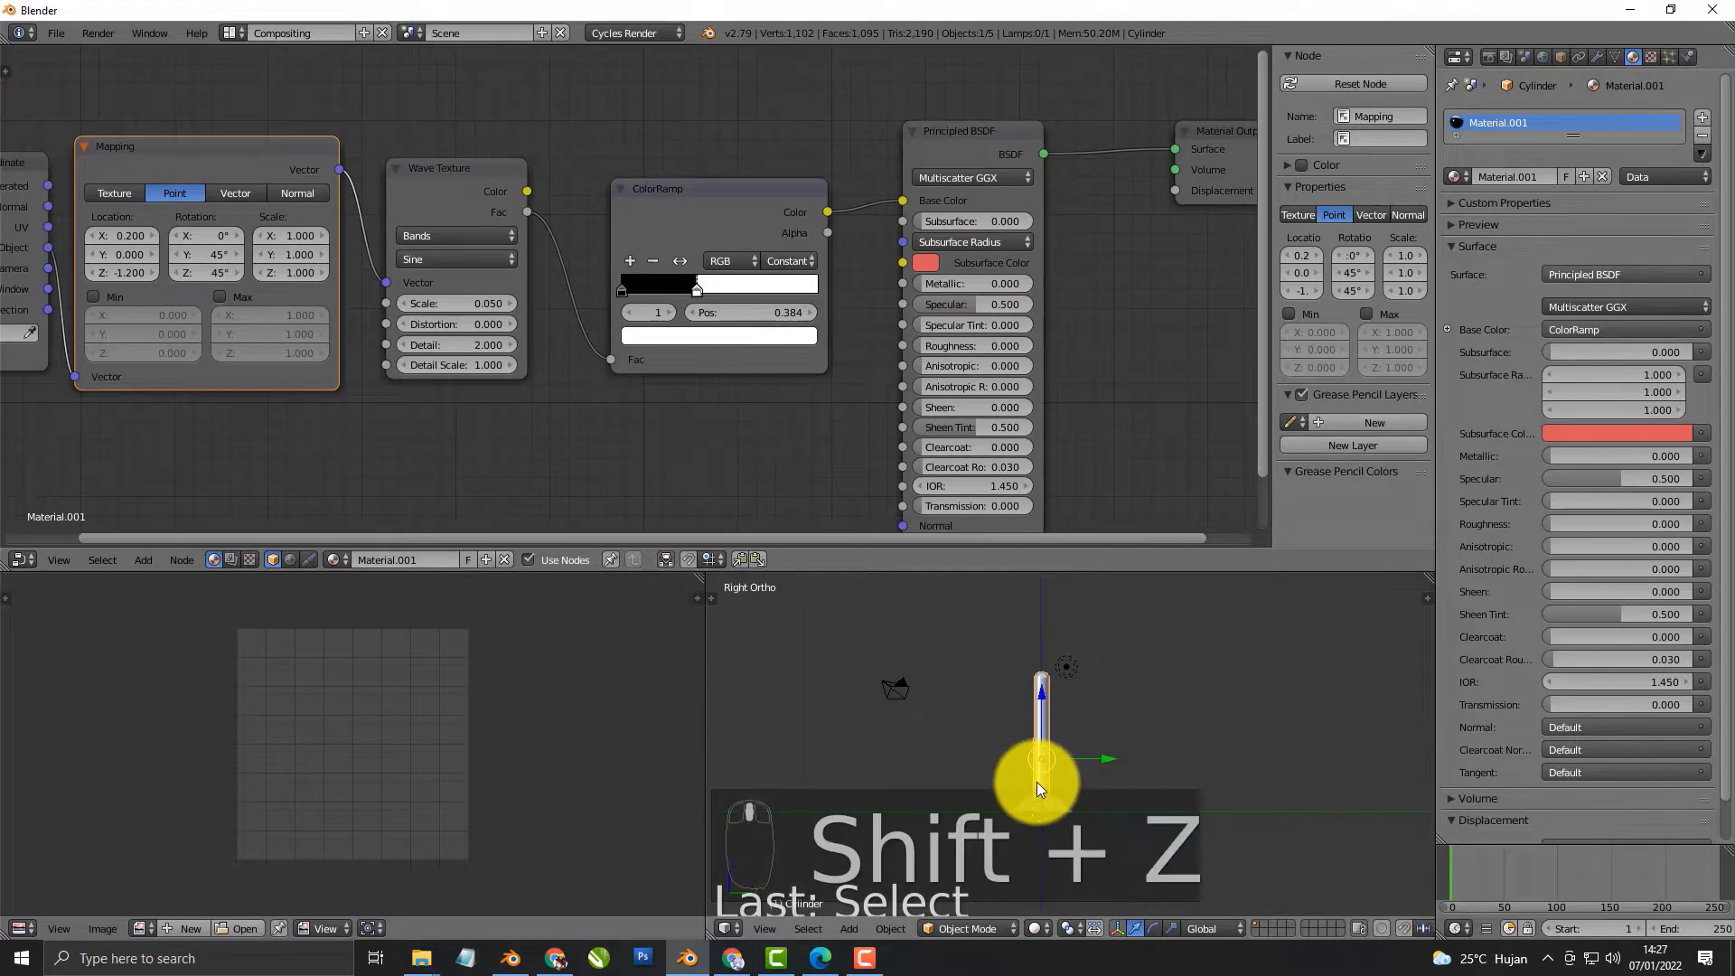
pyautogui.hotkey('shift', 'z')
pyautogui.hotkey('shift', 'z')
pyautogui.moveTo(1136, 740); pyautogui.dragTo(1108, 730, button='middle')
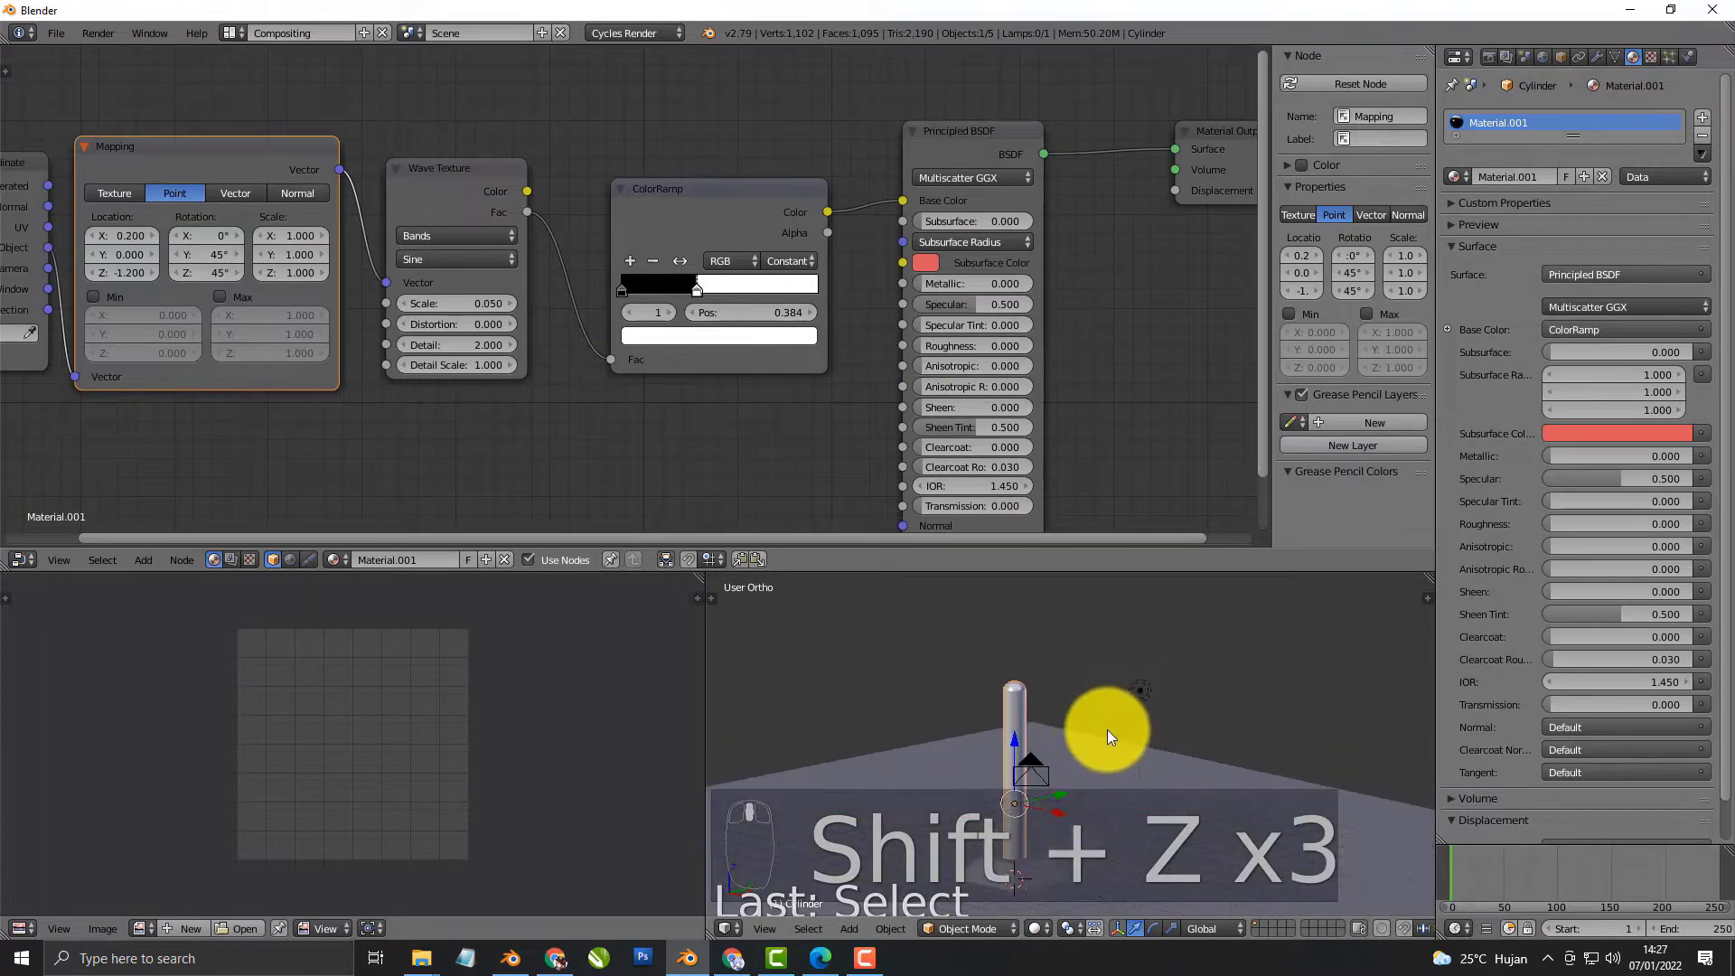
pyautogui.rightClick(1140, 692)
pyautogui.moveTo(1141, 630); pyautogui.dragTo(1134, 852)
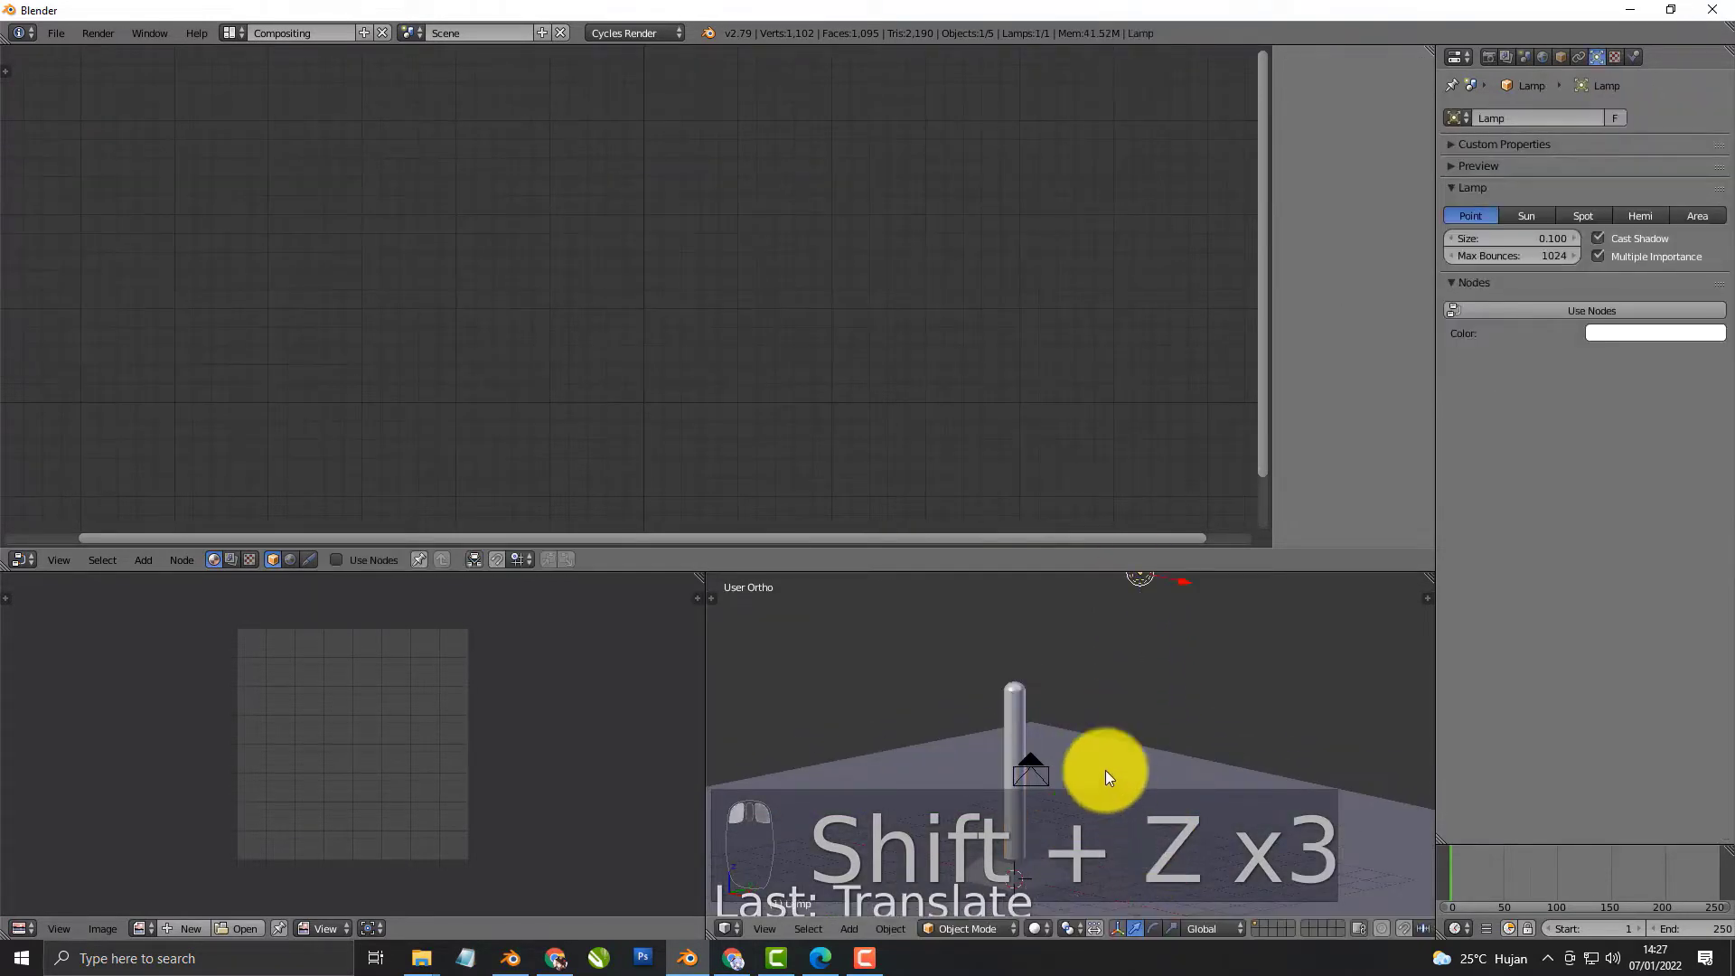
pyautogui.scroll(-3, 1104, 770)
# Enable nodes for the lamp, set its emission strength to 1000, and briefly preview the lighting in rendered shading
pyautogui.click(1623, 310)
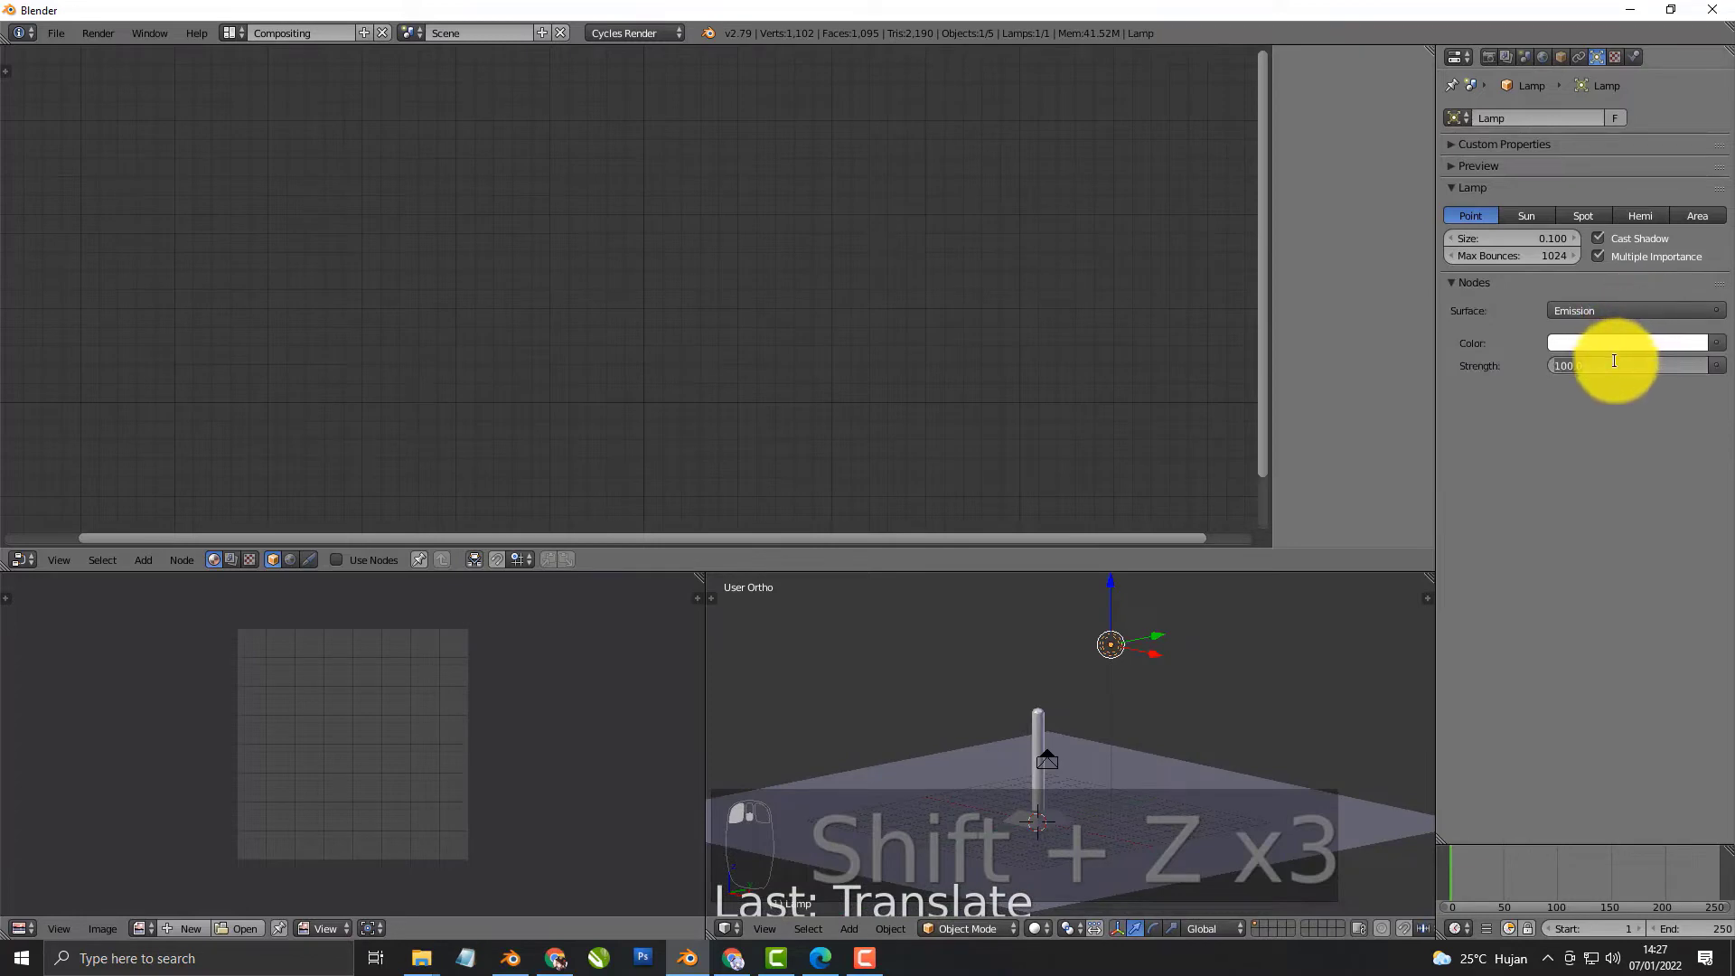
pyautogui.click(1614, 361)
pyautogui.write('1000')
pyautogui.press('Return')
pyautogui.press('KP_0')
pyautogui.hotkey('shift', 'z')
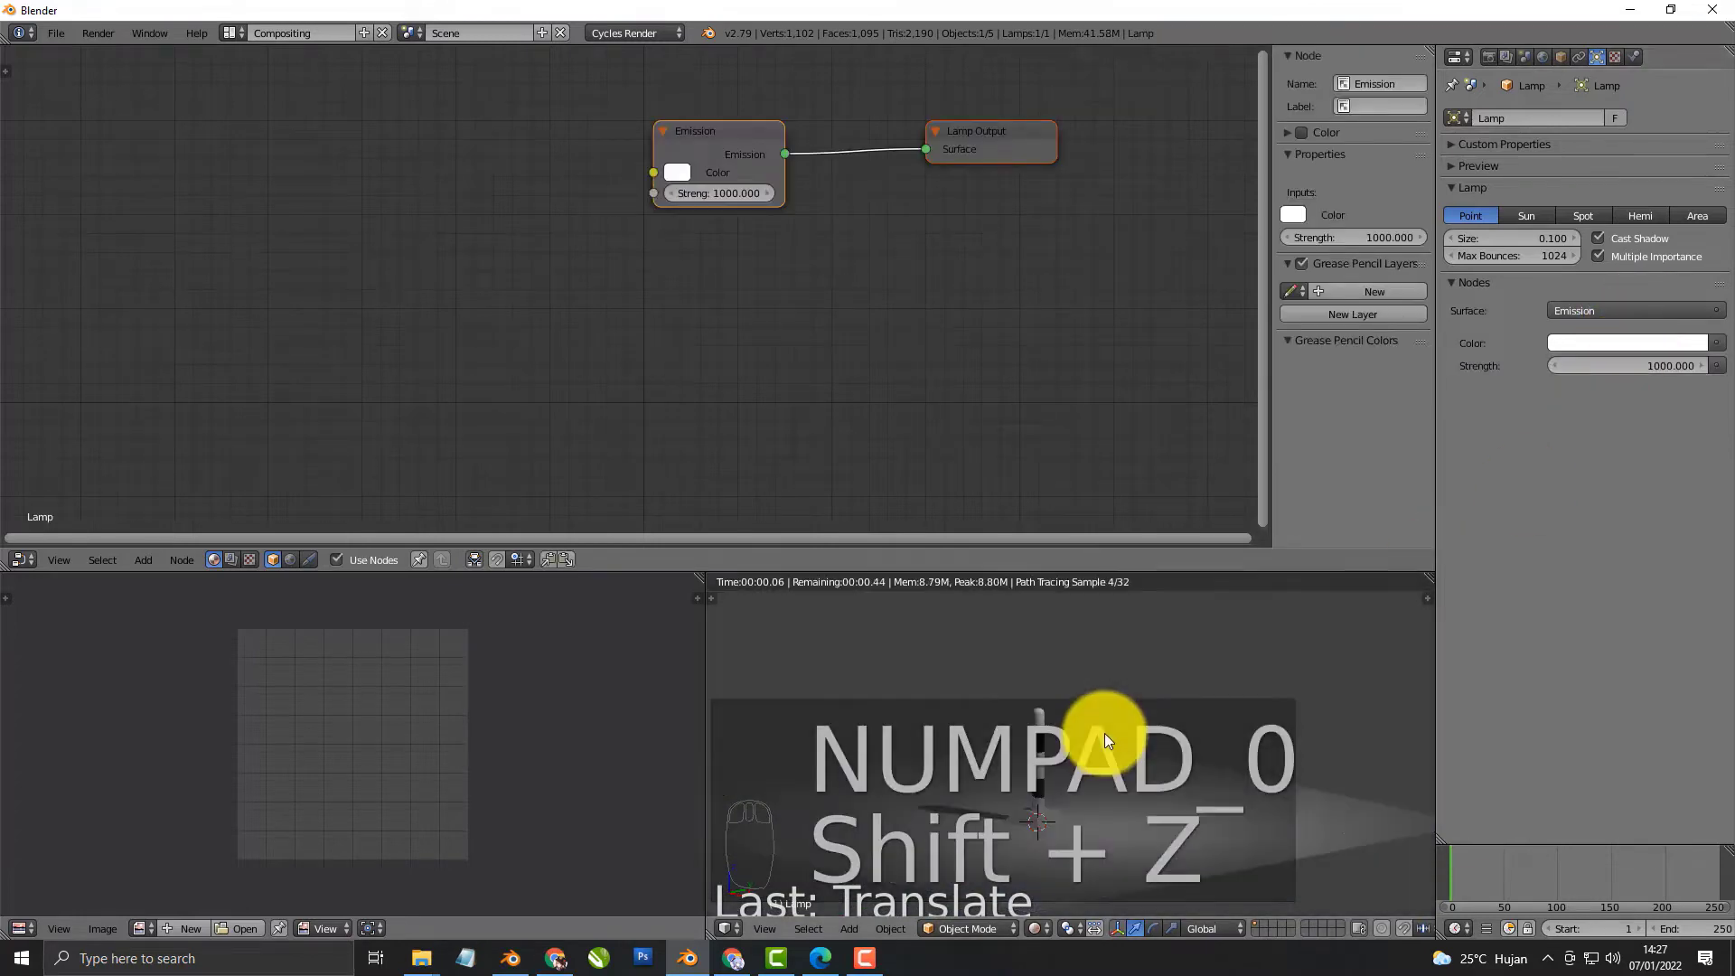
pyautogui.hotkey('shift', 'z')
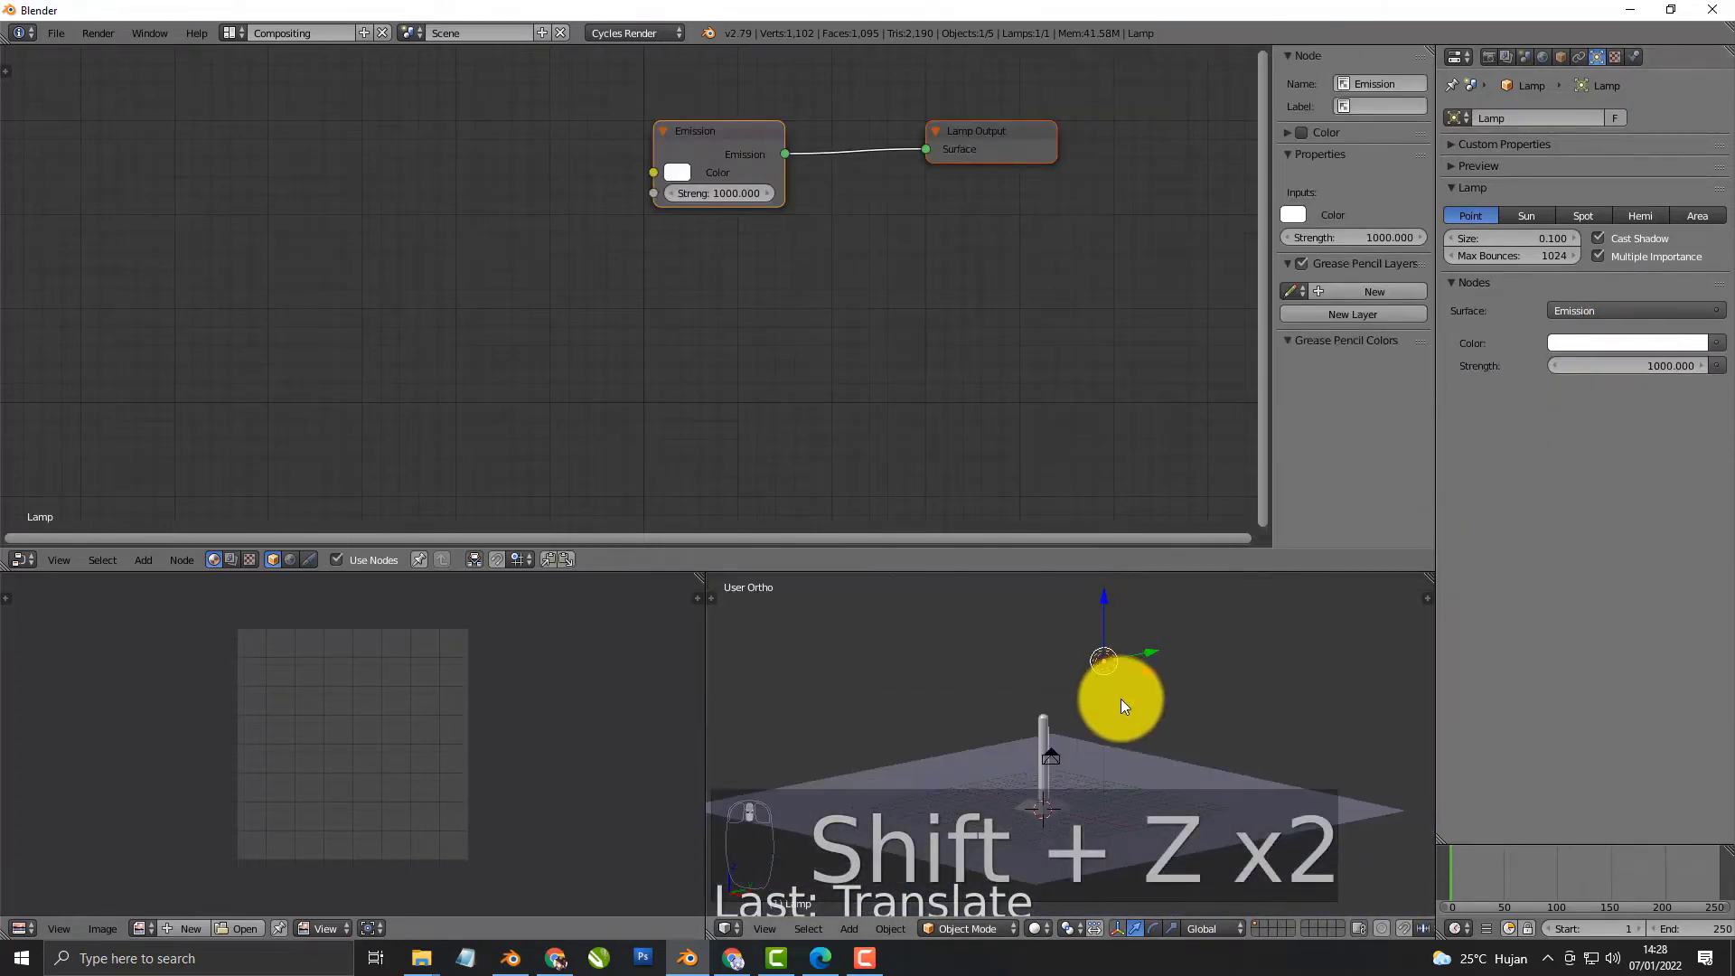
# Duplicate the lamp from the top view and place the copy diagonally opposite the original, across the pole
pyautogui.press('KP_7')
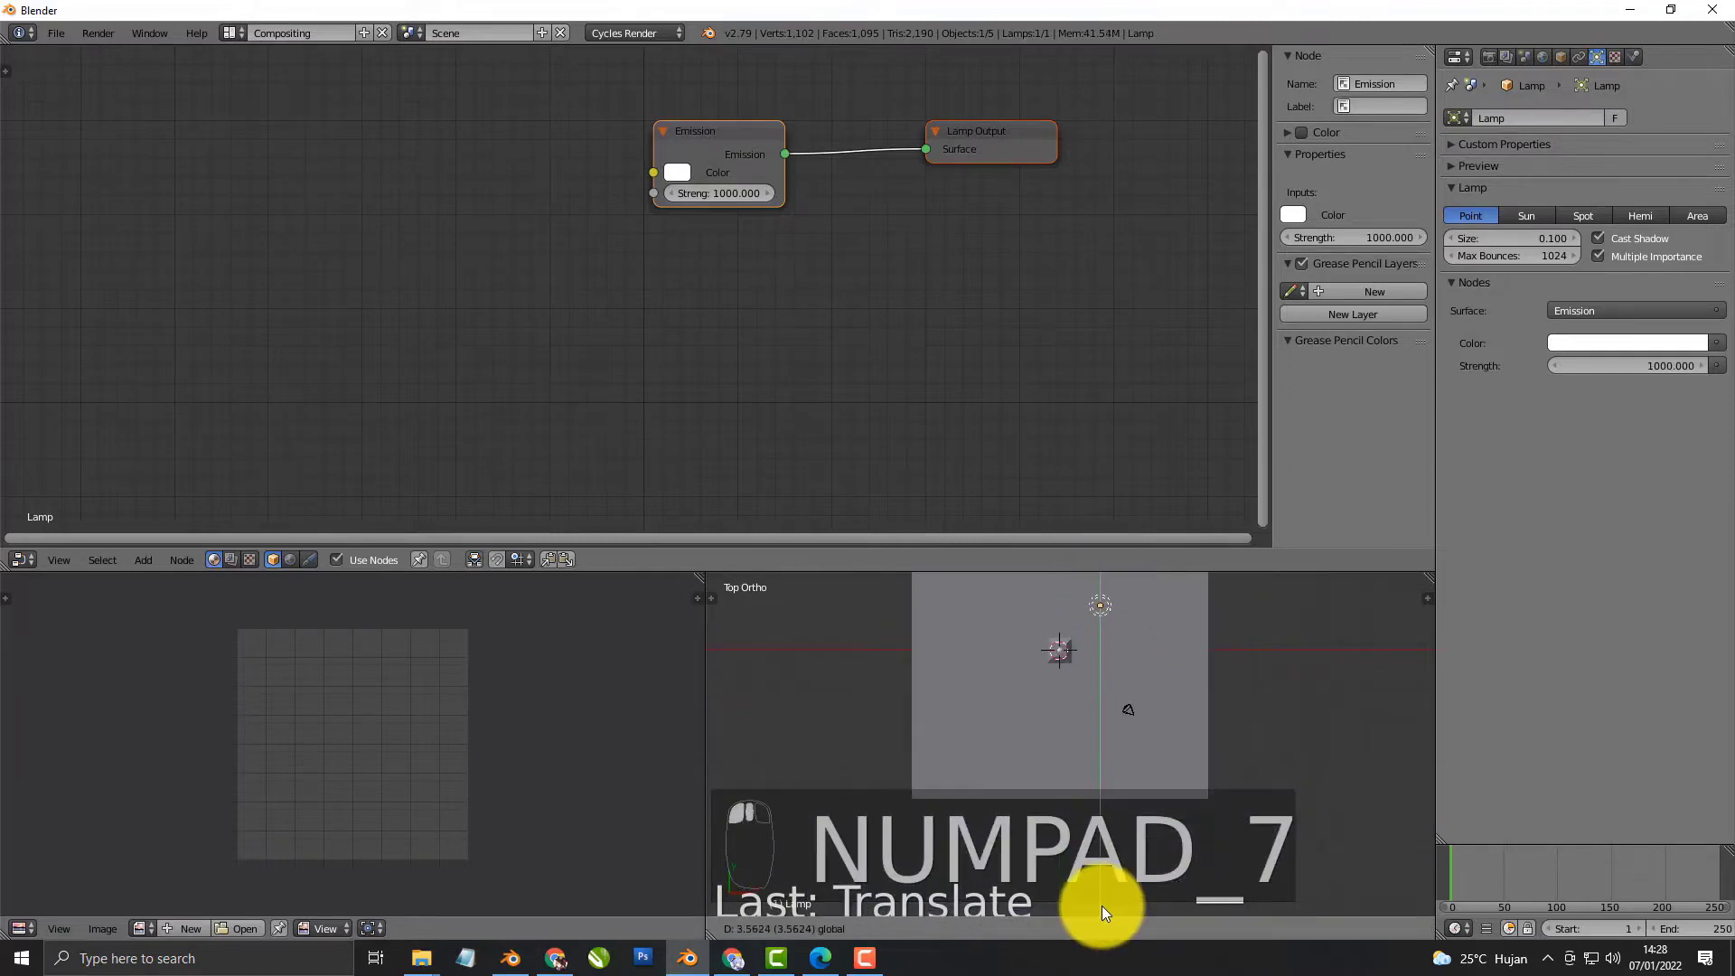
pyautogui.hotkey('shift', 'd')
pyautogui.click(936, 661)
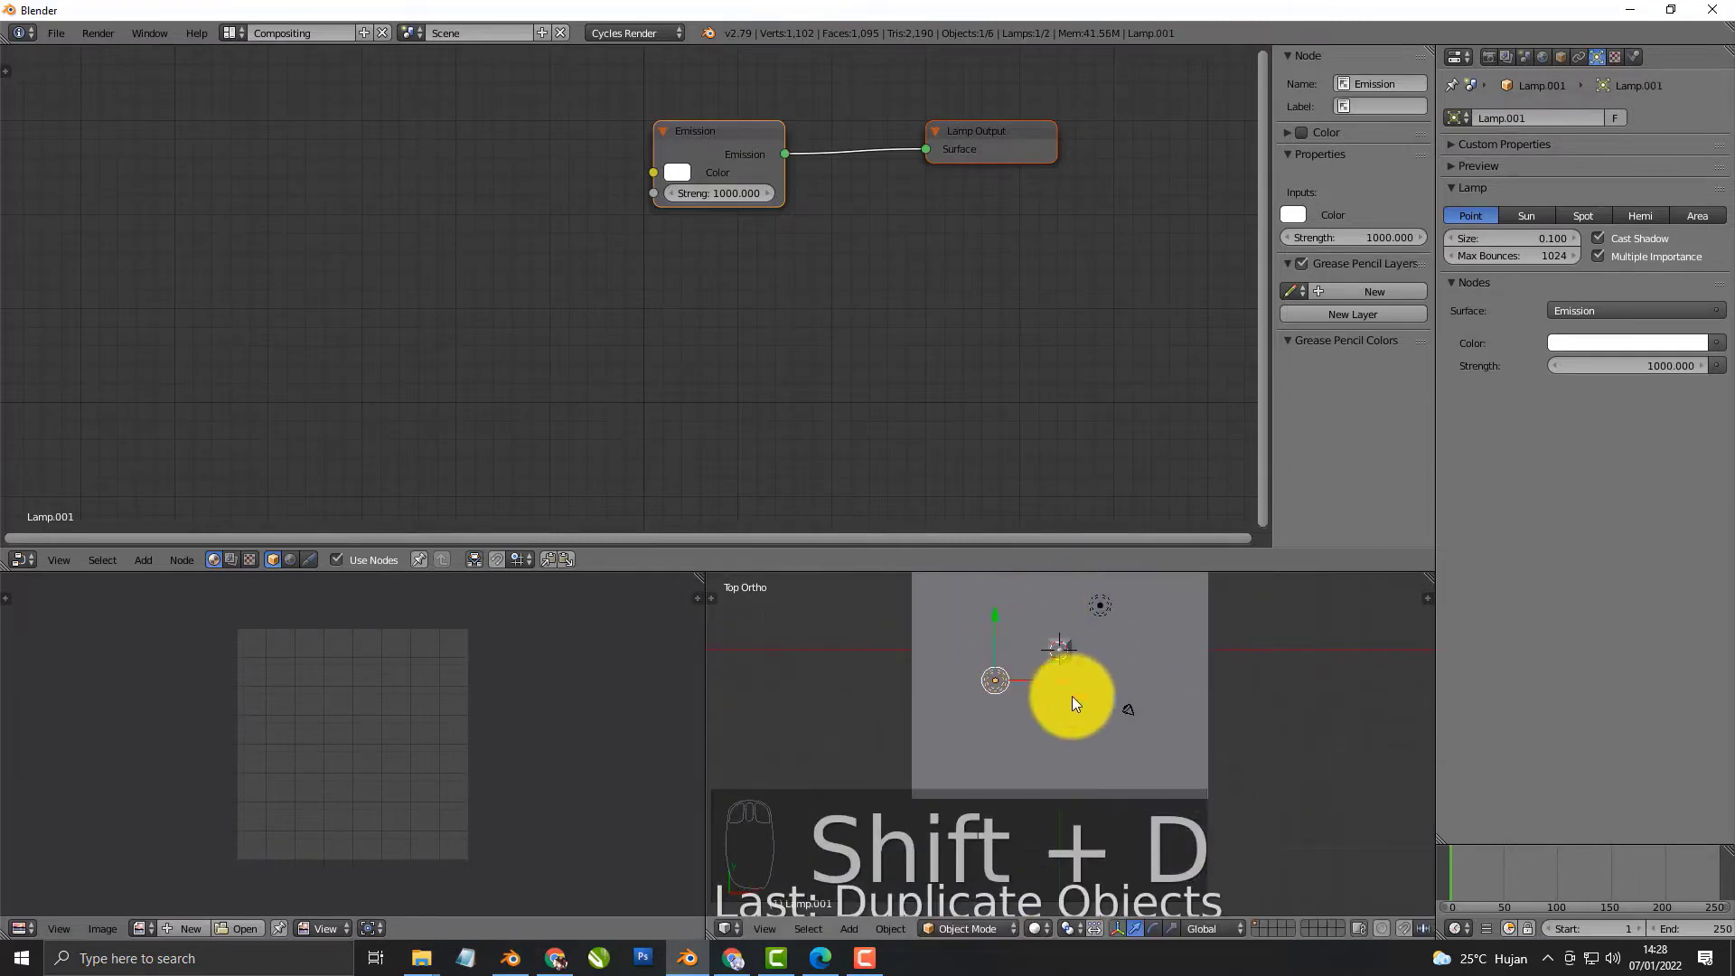
pyautogui.moveTo(1072, 696); pyautogui.dragTo(1050, 640, button='middle')
pyautogui.scroll(3, 1050, 640)
# Set the duplicated lamp's emission strength to 500 and disable its shadow casting with the viewport in rendered shading
pyautogui.click(1659, 365)
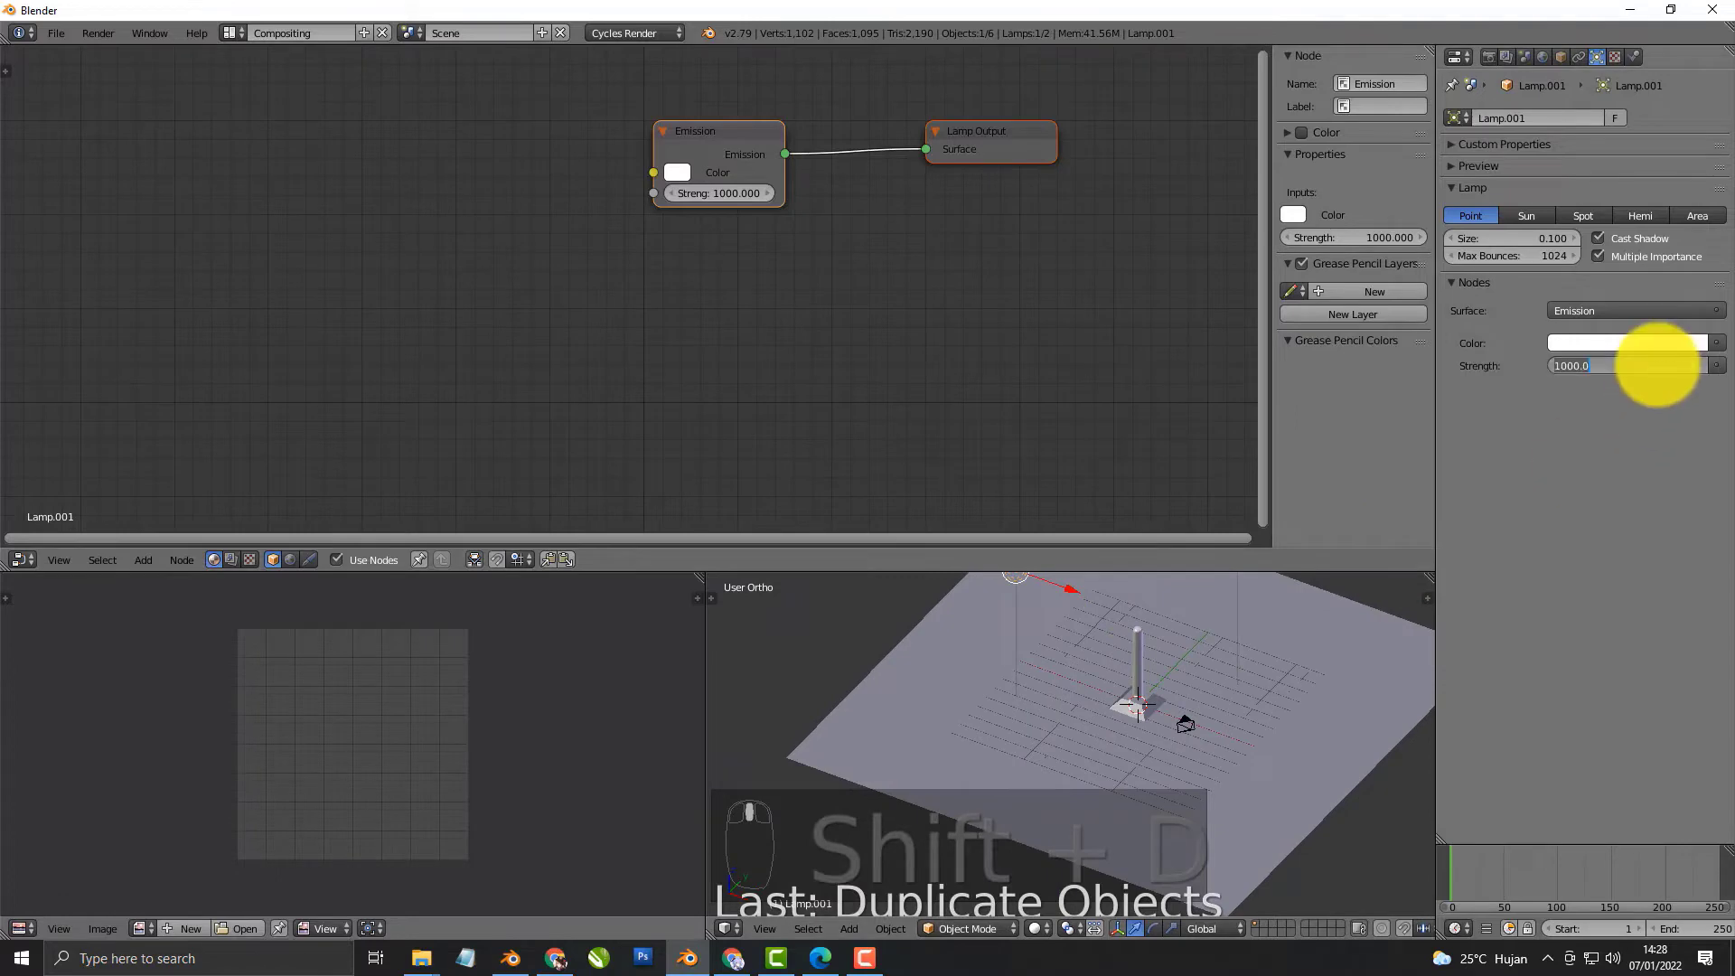
pyautogui.write('5')
pyautogui.press('KP_0')
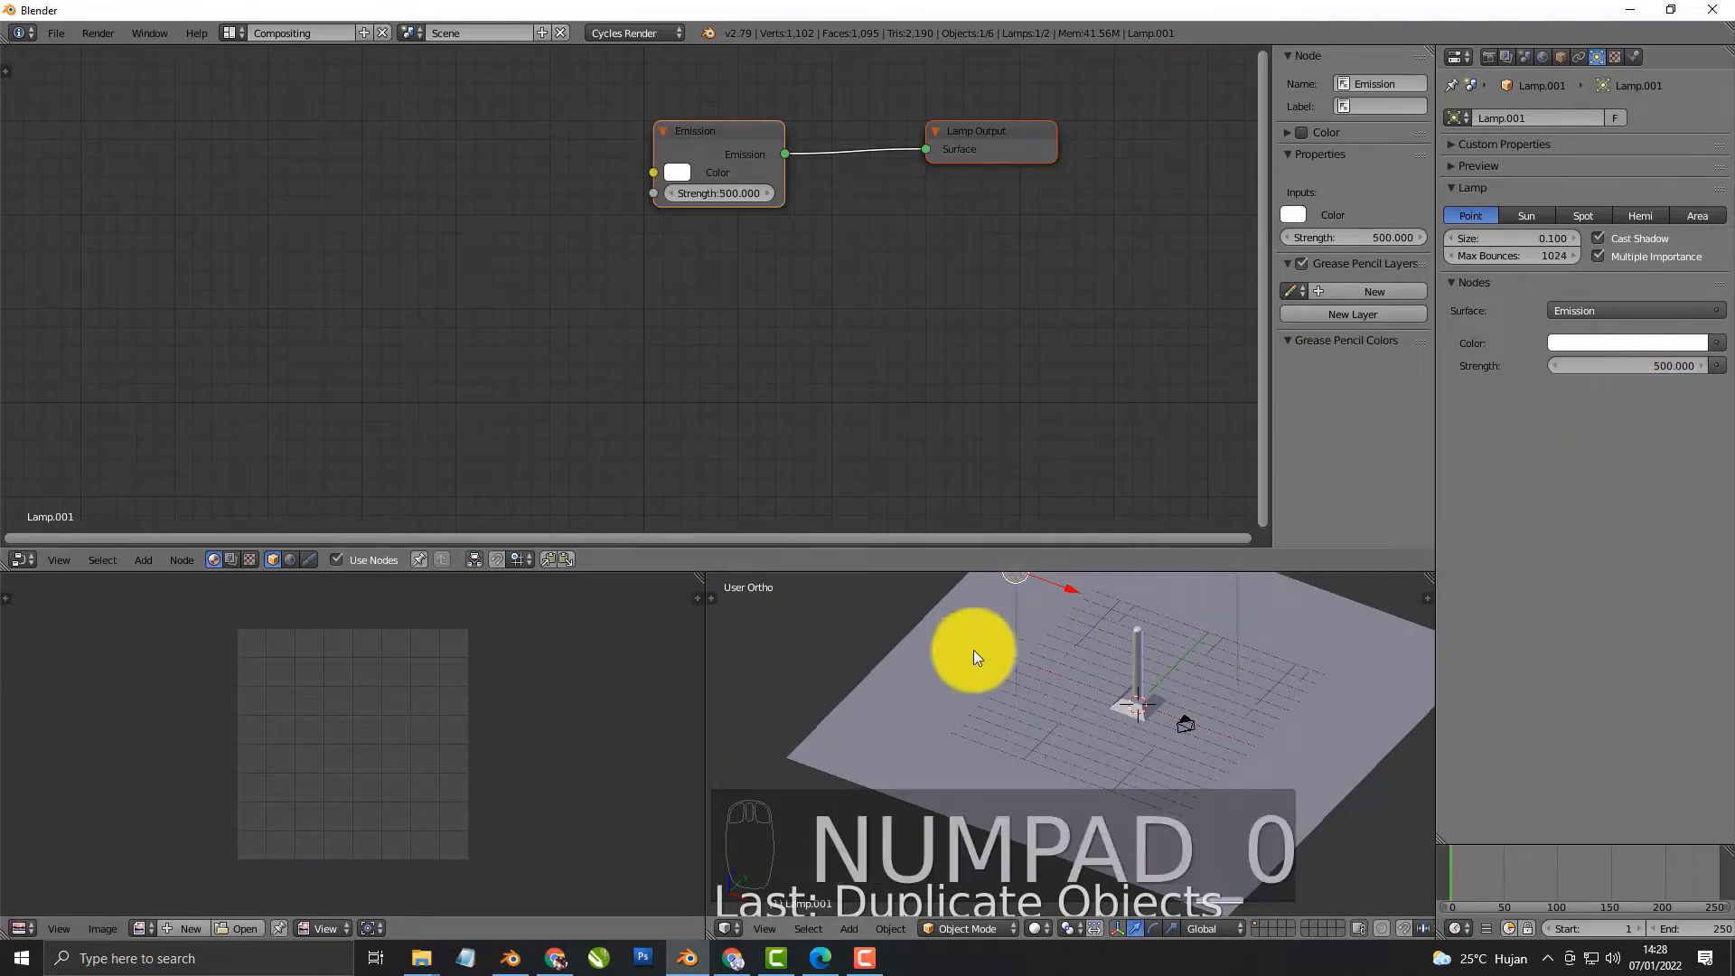
pyautogui.hotkey('shift', 'z')
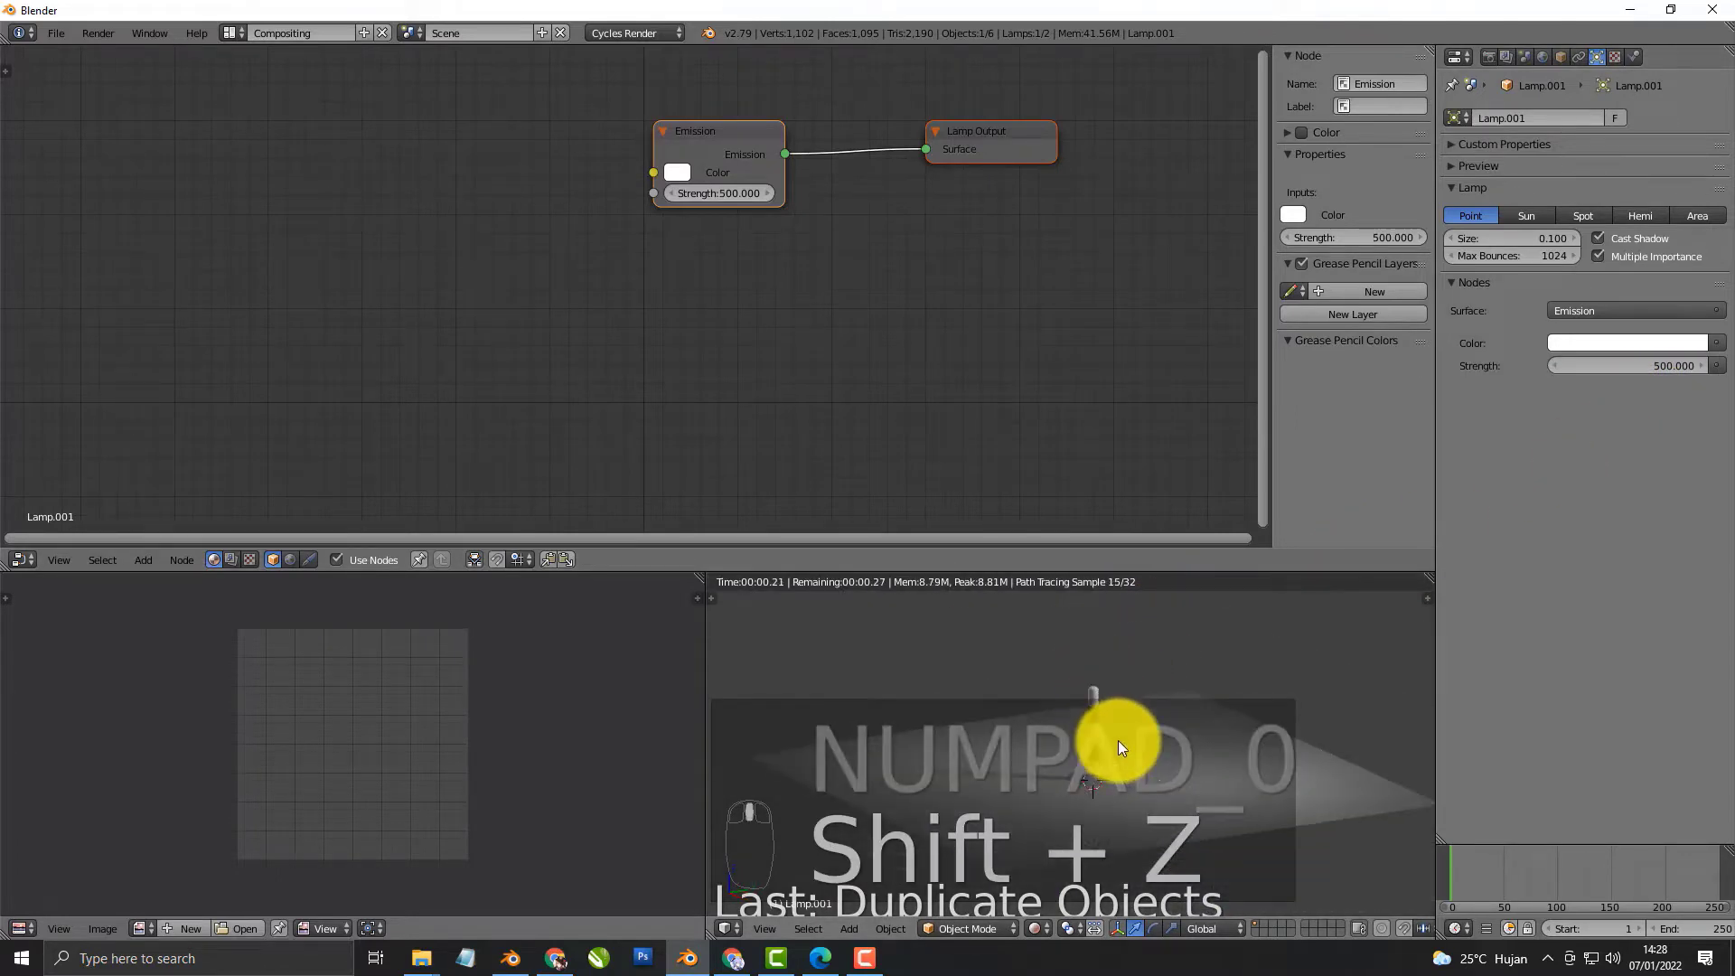
pyautogui.click(1669, 241)
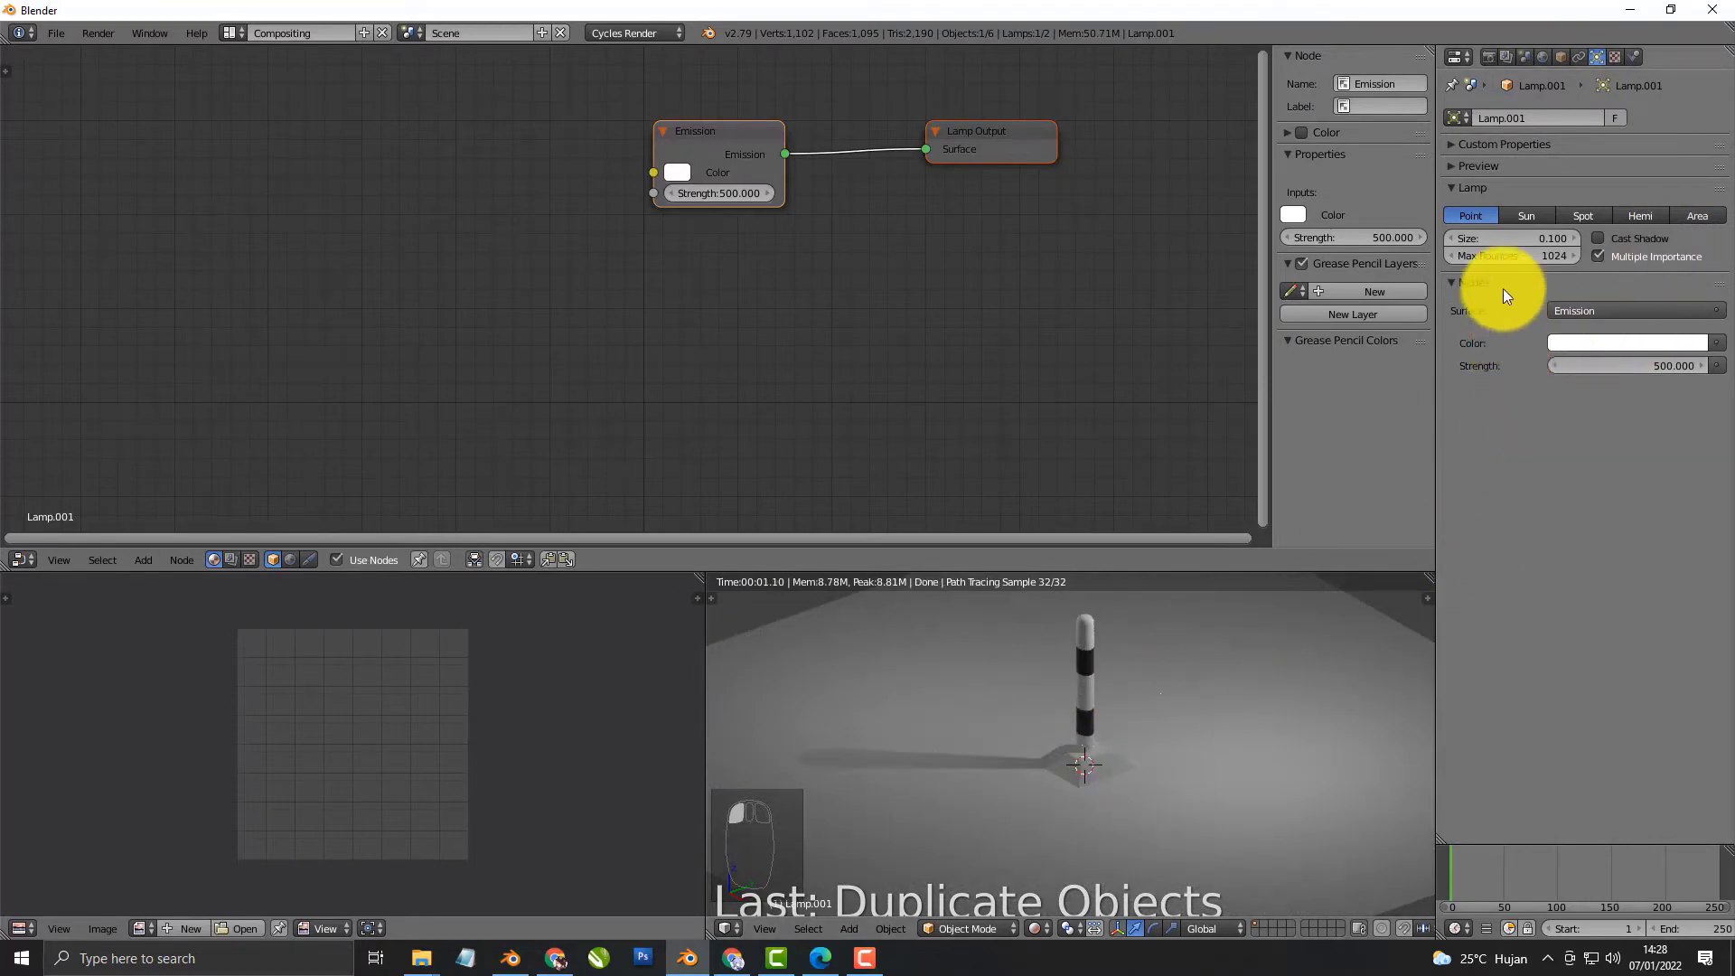
# Enable nodes for the world background and set its color to black
pyautogui.click(1543, 54)
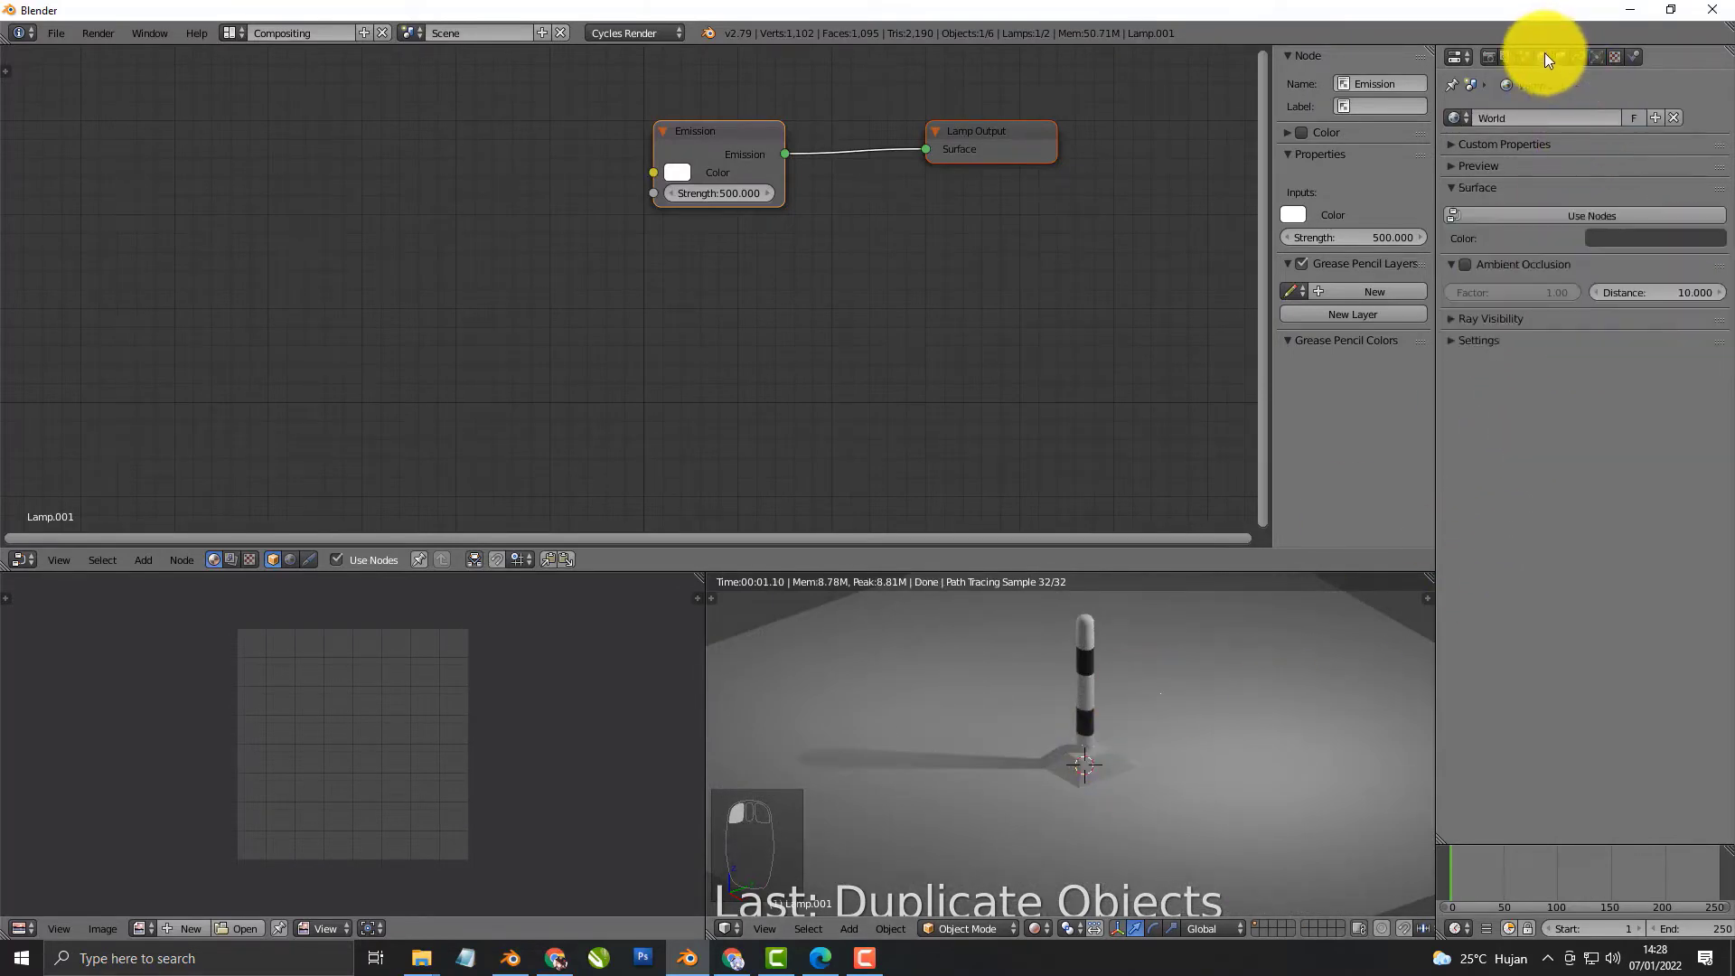
pyautogui.click(1625, 224)
pyautogui.click(1640, 242)
pyautogui.moveTo(1693, 365); pyautogui.dragTo(1693, 397)
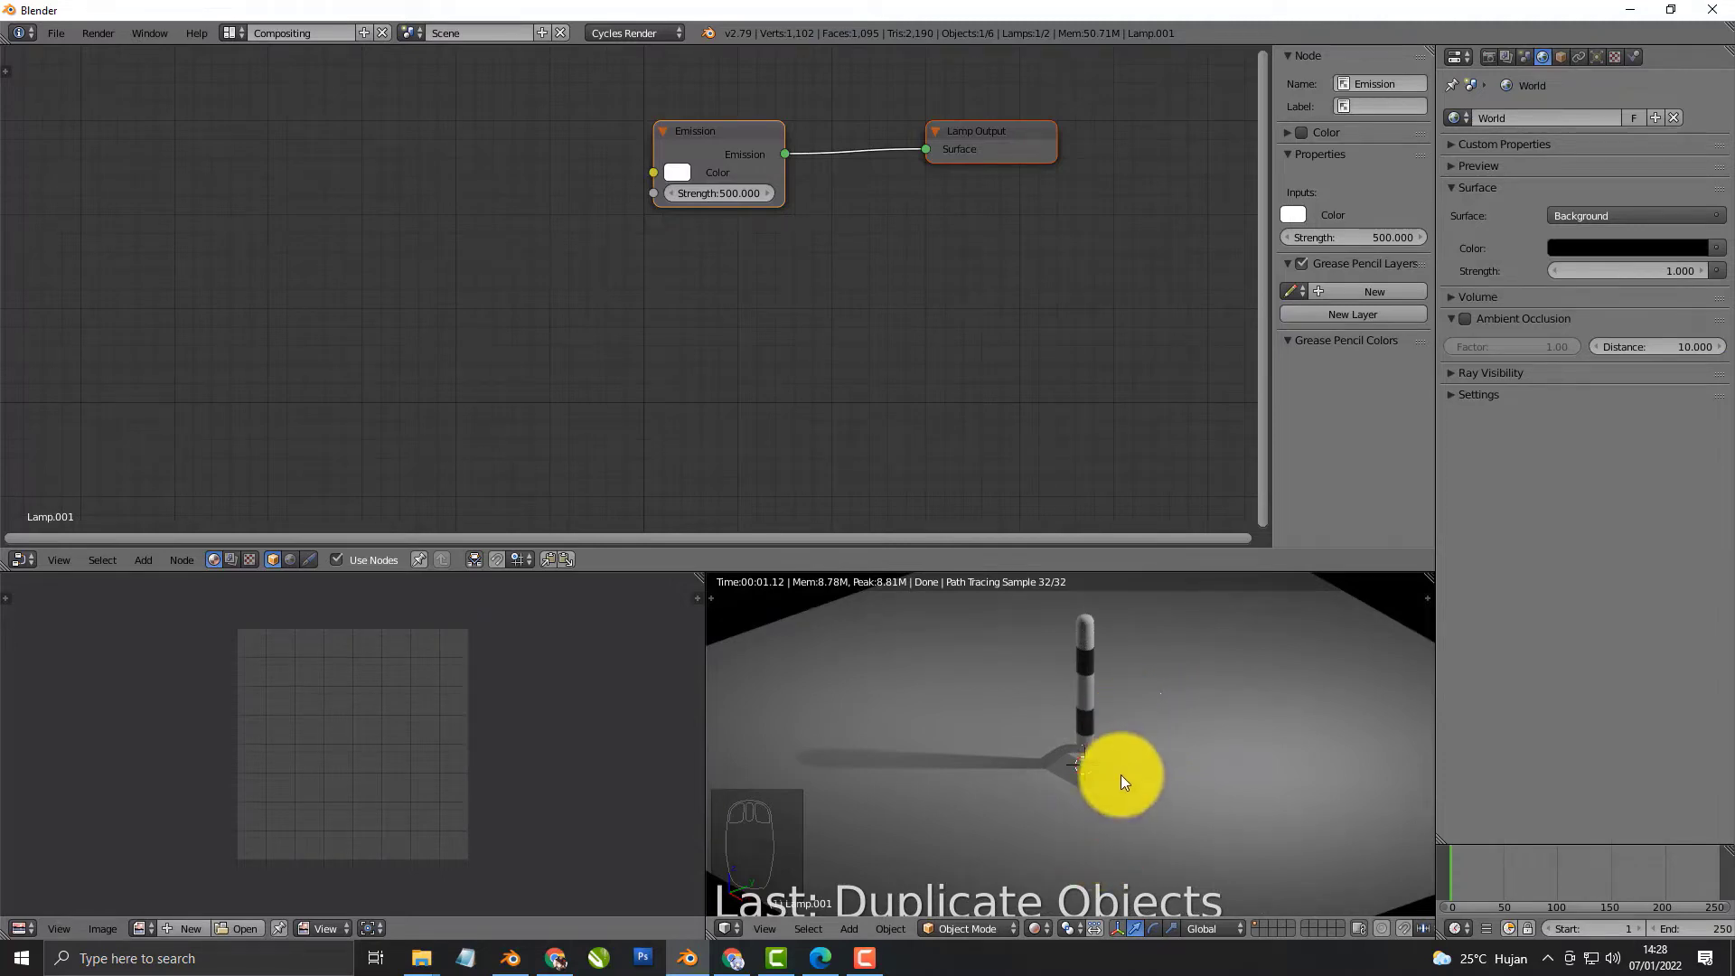
# Select the ground plane and scale it up by a factor of 2
pyautogui.scroll(-4, 1121, 768)
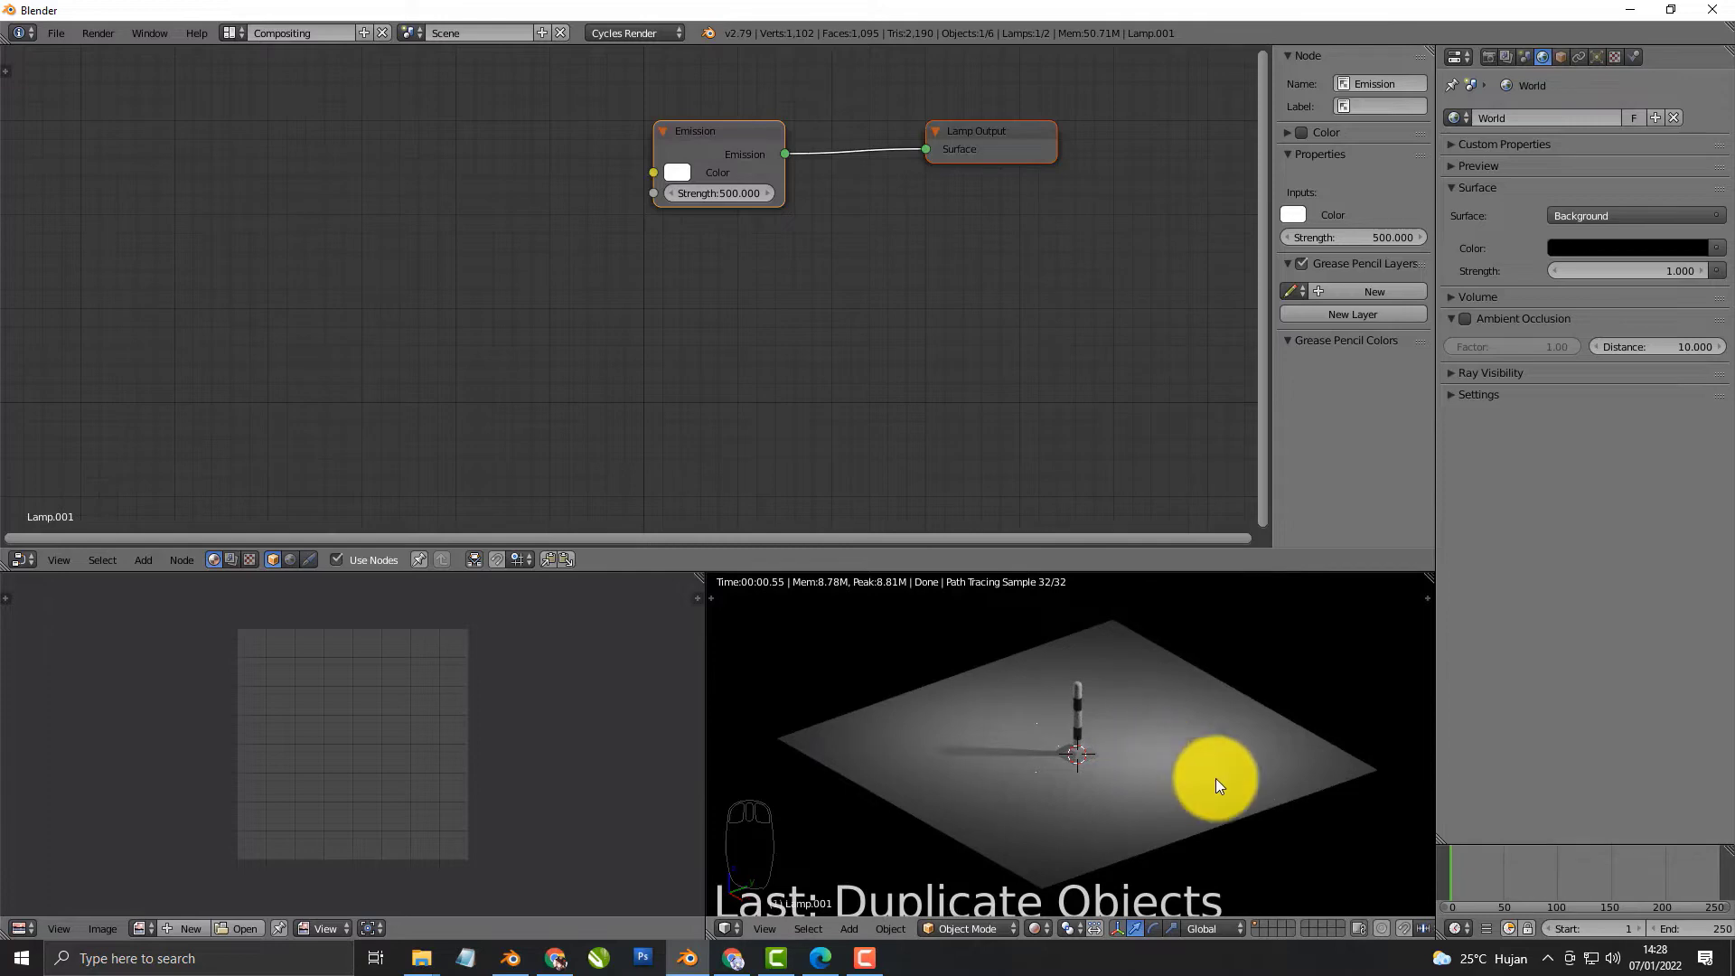
pyautogui.rightClick(1216, 778)
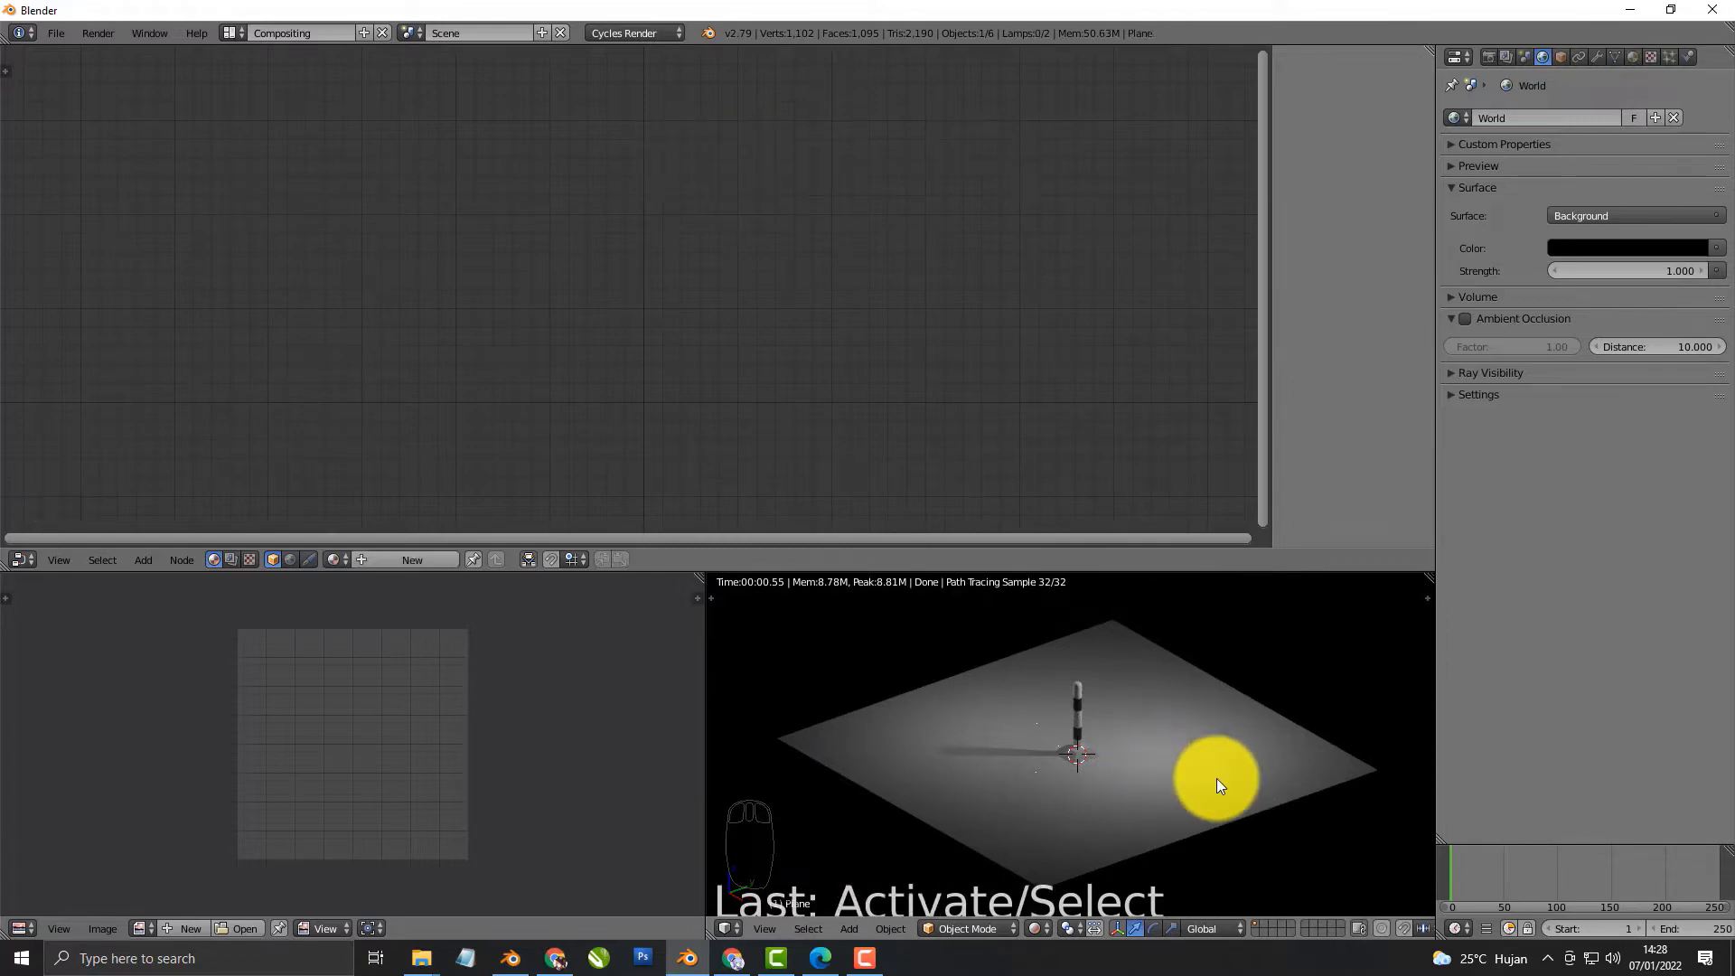
pyautogui.write('s')
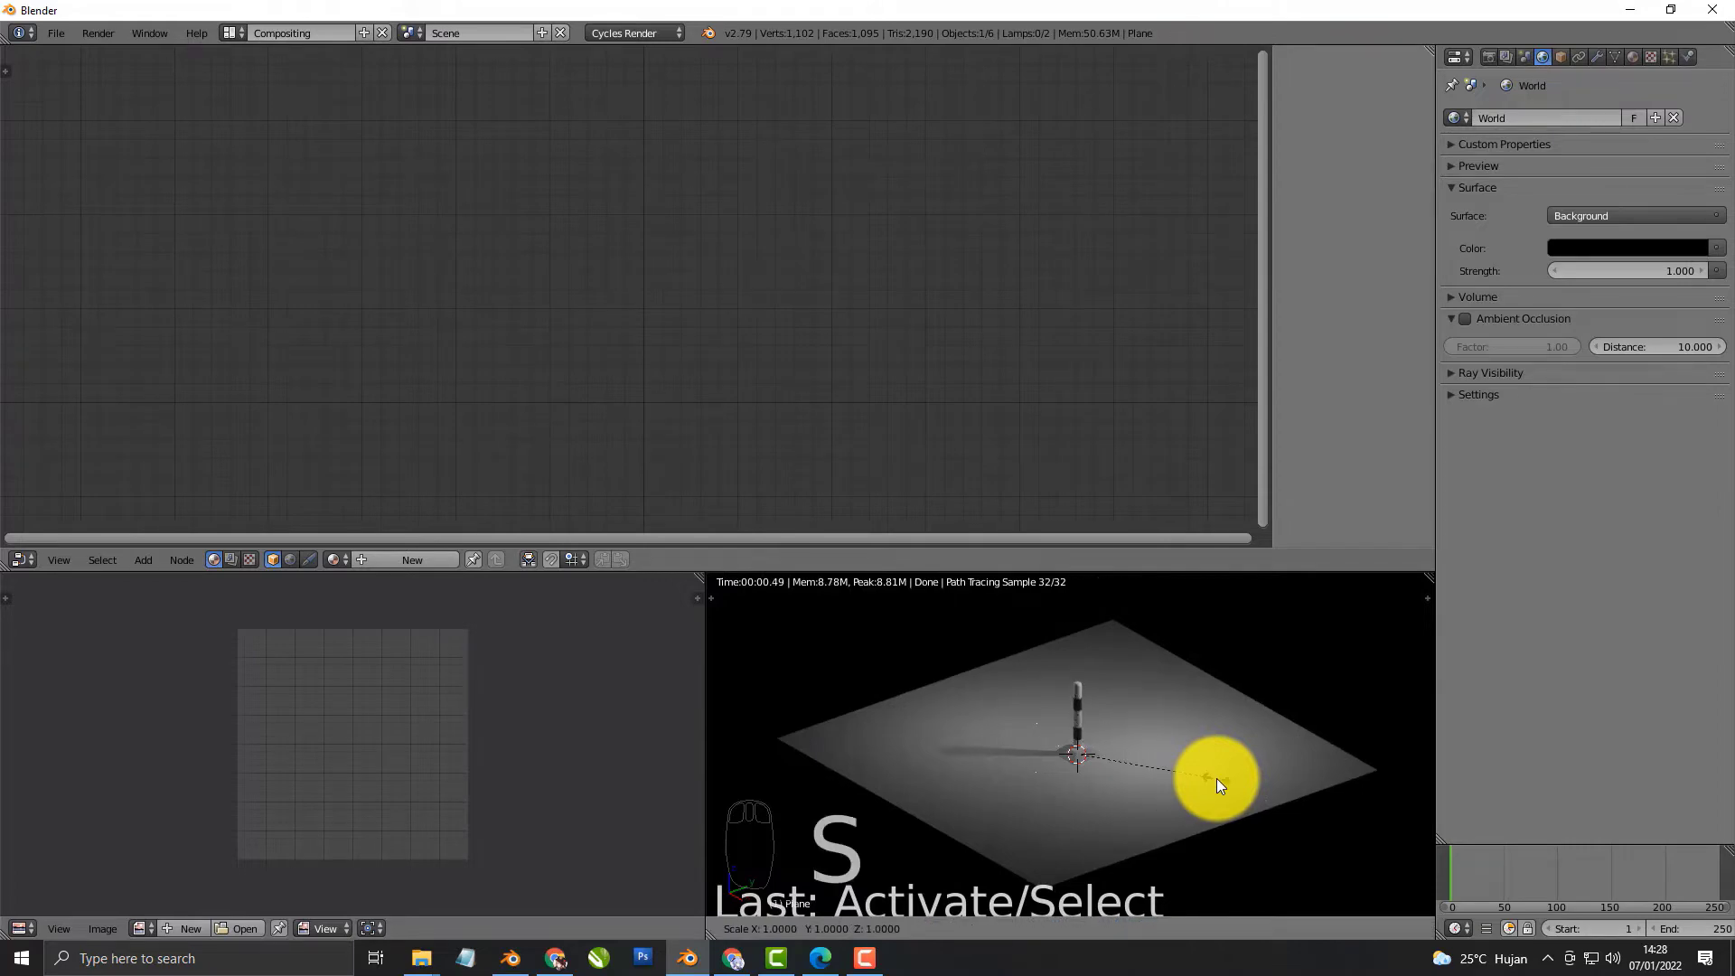
pyautogui.write('2')
pyautogui.press('Return')
# Return the viewport to solid shading, add a new plane, and raise it along Z high above both lamps
pyautogui.hotkey('shift', 'a')
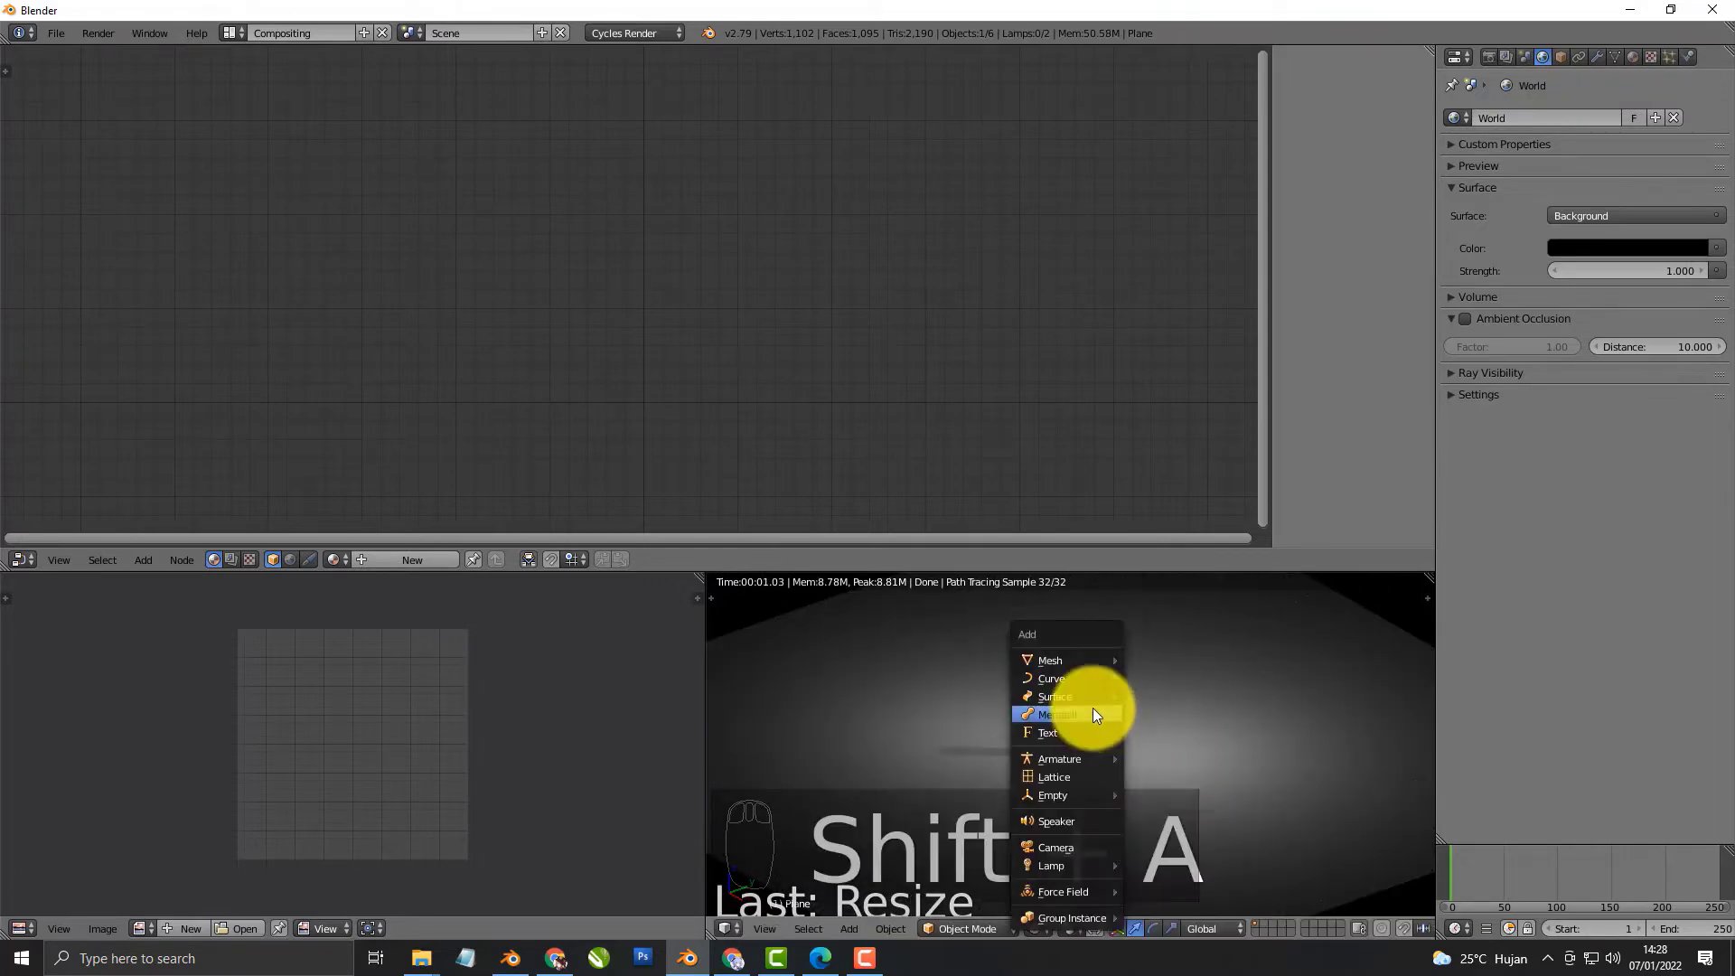
pyautogui.hotkey('shift', 'z')
pyautogui.hotkey('shift', 'a')
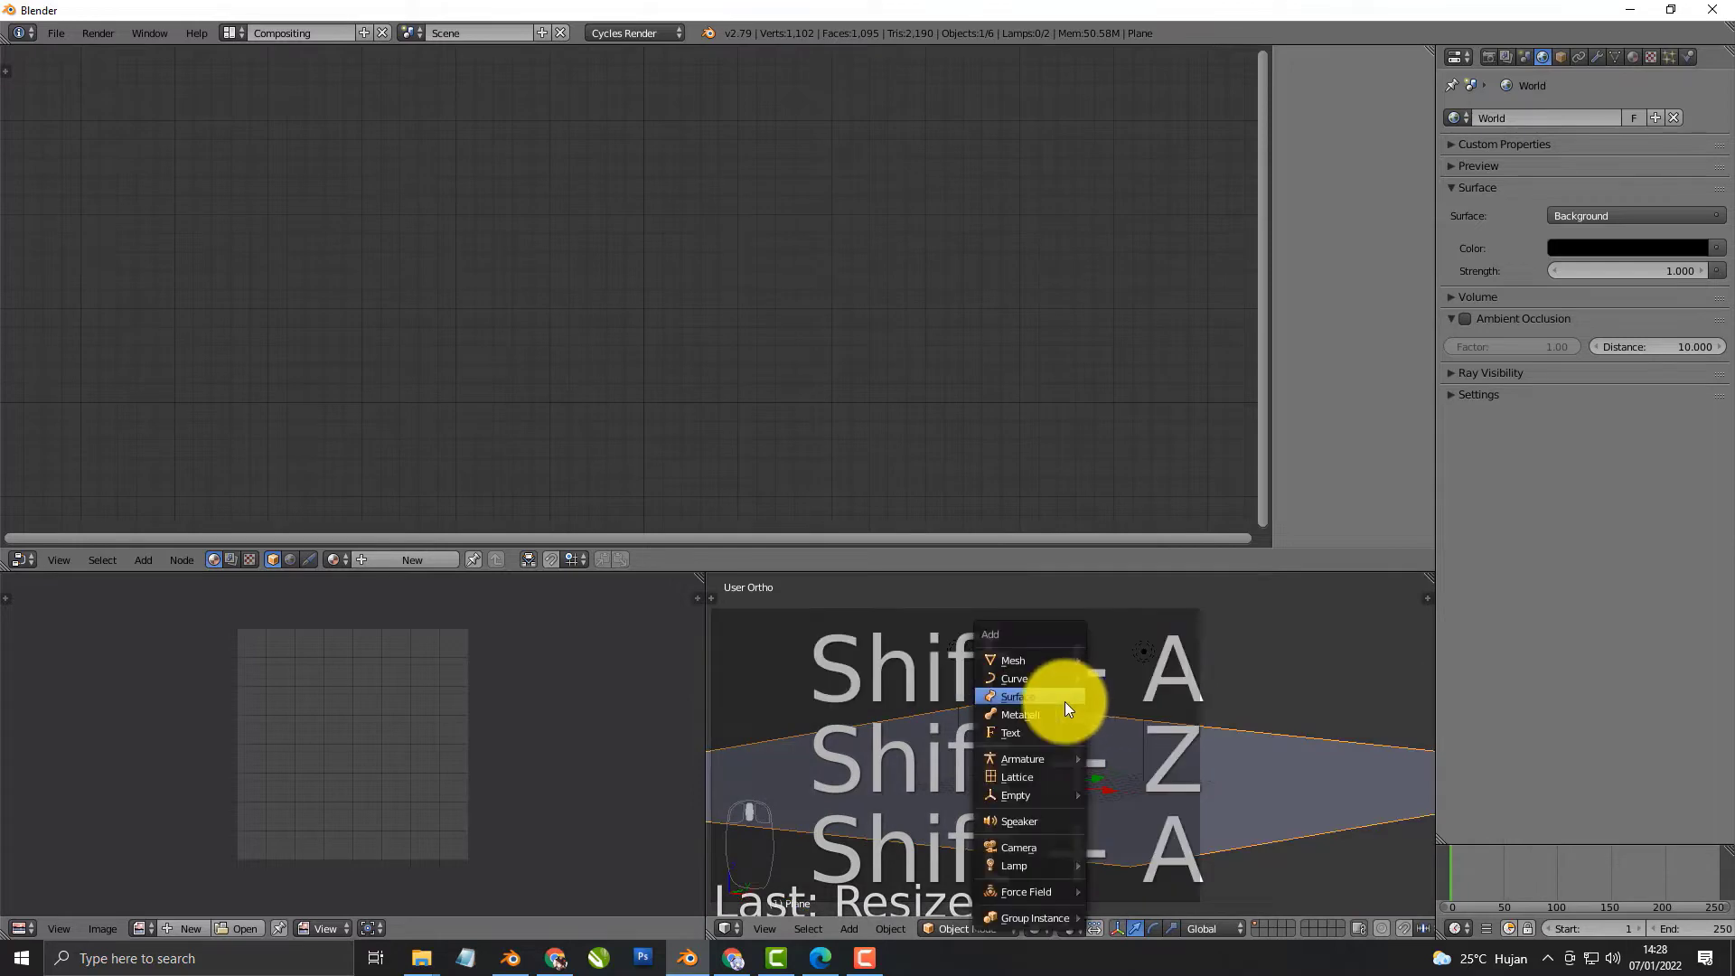
pyautogui.moveTo(1017, 659)
pyautogui.click(1117, 656)
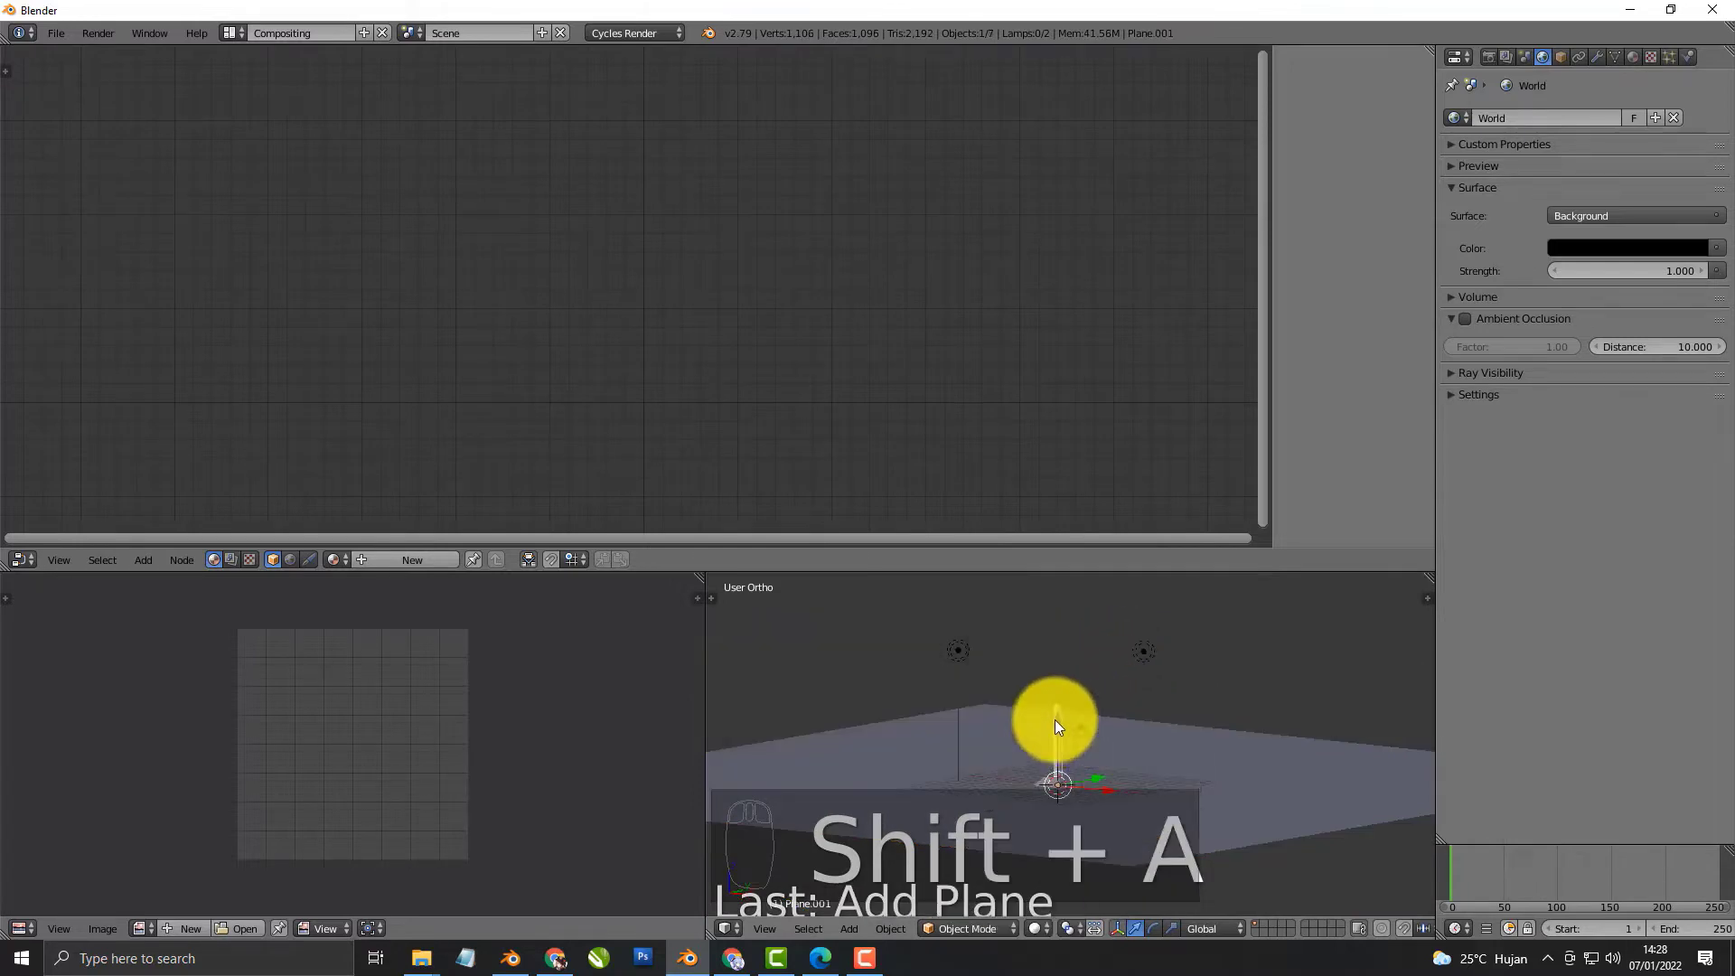
pyautogui.moveTo(1055, 719); pyautogui.dragTo(1103, 852)
pyautogui.scroll(-4, 1104, 850)
pyautogui.moveTo(1067, 621); pyautogui.dragTo(1059, 899)
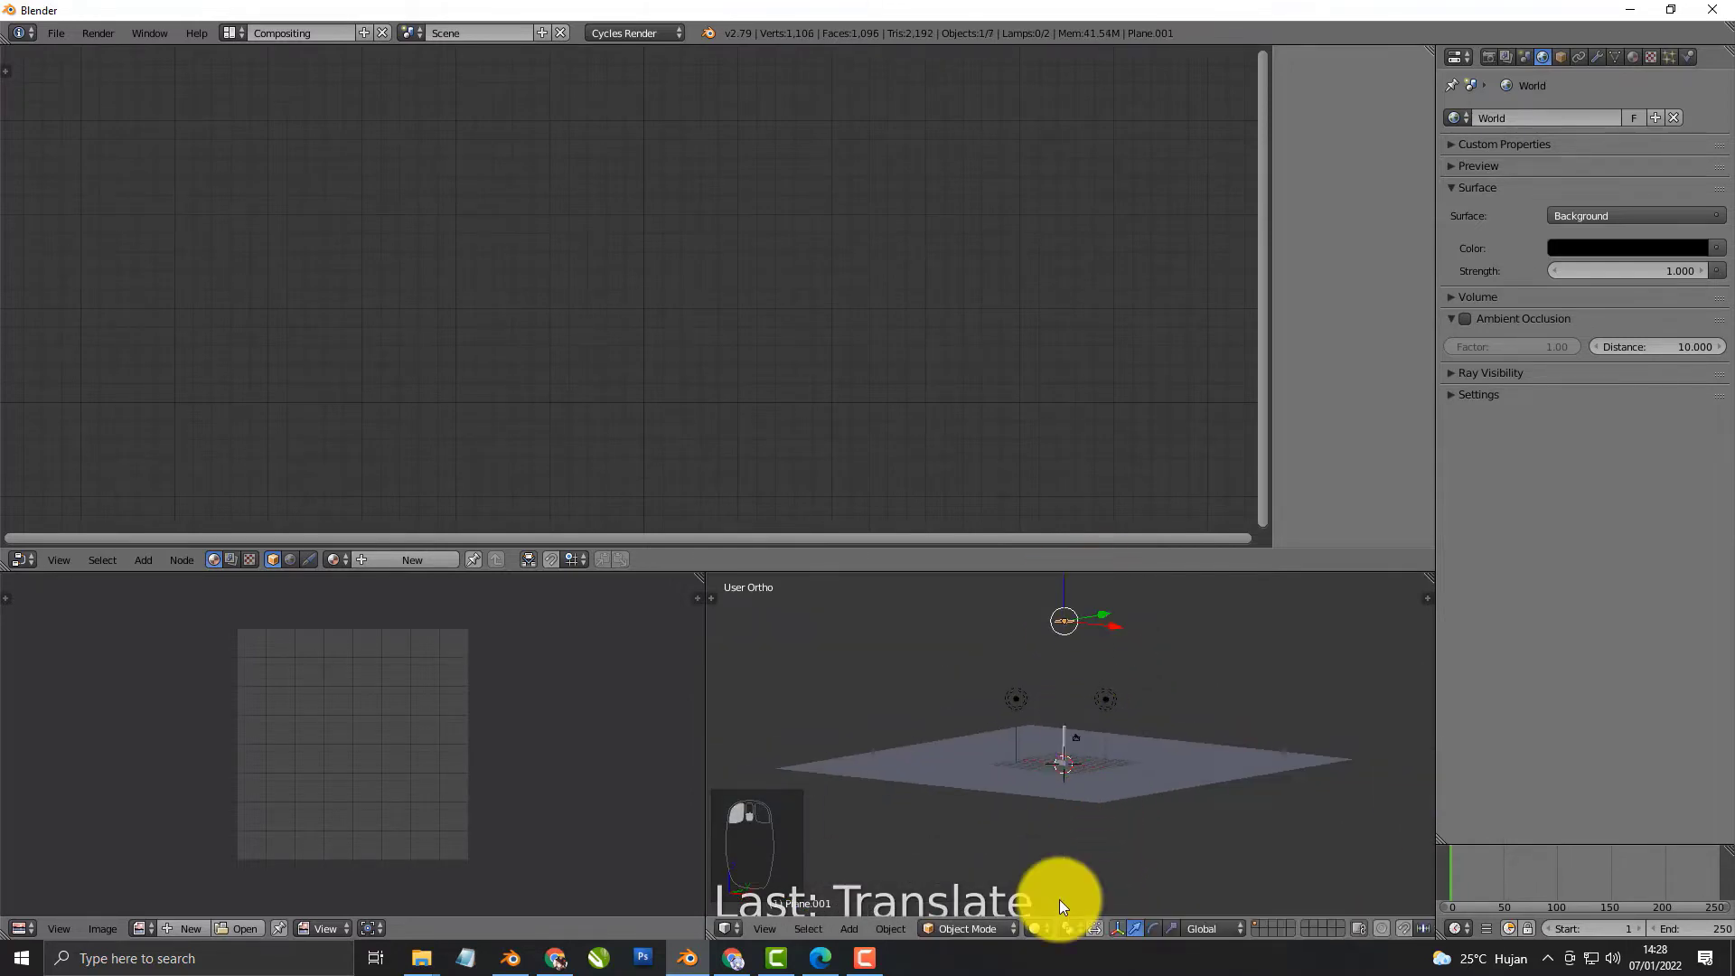
# Scale the raised plane by a factor of 15 to form a large overhead panel
pyautogui.moveTo(1089, 762); pyautogui.dragTo(1092, 783, button='middle')
pyautogui.write('s')
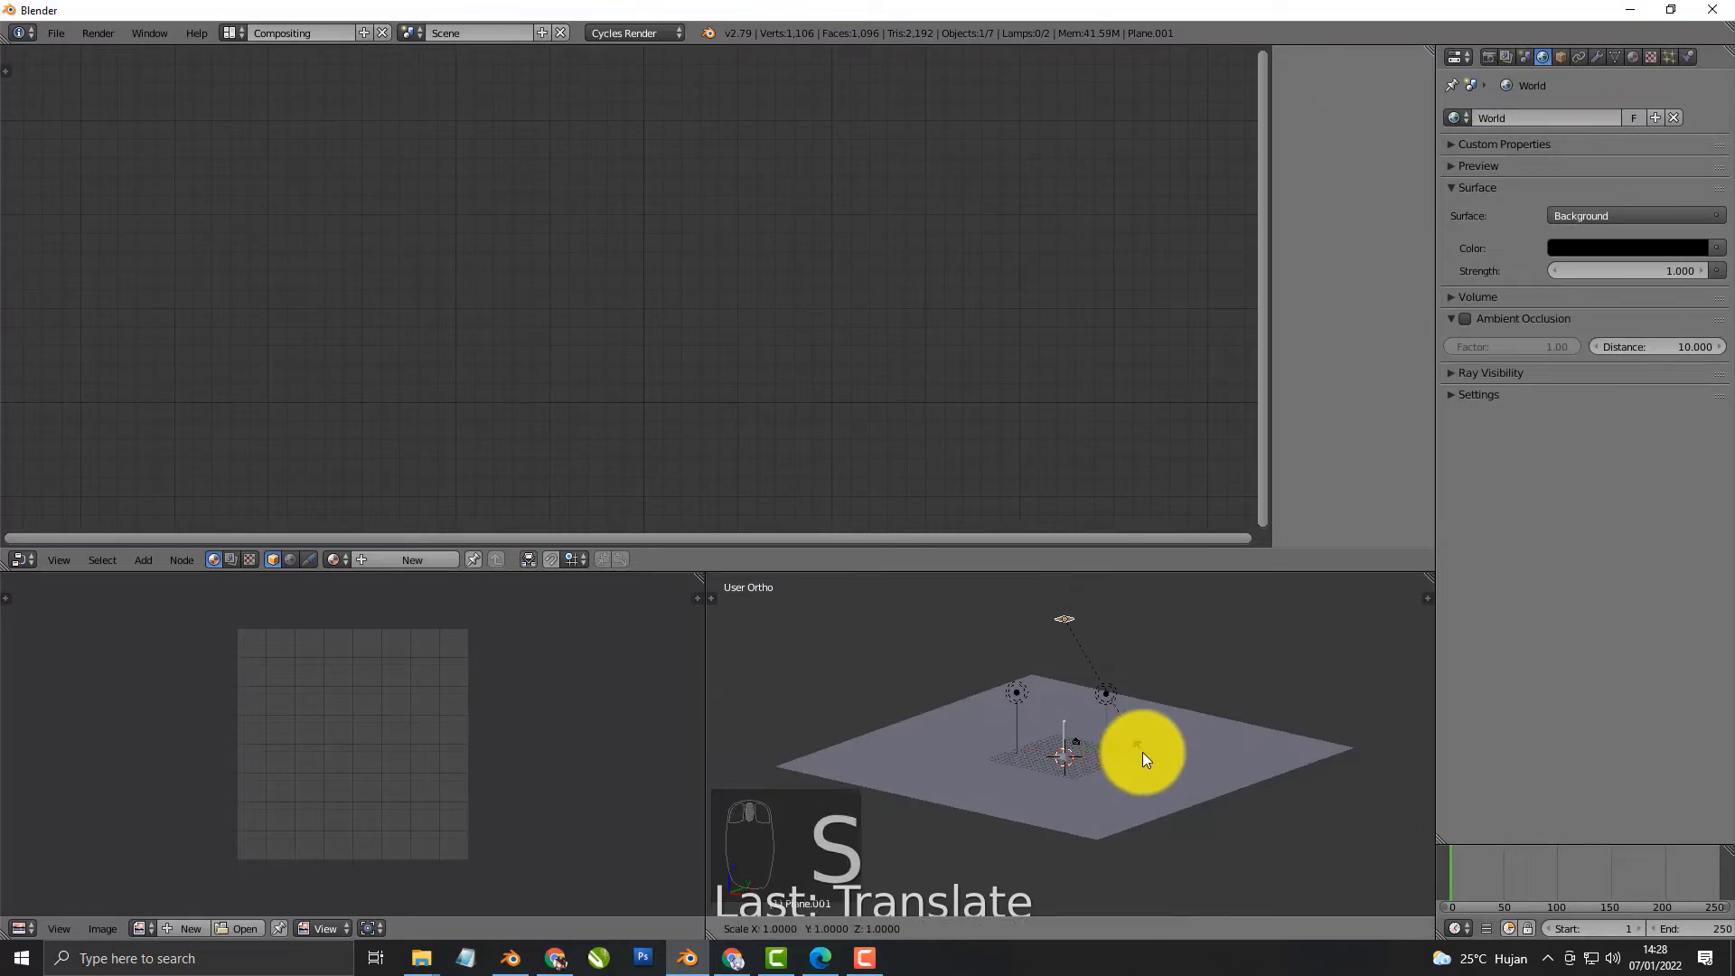
pyautogui.write('15')
pyautogui.press('Return')
pyautogui.keyDown('shift'); pyautogui.moveTo(1164, 715); pyautogui.dragTo(1157, 747, button='middle'); pyautogui.keyUp('shift')
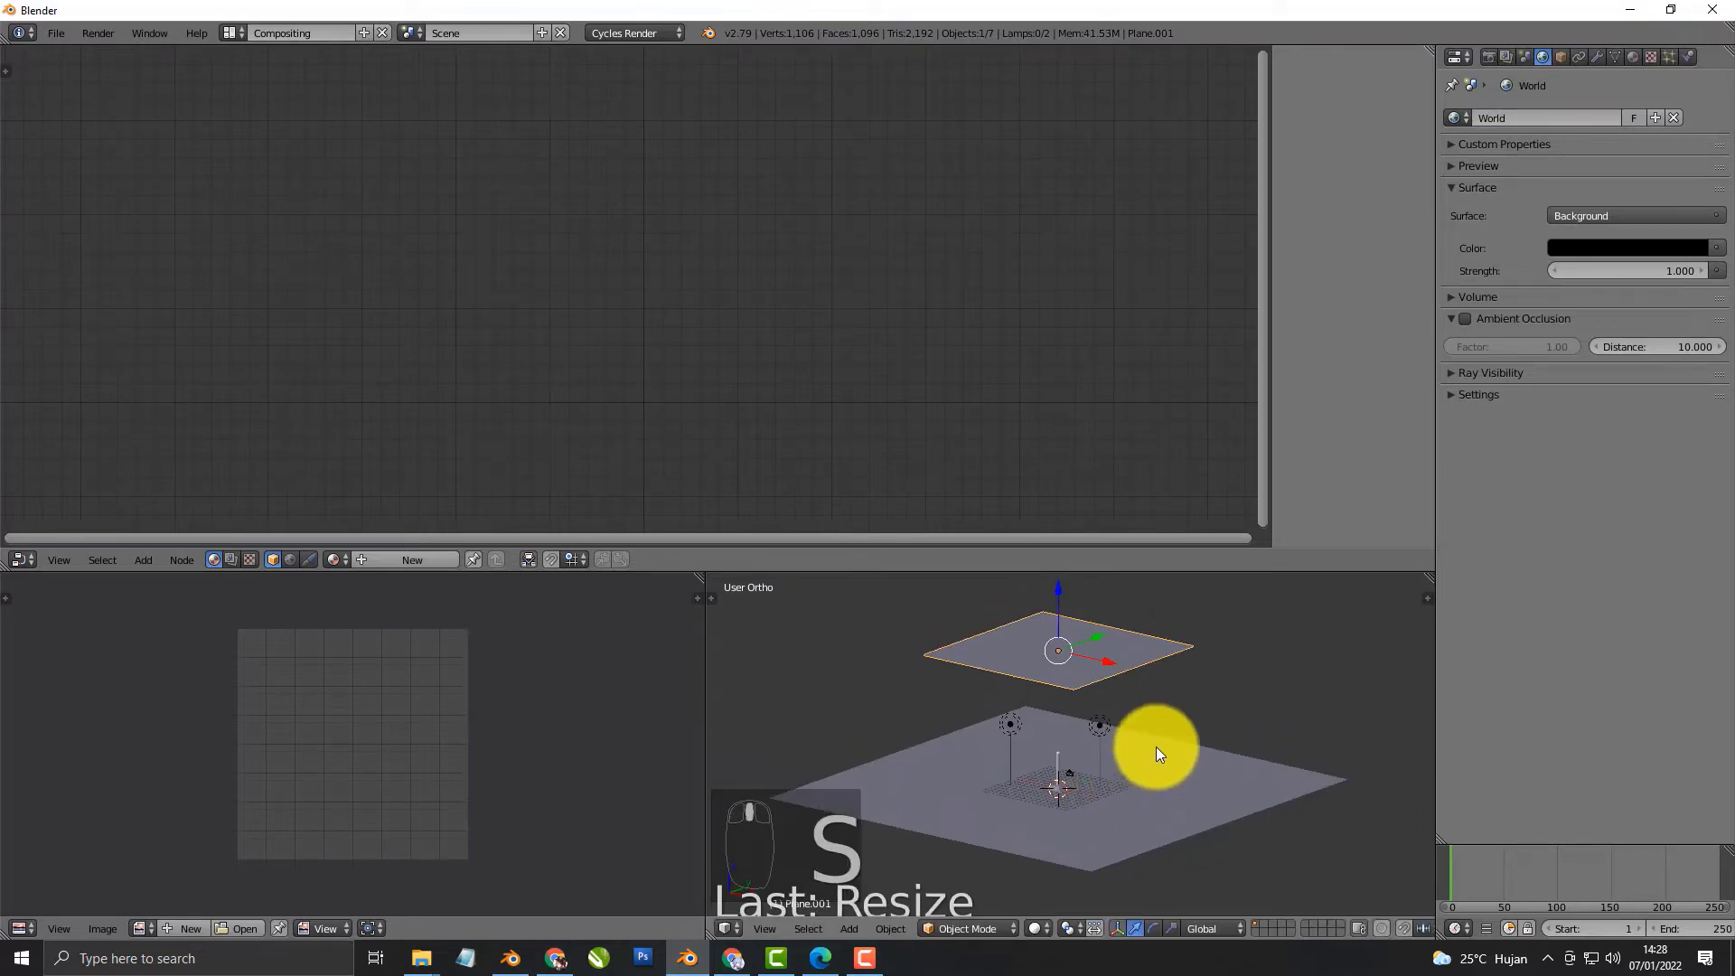
pyautogui.scroll(2, 1157, 746)
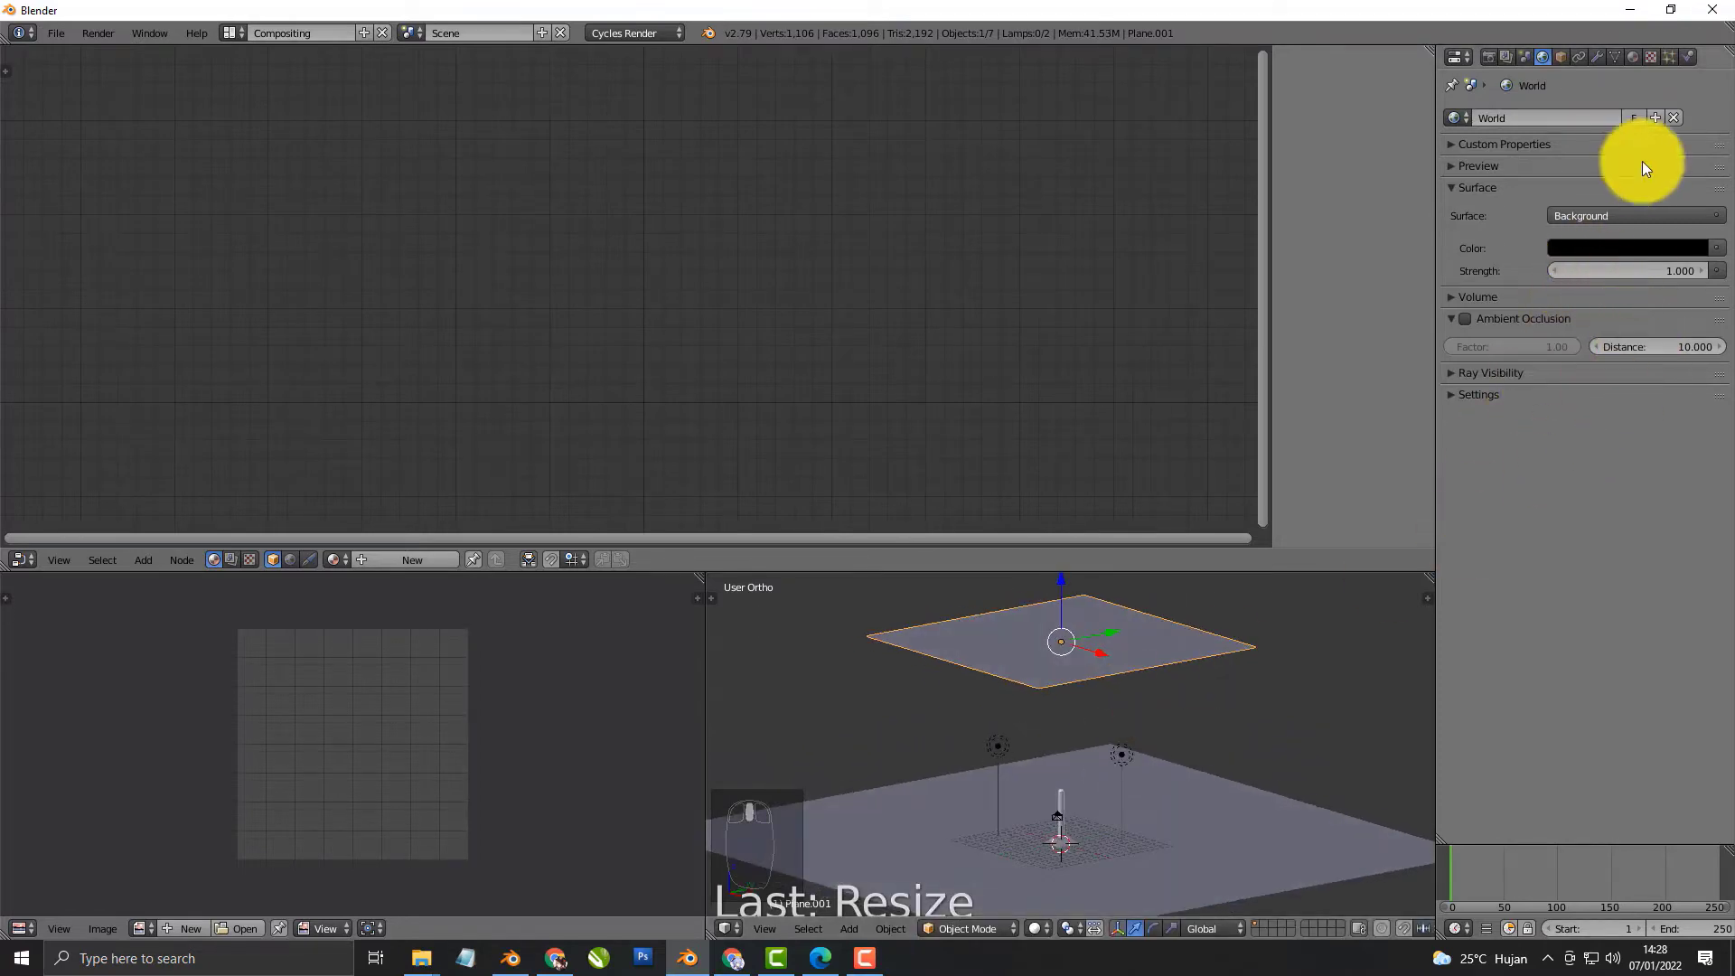
# Give the overhead plane a new material with an Emission surface
pyautogui.click(1618, 56)
pyautogui.click(1568, 167)
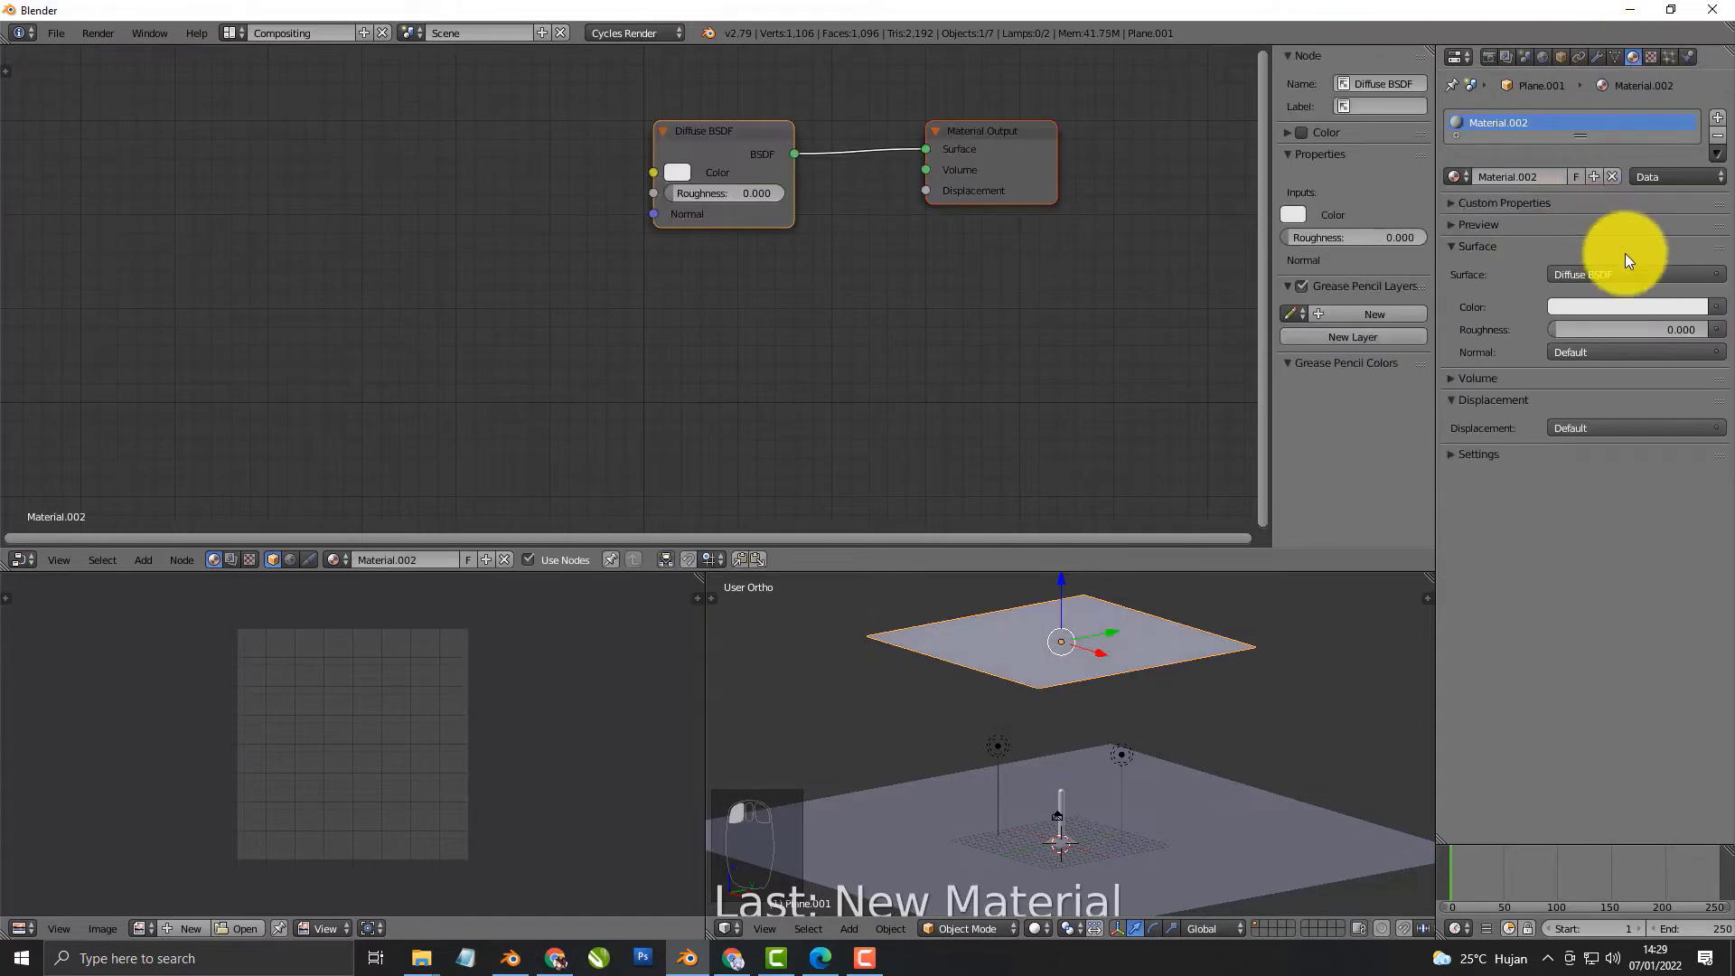
pyautogui.click(1623, 274)
pyautogui.click(1531, 416)
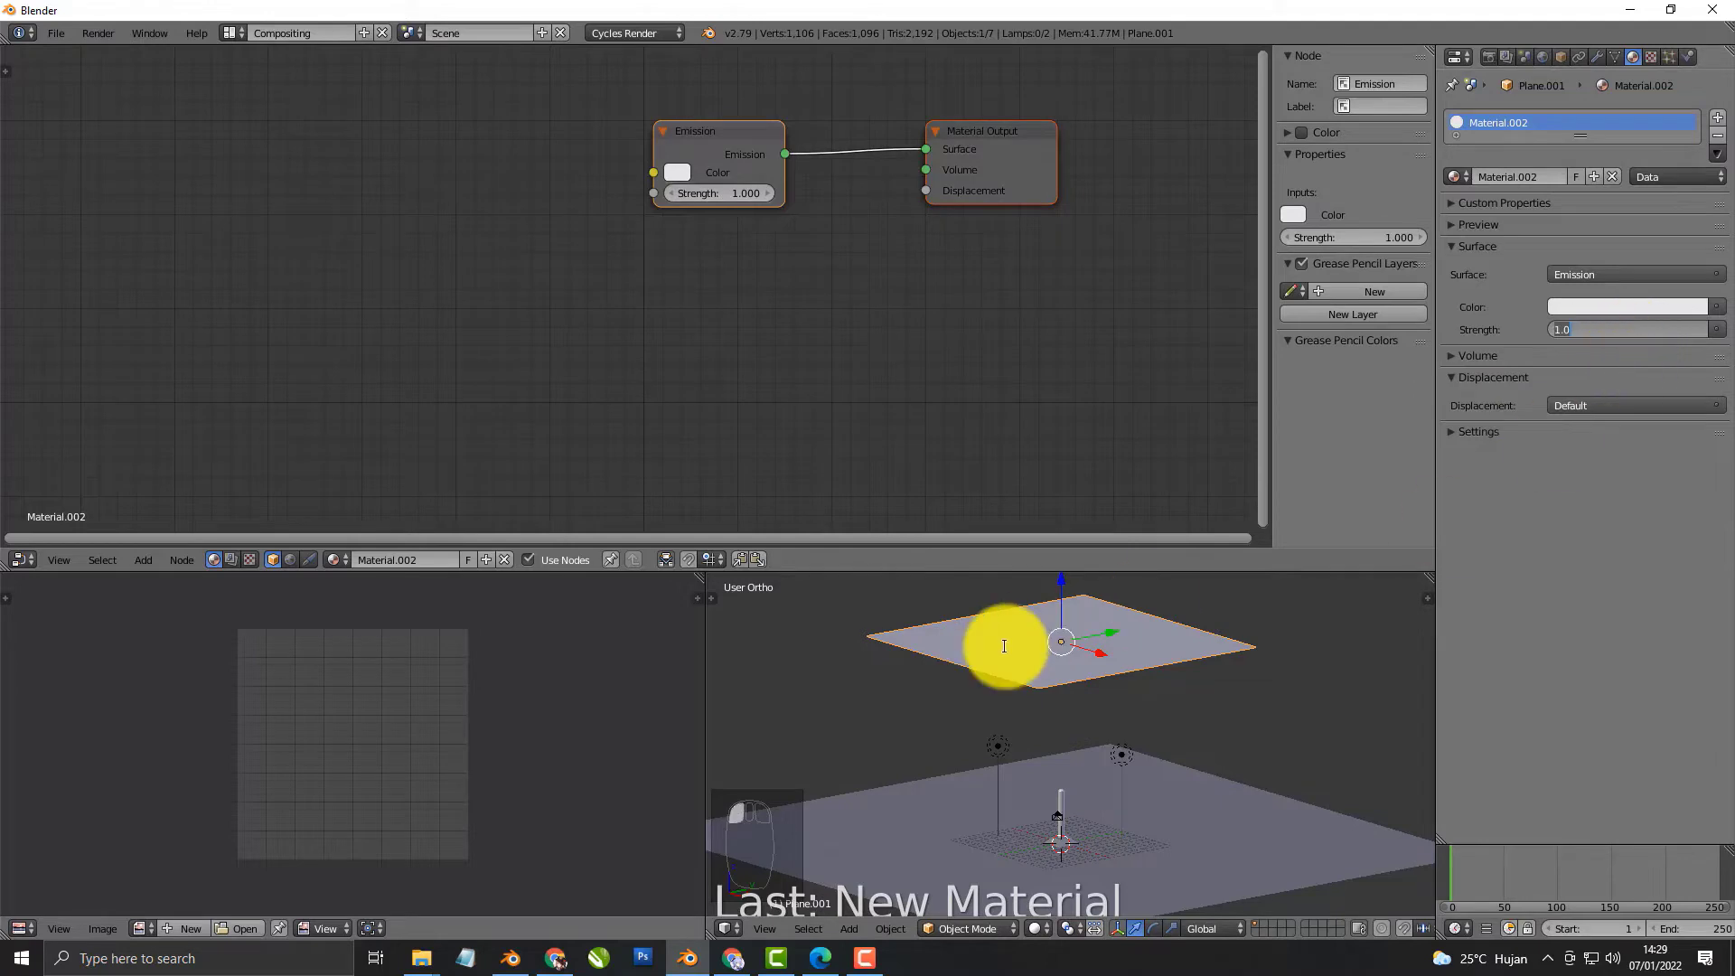
# Switch the viewport to rendered shading and set the overhead plane's emission strength to 2
pyautogui.hotkey('shift', 'z')
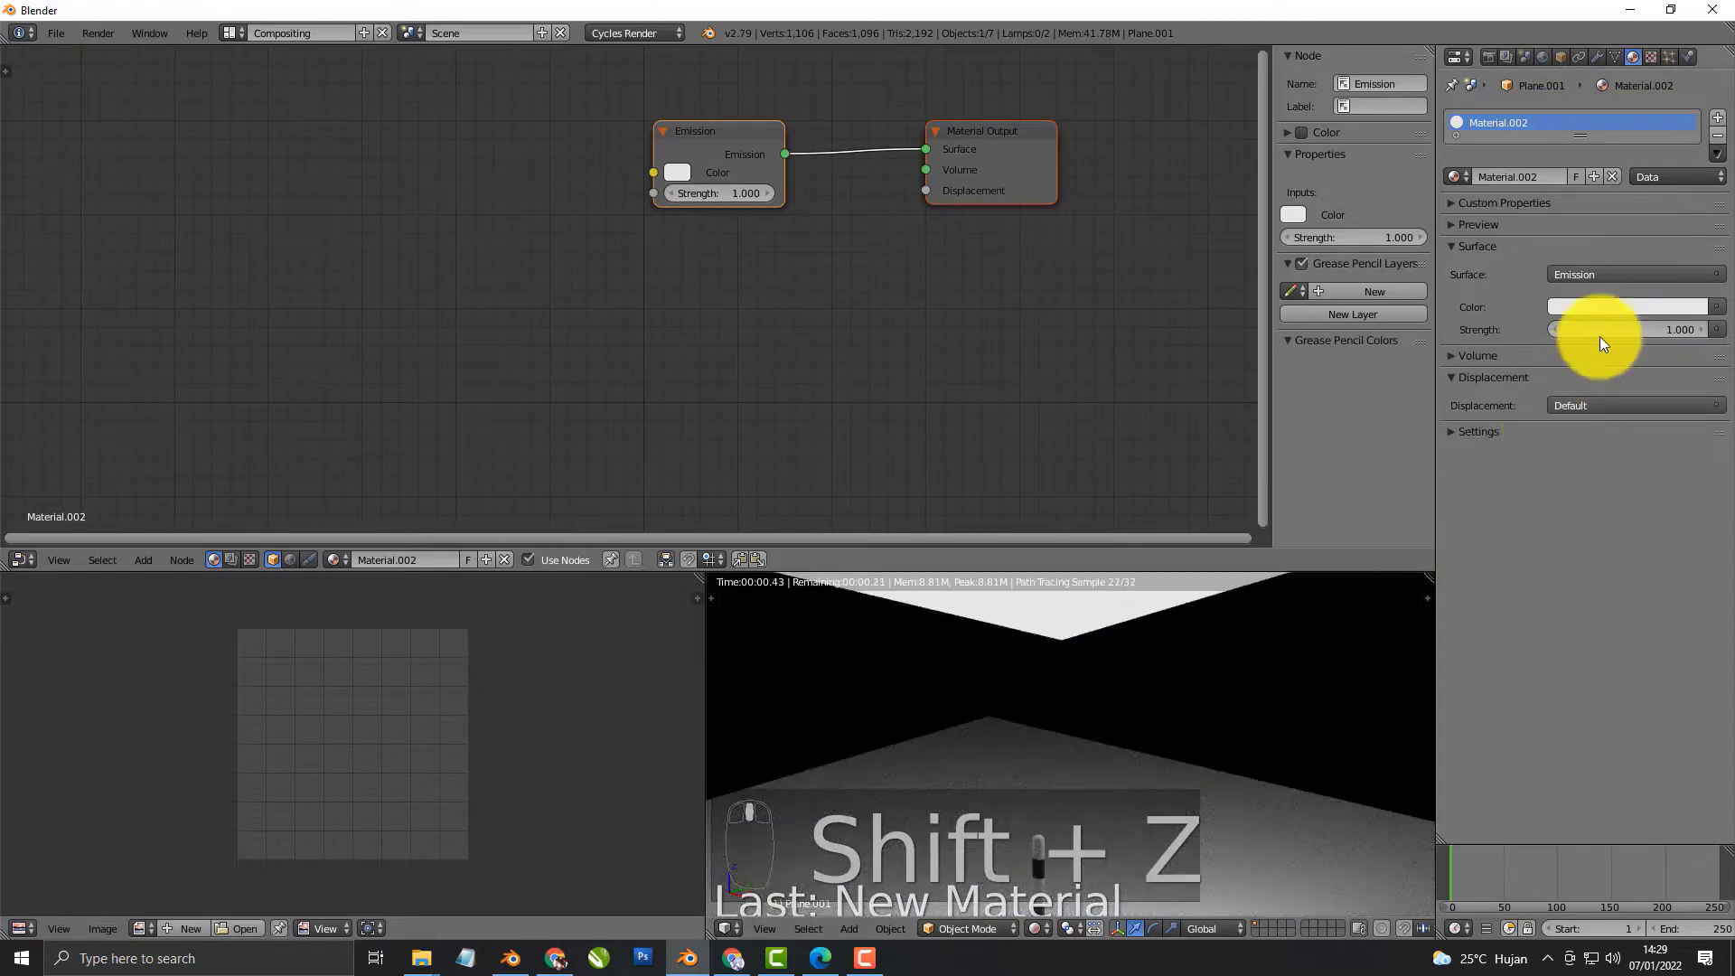
pyautogui.click(1639, 330)
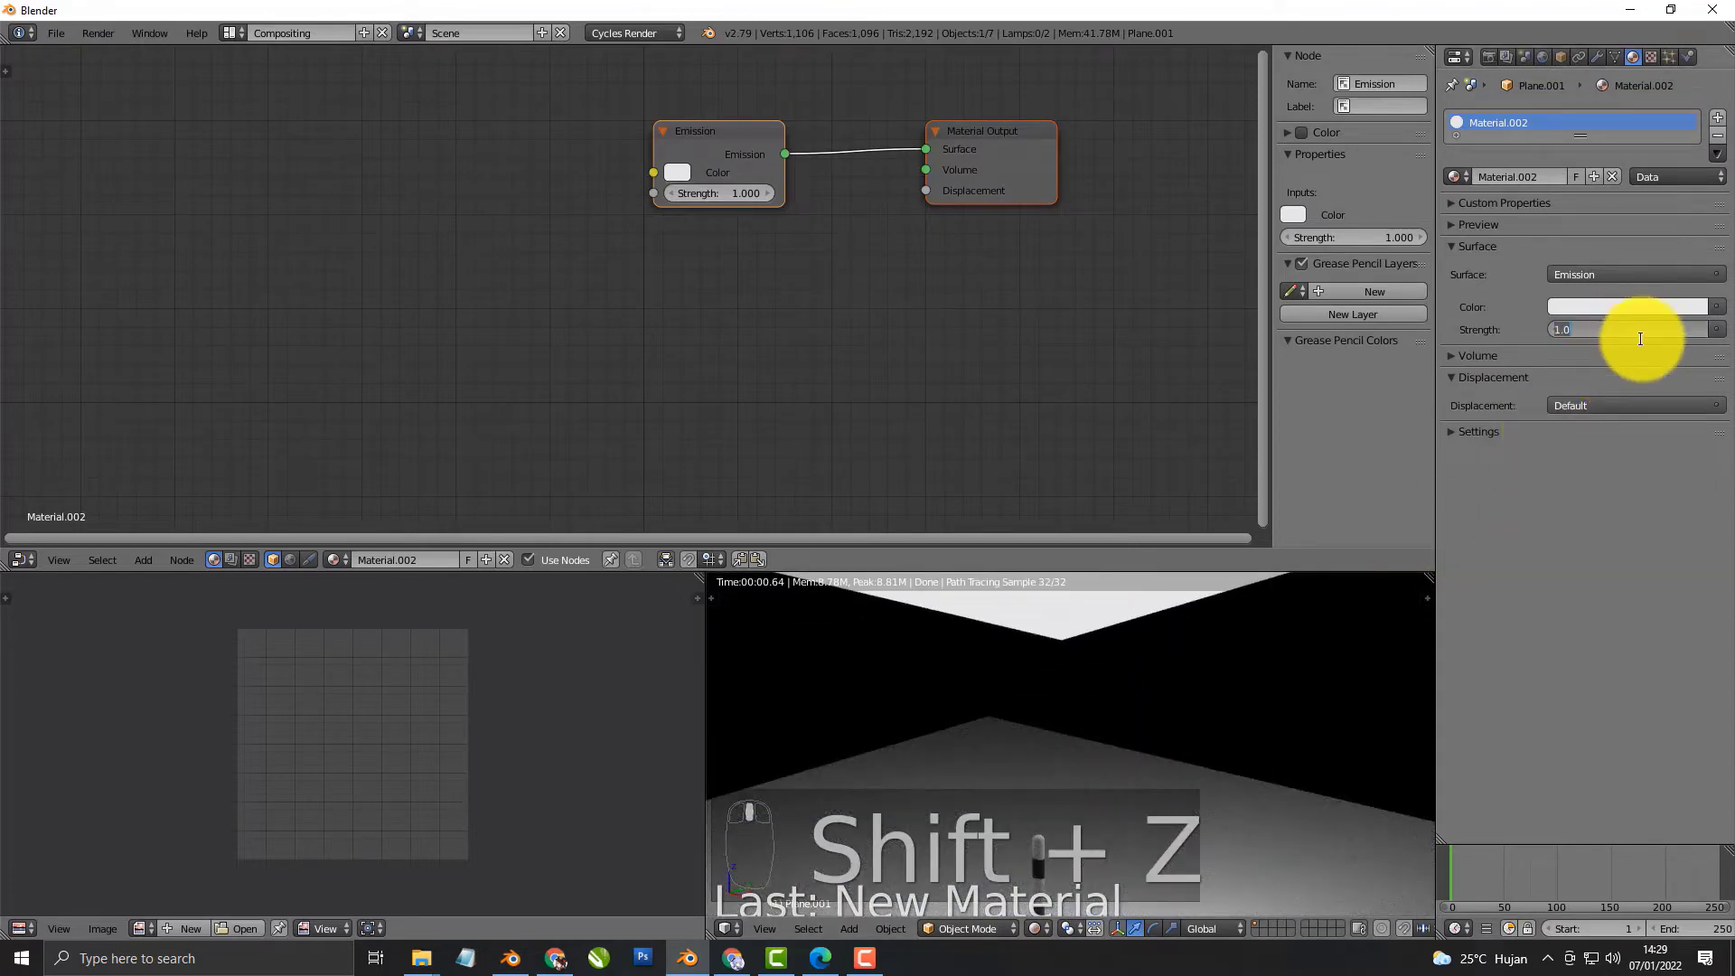
pyautogui.write('2')
pyautogui.press('Return')
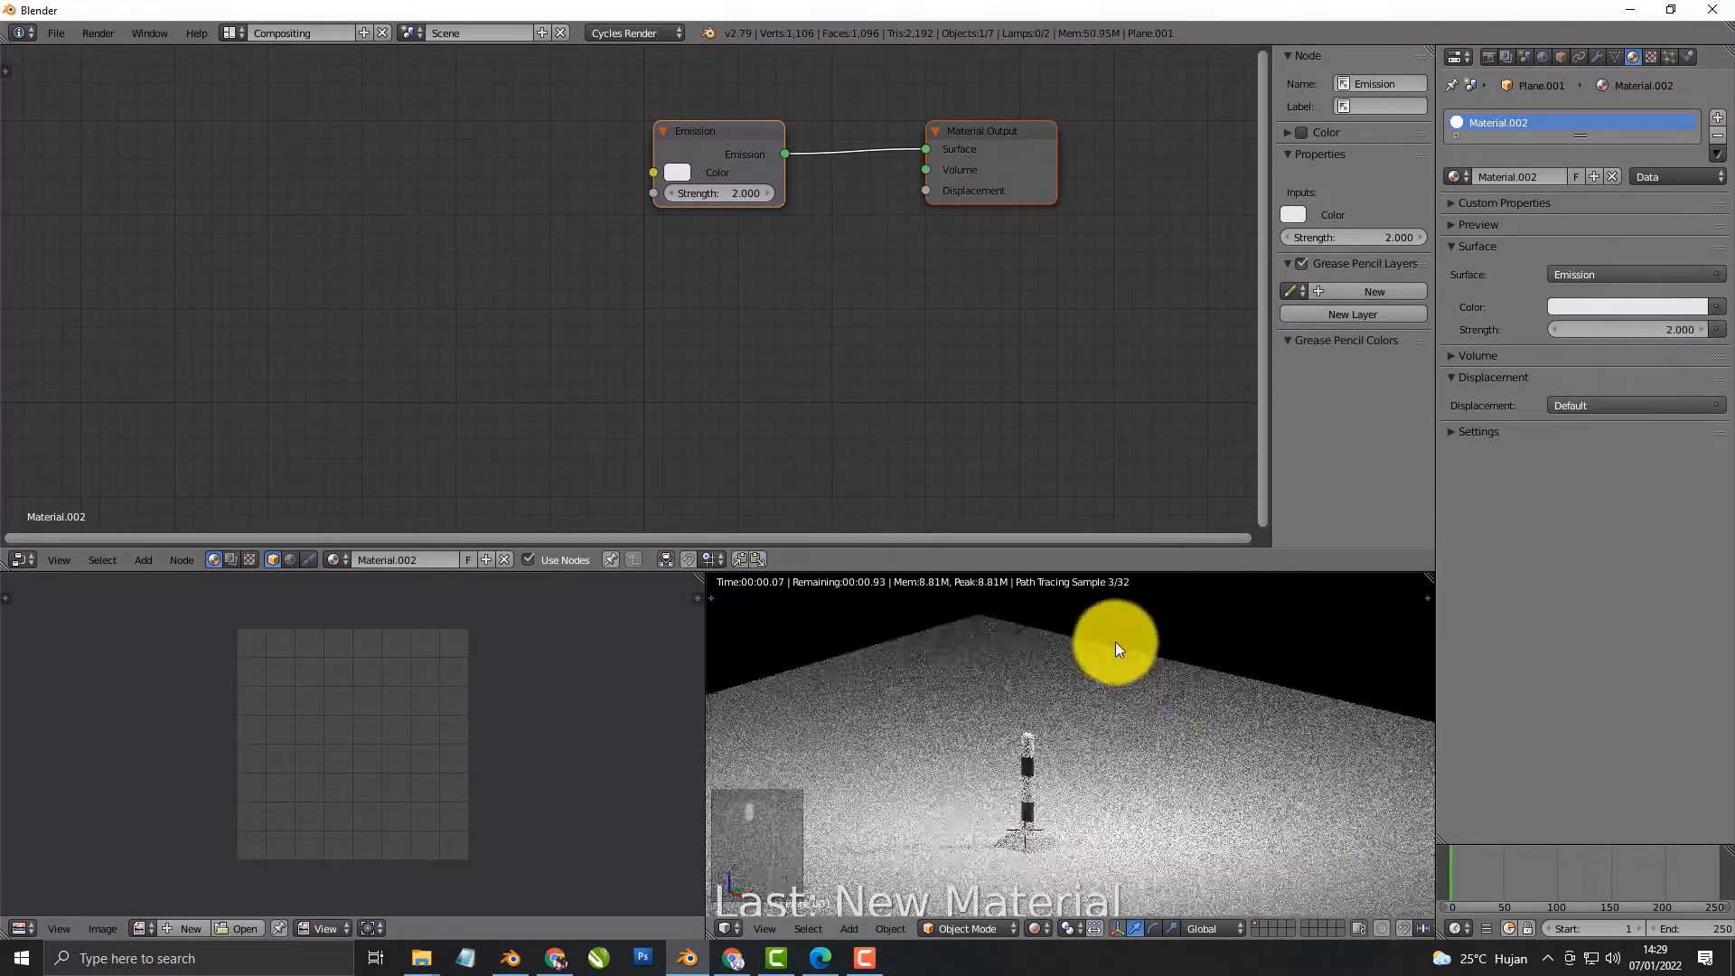
# Select the striped pole and raise its Principled BSDF Specular value to 1.000
pyautogui.moveTo(1054, 751)
pyautogui.mouseDown(button='middle')
pyautogui.moveTo(972, 741)
pyautogui.moveTo(1009, 676)
pyautogui.moveTo(1058, 668)
pyautogui.moveTo(1063, 720)
pyautogui.mouseUp(button='middle')
pyautogui.rightClick(1056, 702)
pyautogui.scroll(4, 927, 383)
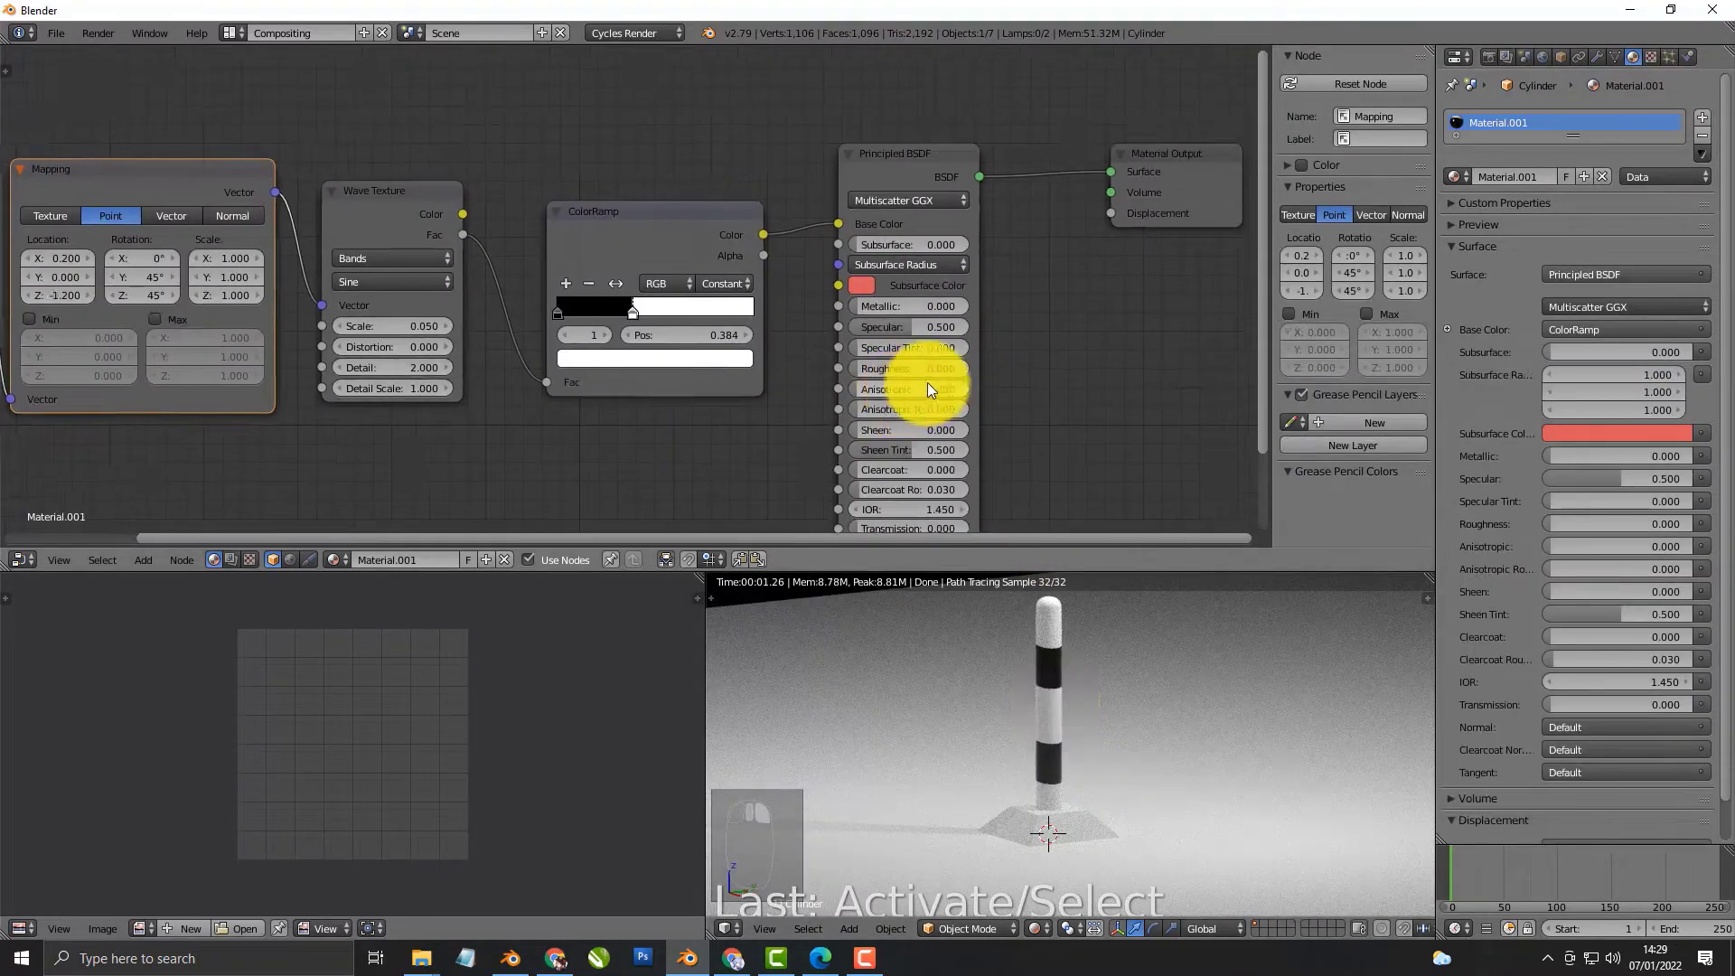
pyautogui.scroll(1, 809, 321)
pyautogui.moveTo(902, 327); pyautogui.dragTo(1040, 341)
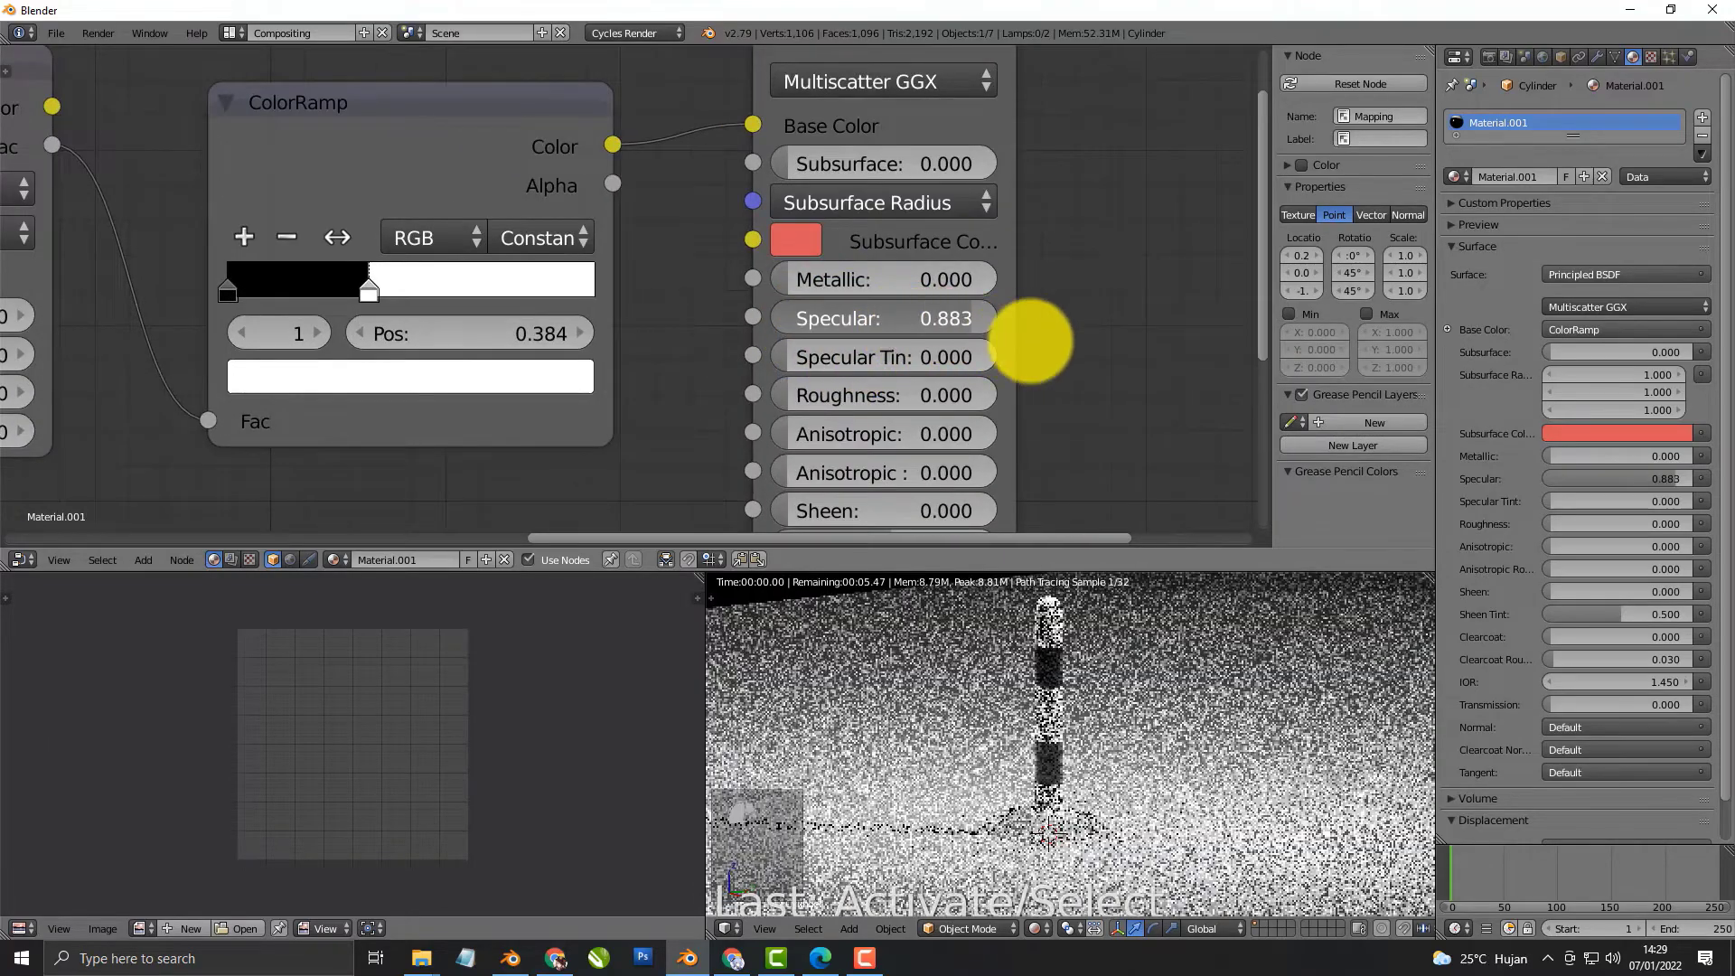
pyautogui.scroll(3, 1030, 723)
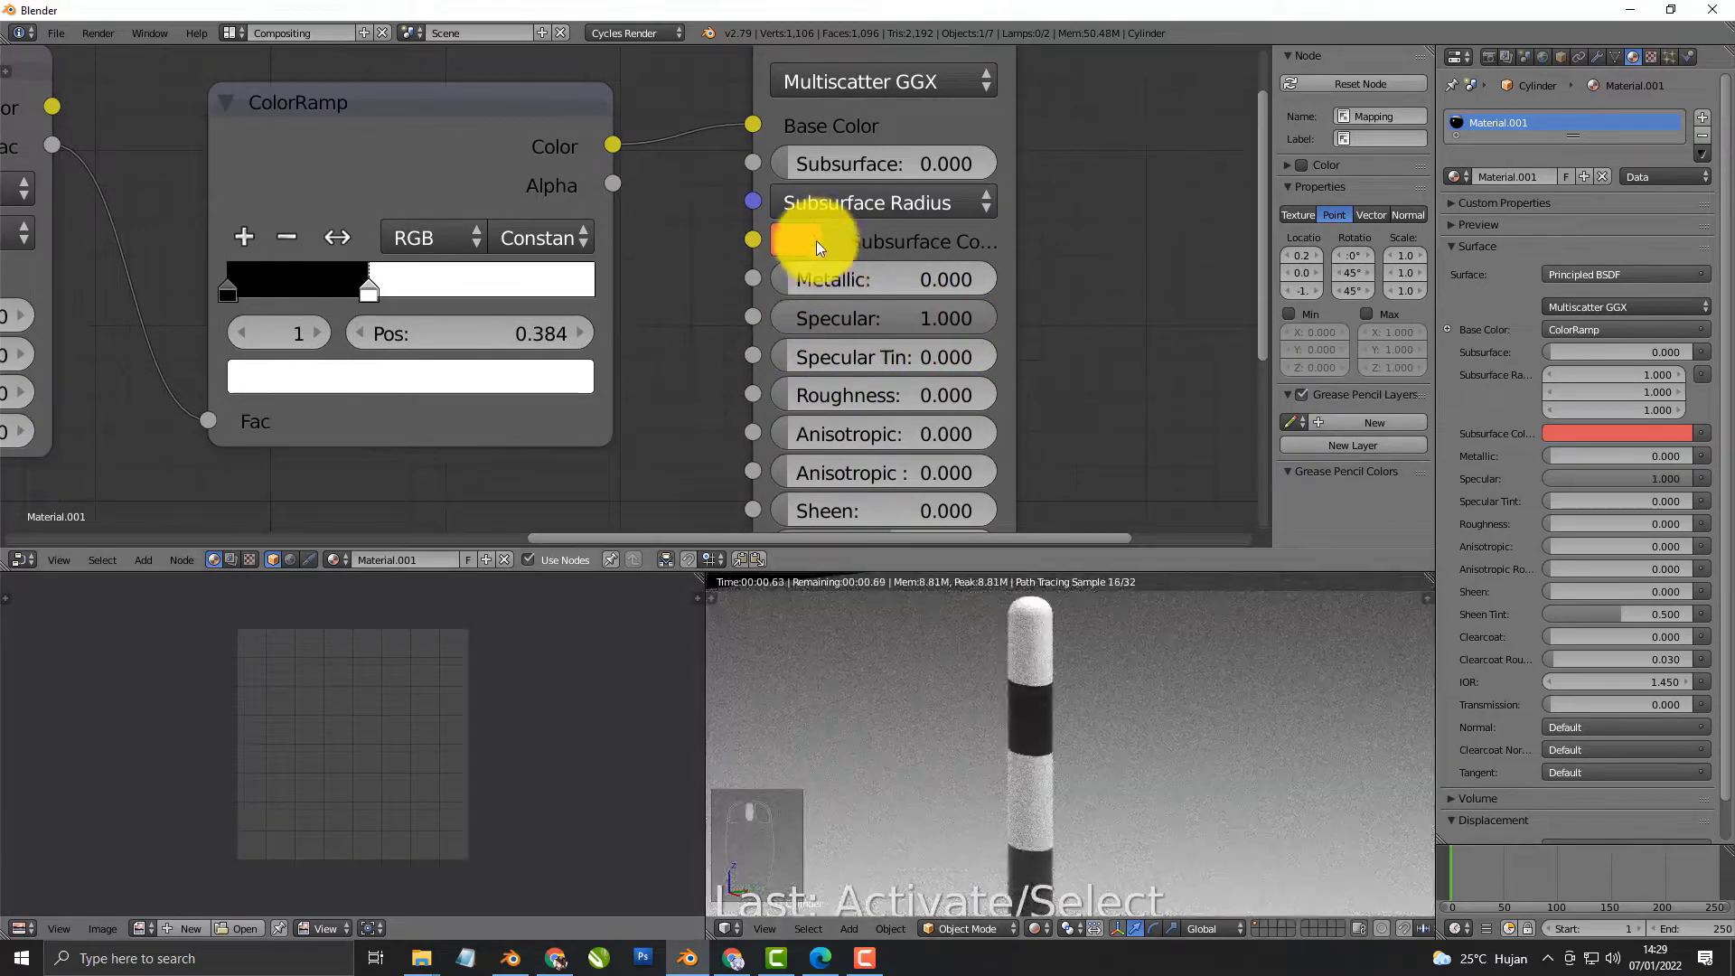
# Set the Metallic value of the pole's Principled BSDF to 0.100
pyautogui.moveTo(801, 269); pyautogui.dragTo(723, 288)
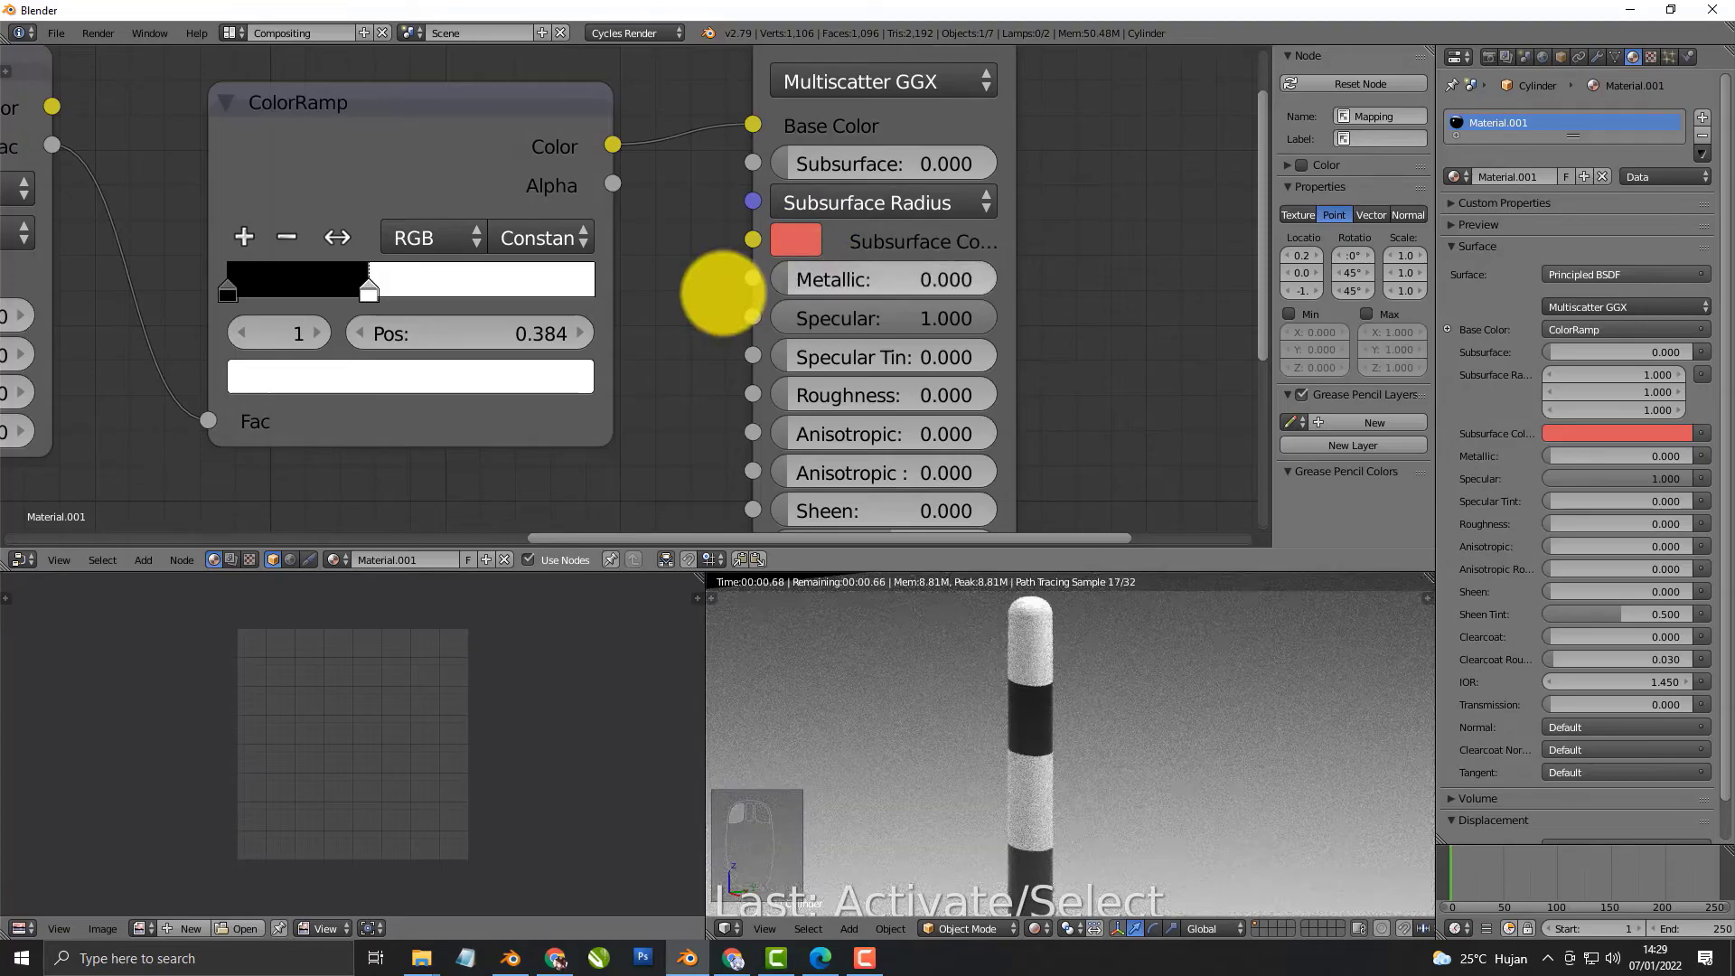
pyautogui.moveTo(1032, 757); pyautogui.dragTo(1175, 781, button='middle')
pyautogui.scroll(3, 1175, 781)
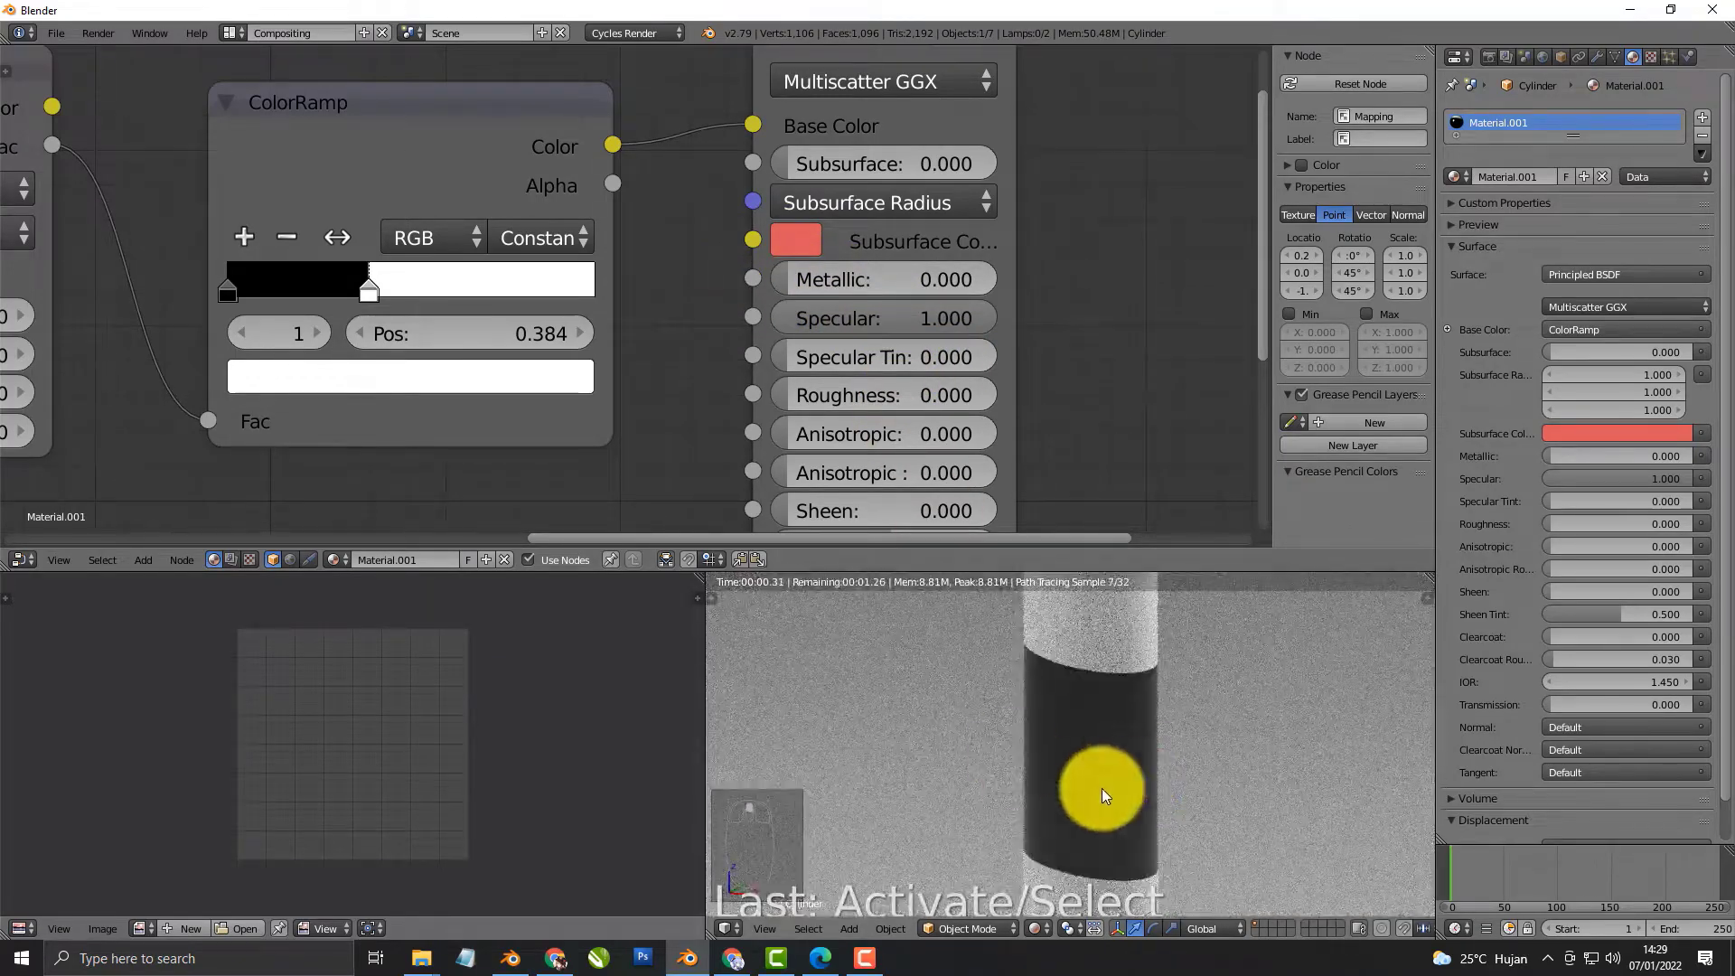
pyautogui.moveTo(816, 282); pyautogui.dragTo(910, 355)
pyautogui.scroll(-3, 906, 349)
pyautogui.scroll(-5, 1106, 737)
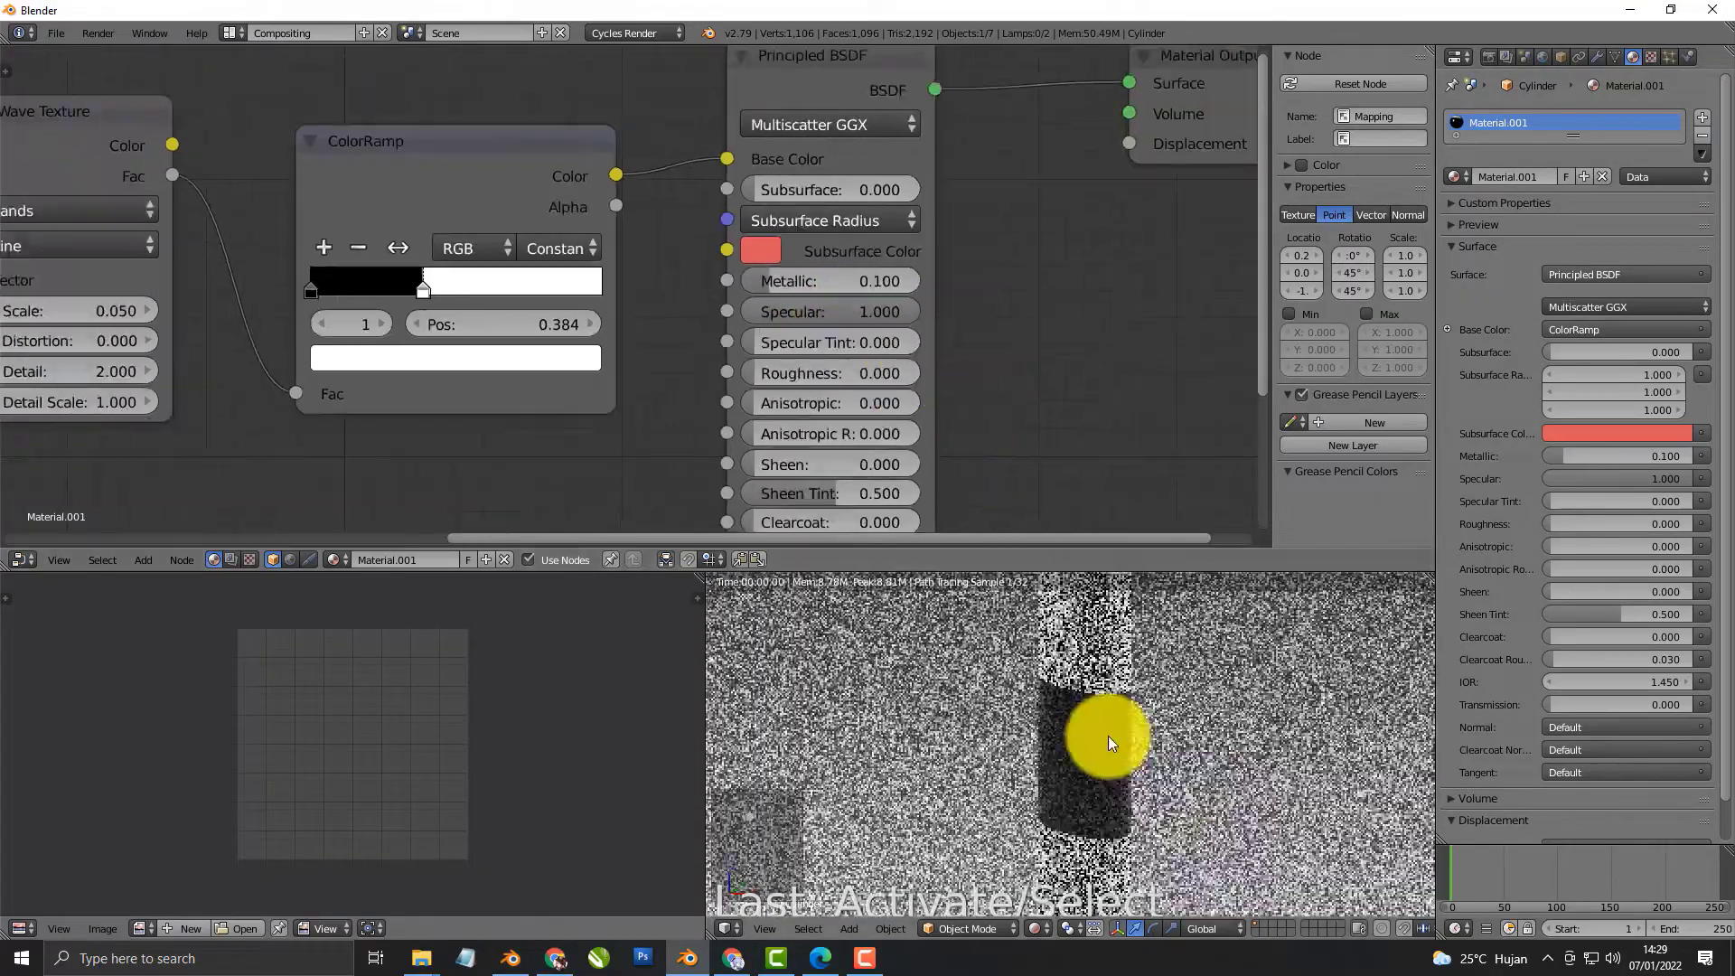
# Try a larger Z rotation on the Mapping node from the front view, then restore it to 45°
pyautogui.moveTo(1105, 738); pyautogui.dragTo(1144, 711, button='middle')
pyautogui.press('KP_1')
pyautogui.scroll(-1, 1049, 777)
pyautogui.moveTo(268, 444); pyautogui.dragTo(867, 443, button='middle')
pyautogui.moveTo(421, 364); pyautogui.dragTo(555, 362, button='middle')
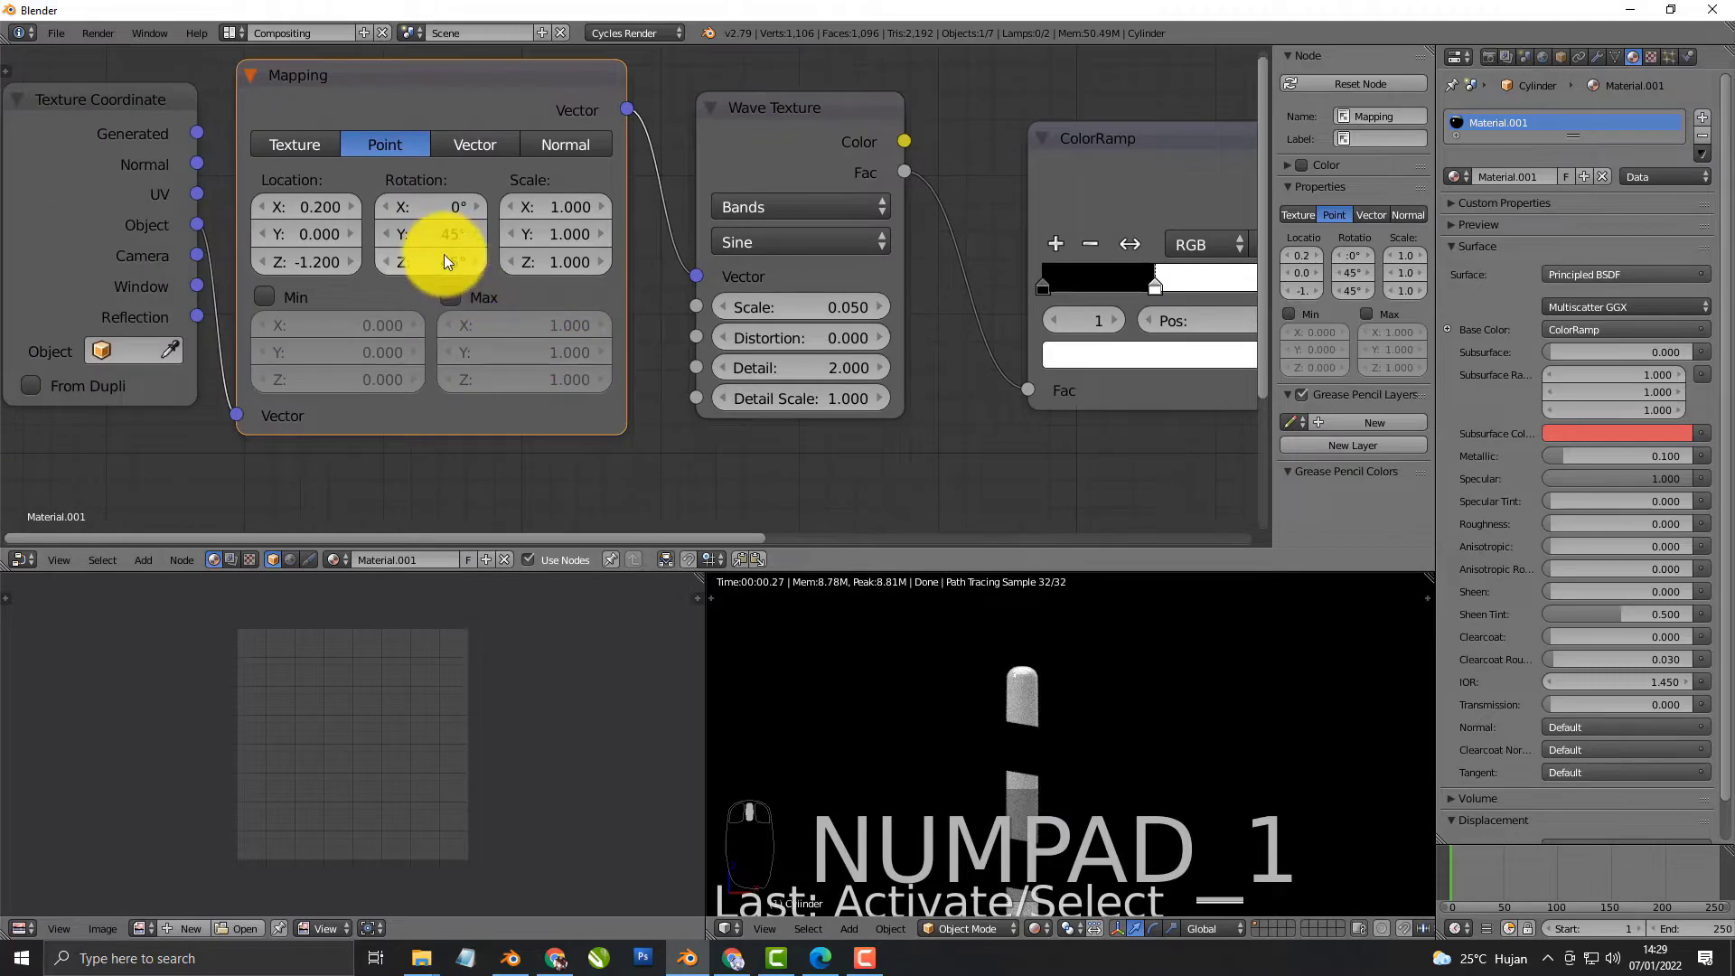
pyautogui.moveTo(443, 262); pyautogui.dragTo(759, 290)
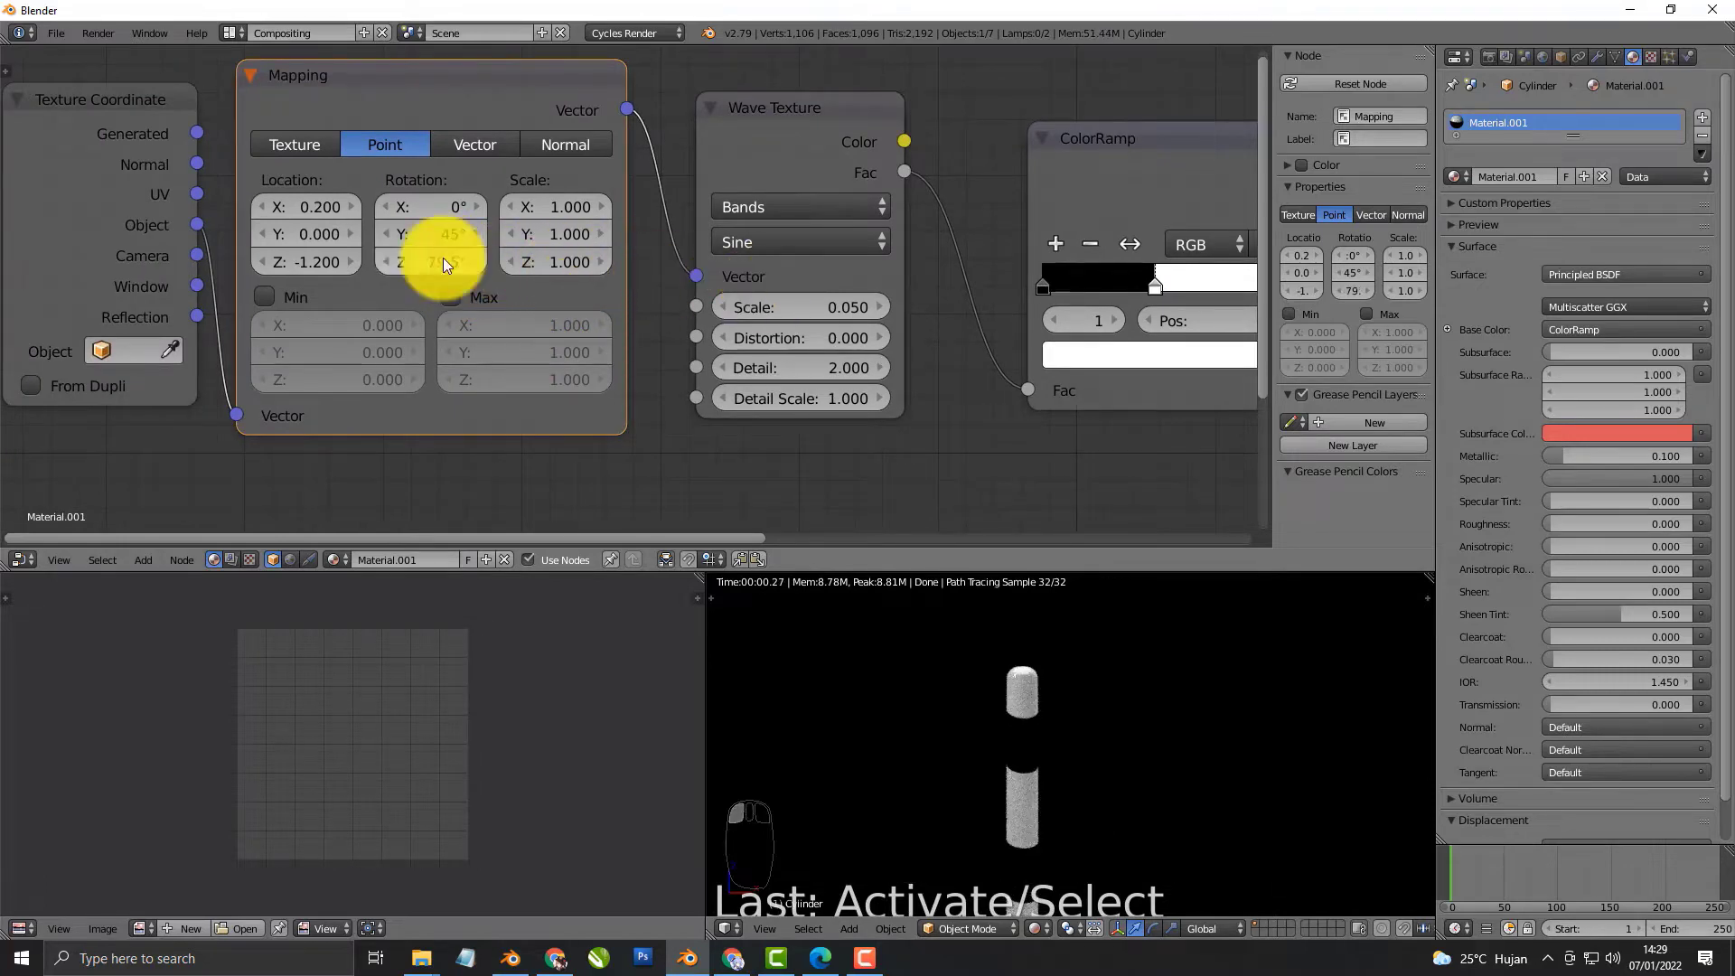
pyautogui.press('Return')
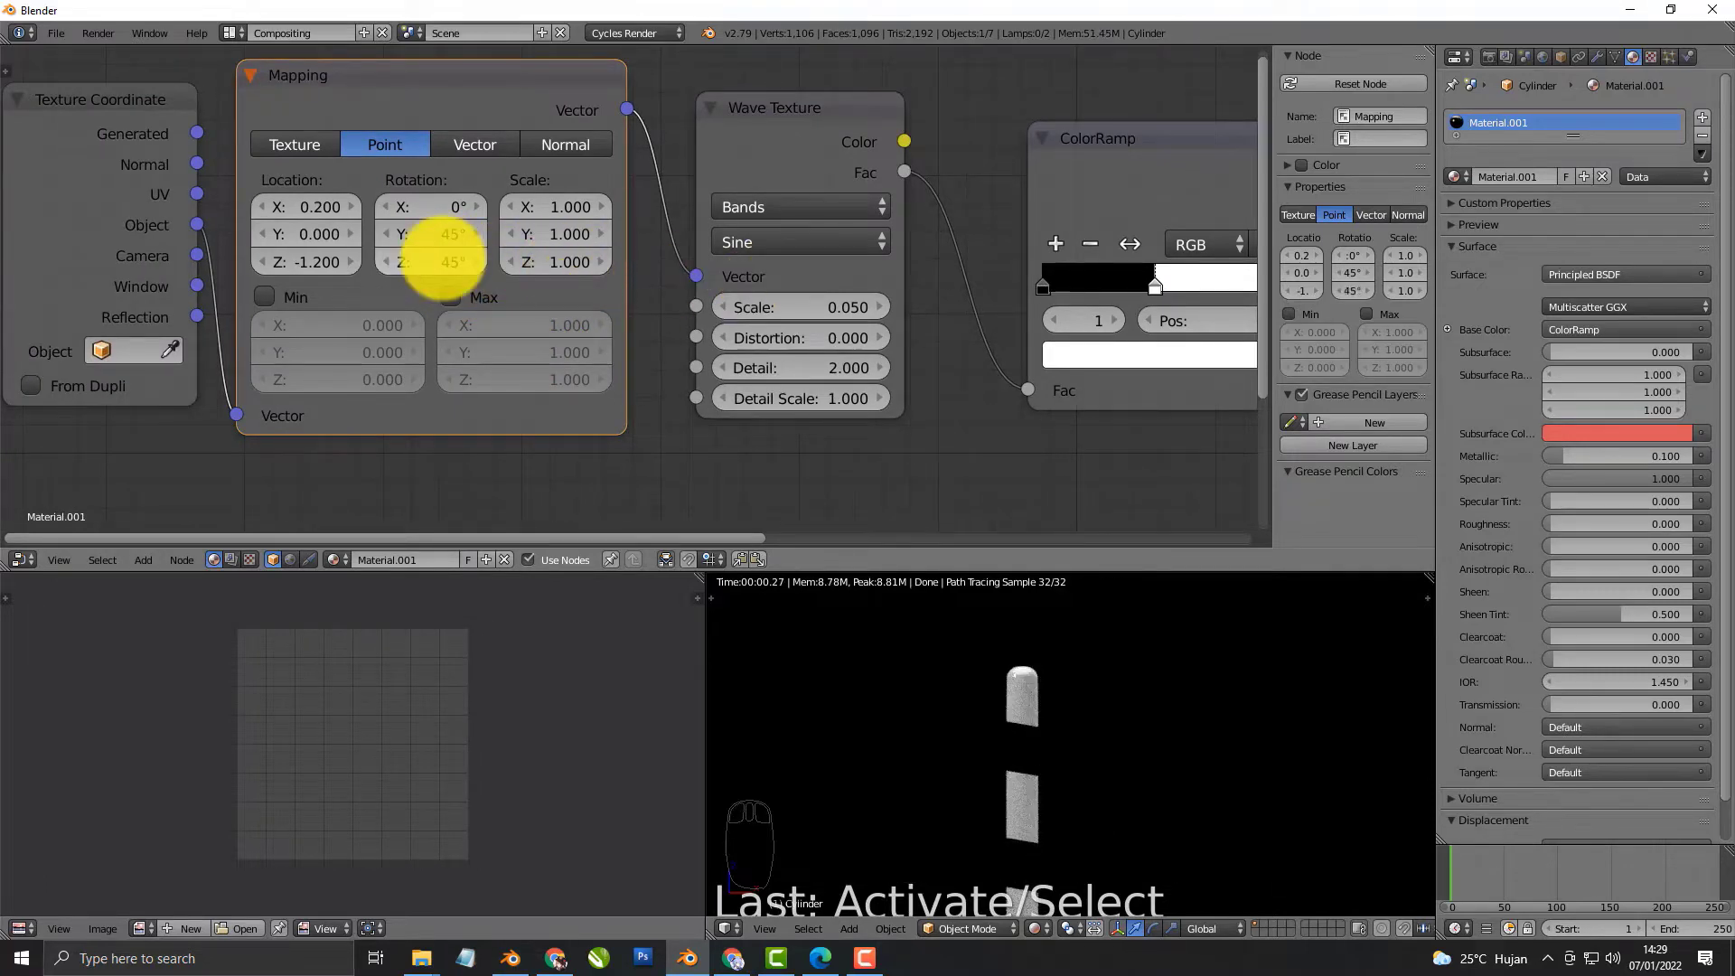
# Try a different X rotation on the Mapping node, reset it to 0°, and check the stripes from the side and front
pyautogui.moveTo(427, 195); pyautogui.dragTo(589, 260)
pyautogui.click(427, 196)
pyautogui.write('0')
pyautogui.press('Return')
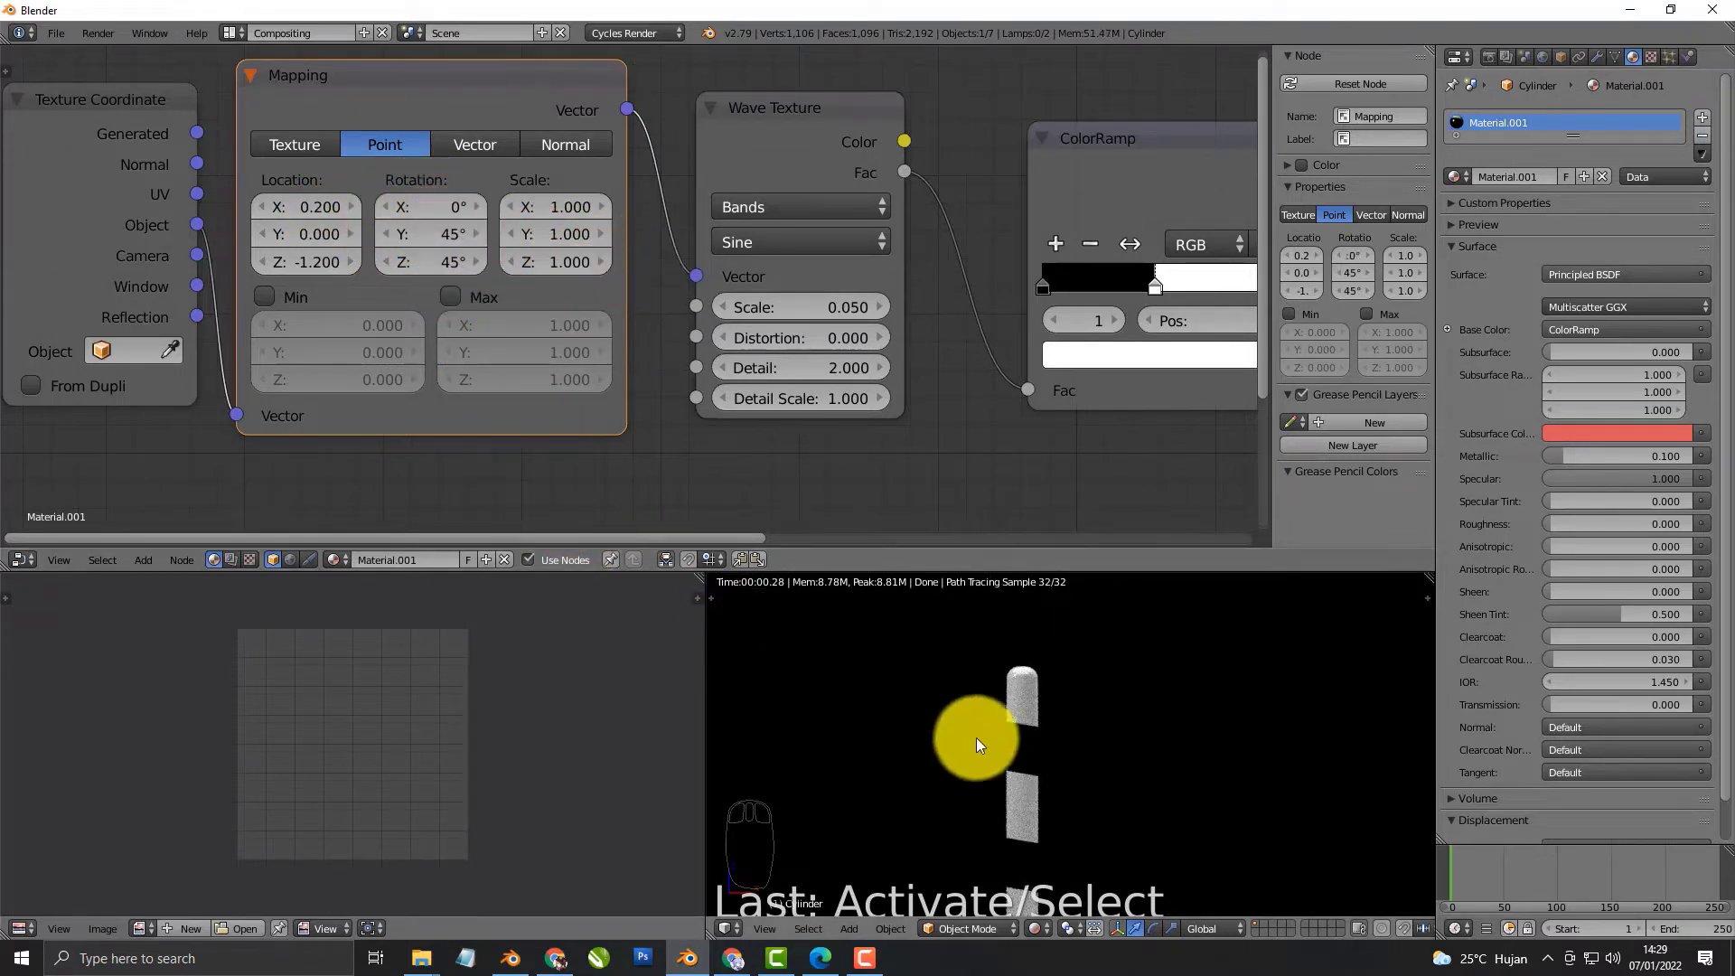
pyautogui.press('KP_3')
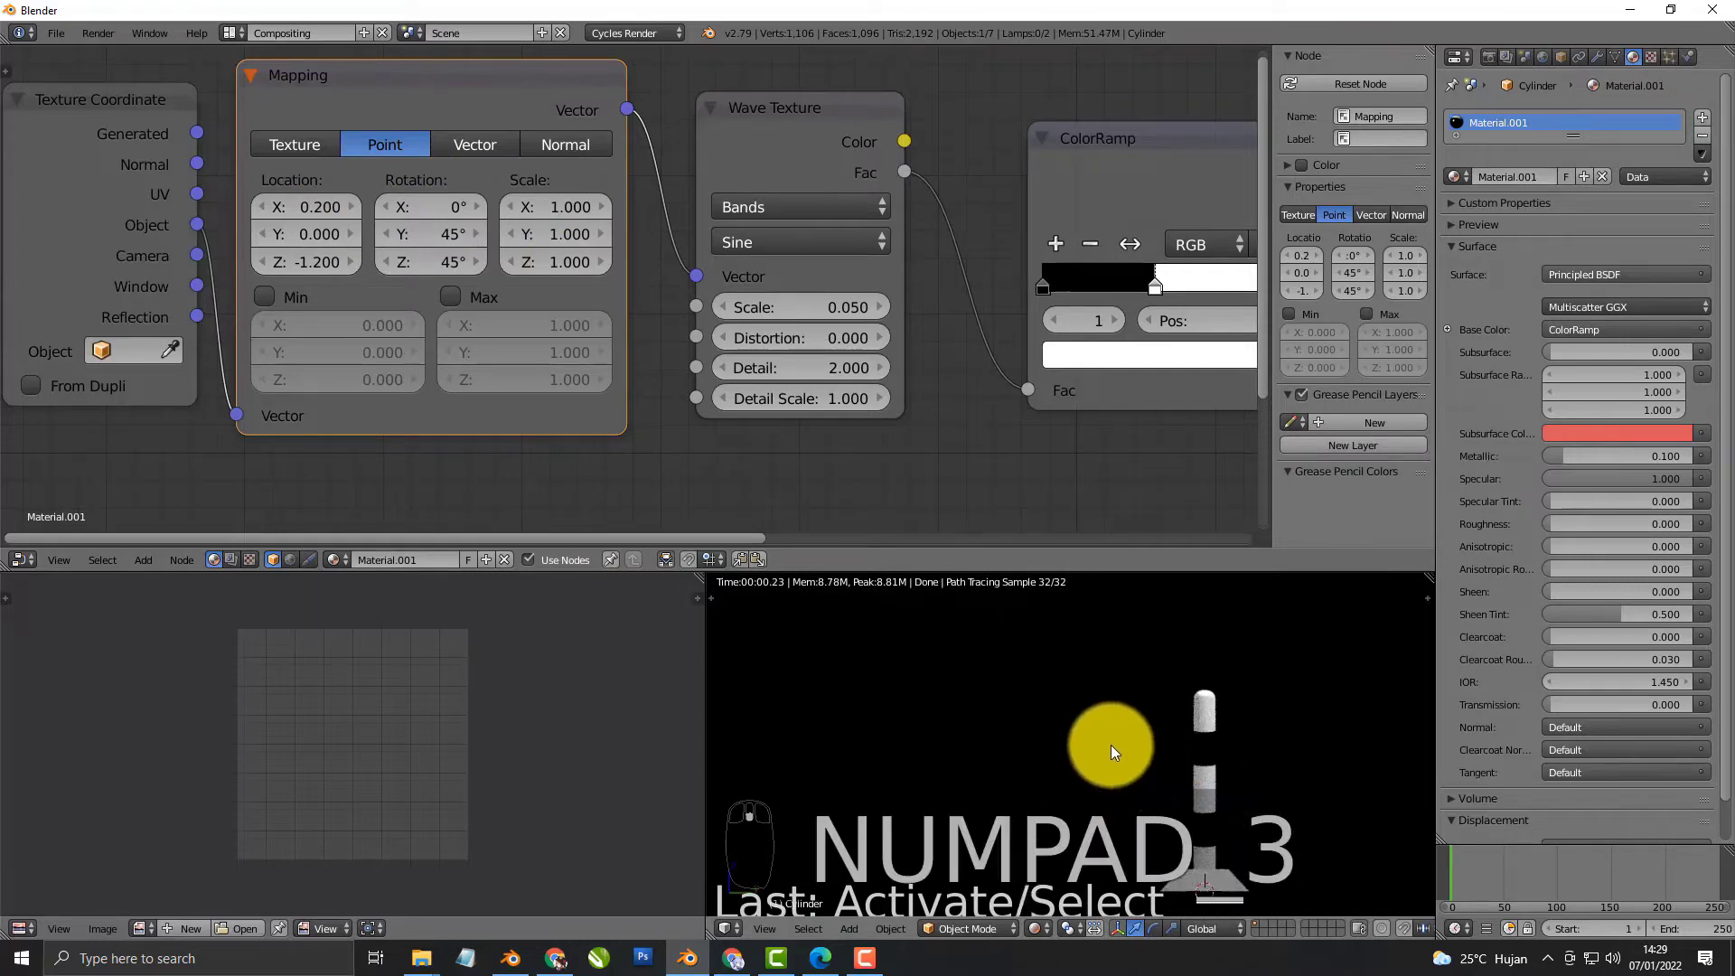
pyautogui.press('KP_1')
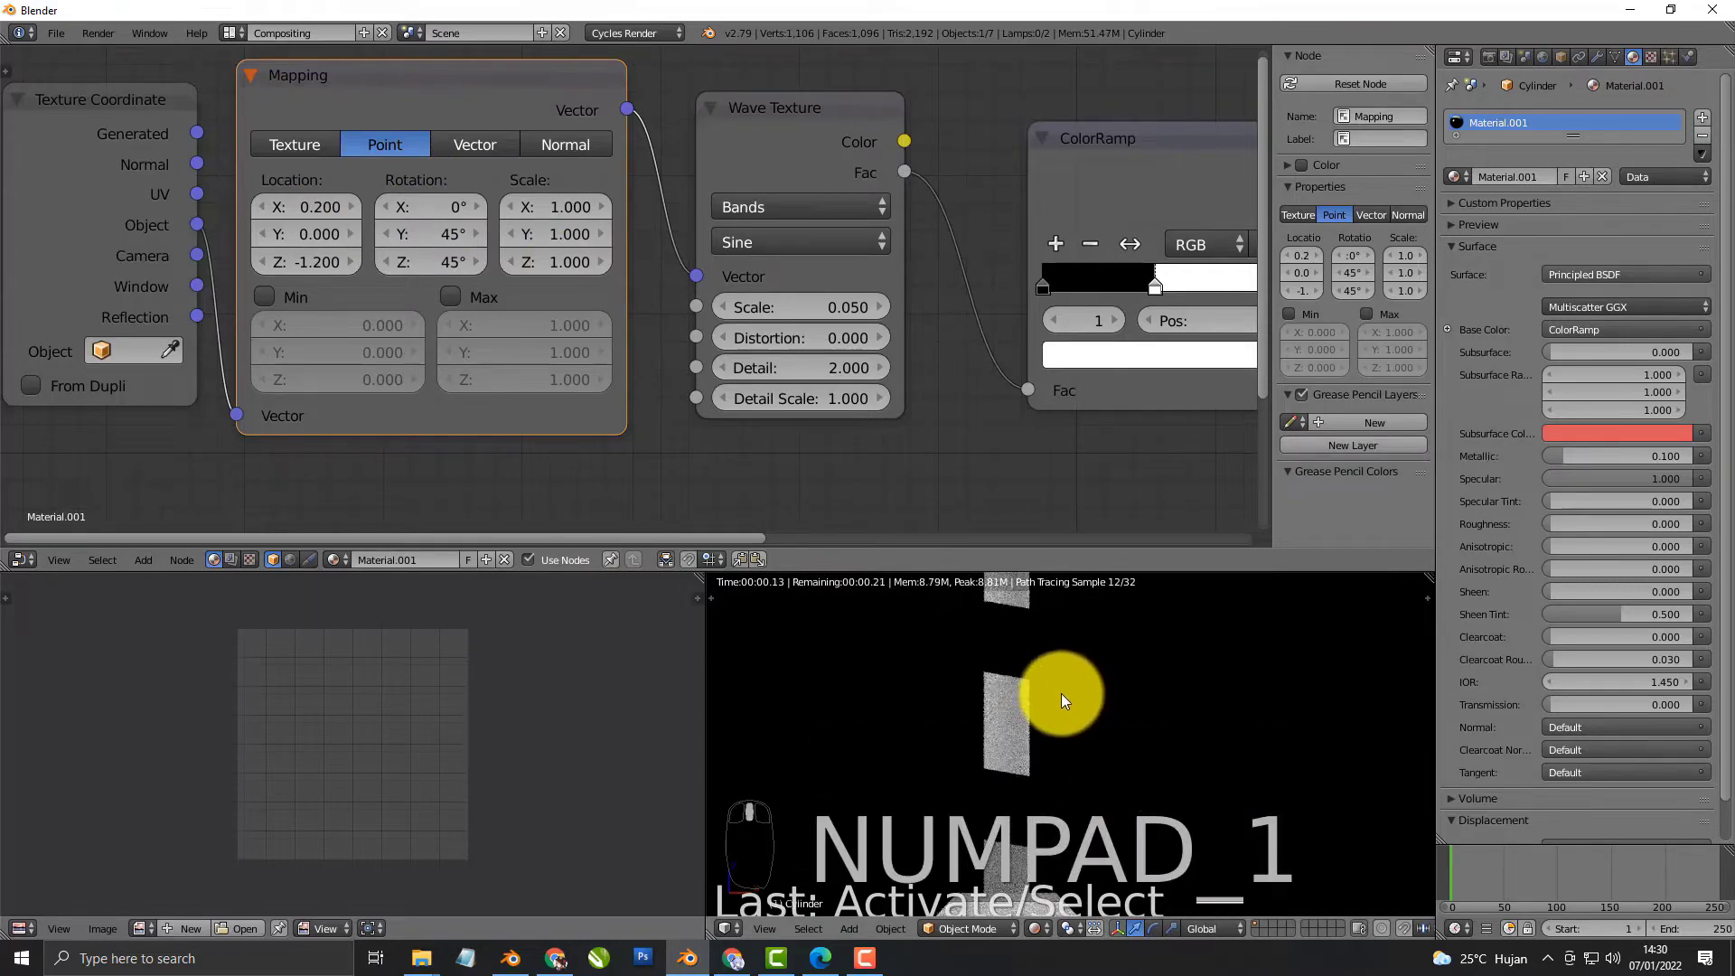
# Set the Mapping node's Y rotation to 55° and check the stripes along the pole down to its base
pyautogui.scroll(1, 623, 398)
pyautogui.moveTo(445, 220)
pyautogui.mouseDown()
pyautogui.moveTo(343, 221)
pyautogui.moveTo(443, 247)
pyautogui.mouseUp()
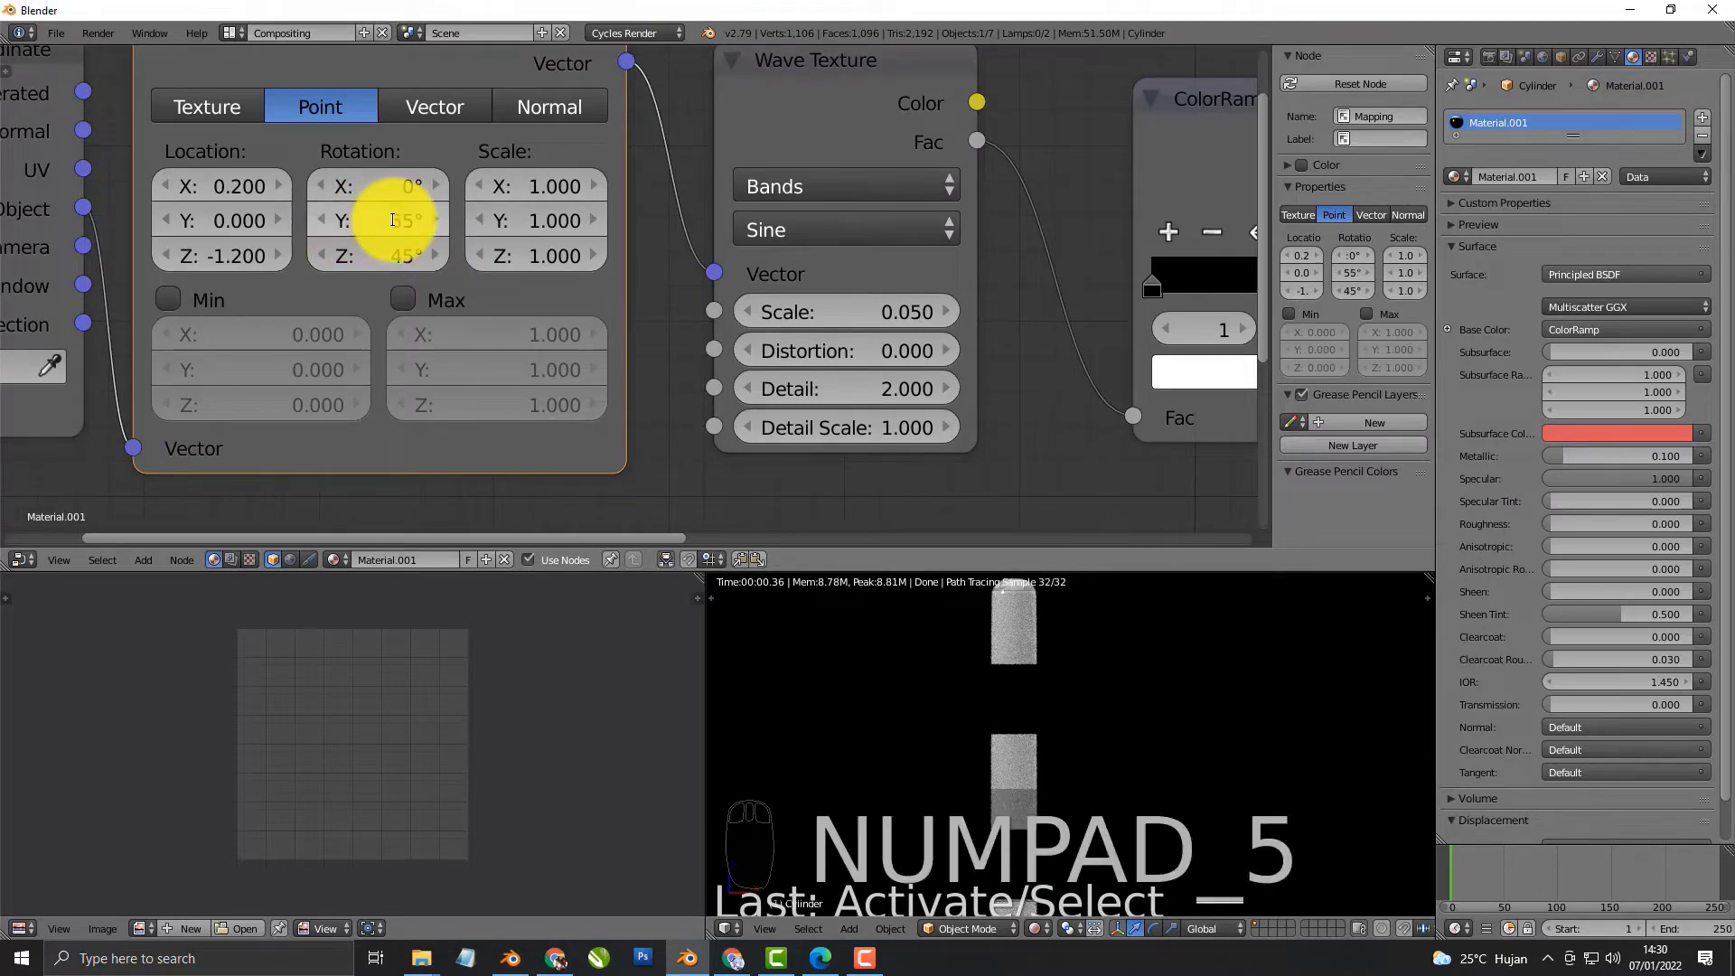
pyautogui.press('Return')
pyautogui.scroll(-6, 1017, 726)
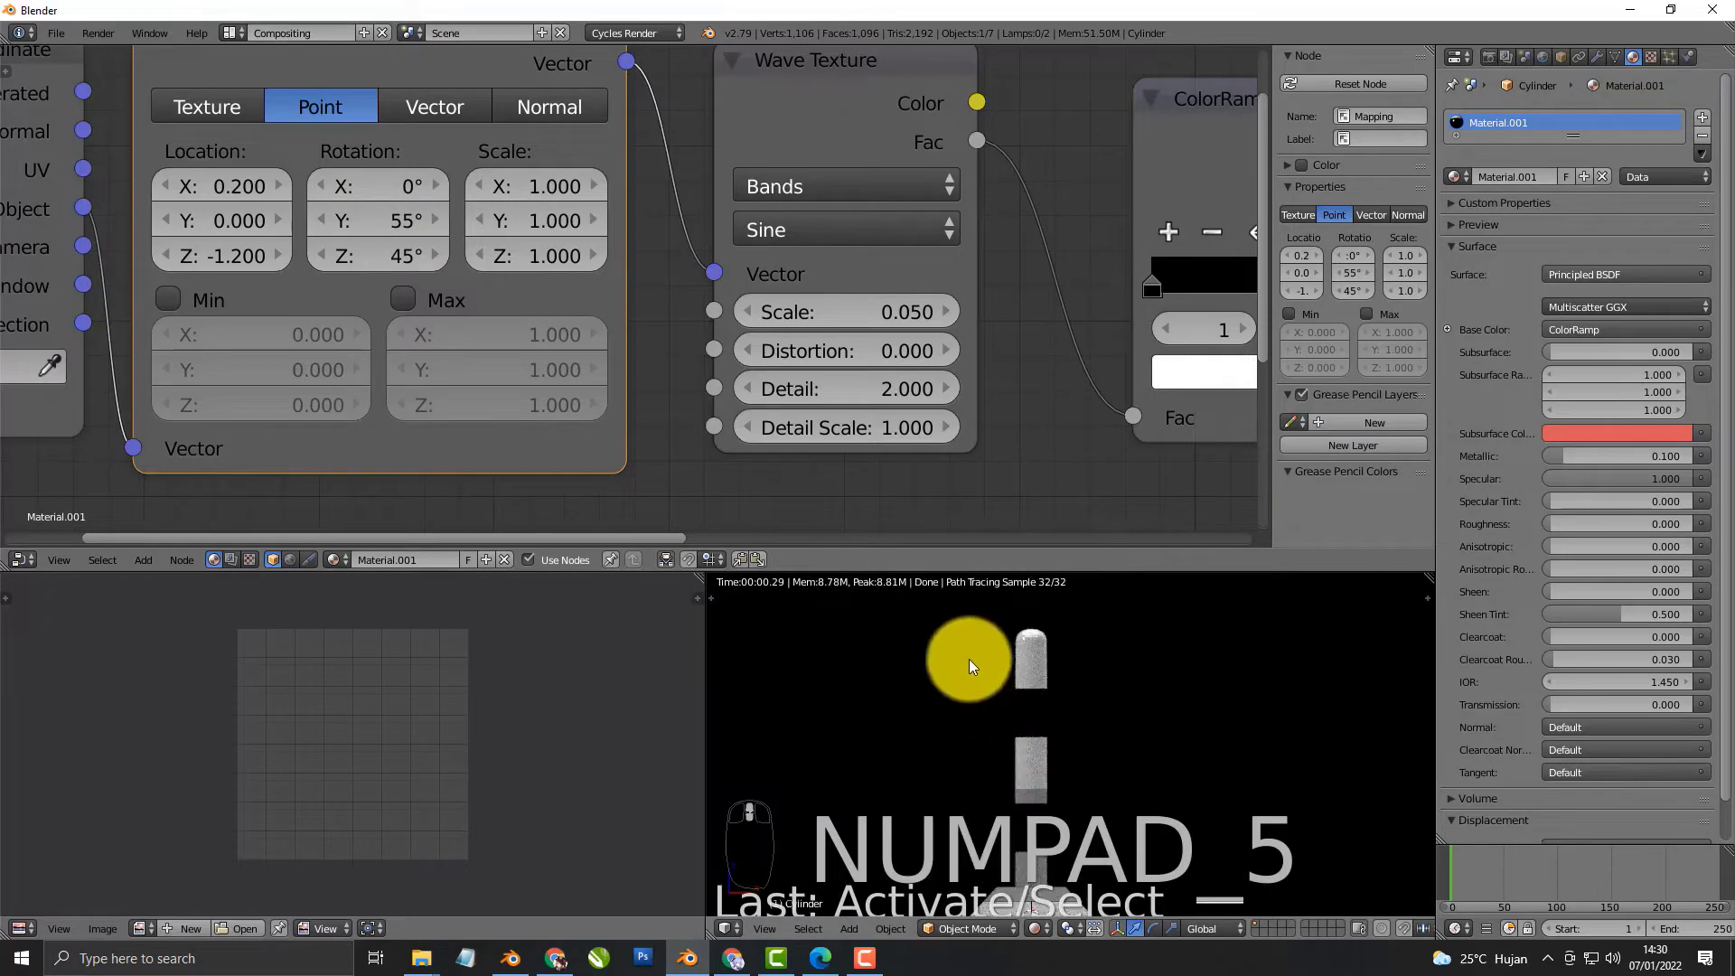
pyautogui.scroll(1, 949, 529)
pyautogui.scroll(-6, 888, 724)
pyautogui.scroll(4, 1055, 846)
pyautogui.moveTo(1109, 830); pyautogui.dragTo(1027, 795, button='middle')
pyautogui.scroll(2, 1027, 795)
pyautogui.scroll(1, 1079, 844)
pyautogui.keyDown('shift'); pyautogui.moveTo(1083, 860); pyautogui.dragTo(1062, 828, button='middle'); pyautogui.keyUp('shift')
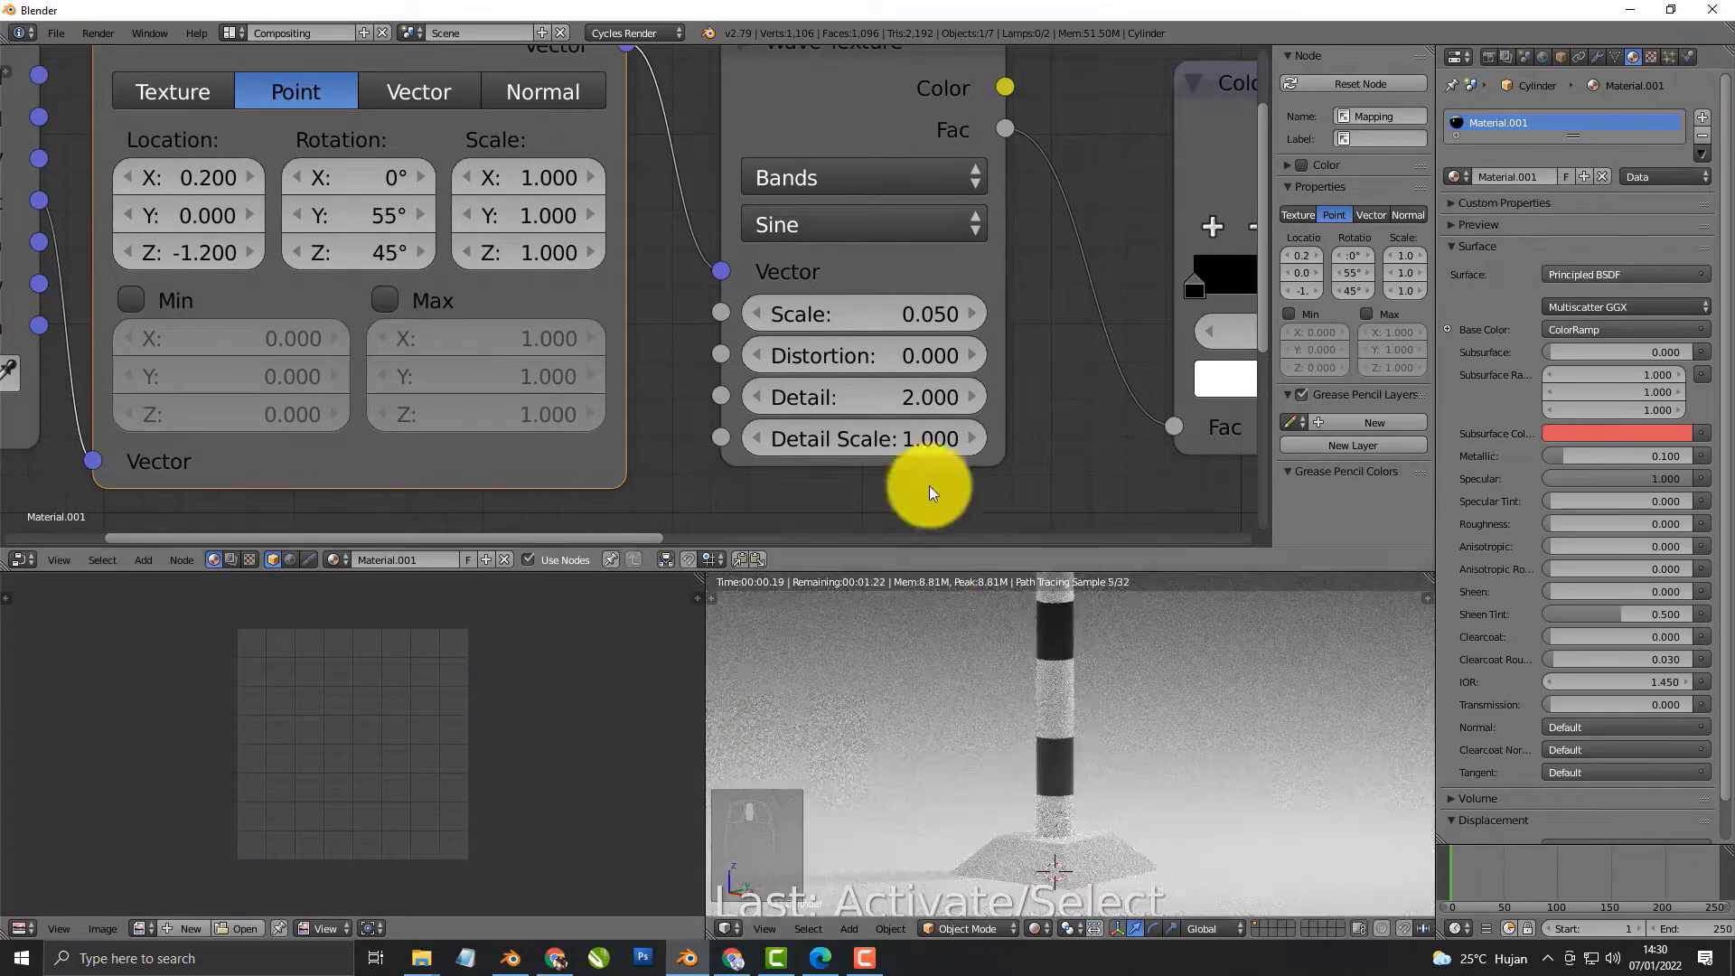
# Recolour the ColorRamp's white stop to bright yellow with R 1.000, G 0.930 and B 0.000
pyautogui.scroll(-3, 1021, 387)
pyautogui.moveTo(1022, 387); pyautogui.dragTo(671, 367, button='middle')
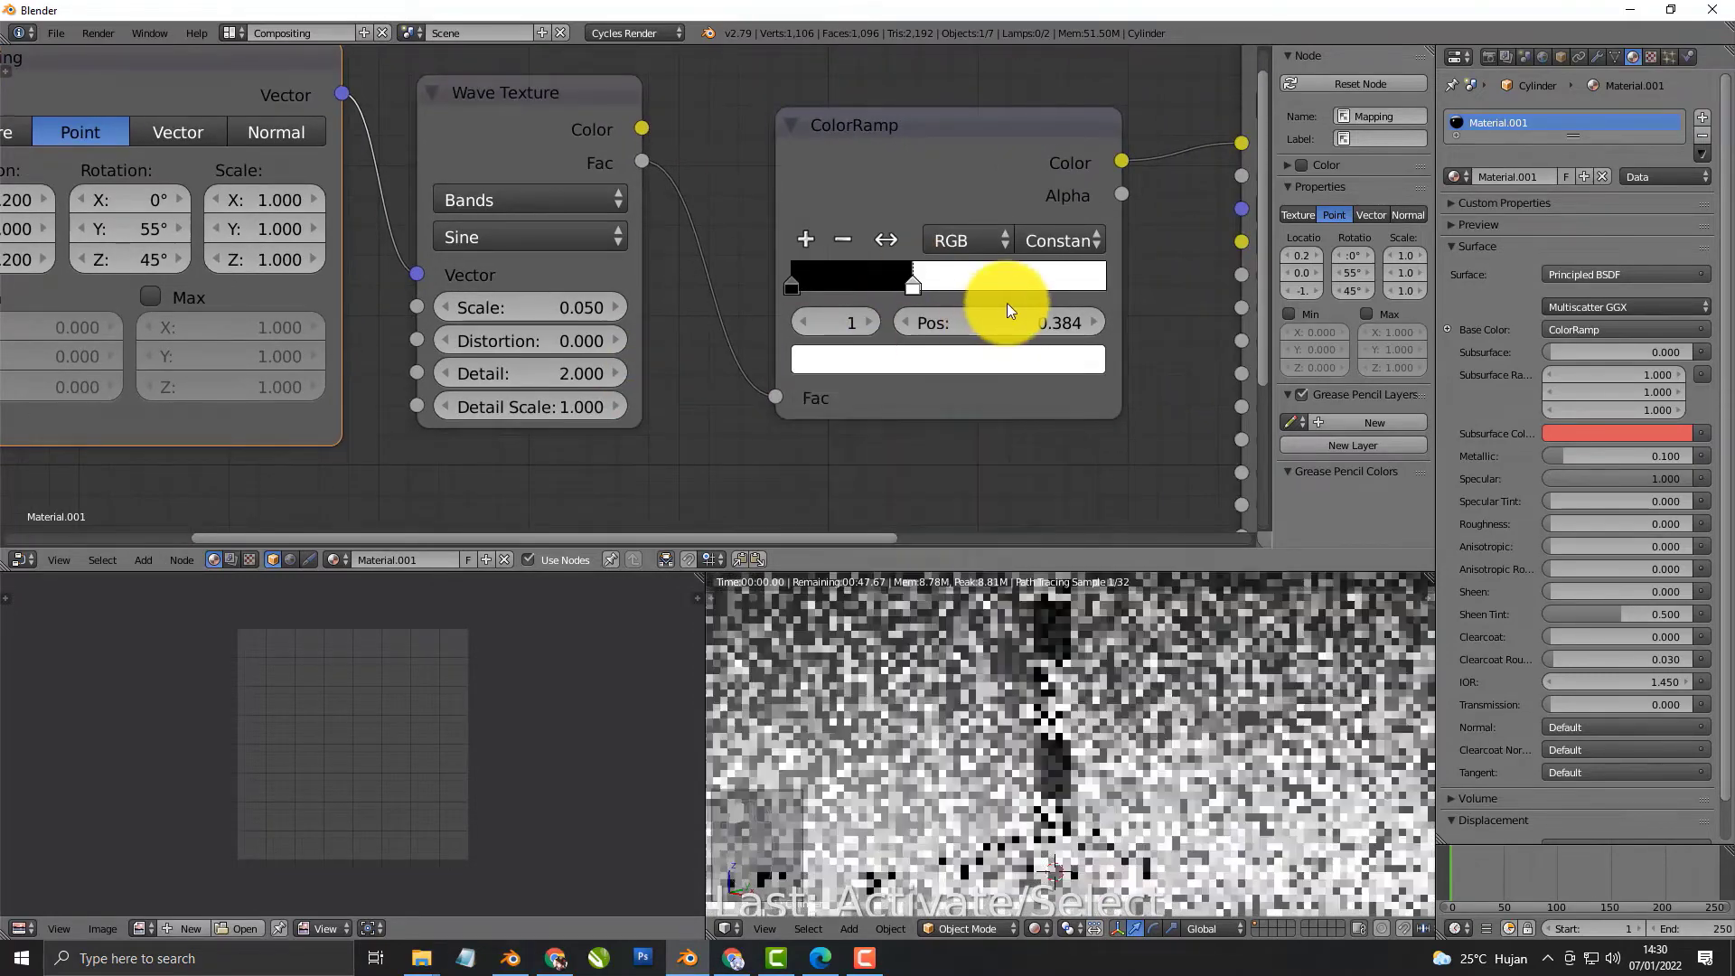
pyautogui.click(945, 358)
pyautogui.click(810, 575)
pyautogui.moveTo(811, 575); pyautogui.dragTo(793, 578)
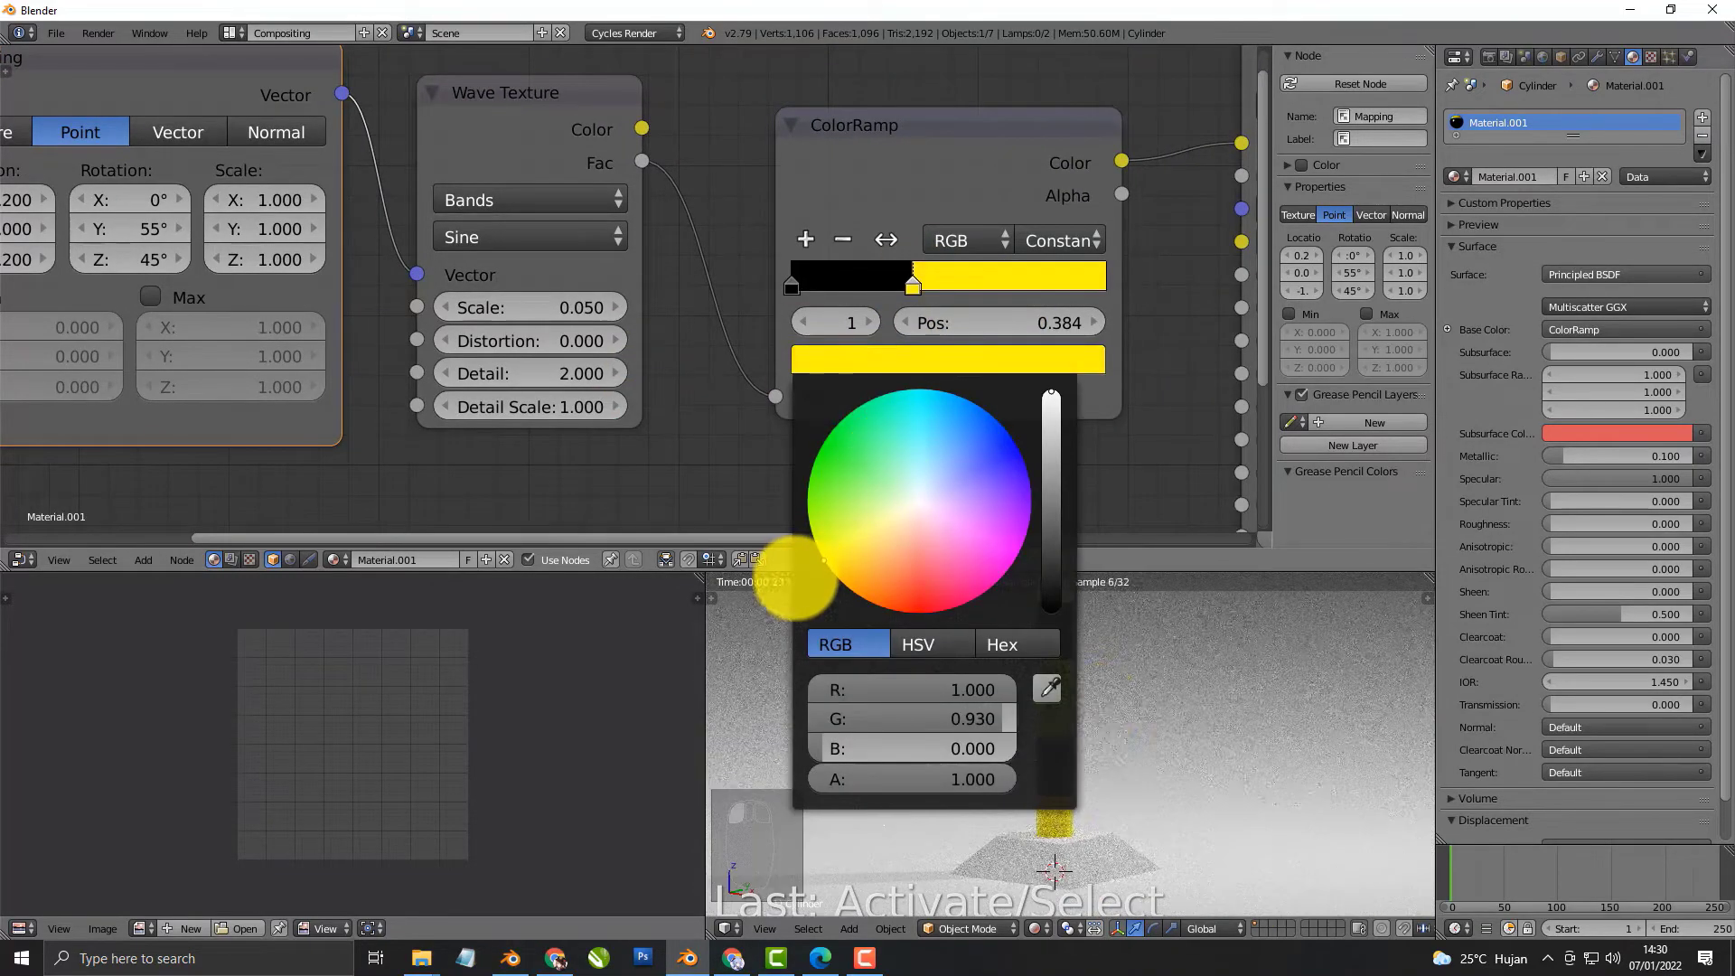
pyautogui.scroll(-2, 1153, 789)
pyautogui.keyDown('shift'); pyautogui.moveTo(1073, 775); pyautogui.dragTo(1038, 761, button='middle'); pyautogui.keyUp('shift')
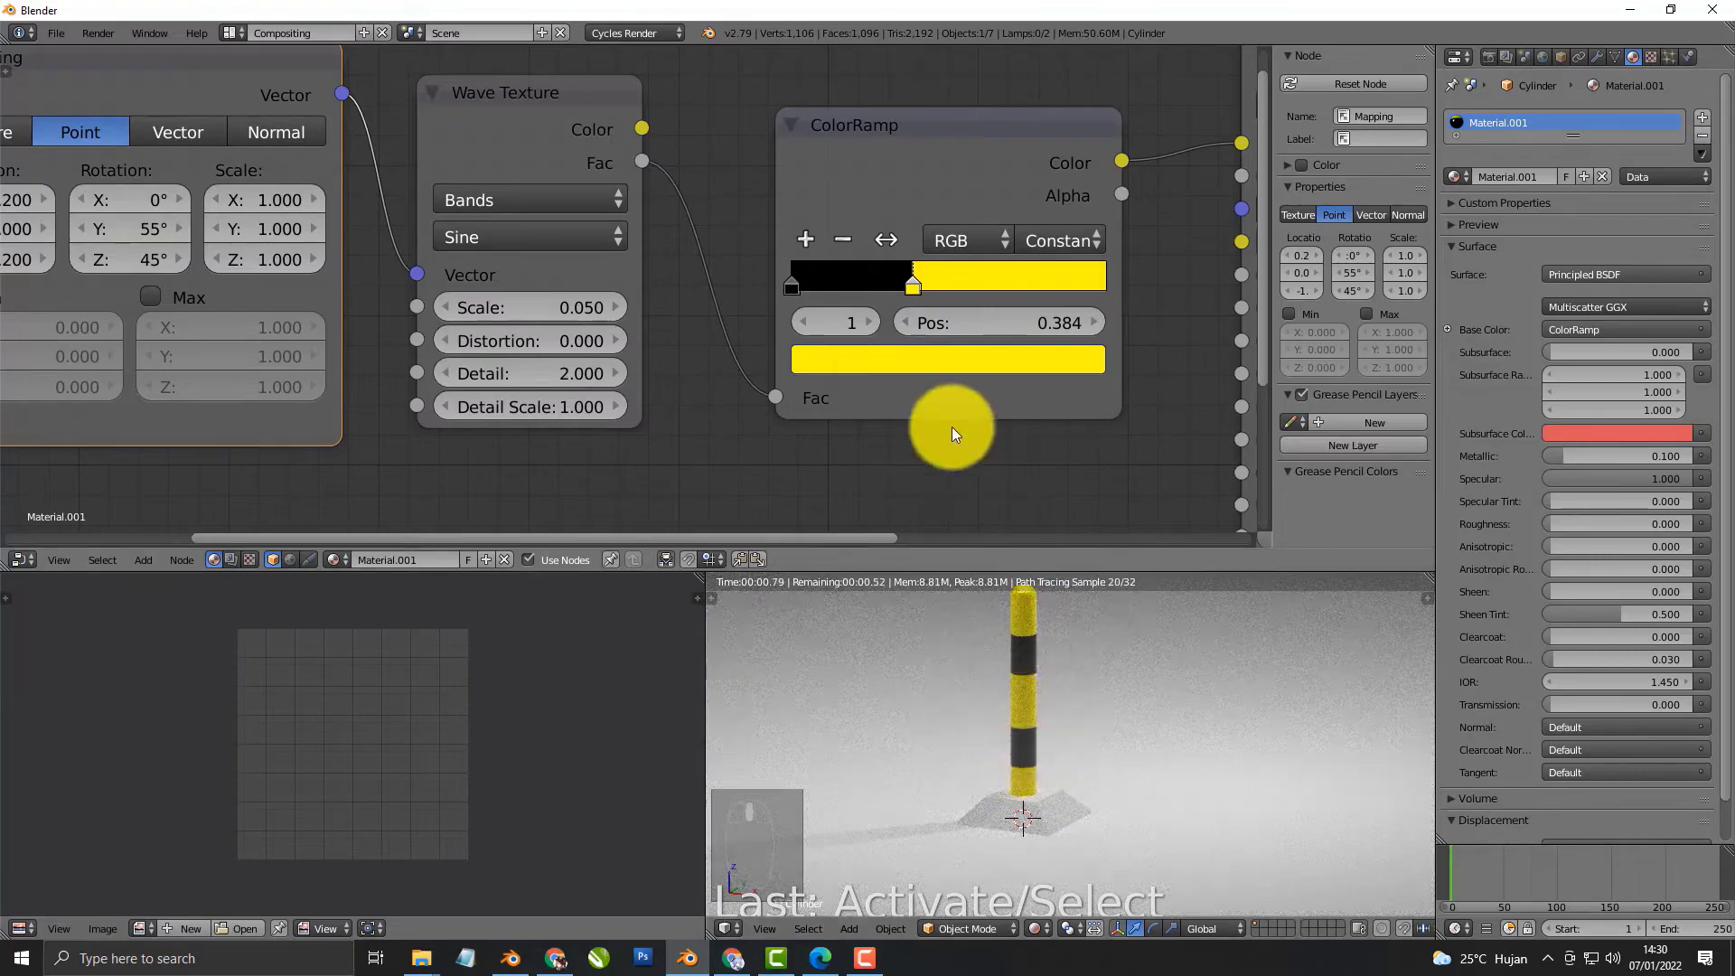
# Darken the ColorRamp's yellow stop to R 0.666, G 0.490, B 0.000 and check the stripes from several angles
pyautogui.click(974, 358)
pyautogui.moveTo(828, 571); pyautogui.dragTo(811, 582)
pyautogui.click(1049, 425)
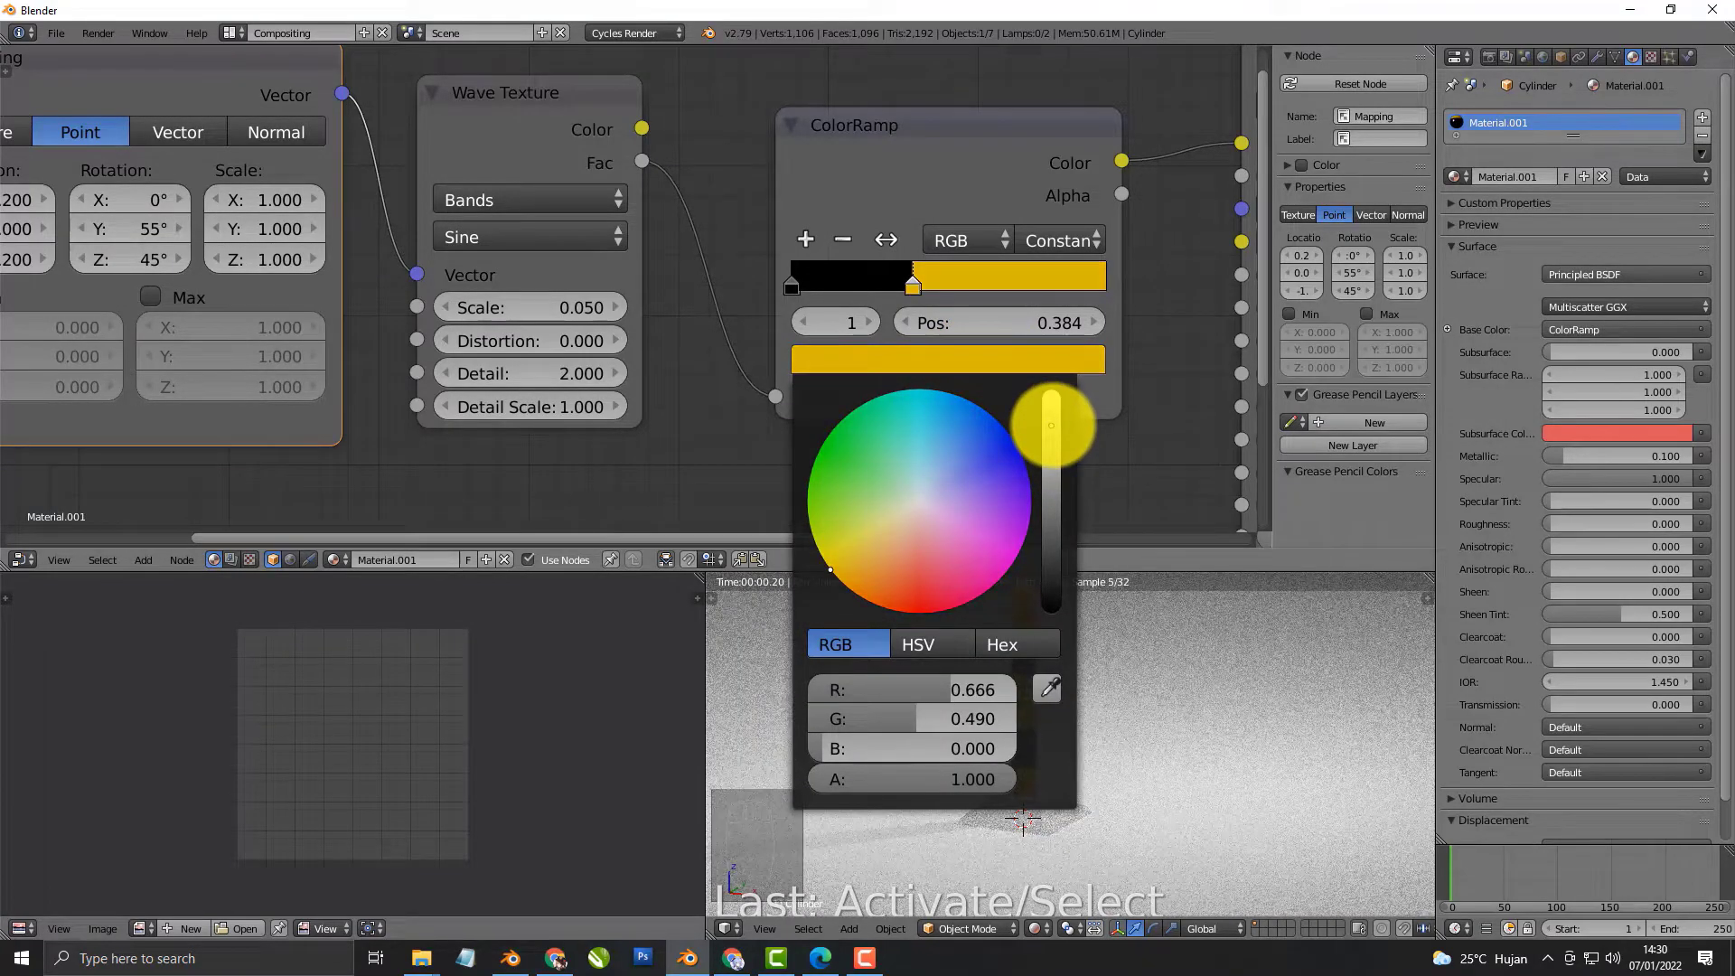
pyautogui.scroll(-1, 1053, 698)
pyautogui.moveTo(1053, 698); pyautogui.dragTo(1032, 822, button='middle')
pyautogui.scroll(3, 1049, 695)
pyautogui.keyDown('shift'); pyautogui.moveTo(1047, 654); pyautogui.dragTo(1049, 722, button='middle'); pyautogui.keyUp('shift')
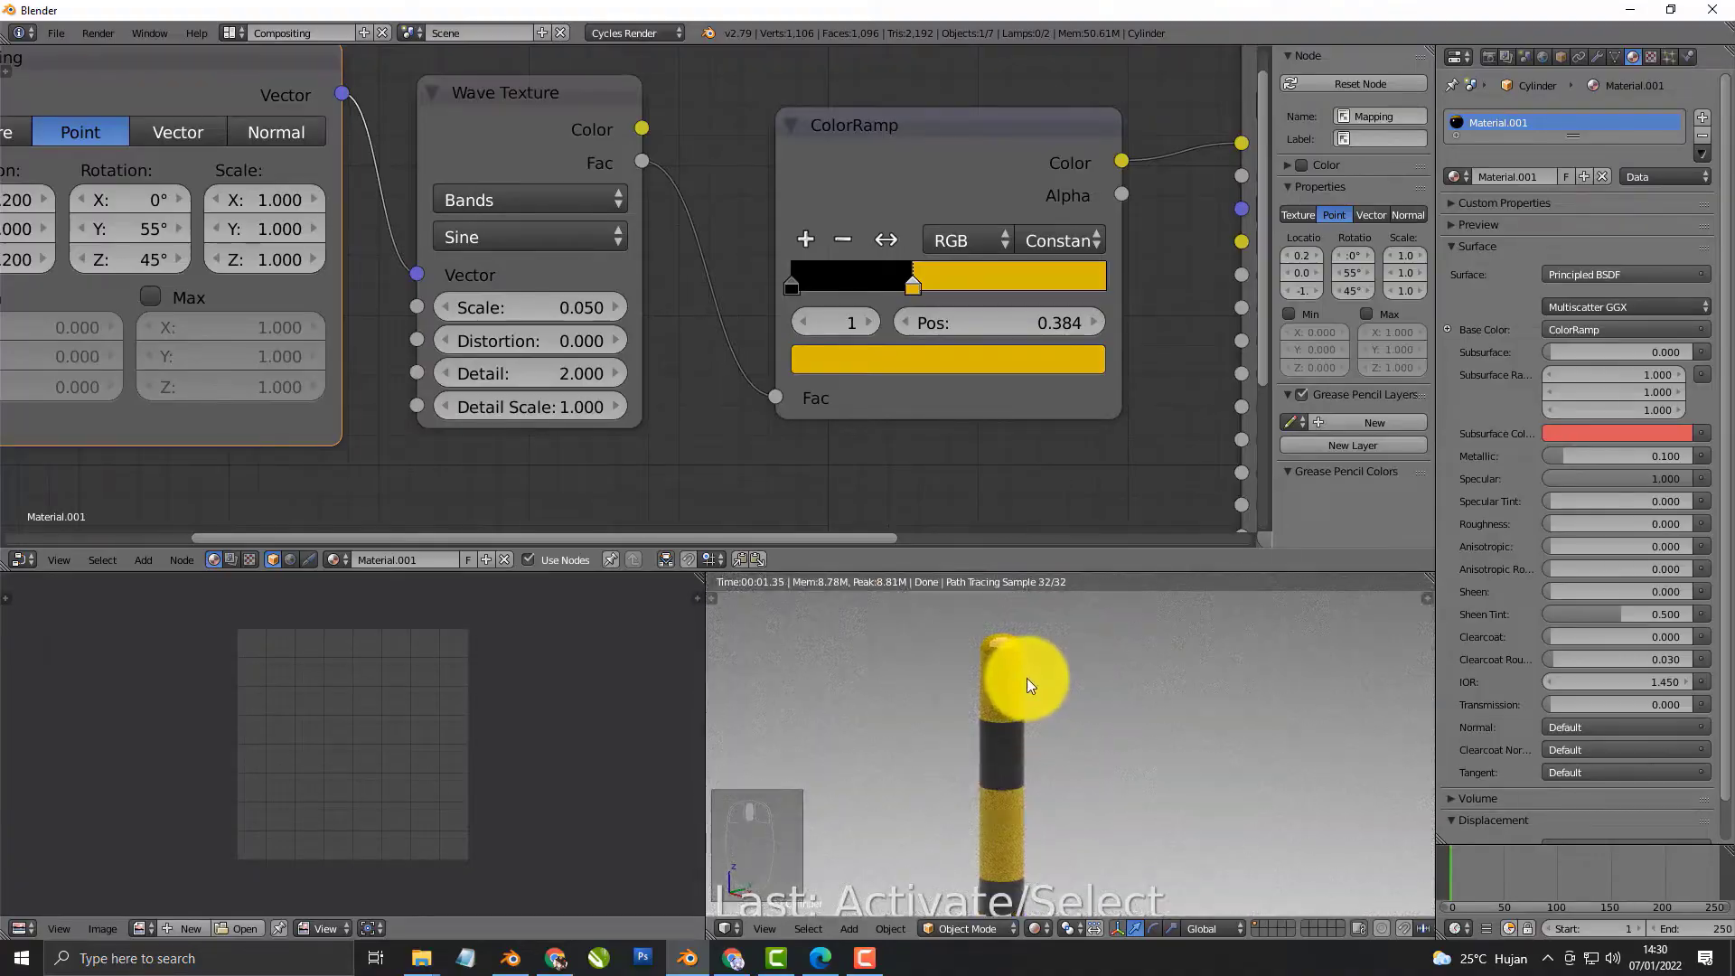
pyautogui.scroll(-3, 1026, 678)
pyautogui.moveTo(1093, 789); pyautogui.dragTo(1099, 676, button='middle')
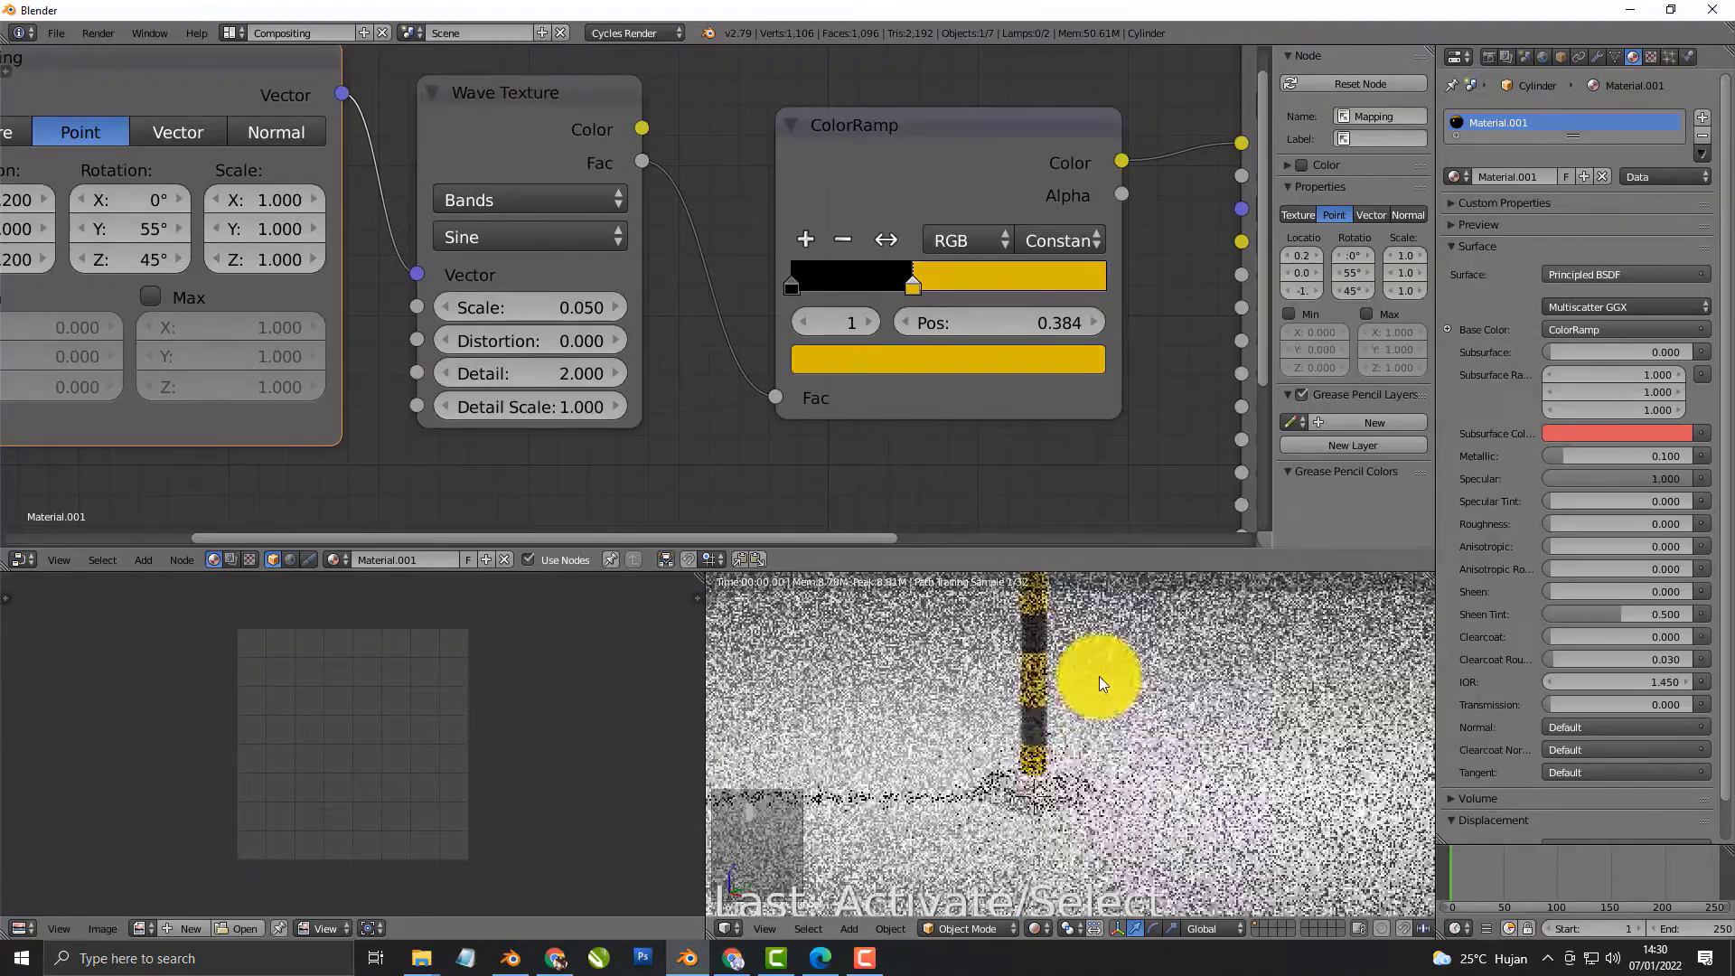
# Select the flared base under the pole and give it a new material
pyautogui.rightClick(1038, 795)
pyautogui.scroll(-5, 916, 437)
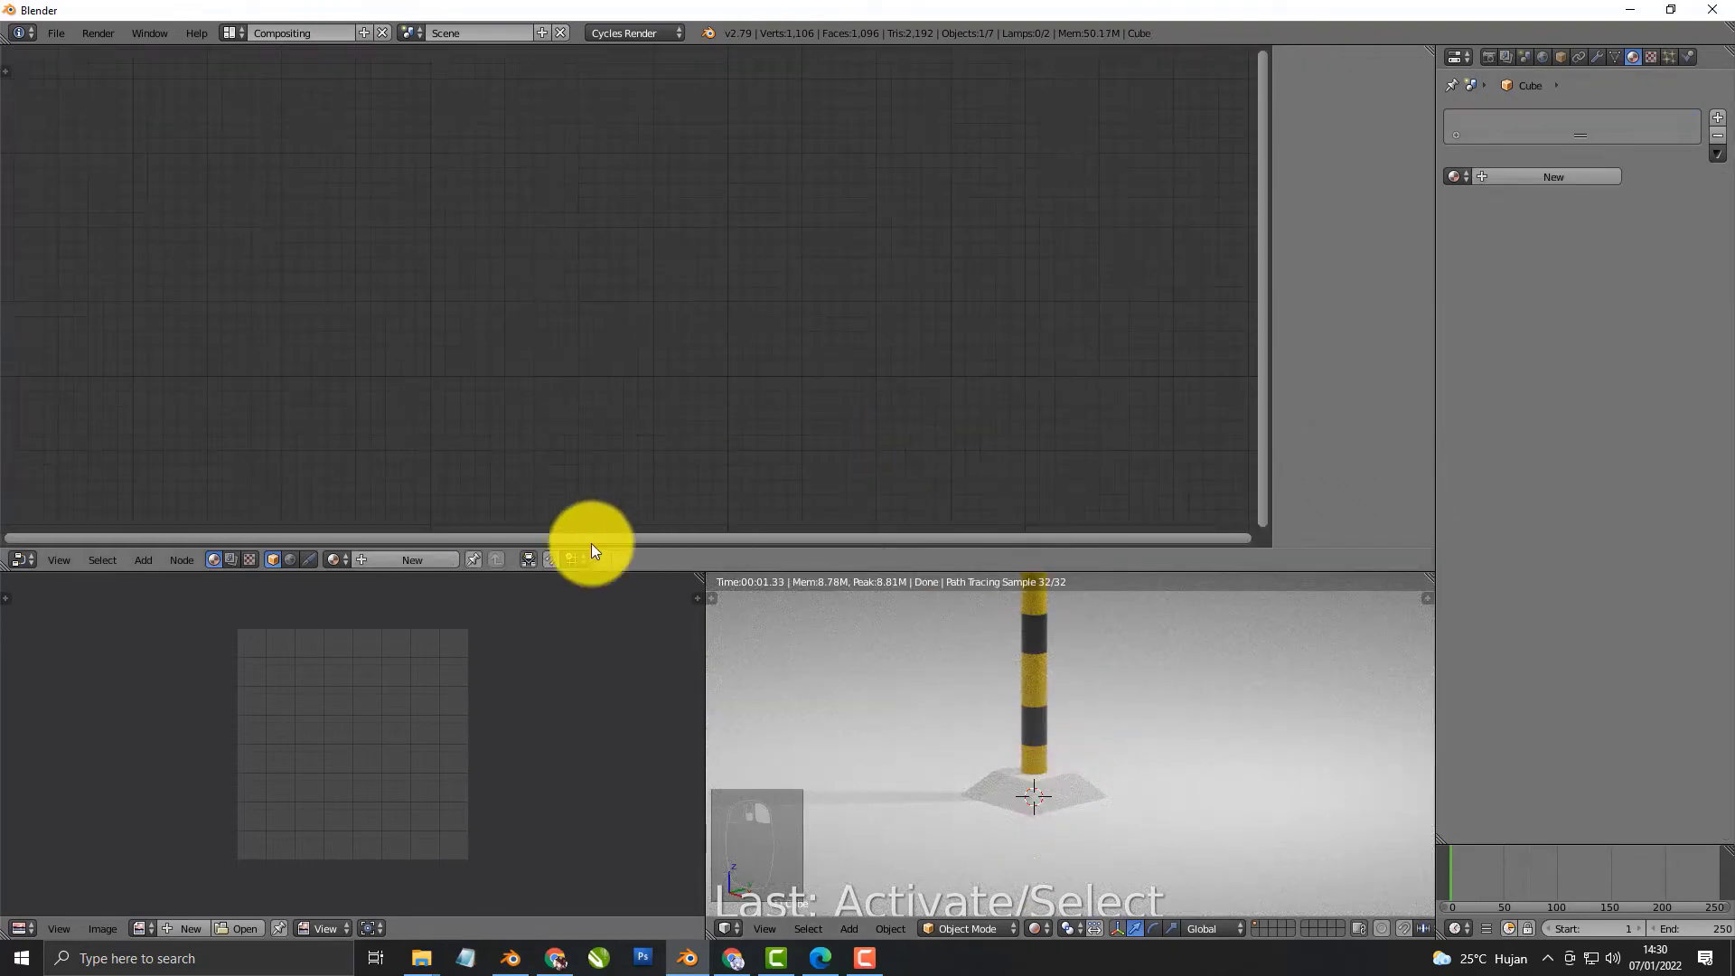
pyautogui.click(432, 555)
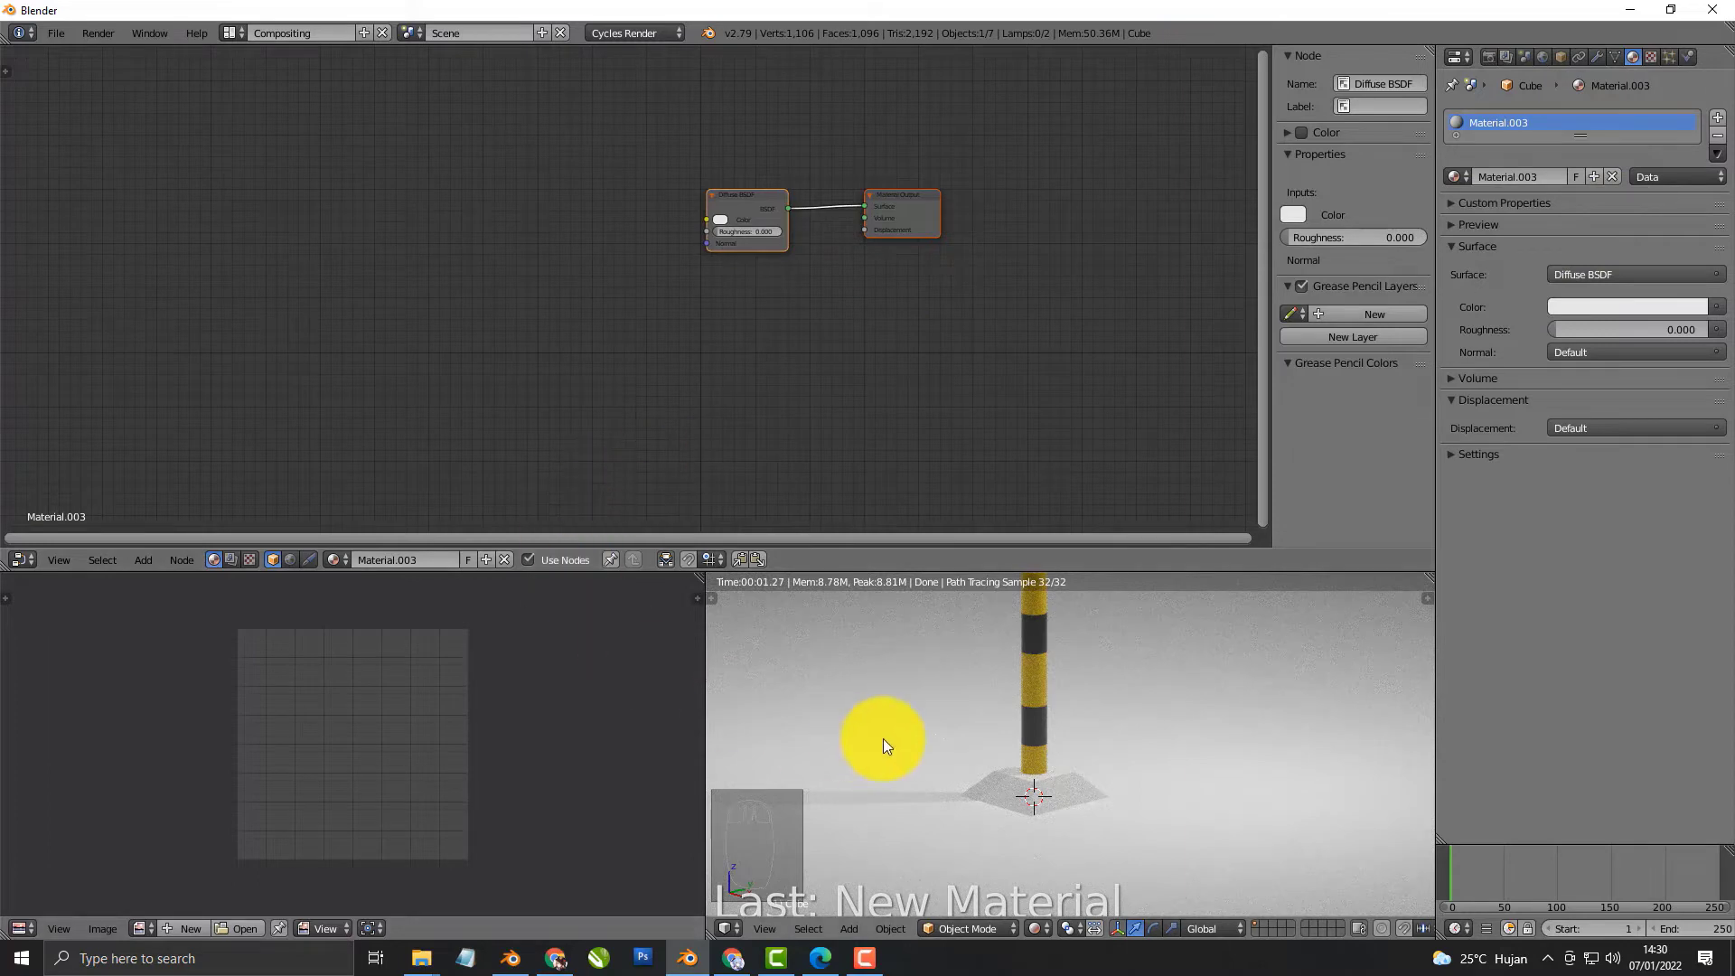
# Leave the rendered preview and unwrap all faces of the base with Smart UV Project
pyautogui.hotkey('shift', 'z')
pyautogui.press('Tab')
pyautogui.press('a')
pyautogui.press('a')
pyautogui.press('a')
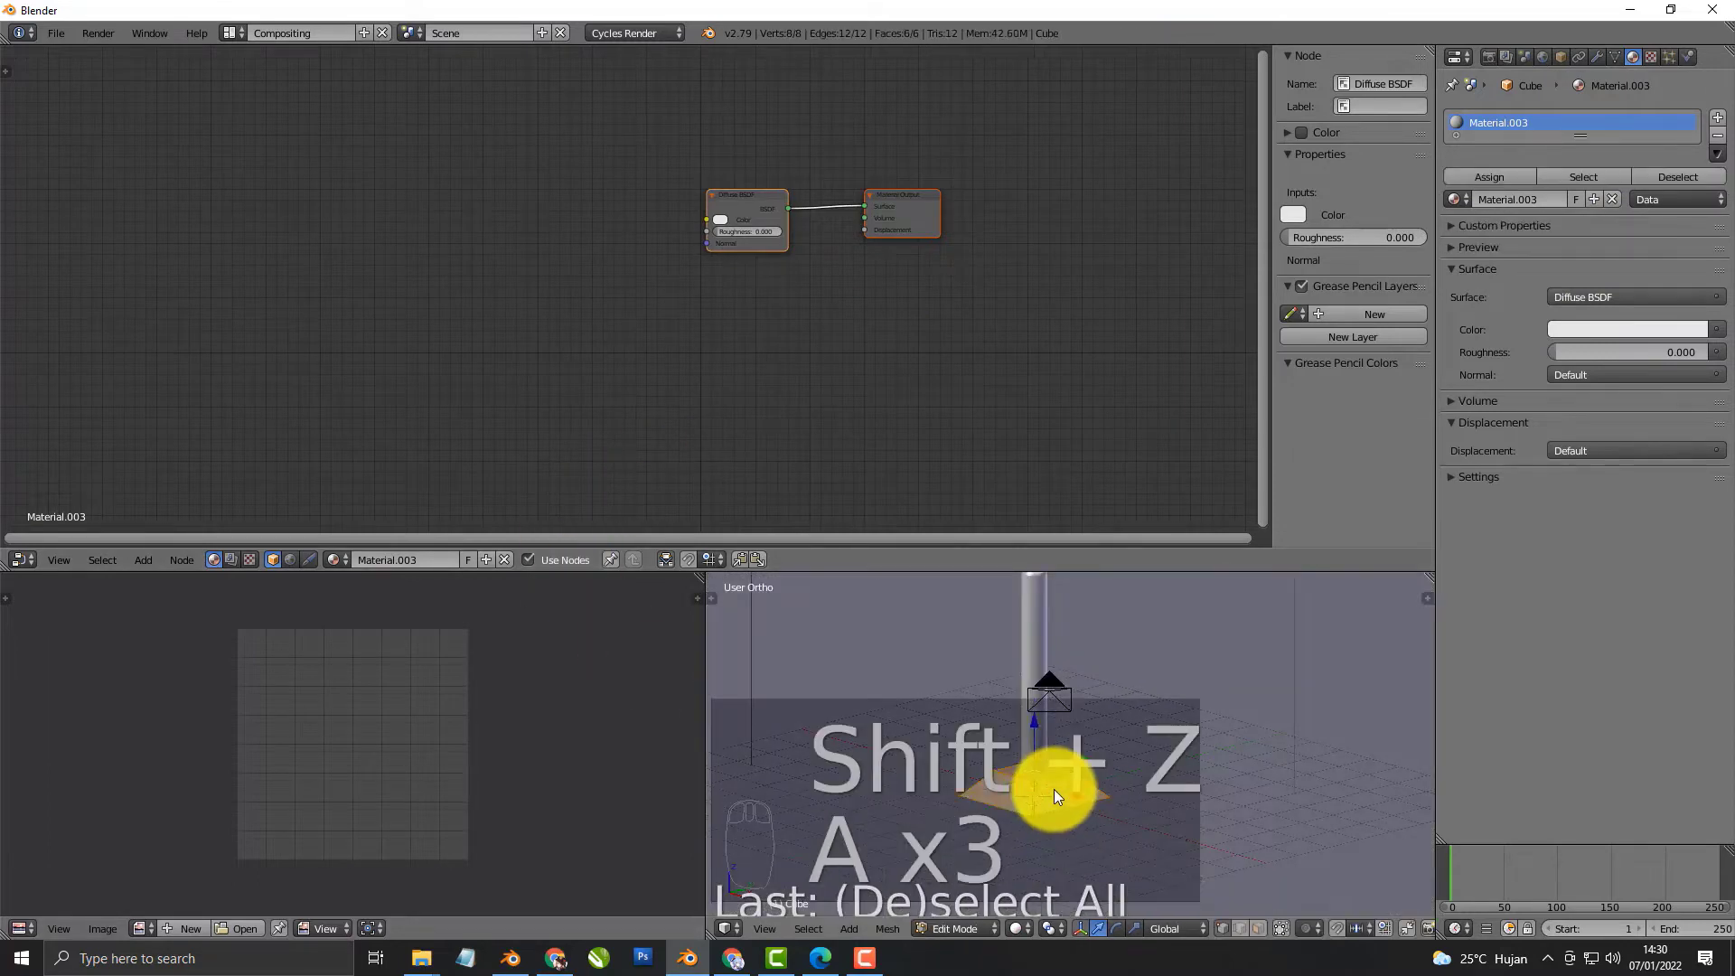
pyautogui.press('u')
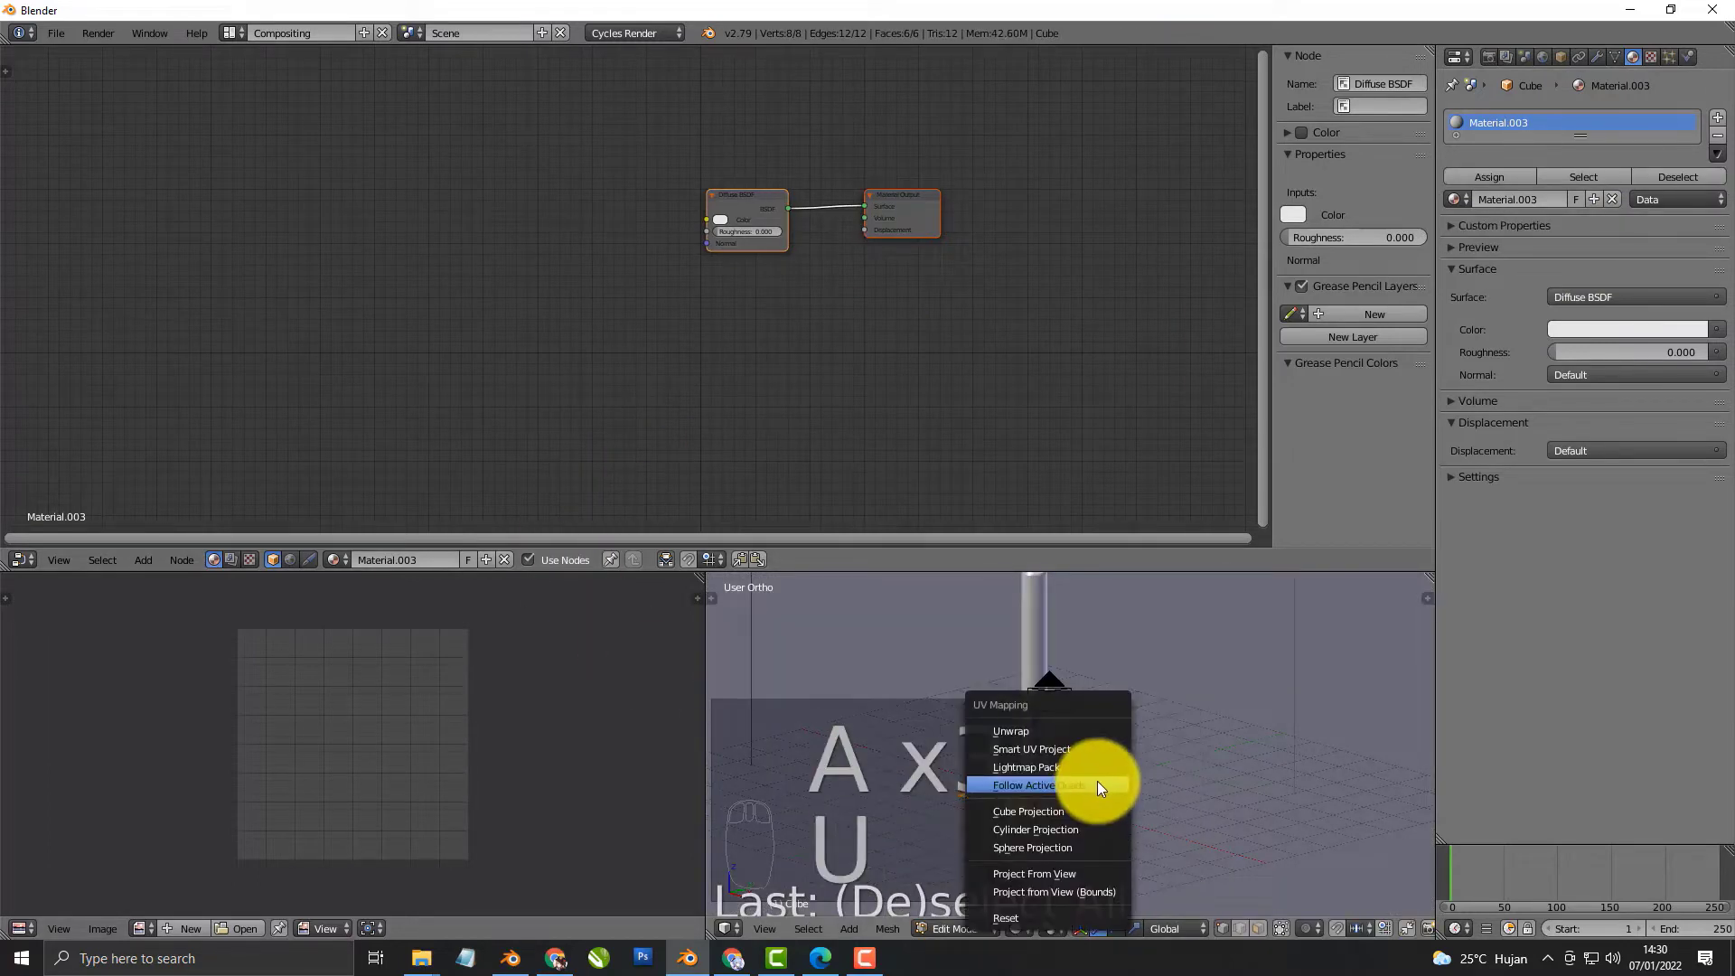
pyautogui.click(1049, 747)
pyautogui.click(1039, 870)
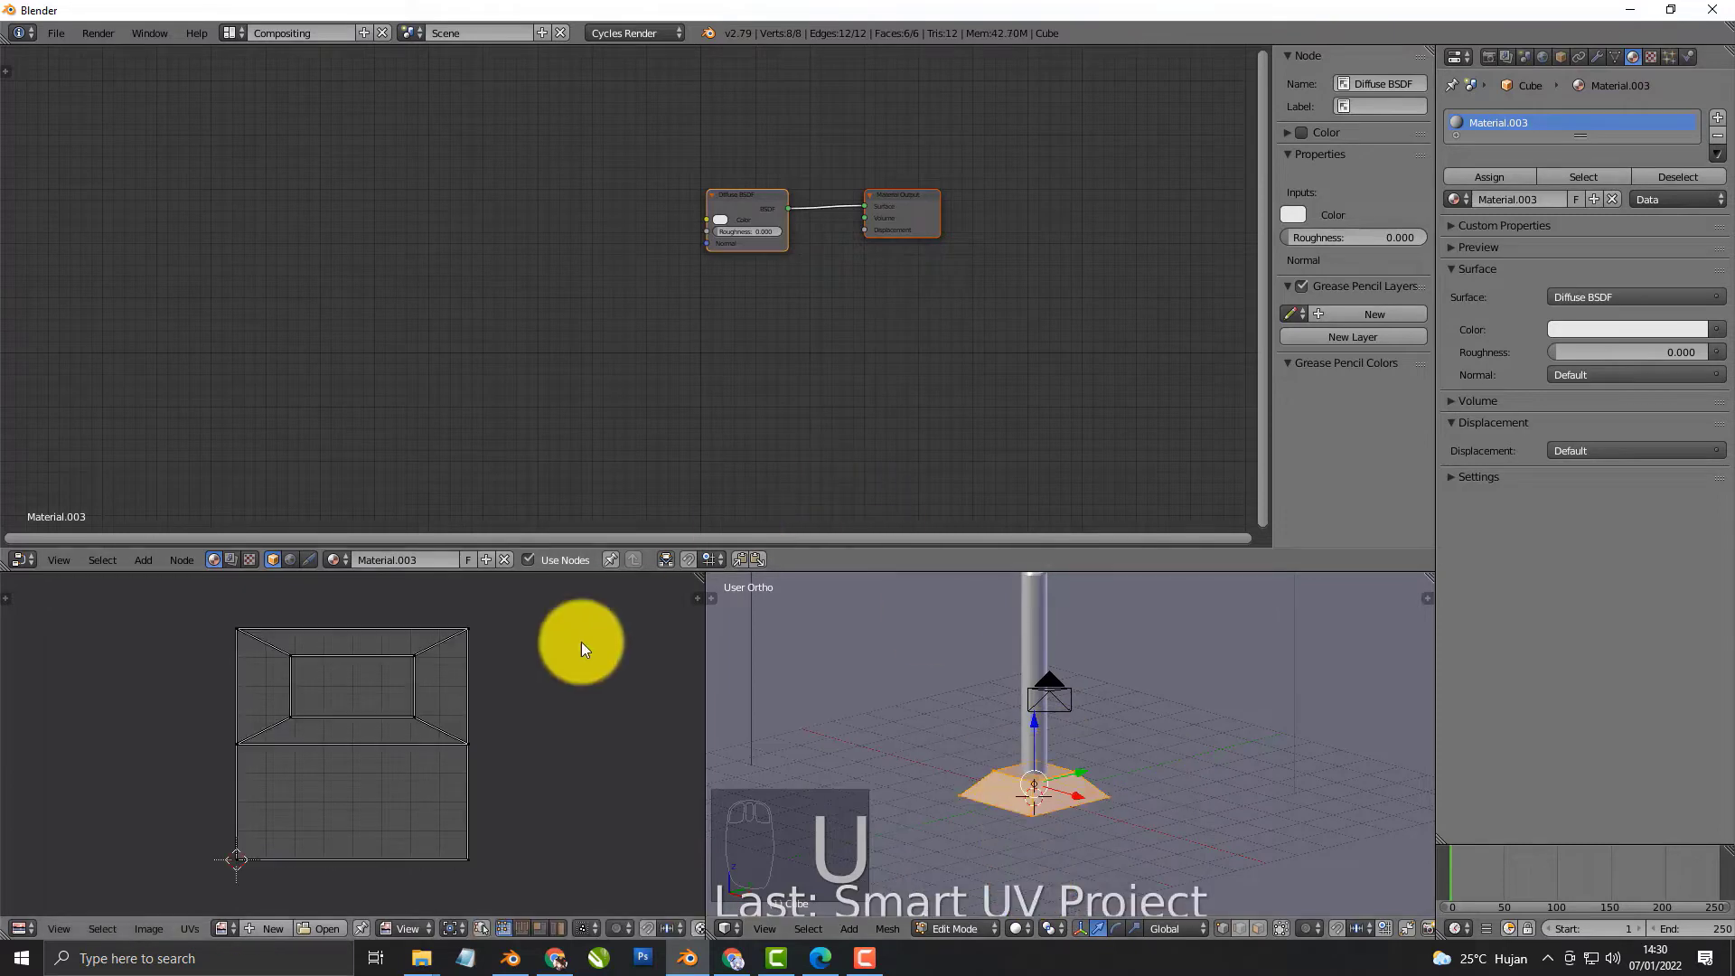
pyautogui.moveTo(397, 702); pyautogui.dragTo(417, 720, button='middle')
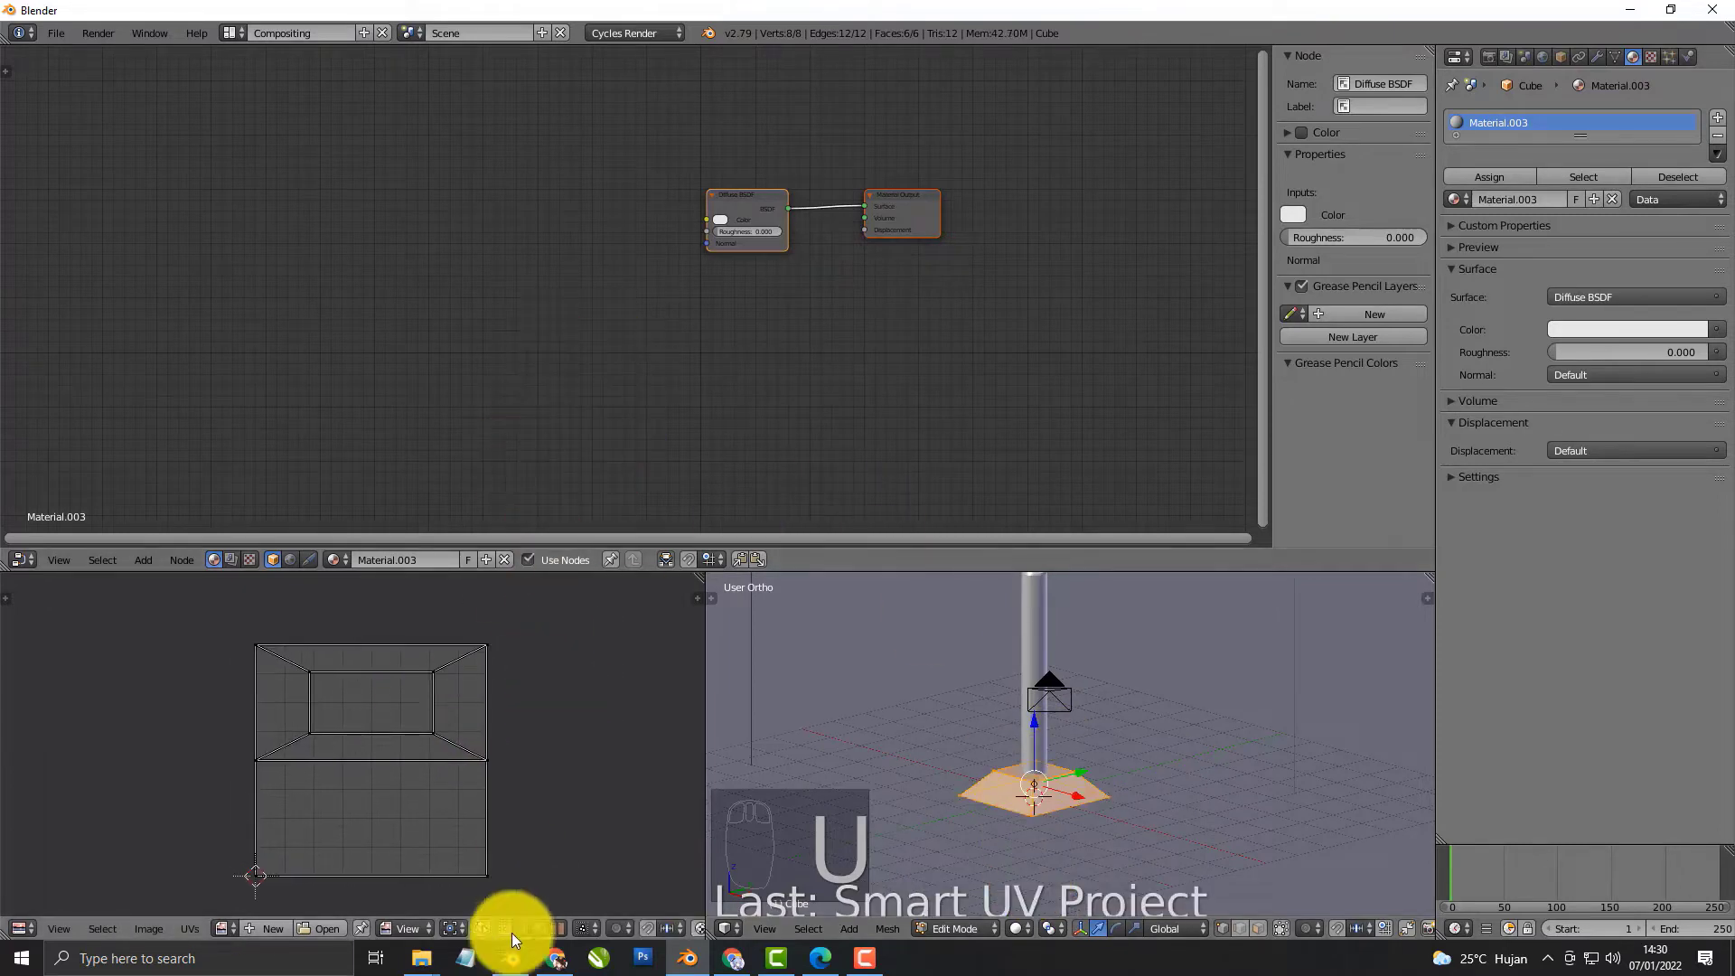
# Bring the Plaster17_COL_VAR1_3K image from File Explorer into the base material as an Image Texture with Texture Coordinate and Mapping nodes
pyautogui.moveTo(421, 958)
pyautogui.click(497, 872)
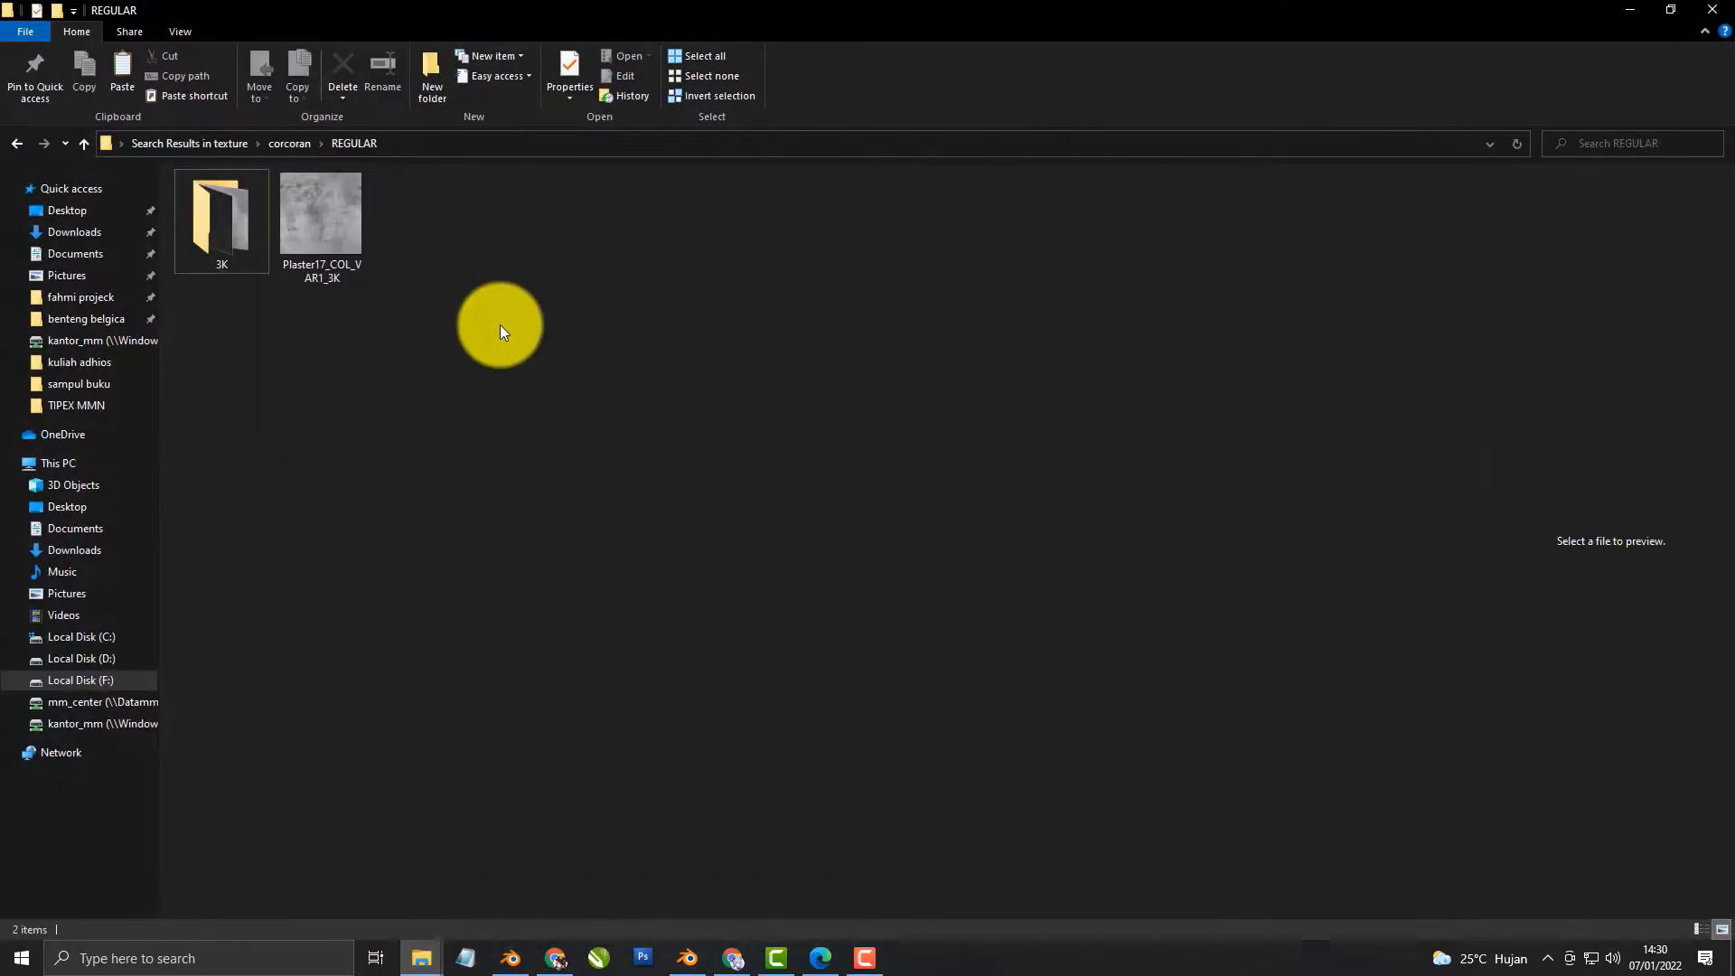
pyautogui.moveTo(344, 229); pyautogui.dragTo(523, 202)
pyautogui.hotkey('ctrl', 't')
pyautogui.scroll(2, 538, 204)
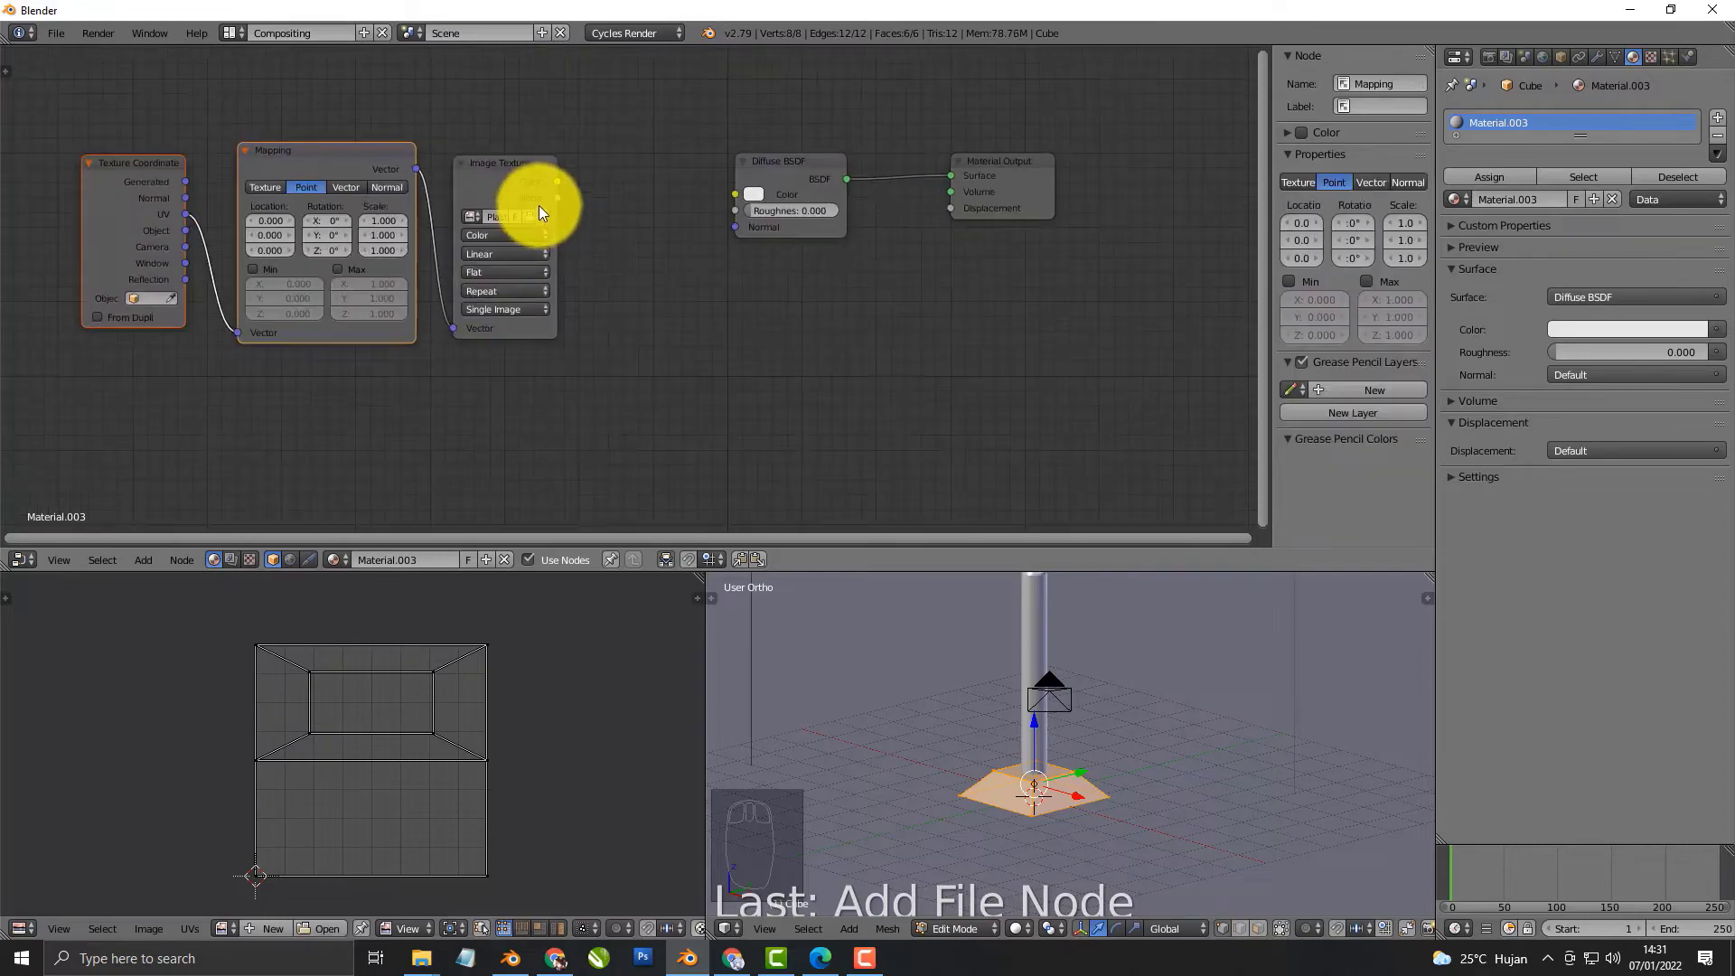
# Link the plaster texture's Color to the Diffuse BSDF Color and inspect the base in the rendered preview
pyautogui.scroll(1, 539, 204)
pyautogui.moveTo(539, 204); pyautogui.dragTo(540, 355, button='middle')
pyautogui.moveTo(524, 329); pyautogui.dragTo(749, 345)
pyautogui.hotkey('shift', 'z')
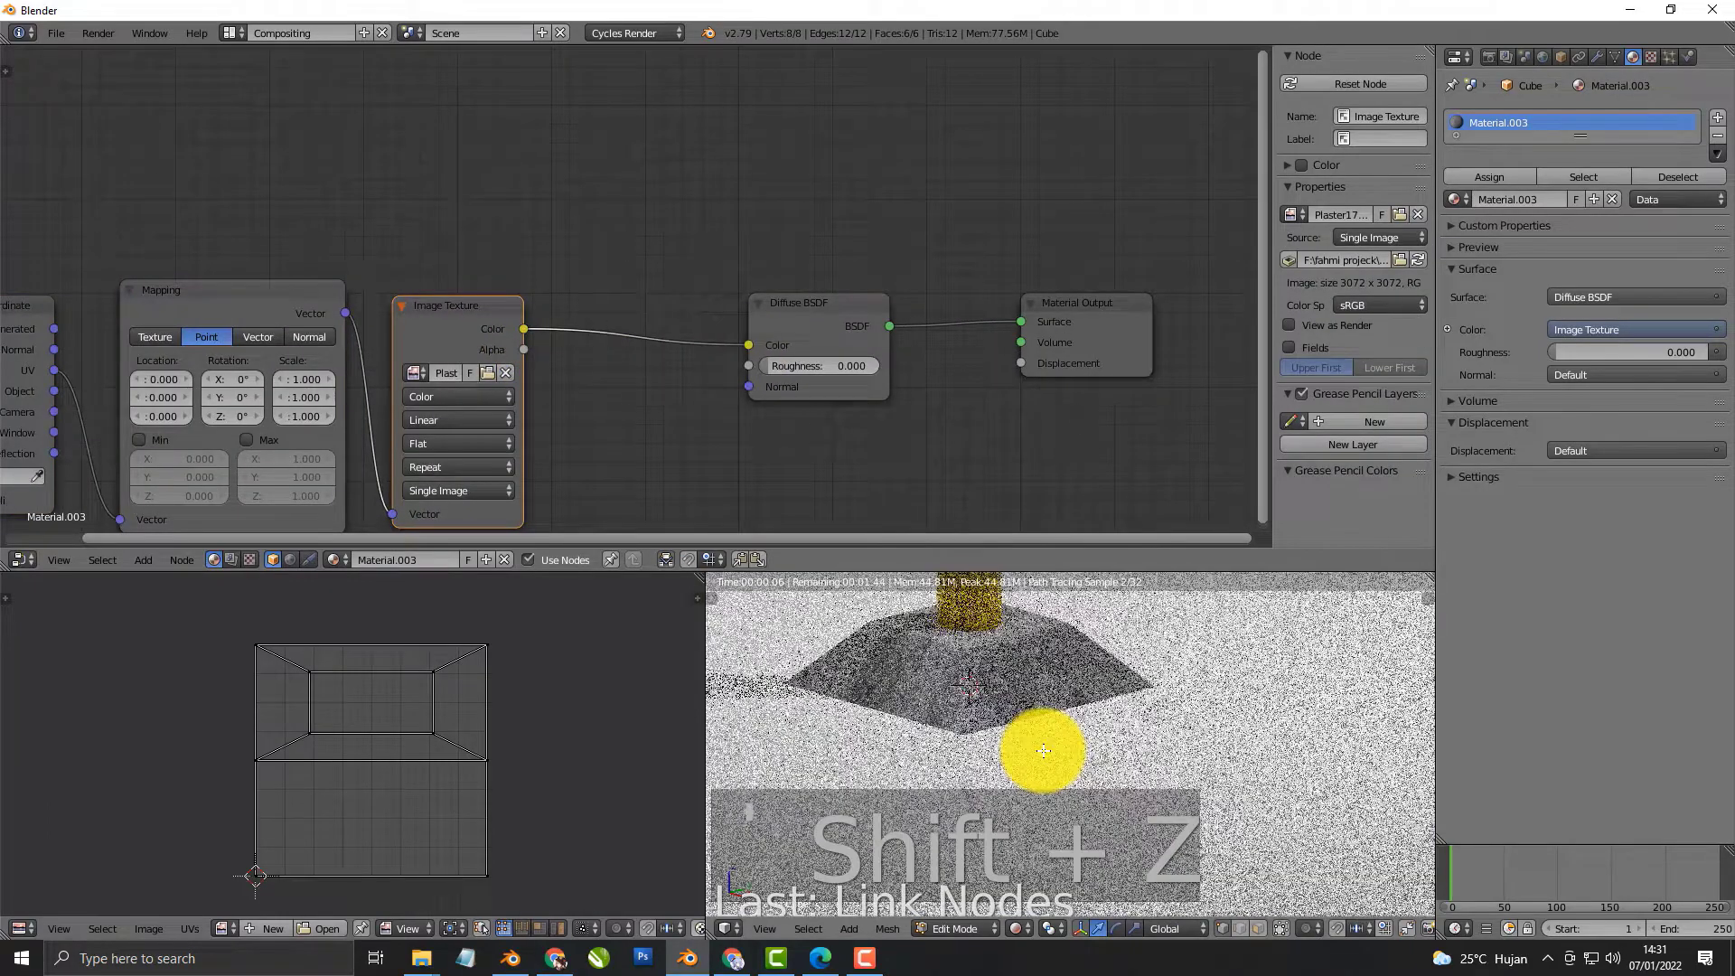
pyautogui.moveTo(1043, 751); pyautogui.dragTo(987, 751, button='middle')
pyautogui.scroll(4, 953, 767)
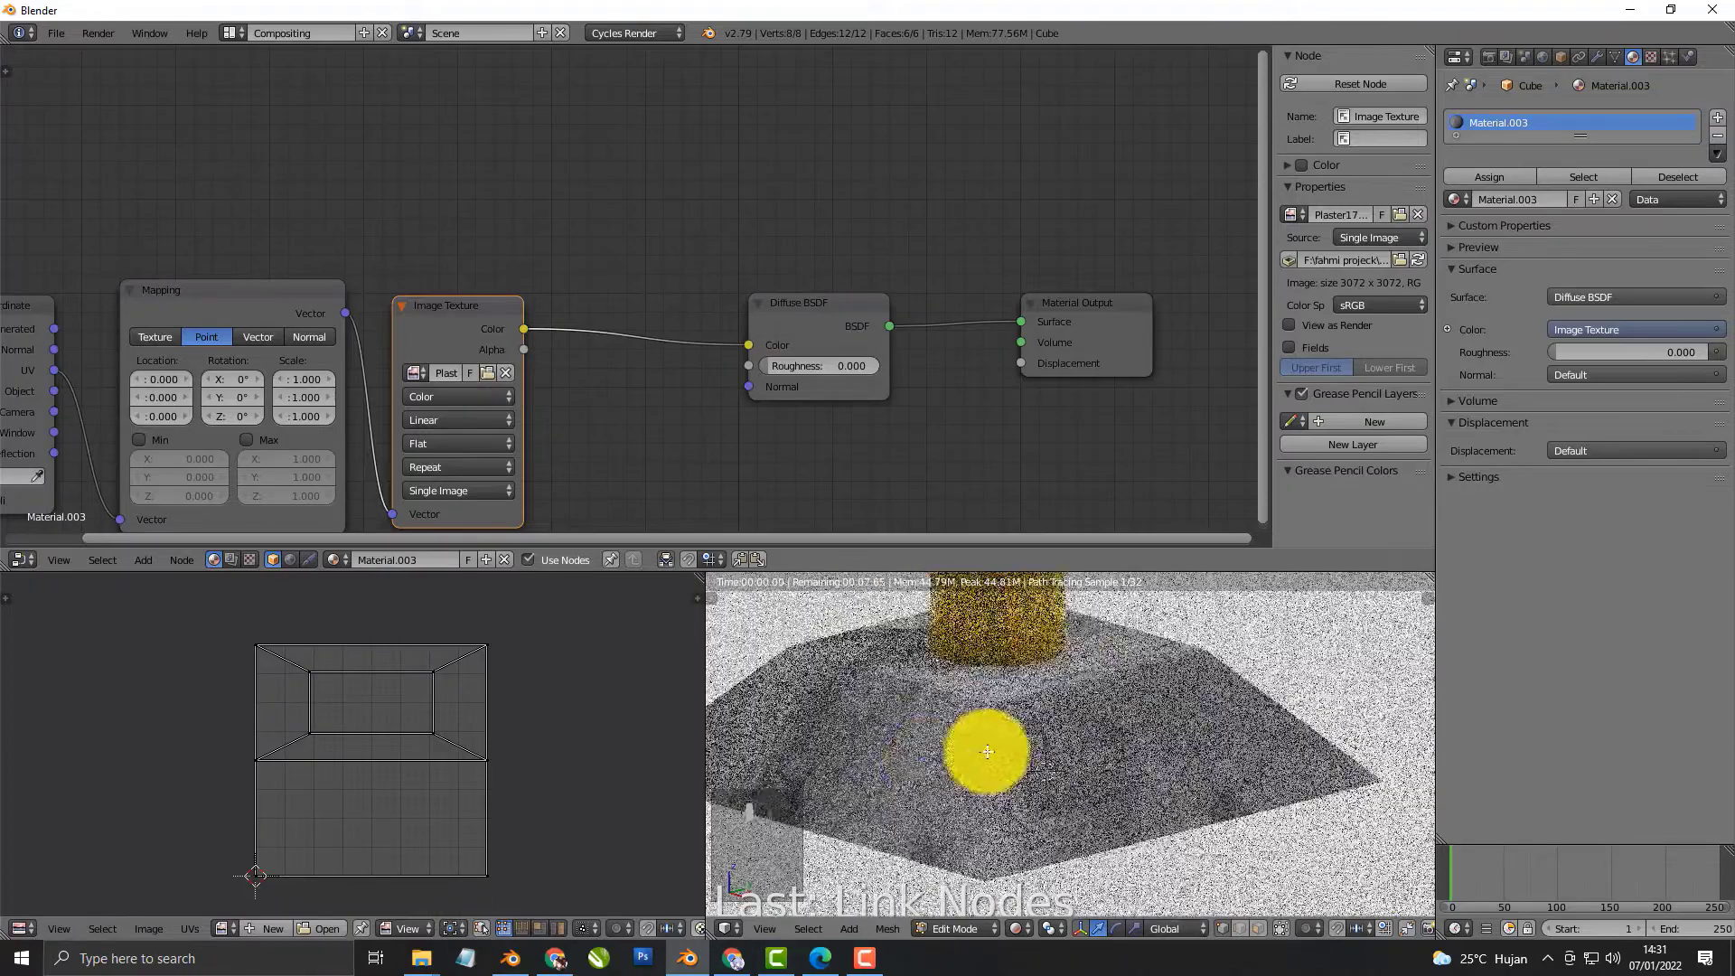
pyautogui.moveTo(468, 328); pyautogui.dragTo(530, 310)
# Stretch all of the base's UVs along Y to about double their height
pyautogui.press('a')
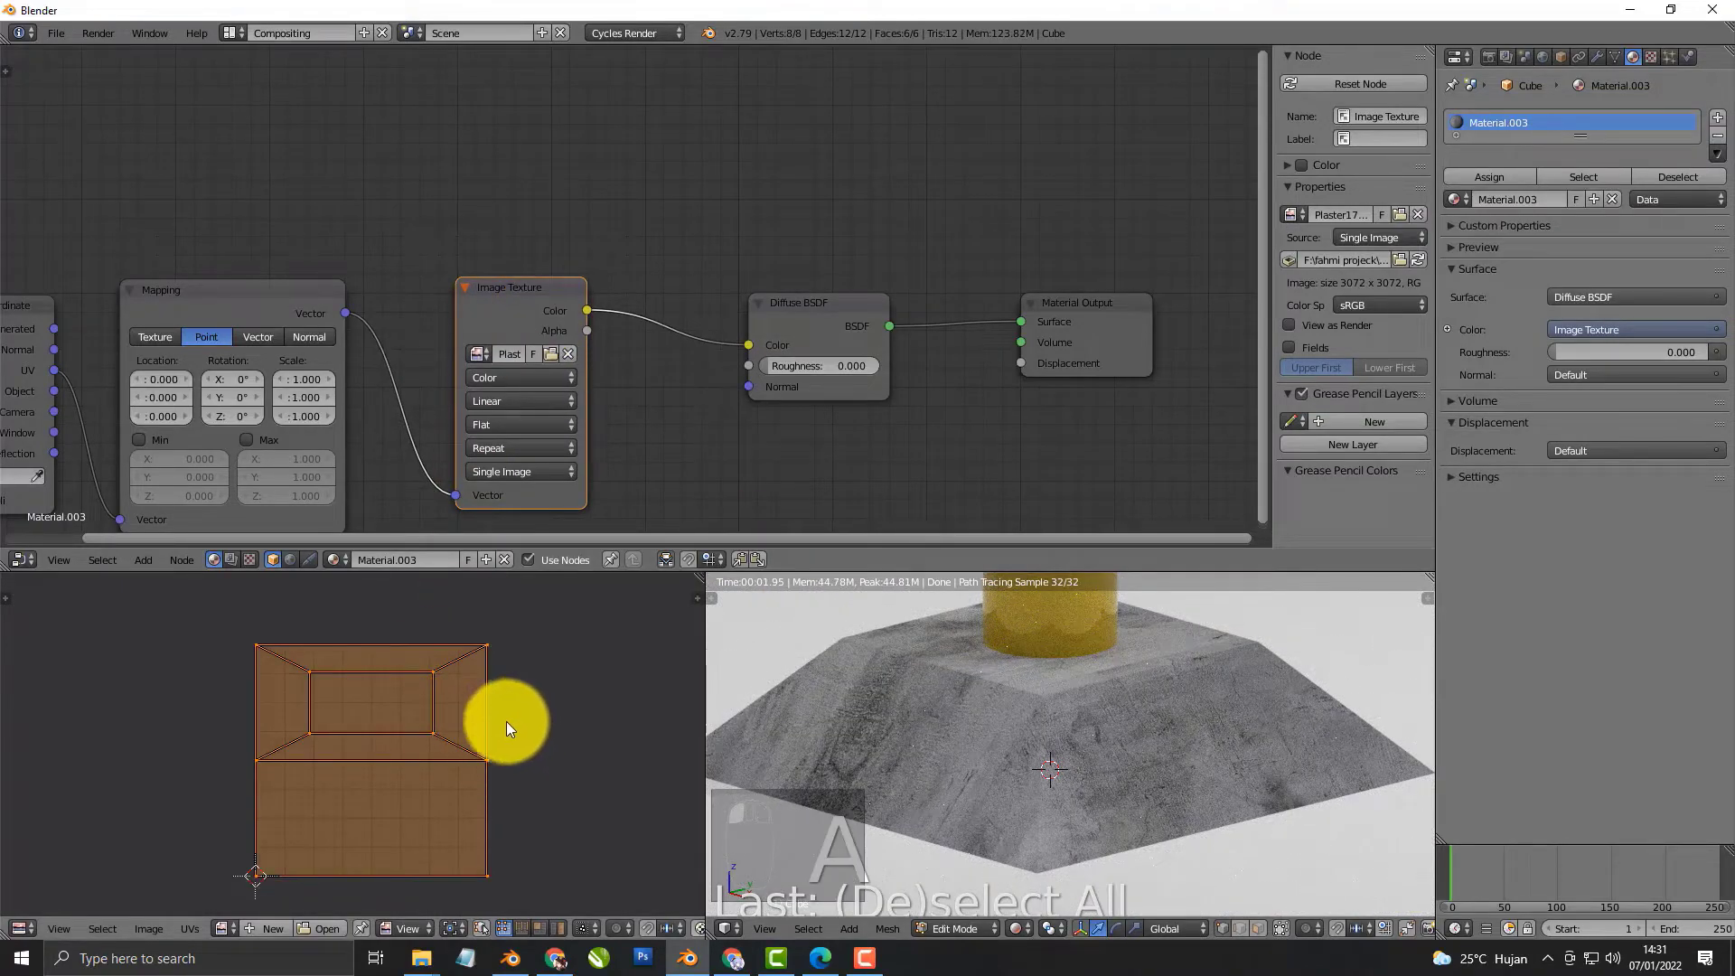
pyautogui.press('s')
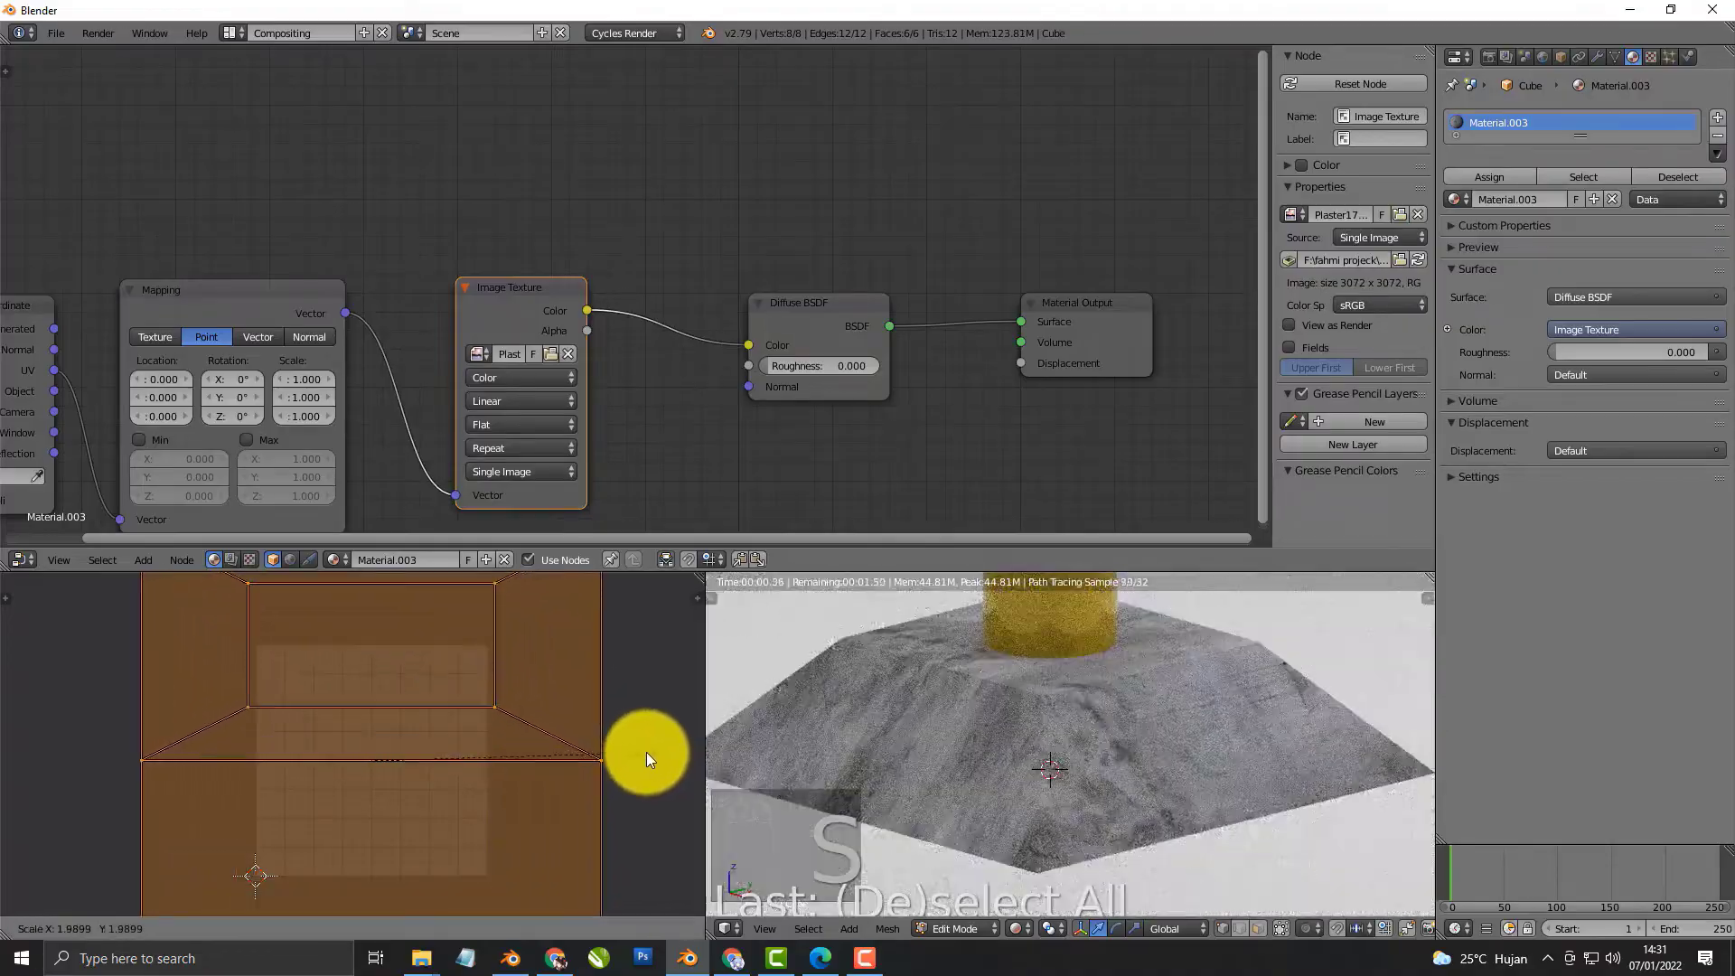
pyautogui.rightClick(593, 752)
pyautogui.press('s')
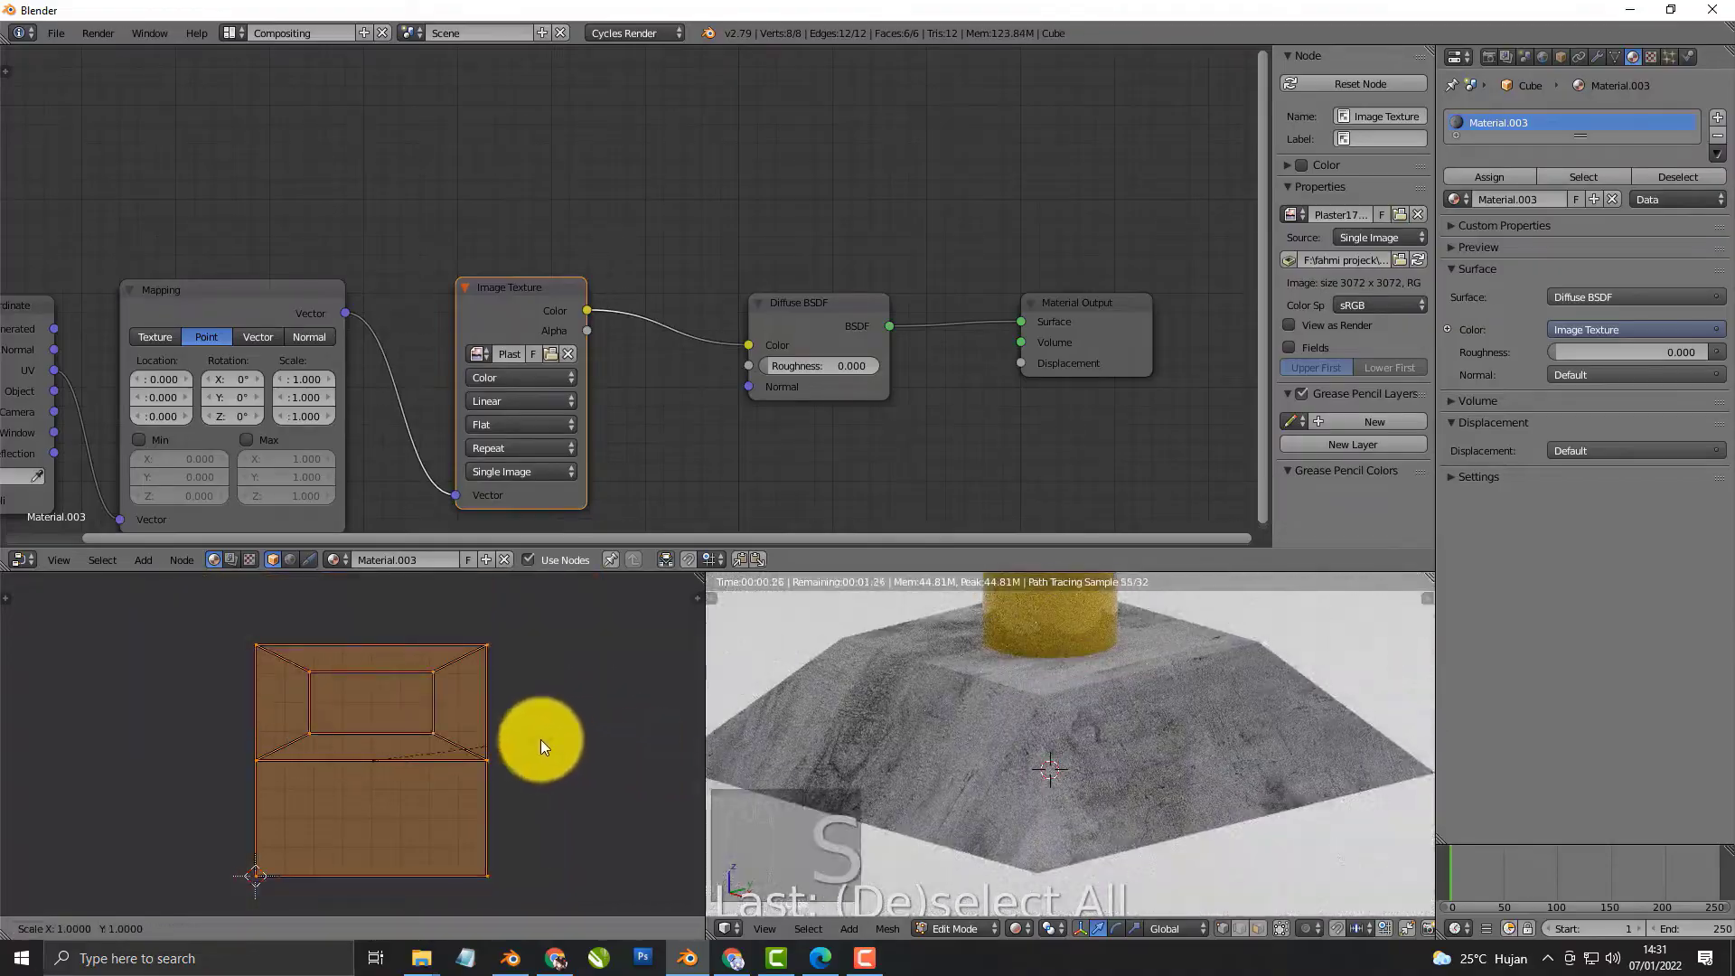
pyautogui.press('y')
pyautogui.click(10, 651)
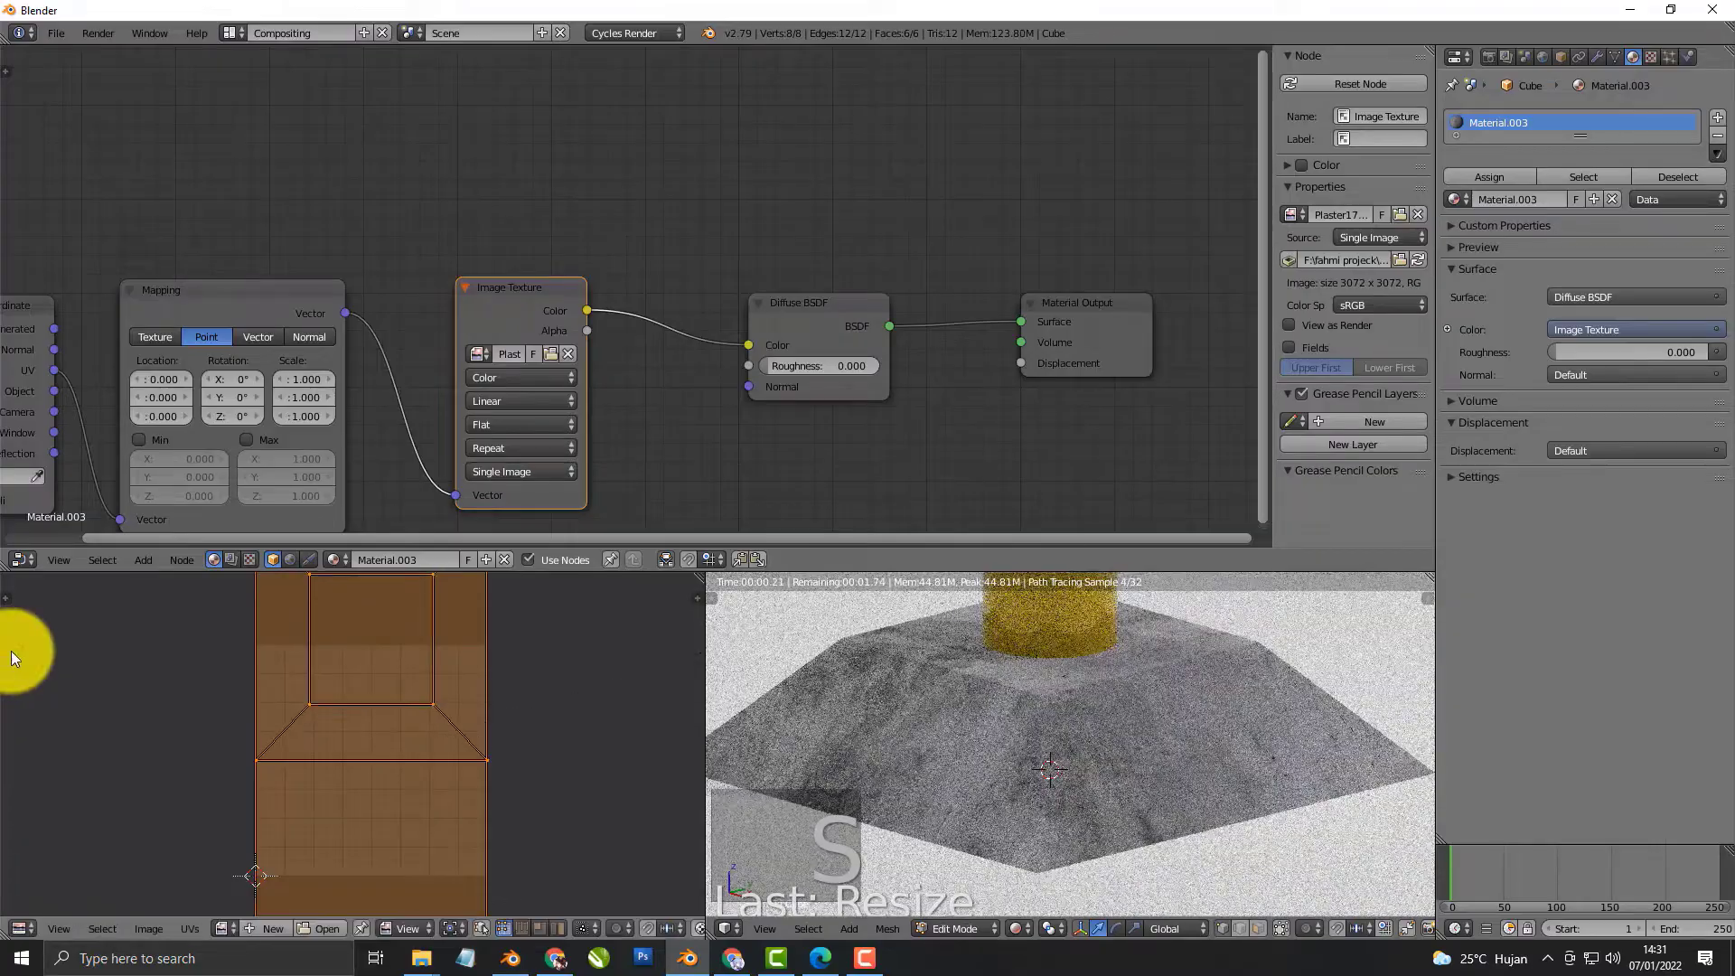
# Move the base's UVs down along Y and check the plaster texture on the base
pyautogui.scroll(-1, 473, 707)
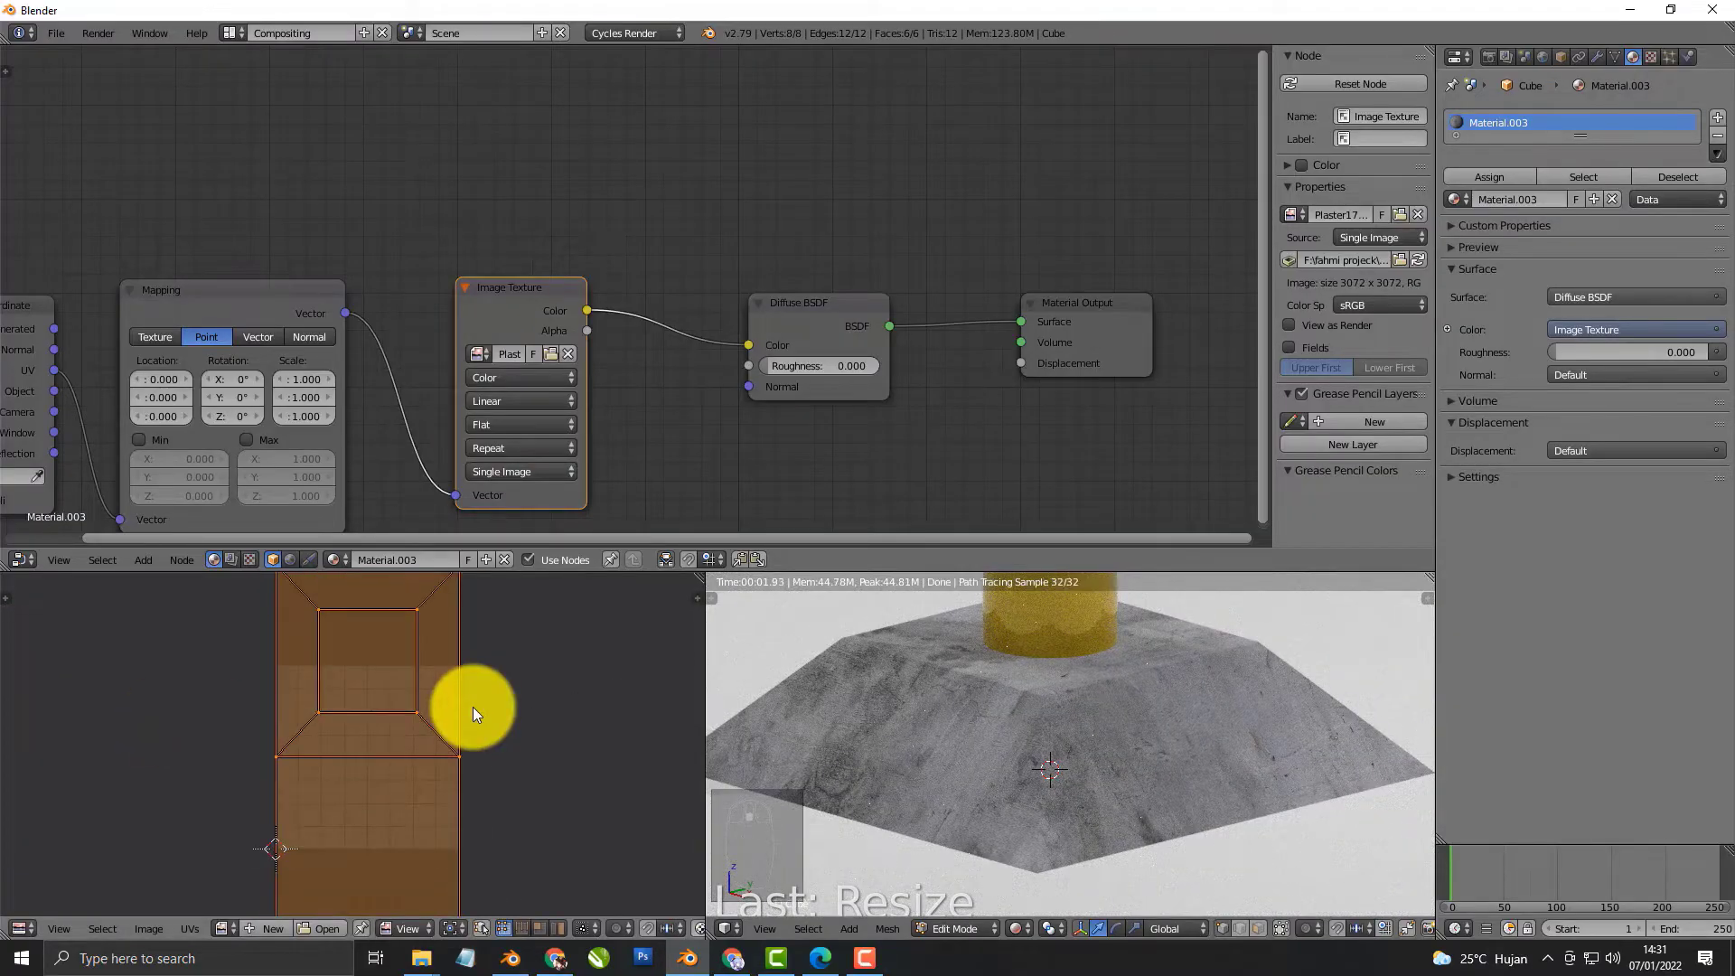
pyautogui.press('g')
pyautogui.press('y')
pyautogui.click(425, 801)
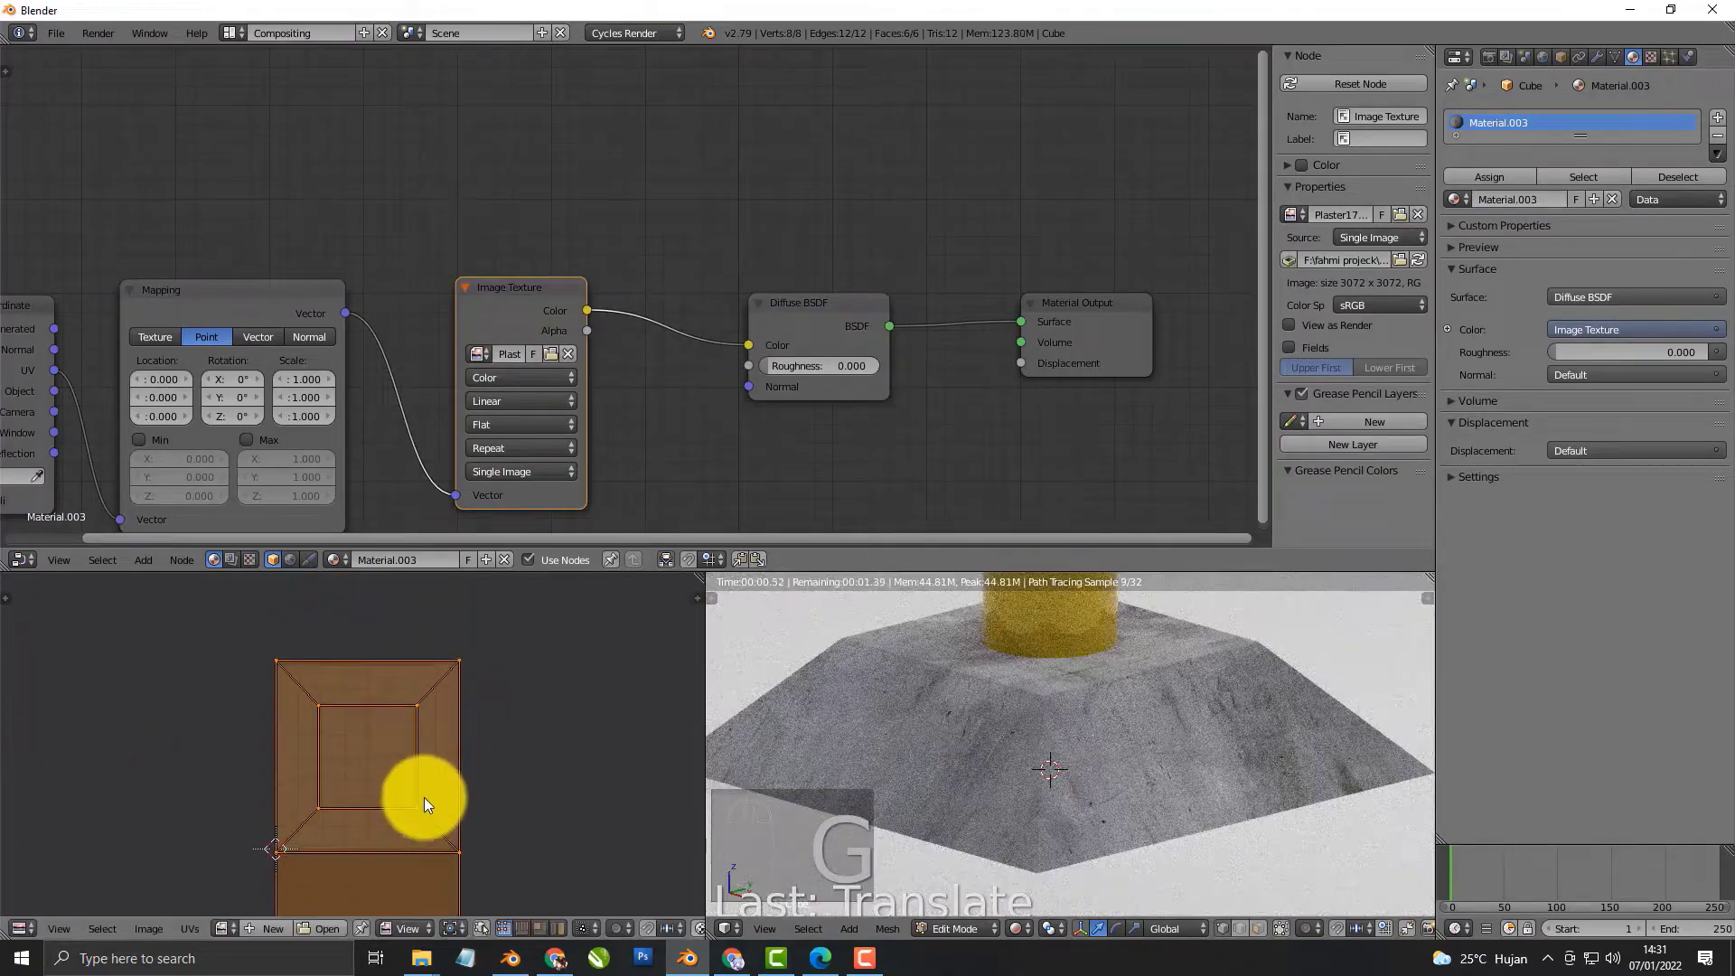
pyautogui.moveTo(1098, 719); pyautogui.dragTo(1100, 747, button='middle')
pyautogui.scroll(-4, 1167, 678)
pyautogui.keyDown('shift'); pyautogui.moveTo(1167, 678); pyautogui.dragTo(1101, 814, button='middle'); pyautogui.keyUp('shift')
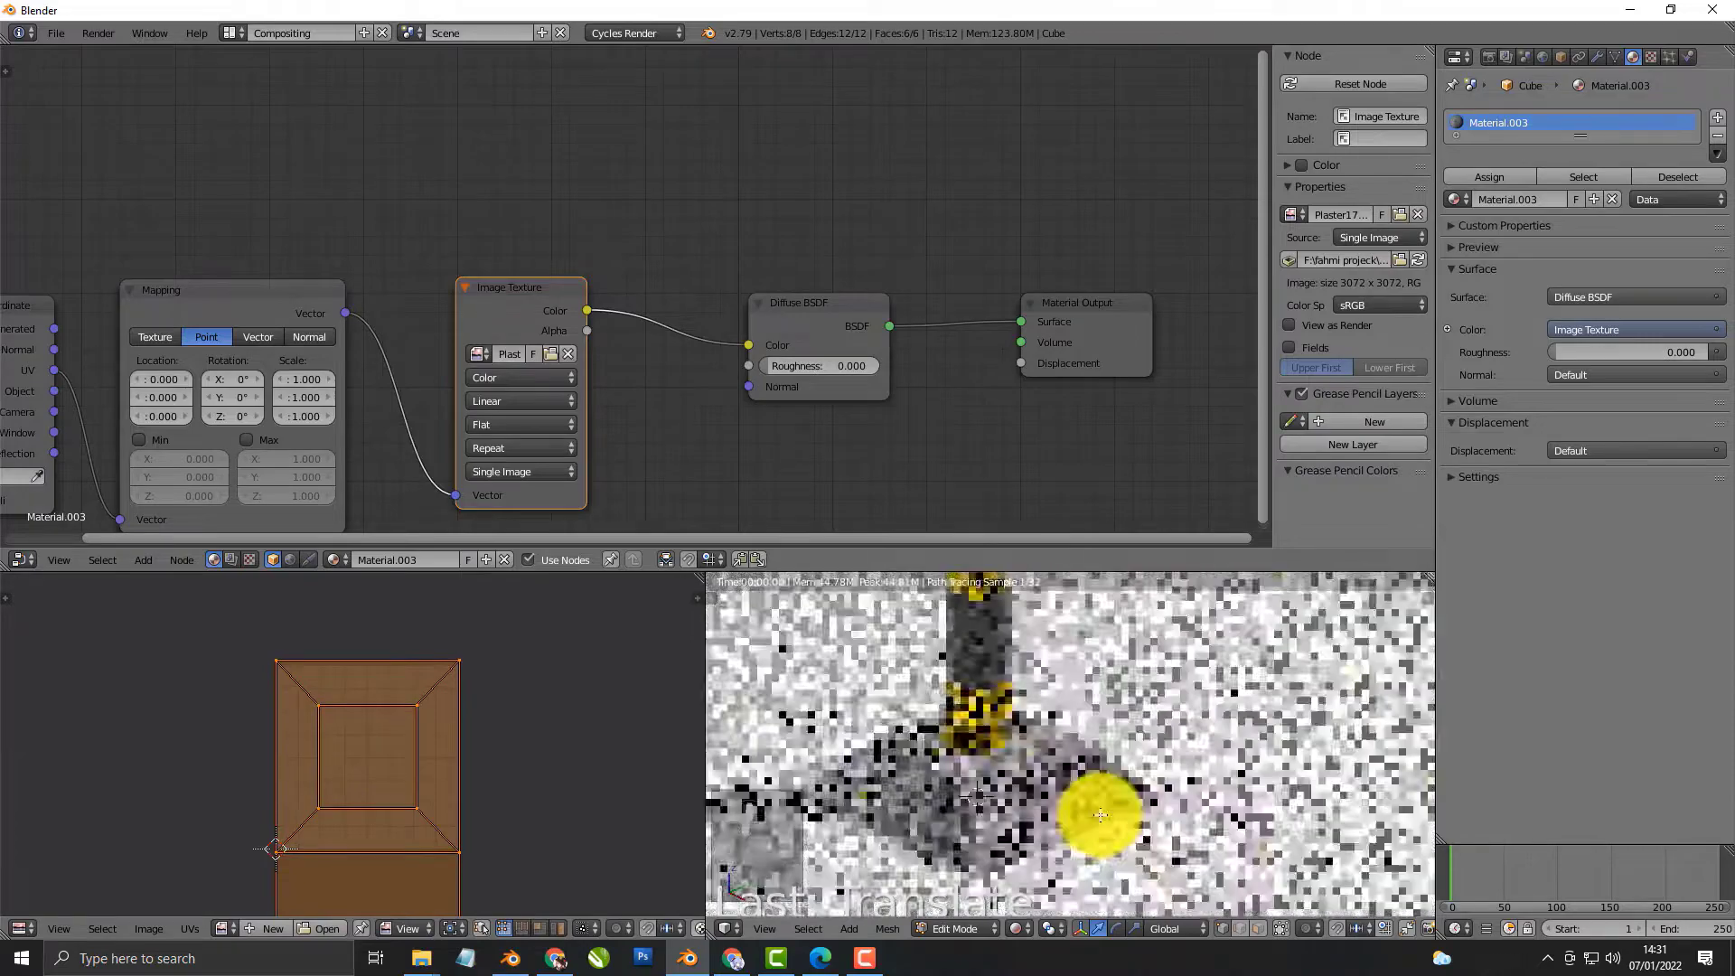
pyautogui.scroll(3, 1101, 814)
# Shift the Image Texture node aside and add a Bump node between it and the Diffuse BSDF
pyautogui.moveTo(878, 448); pyautogui.dragTo(996, 417, button='middle')
pyautogui.click(652, 272)
pyautogui.moveTo(652, 272); pyautogui.dragTo(583, 277)
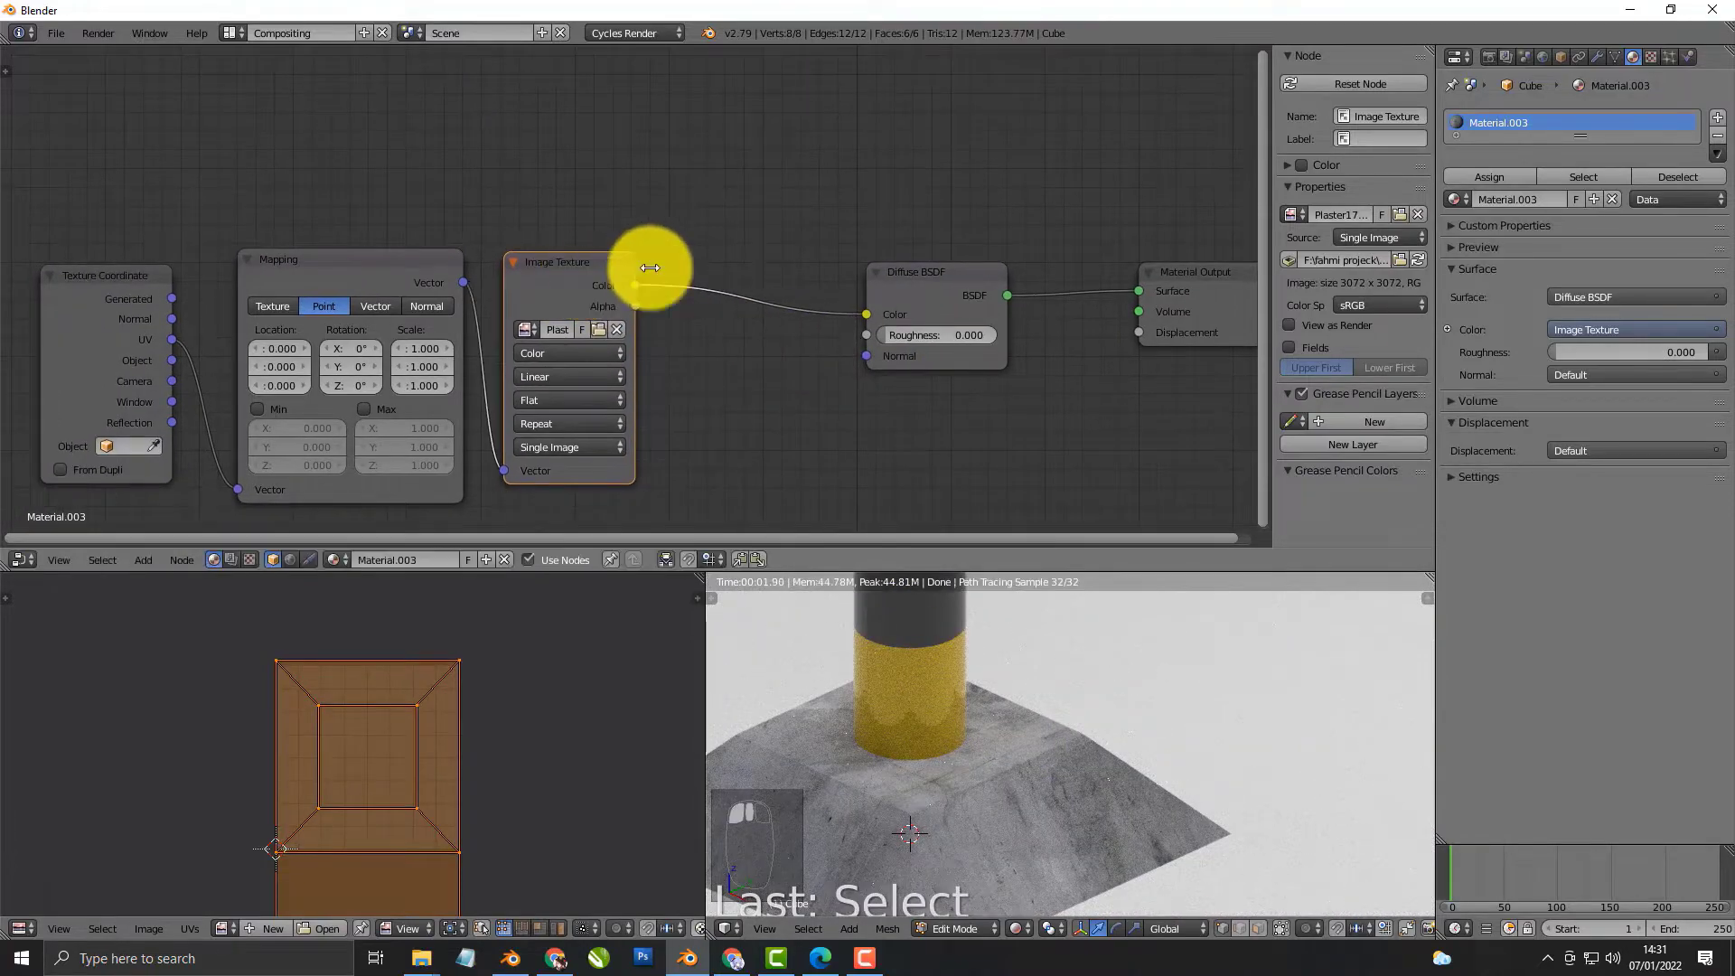
pyautogui.hotkey('shift', 'a')
pyautogui.click(730, 235)
pyautogui.write('bu')
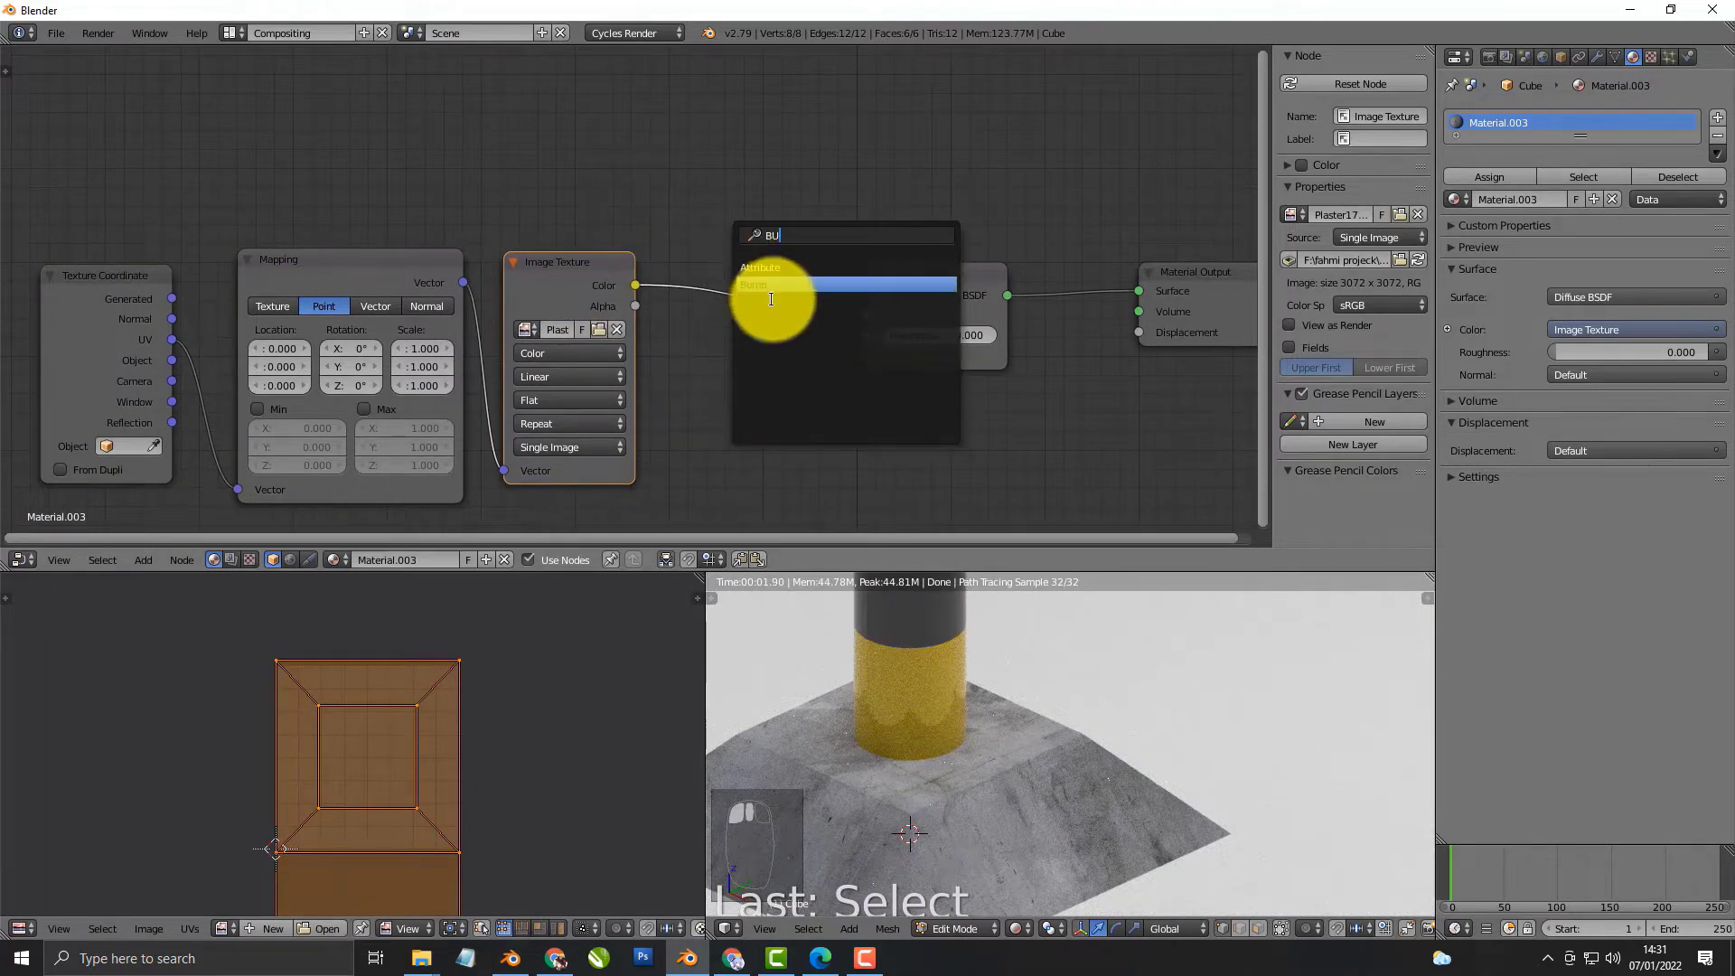
pyautogui.click(770, 287)
pyautogui.click(728, 371)
# Link the Image Texture to the Bump Height and the Bump Normal to the Diffuse BSDF Normal, then inspect the base
pyautogui.moveTo(634, 305); pyautogui.dragTo(725, 491)
pyautogui.moveTo(780, 399); pyautogui.dragTo(866, 355)
pyautogui.moveTo(949, 717); pyautogui.dragTo(1015, 762, button='middle')
pyautogui.scroll(-4, 1049, 733)
pyautogui.scroll(-2, 875, 398)
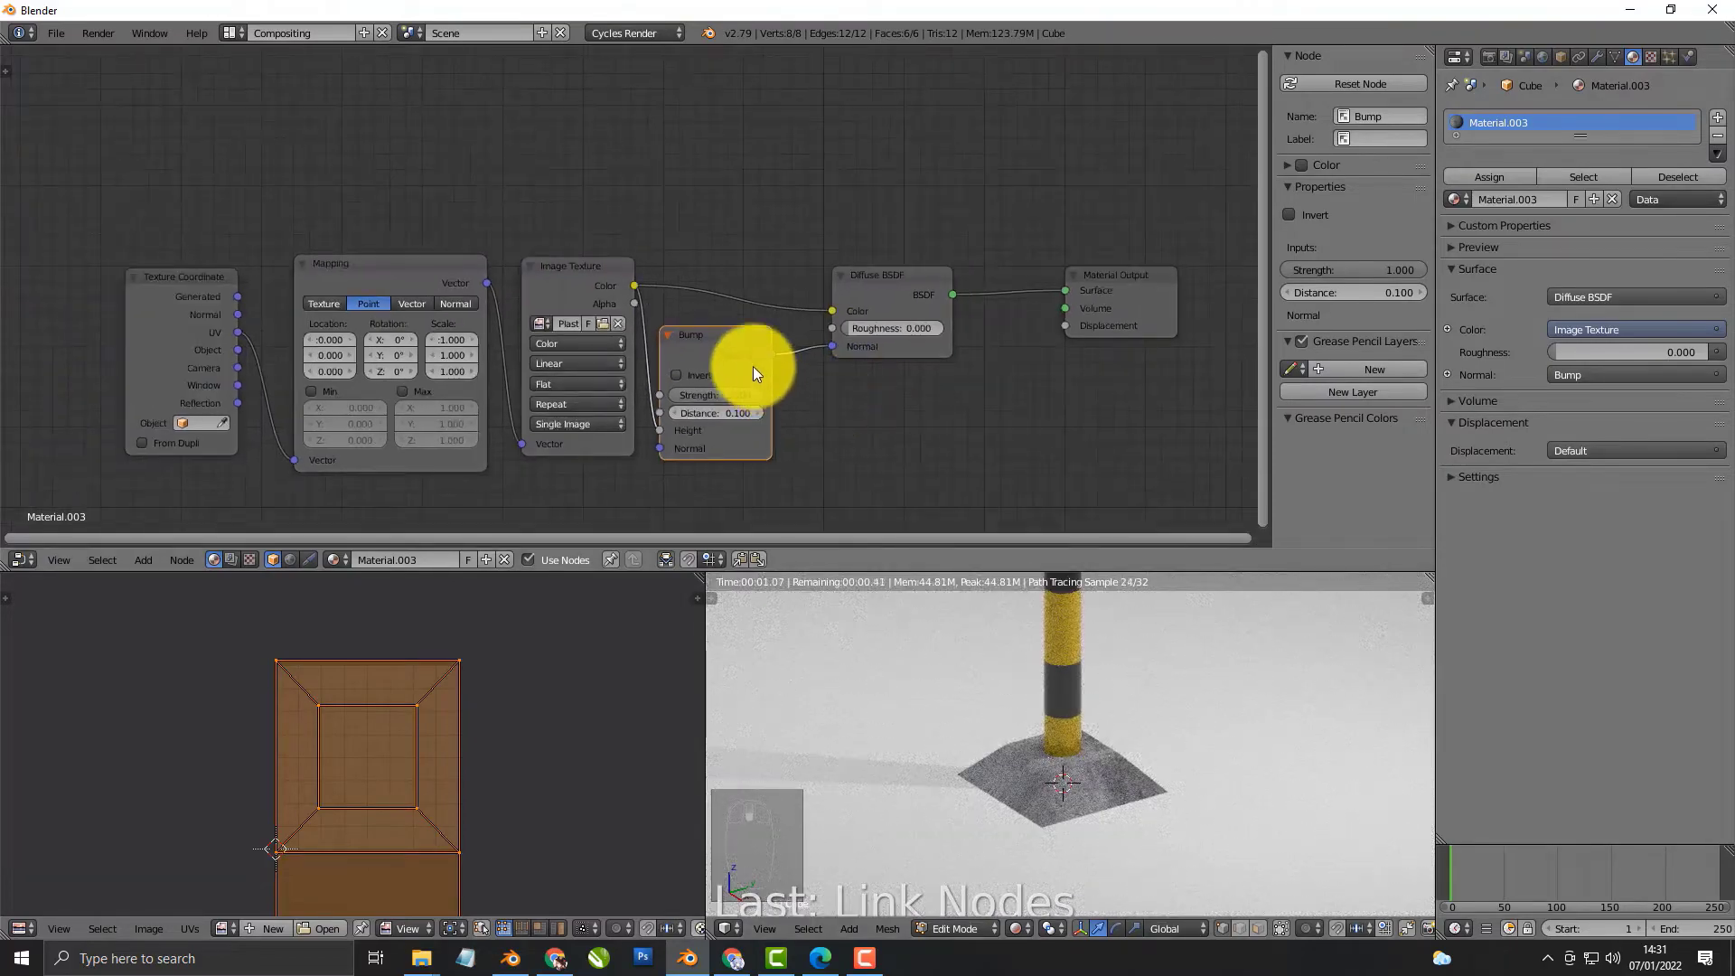
pyautogui.moveTo(752, 366); pyautogui.dragTo(773, 360)
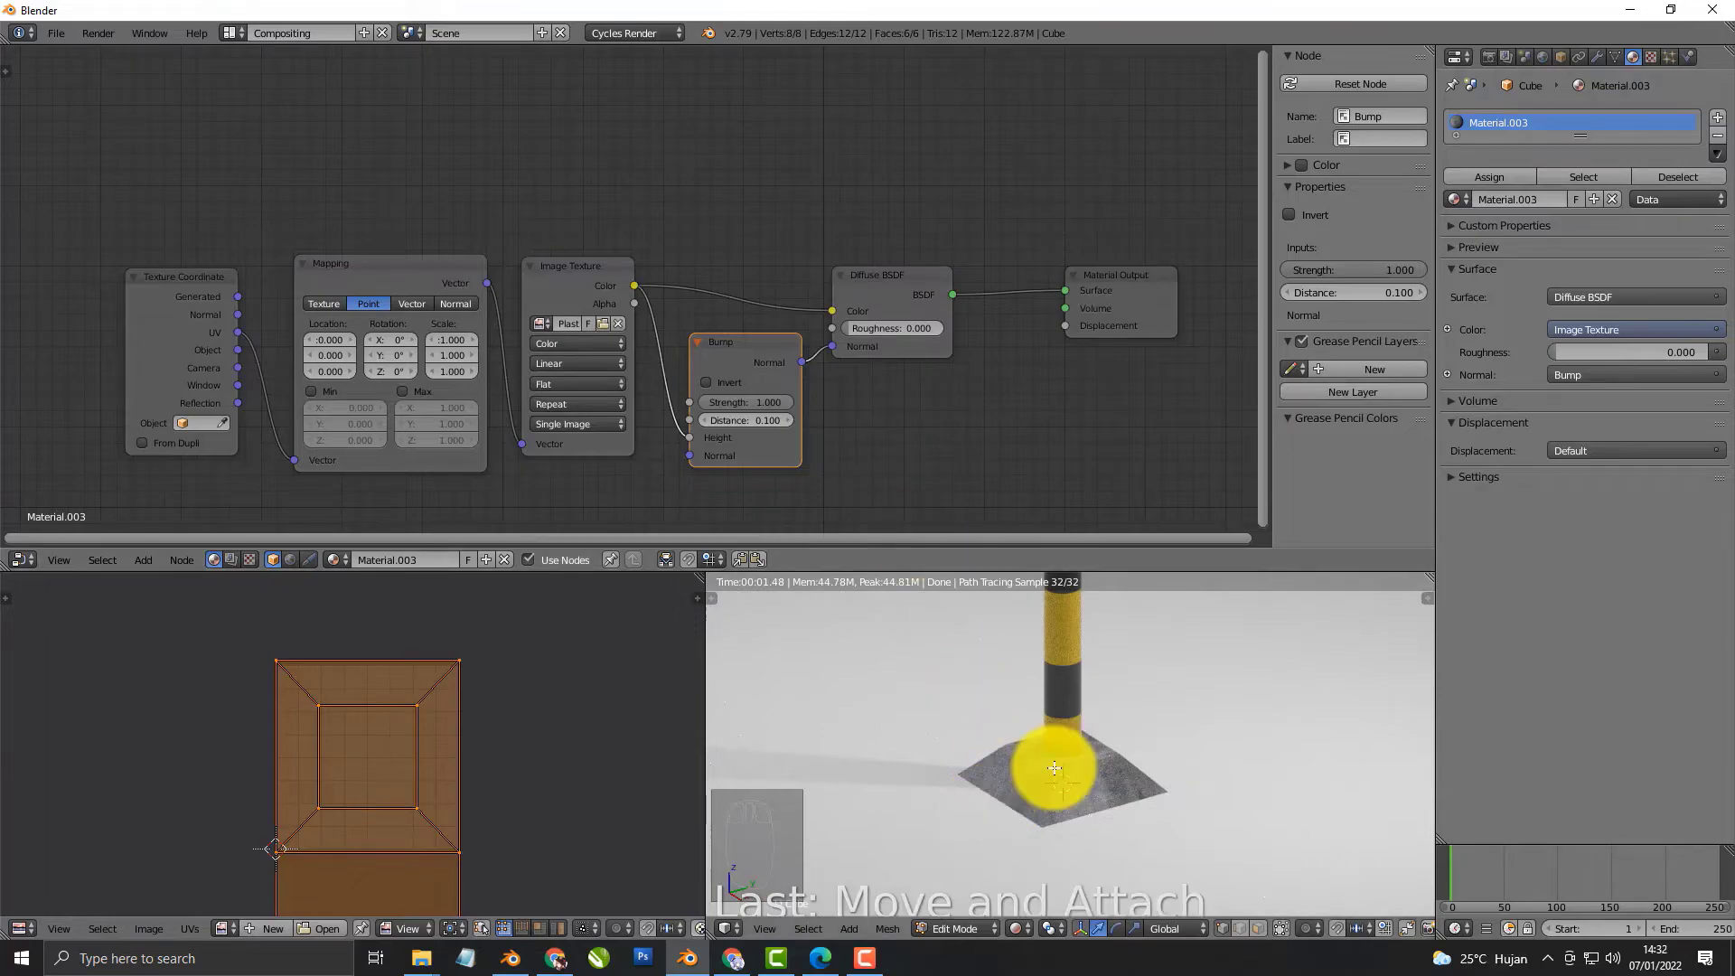
pyautogui.moveTo(1054, 766); pyautogui.dragTo(1078, 766, button='middle')
pyautogui.scroll(2, 1076, 768)
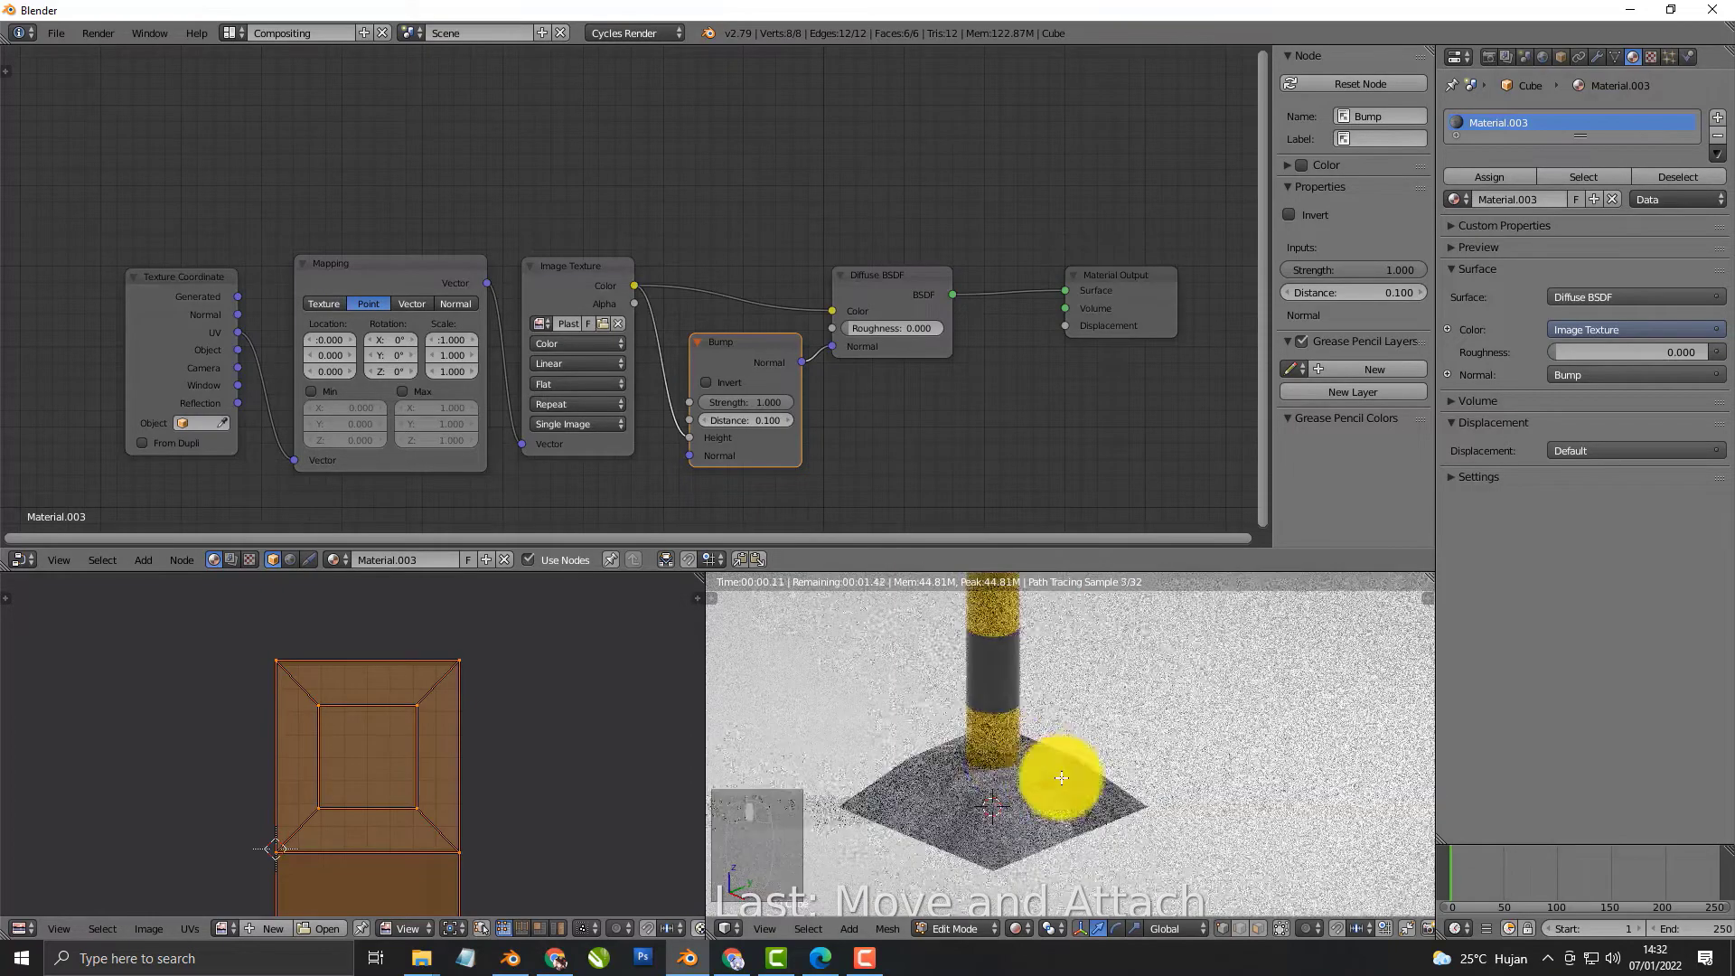
pyautogui.scroll(-4, 1007, 729)
# Switch to the Default screen layout, leave edit mode and briefly preview the scene in rendered shading
pyautogui.click(229, 32)
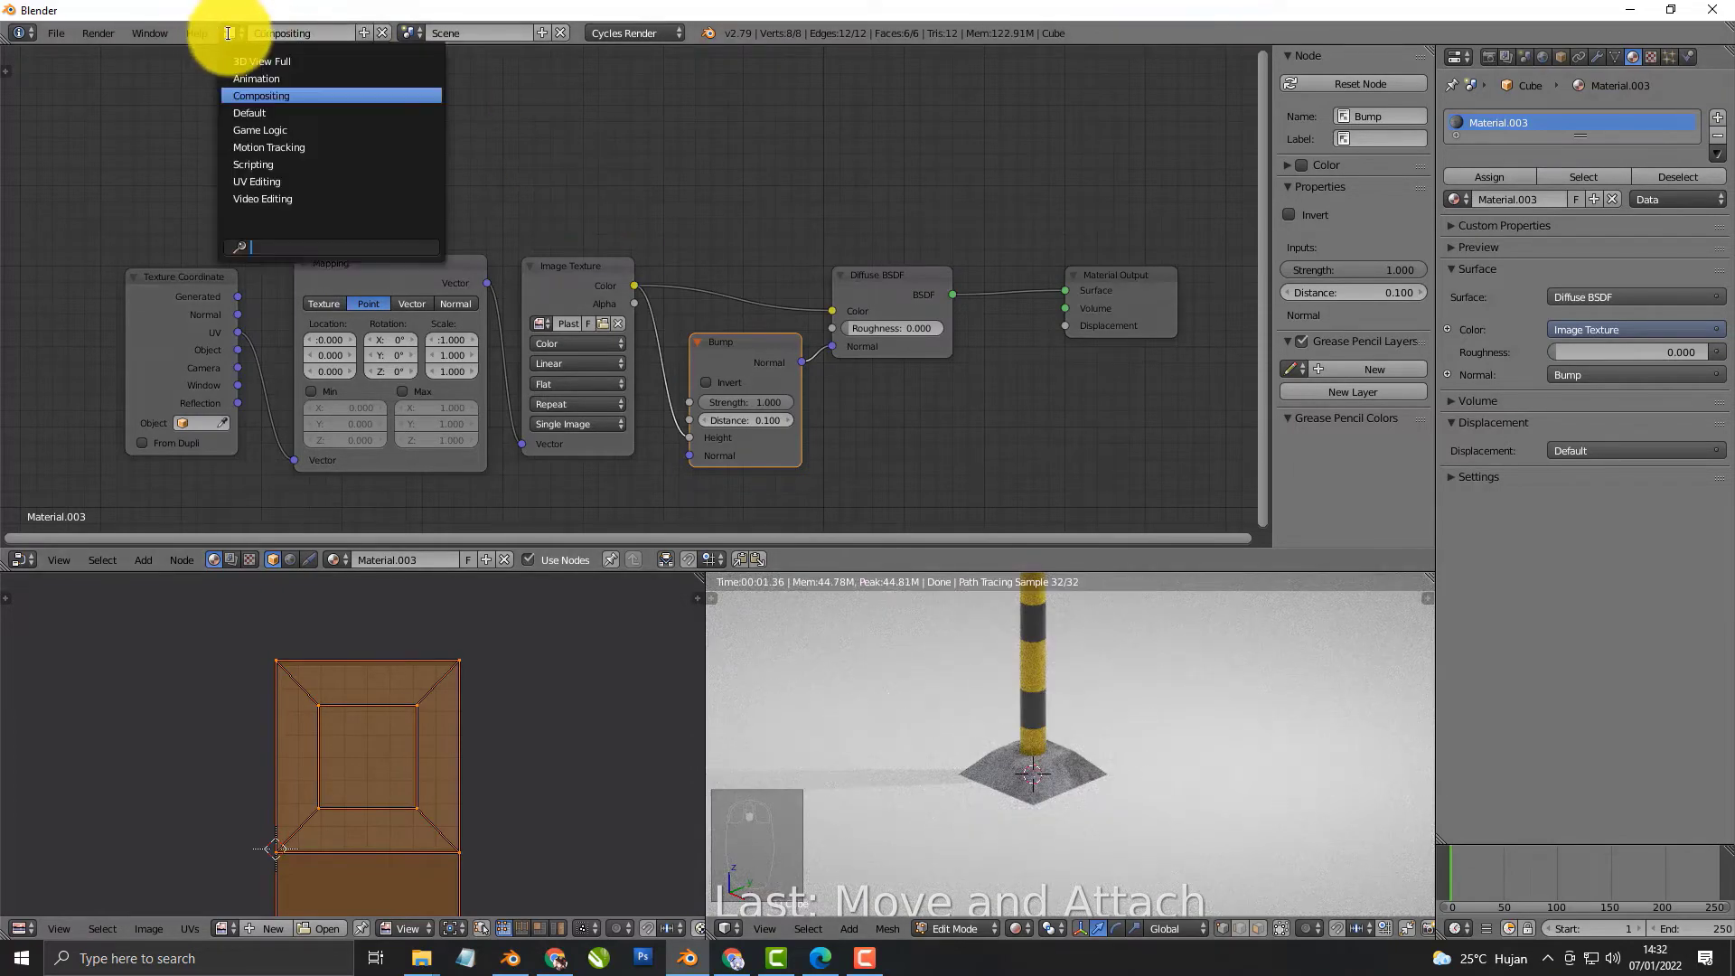
pyautogui.click(262, 110)
pyautogui.scroll(-2, 631, 504)
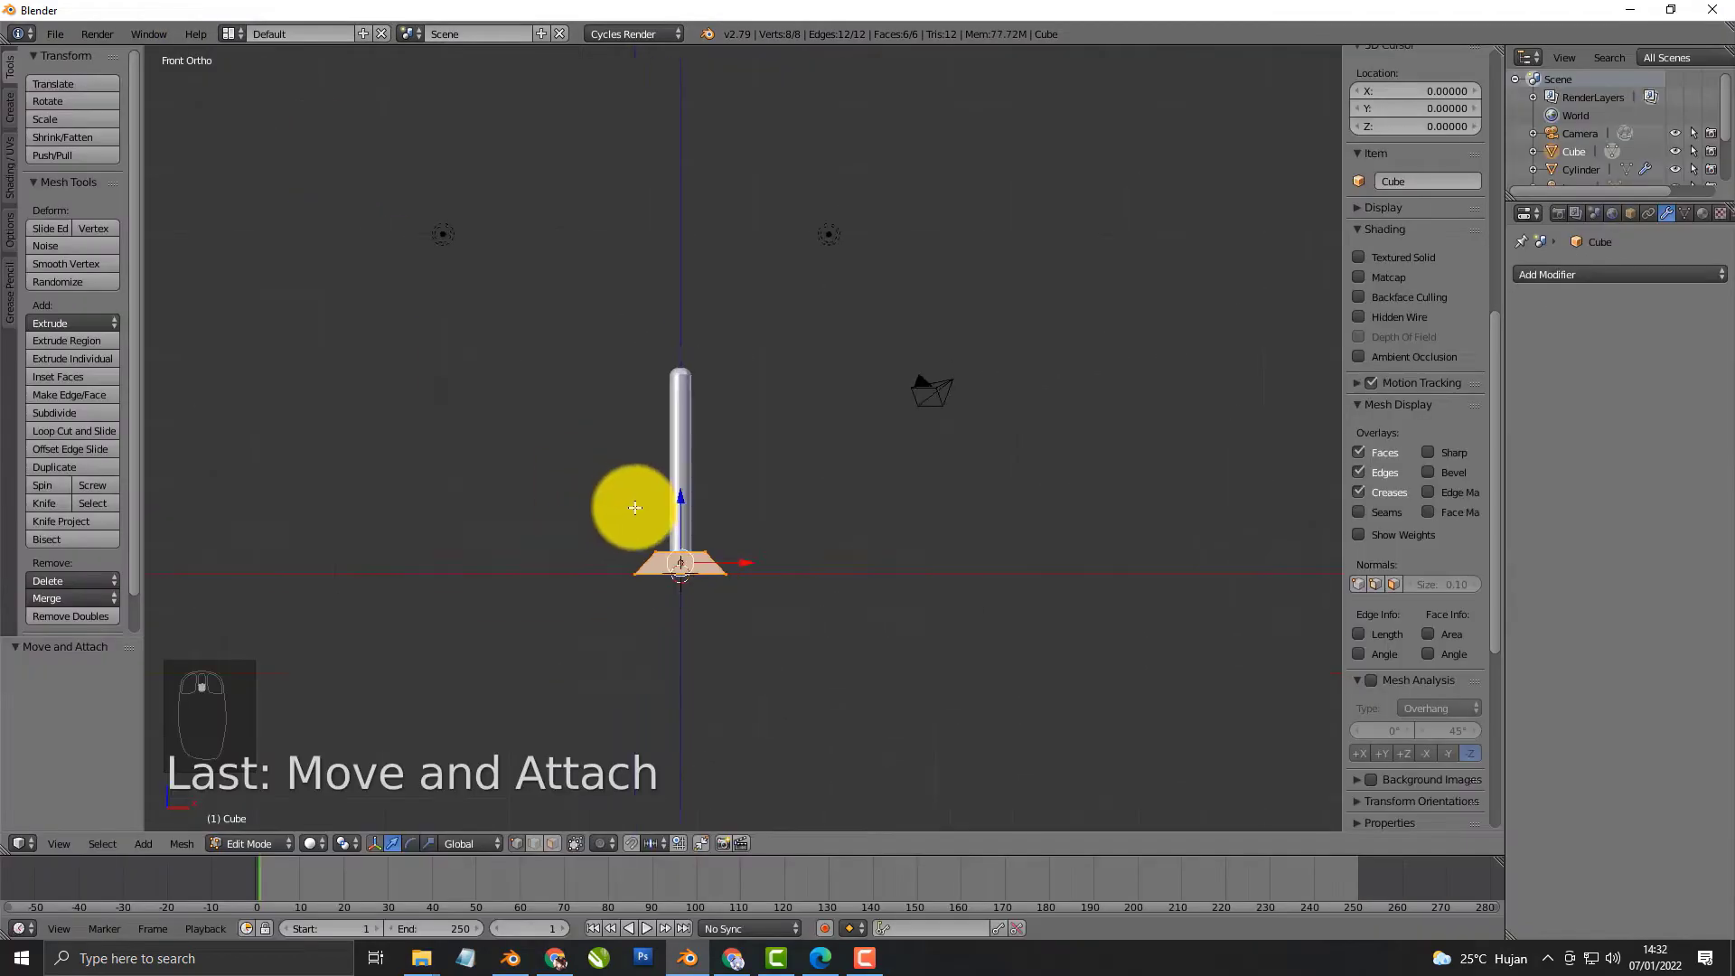
pyautogui.moveTo(632, 503); pyautogui.dragTo(639, 554, button='middle')
pyautogui.press('Tab')
pyautogui.hotkey('shift', 'z')
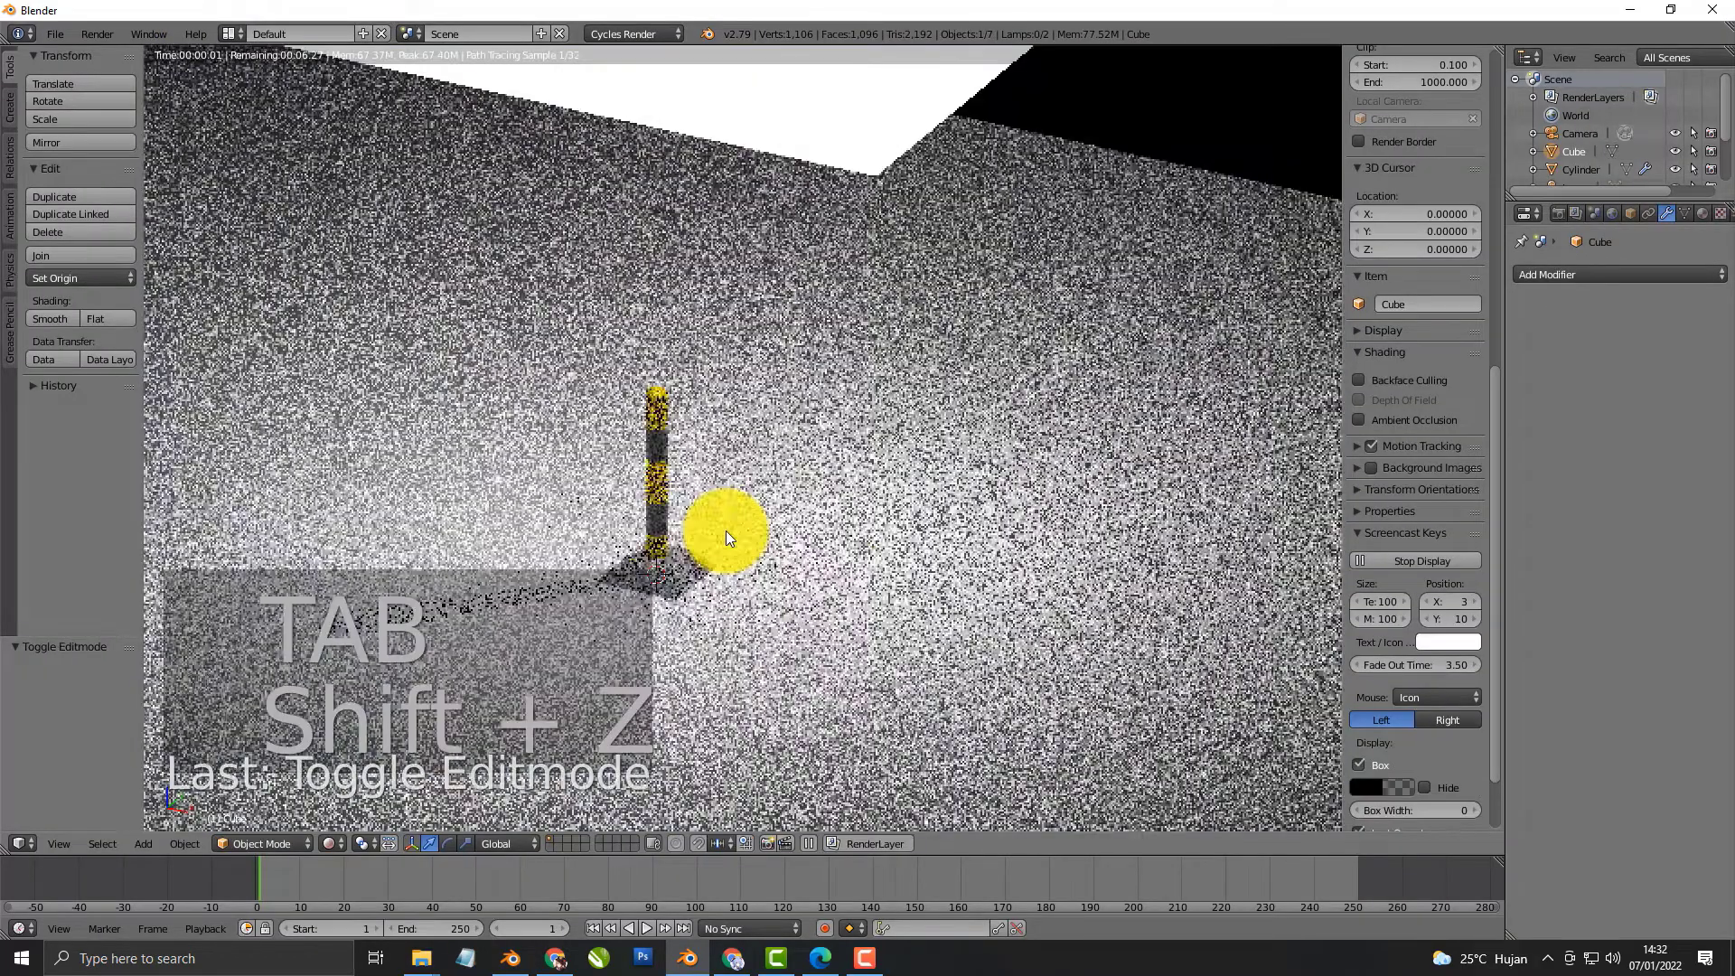
pyautogui.scroll(2, 710, 542)
pyautogui.hotkey('shift', 'z')
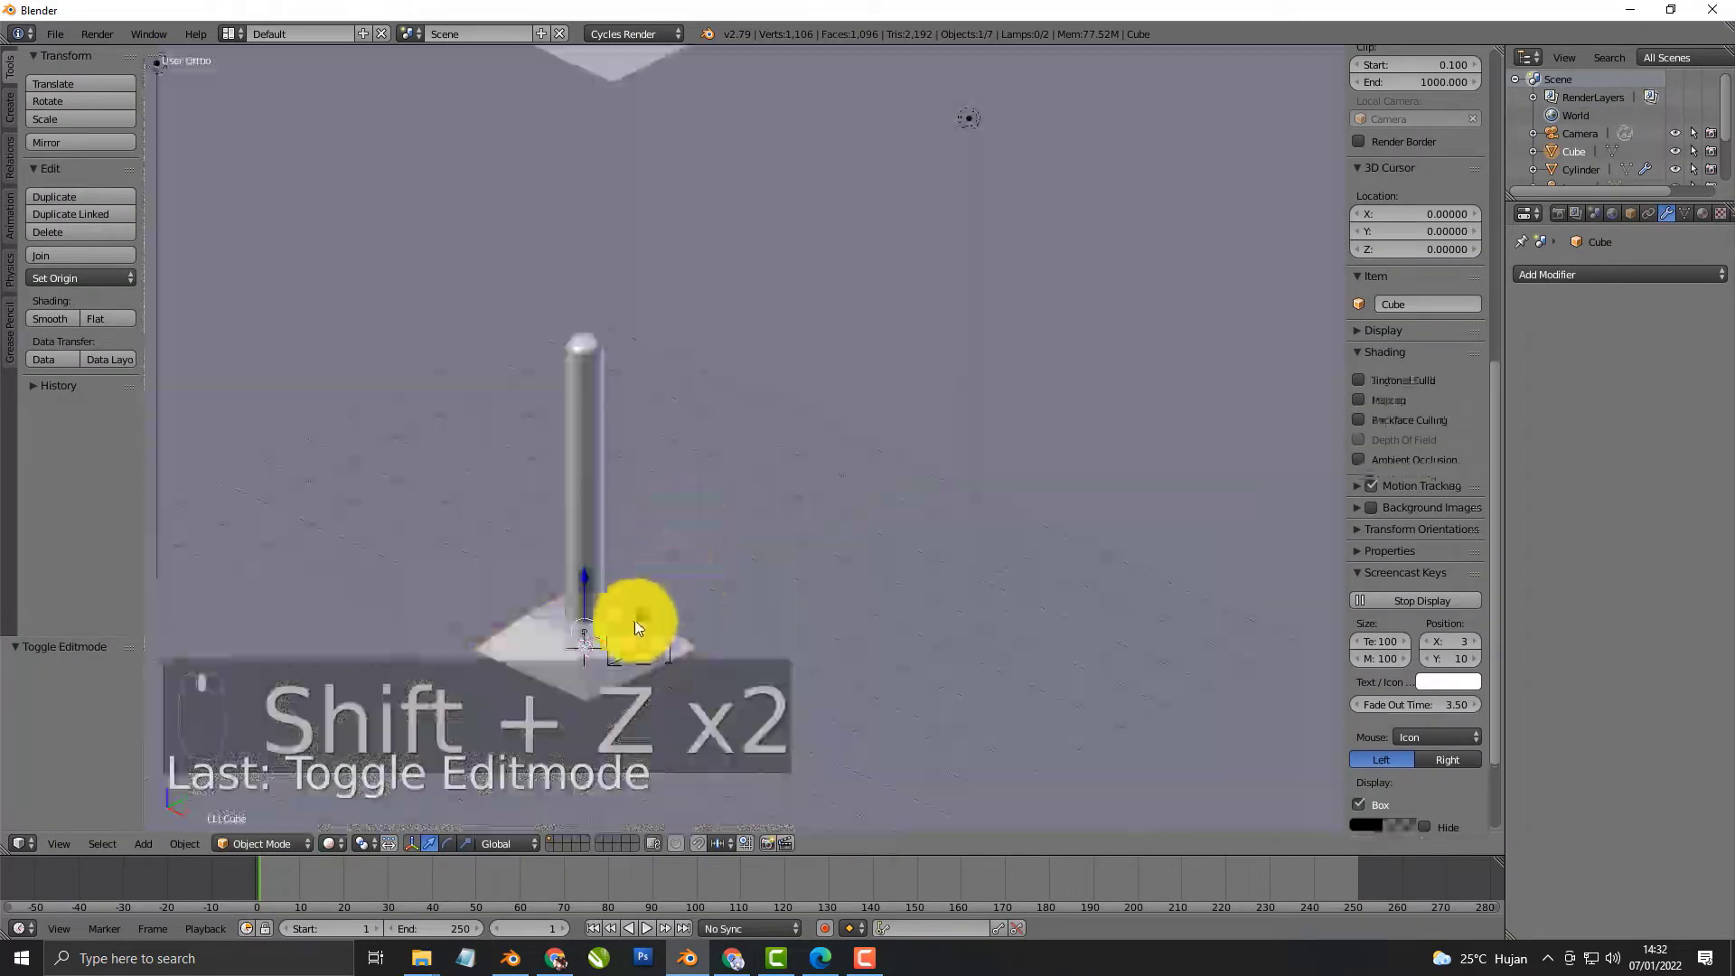
# Duplicate the pole together with its base twice along Y, with about 2.7 units between neighbouring copies
pyautogui.keyDown('shift'); pyautogui.rightClick(588, 570); pyautogui.keyUp('shift')
pyautogui.scroll(1, 678, 560)
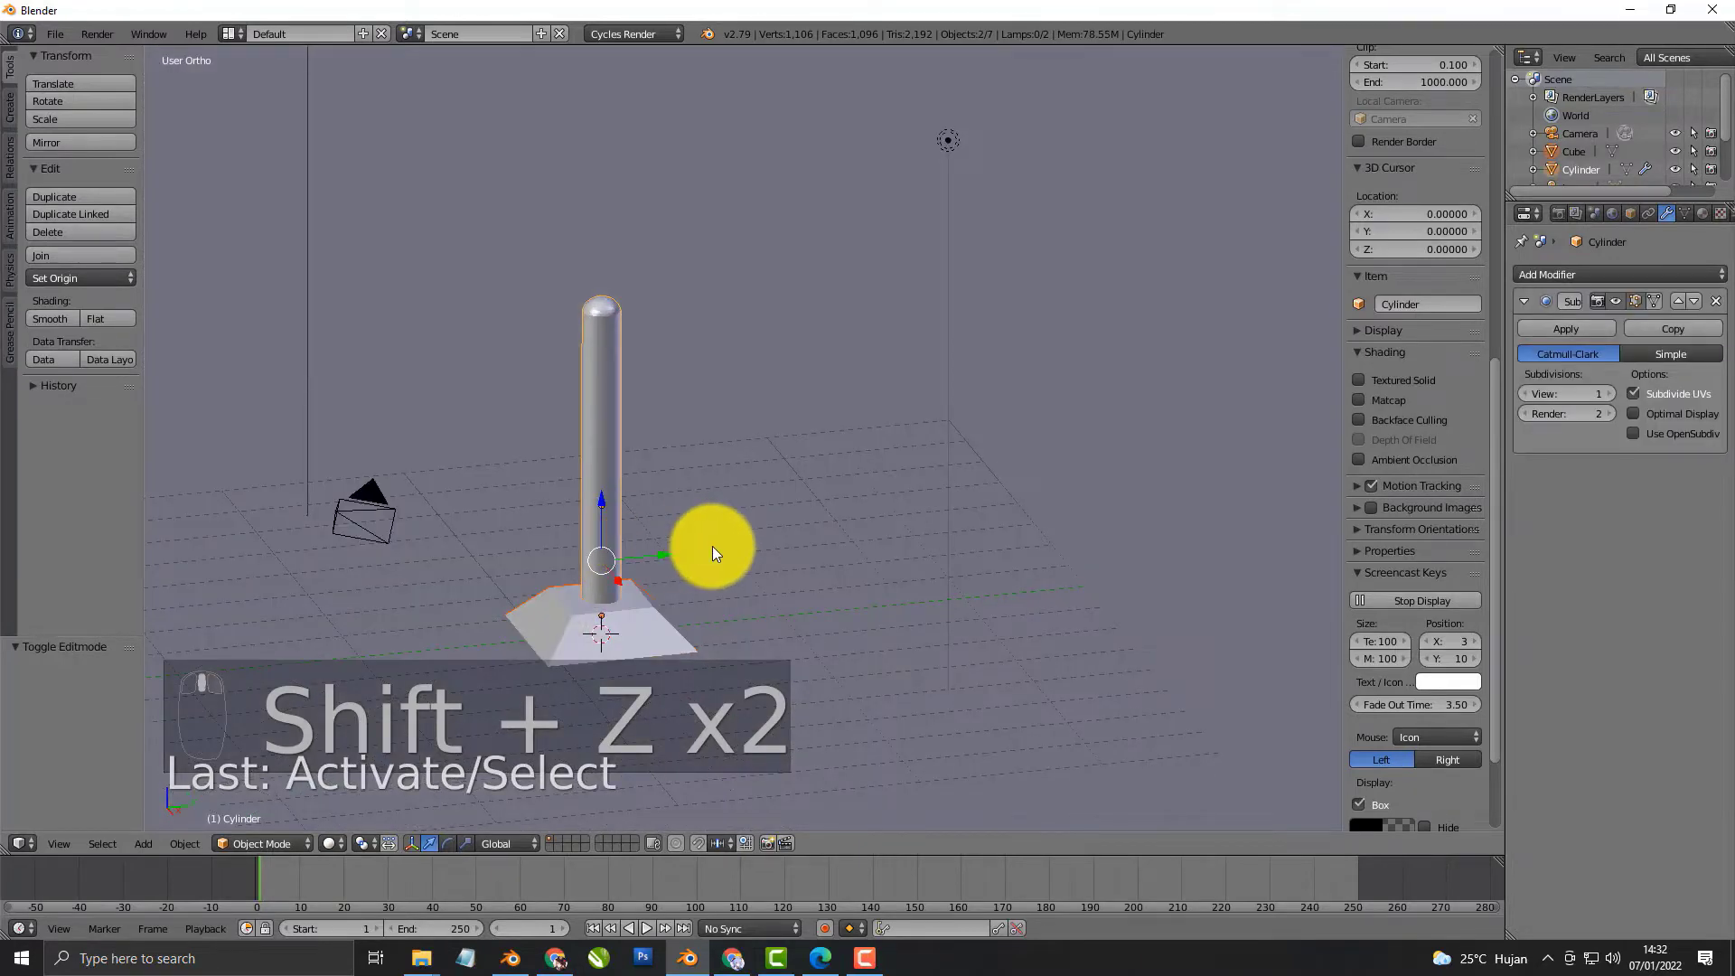
pyautogui.hotkey('shift', 'd')
pyautogui.press('y')
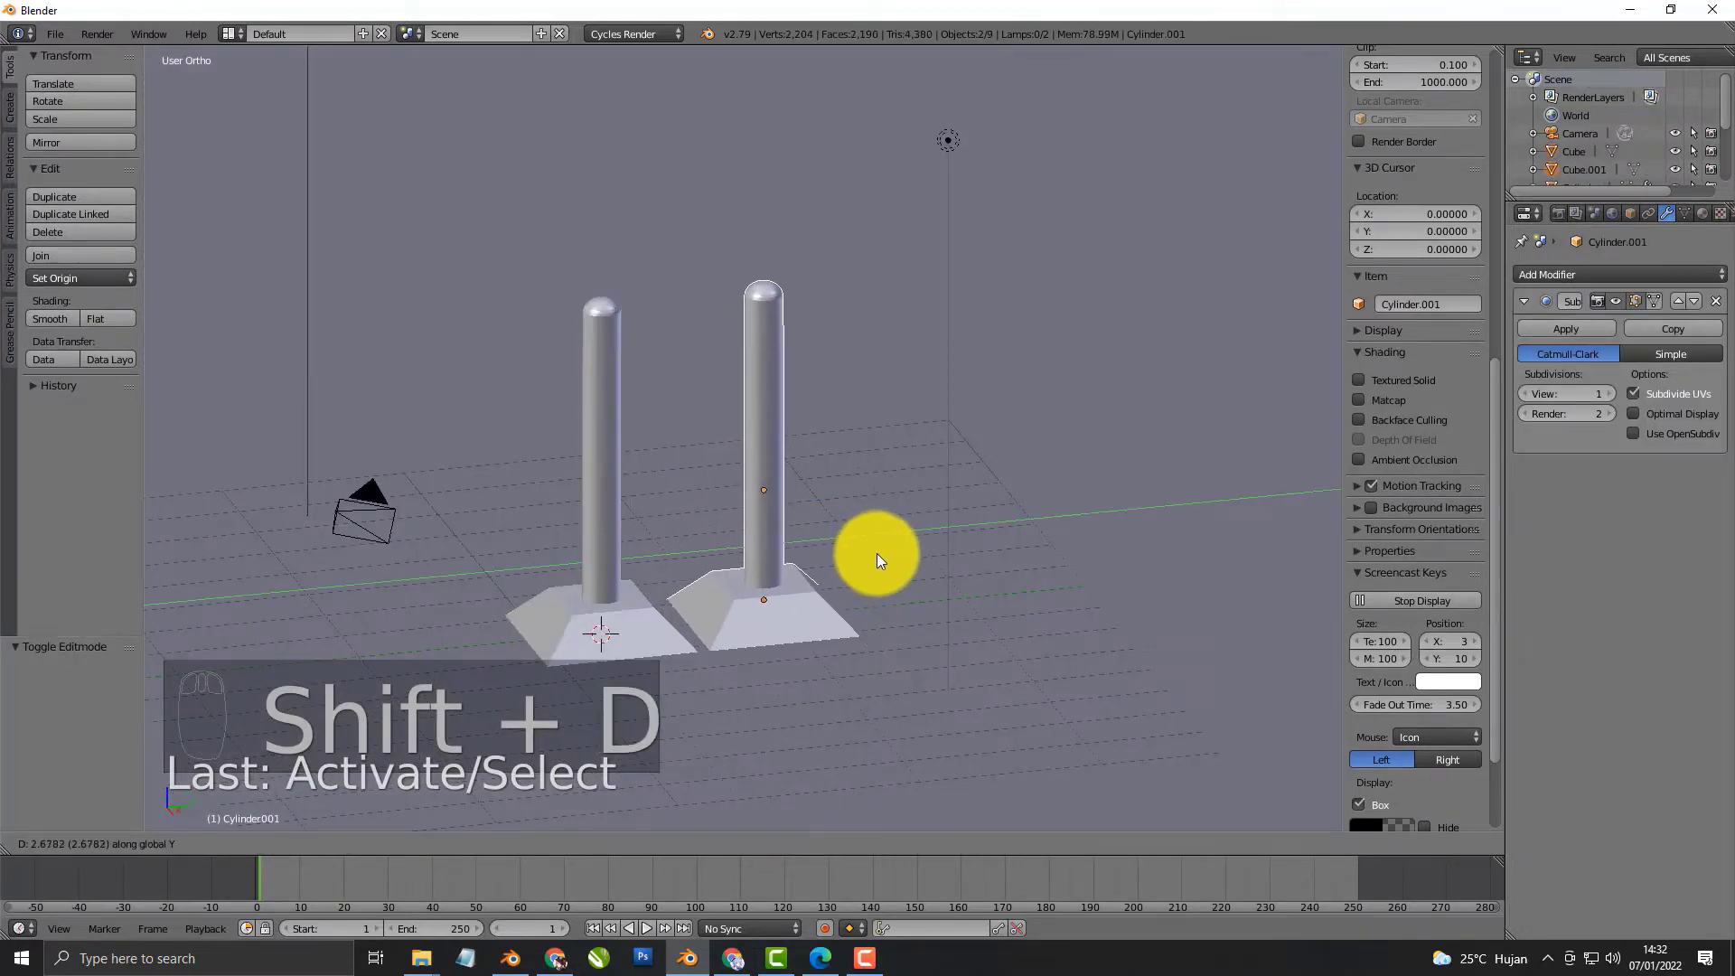
pyautogui.click(877, 553)
pyautogui.hotkey('shift', 'd')
pyautogui.press('y')
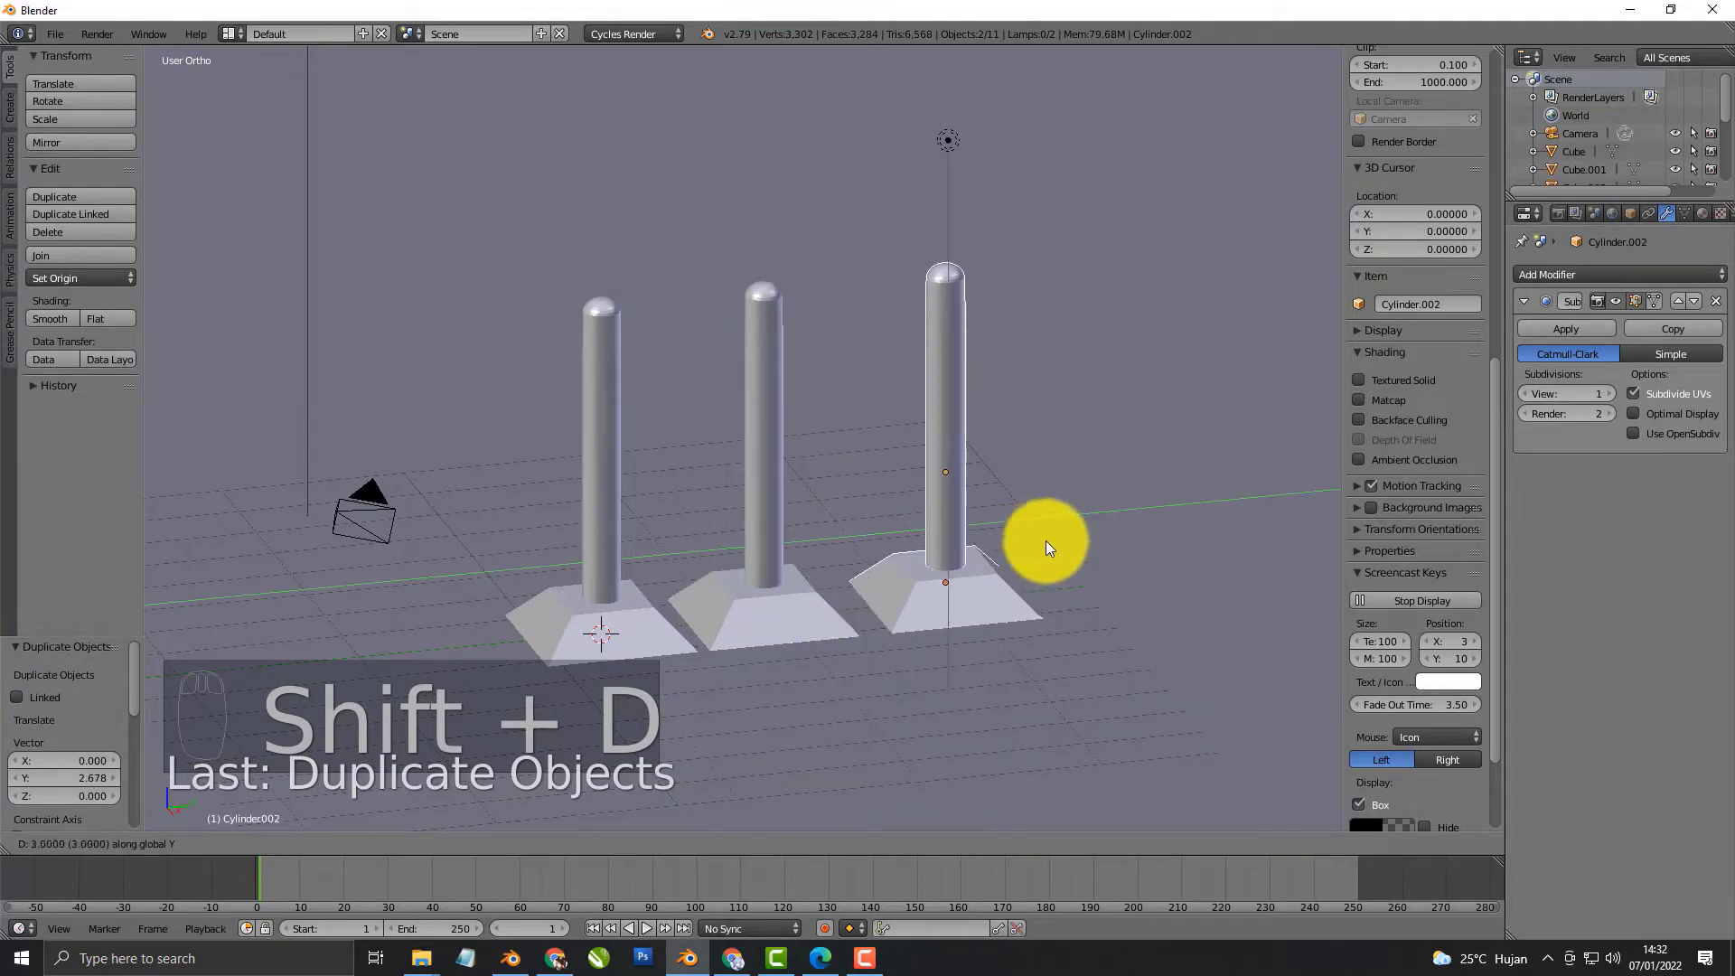
pyautogui.click(1012, 539)
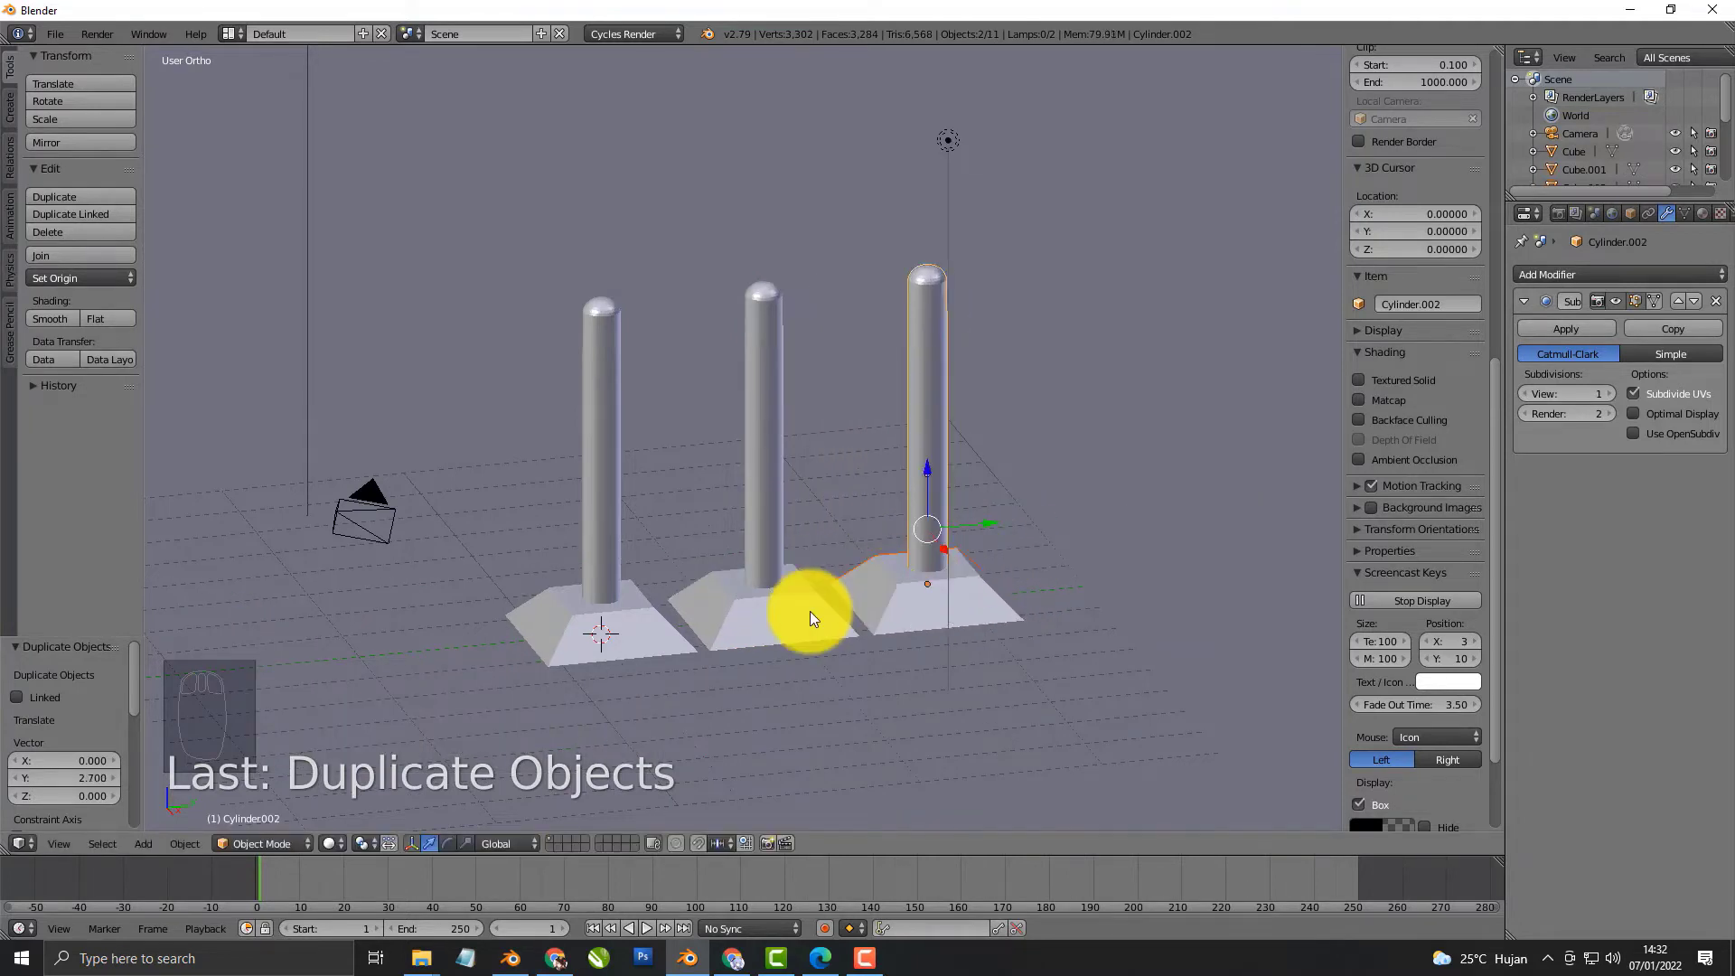
# Align the camera to a perspective view of the three poles, lock the camera to the view and frame all three with their bases
pyautogui.moveTo(810, 611); pyautogui.dragTo(840, 524, button='middle')
pyautogui.press('KP_5')
pyautogui.press('ctrl+alt+KP_0')
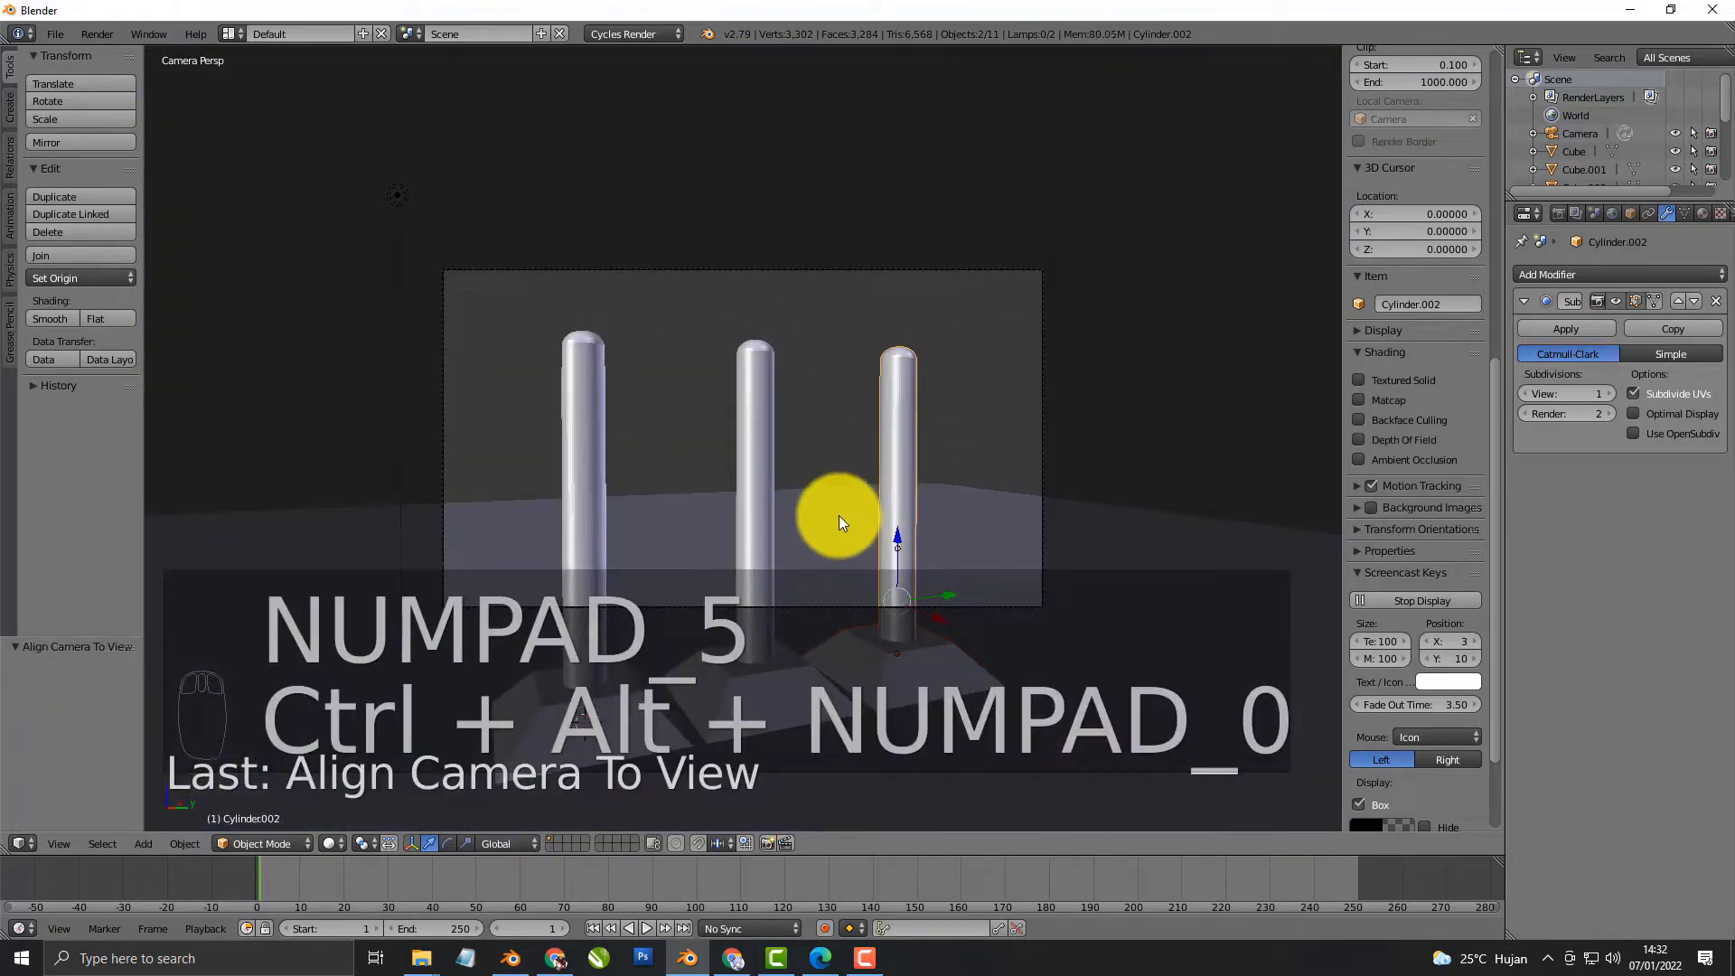
pyautogui.press('n')
pyautogui.press('n')
pyautogui.scroll(-3, 1372, 476)
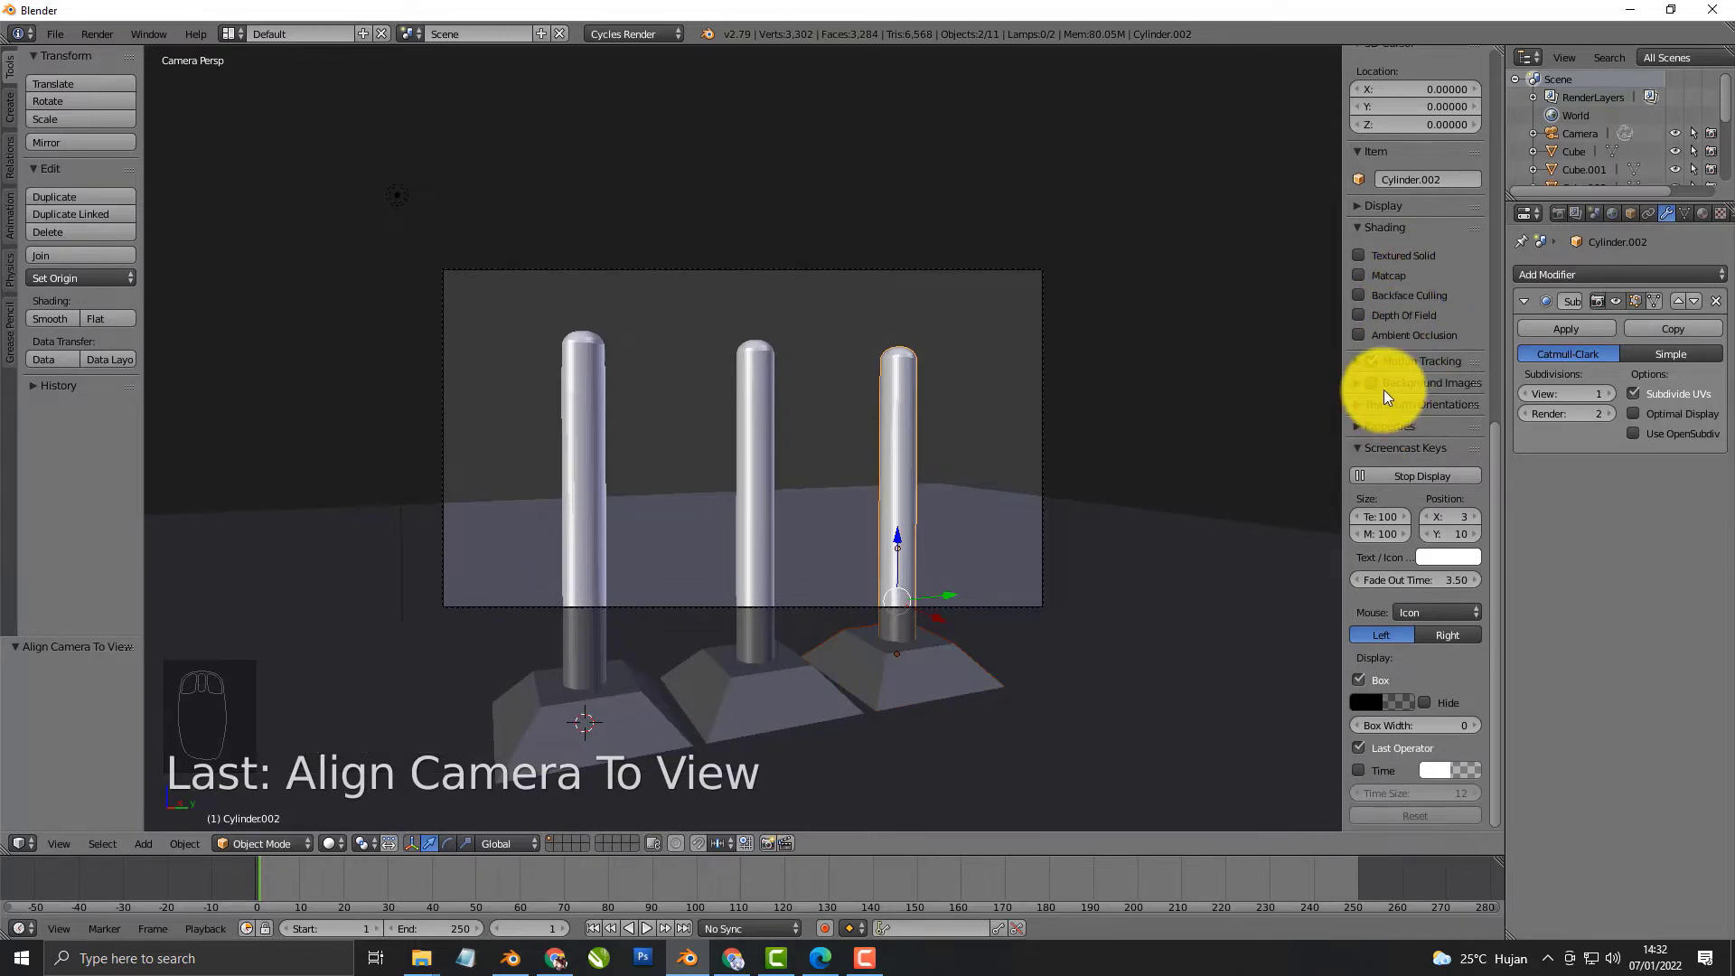
pyautogui.scroll(9, 1376, 316)
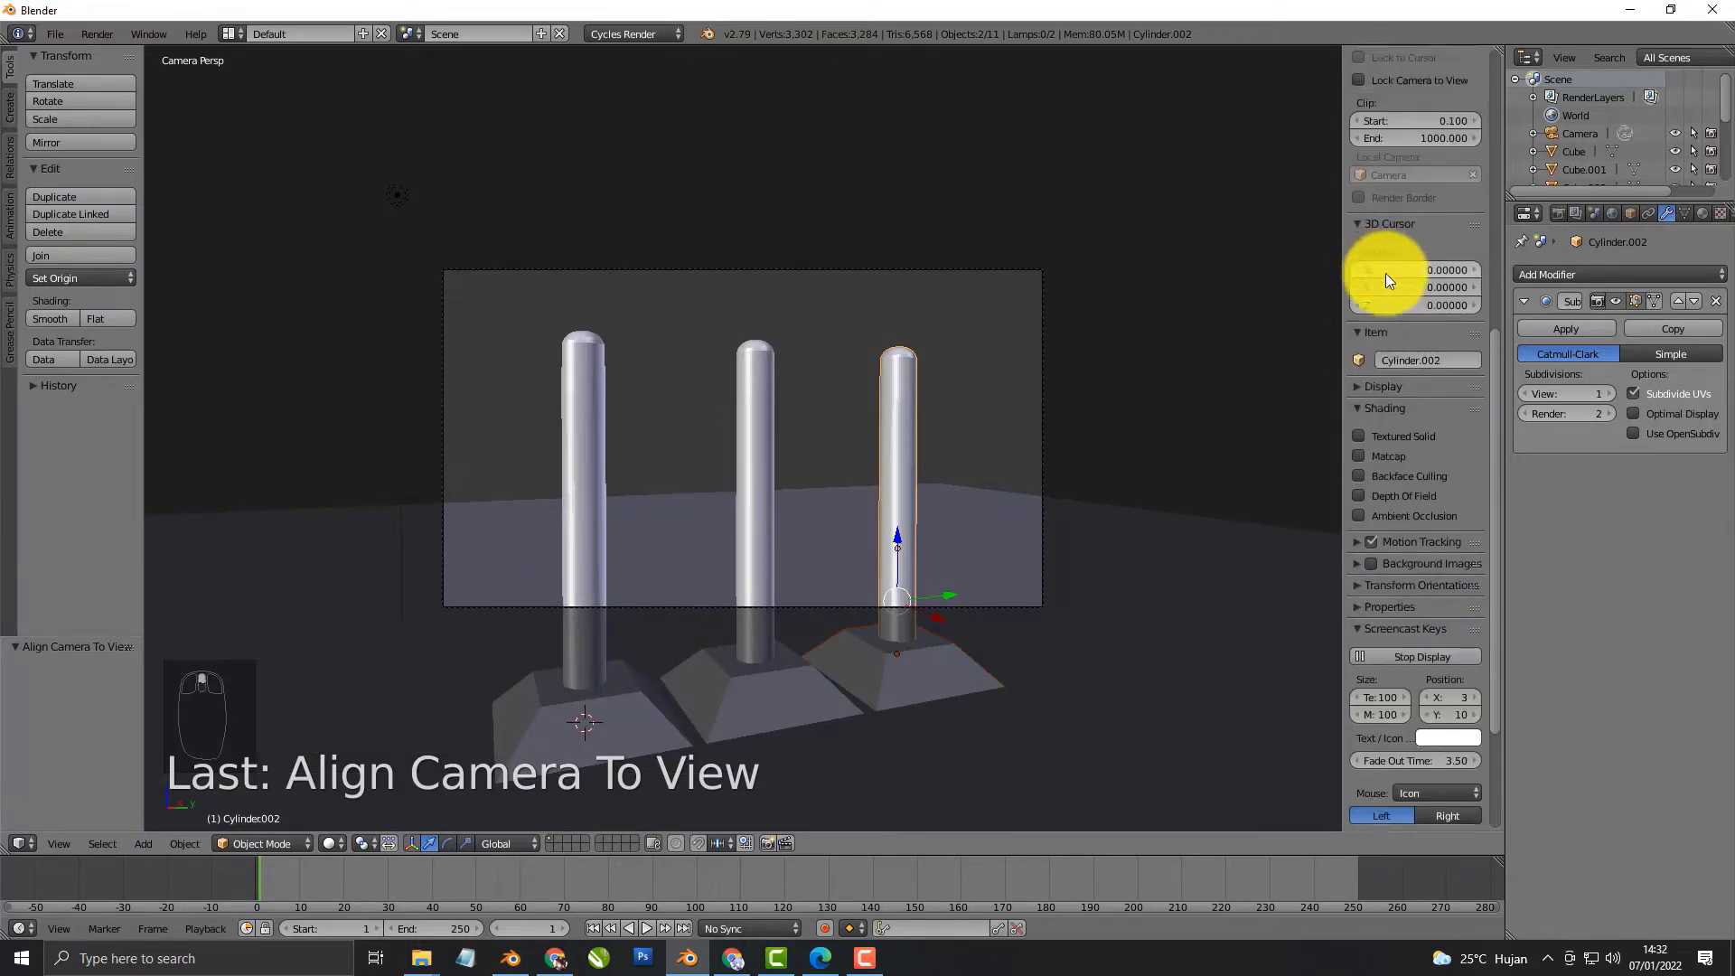
pyautogui.click(1377, 260)
pyautogui.press('n')
pyautogui.moveTo(1022, 458); pyautogui.dragTo(1002, 414, button='middle')
# Select the ground plane and check the camera view in rendered shading, finishing in solid shading
pyautogui.rightClick(1082, 479)
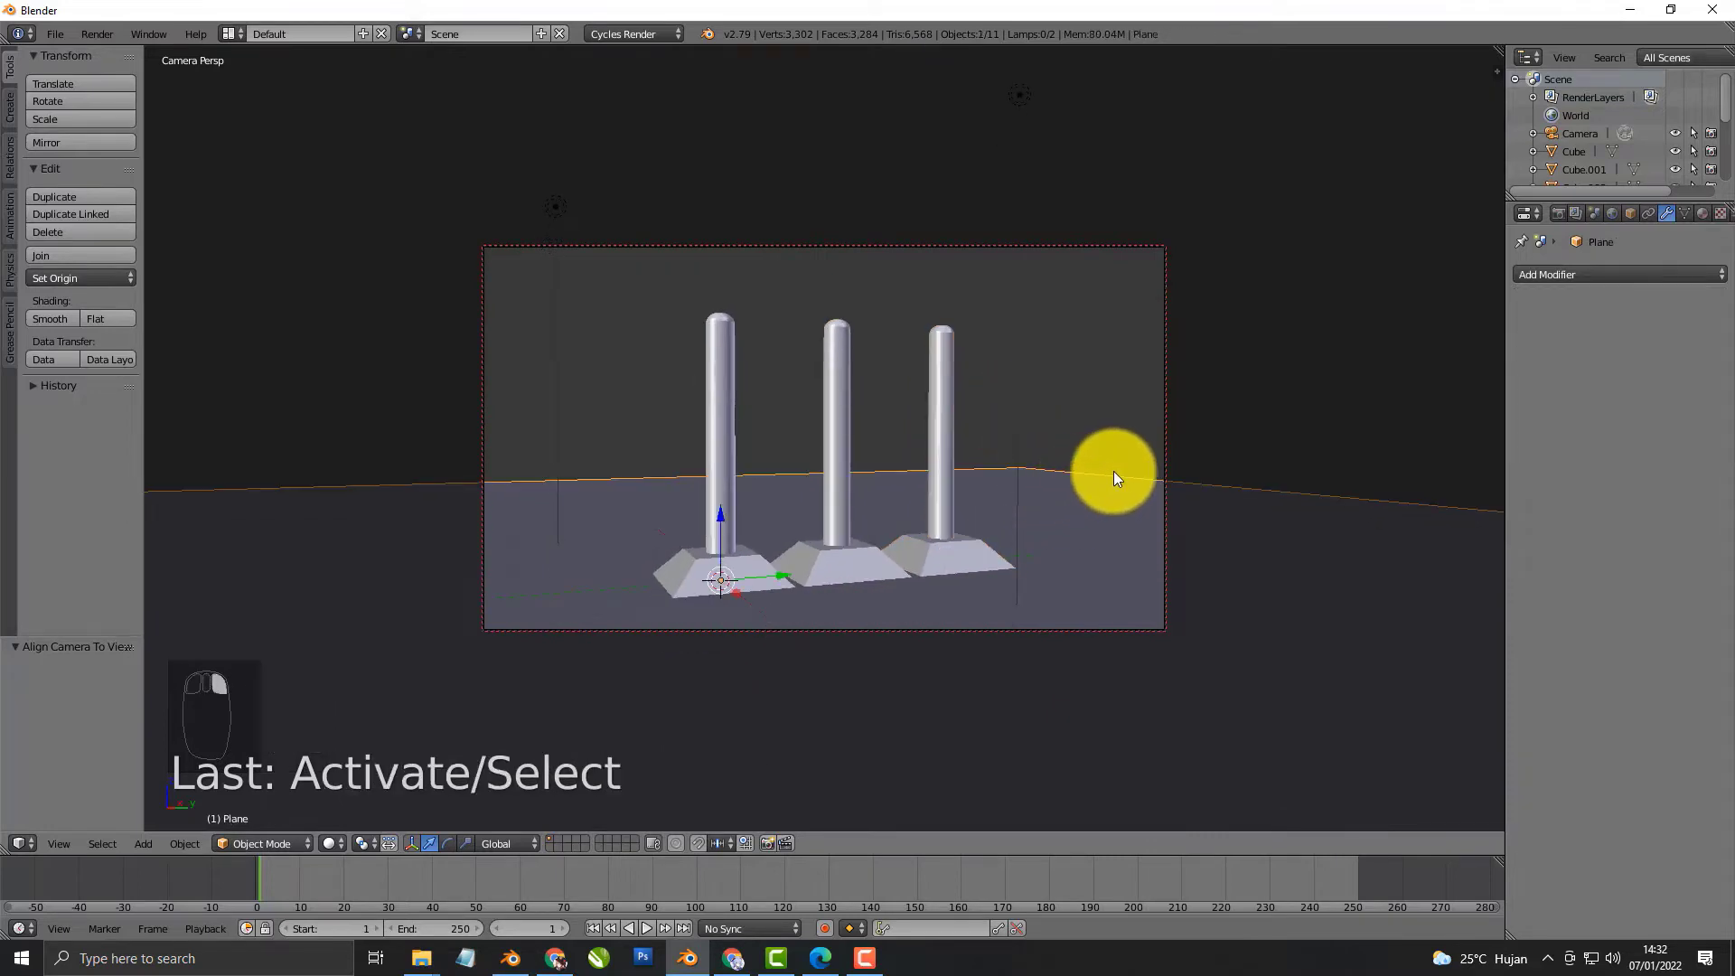
pyautogui.hotkey('shift', 'z')
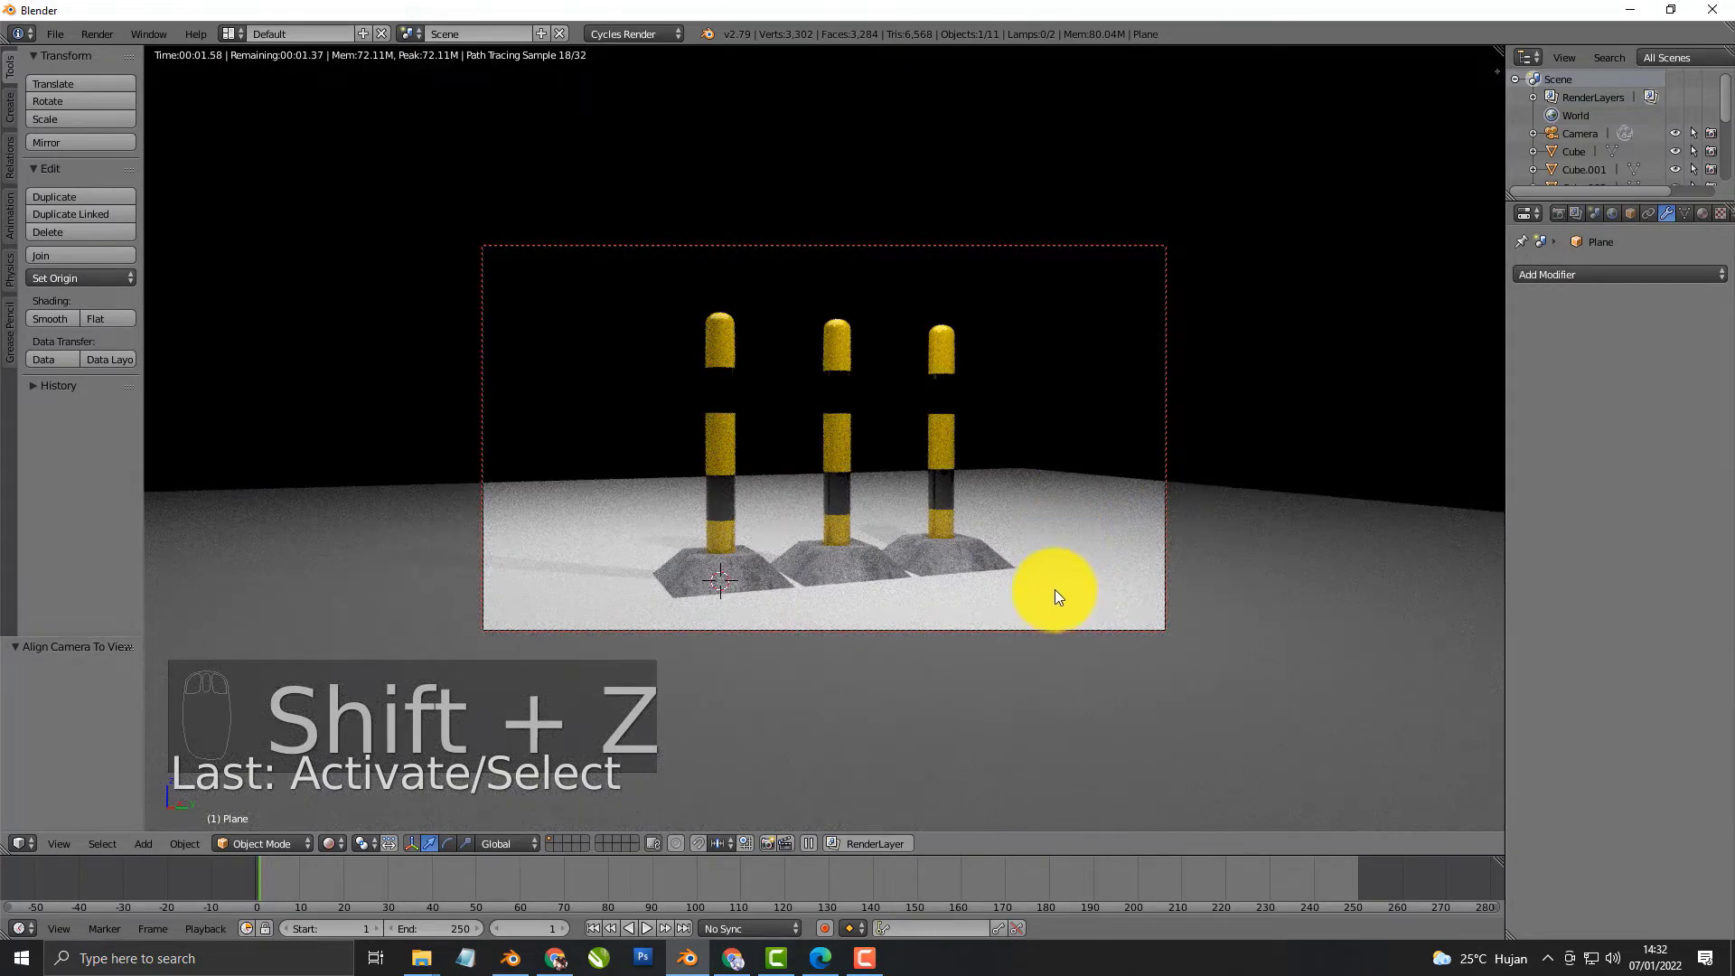
pyautogui.hotkey('shift', 'z')
pyautogui.hotkey('shift', 'z')
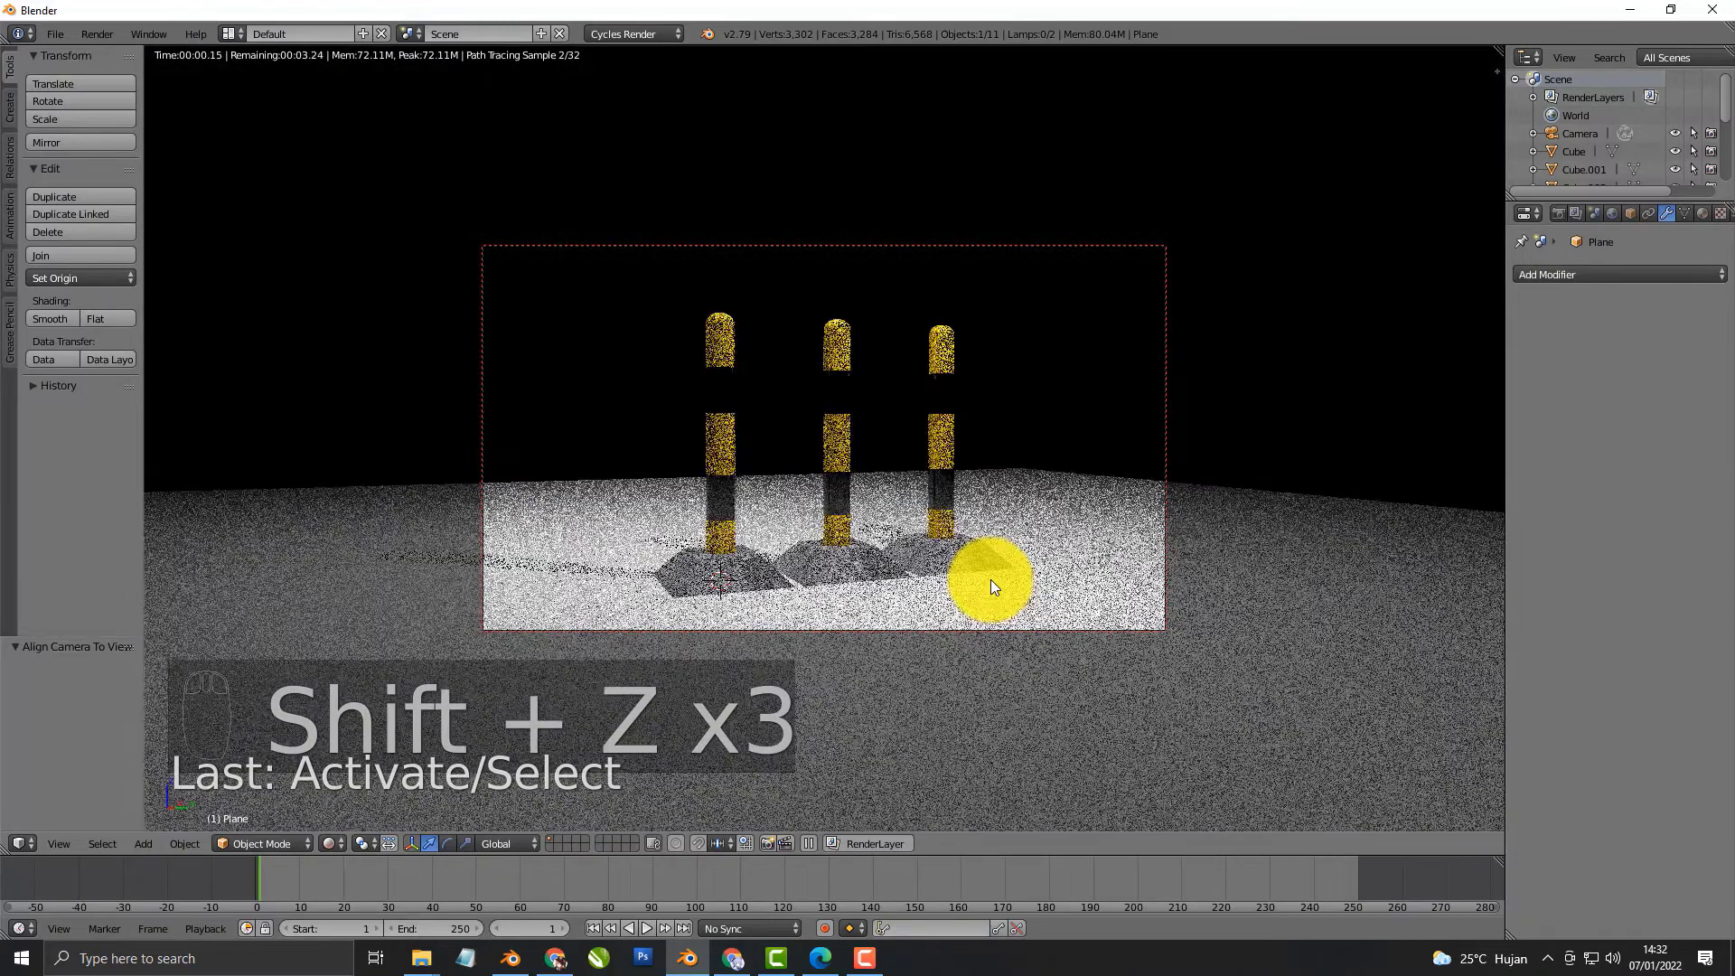
pyautogui.hotkey('shift', 'z')
pyautogui.hotkey('shift', 'z')
pyautogui.hotkey('shift', 'z')
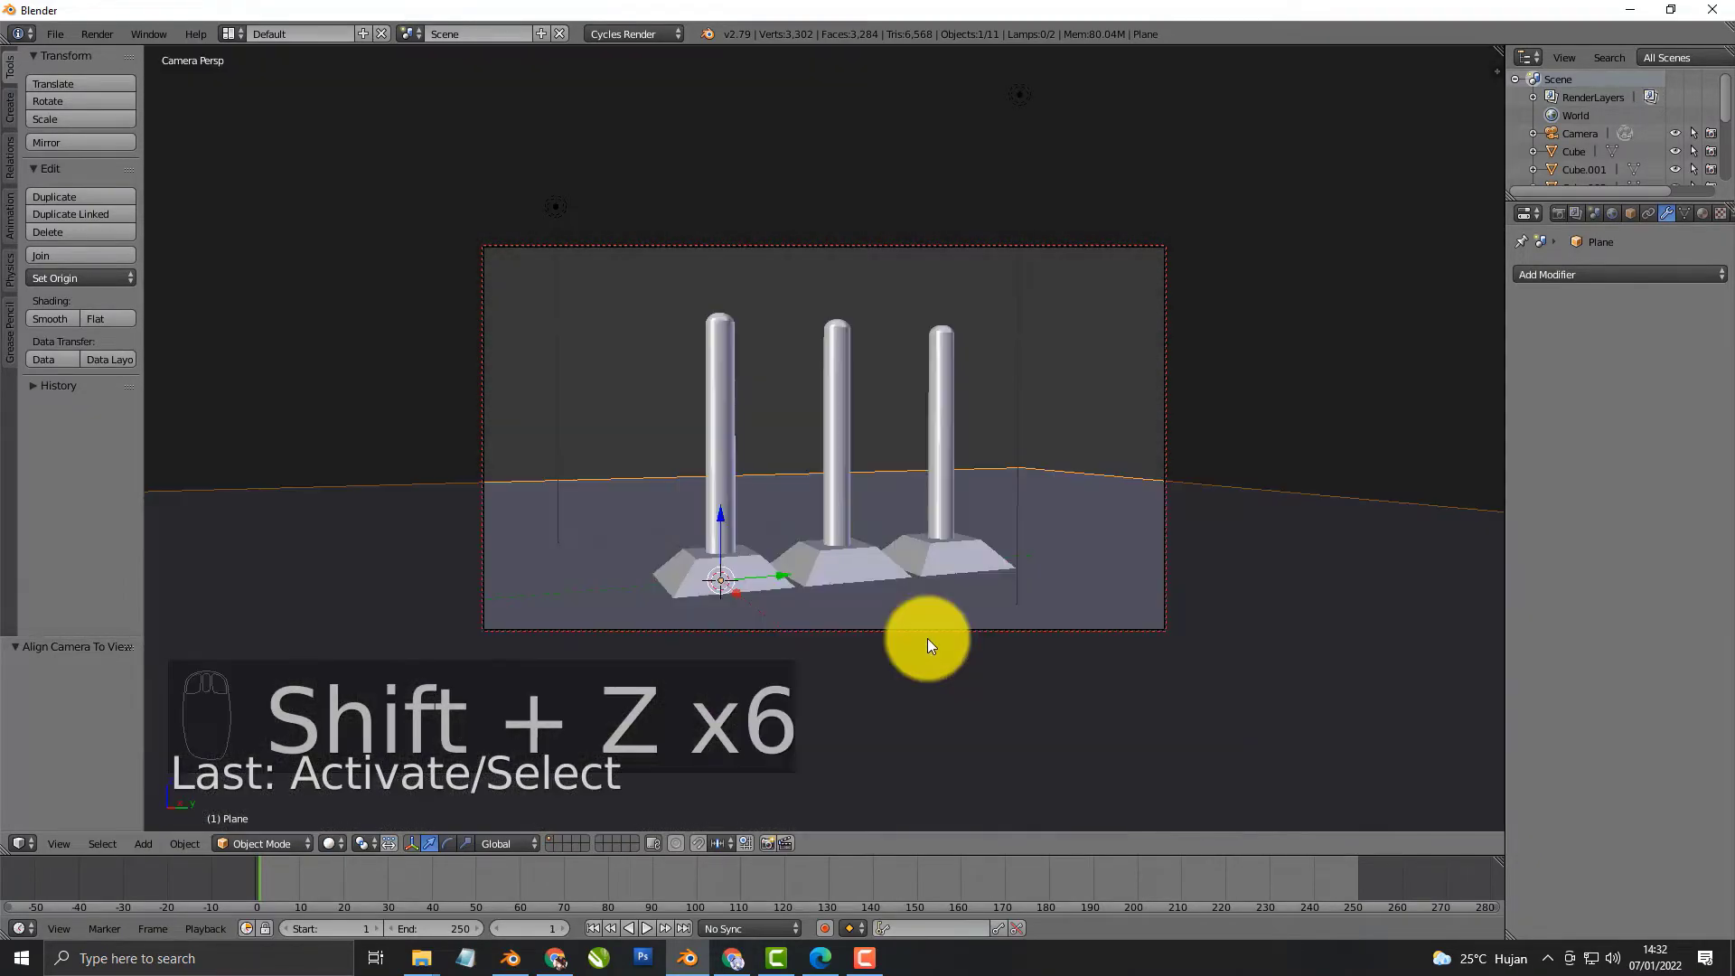
pyautogui.hotkey('shift', 'z')
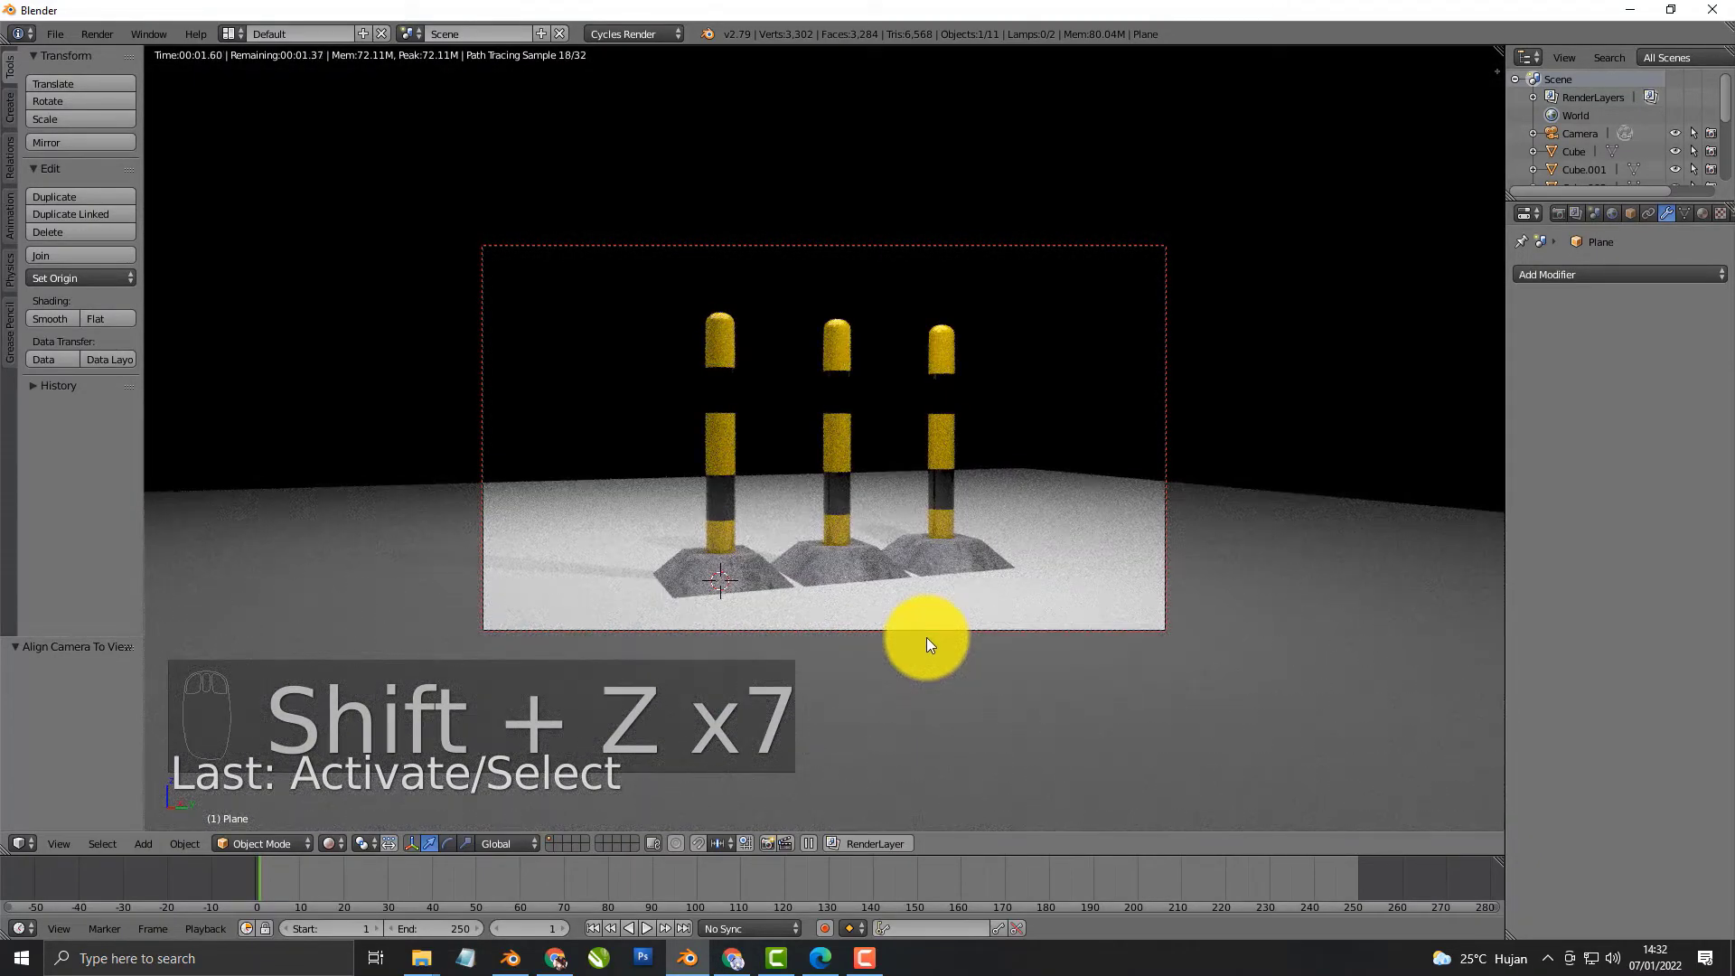
pyautogui.hotkey('shift', 'z')
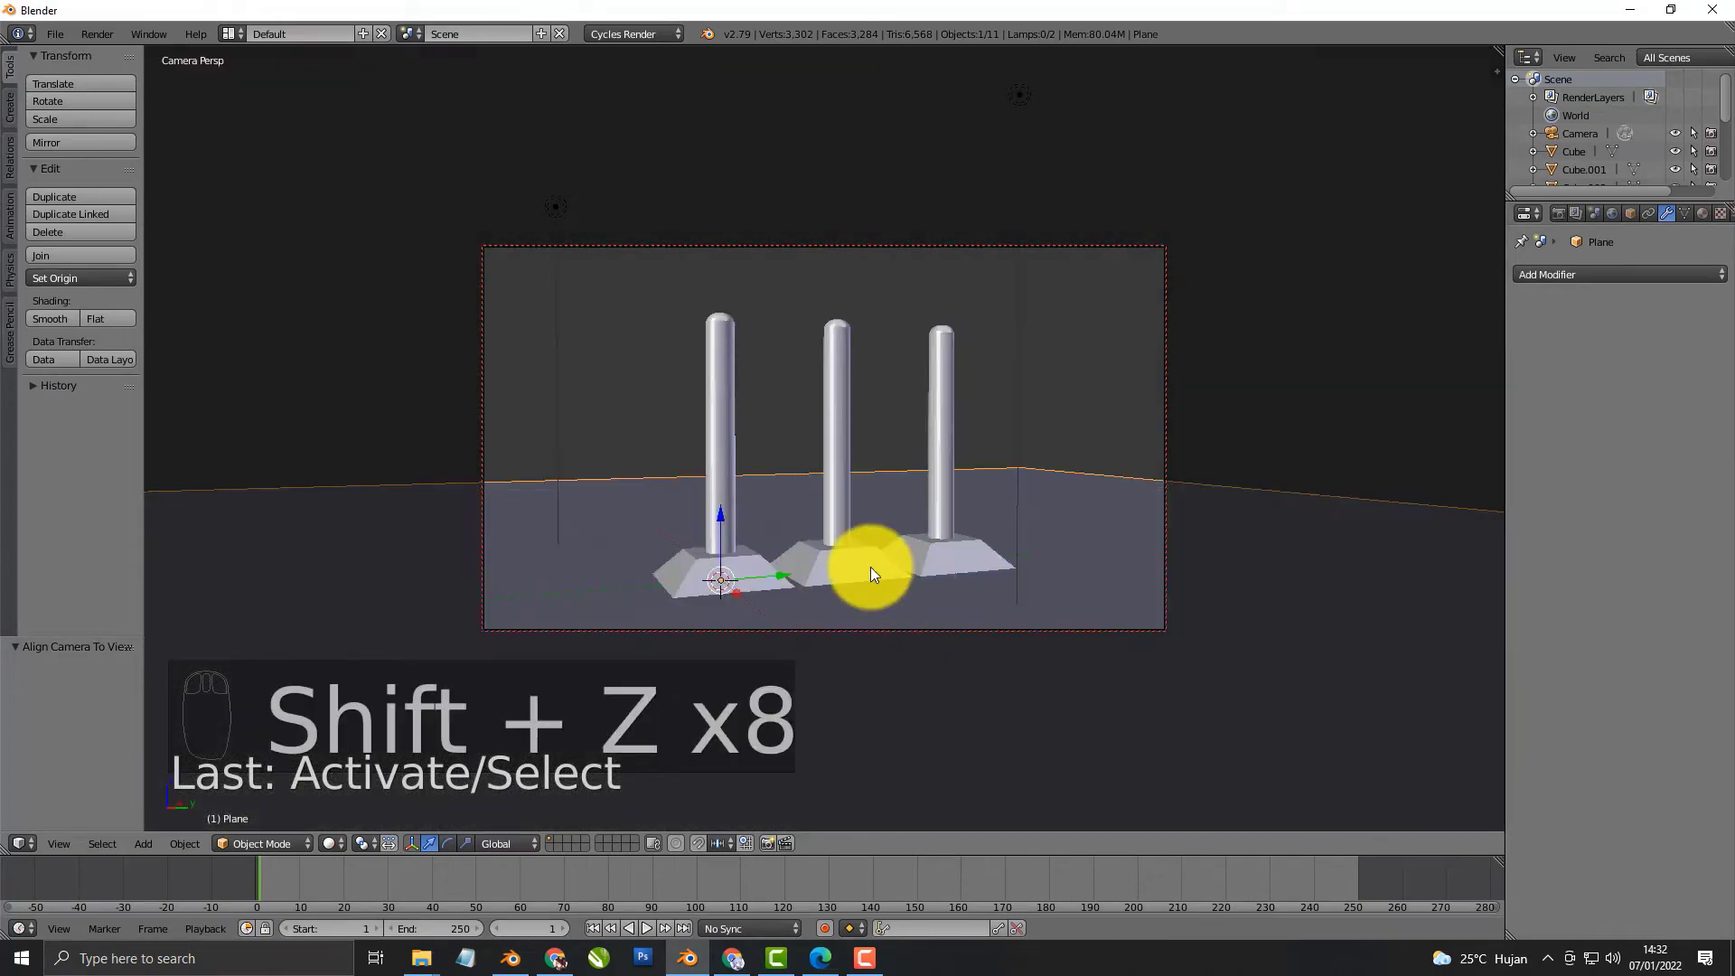
# Switch to the Compositing screen layout and create a new material for the ground plane
pyautogui.click(233, 34)
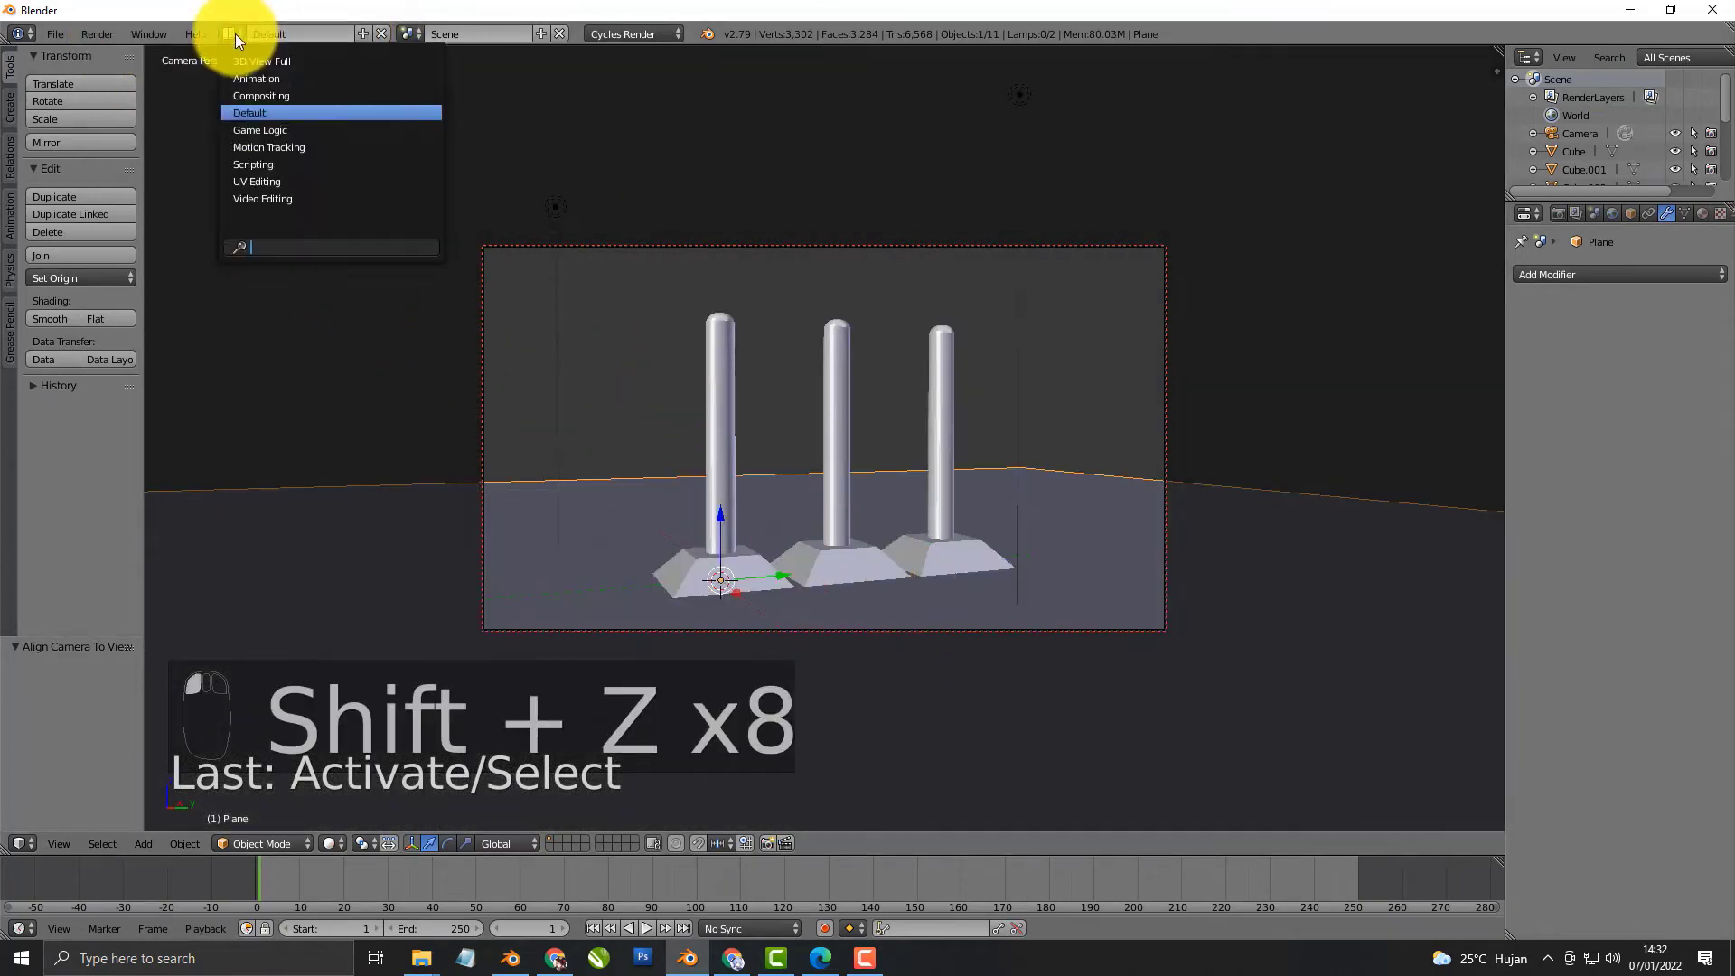
pyautogui.click(262, 86)
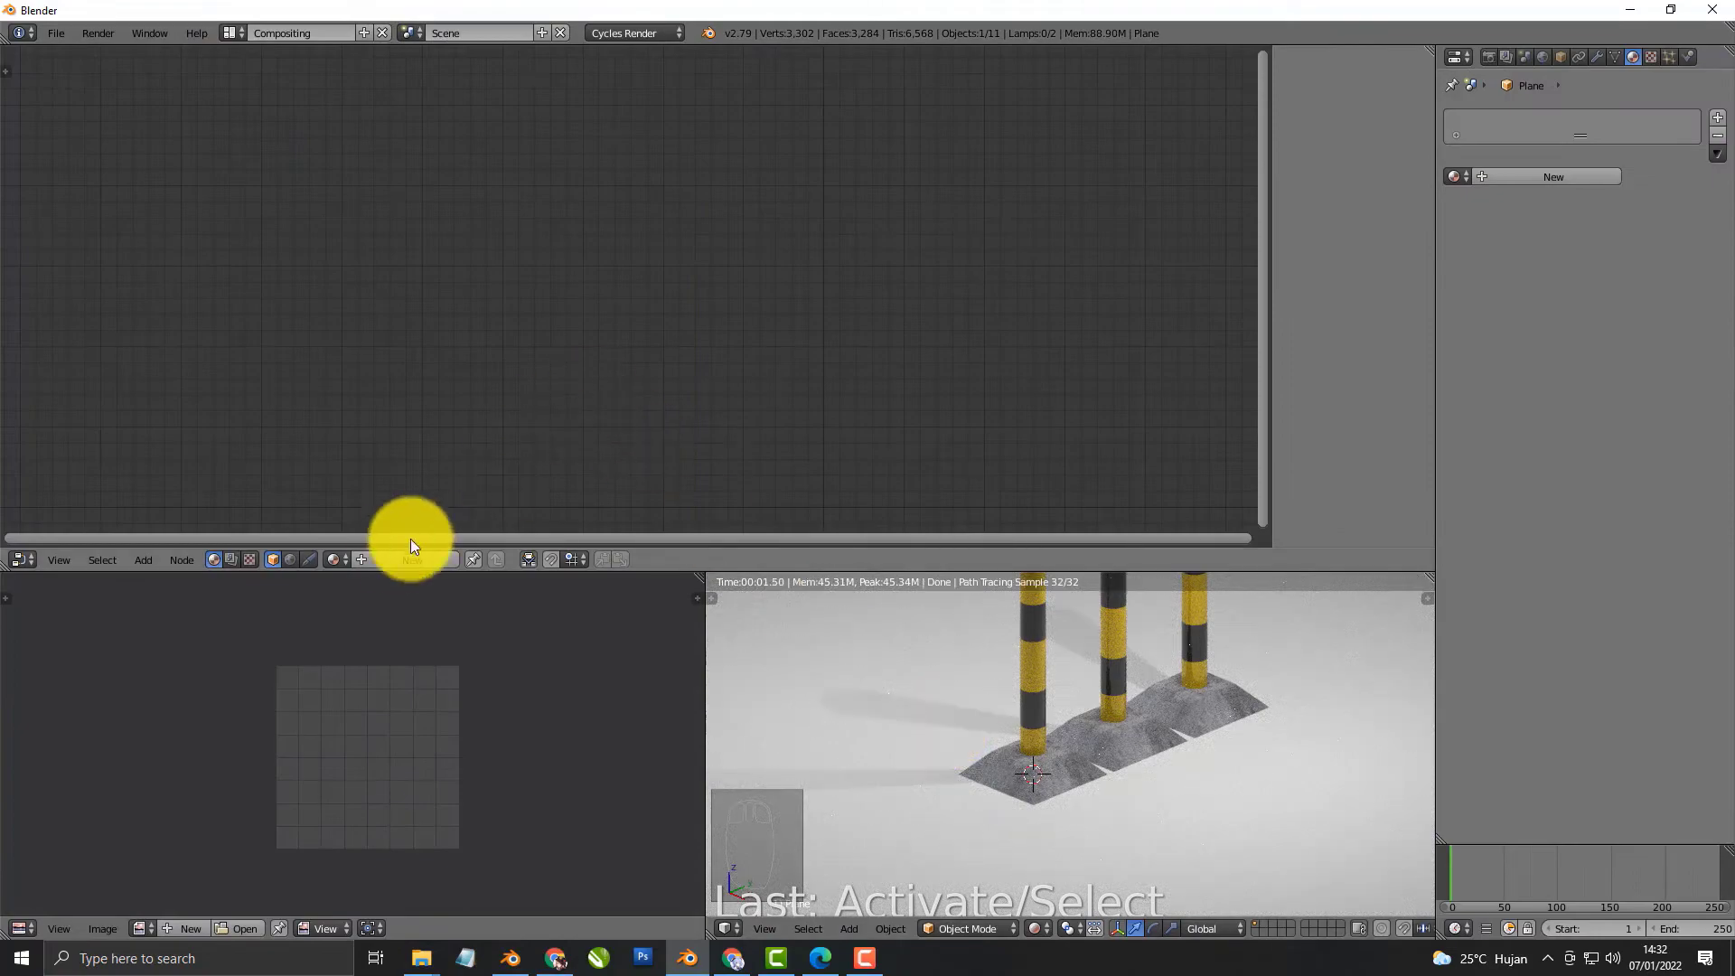
pyautogui.click(411, 559)
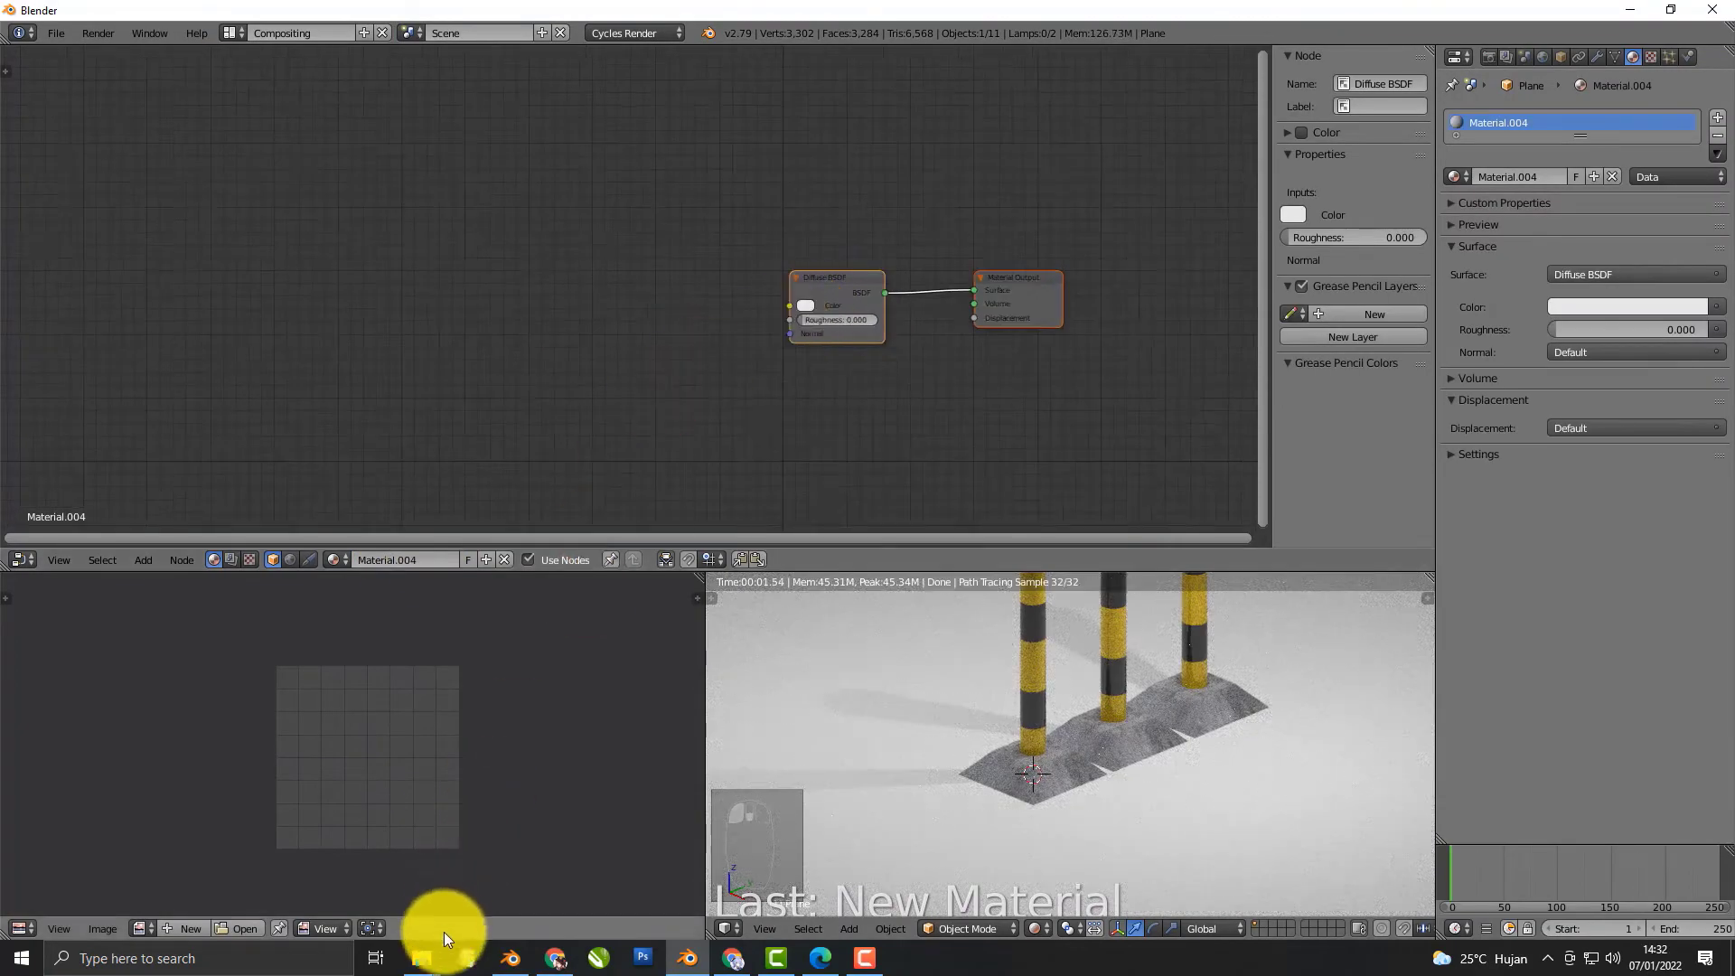
# Switch to File Explorer and go back to the texture folder inside the blender folder
pyautogui.moveTo(421, 956)
pyautogui.click(449, 914)
pyautogui.click(290, 143)
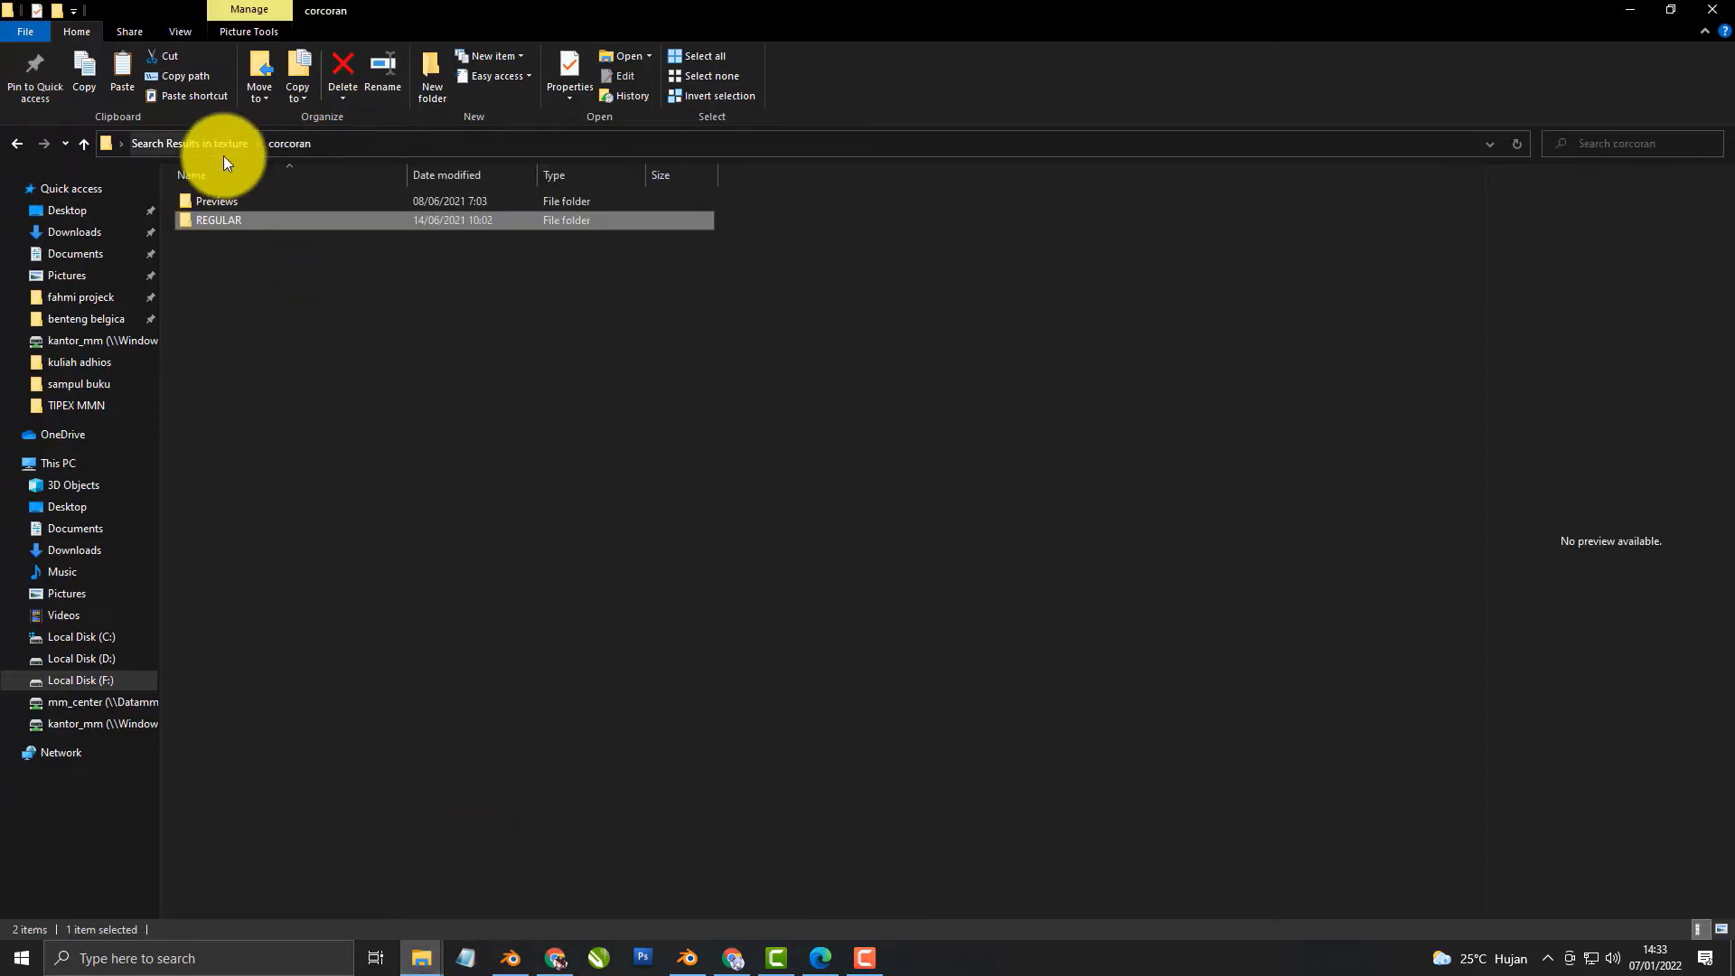
pyautogui.click(214, 145)
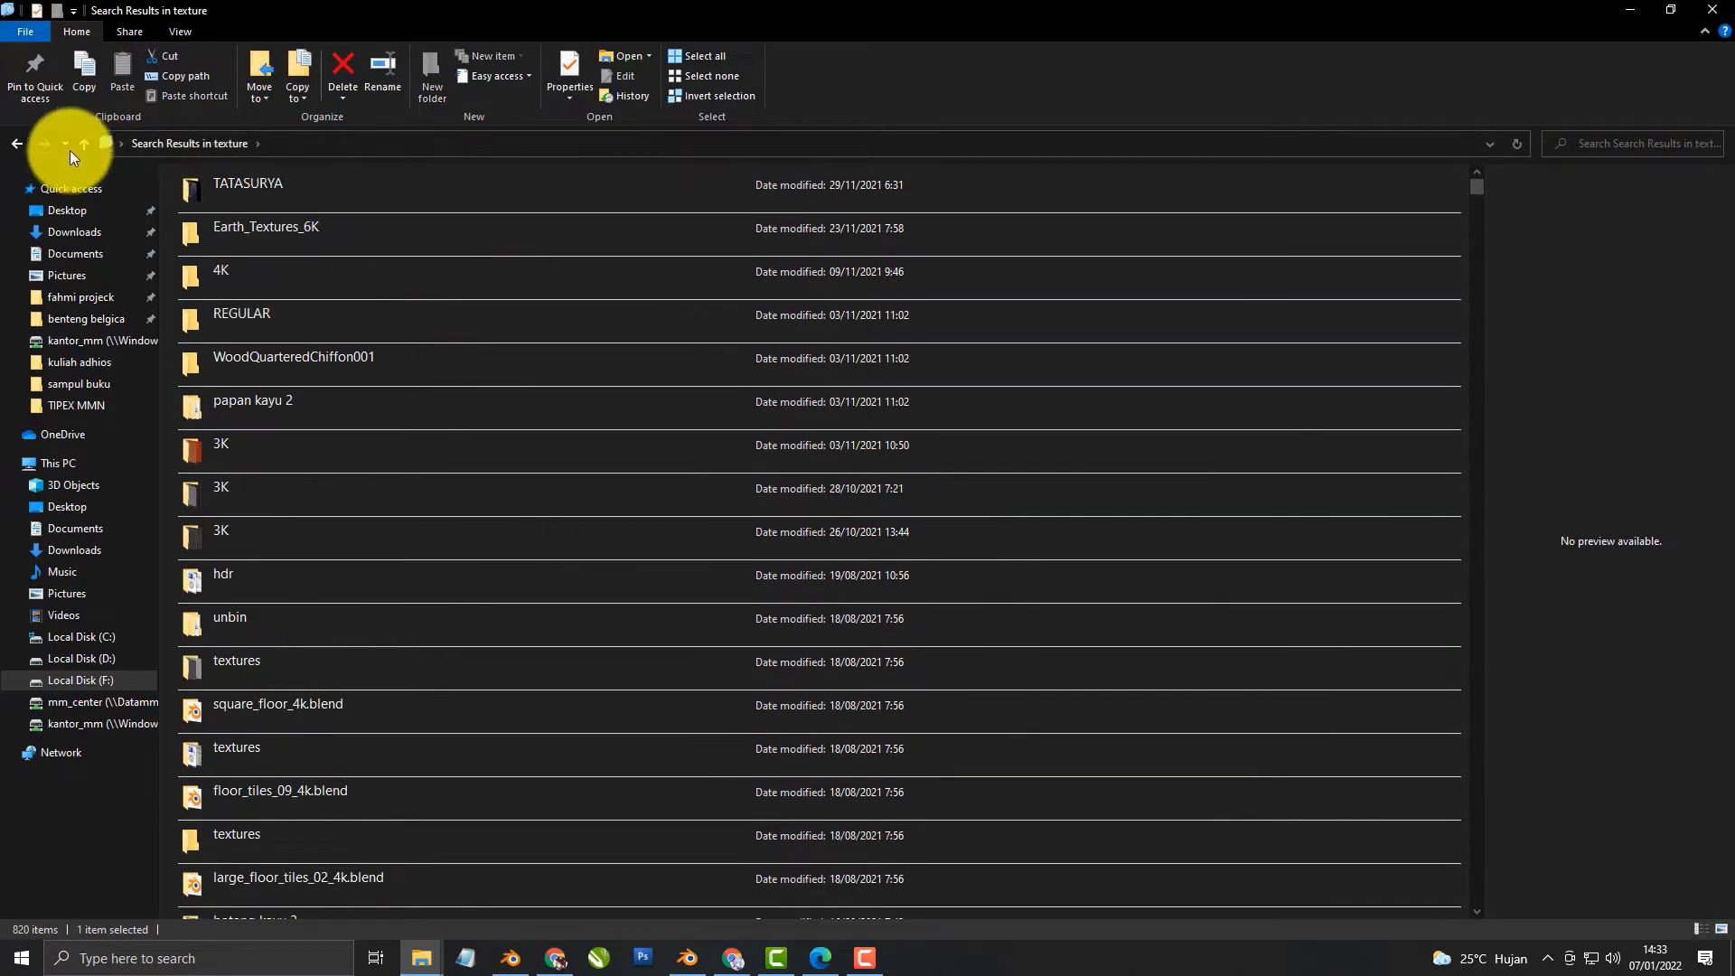
pyautogui.click(22, 148)
pyautogui.click(21, 148)
pyautogui.click(20, 148)
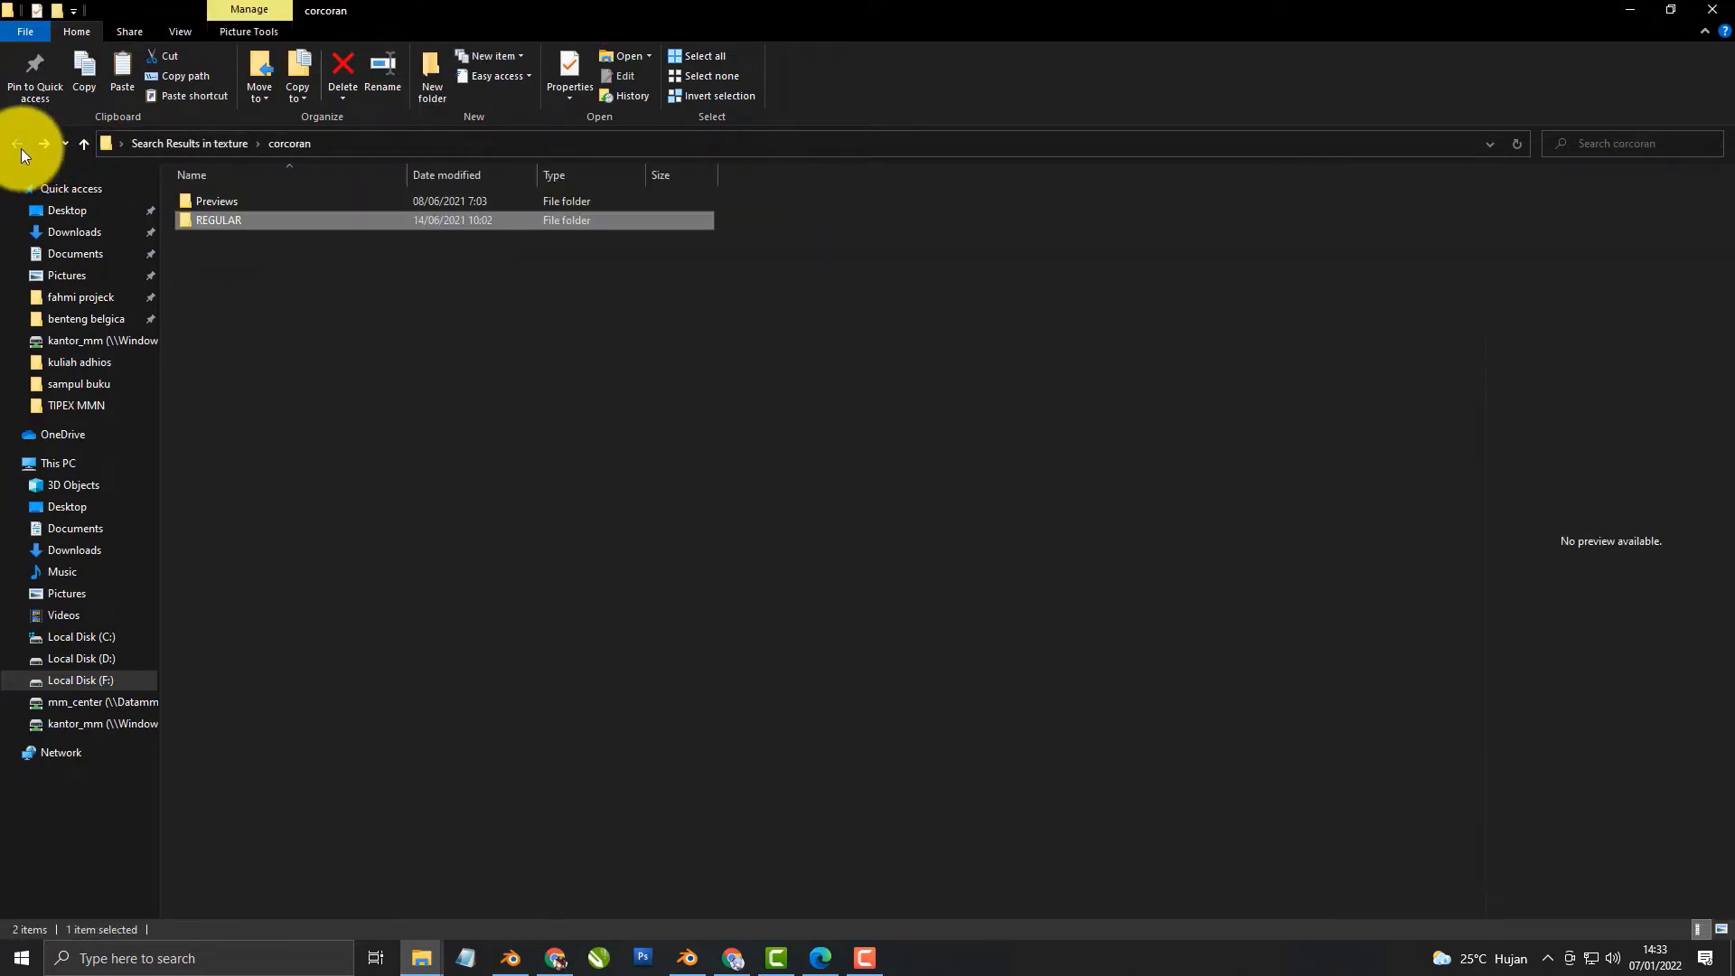
pyautogui.click(20, 148)
pyautogui.click(20, 148)
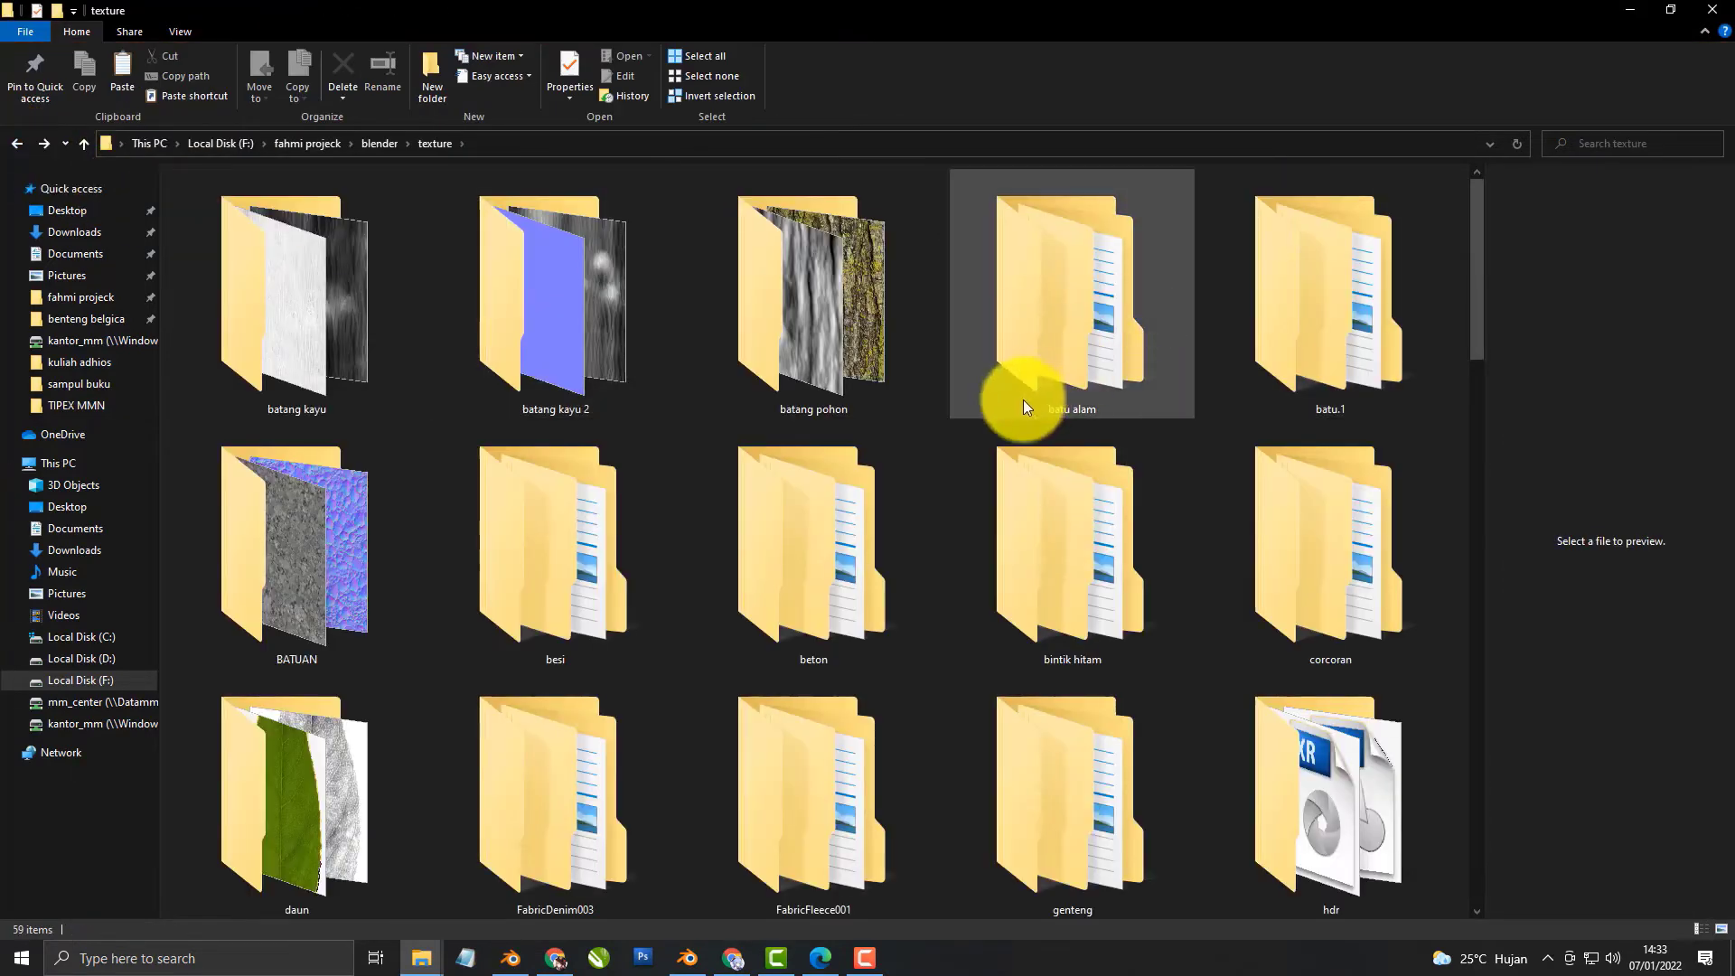
# Bring the asphalt road image from jalan aspal's Previews folder into Blender's node editor and link its Color to the Diffuse BSDF Color
pyautogui.scroll(-5, 651, 581)
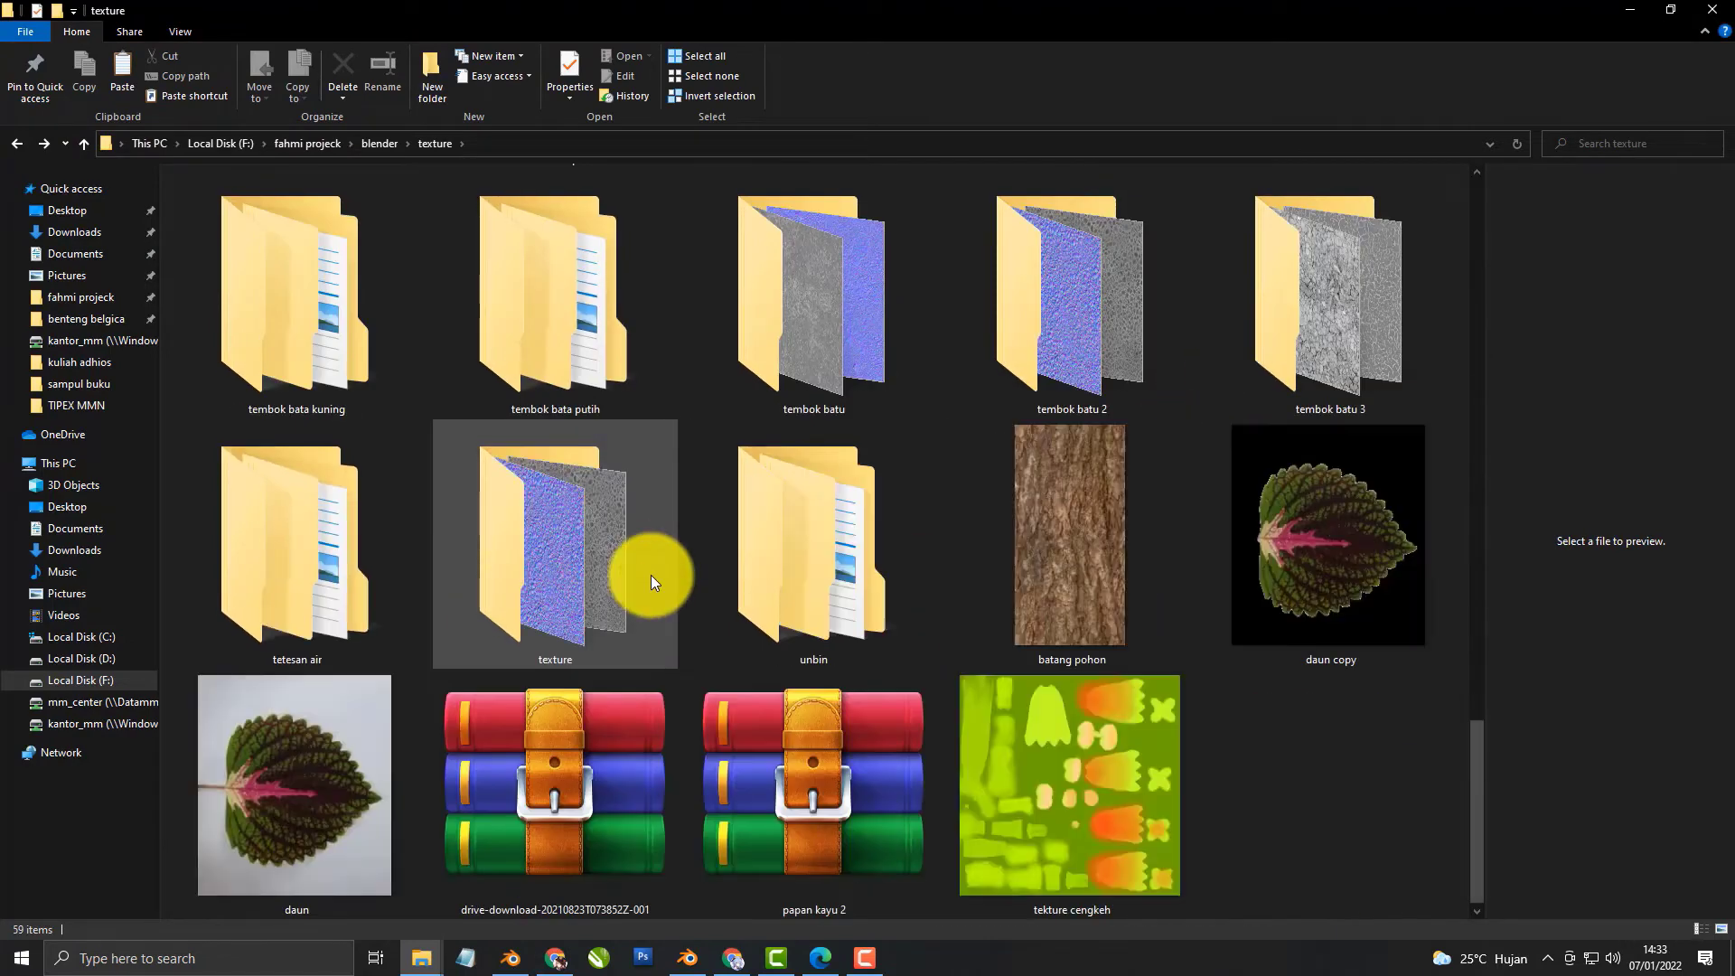
pyautogui.scroll(-5, 587, 451)
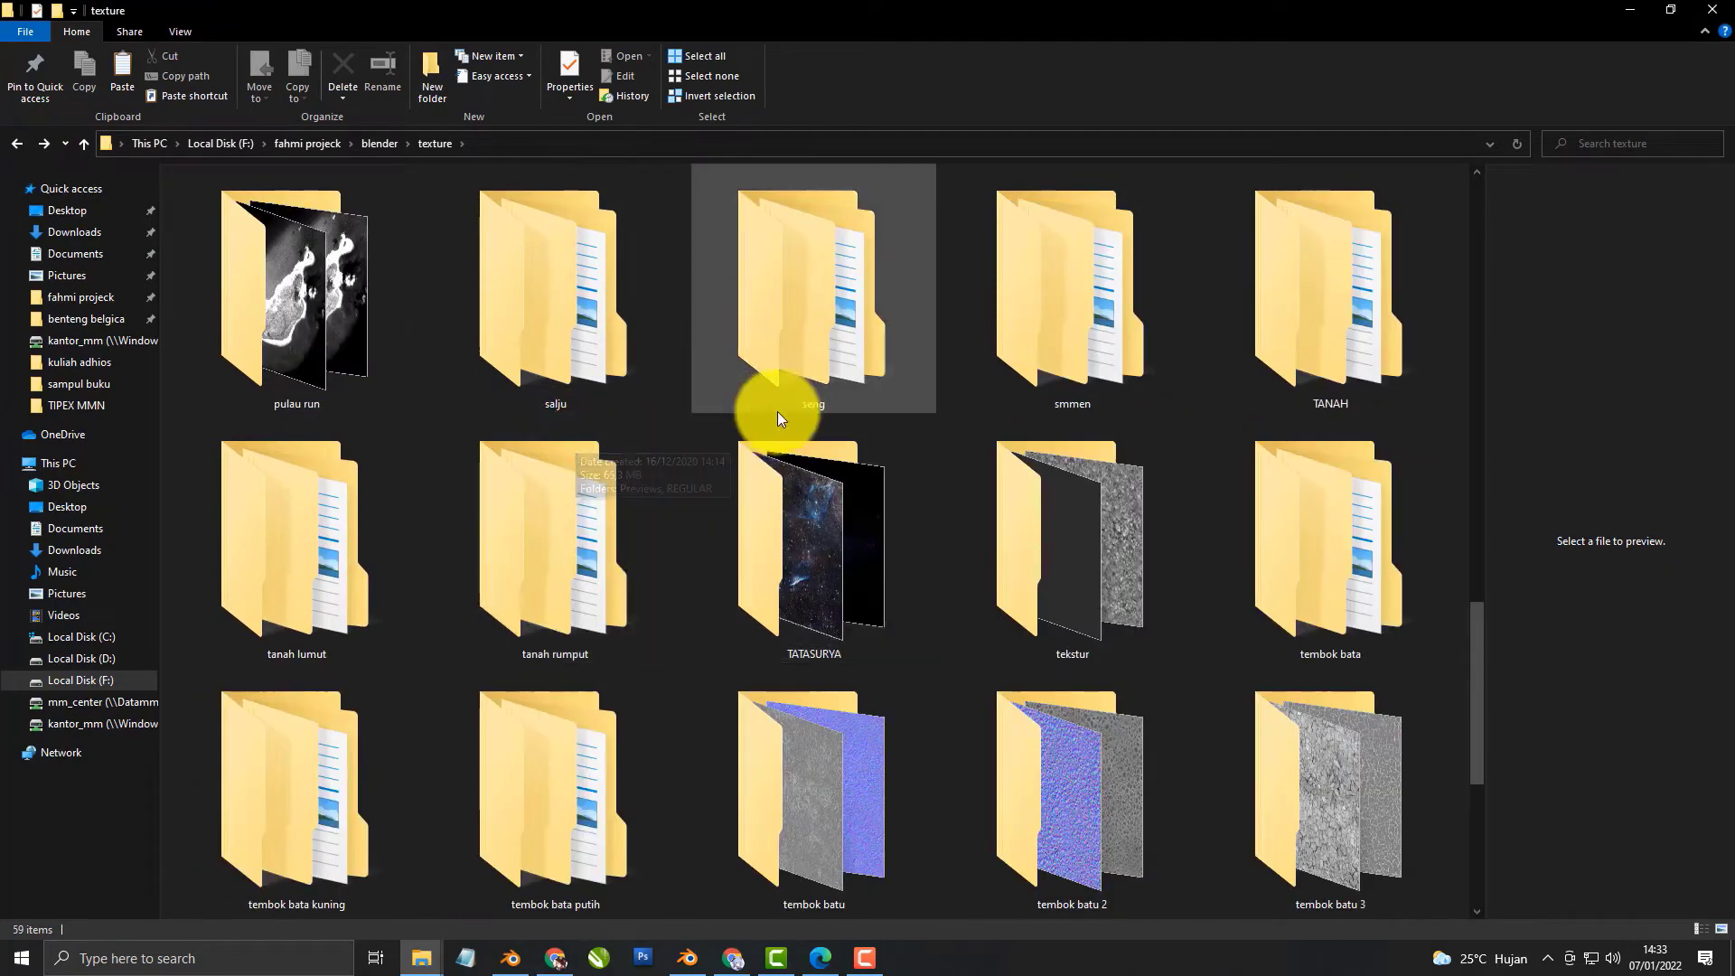
pyautogui.scroll(5, 814, 402)
pyautogui.doubleClick(804, 346)
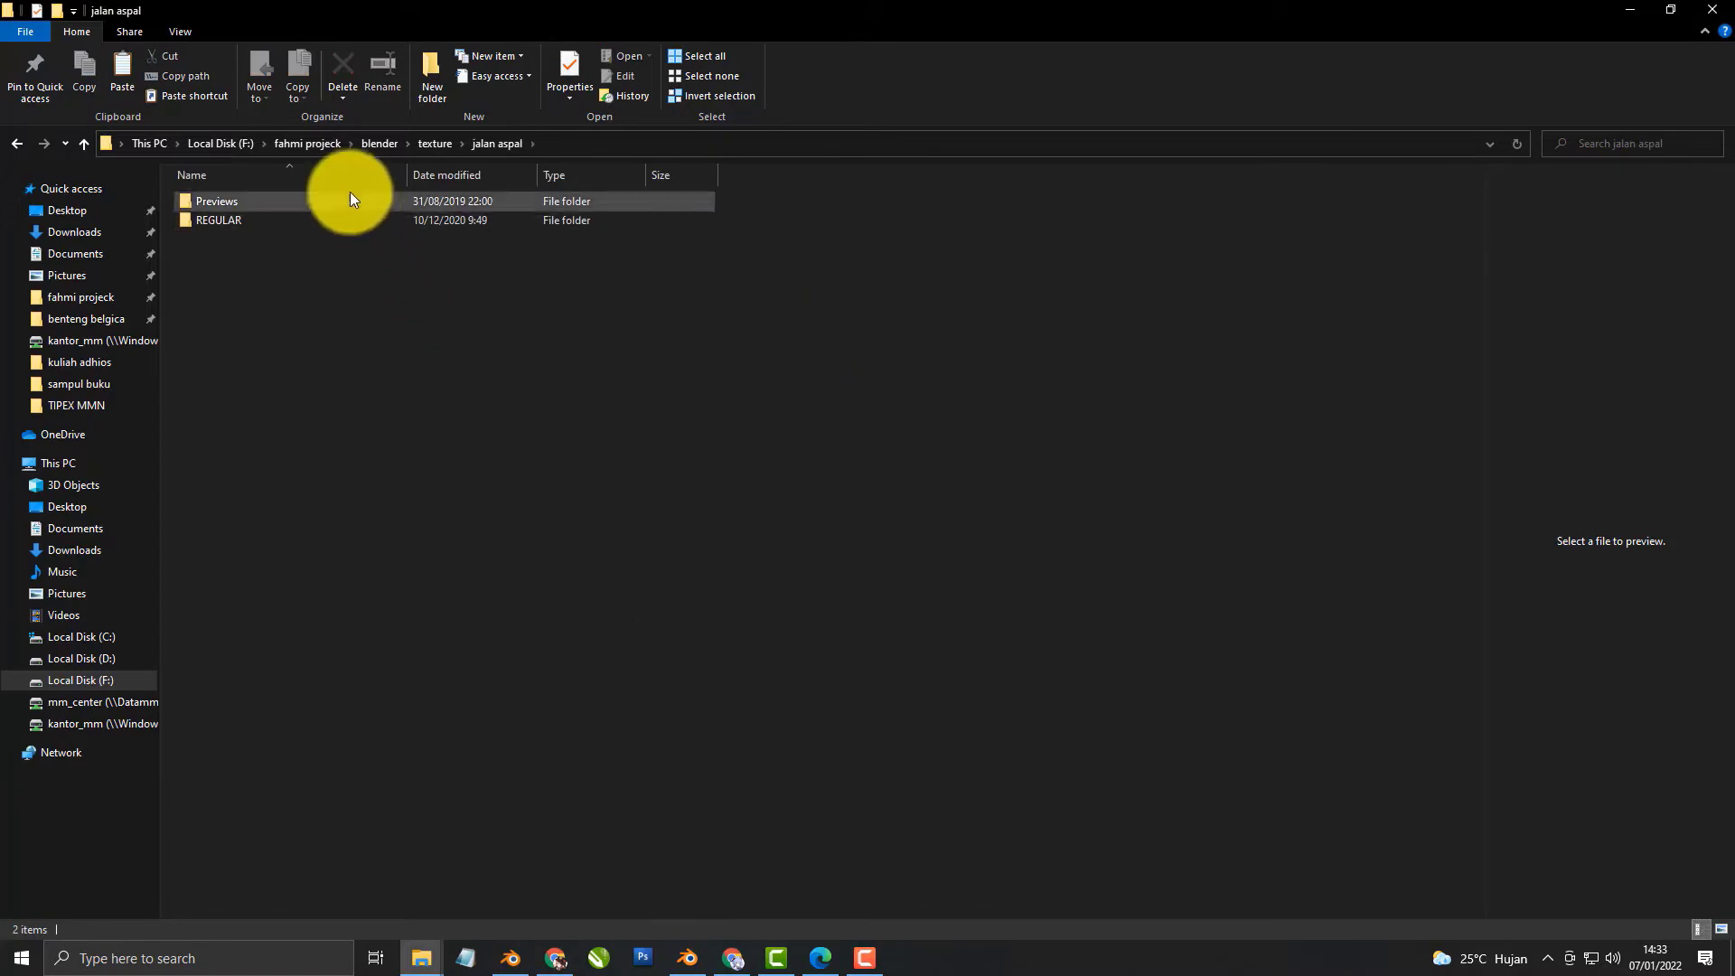
pyautogui.doubleClick(321, 203)
pyautogui.moveTo(307, 269); pyautogui.dragTo(605, 870)
pyautogui.moveTo(694, 941); pyautogui.dragTo(790, 306)
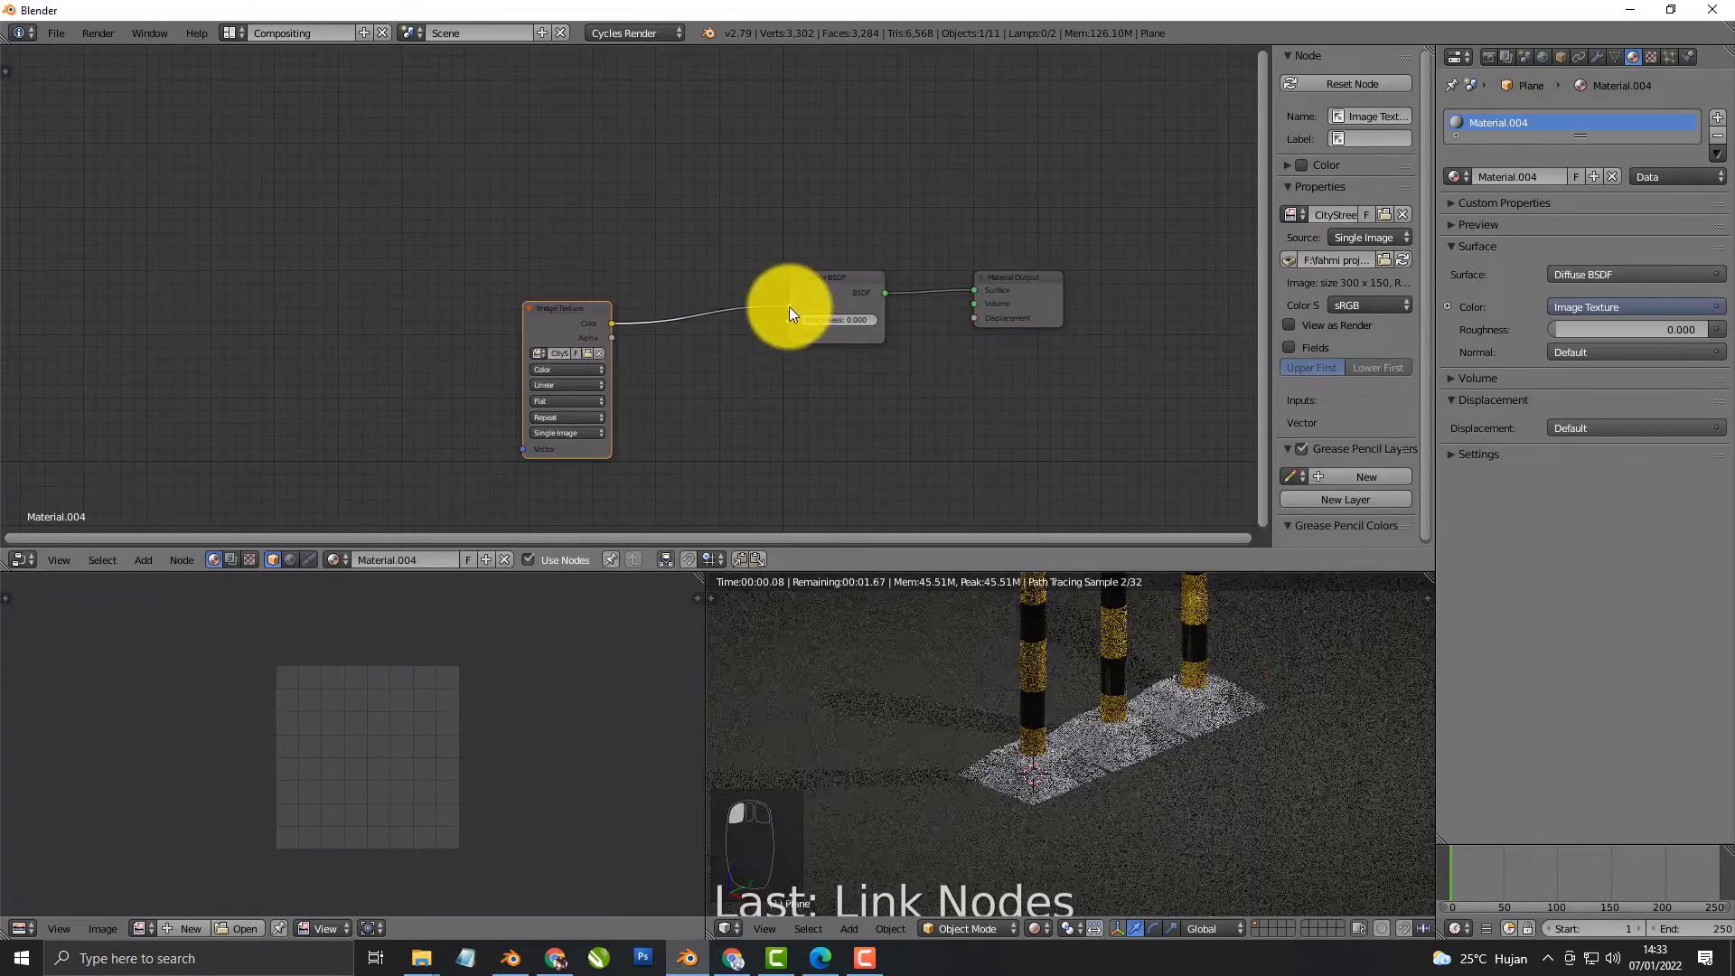
# Unwrap the ground plane in edit mode, then project its UVs again with Smart UV Project
pyautogui.press('Tab')
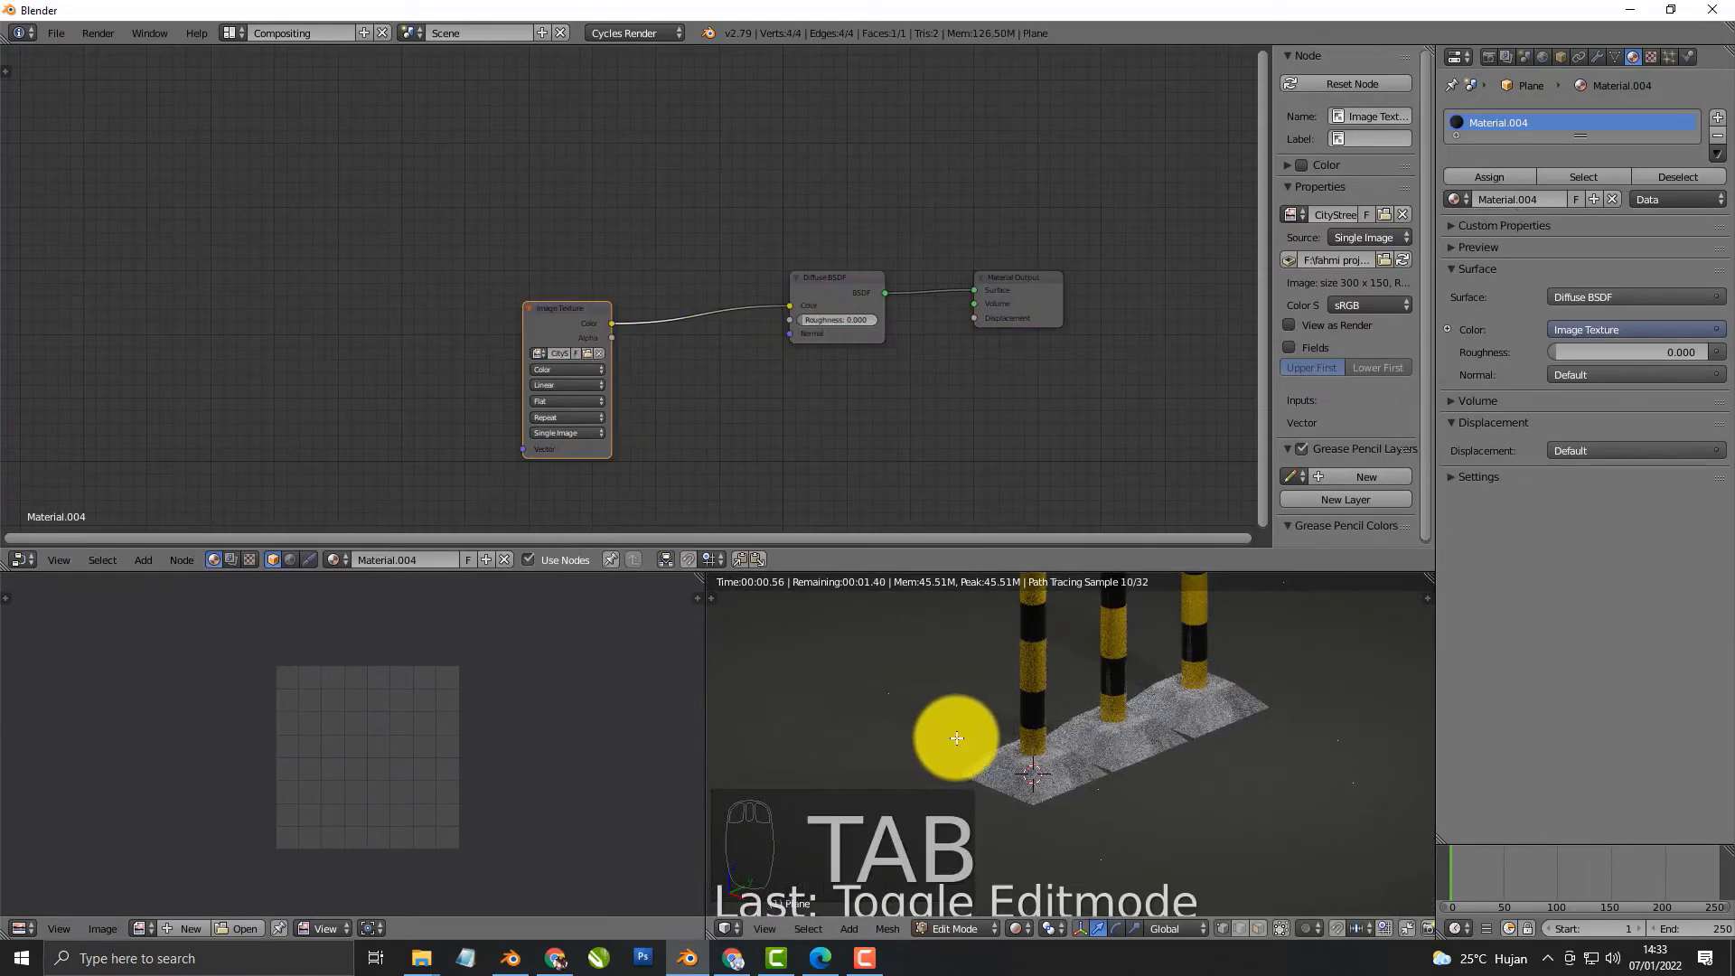
pyautogui.hotkey('shift', 'z')
pyautogui.press('u')
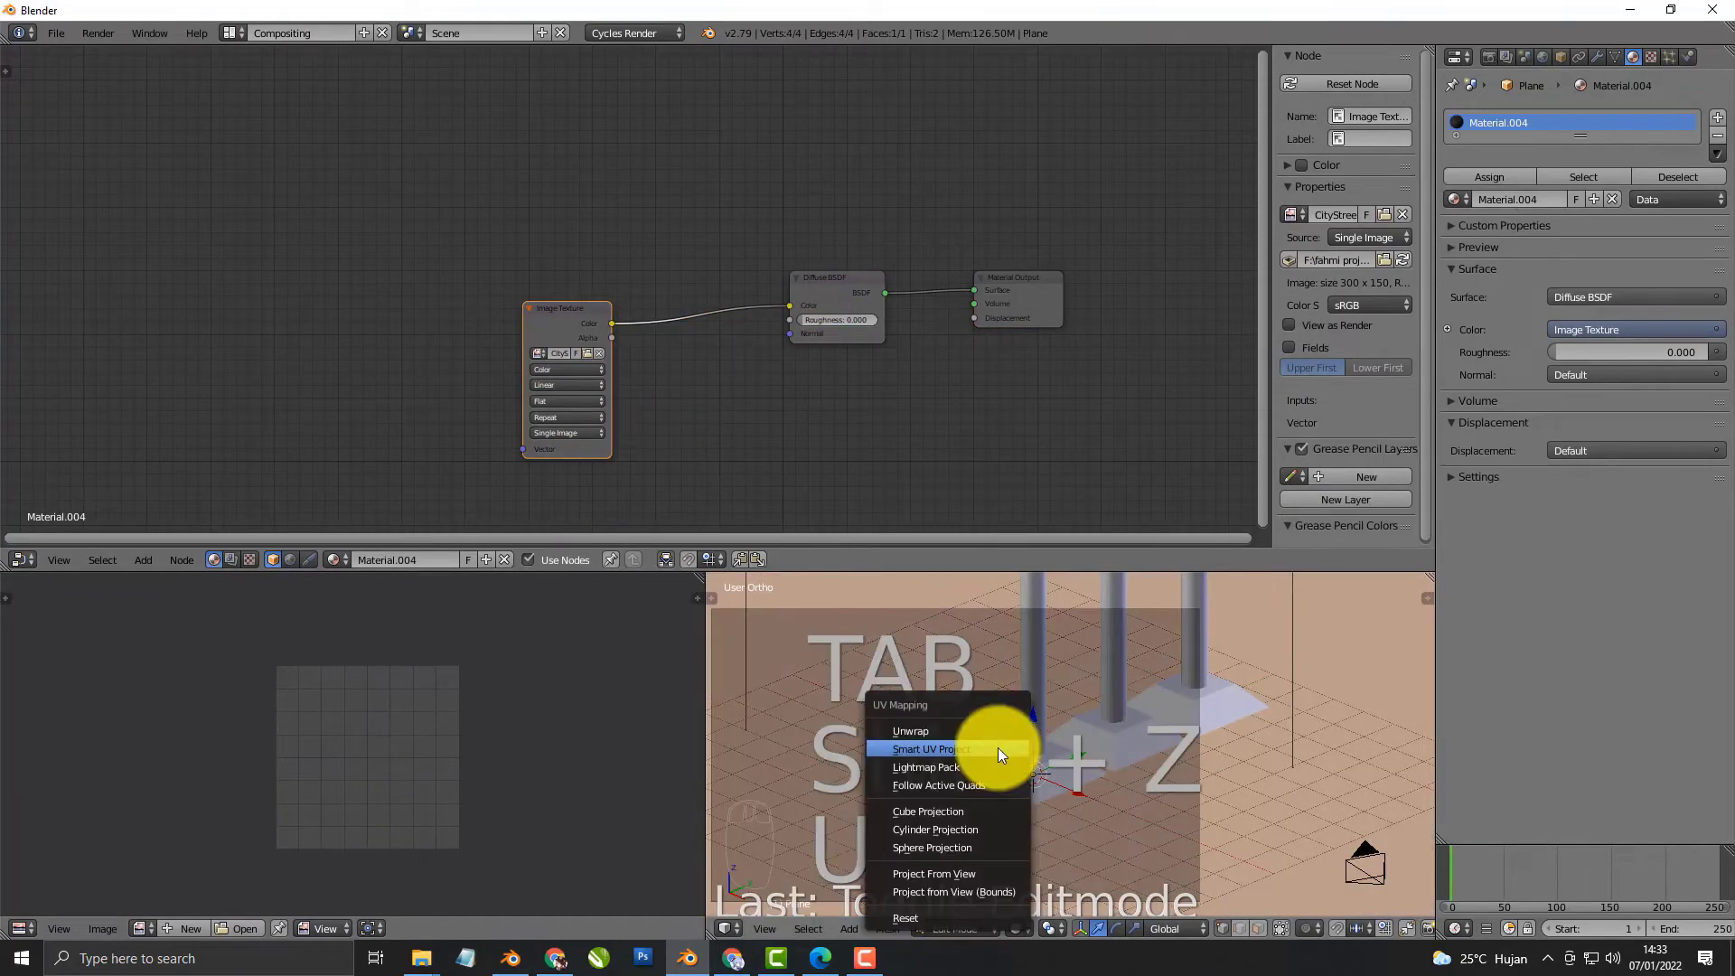
pyautogui.click(984, 728)
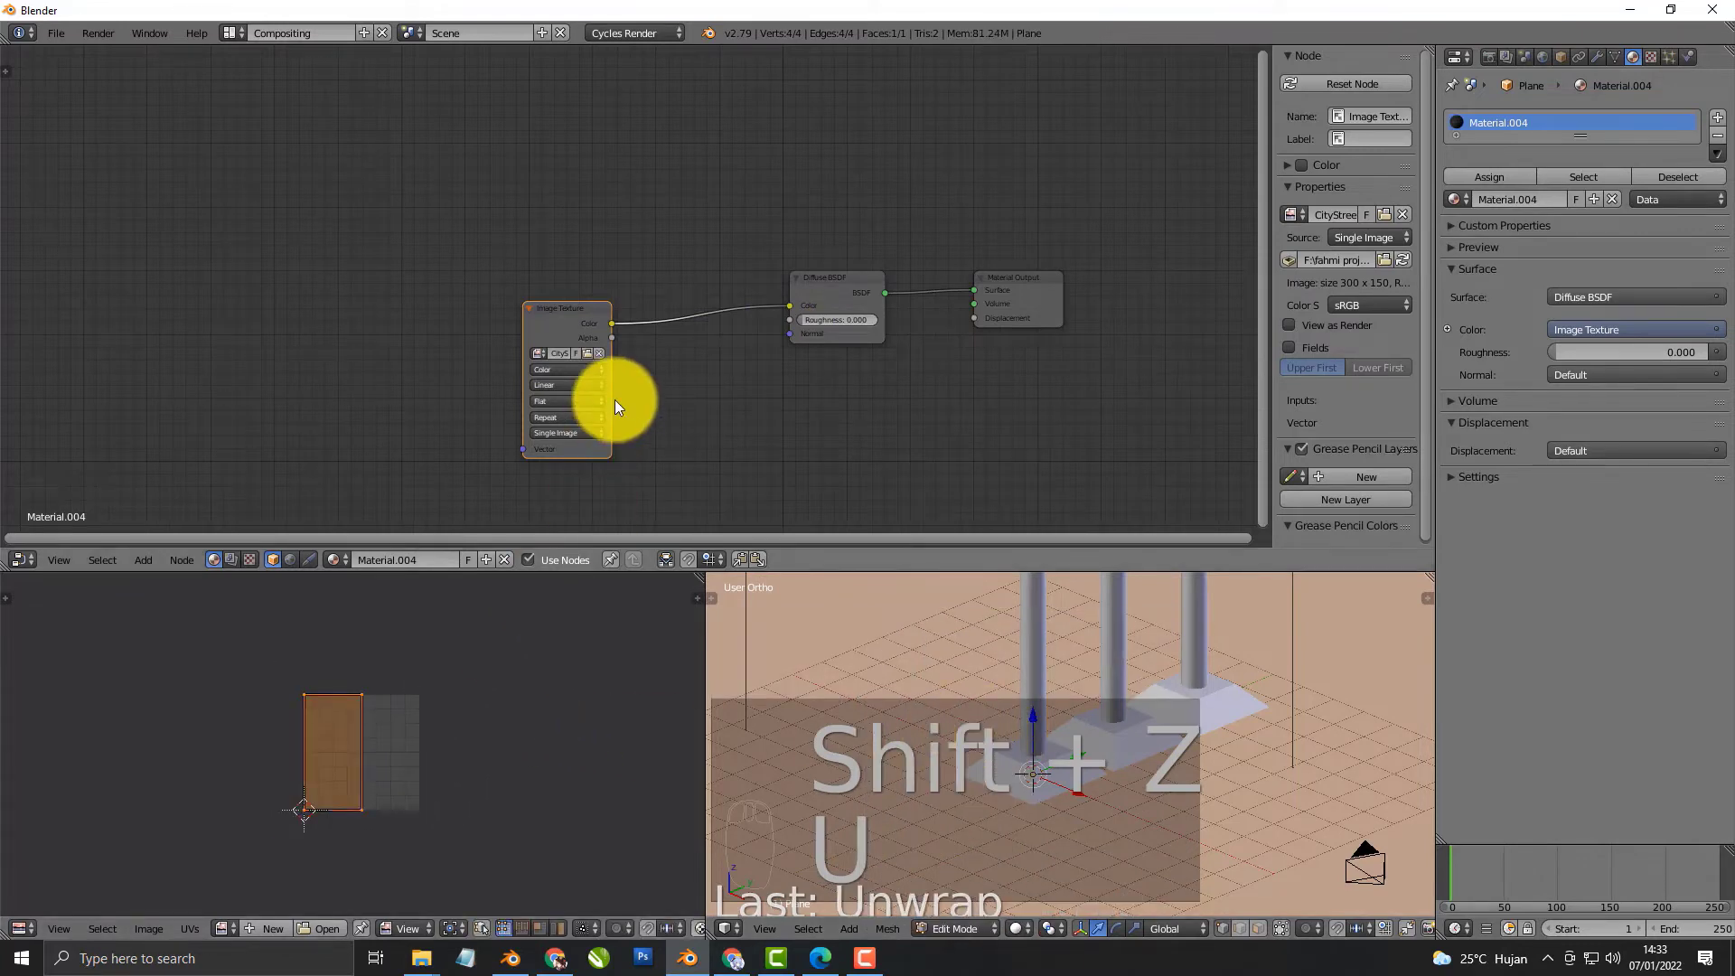
pyautogui.scroll(-5, 881, 719)
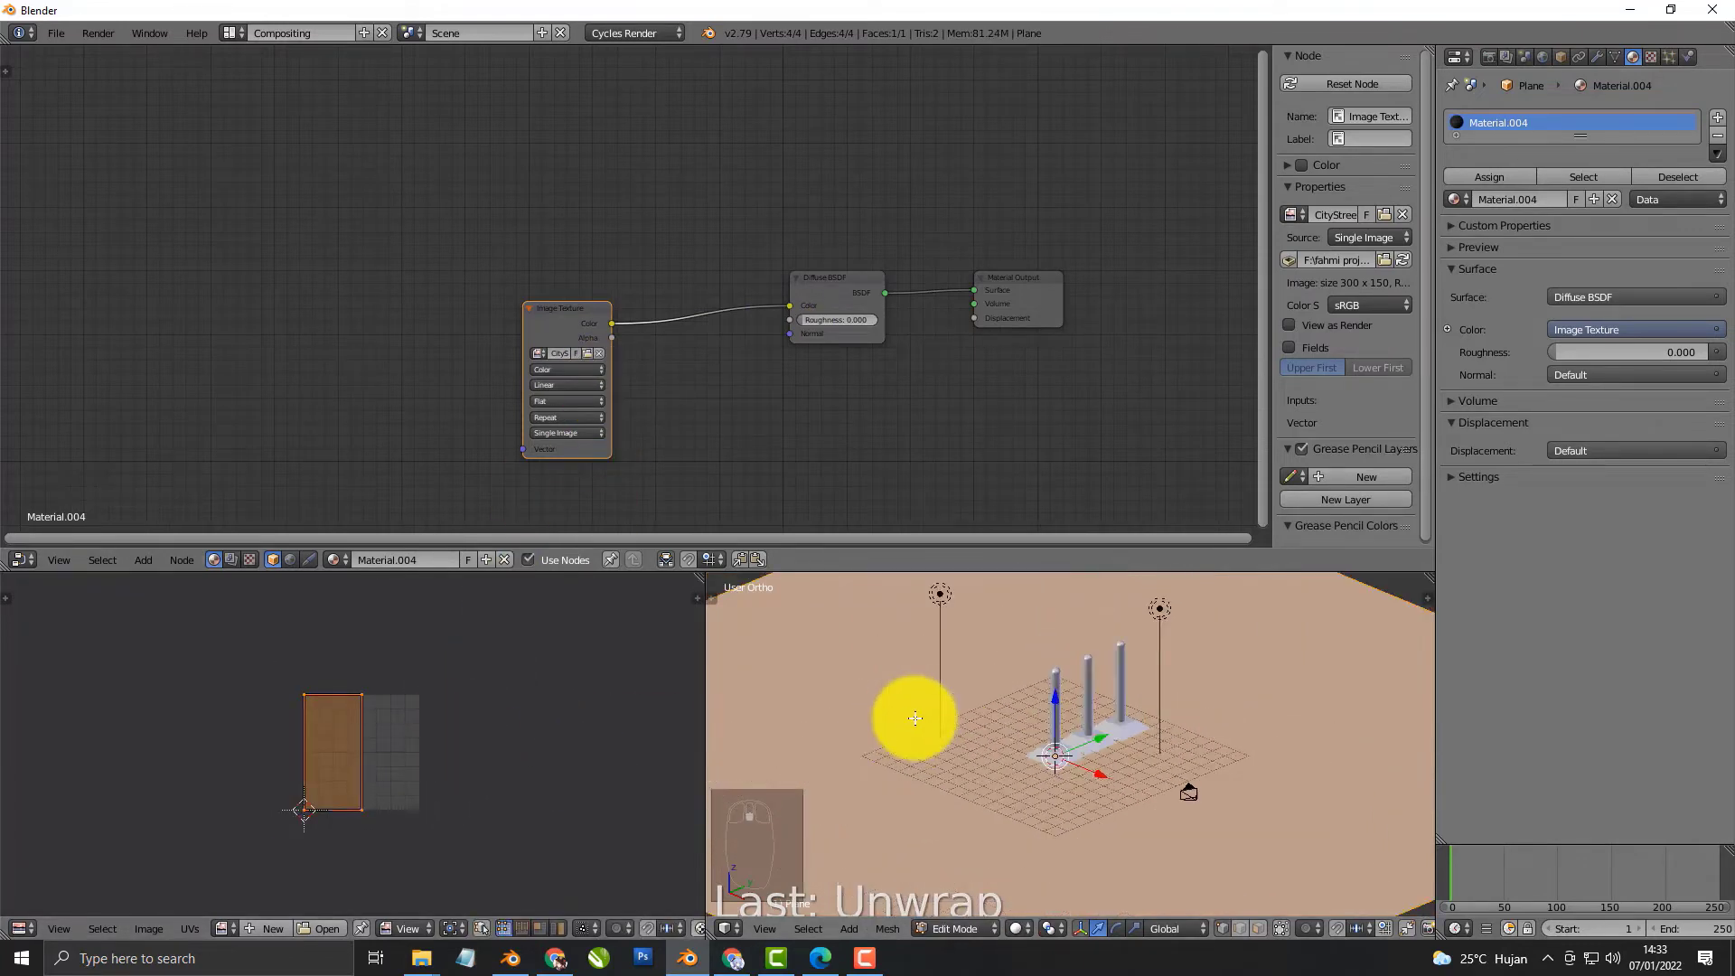
pyautogui.press('u')
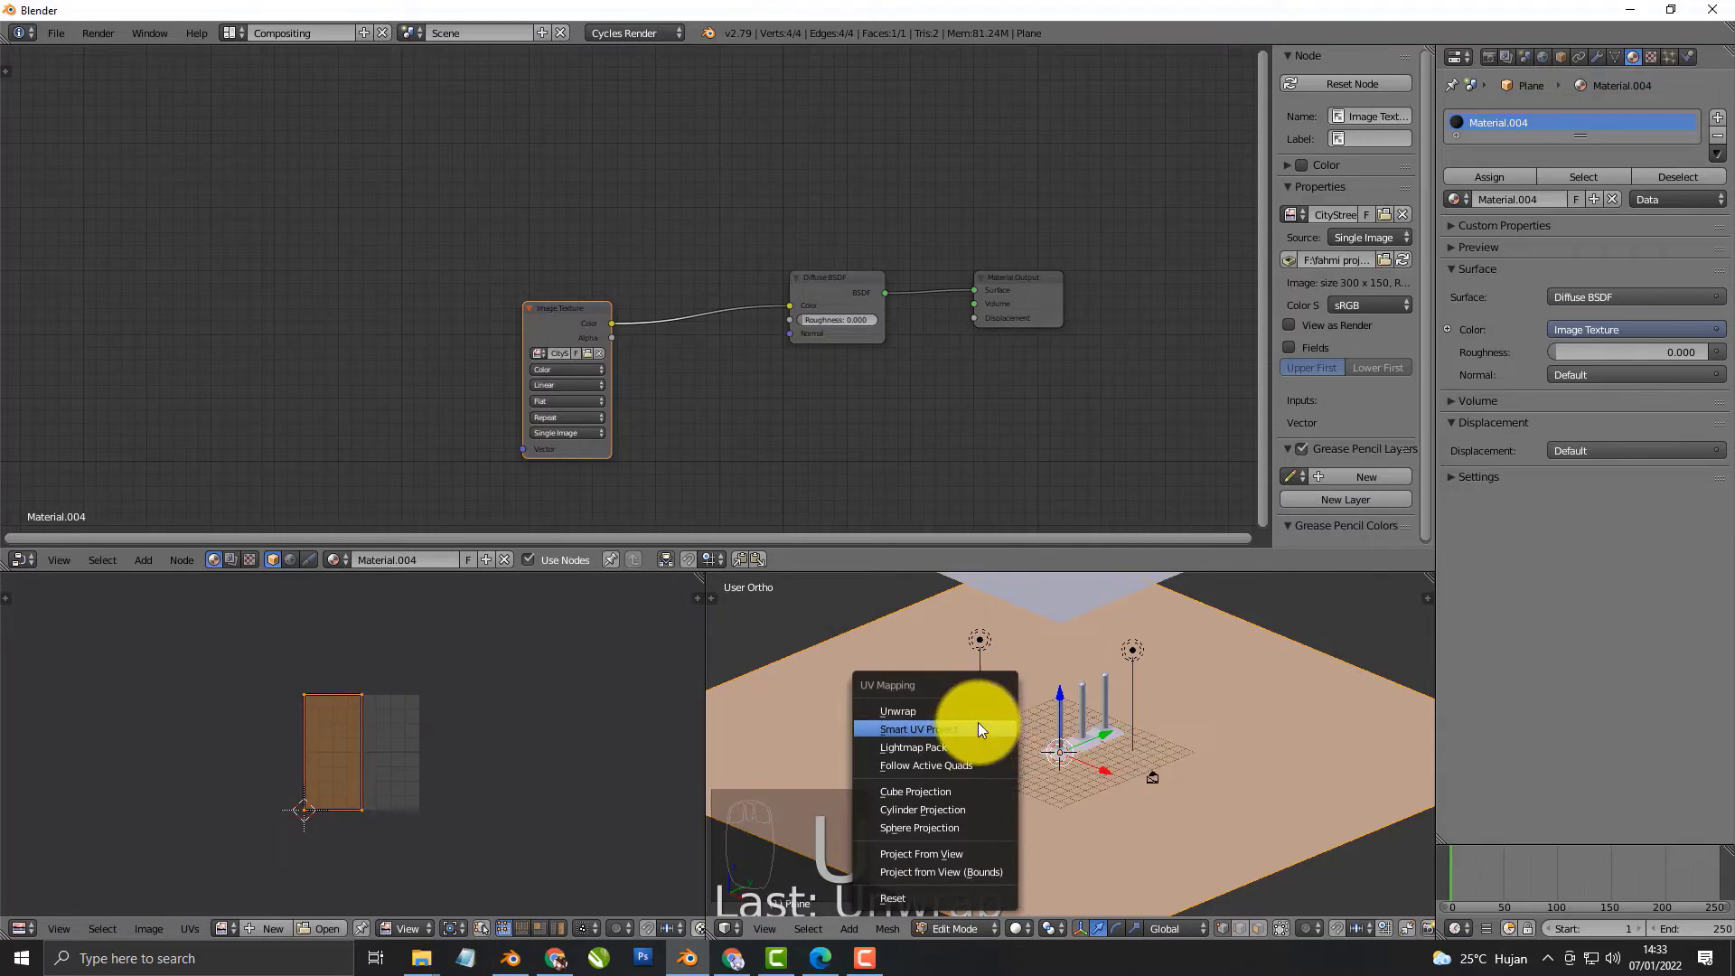
pyautogui.click(978, 723)
pyautogui.click(1003, 860)
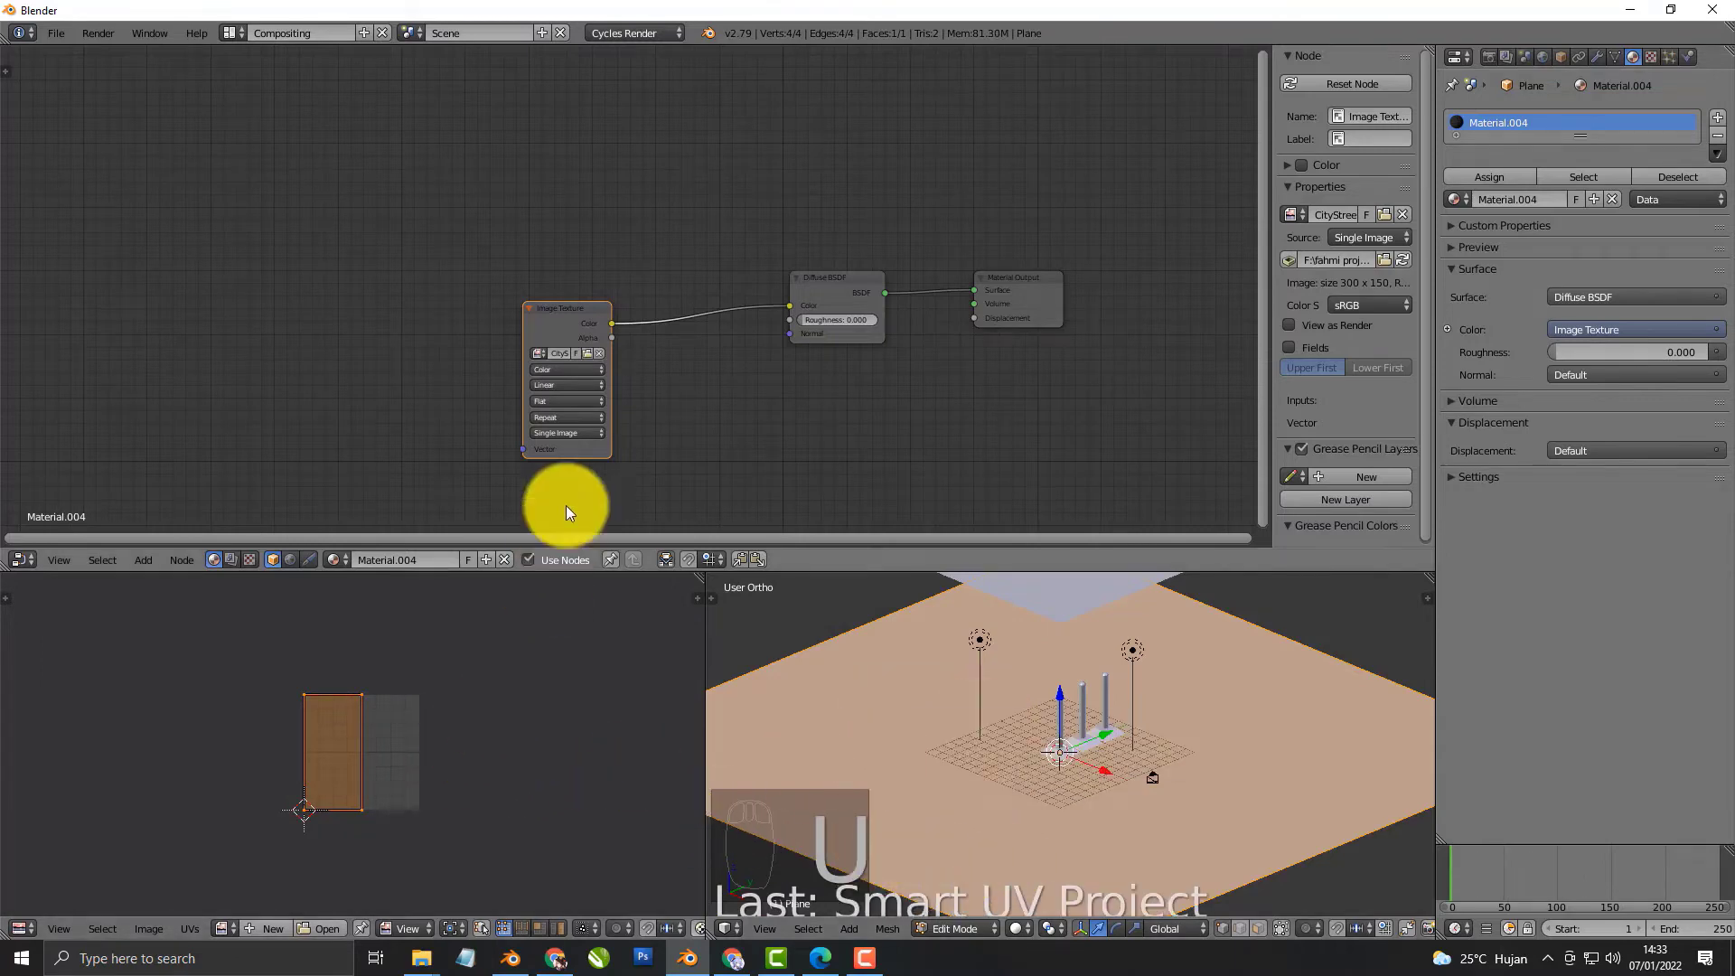
# Display the CityStreetRoad asphalt image behind the plane's UVs and show the textured ground in rendered shading
pyautogui.scroll(2, 584, 359)
pyautogui.click(221, 928)
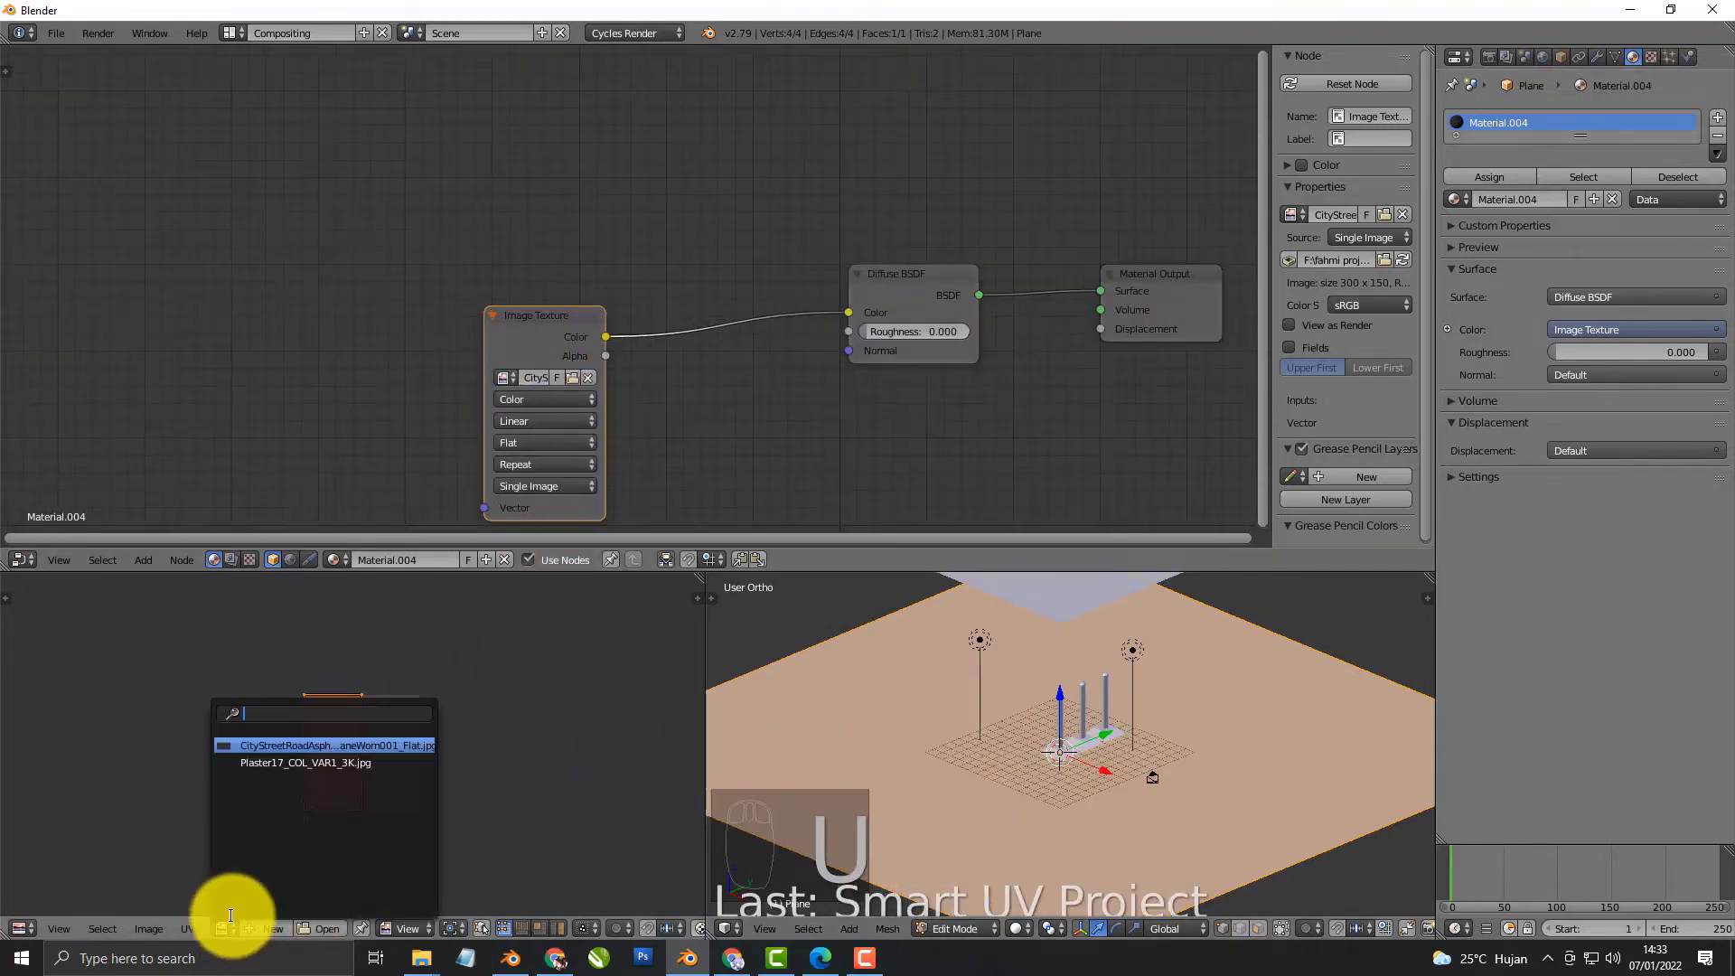
pyautogui.click(299, 757)
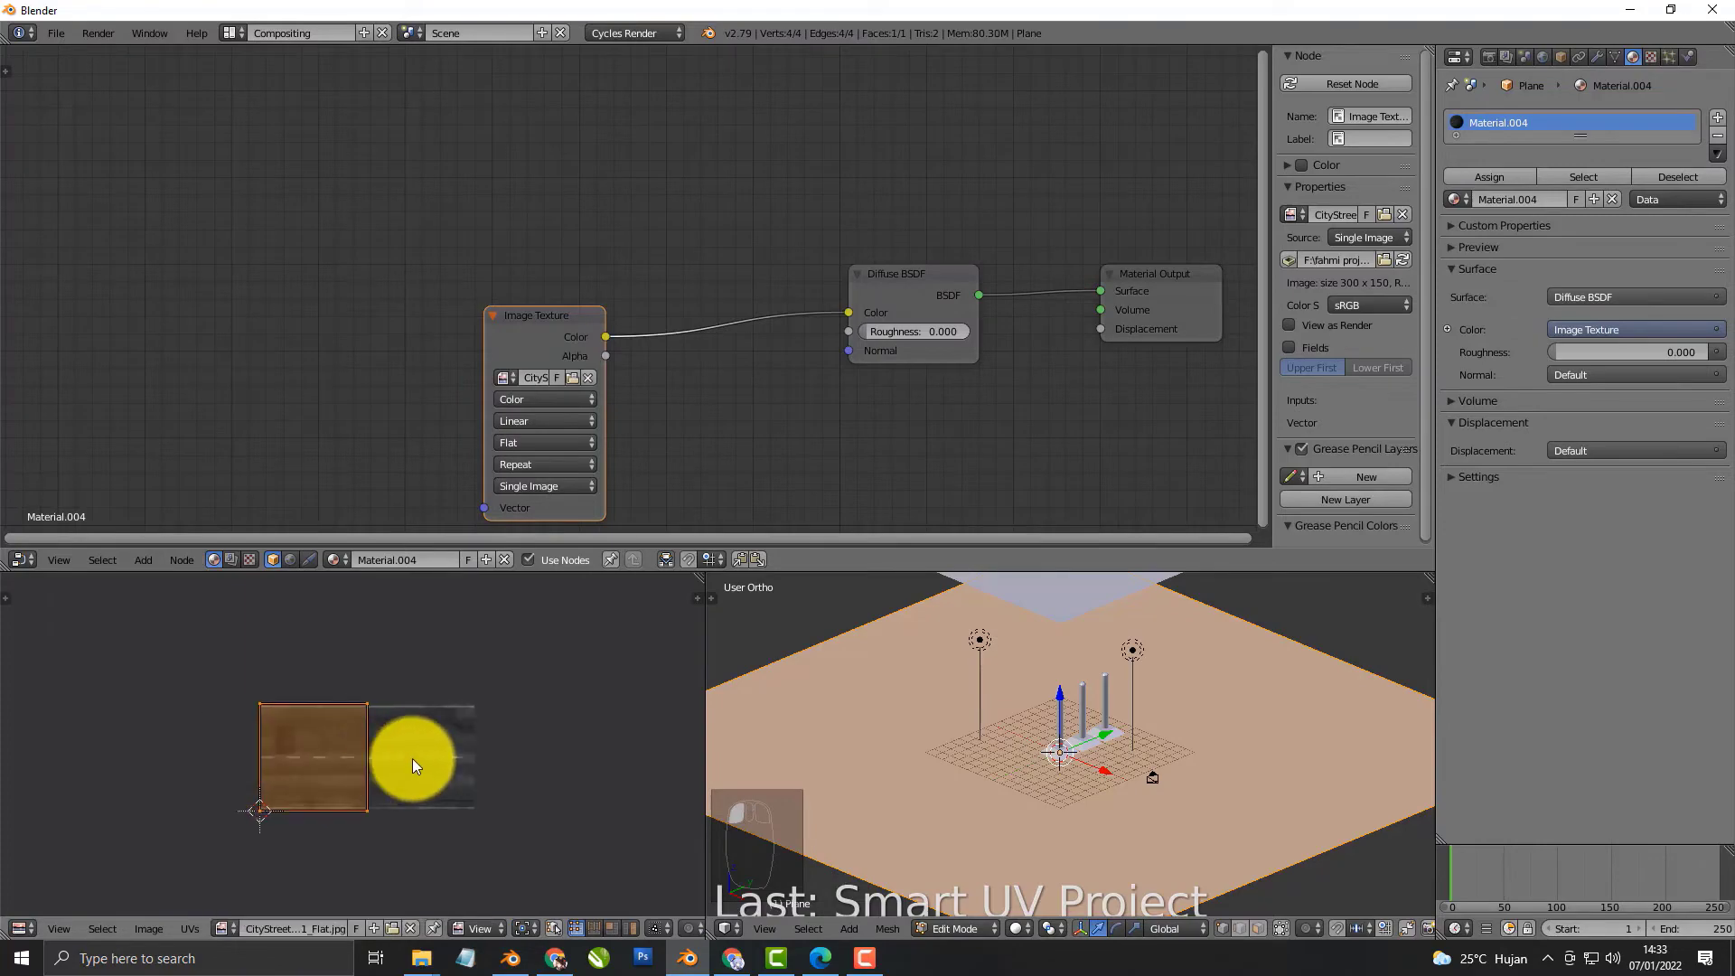
pyautogui.hotkey('shift', 'z')
pyautogui.moveTo(1064, 748); pyautogui.dragTo(1103, 726, button='middle')
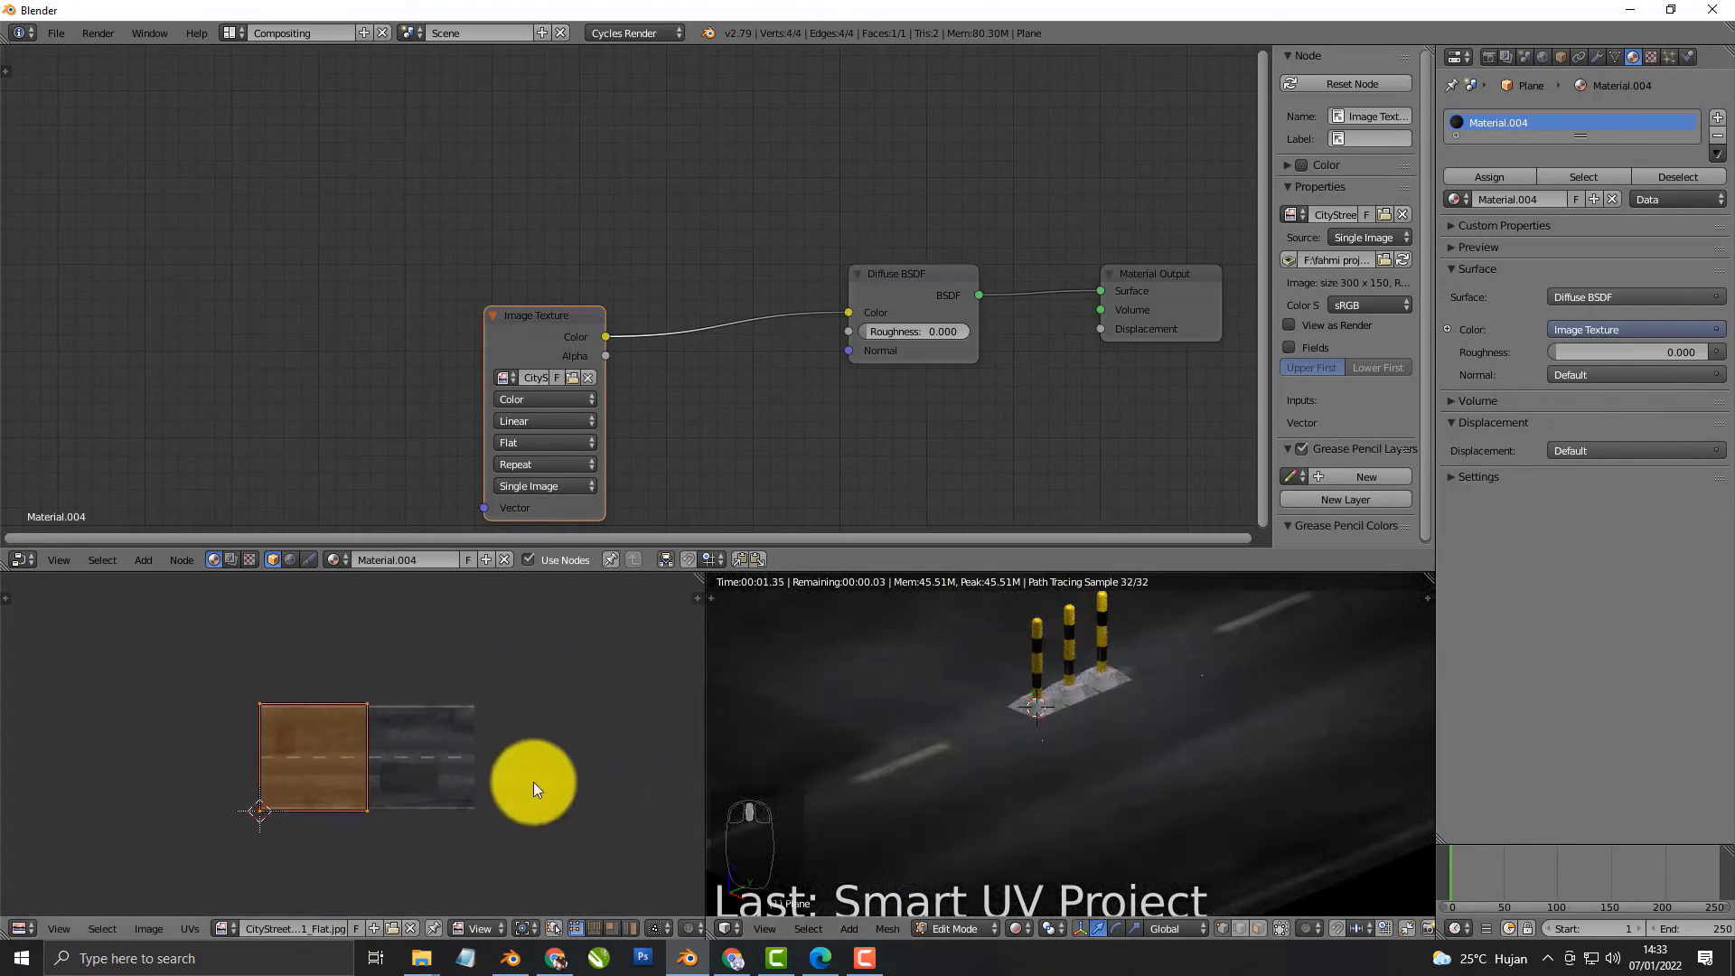
pyautogui.scroll(2, 484, 779)
pyautogui.scroll(-3, 946, 736)
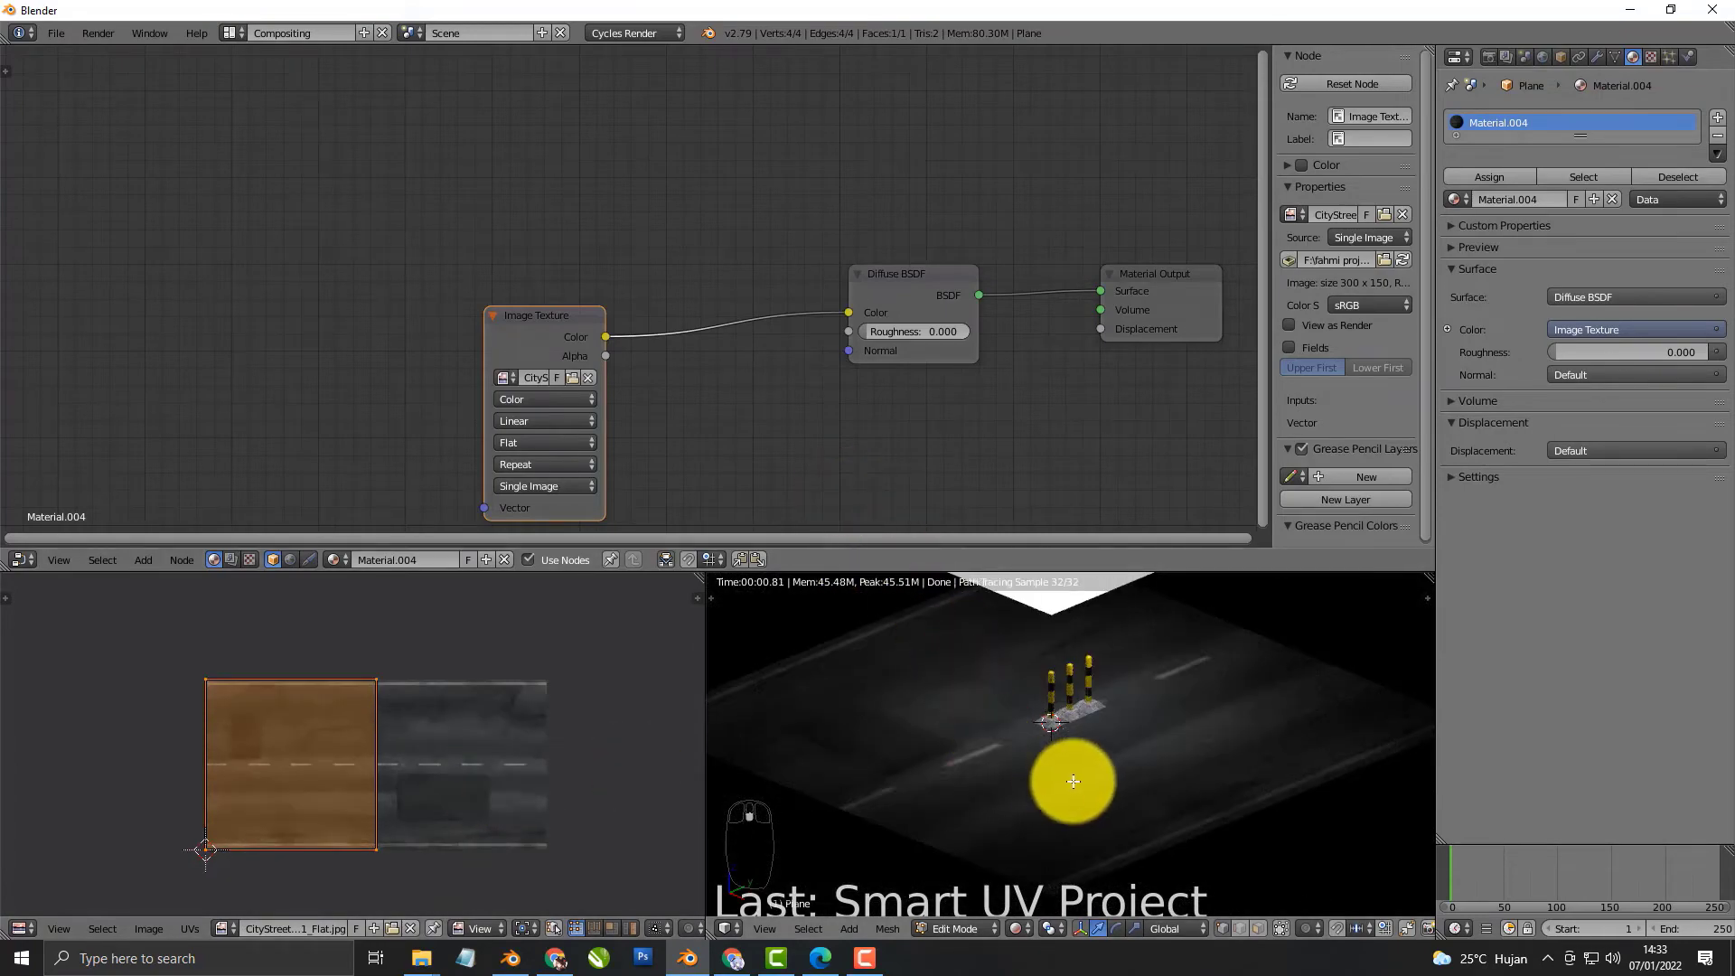
pyautogui.press('s')
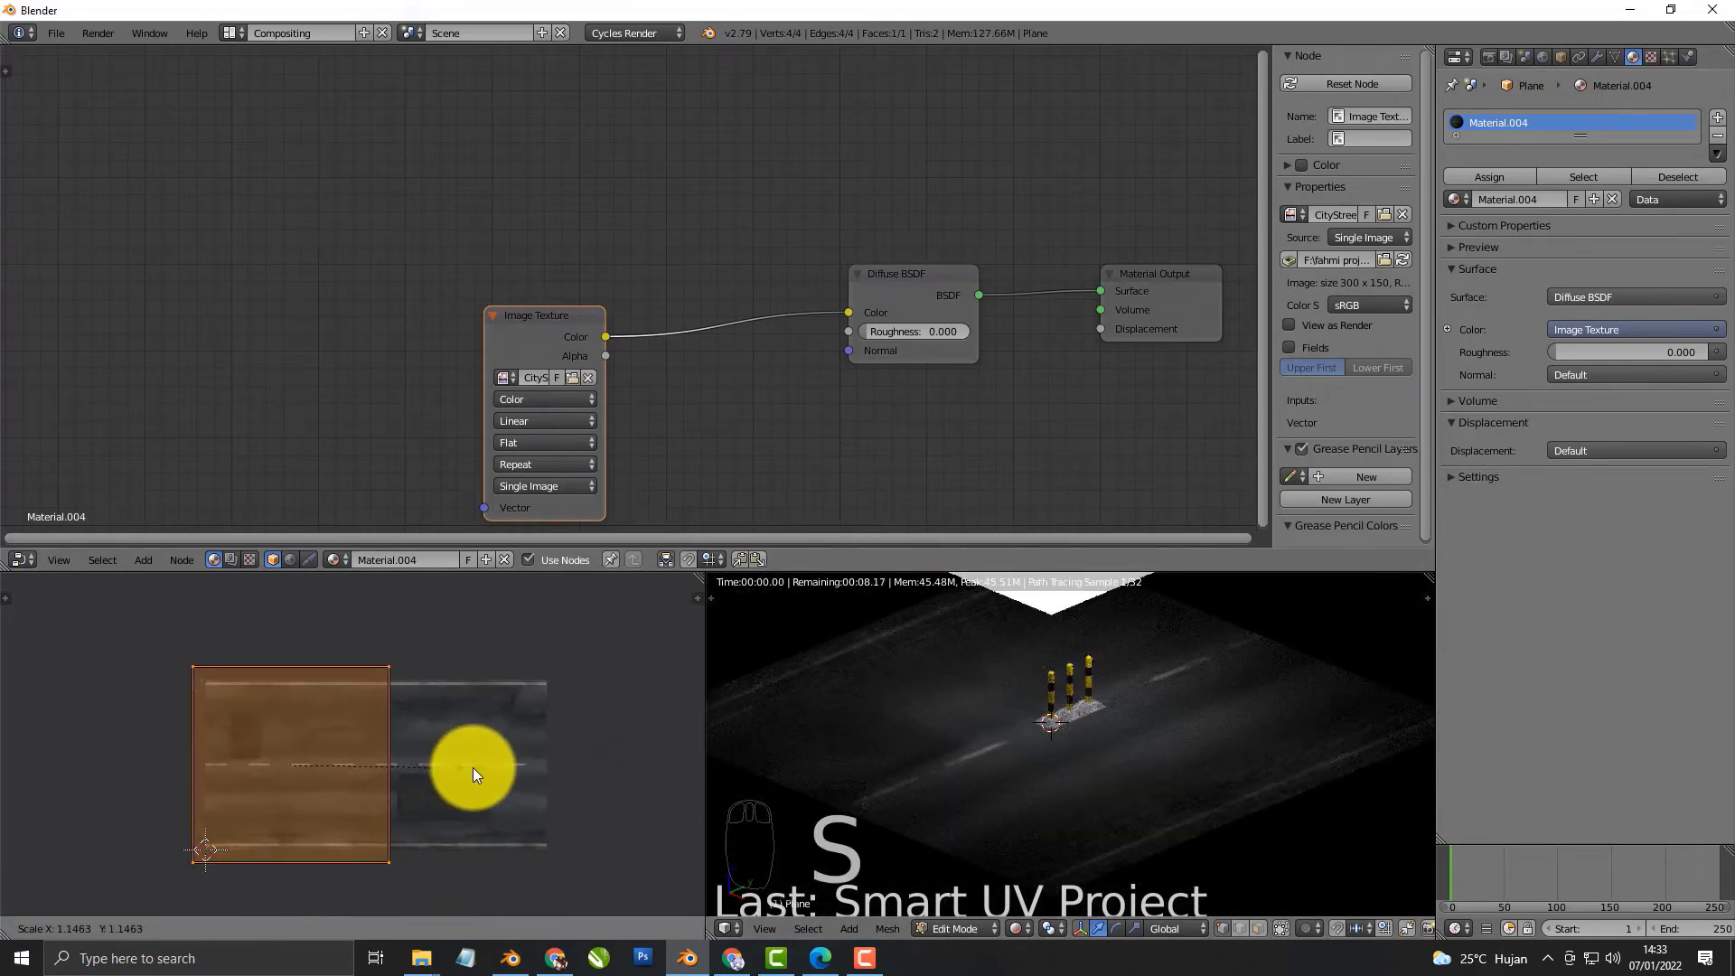
pyautogui.rightClick(473, 767)
# Leave the ground plane's edit mode and show the scene through the camera in rendered shading
pyautogui.hotkey('shift', 'z')
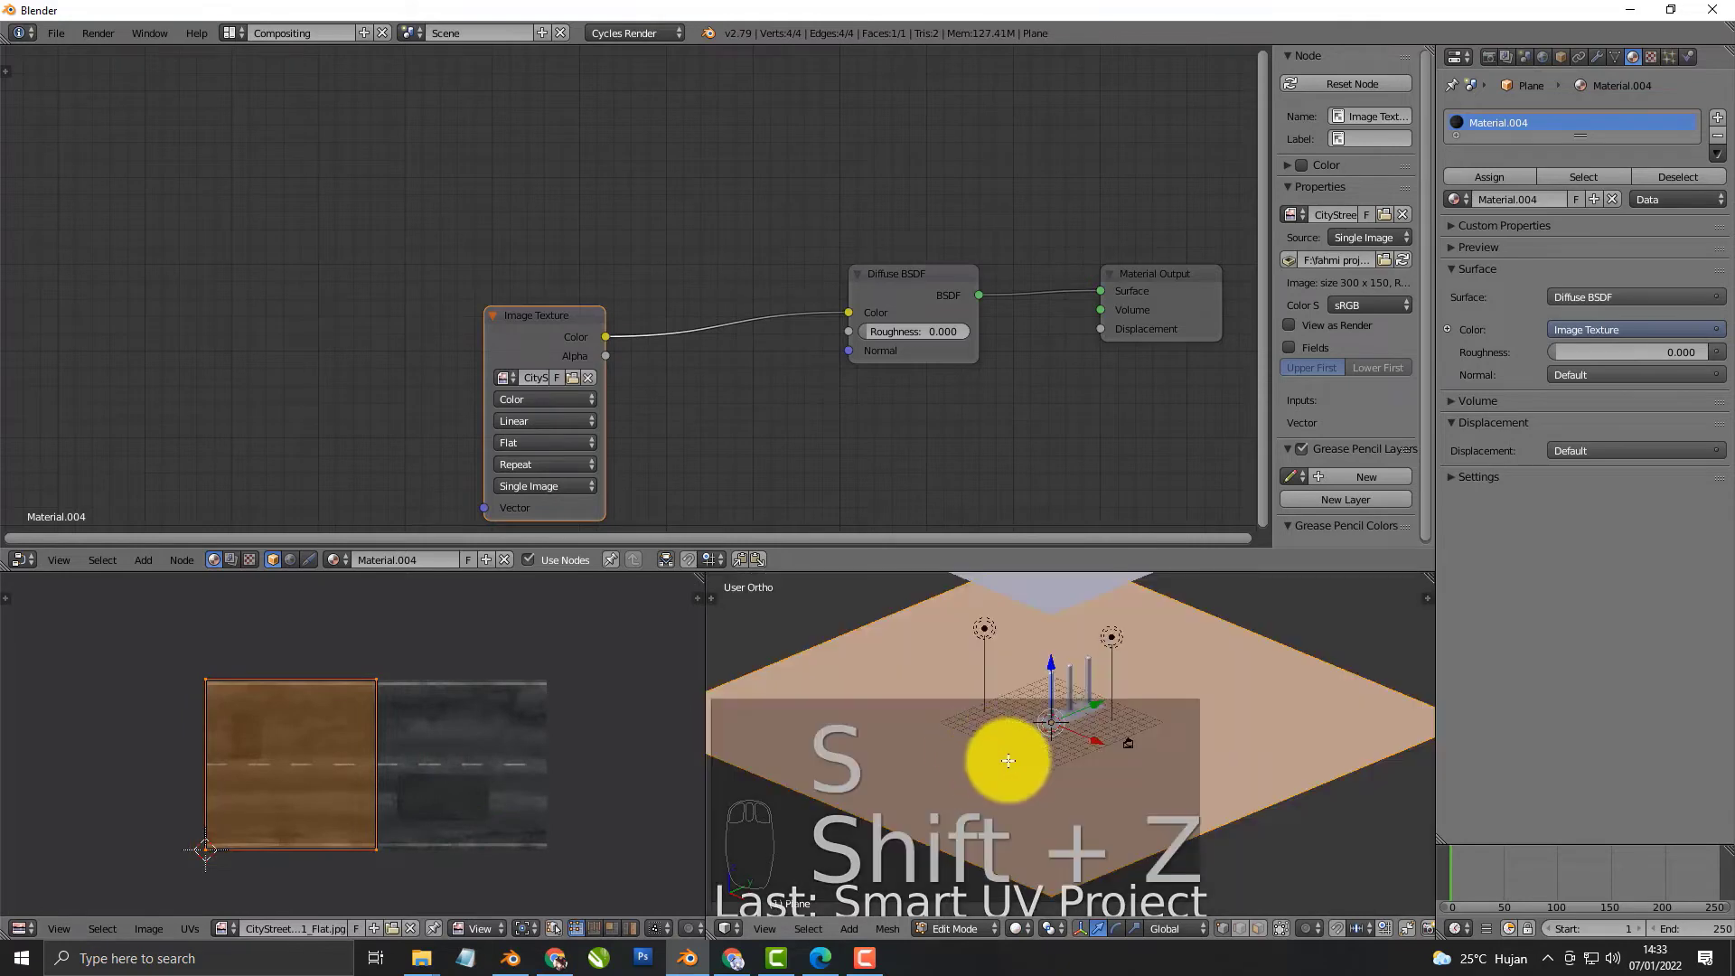
pyautogui.moveTo(1073, 736); pyautogui.dragTo(1046, 768, button='middle')
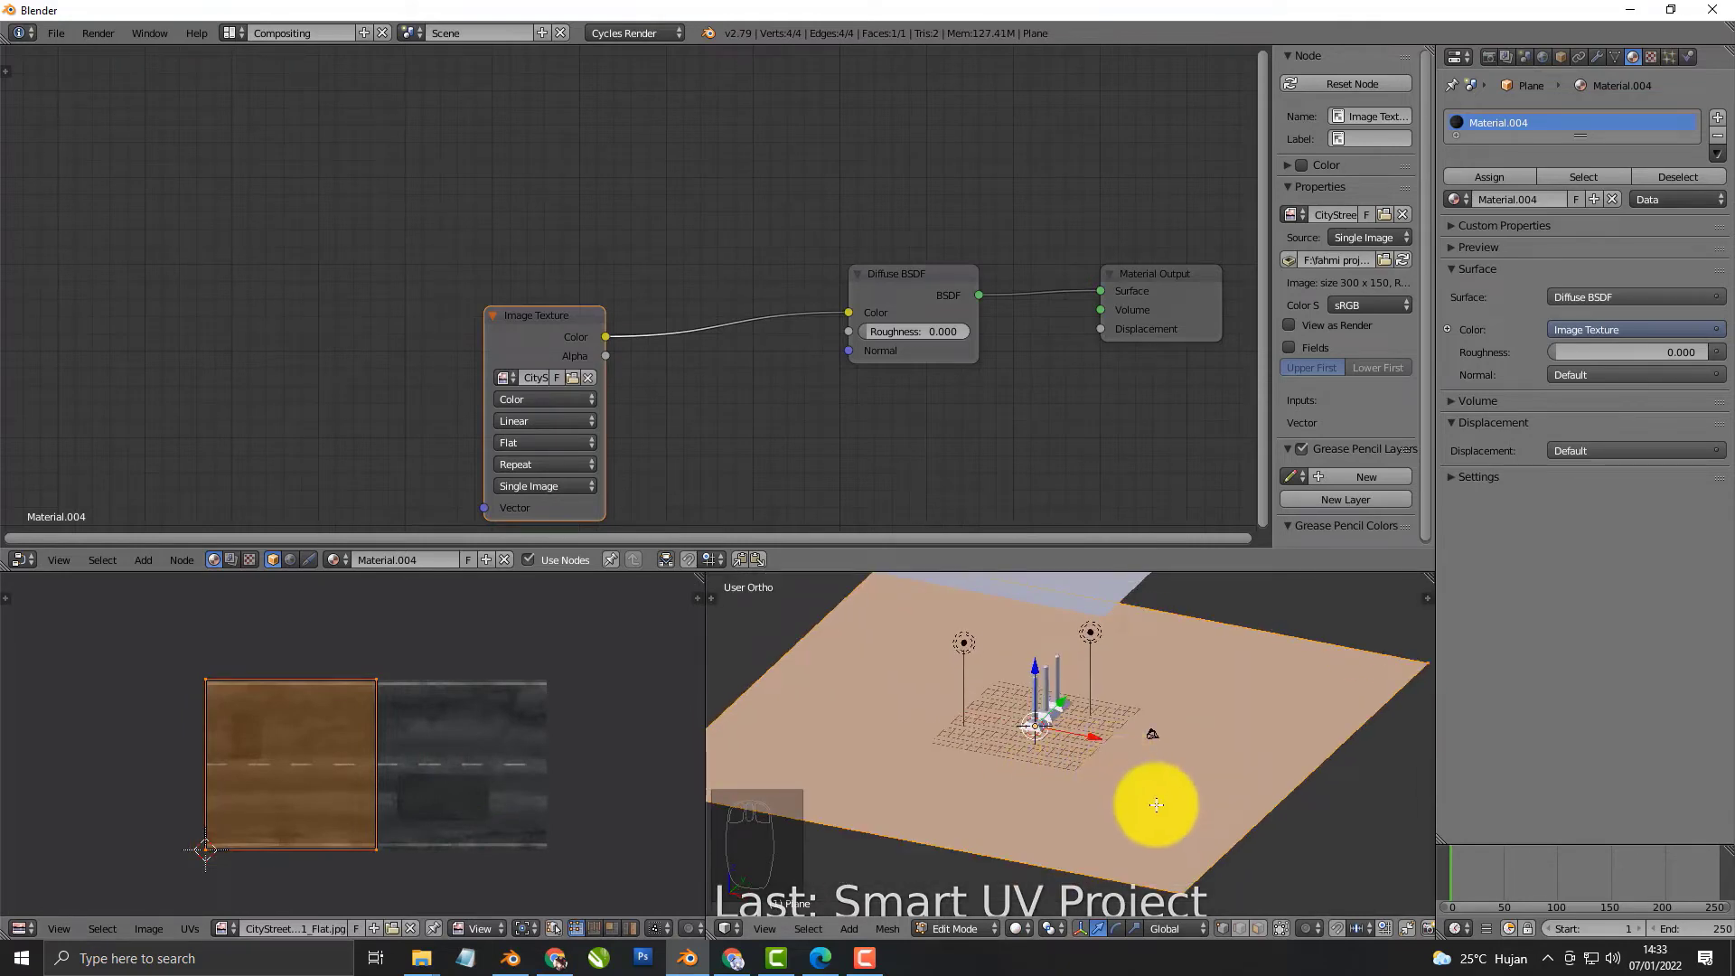
pyautogui.press('Tab')
pyautogui.hotkey('shift', 'z')
pyautogui.moveTo(1061, 767)
pyautogui.mouseDown(button='middle')
pyautogui.moveTo(1071, 703)
pyautogui.moveTo(1071, 736)
pyautogui.mouseUp(button='middle')
pyautogui.press('KP_0')
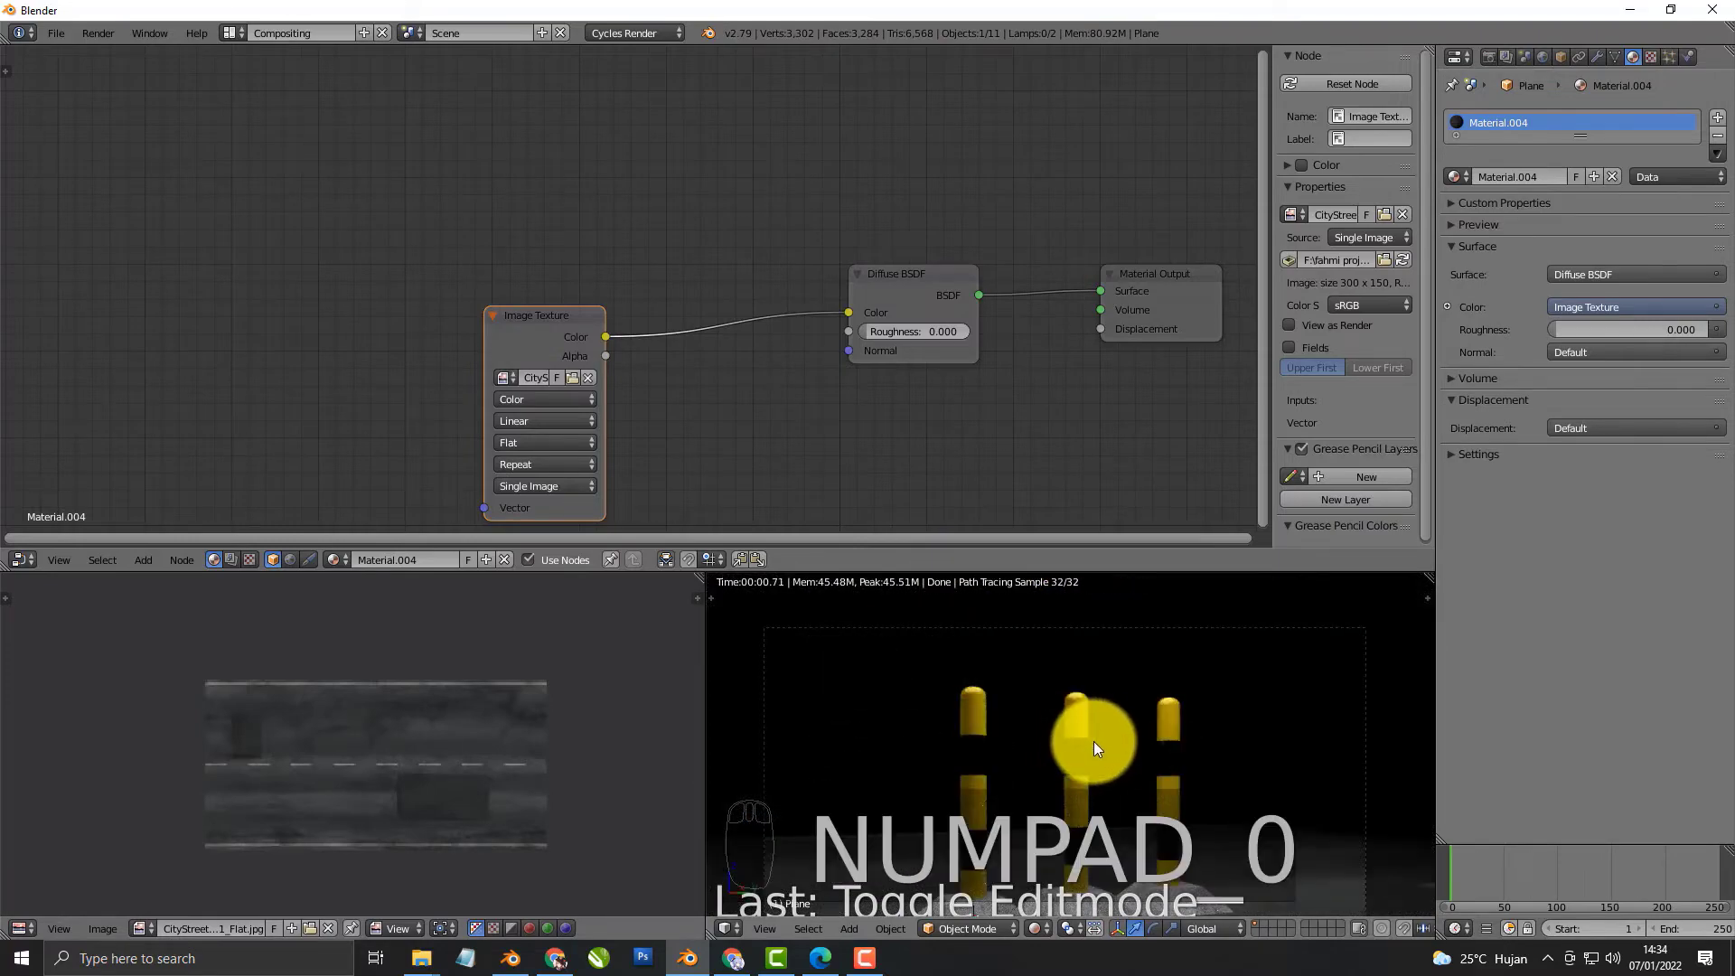
# Switch to the Default screen layout and preview the camera view in rendered shading
pyautogui.click(236, 34)
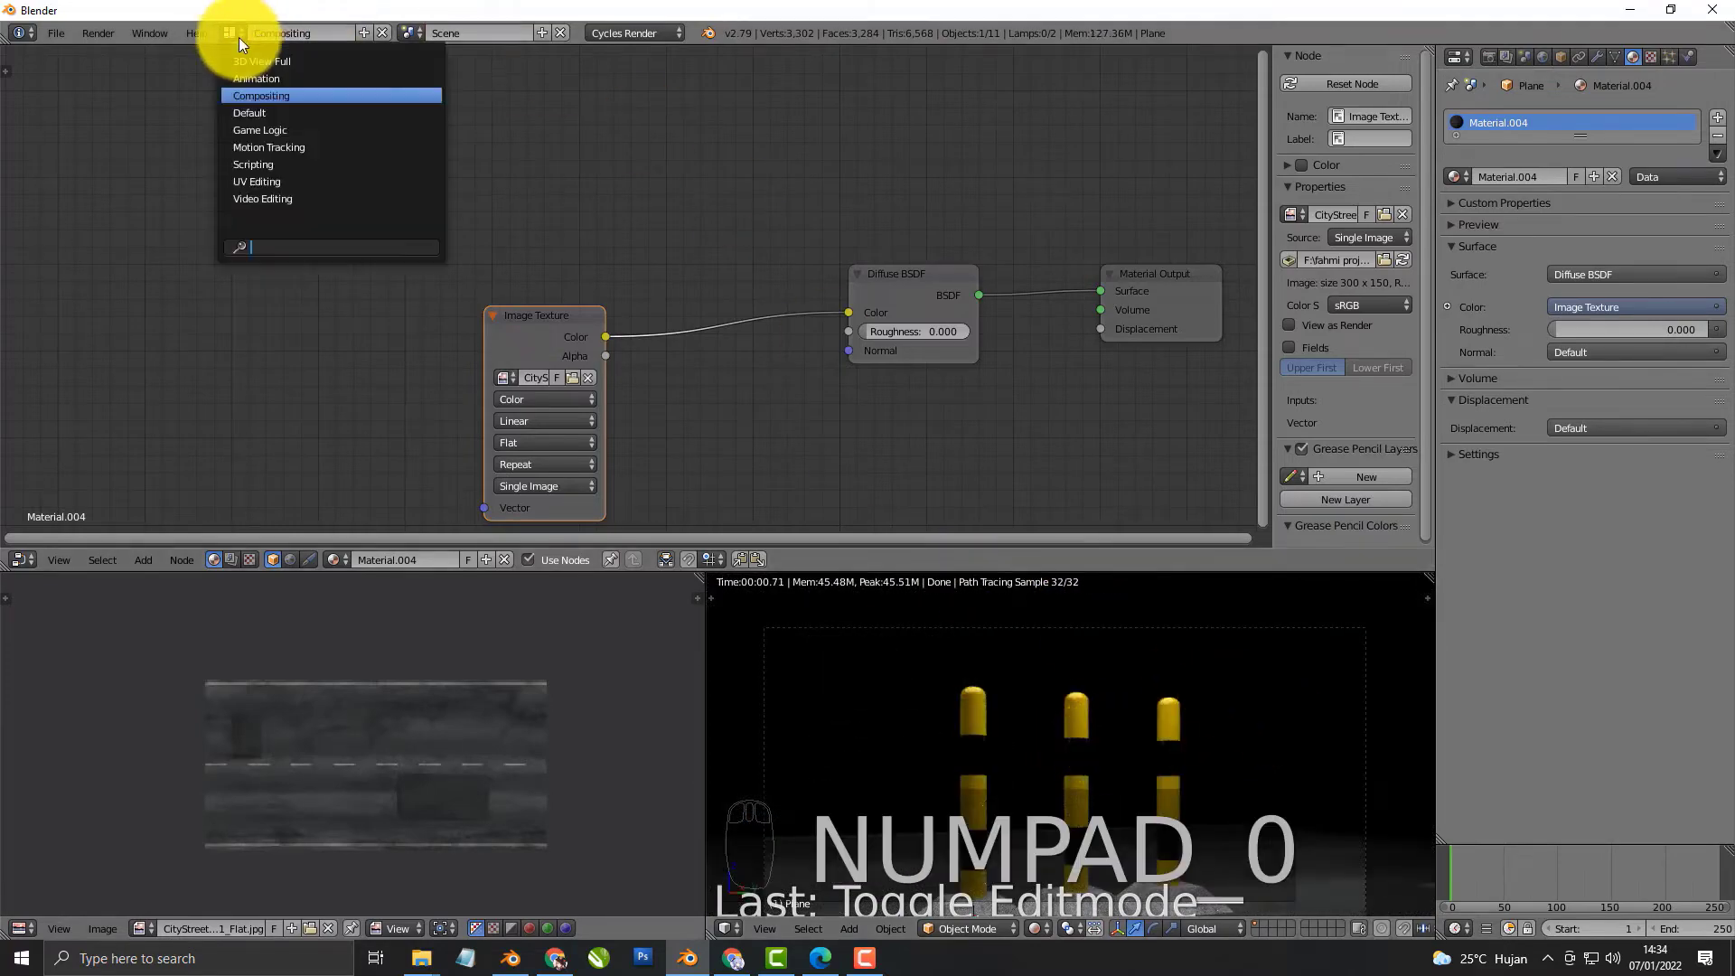
pyautogui.click(249, 113)
pyautogui.moveTo(949, 570)
pyautogui.mouseDown(button='middle')
pyautogui.moveTo(893, 541)
pyautogui.moveTo(945, 541)
pyautogui.moveTo(929, 483)
pyautogui.mouseUp(button='middle')
pyautogui.hotkey('shift', 'z')
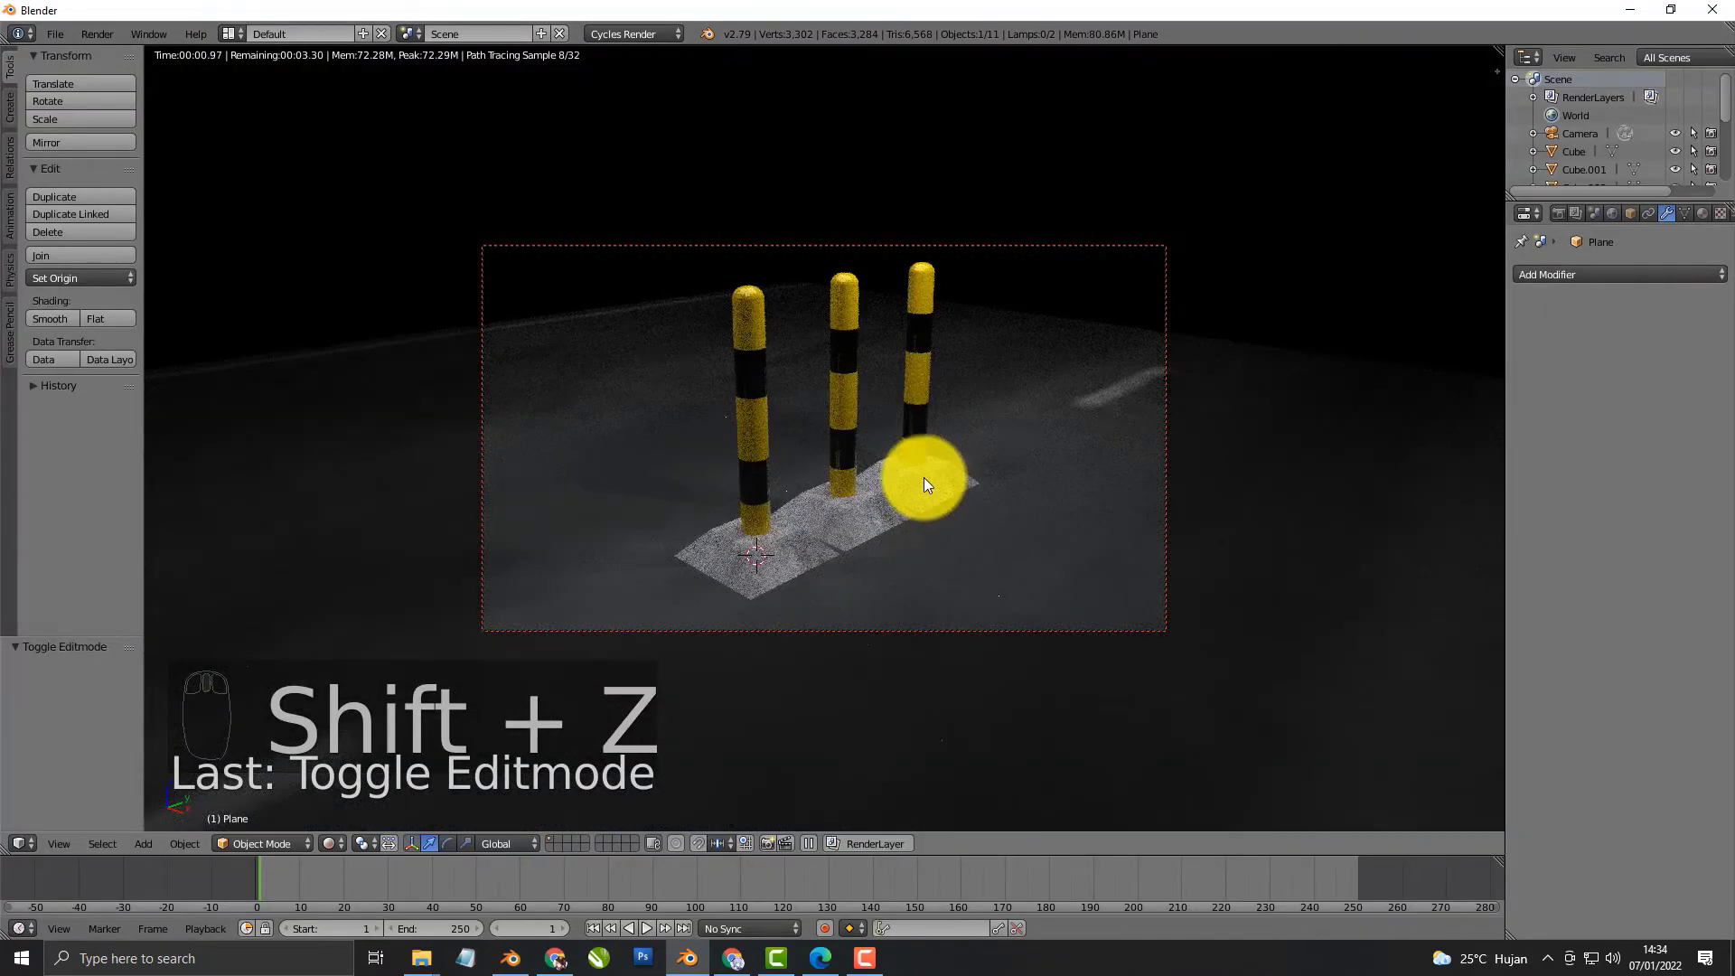
# Add a new mesh plane at the poles and lower it about 1.213 units along Z, beneath the road
pyautogui.hotkey('shift', 'z')
pyautogui.press('KP_0')
pyautogui.moveTo(985, 498); pyautogui.dragTo(814, 454, button='middle')
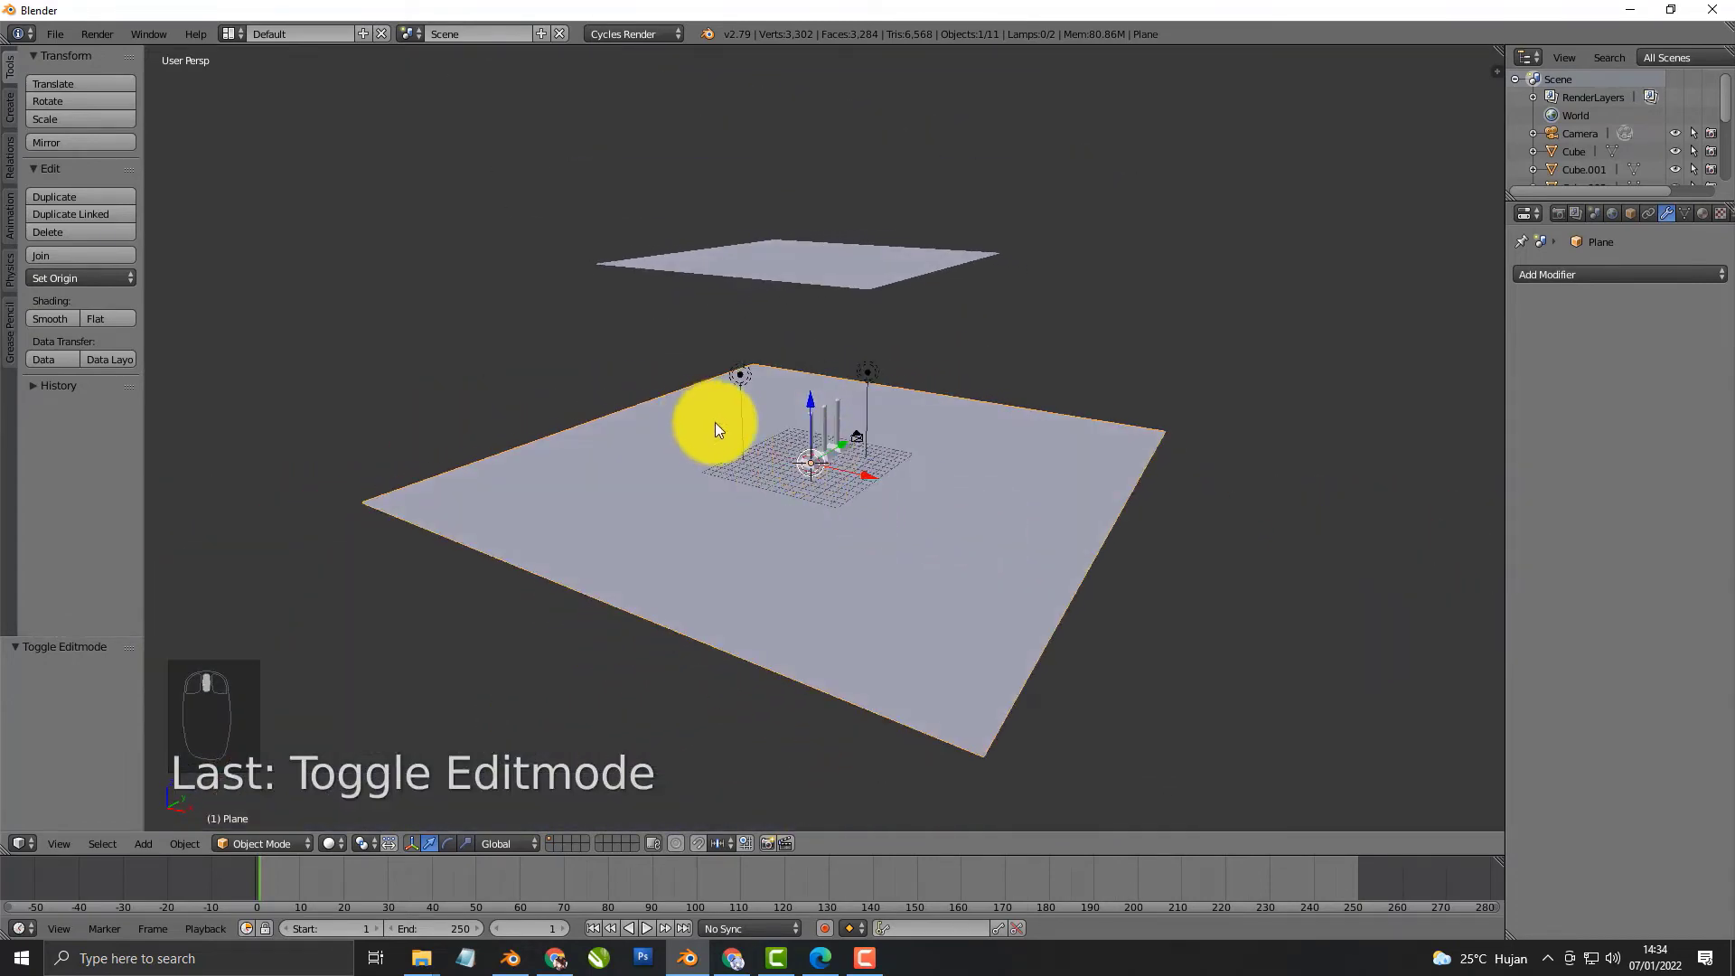
pyautogui.hotkey('shift', 'z')
pyautogui.hotkey('shift', 'z')
pyautogui.hotkey('shift', 'a')
pyautogui.moveTo(816, 473)
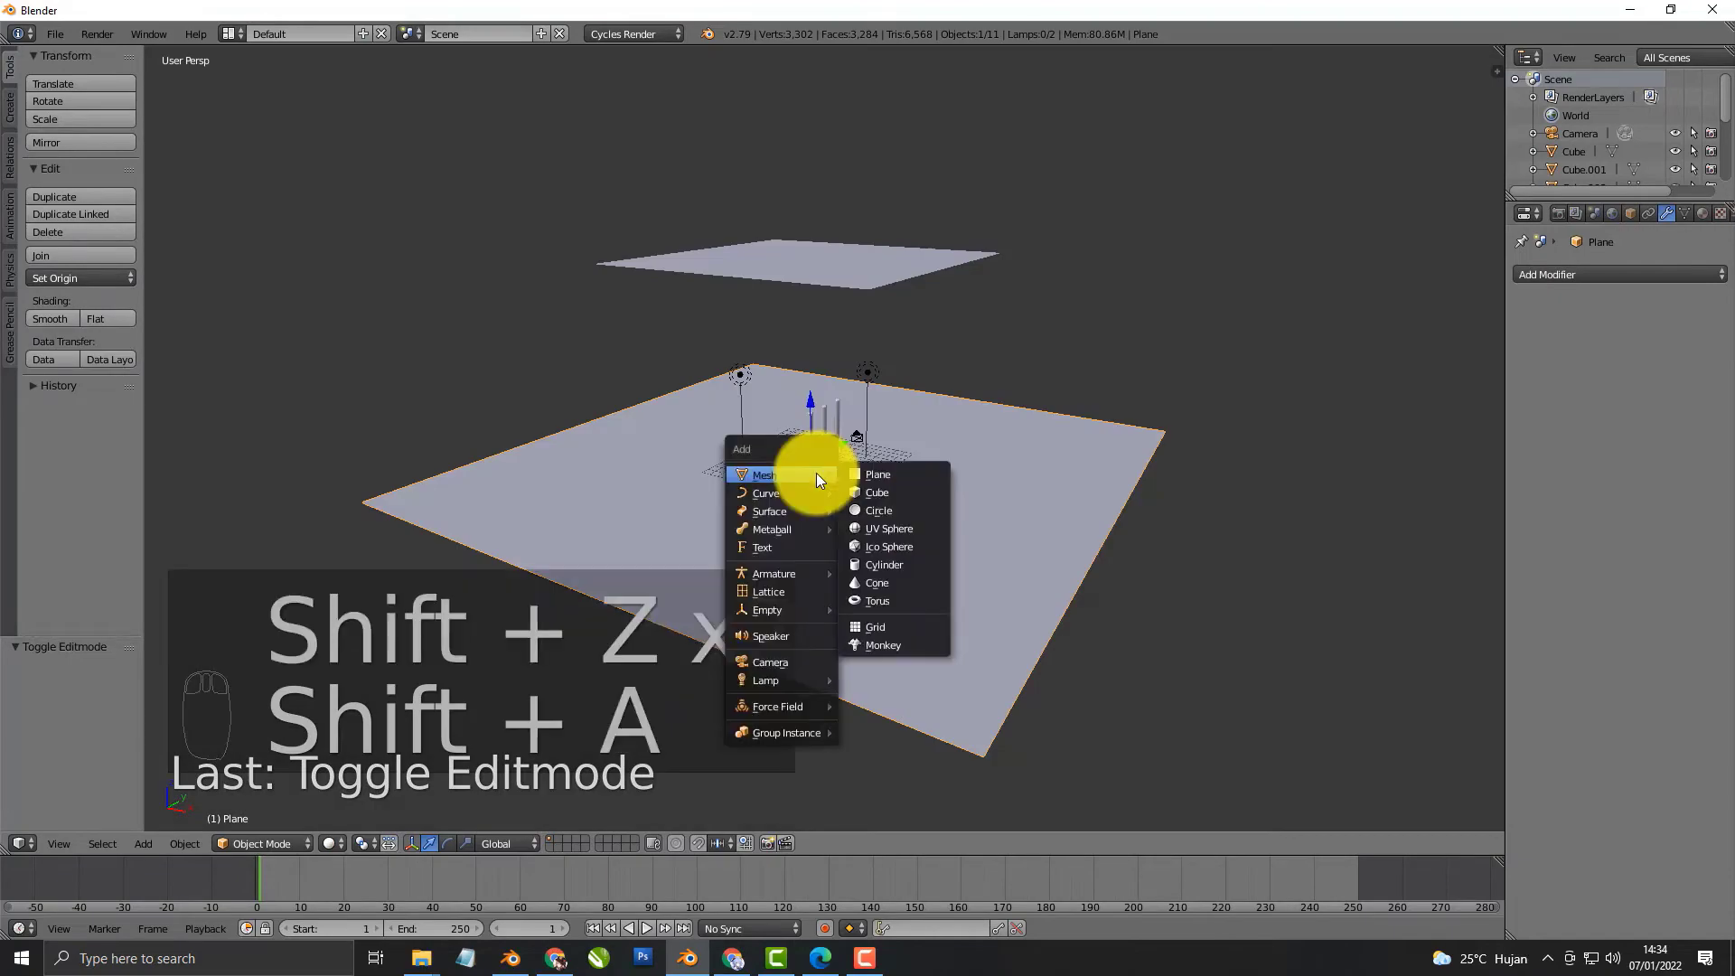
pyautogui.click(890, 475)
pyautogui.scroll(3, 870, 477)
pyautogui.moveTo(806, 443); pyautogui.dragTo(878, 497)
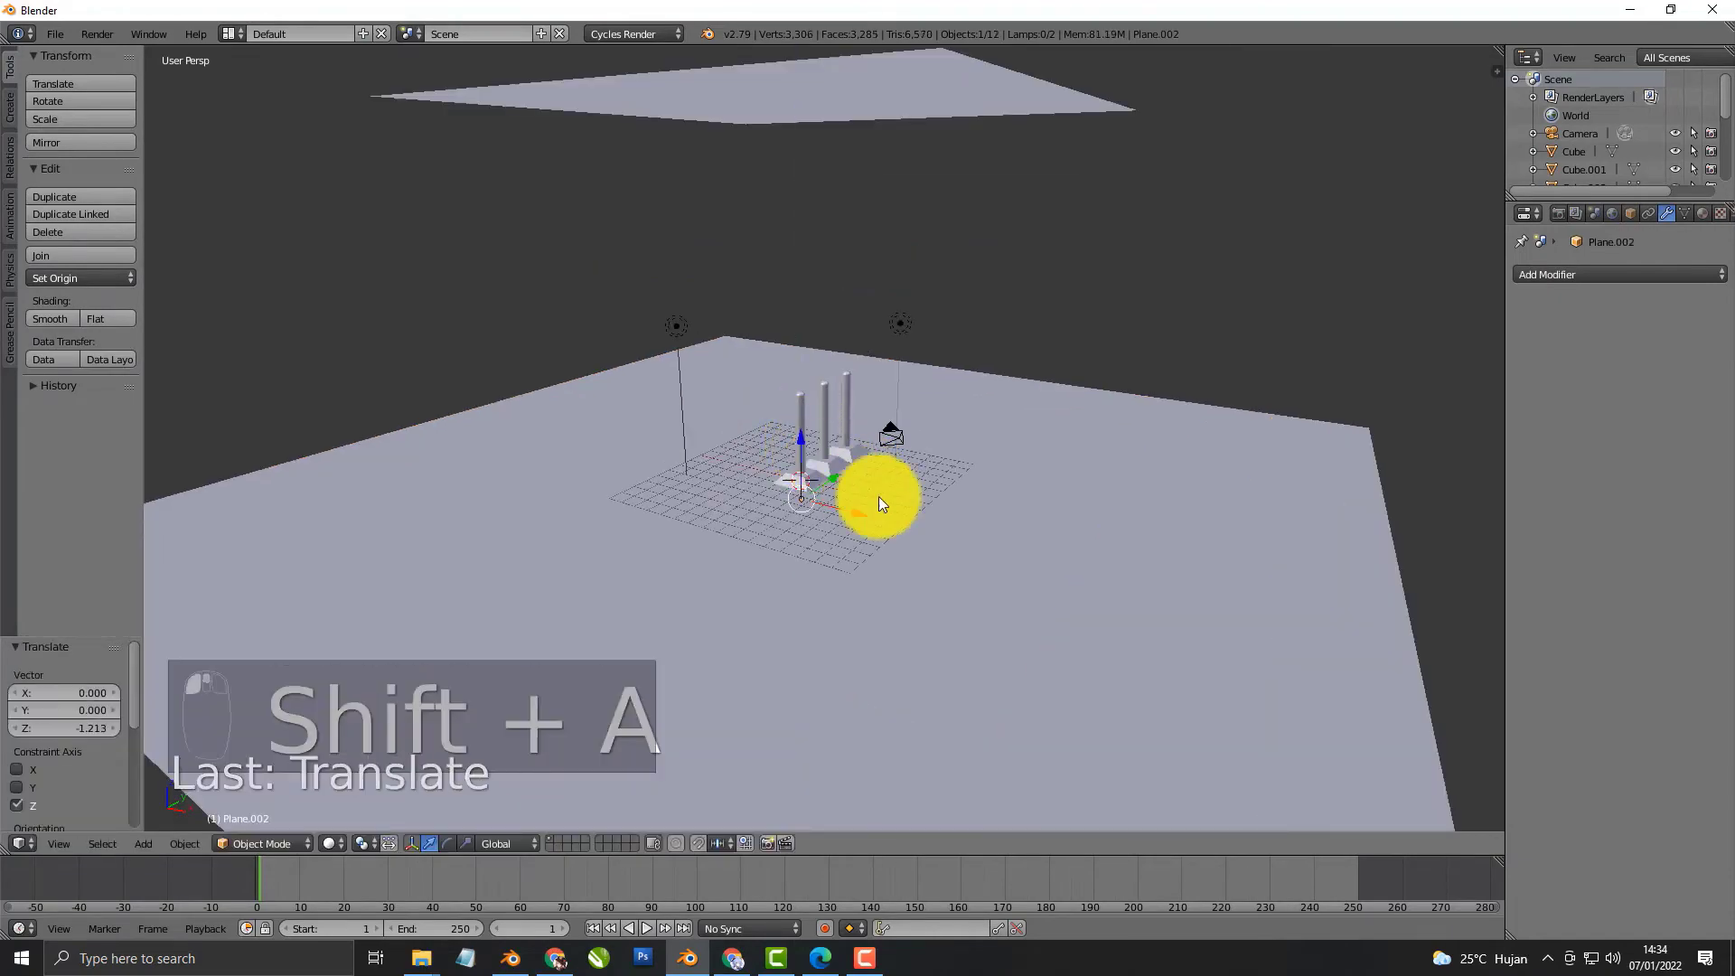
# Scale the new lower plane by 15, then by a further factor of 2
pyautogui.hotkey('shift', 'z')
pyautogui.hotkey('shift', 'z')
pyautogui.scroll(-4, 892, 568)
pyautogui.press('s')
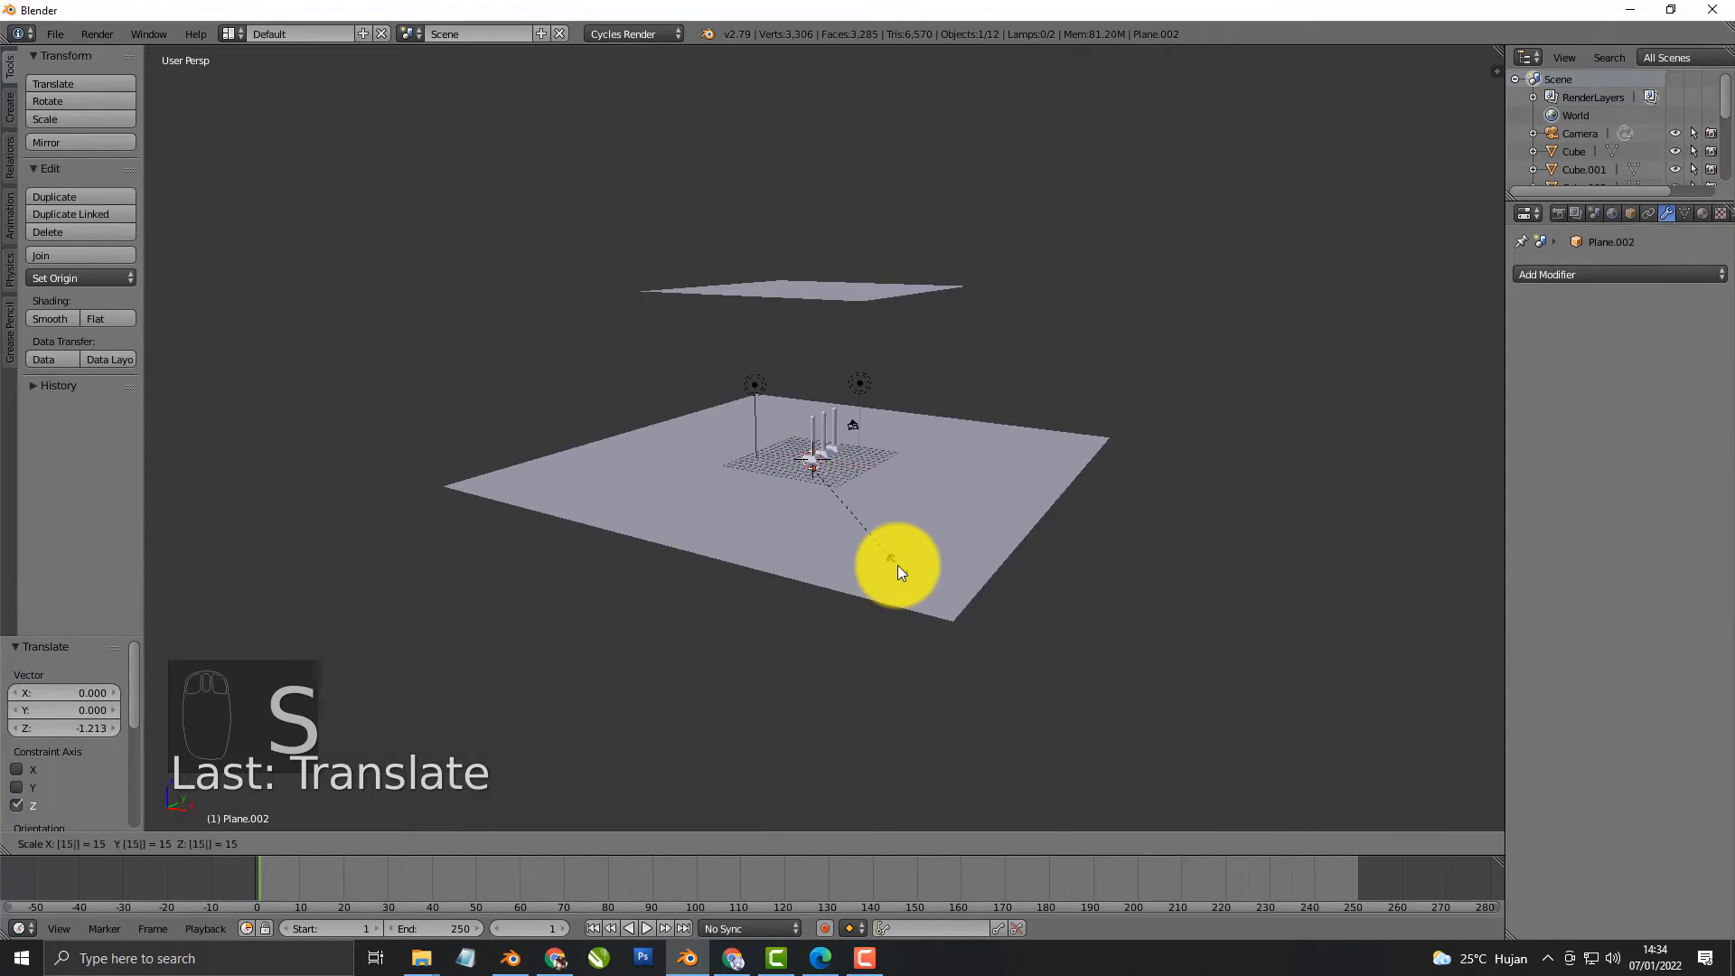
pyautogui.press('Return')
pyautogui.moveTo(898, 566); pyautogui.dragTo(914, 520, button='middle')
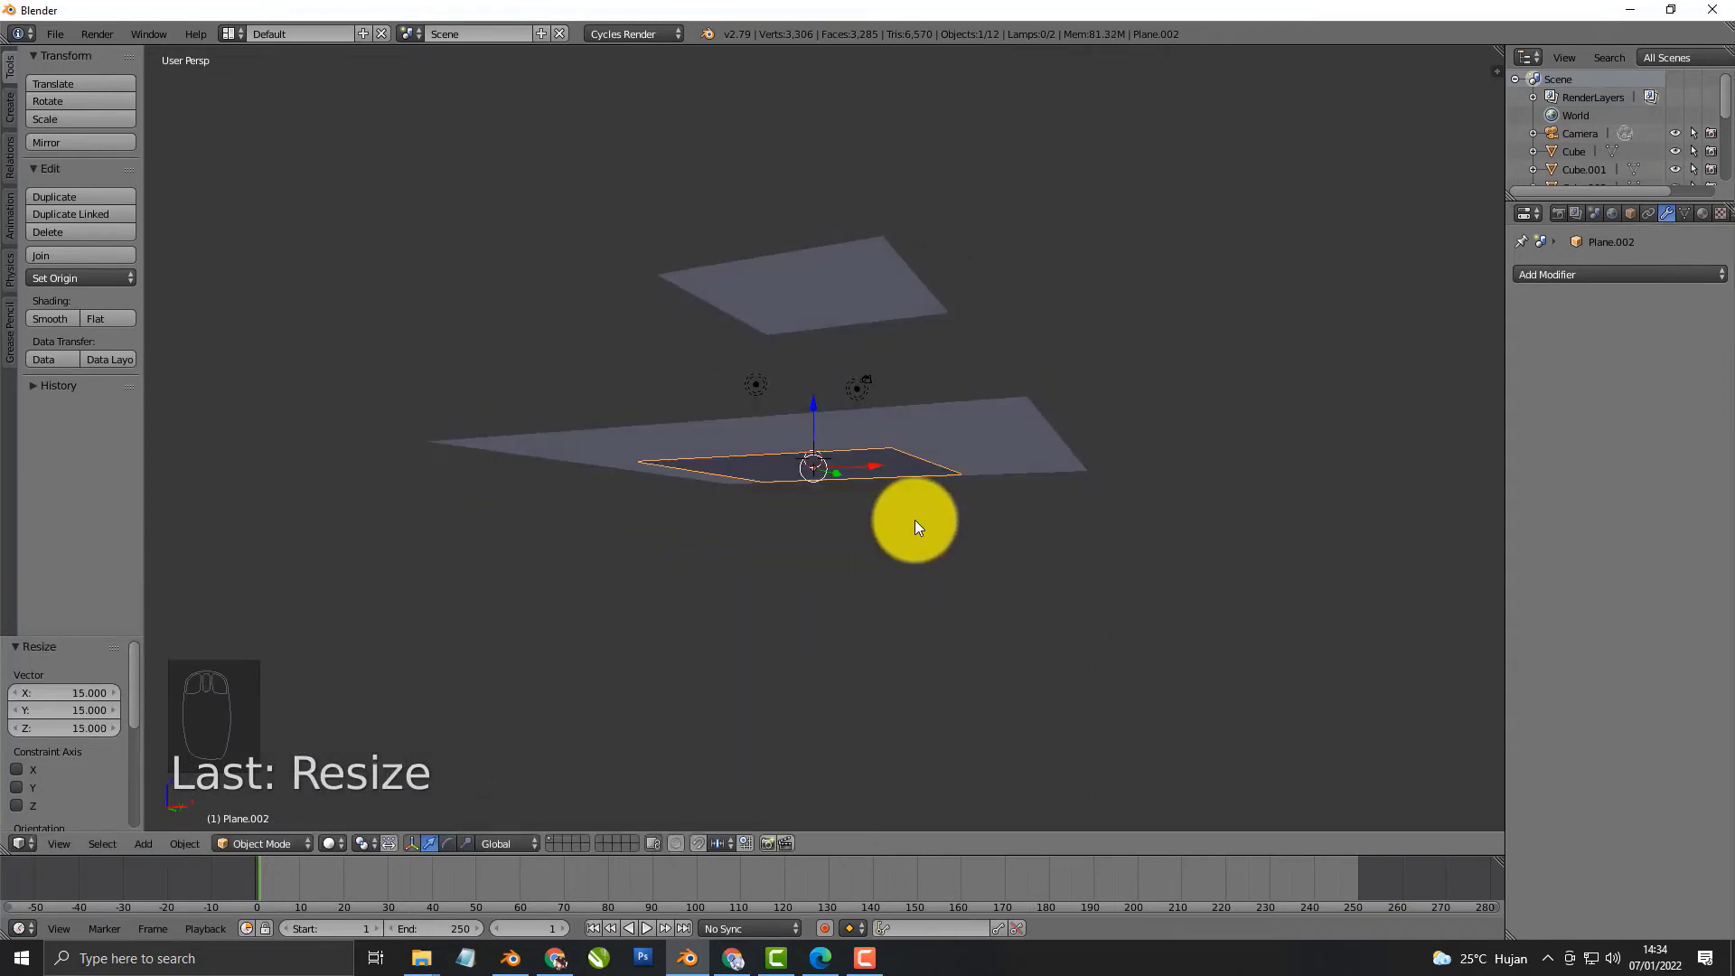
pyautogui.press('s')
pyautogui.press('2')
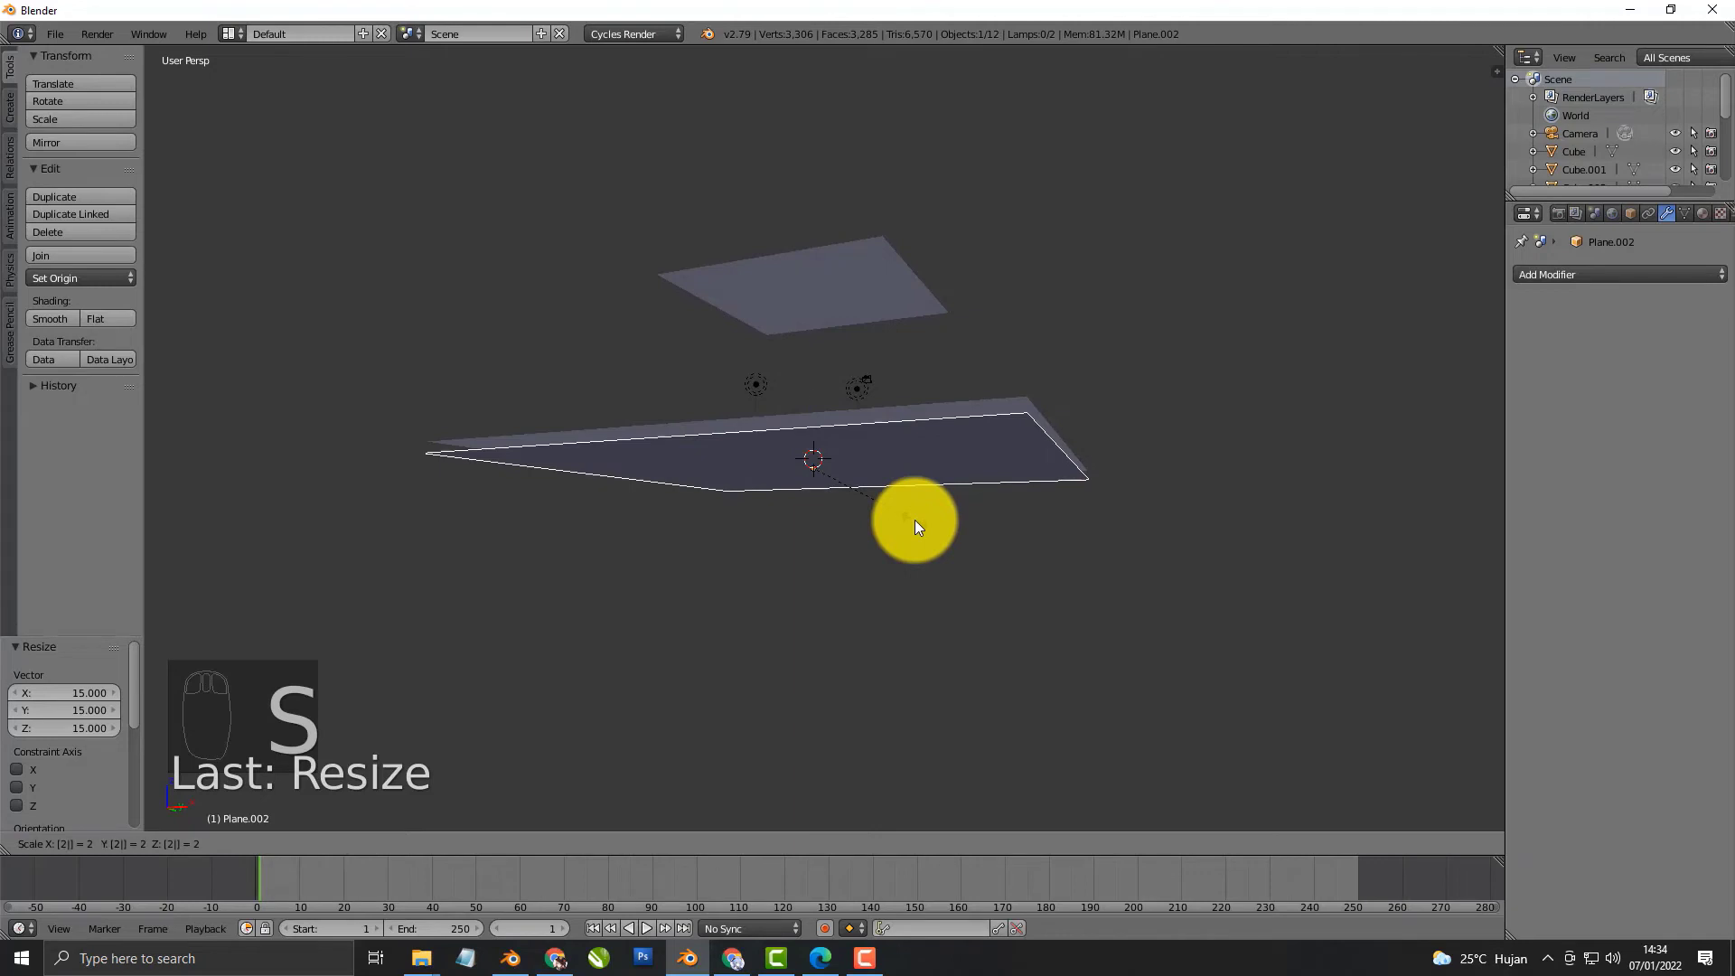
pyautogui.press('Return')
# Extrude the lower plane's two back edges upward about 25.042 units along Z to form backdrop walls
pyautogui.moveTo(915, 519); pyautogui.dragTo(910, 560, button='middle')
pyautogui.press('Tab')
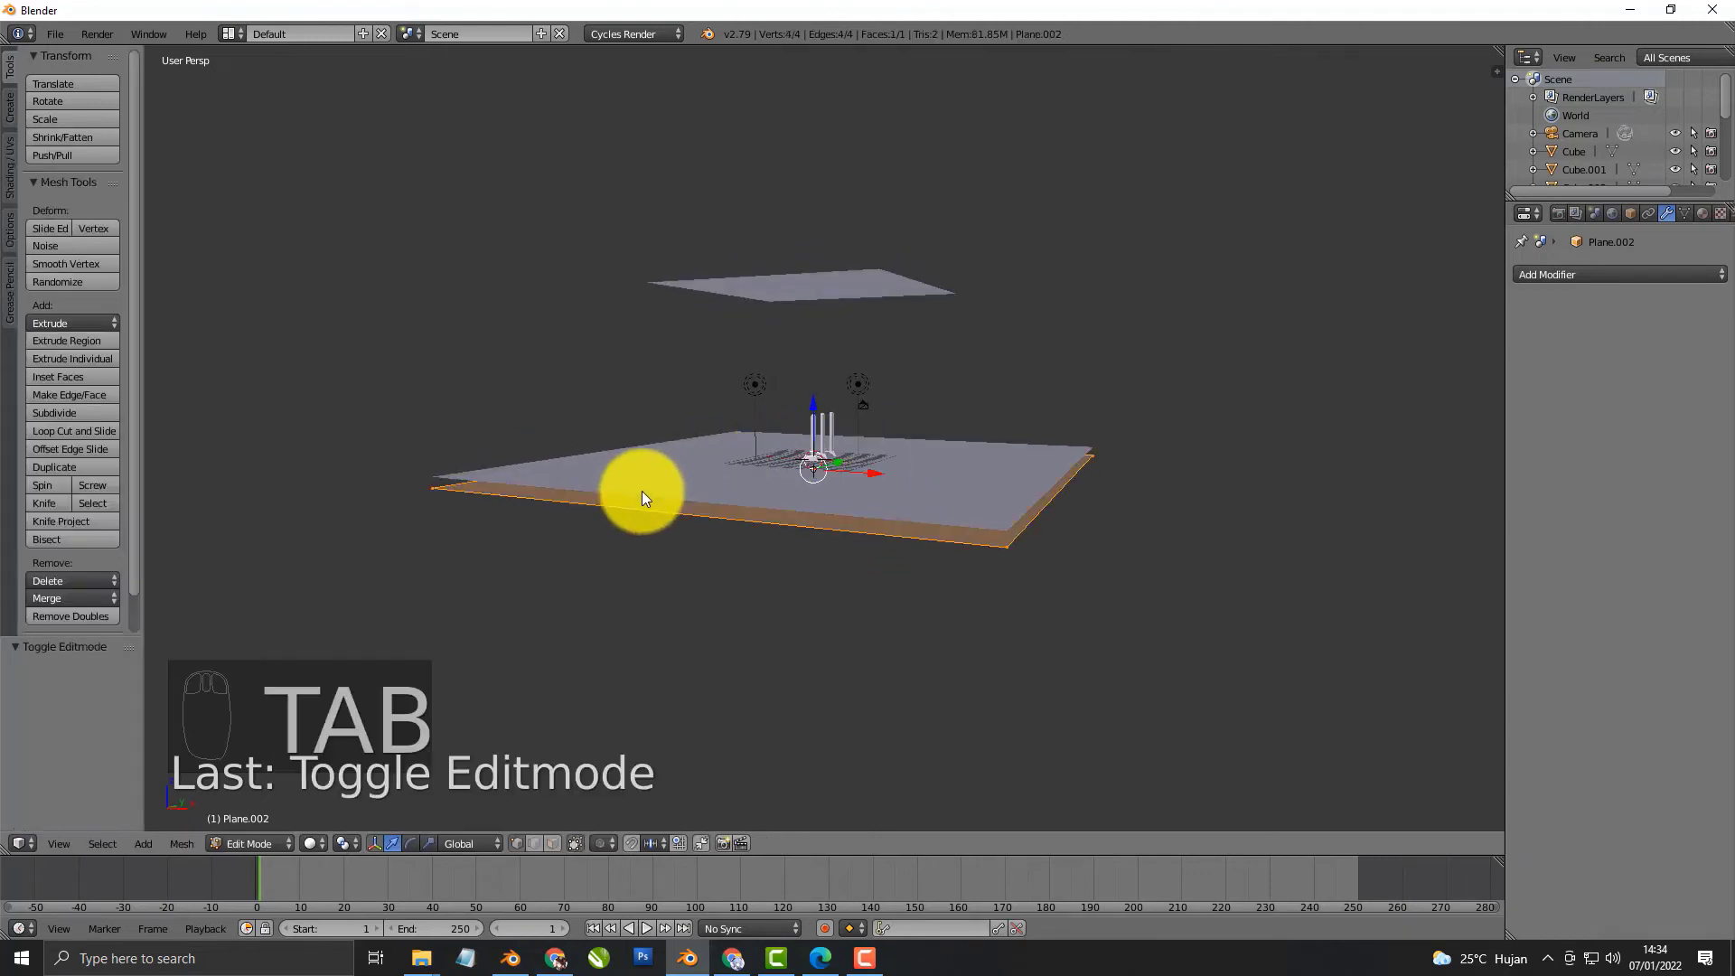
pyautogui.keyDown('shift'); pyautogui.rightClick(993, 556); pyautogui.keyUp('shift')
pyautogui.press('e')
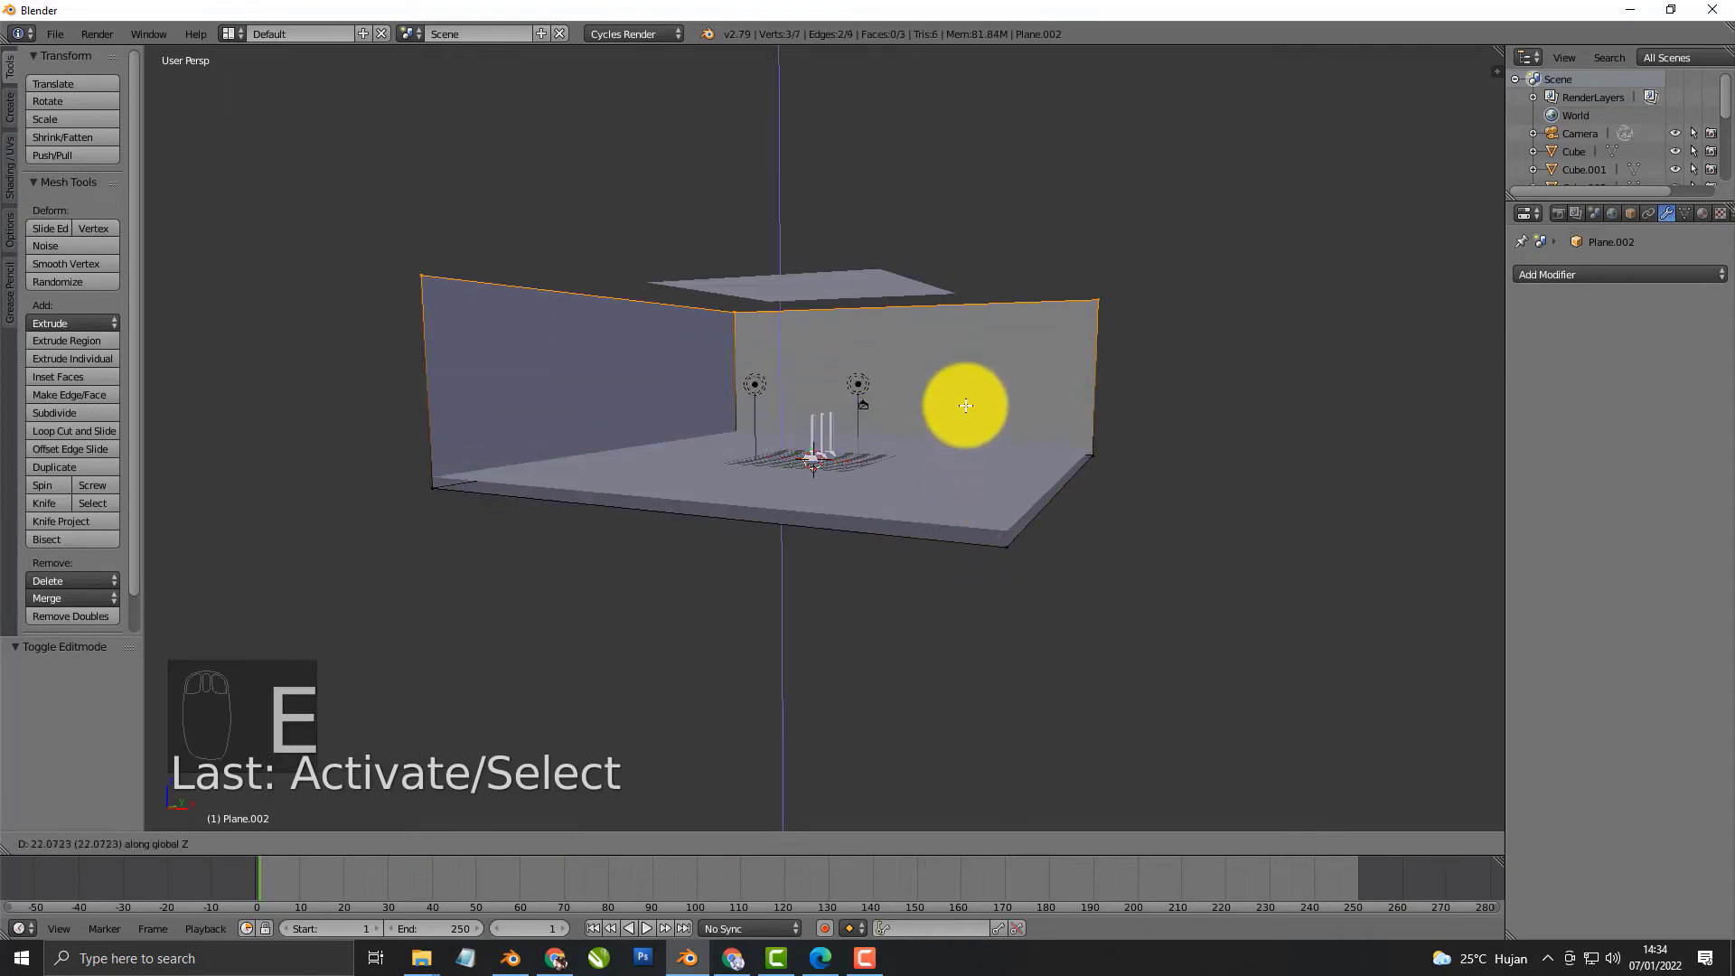
pyautogui.click(965, 387)
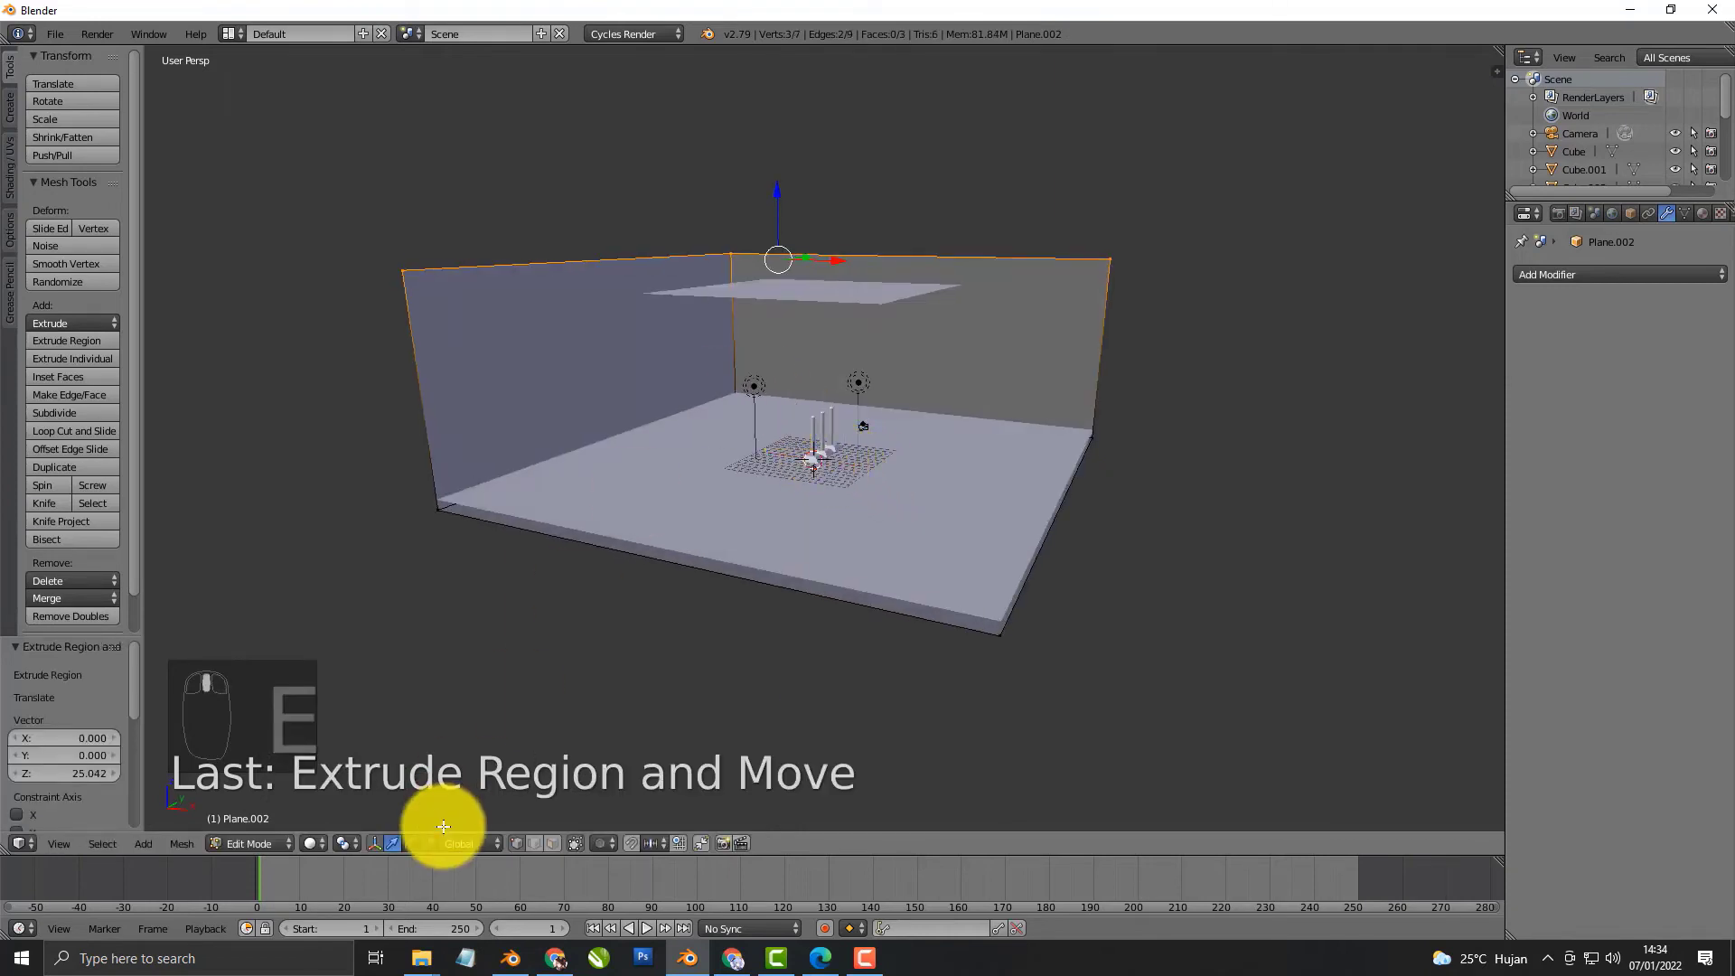
# Bevel the backdrop's two wall-to-floor edges and its vertical corner edge with 6 segments and an amount of about 0.369
pyautogui.keyDown('alt'); pyautogui.rightClick(477, 472); pyautogui.keyUp('alt')
pyautogui.press('z')
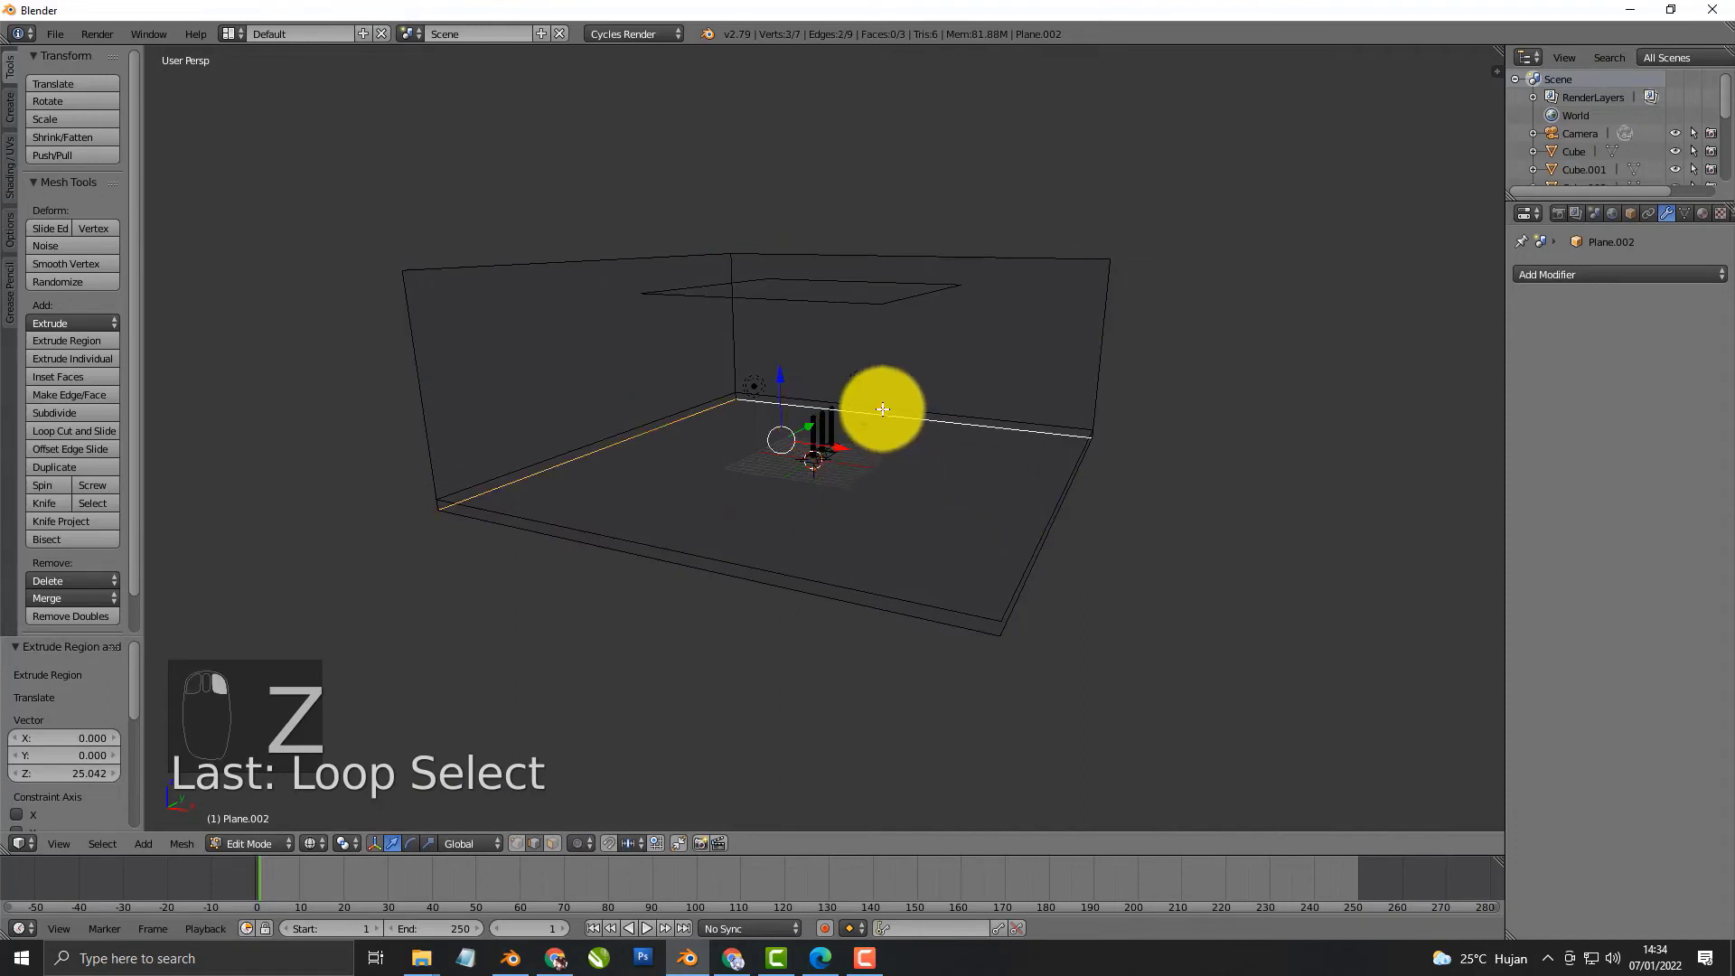
pyautogui.keyDown('shift'); pyautogui.rightClick(739, 357); pyautogui.keyUp('shift')
pyautogui.hotkey('ctrl', 'b')
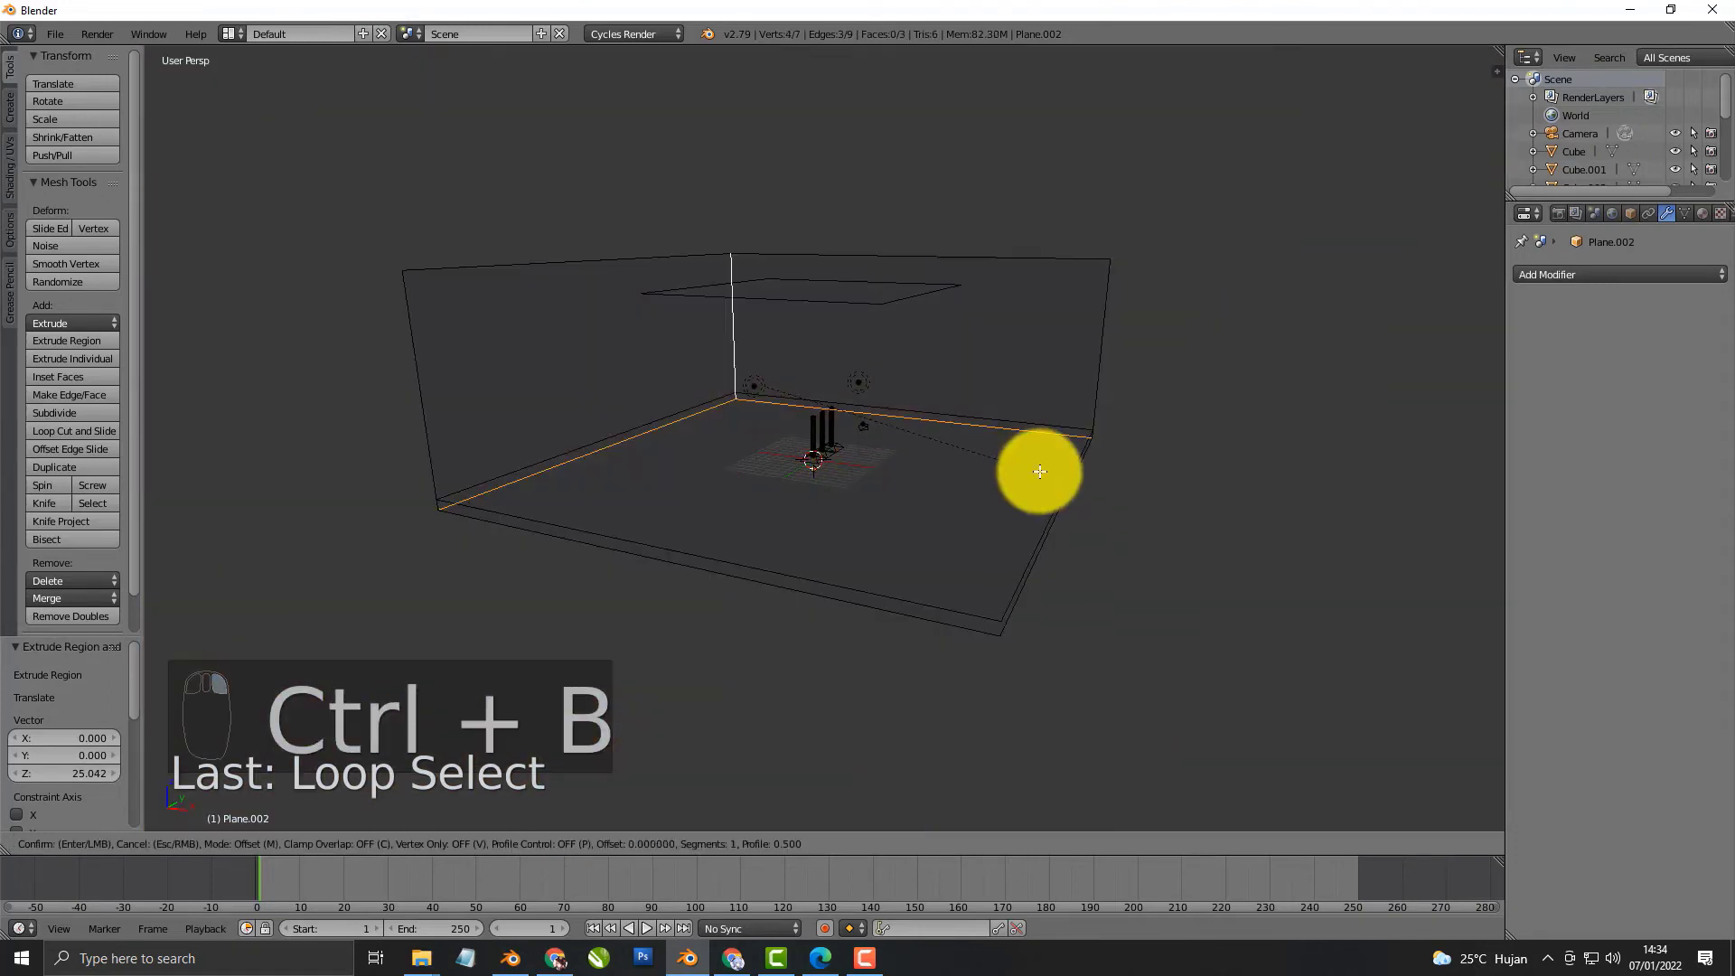
pyautogui.scroll(5, 1073, 492)
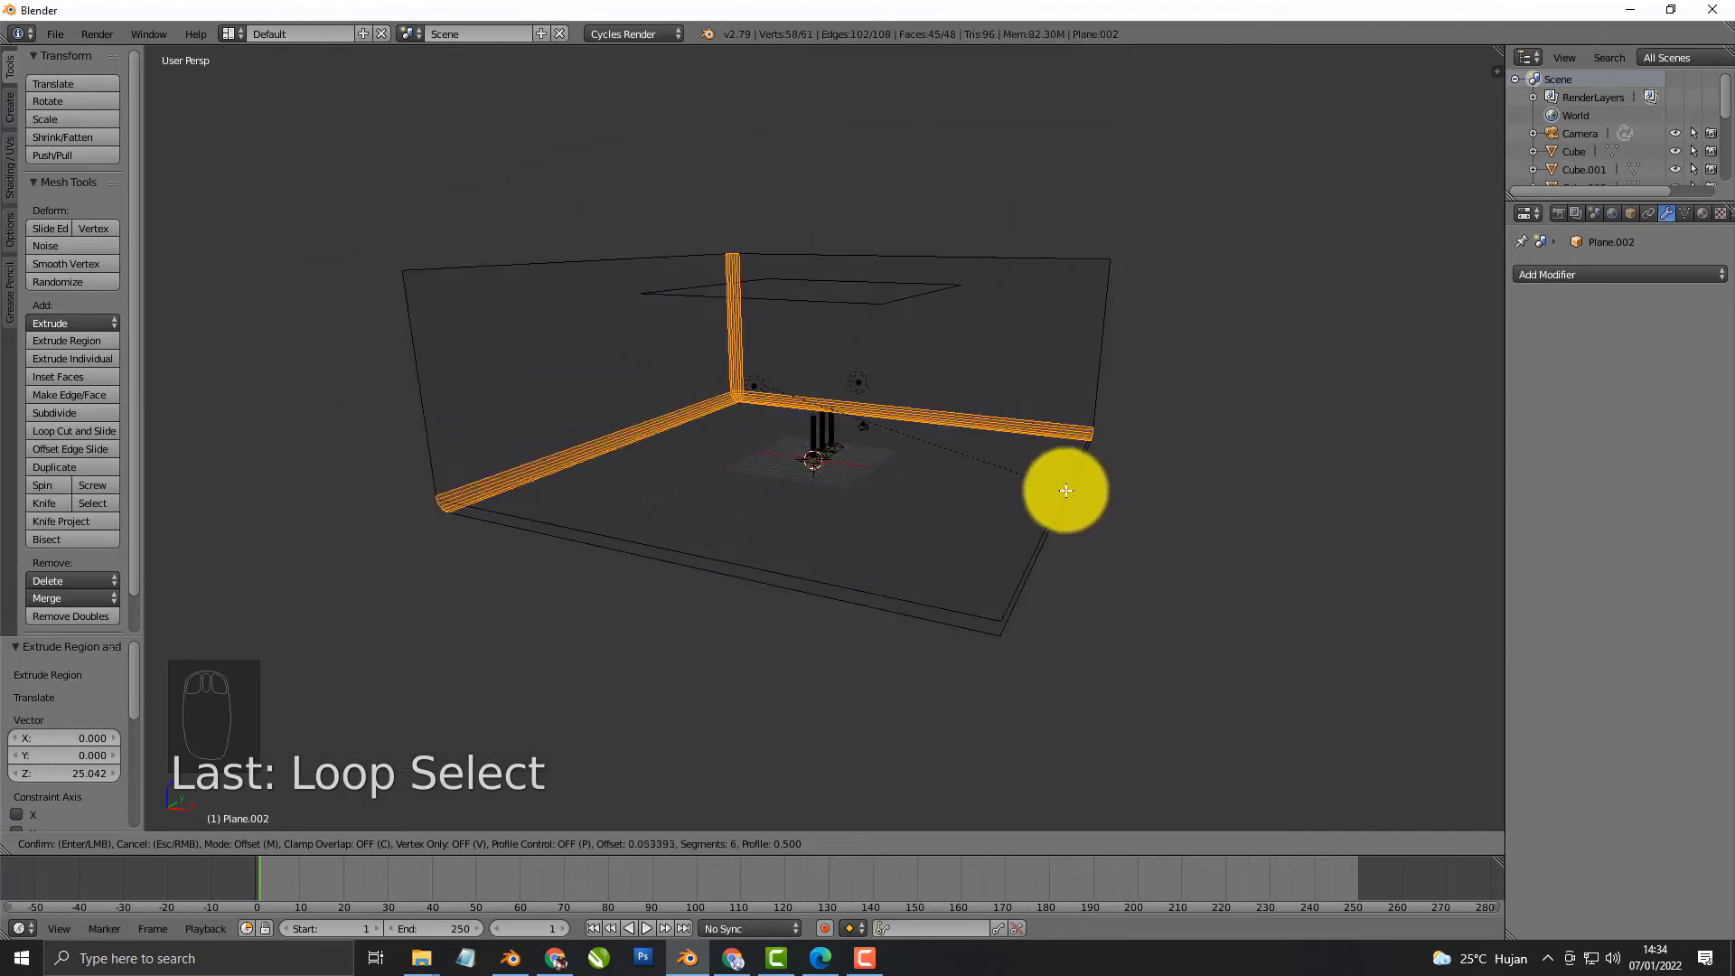
pyautogui.click(1083, 499)
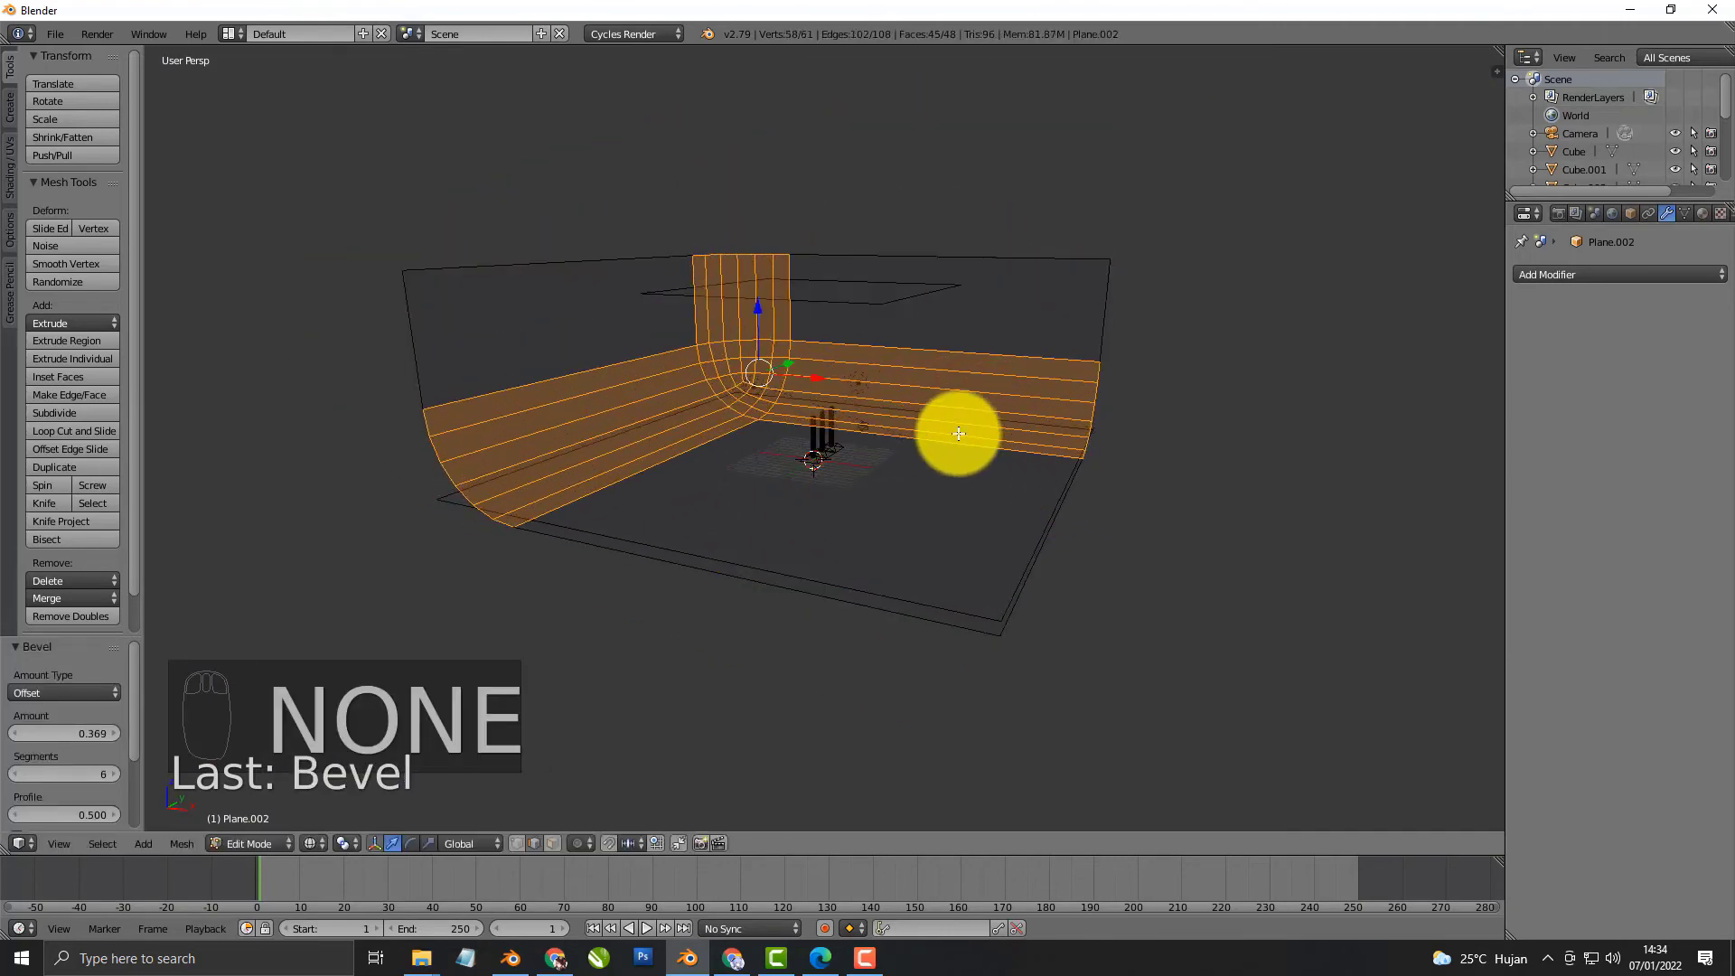
# Leave edit mode, apply smooth shading to the backdrop and inspect it in rendered shading
pyautogui.press('Tab')
pyautogui.click(66, 321)
pyautogui.hotkey('shift', 'z')
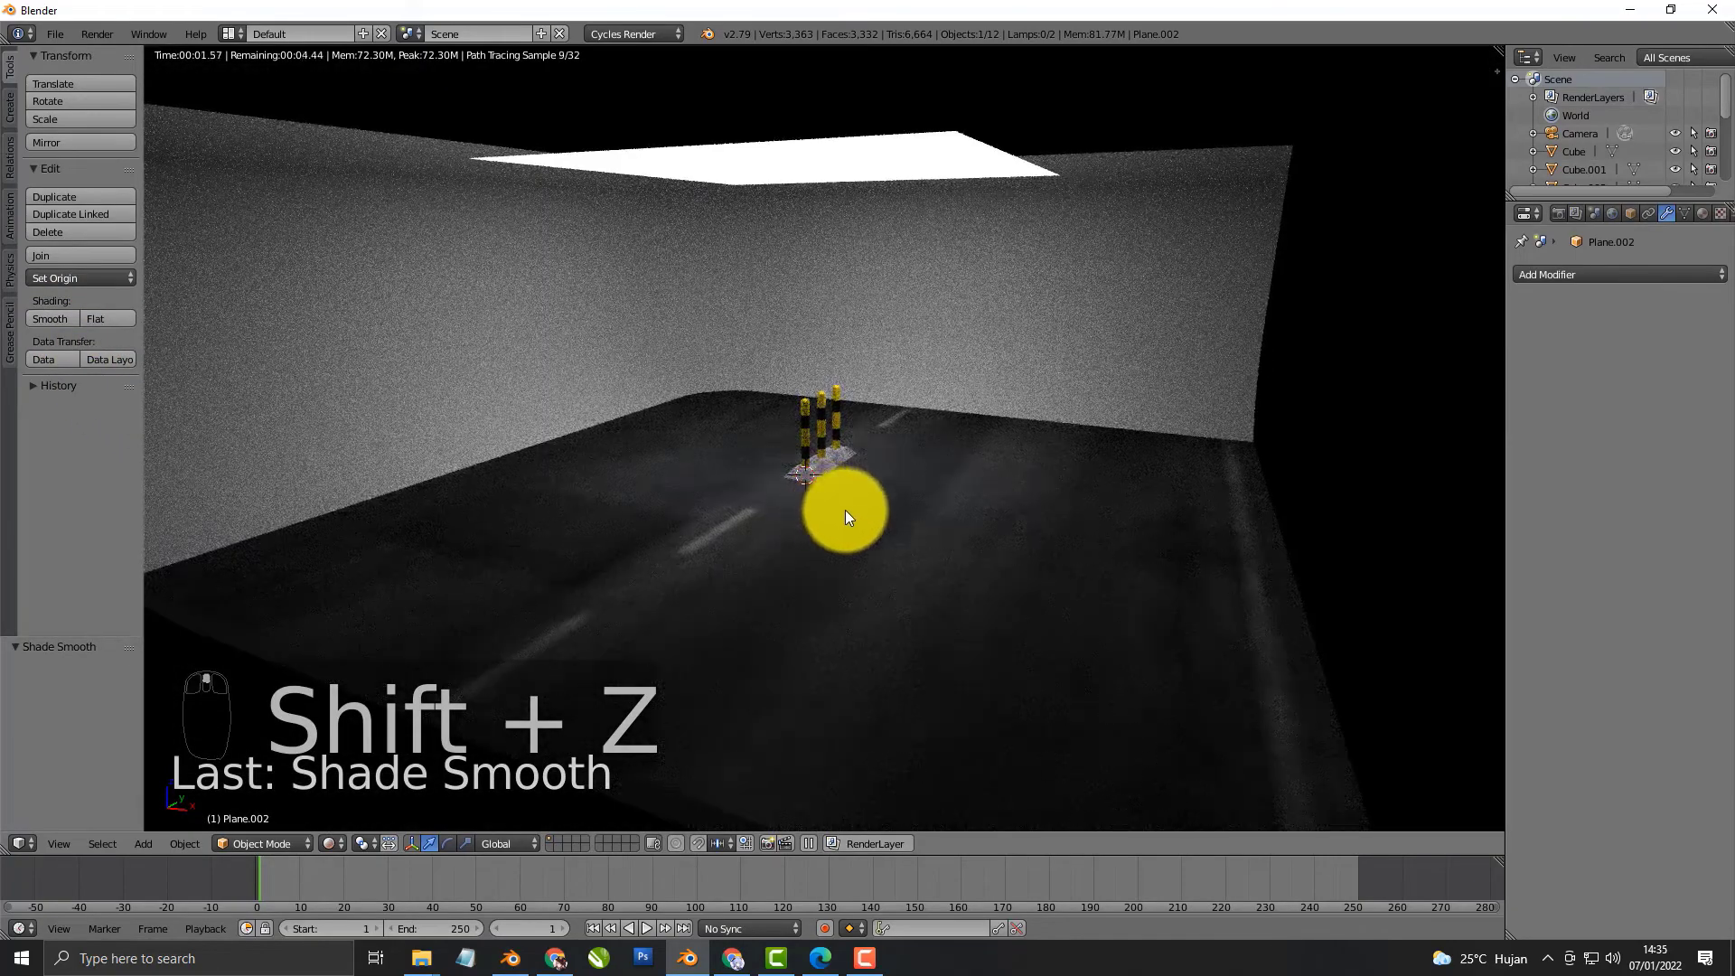
pyautogui.scroll(2, 846, 511)
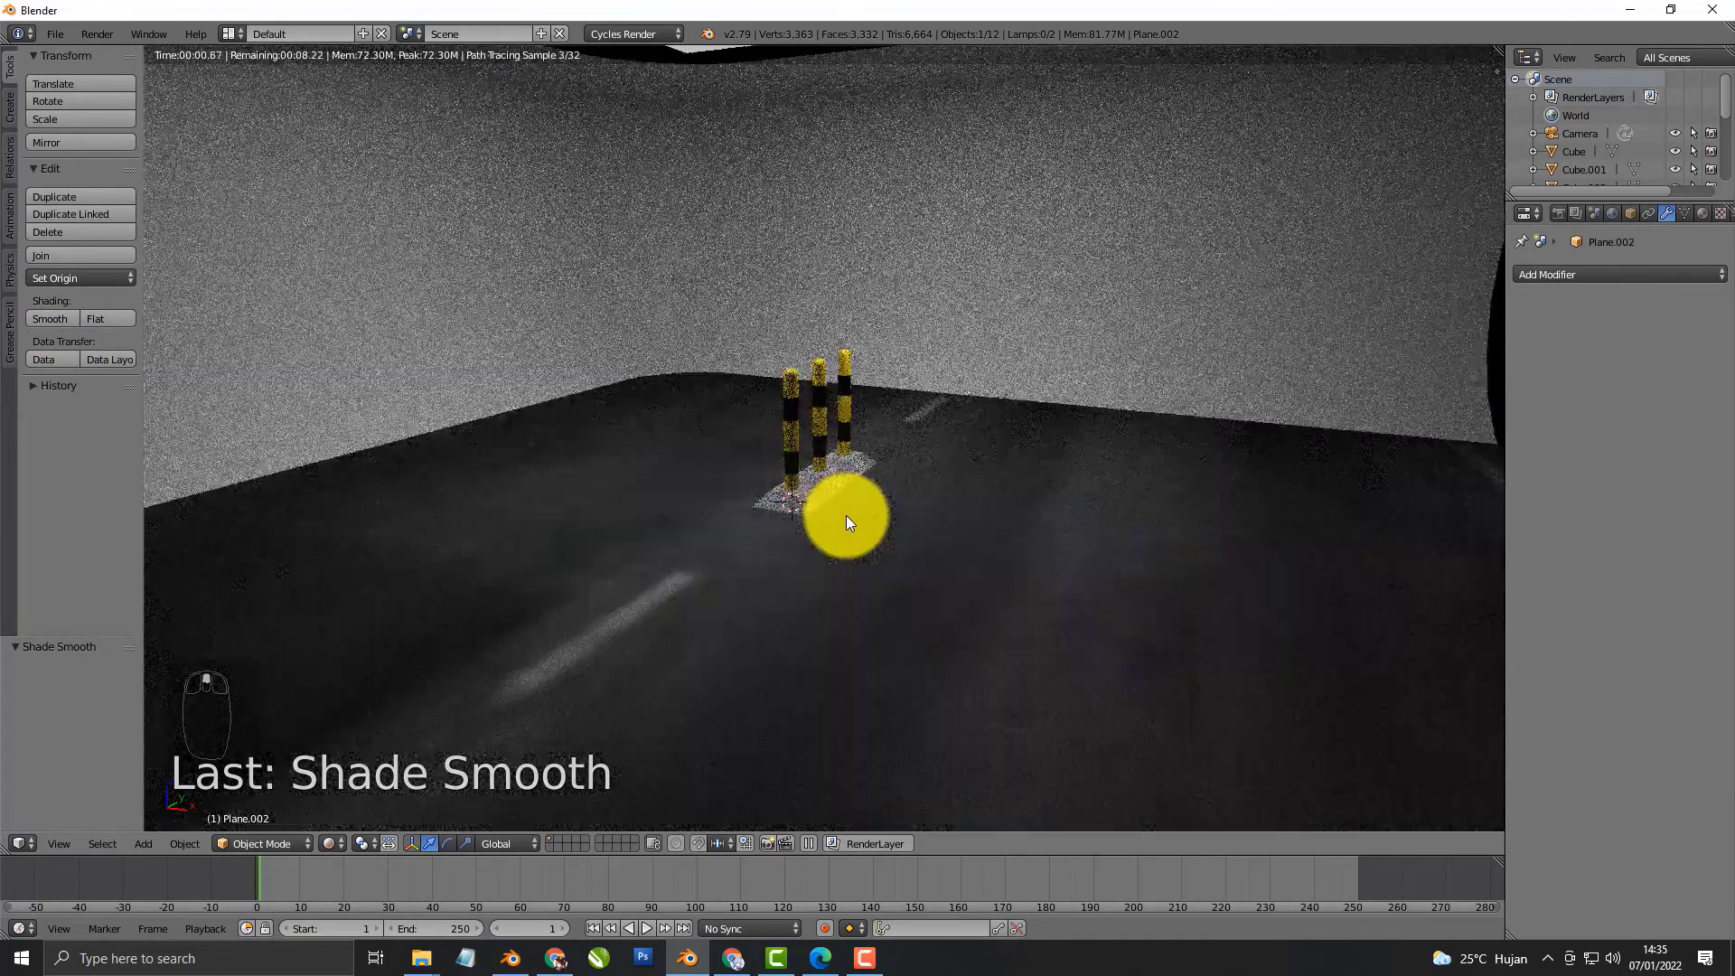
pyautogui.press('KP_0')
pyautogui.press('KP_0')
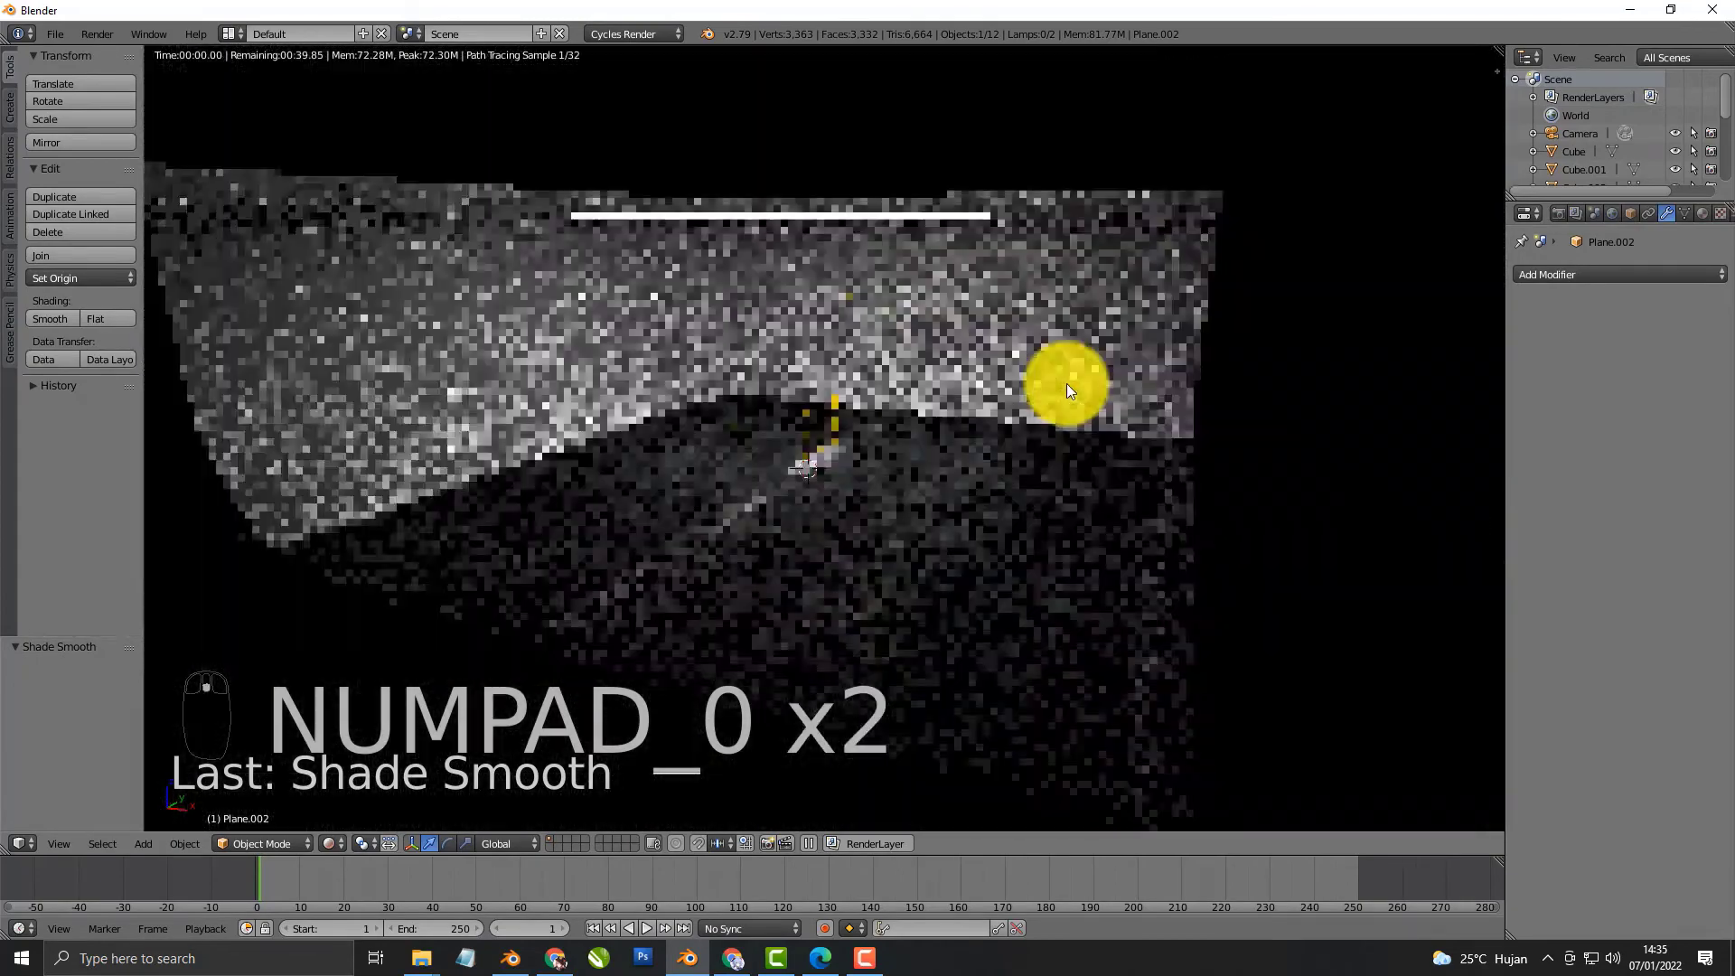
# Scale the backdrop by 10 along X and Y only, excluding Z
pyautogui.press('z')
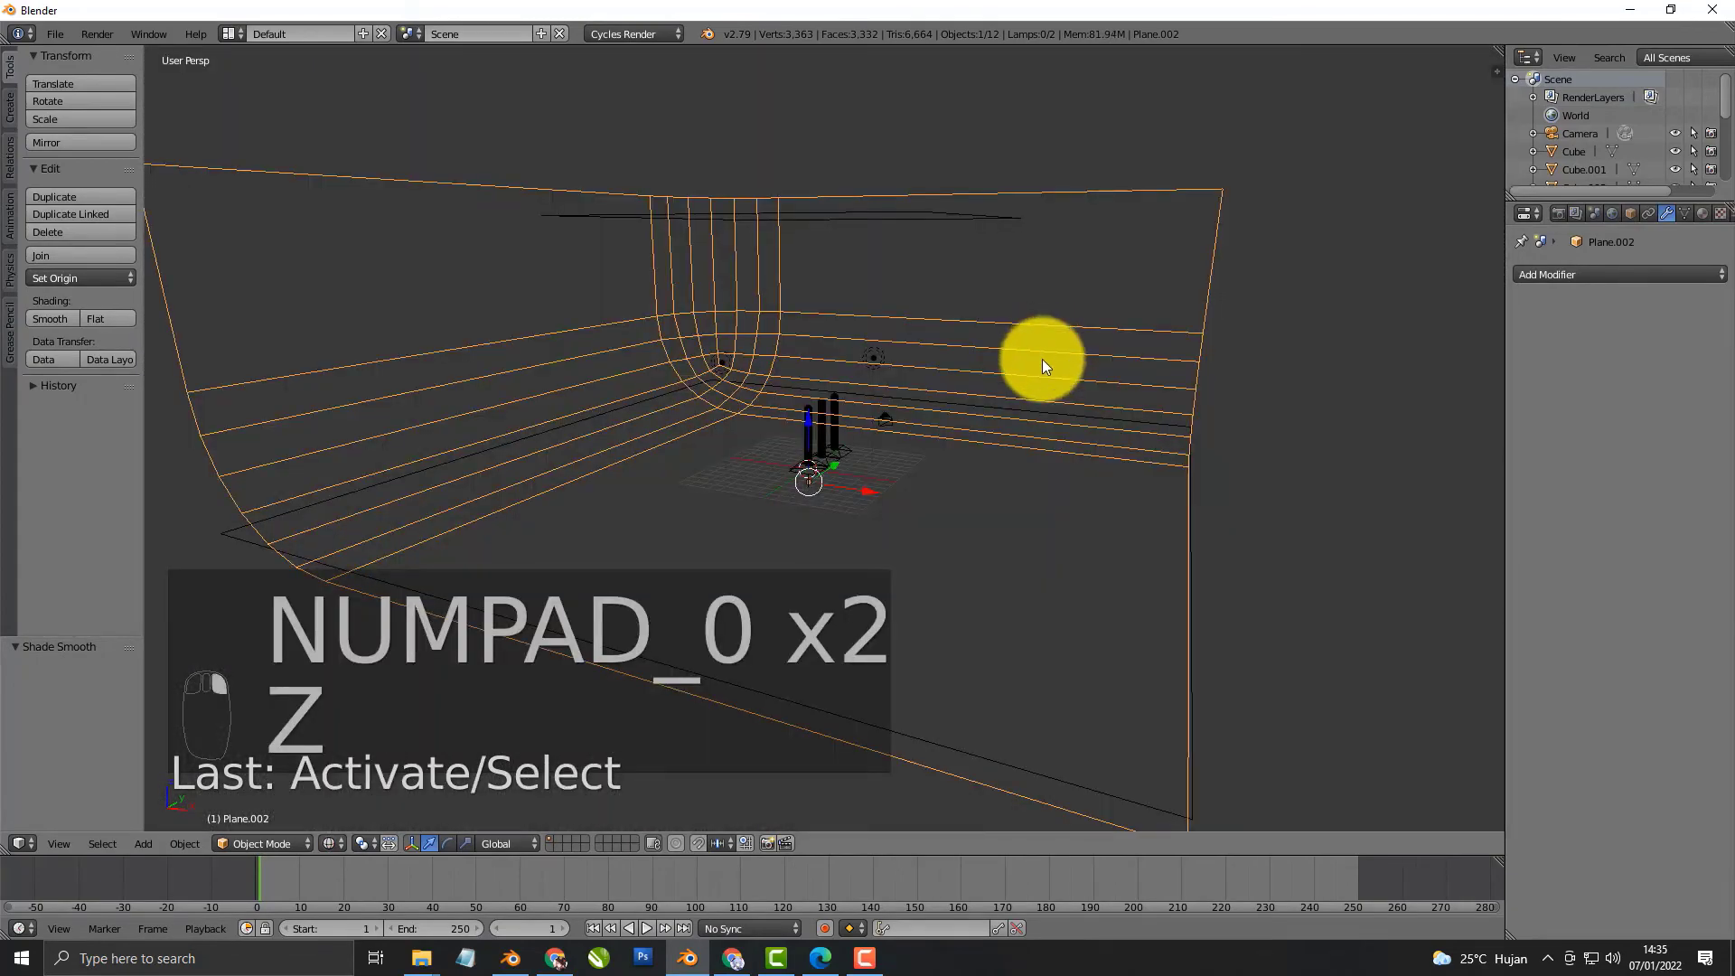
pyautogui.press('s')
pyautogui.rightClick(1043, 382)
pyautogui.rightClick(1022, 373)
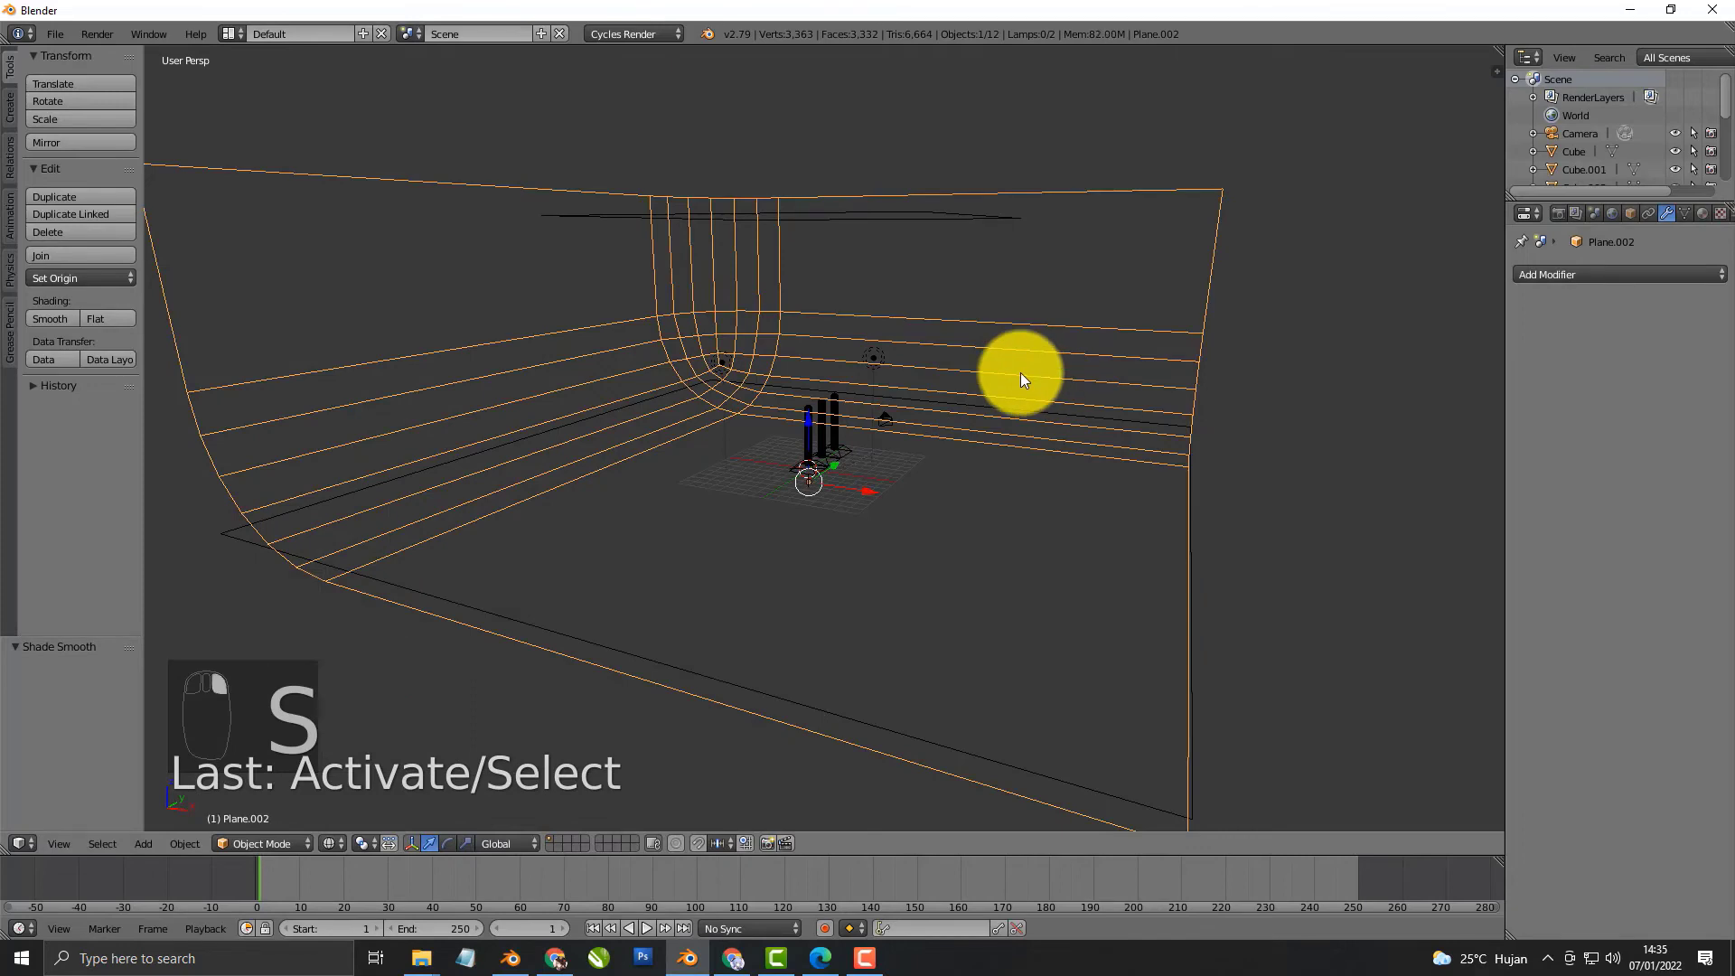
pyautogui.press('s')
pyautogui.hotkey('shift', 'z')
pyautogui.write('10')
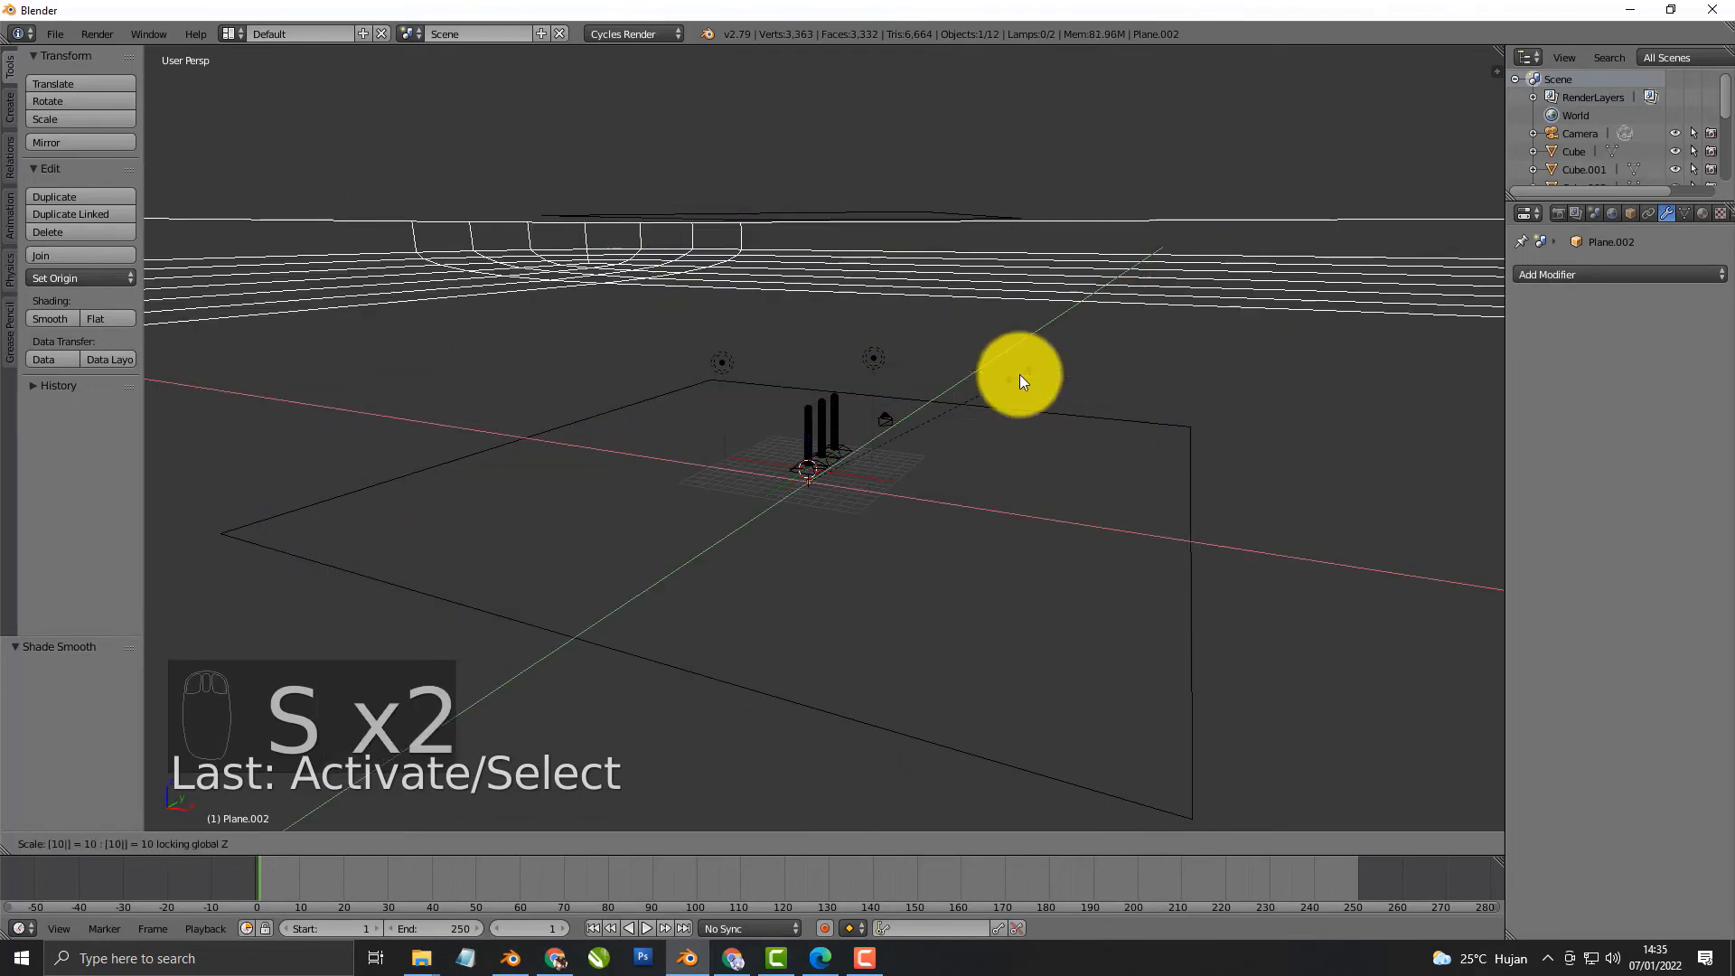
pyautogui.click(1020, 374)
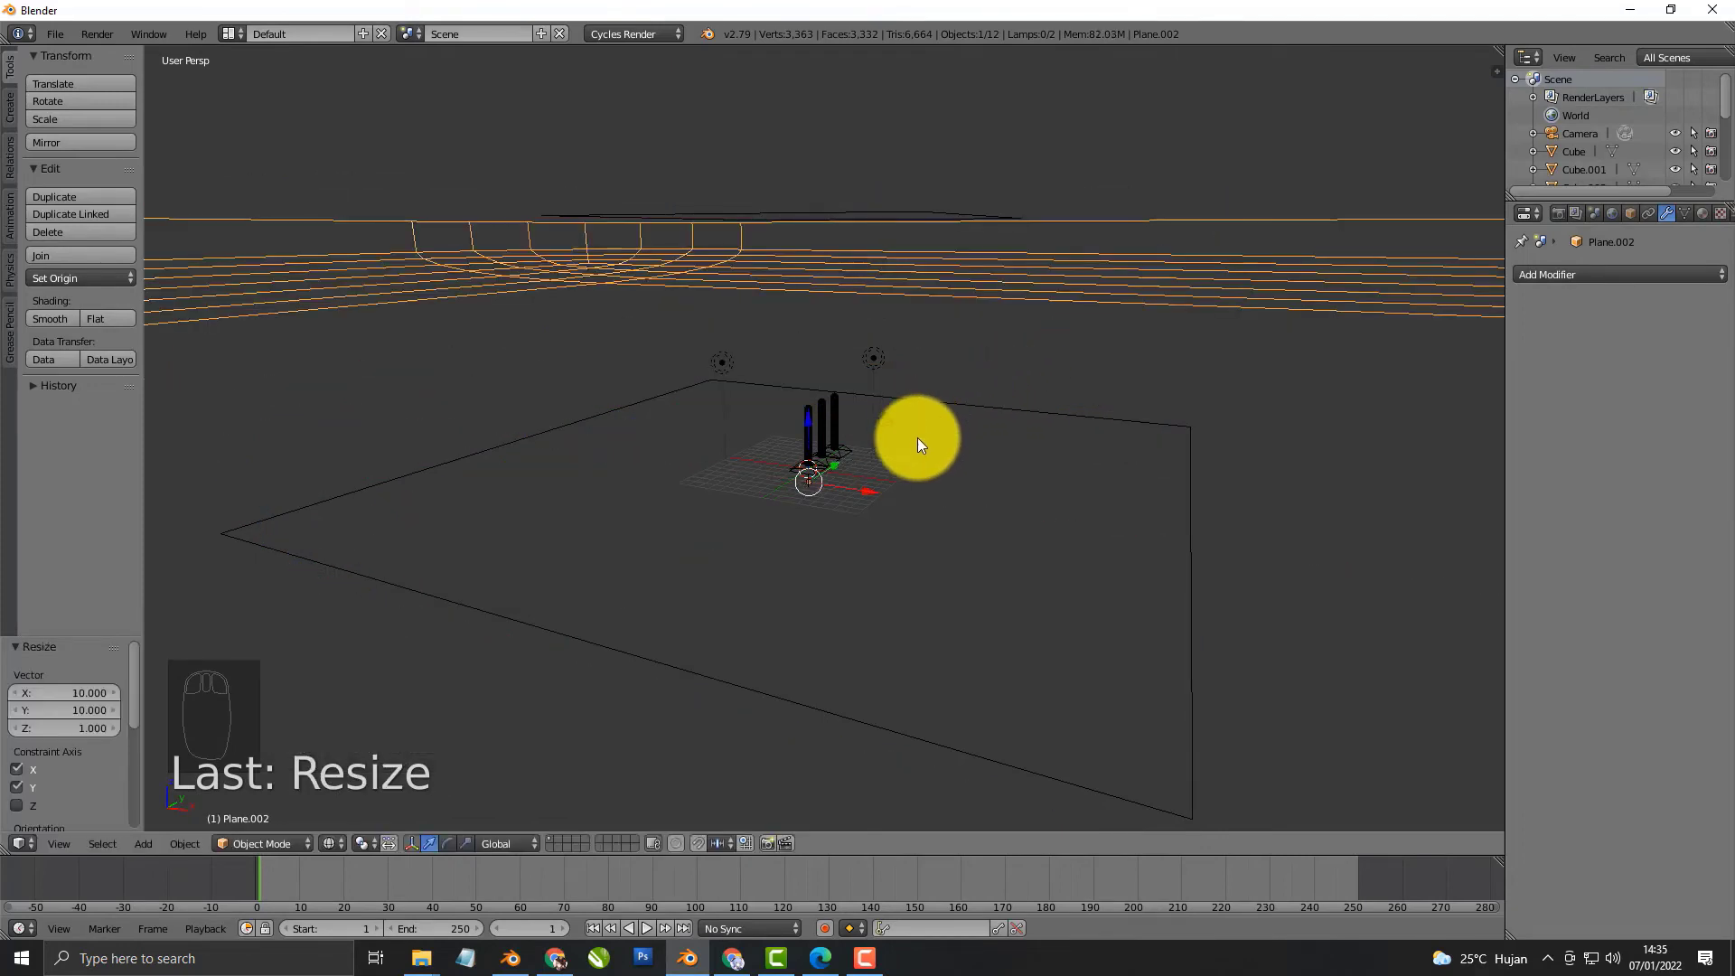
# Change the World background color to a dark purple with the rendered camera view showing
pyautogui.press('KP_0')
pyautogui.hotkey('shift', 'z')
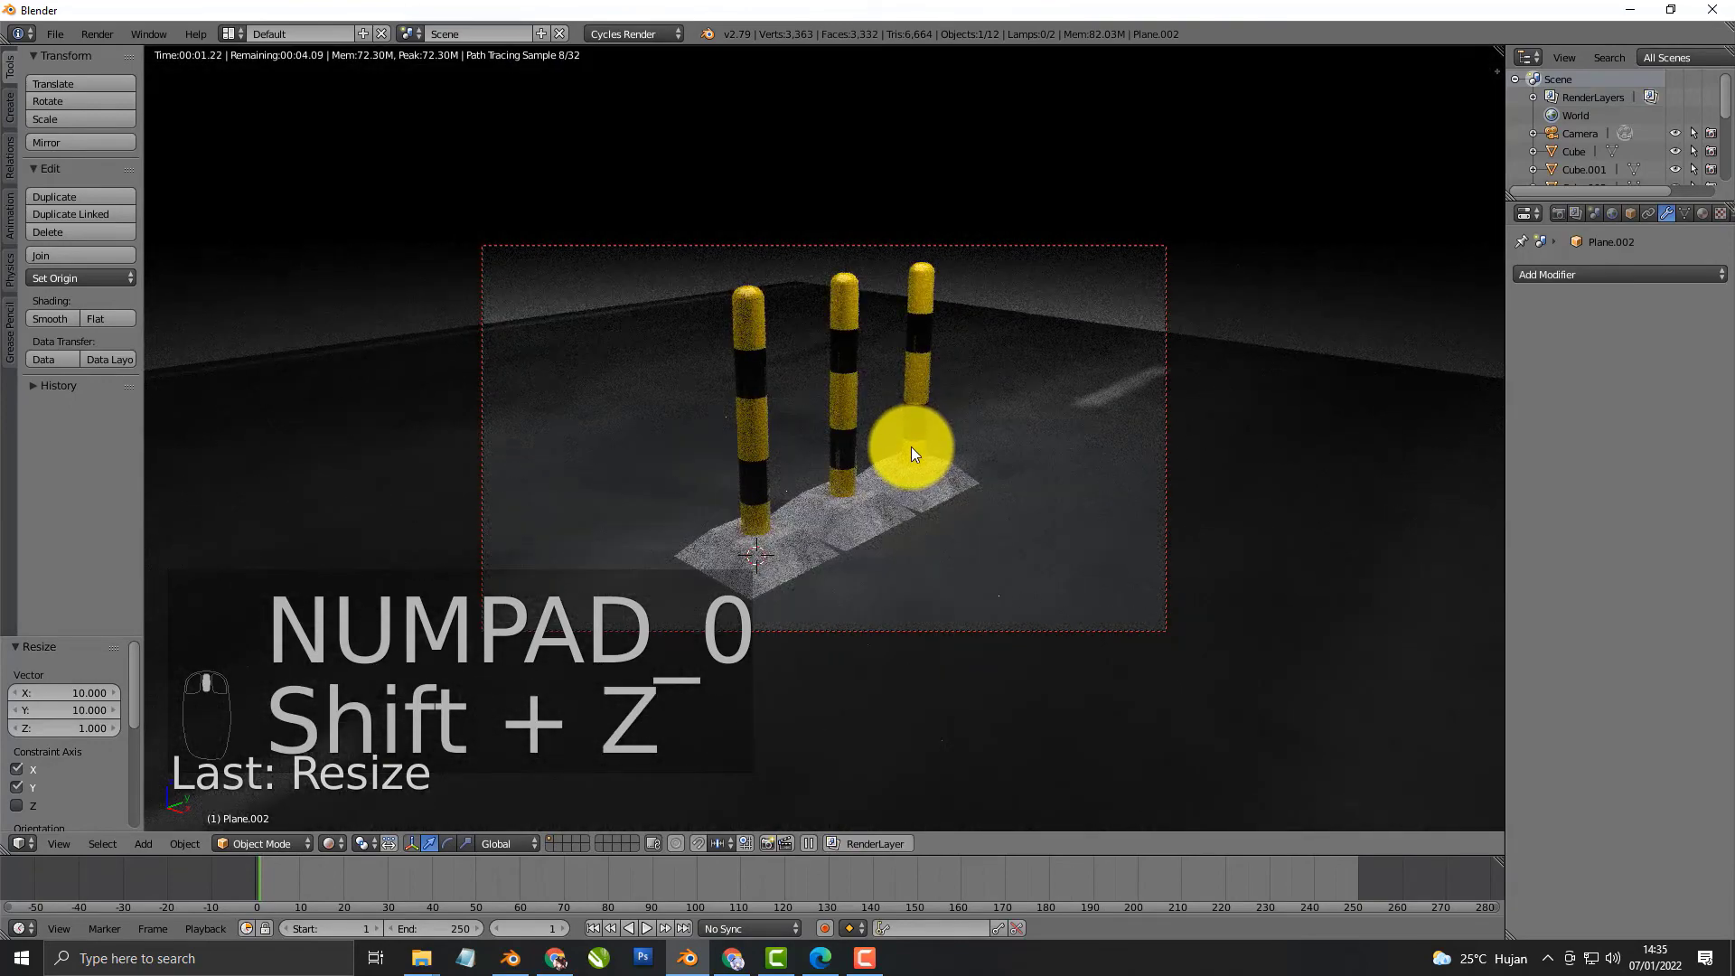
pyautogui.click(1612, 213)
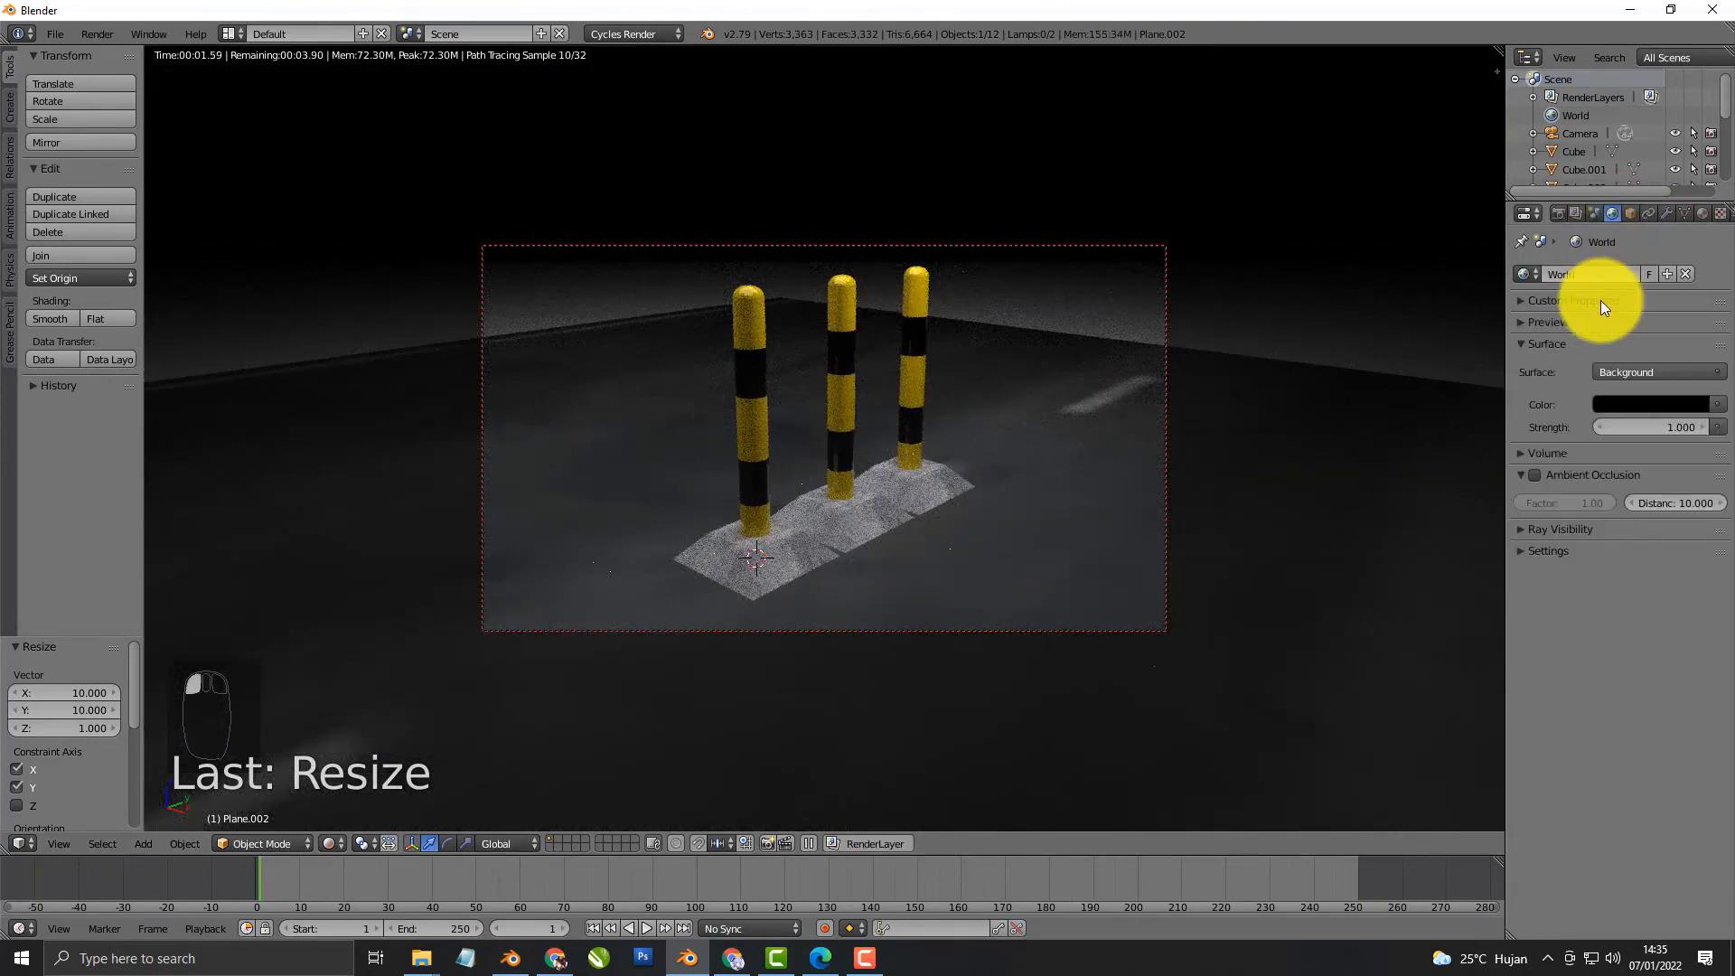
pyautogui.click(1624, 404)
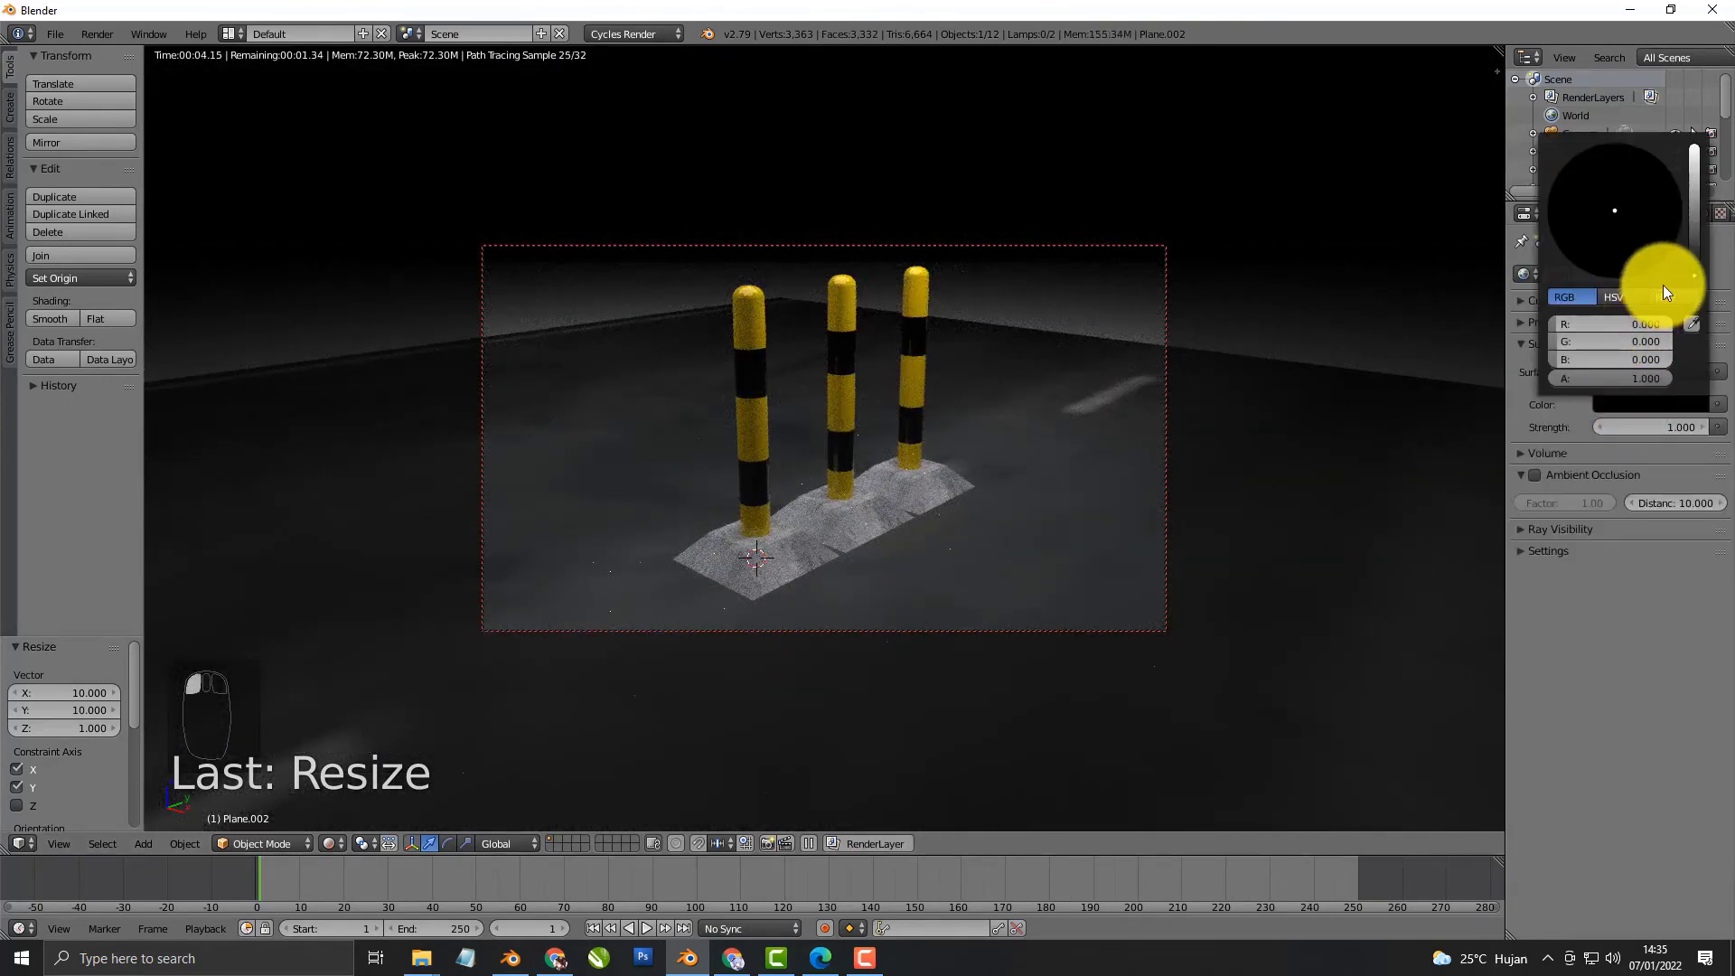
pyautogui.moveTo(1695, 263); pyautogui.dragTo(1637, 207)
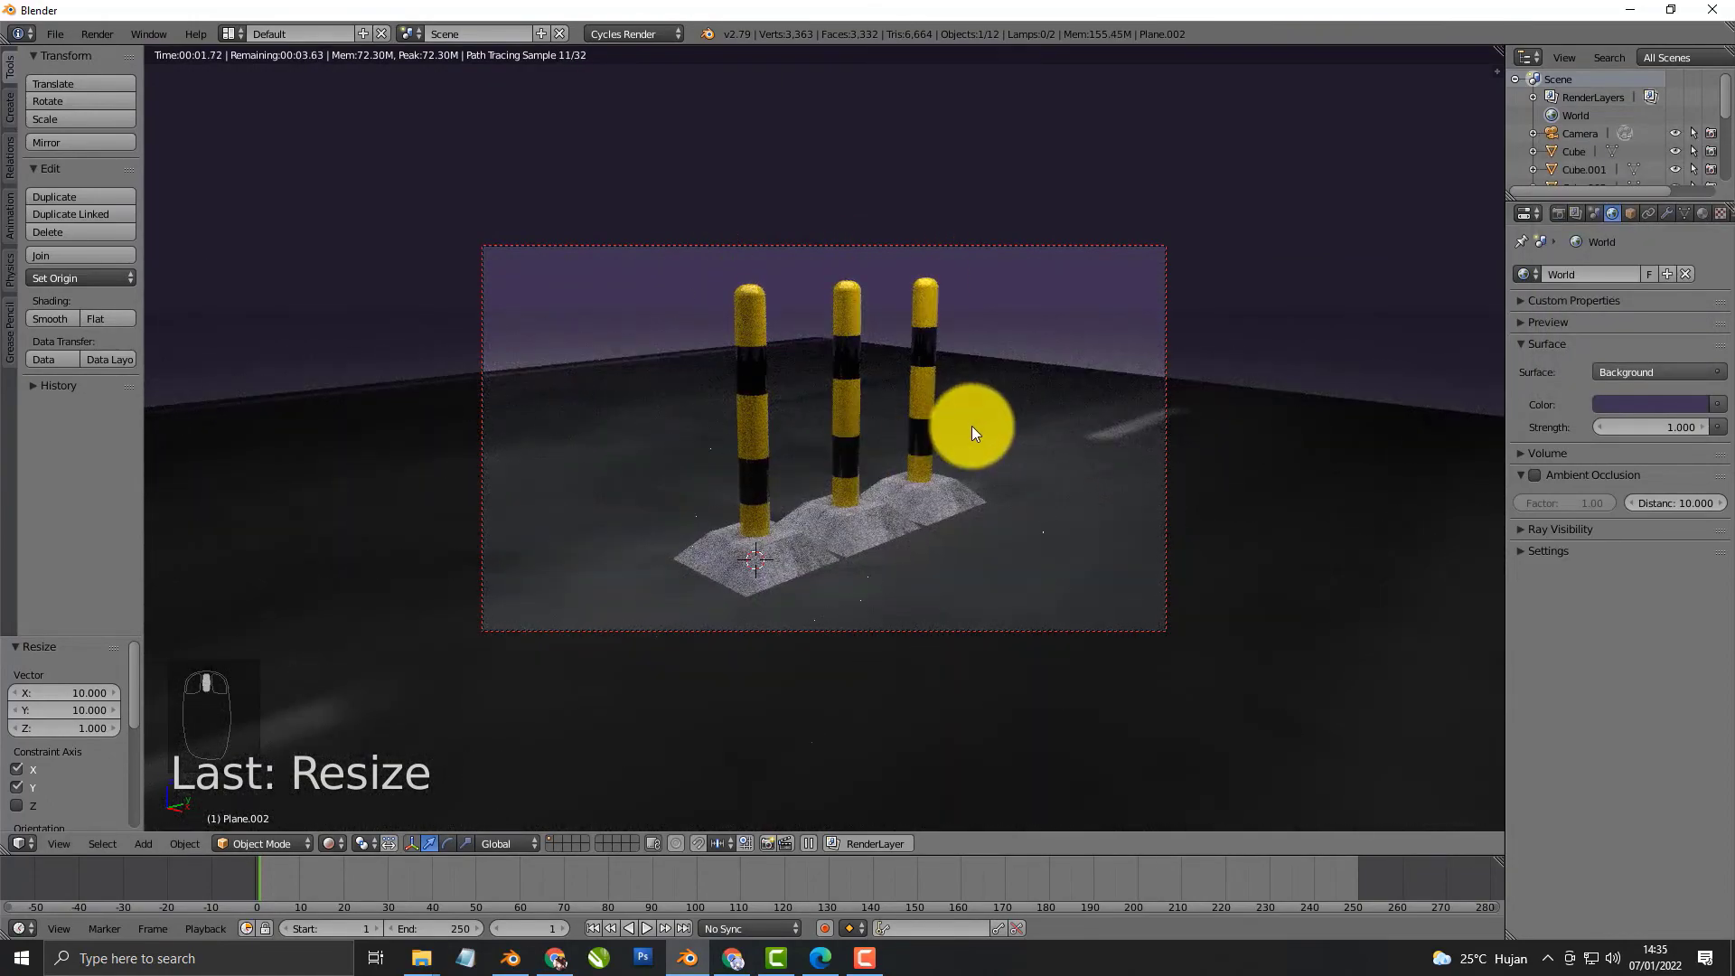
# Duplicate the asphalt road plane 59 units along Y to extend the road, and check the camera view in rendered shading
pyautogui.press('KP_0')
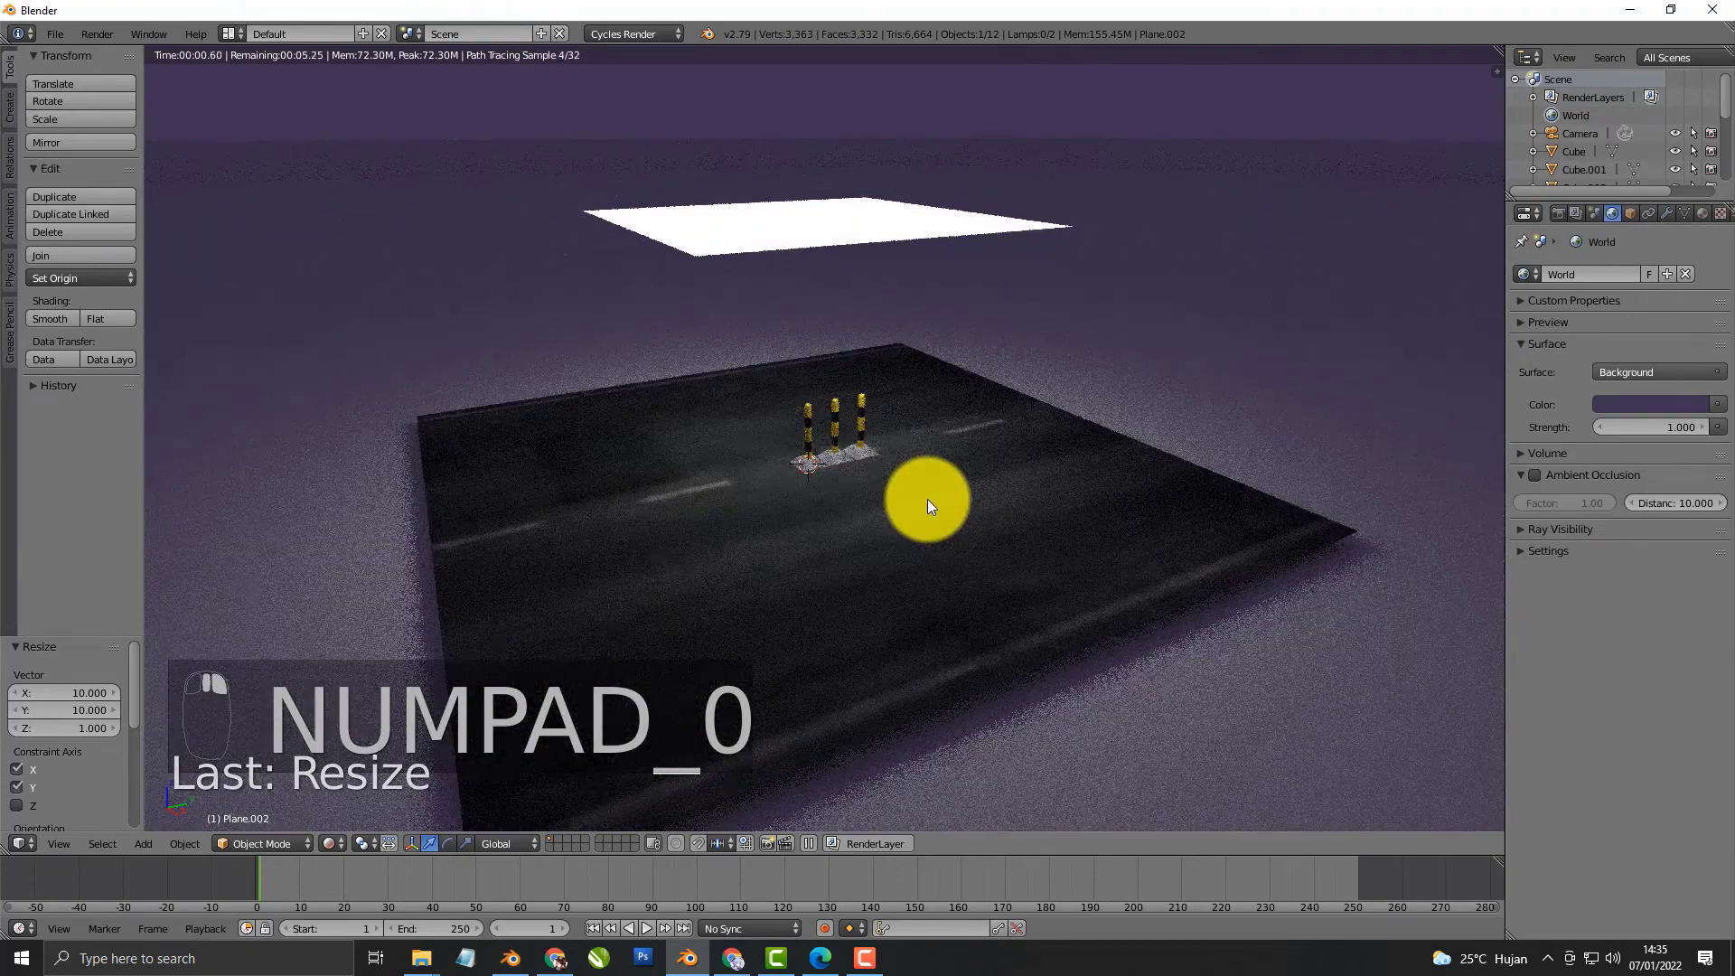
pyautogui.press('z')
pyautogui.press('z')
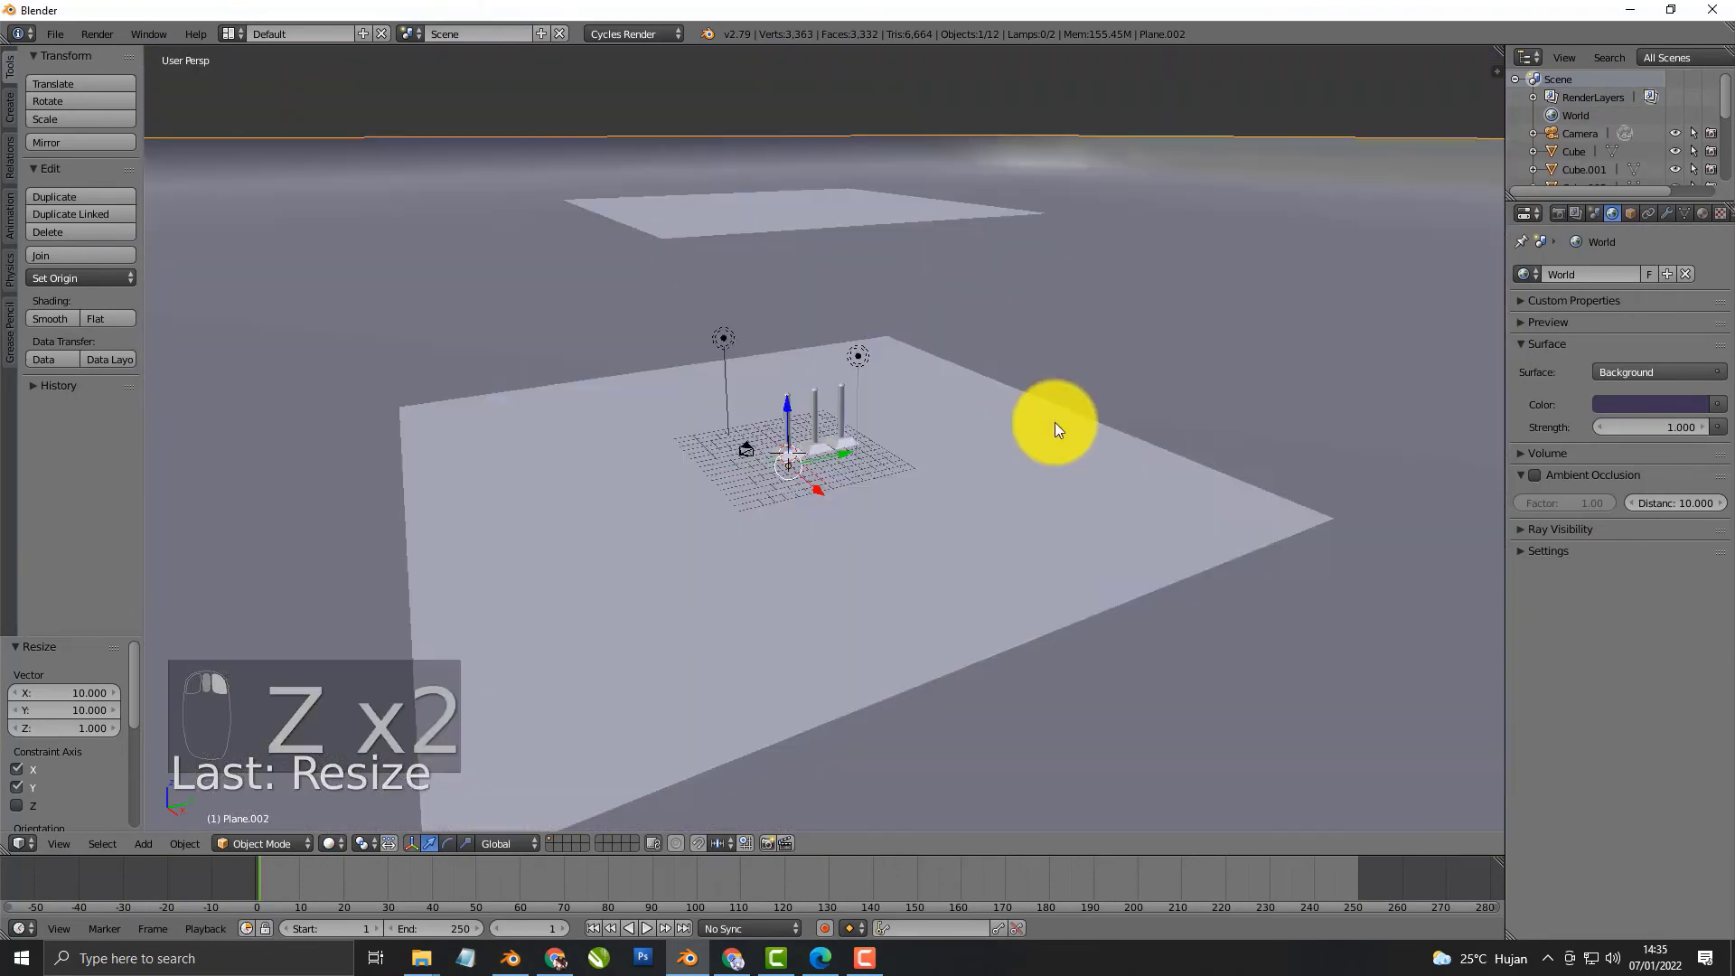
pyautogui.rightClick(1055, 421)
pyautogui.scroll(-6, 786, 520)
pyautogui.hotkey('shift', 'd')
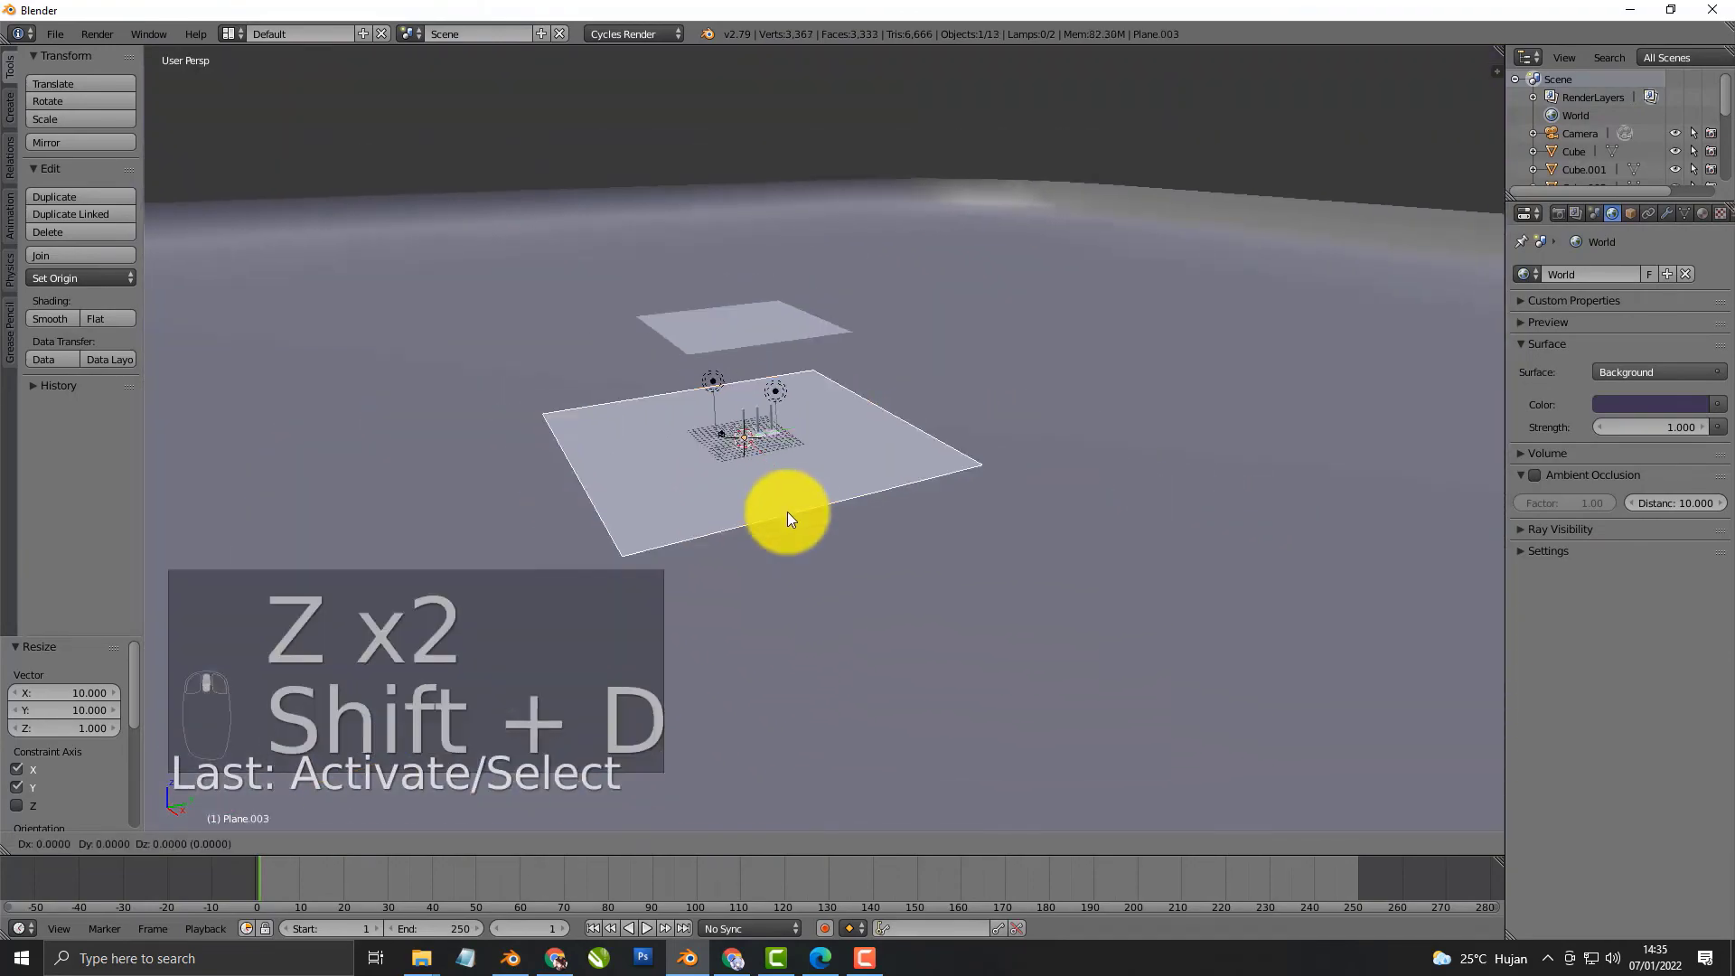
pyautogui.press('y')
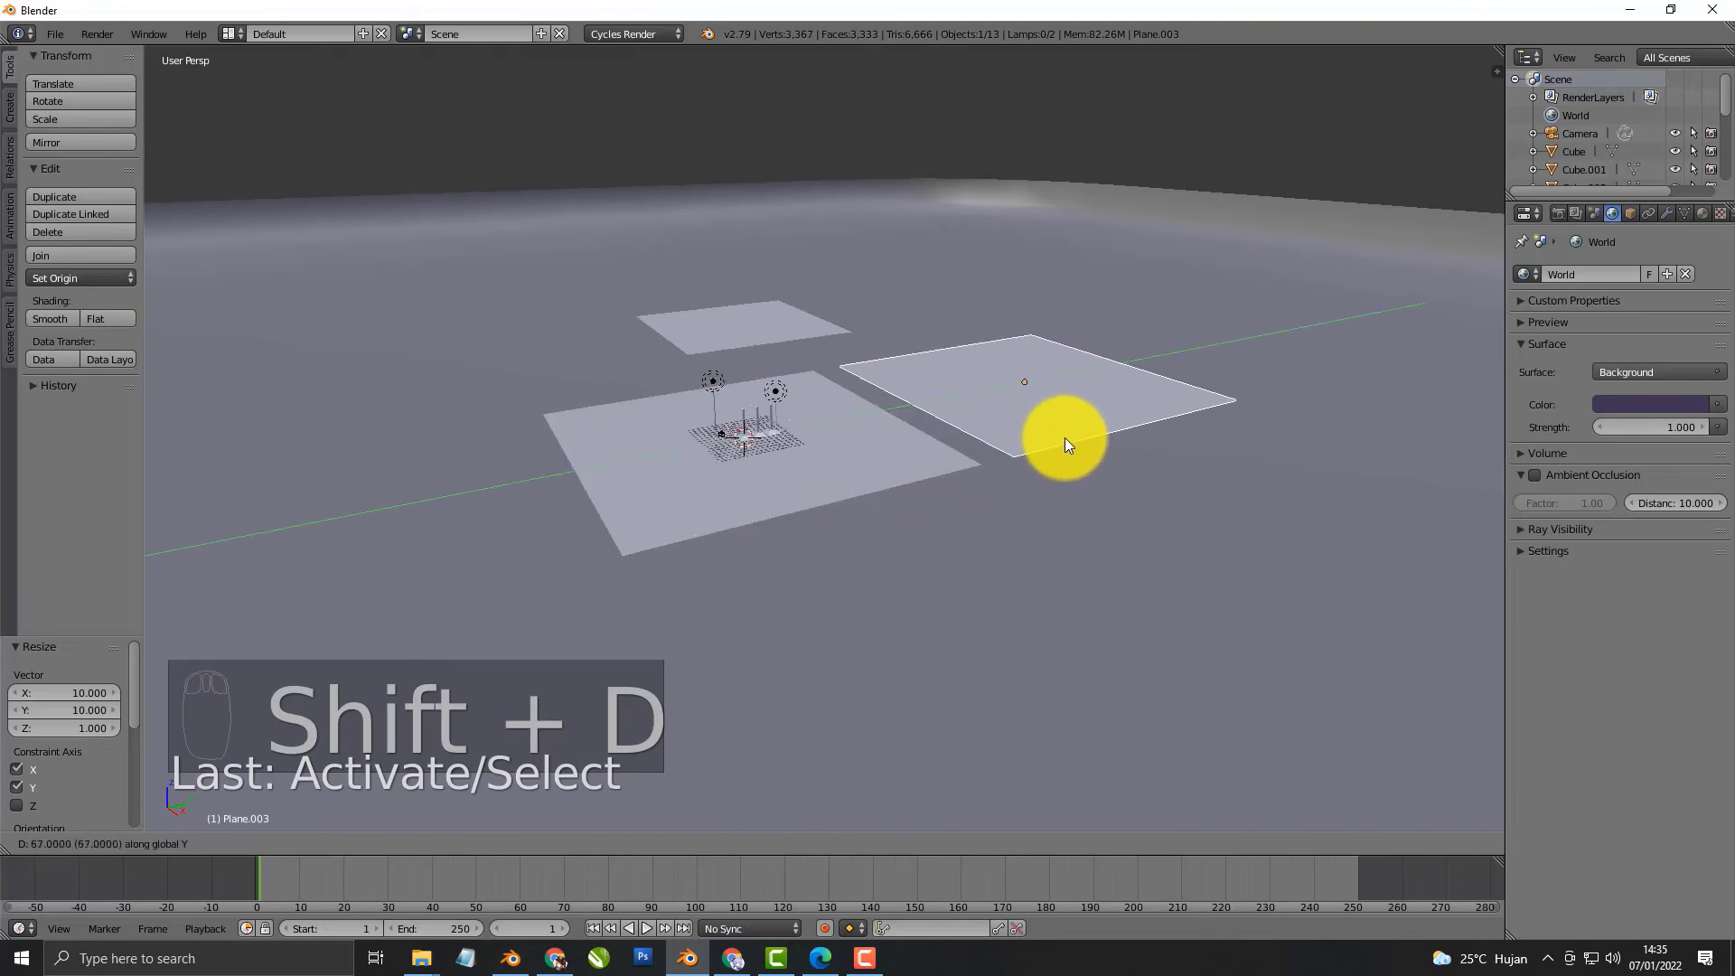
pyautogui.click(986, 470)
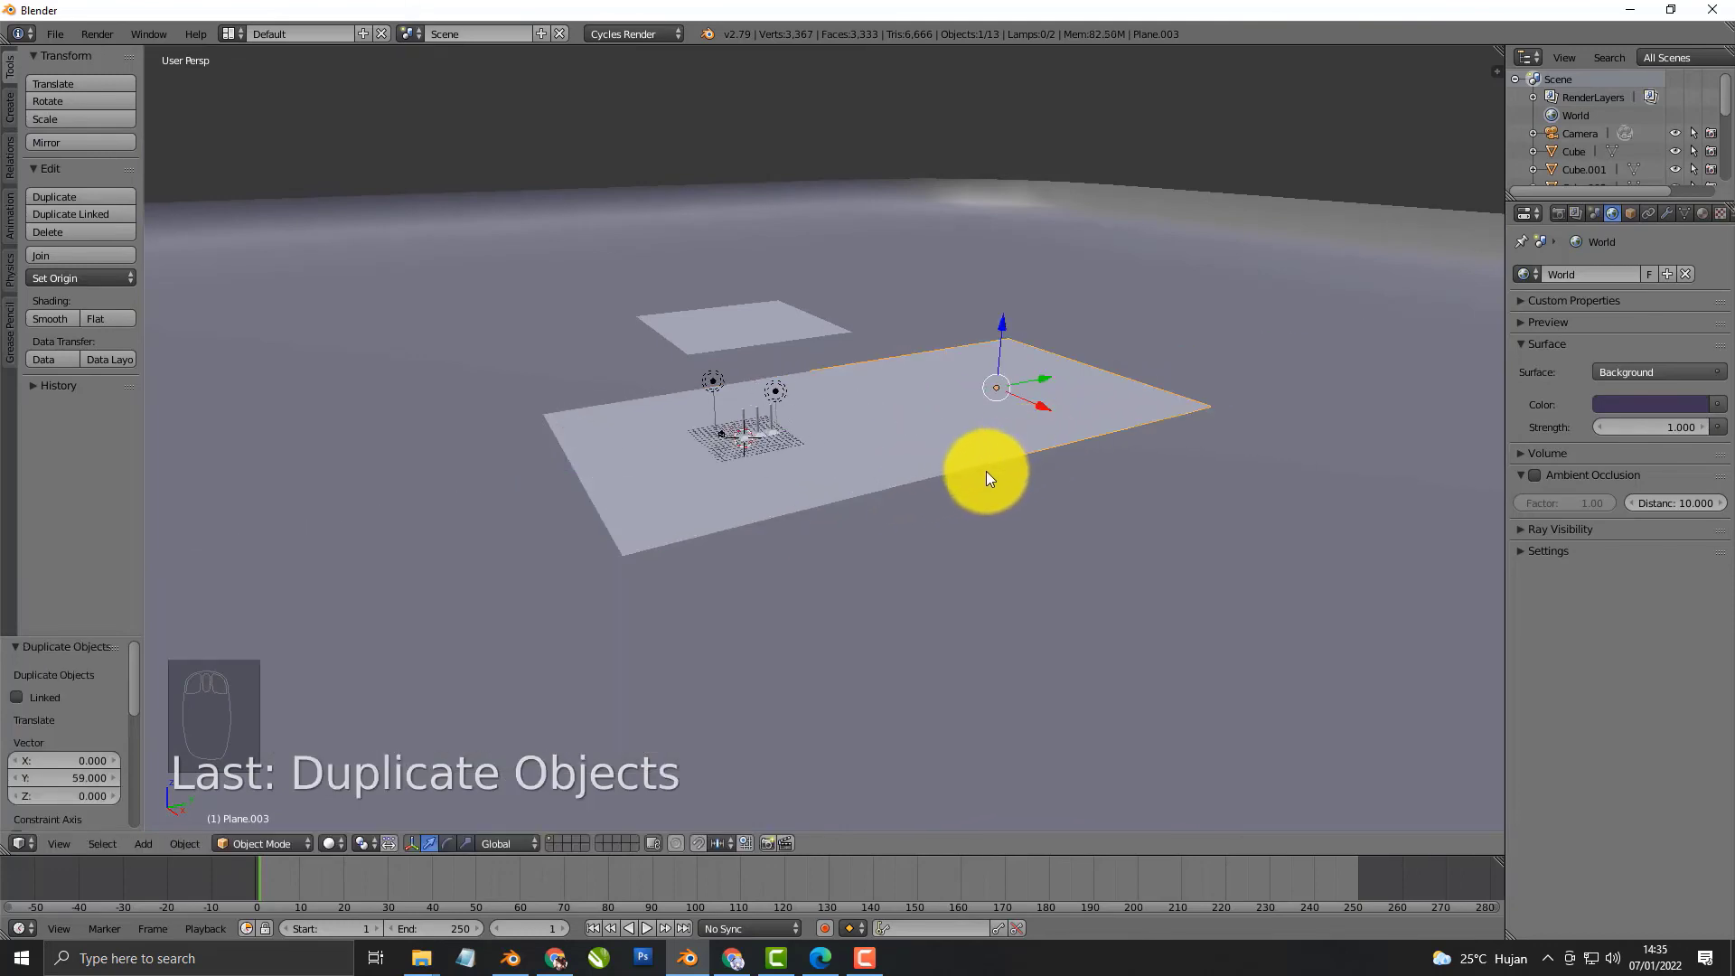
pyautogui.scroll(3, 949, 483)
pyautogui.press('KP_0')
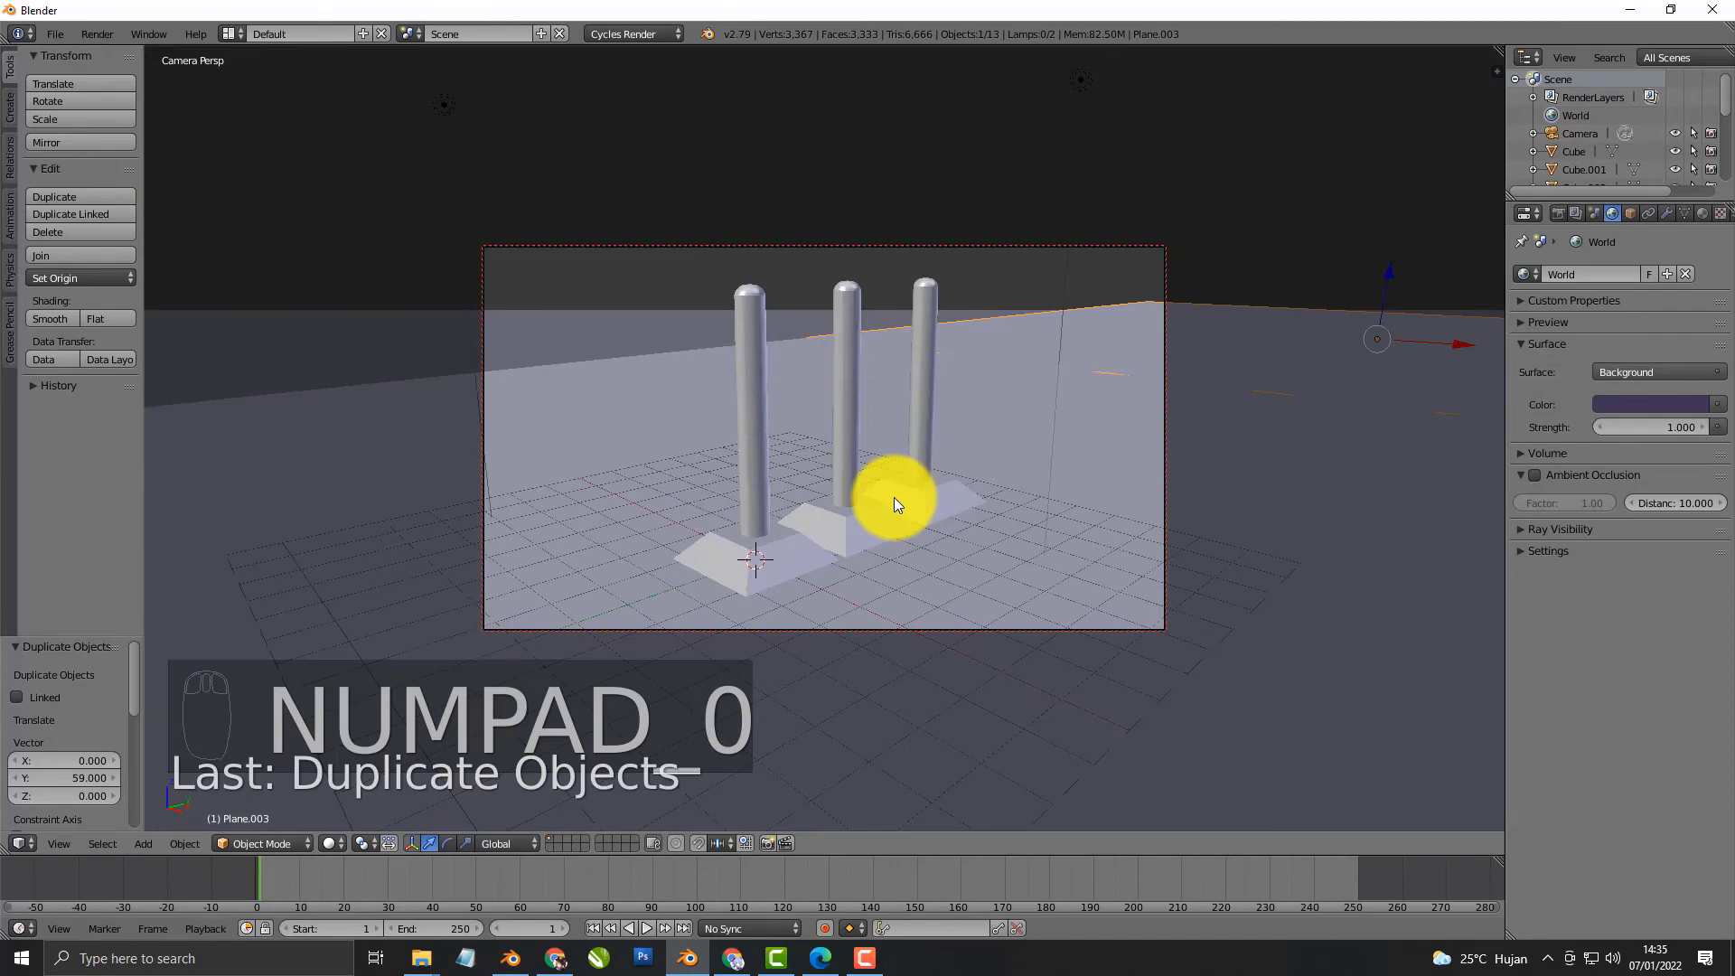
pyautogui.hotkey('shift', 'z')
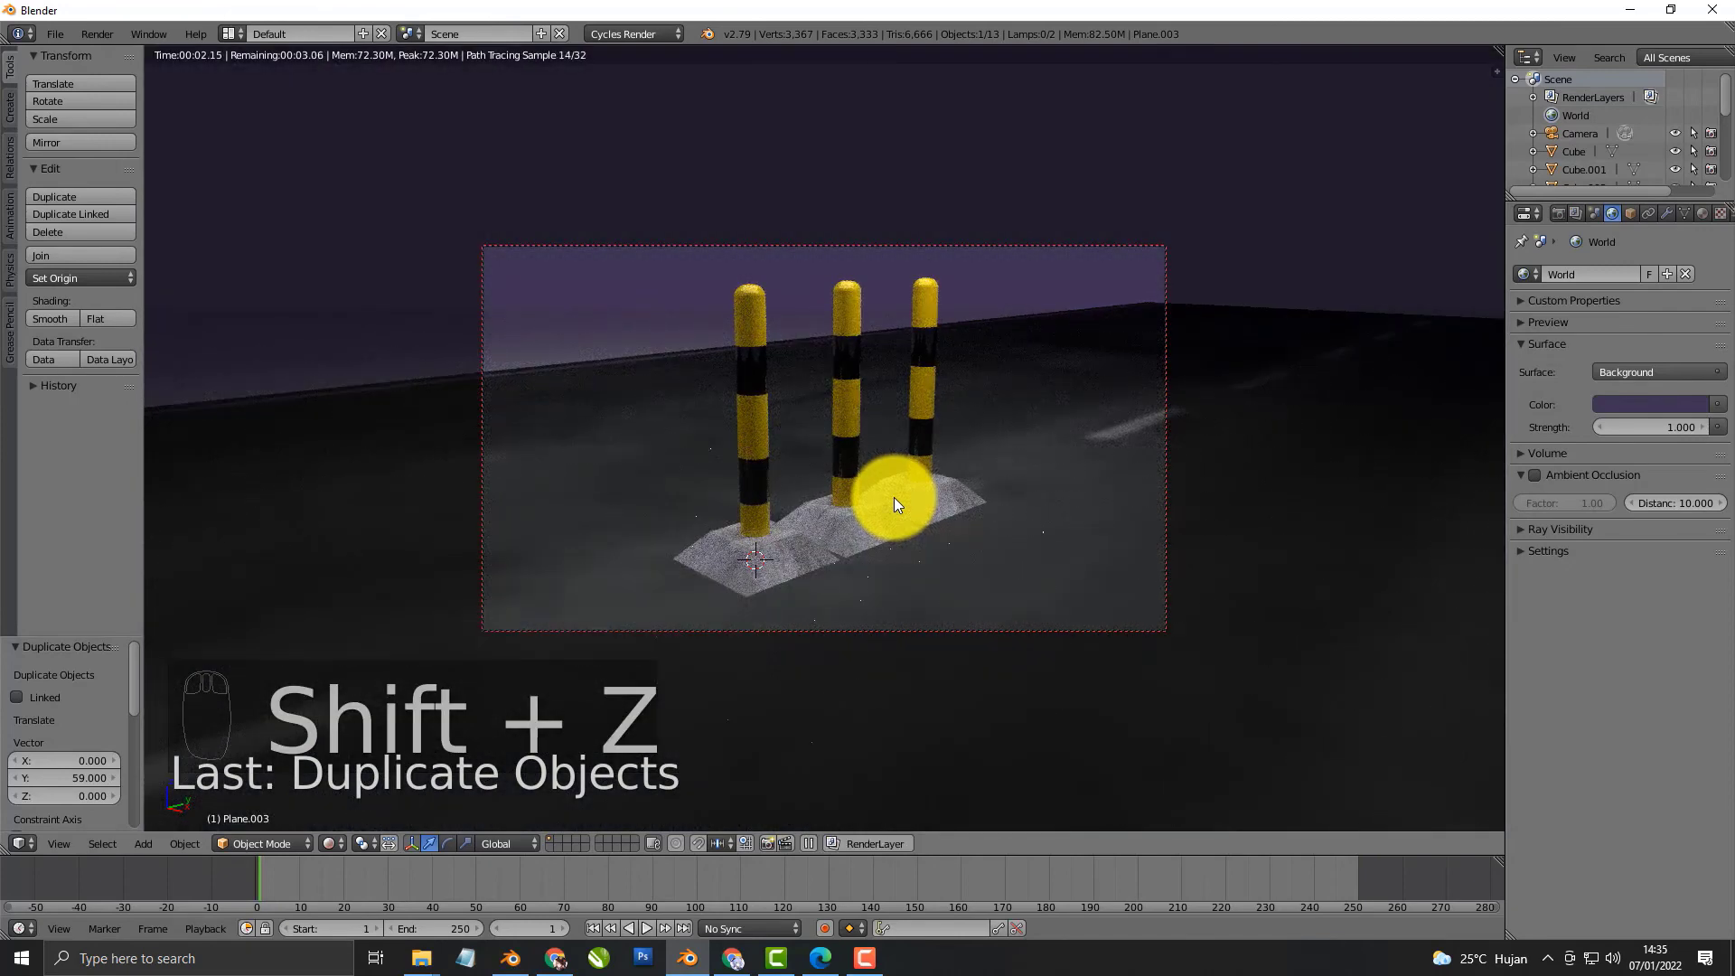
# Enable denoising for the render layer and render the current frame
pyautogui.click(1598, 215)
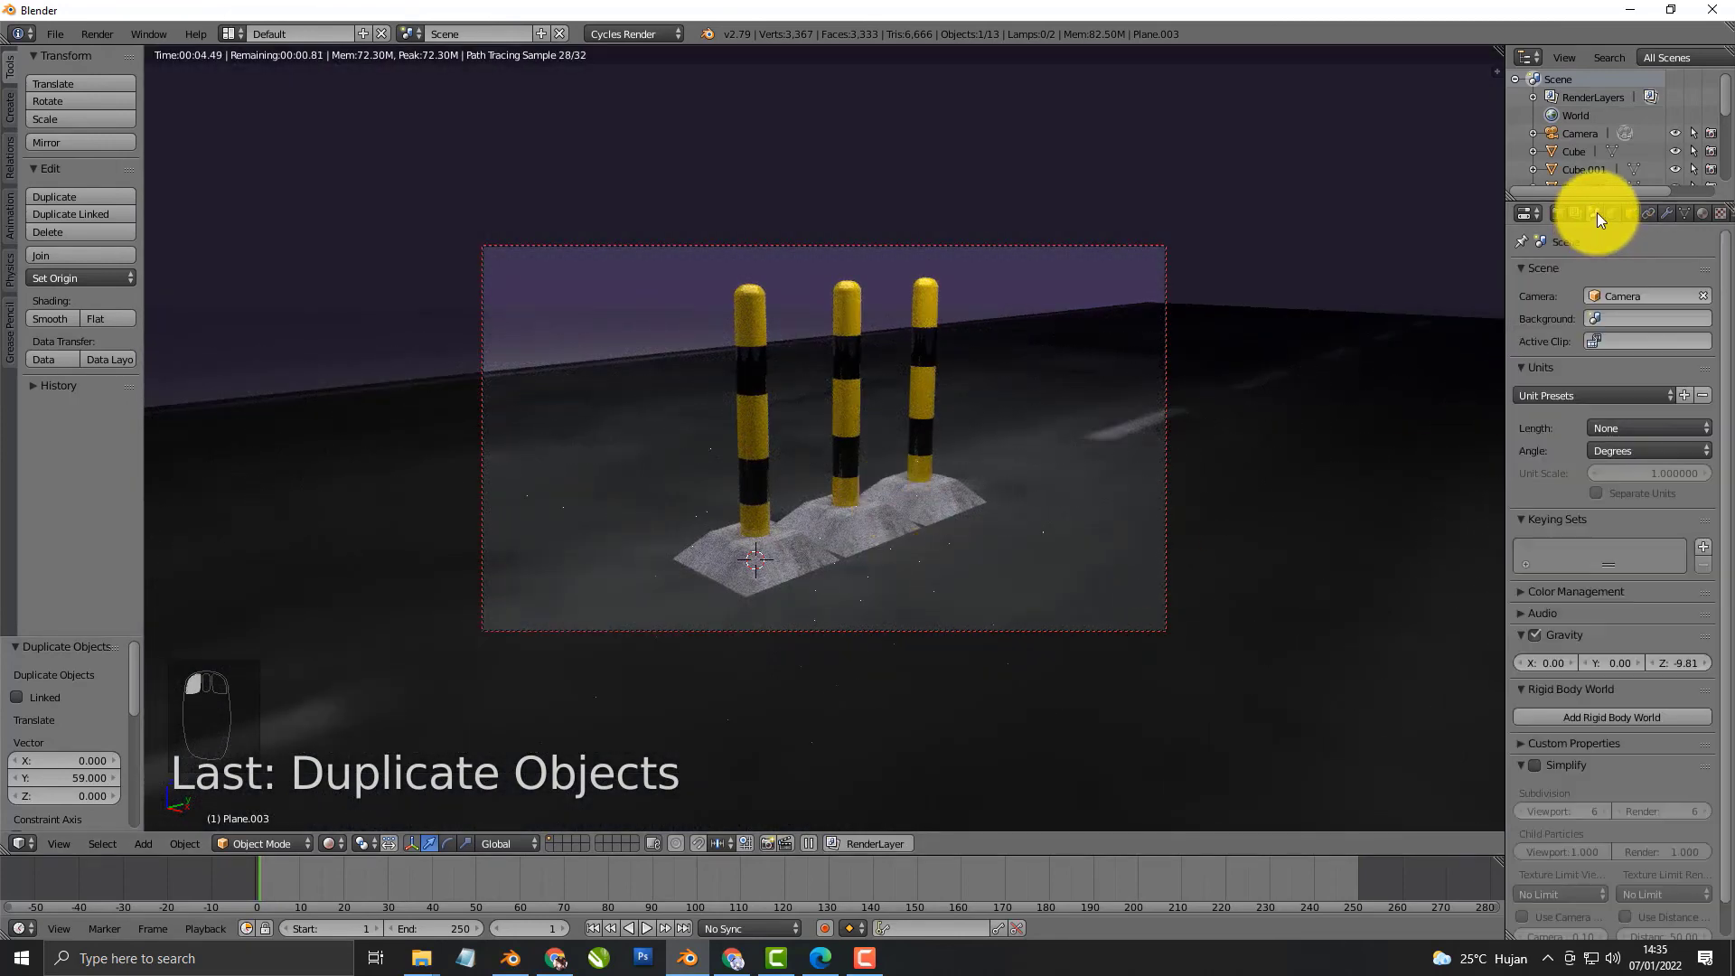
pyautogui.click(1579, 214)
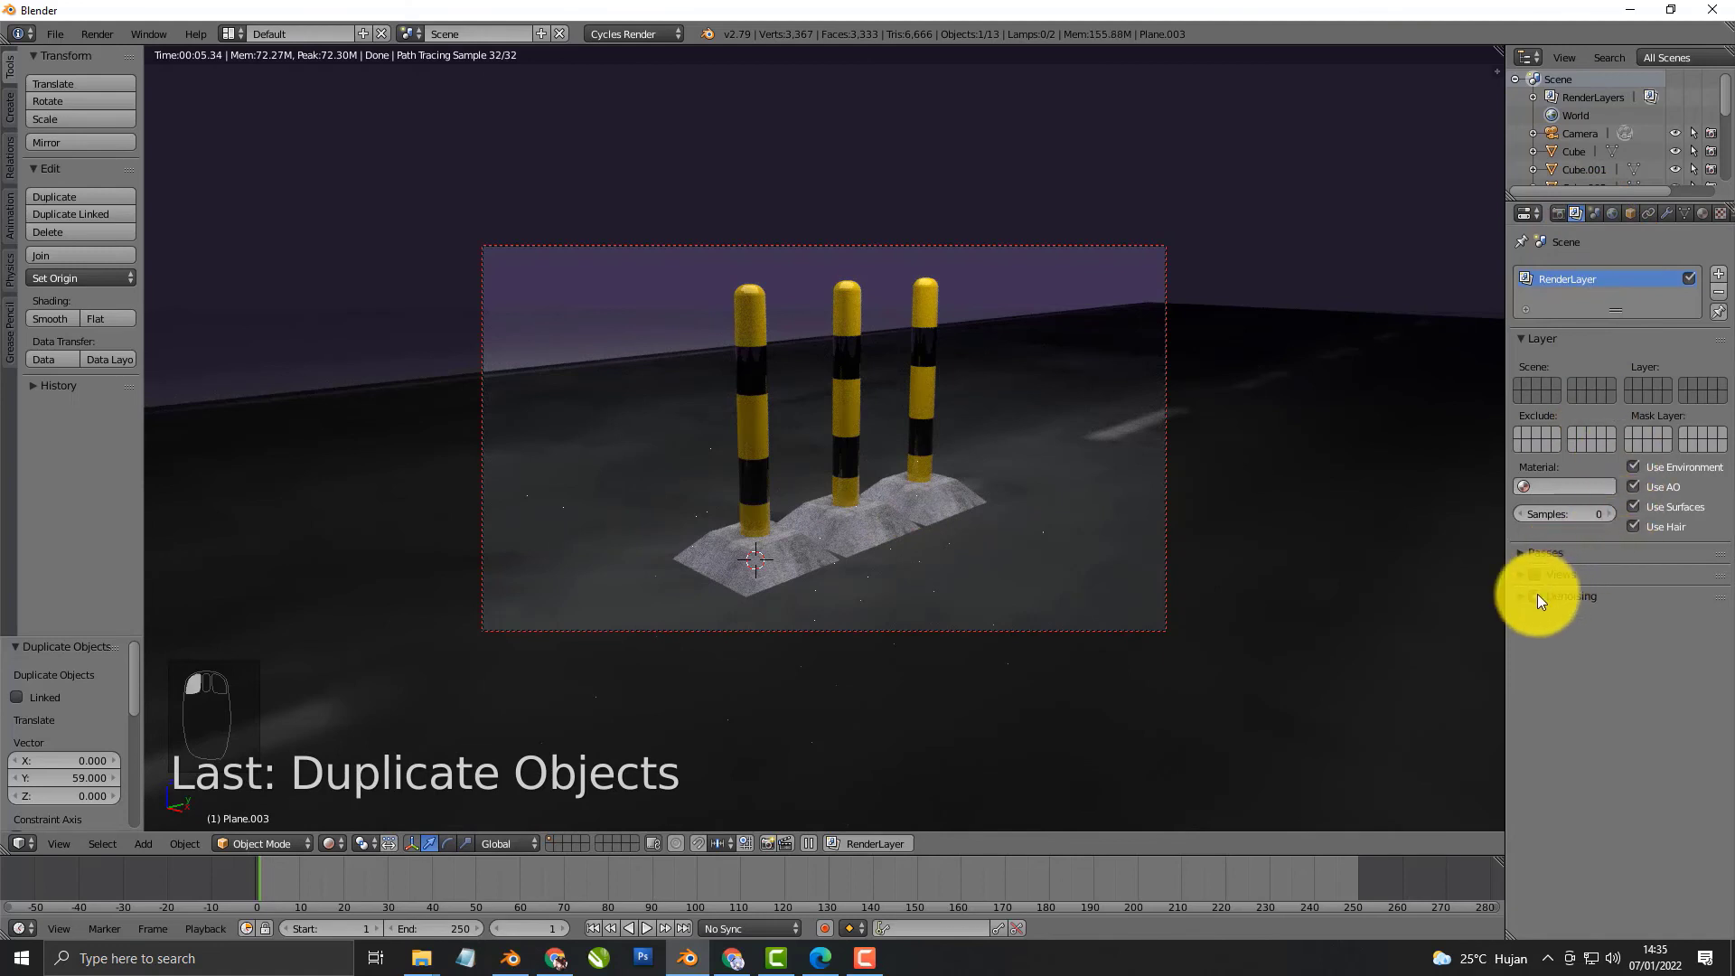
pyautogui.press('F12')
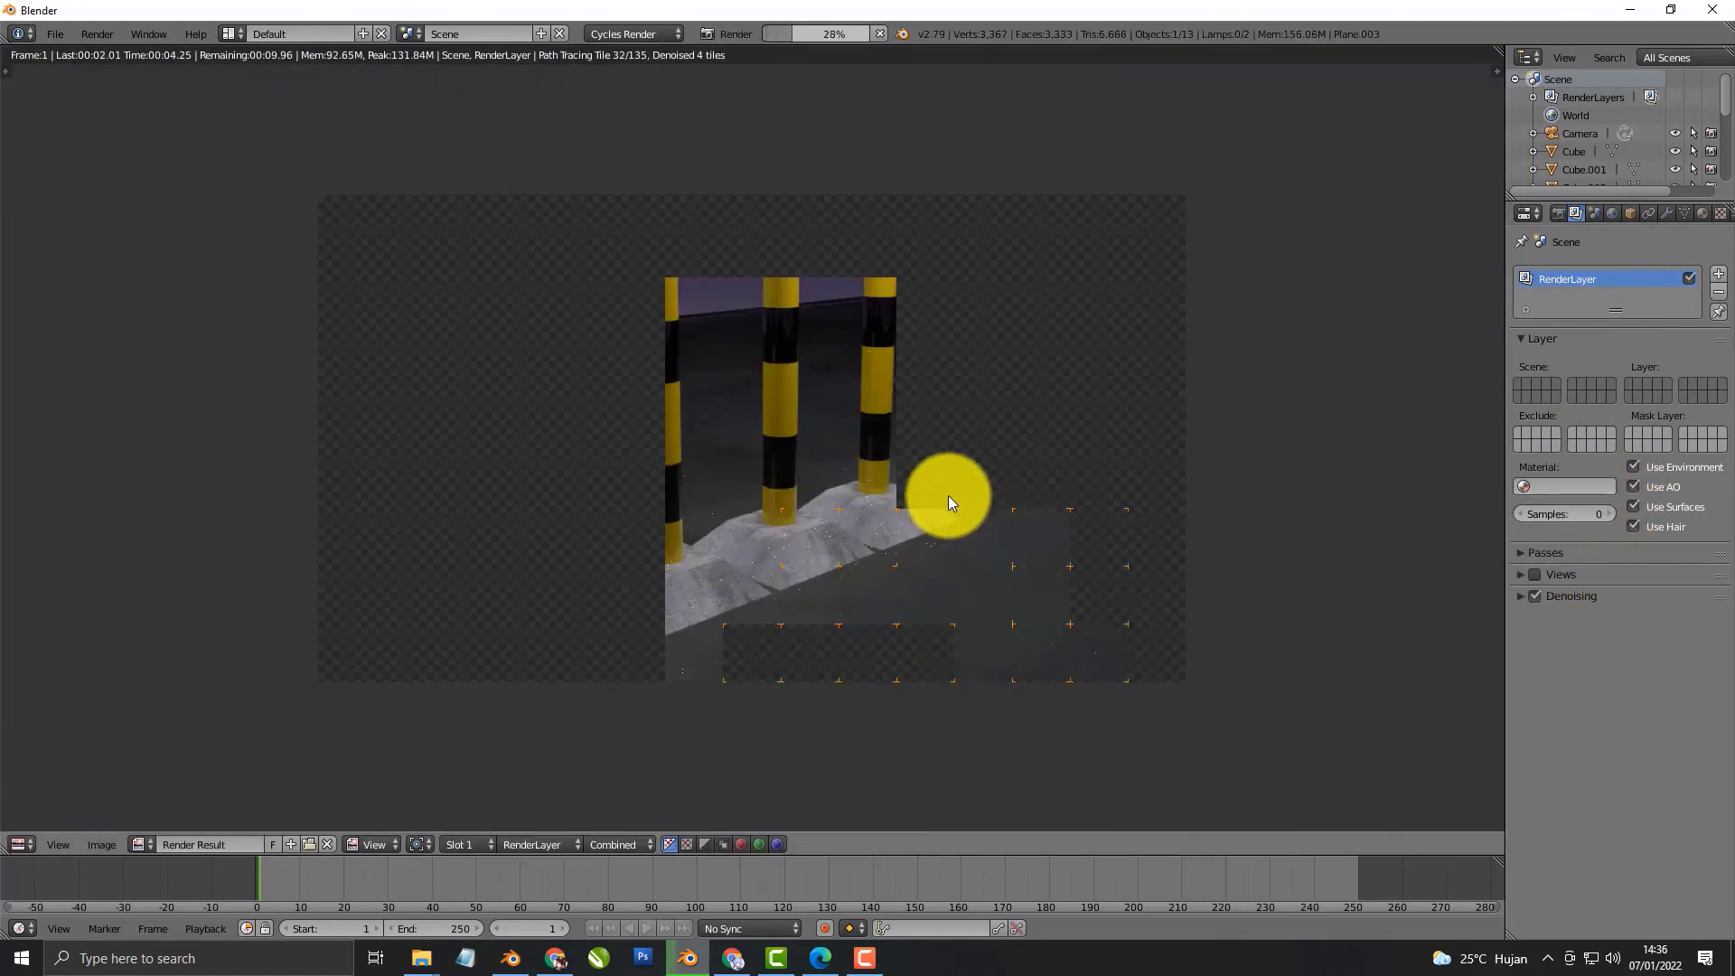